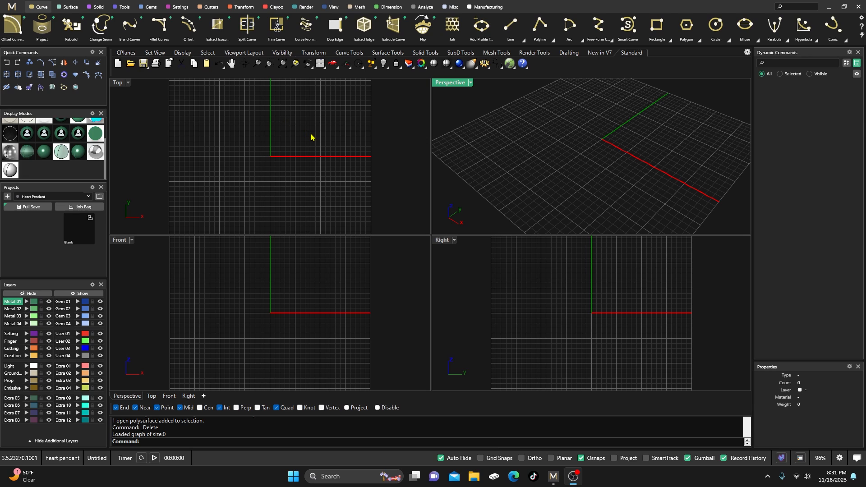
# Draw a circle about 5.5 mm in diameter centred on the origin in the Top view, on the Creation layer
pyautogui.click(716, 25)
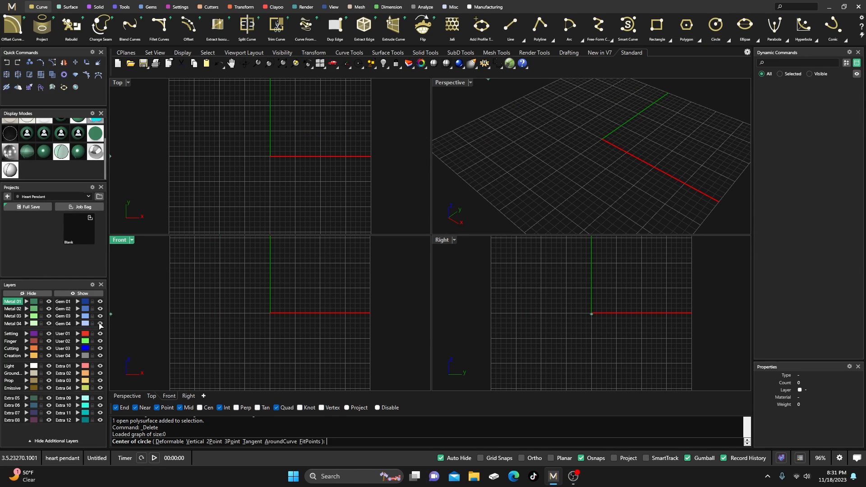
pyautogui.click(14, 356)
pyautogui.click(269, 157)
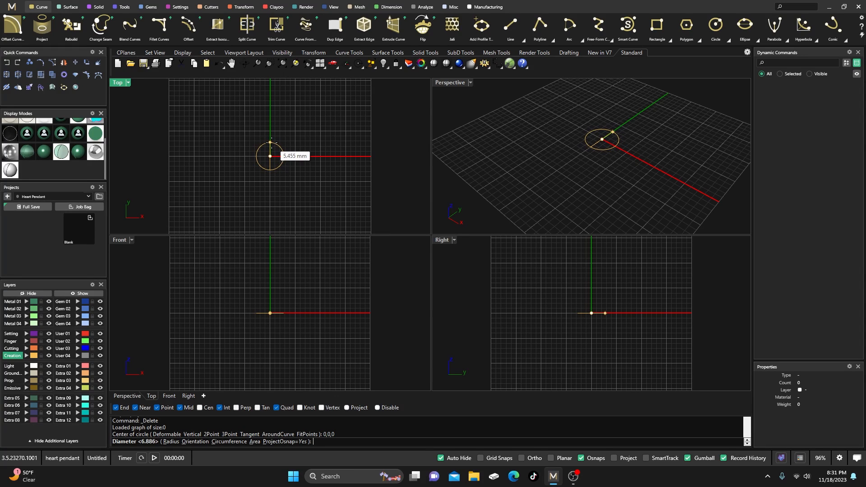
pyautogui.click(271, 142)
pyautogui.click(271, 144)
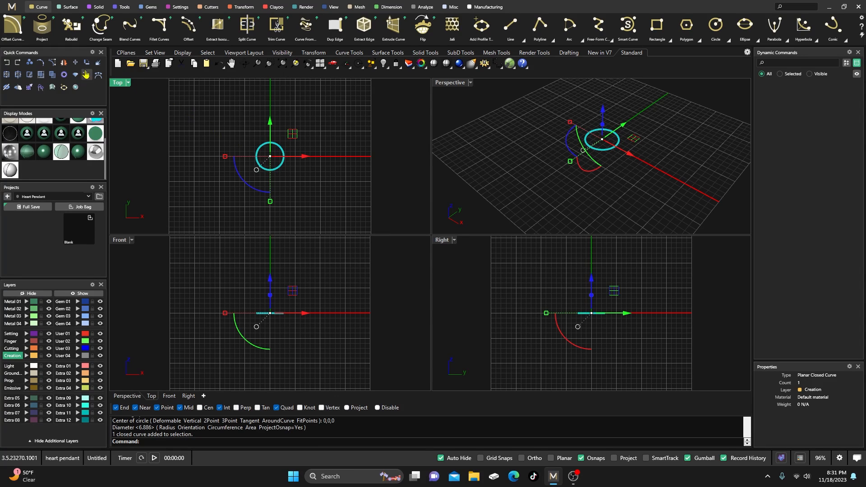
# Shape the circle into a heart by moving its top and bottom middle control points down along the Y axis
pyautogui.click(55, 63)
pyautogui.moveTo(263, 132); pyautogui.dragTo(280, 199)
pyautogui.scroll(4, 271, 144)
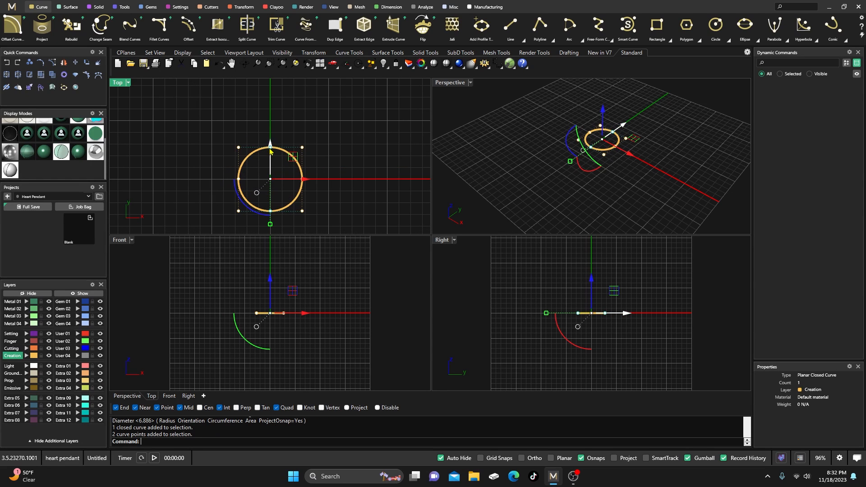
pyautogui.moveTo(271, 145); pyautogui.dragTo(274, 168)
pyautogui.click(278, 131)
pyautogui.moveTo(279, 150); pyautogui.dragTo(279, 135, button='right')
pyautogui.press('Escape')
# Move the heart curve down along the Y axis in the Top view so it sits below the X axis
pyautogui.click(270, 154)
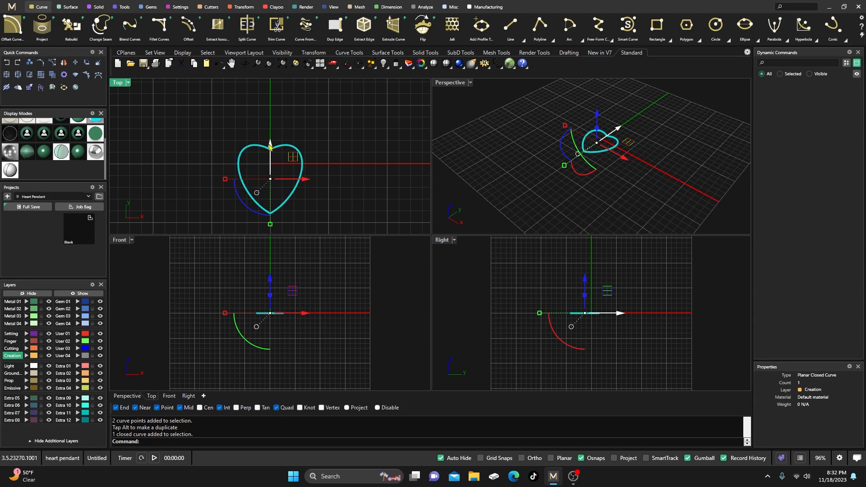
pyautogui.moveTo(270, 145); pyautogui.dragTo(268, 183)
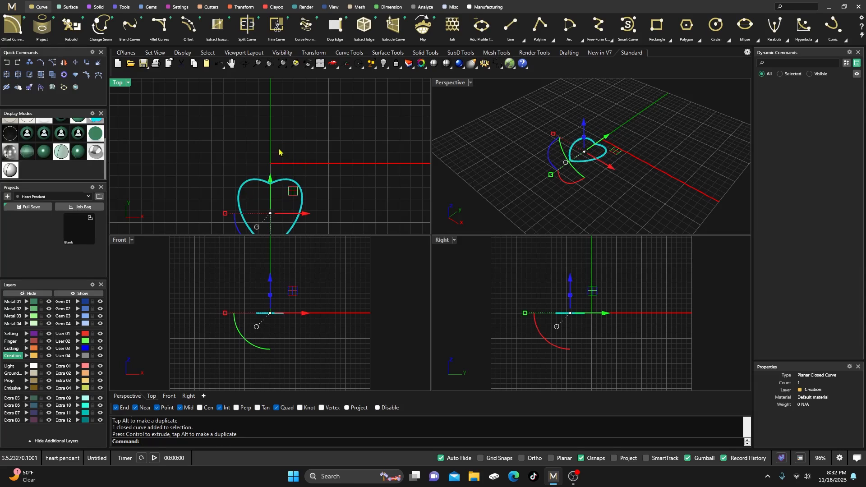
pyautogui.moveTo(281, 149); pyautogui.dragTo(281, 120, button='right')
pyautogui.click(276, 121)
# Offset the heart curve outward by 1.5 mm with sharp corners
pyautogui.click(270, 135)
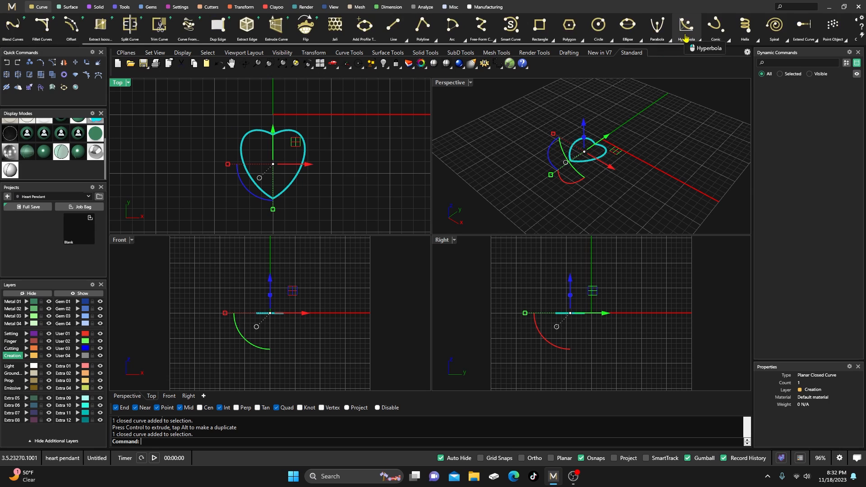
pyautogui.scroll(-5, 716, 32)
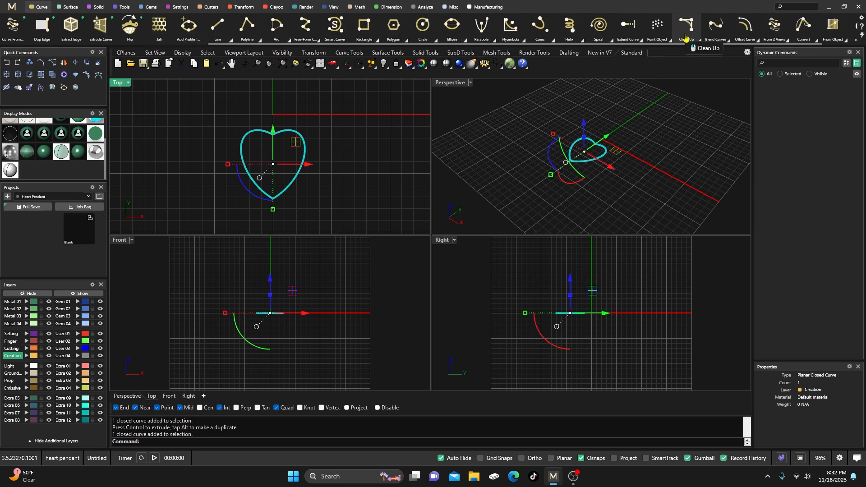
pyautogui.click(745, 25)
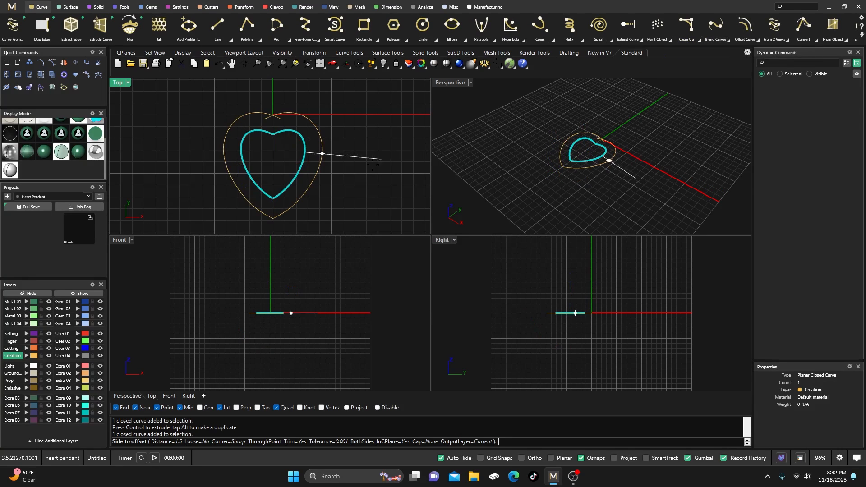
pyautogui.click(334, 172)
pyautogui.click(337, 124)
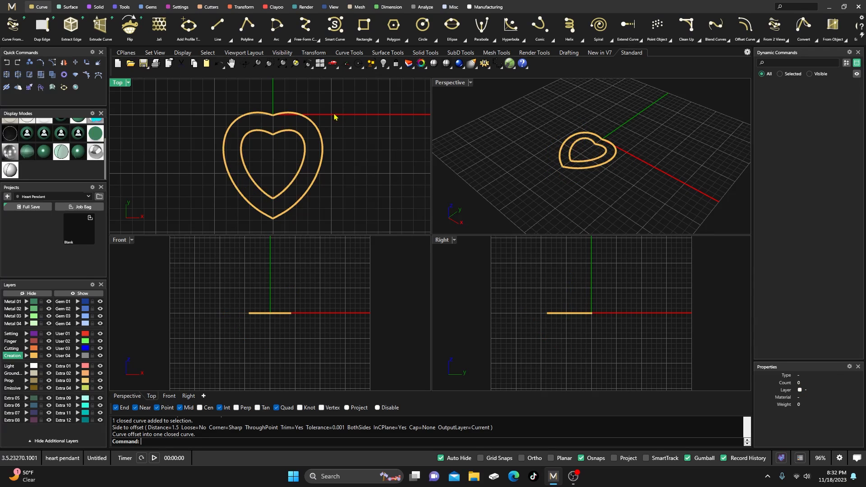
# Split the outer heart curve at its top notch and bottom tip, accepting the broken history
pyautogui.click(280, 116)
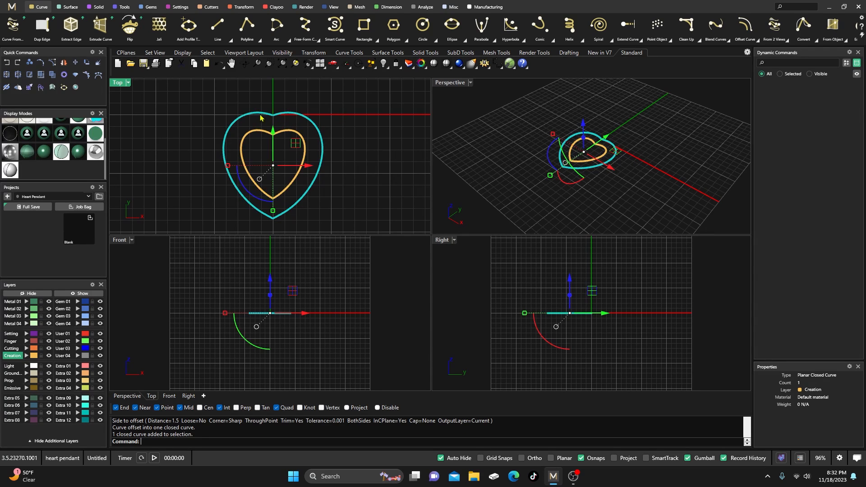
pyautogui.click(19, 75)
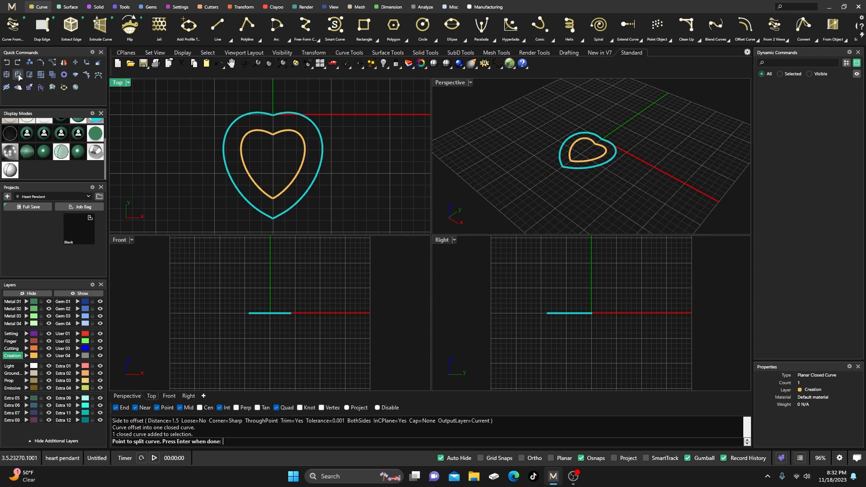
pyautogui.click(273, 115)
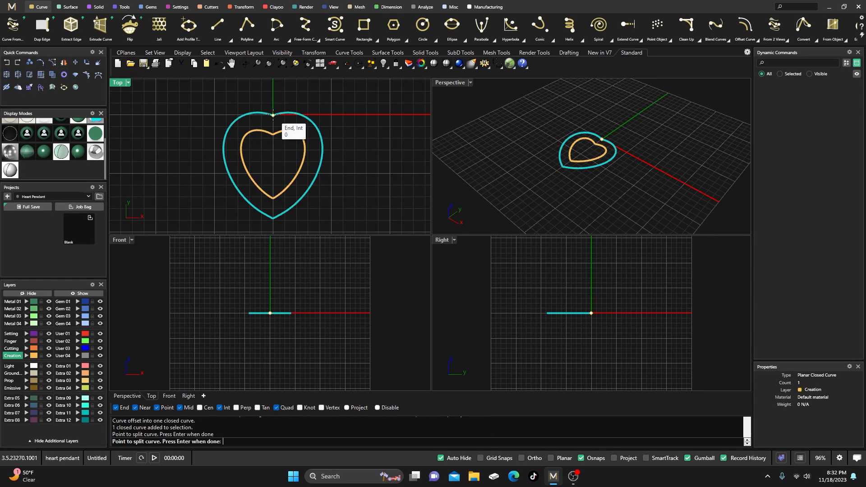
pyautogui.click(273, 219)
pyautogui.press('Return')
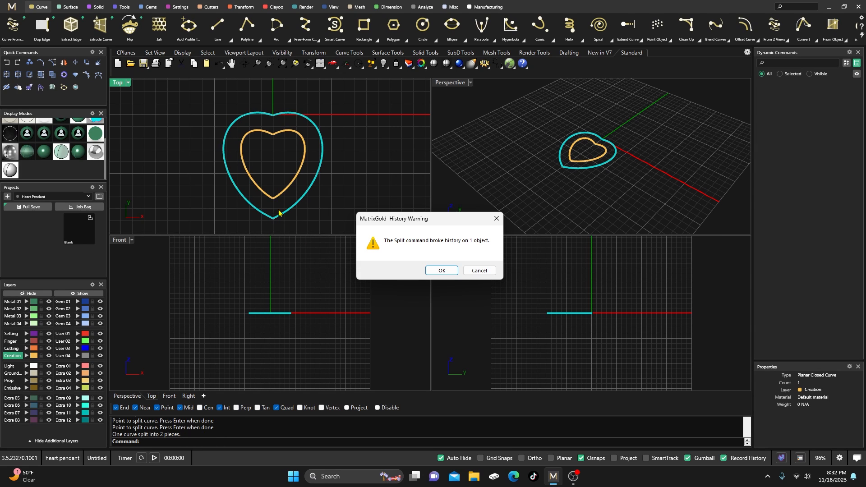
pyautogui.click(442, 272)
pyautogui.click(384, 210)
# Split the inner heart curve at its top notch and bottom tip, and check the separate halves of both hearts
pyautogui.rightClick(278, 149)
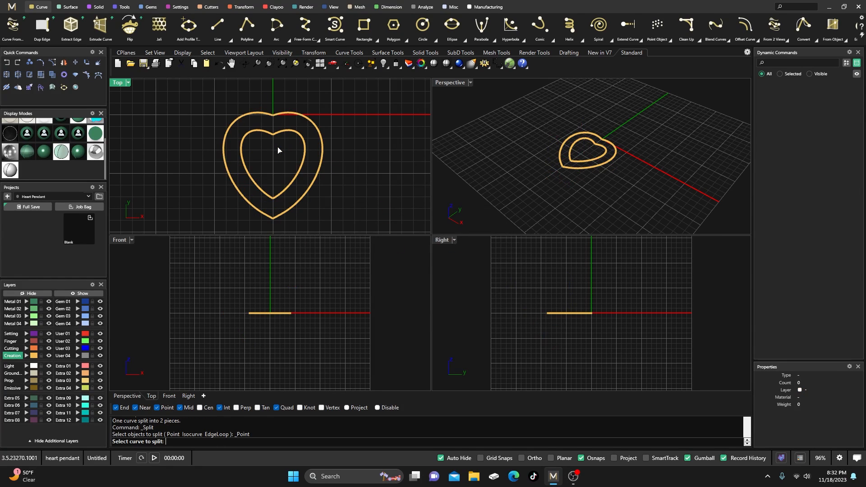
pyautogui.click(278, 134)
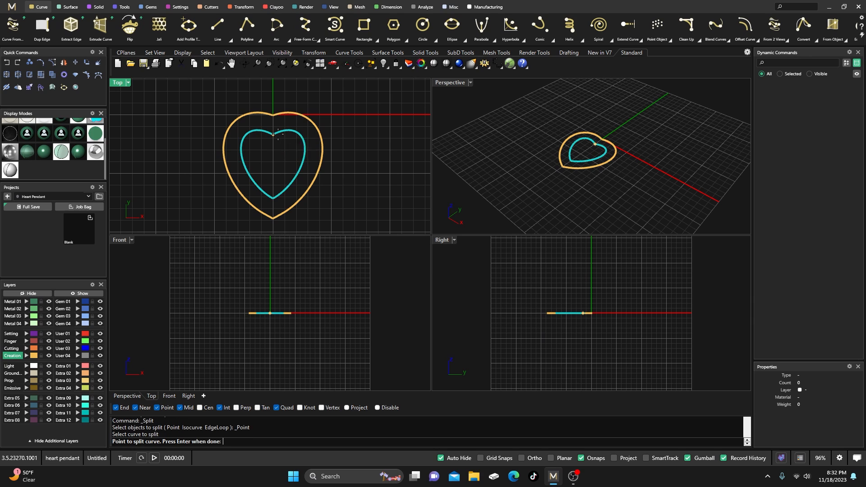
pyautogui.click(274, 199)
pyautogui.press('Return')
pyautogui.click(303, 165)
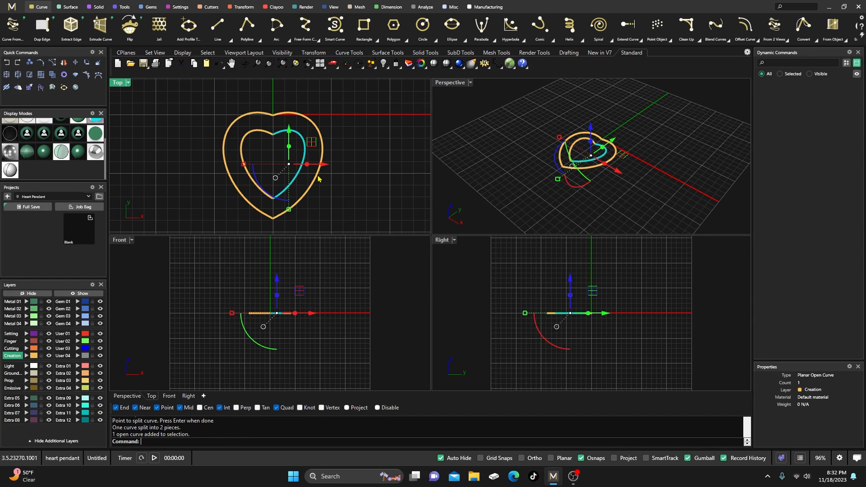
pyautogui.click(317, 177)
pyautogui.click(254, 131)
pyautogui.click(236, 122)
pyautogui.click(207, 111)
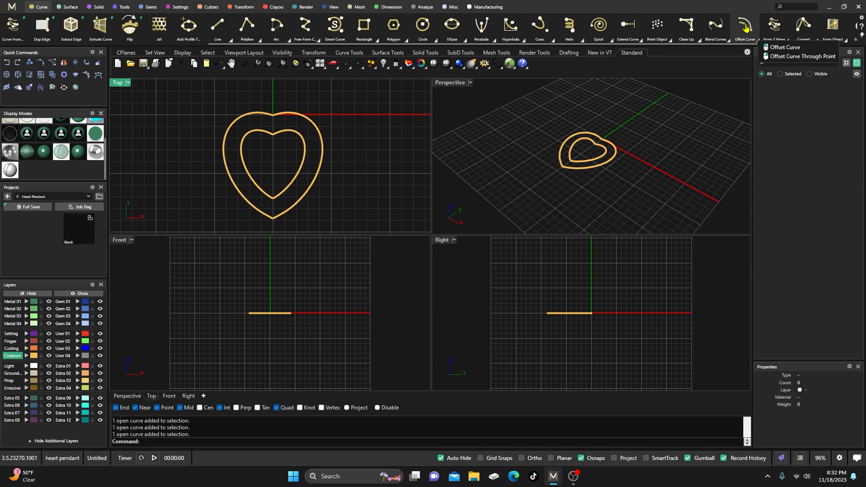
# Fillet the top notches of the outer and inner hearts with a 0.2 radius, joining and trimming the halves
pyautogui.click(699, 41)
pyautogui.click(693, 55)
pyautogui.scroll(10, 242, 184)
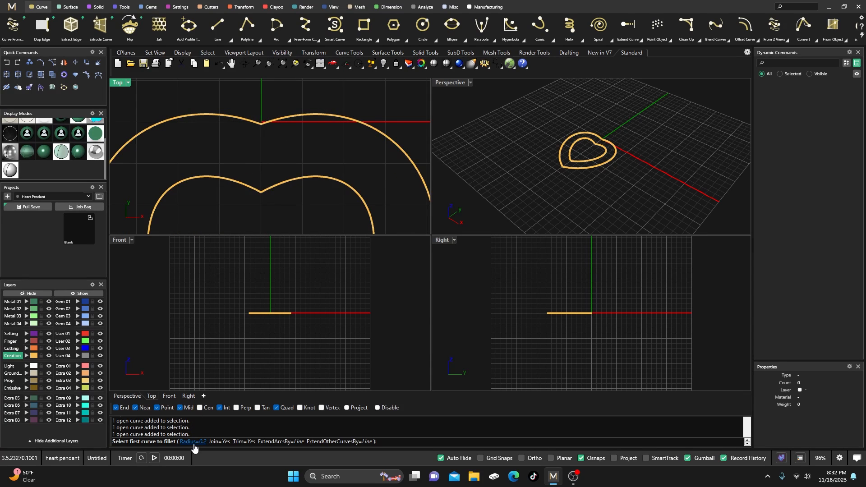
pyautogui.click(271, 125)
pyautogui.click(256, 127)
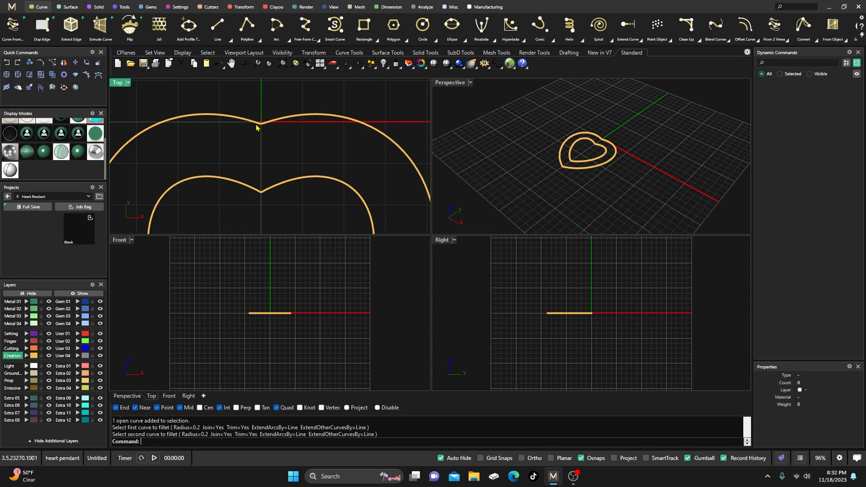
pyautogui.rightClick(266, 175)
pyautogui.click(266, 191)
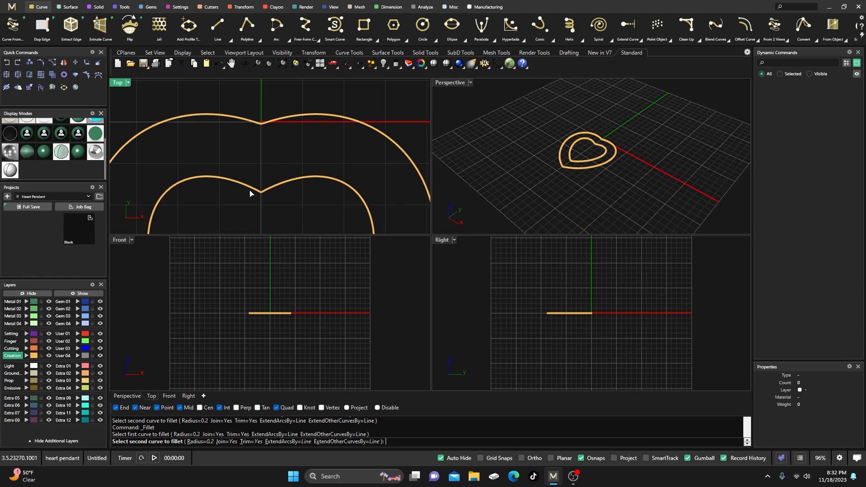
pyautogui.click(256, 192)
# Fillet the bottom tips of the inner and outer hearts with a 0.2 radius, joining and trimming the curves
pyautogui.scroll(-14, 266, 175)
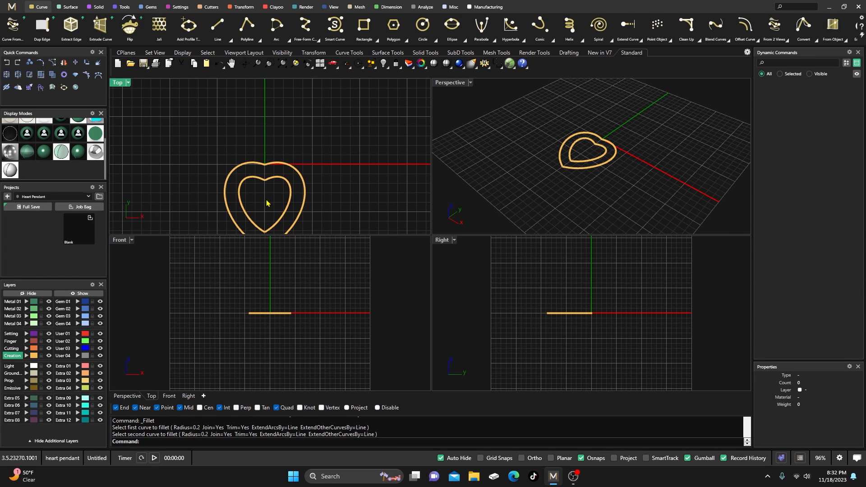
pyautogui.moveTo(268, 192); pyautogui.dragTo(270, 144, button='right')
pyautogui.scroll(8, 271, 173)
pyautogui.rightClick(262, 168)
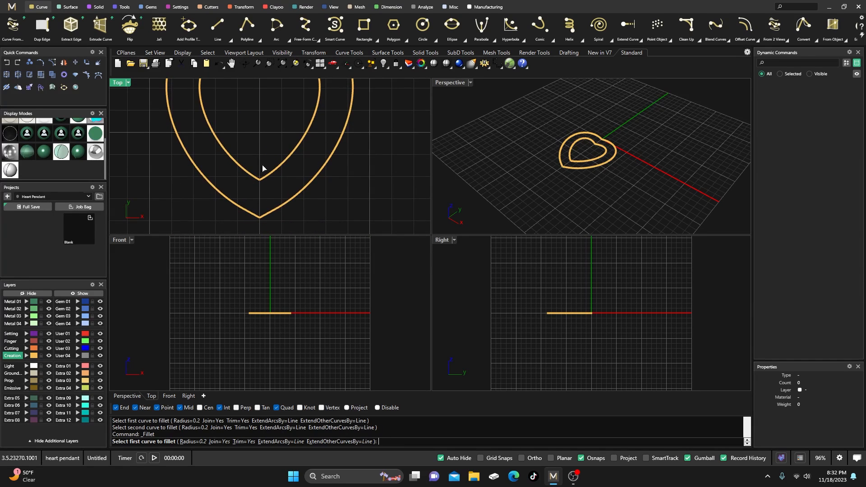
pyautogui.click(261, 185)
pyautogui.click(255, 182)
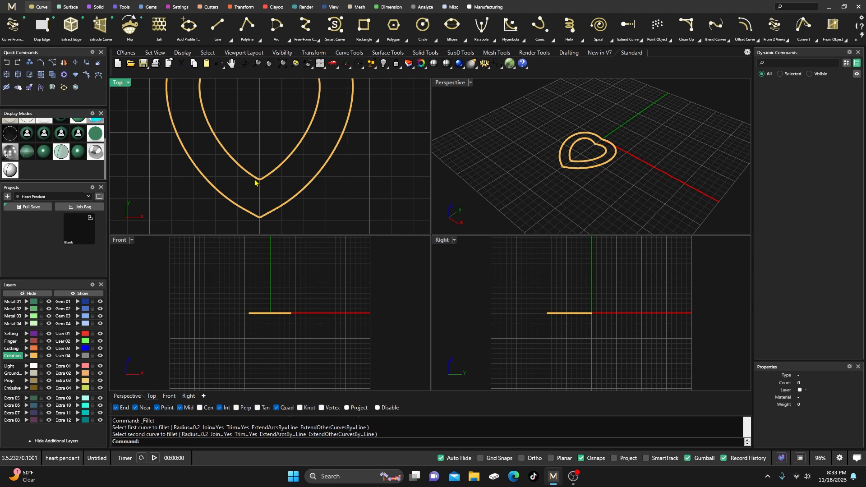
pyautogui.rightClick(260, 224)
pyautogui.click(263, 219)
pyautogui.click(255, 220)
pyautogui.scroll(4, 261, 228)
pyautogui.scroll(-5, 260, 201)
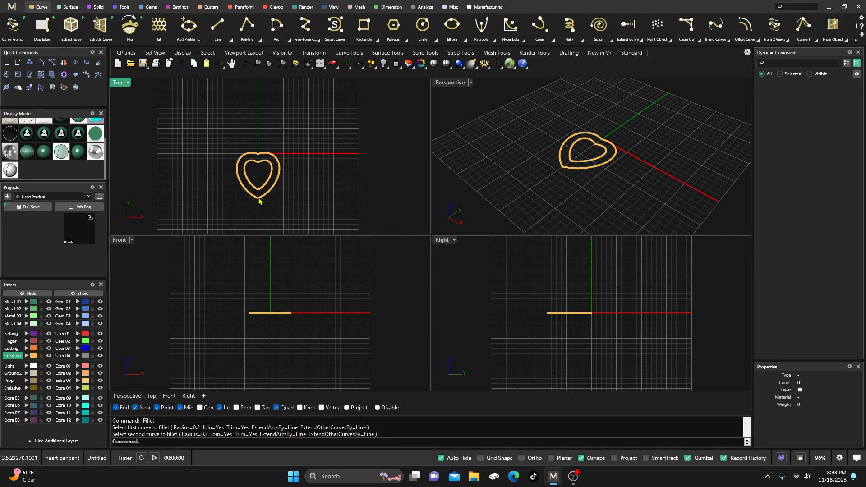
# Move both heart curves together slightly down along the Y axis, away from the origin
pyautogui.click(269, 185)
pyautogui.click(310, 214)
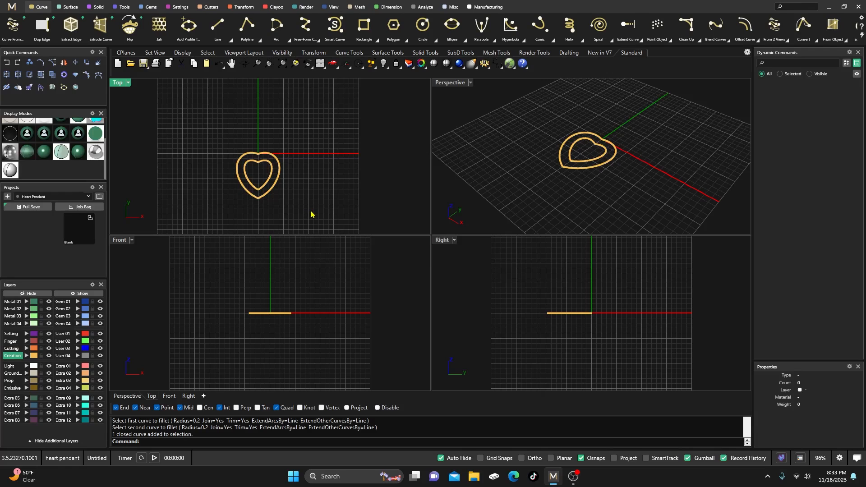
pyautogui.scroll(3, 259, 181)
pyautogui.moveTo(318, 220); pyautogui.dragTo(281, 181)
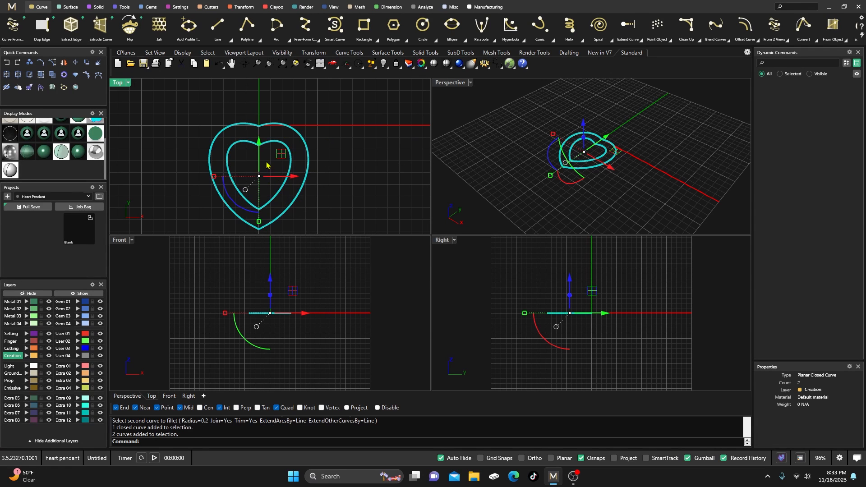
pyautogui.moveTo(260, 143)
pyautogui.mouseDown()
pyautogui.moveTo(261, 152)
pyautogui.moveTo(260, 134)
pyautogui.mouseUp()
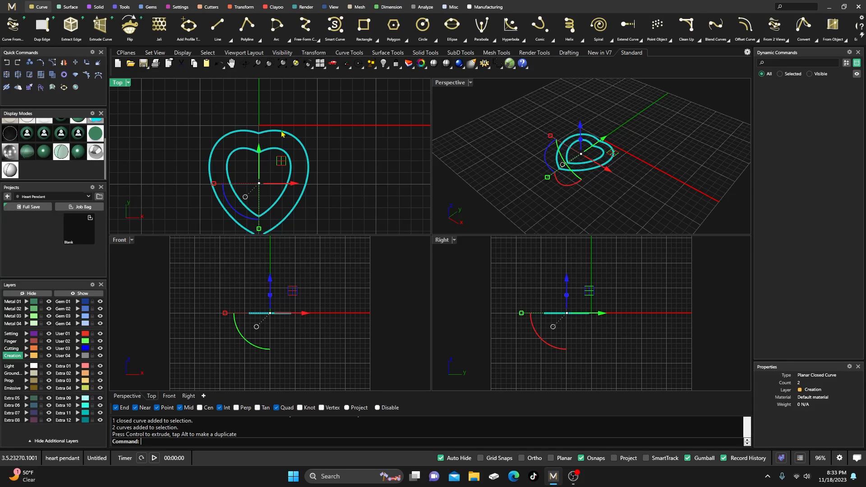
# Polar array the two heart curves around the origin with 4 objects over 360 degrees, using the FlattenZAxis plane axis
pyautogui.click(244, 7)
pyautogui.scroll(3, 135, 27)
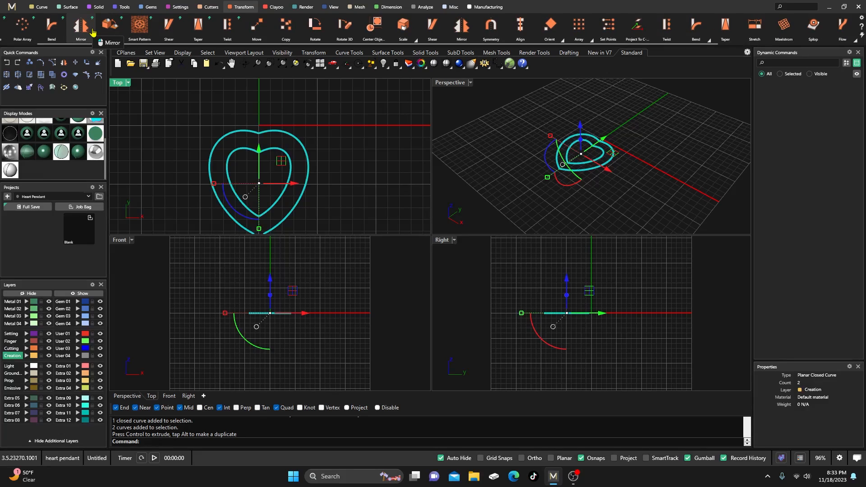
pyautogui.scroll(1, 58, 29)
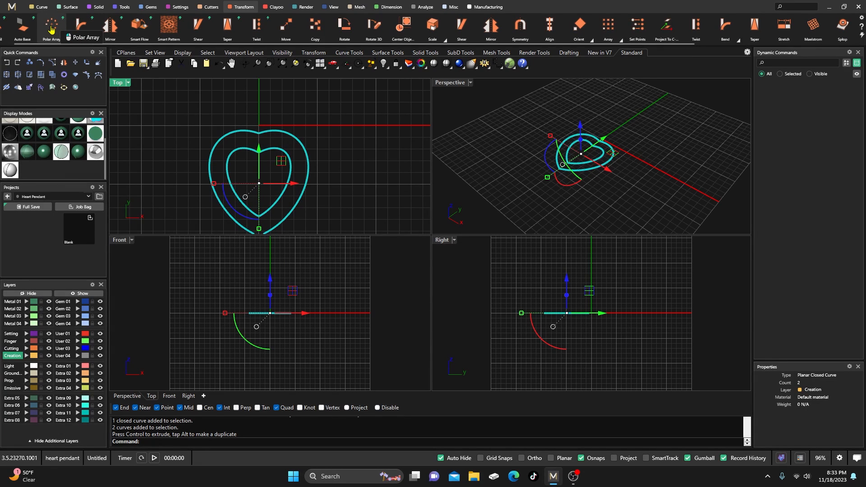
pyautogui.click(52, 28)
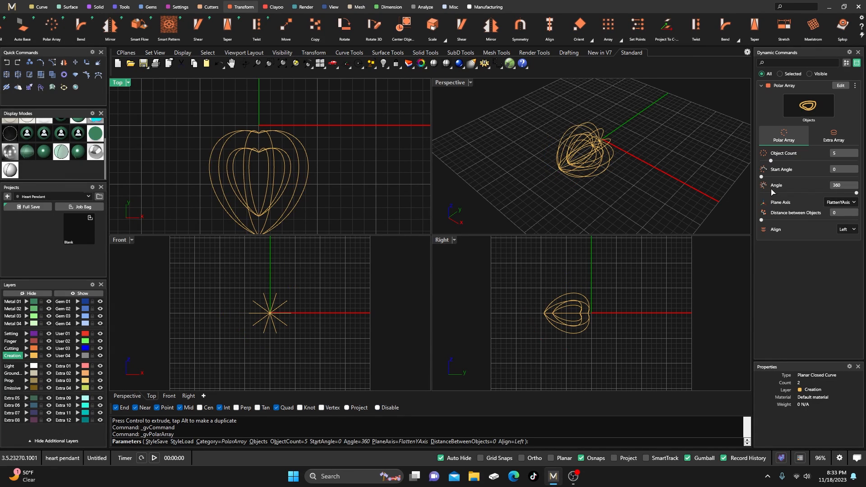
pyautogui.click(841, 203)
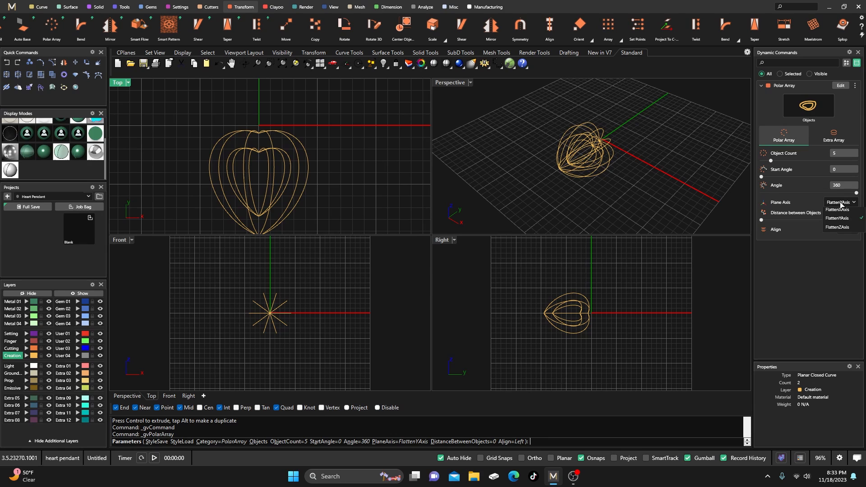
pyautogui.click(835, 231)
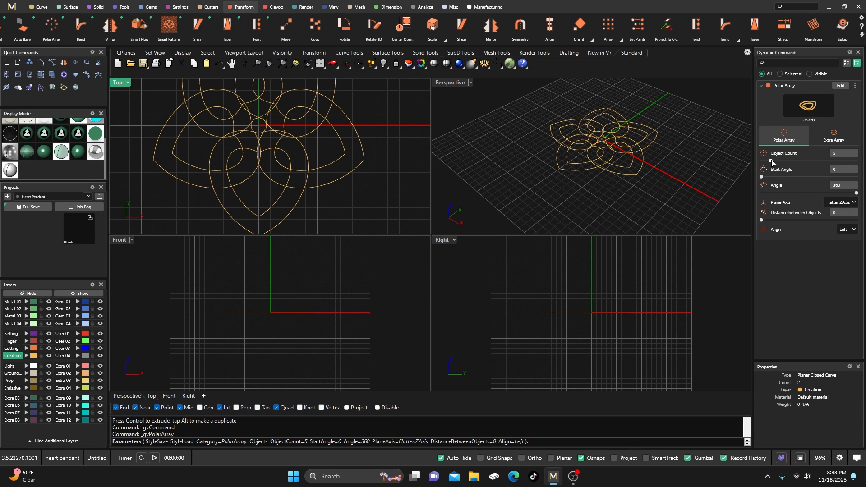
pyautogui.moveTo(772, 163); pyautogui.dragTo(770, 161)
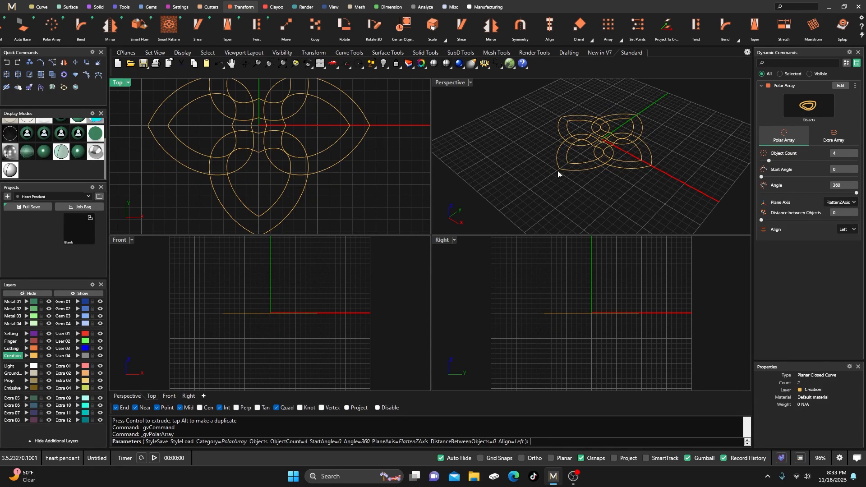
pyautogui.press('Return')
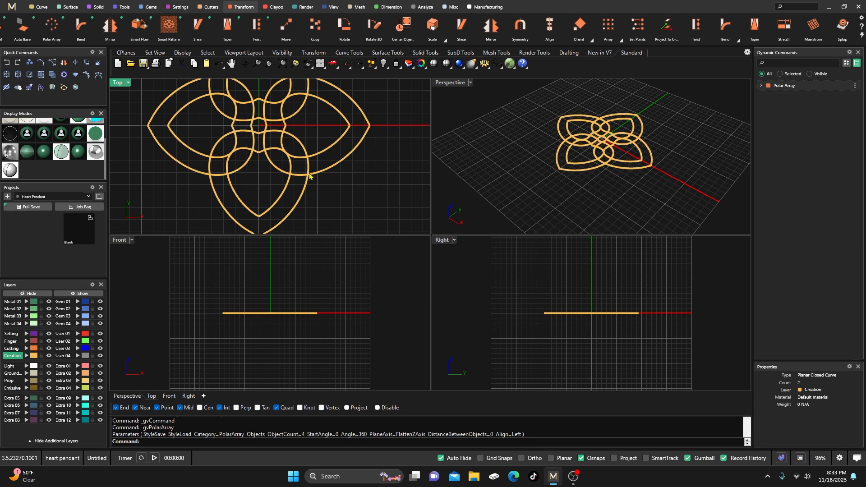
# Select the lower petal's outer and inner source heart curves and move them slightly up along the Y axis toward the origin
pyautogui.scroll(3, 289, 150)
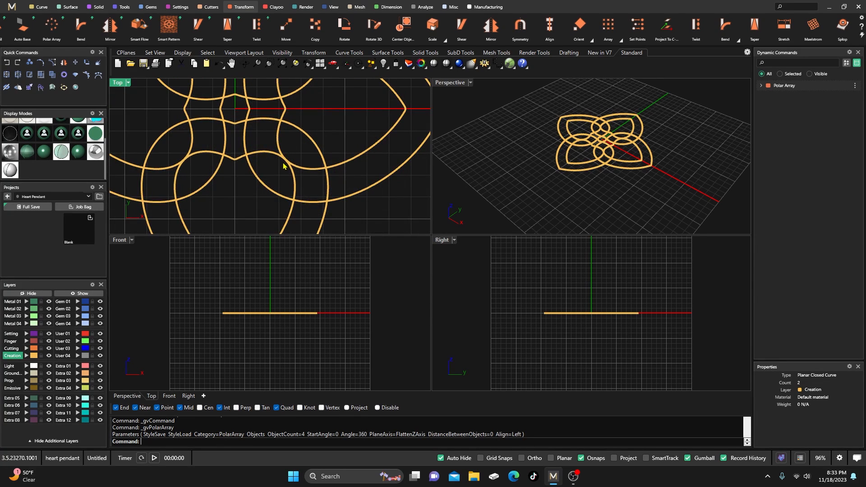
pyautogui.scroll(-2, 290, 165)
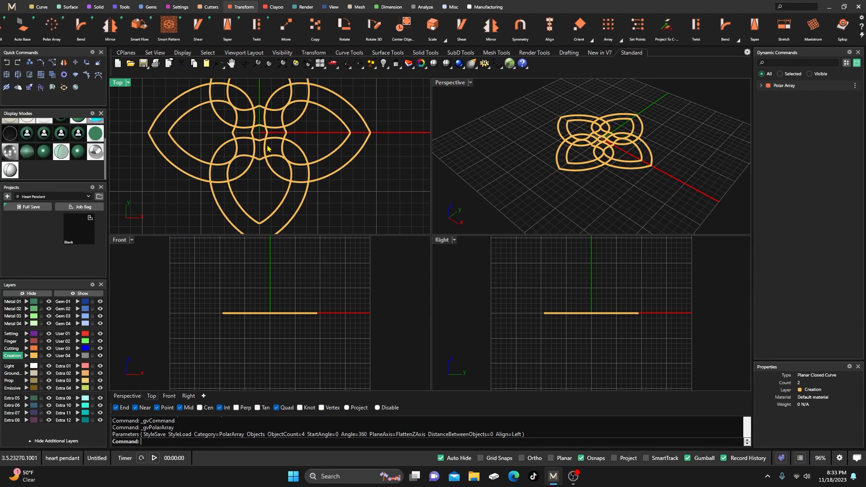
pyautogui.scroll(-2, 268, 150)
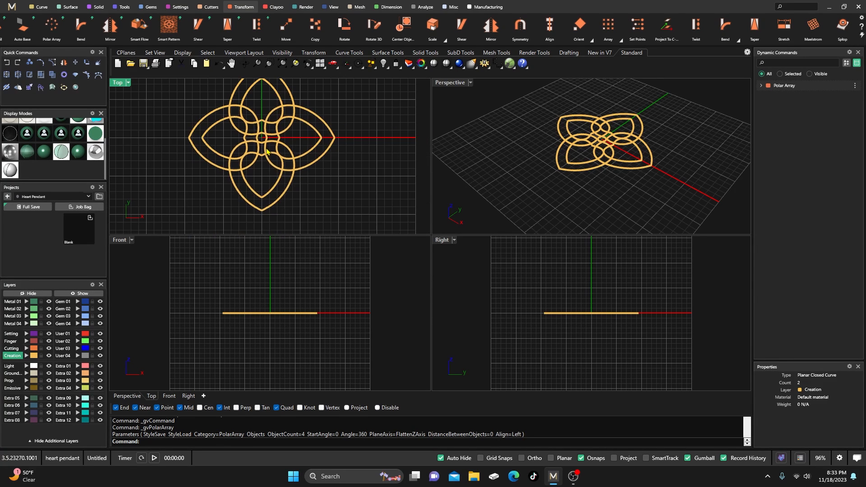
pyautogui.click(280, 199)
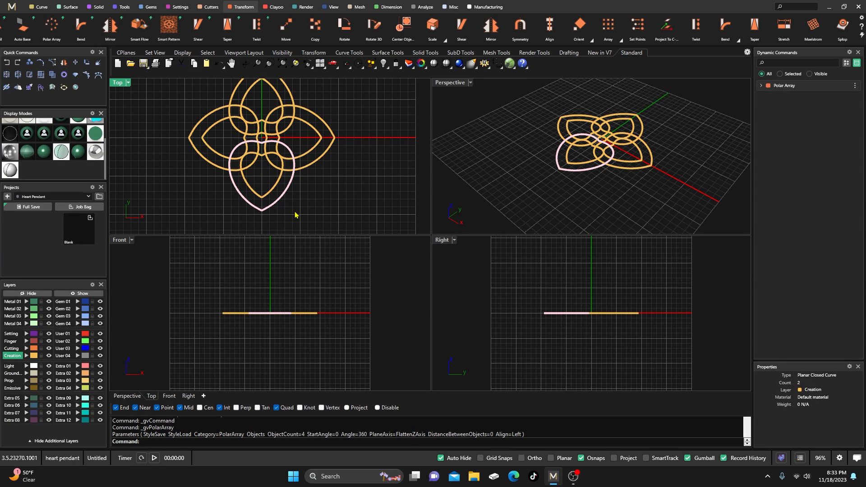
pyautogui.click(290, 213)
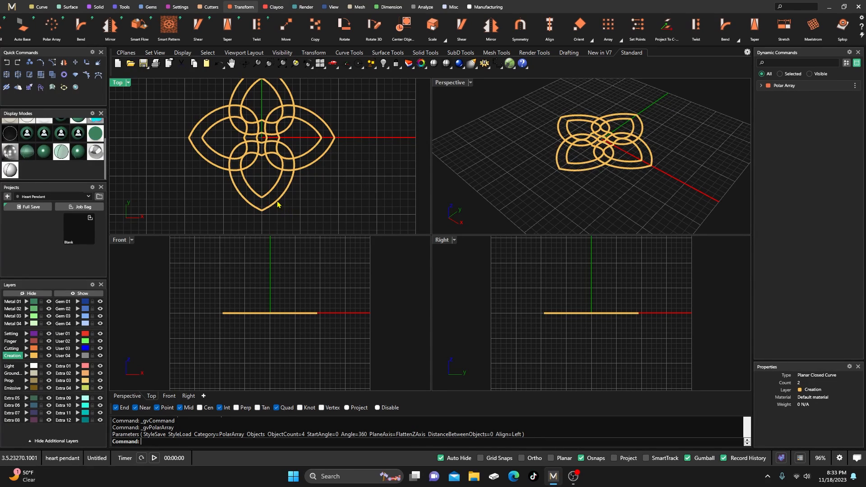
pyautogui.click(277, 204)
pyautogui.hotkey('ctrl', 'a')
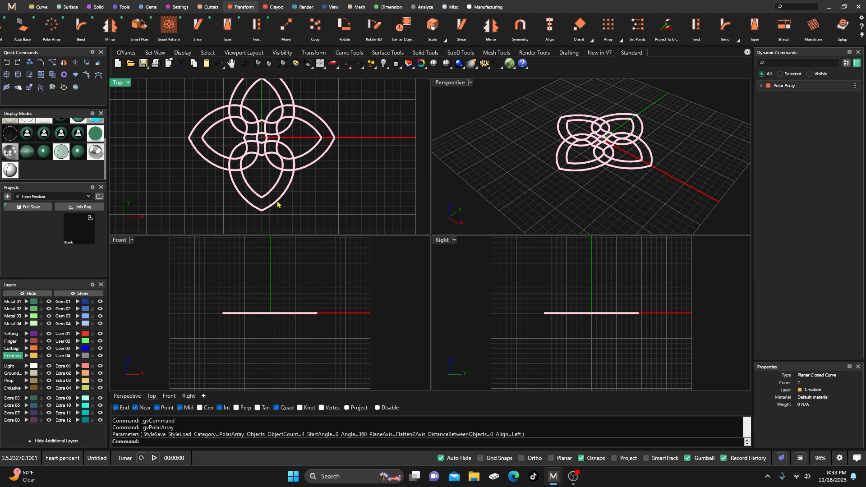
pyautogui.click(302, 204)
pyautogui.click(296, 204)
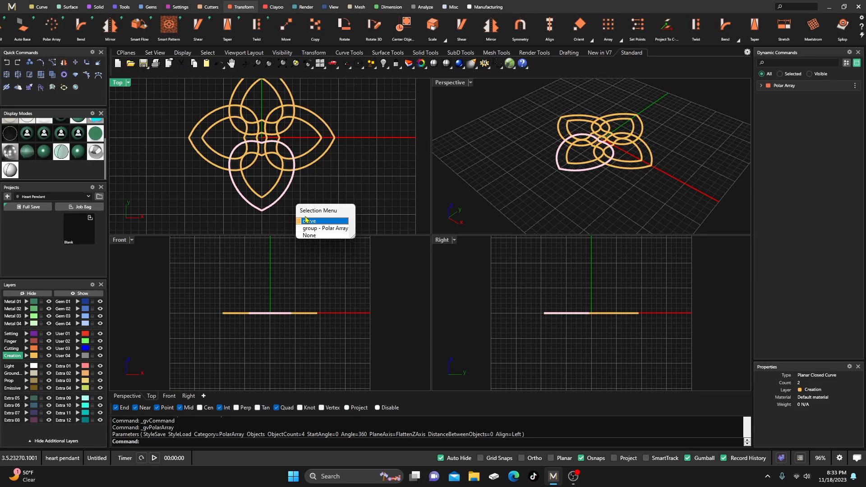
pyautogui.click(308, 221)
pyautogui.keyDown('shift'); pyautogui.click(277, 191); pyautogui.keyUp('shift')
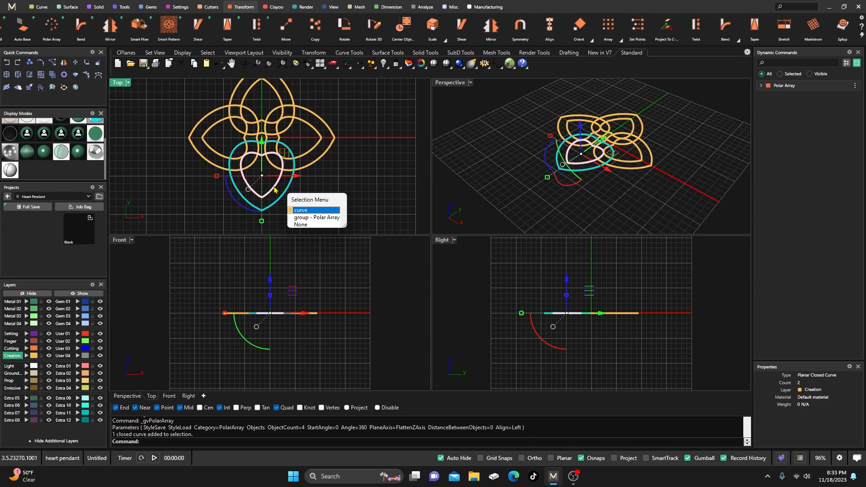
pyautogui.click(298, 213)
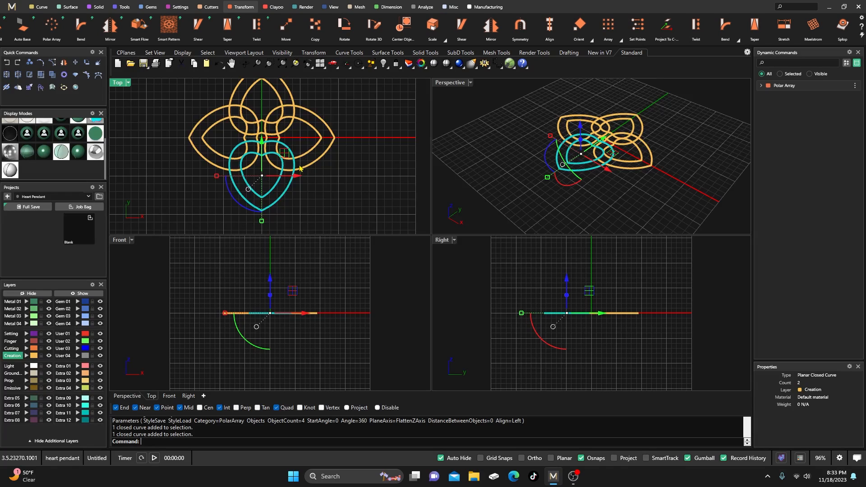
pyautogui.scroll(2, 259, 134)
pyautogui.scroll(1, 259, 133)
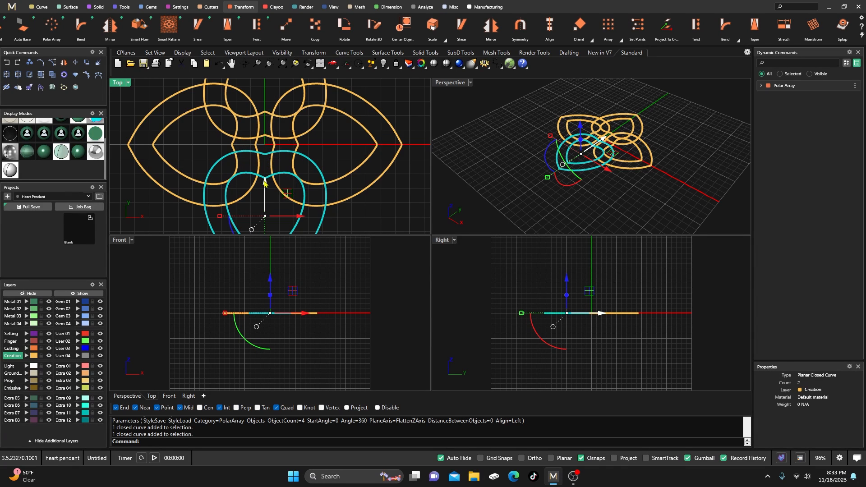
pyautogui.moveTo(266, 183); pyautogui.dragTo(266, 180)
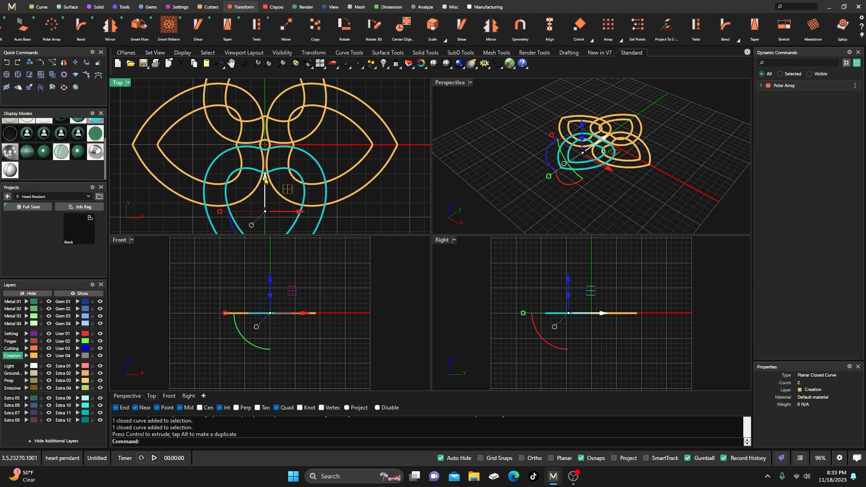
# Scale the two source heart curves slightly wider along the X axis
pyautogui.scroll(-3, 266, 180)
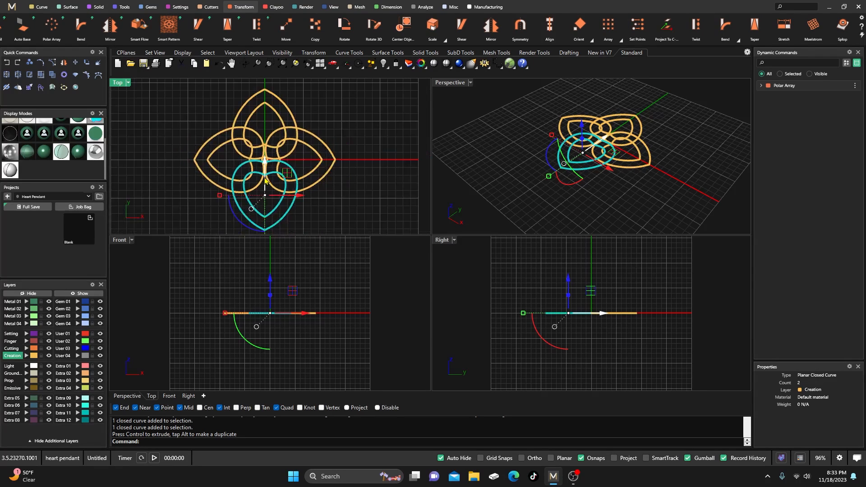
pyautogui.scroll(3, 266, 166)
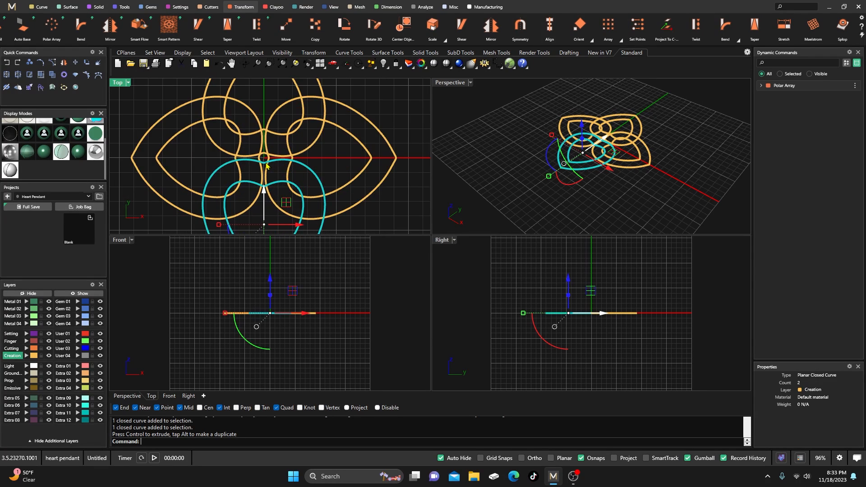
pyautogui.scroll(-2, 256, 171)
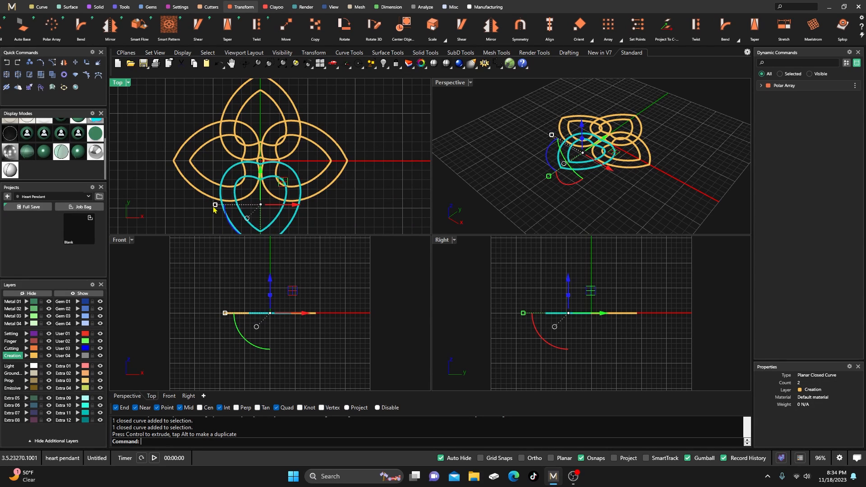
pyautogui.moveTo(215, 205); pyautogui.dragTo(213, 206)
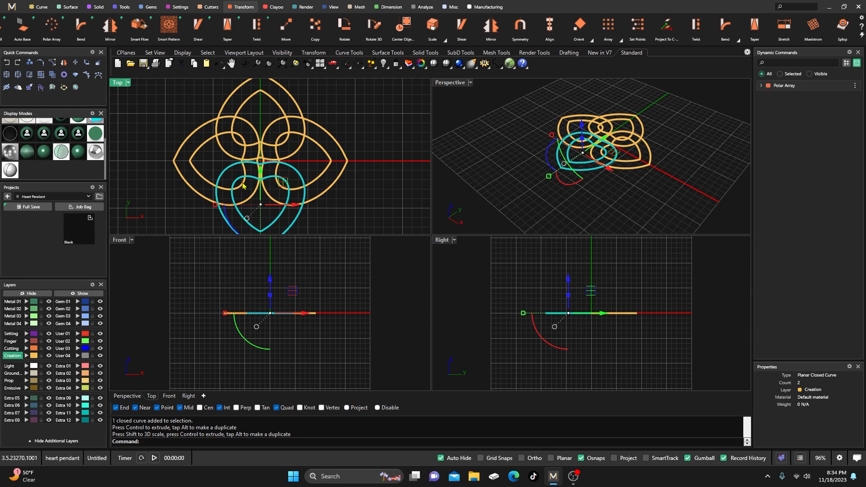
# Adjust the two source heart curves' length along the Y axis by shortening them, then stretching them back out
pyautogui.scroll(-3, 253, 155)
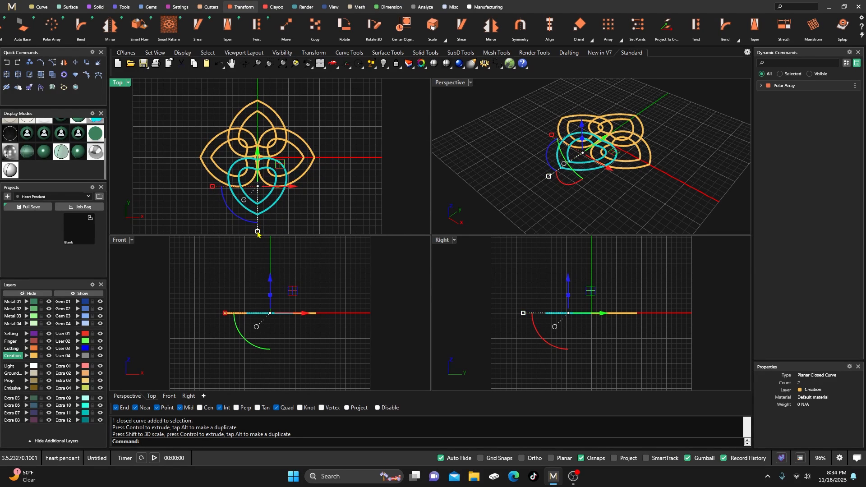
pyautogui.moveTo(258, 231); pyautogui.dragTo(256, 224)
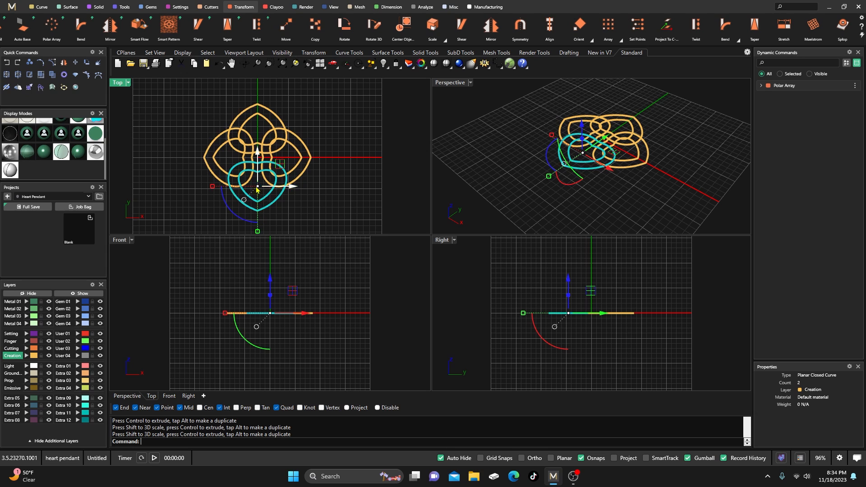
pyautogui.scroll(1, 256, 174)
pyautogui.scroll(-2, 257, 186)
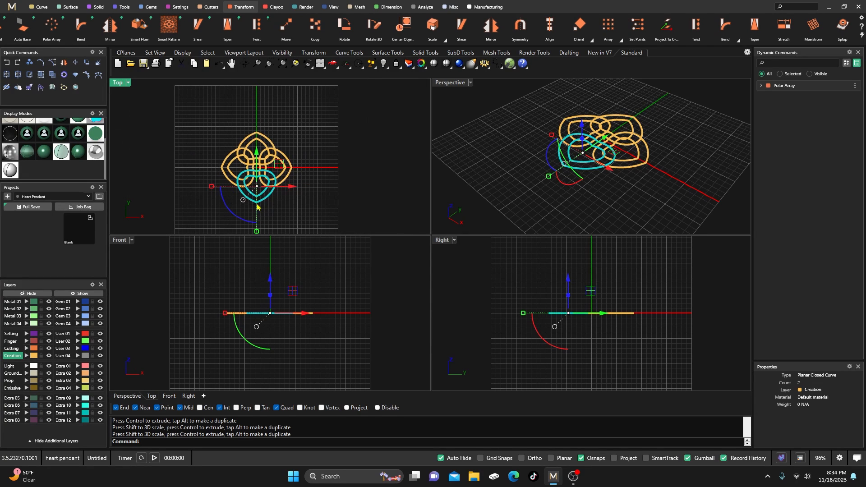
pyautogui.moveTo(268, 185); pyautogui.dragTo(270, 145, button='right')
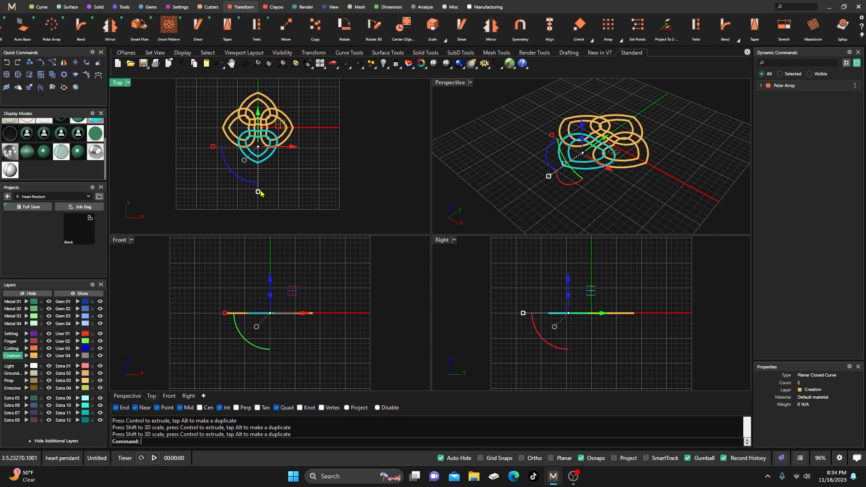
pyautogui.moveTo(259, 192); pyautogui.dragTo(258, 204)
# Scale the two source heart curves up slightly in all directions and move them slightly down along the Y axis
pyautogui.scroll(5, 271, 171)
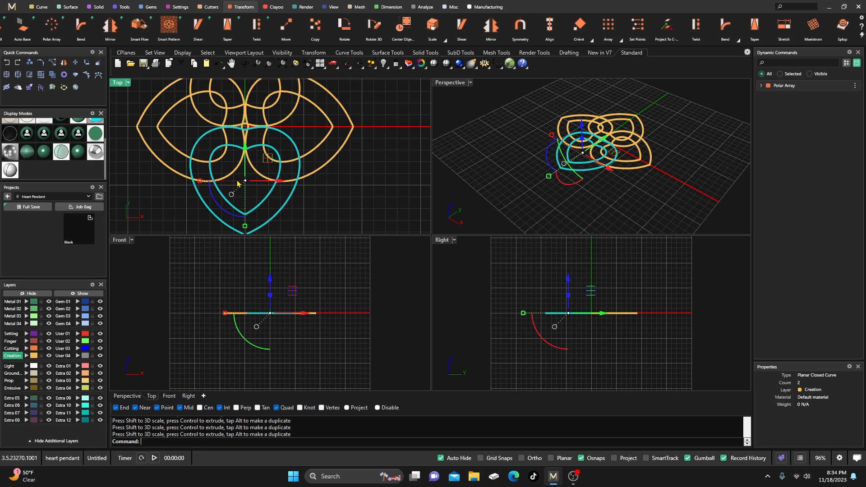
pyautogui.scroll(-2, 243, 199)
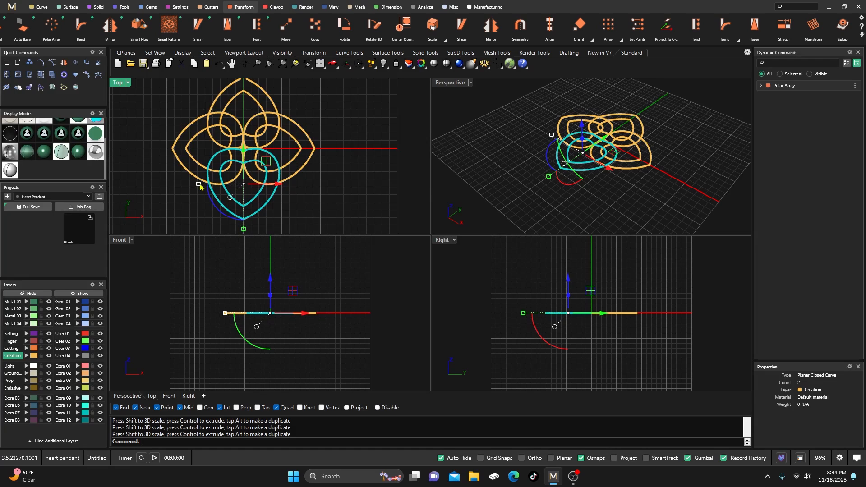
pyautogui.moveTo(200, 186); pyautogui.dragTo(195, 186)
pyautogui.scroll(5, 227, 170)
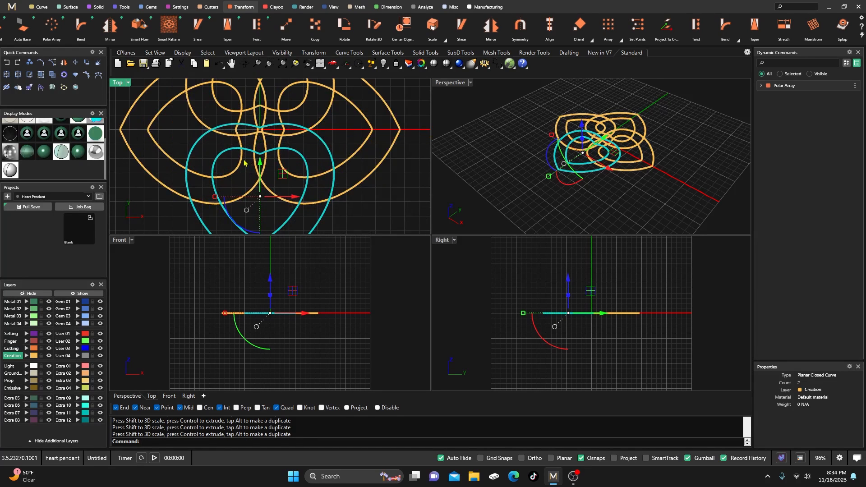
pyautogui.moveTo(261, 162); pyautogui.dragTo(260, 171)
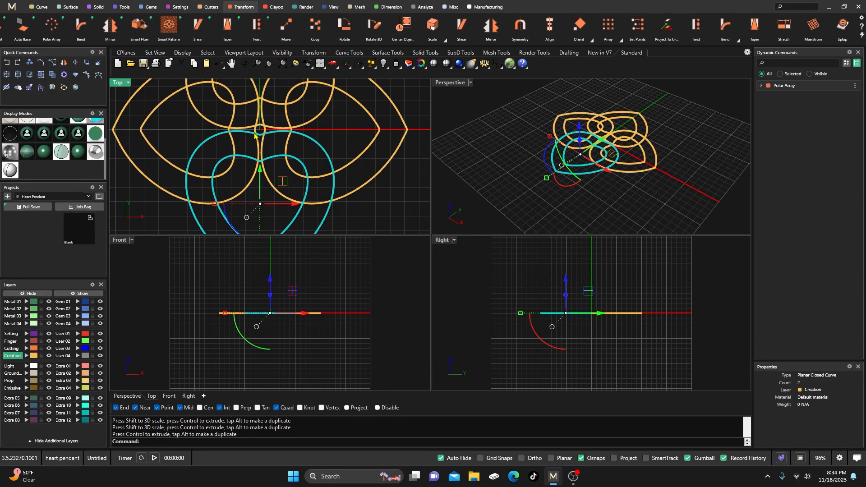
pyautogui.scroll(-3, 257, 136)
pyautogui.scroll(-2, 258, 136)
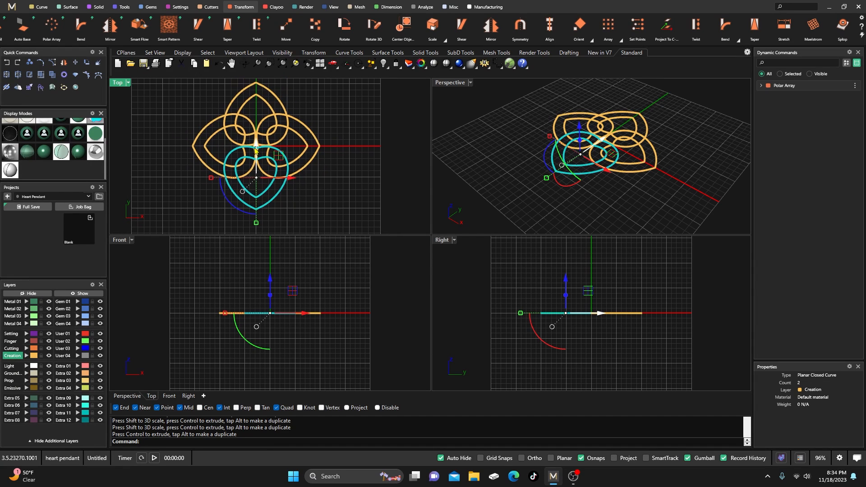
pyautogui.scroll(4, 256, 140)
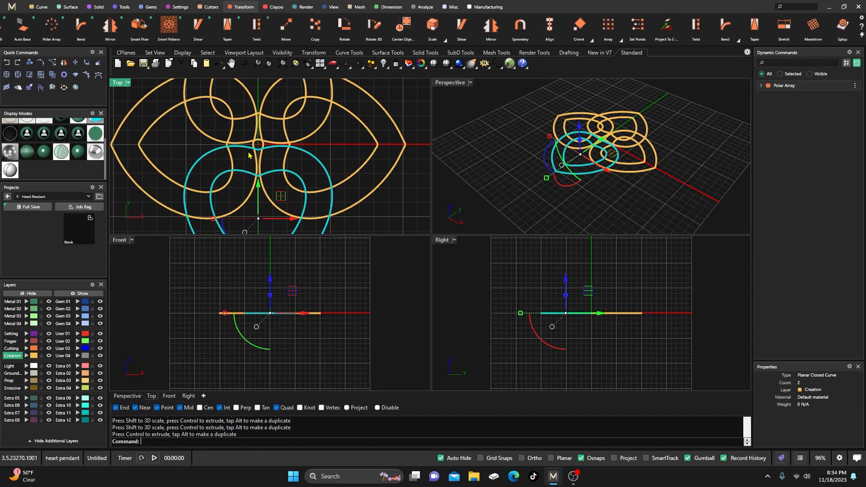
pyautogui.scroll(-3, 243, 147)
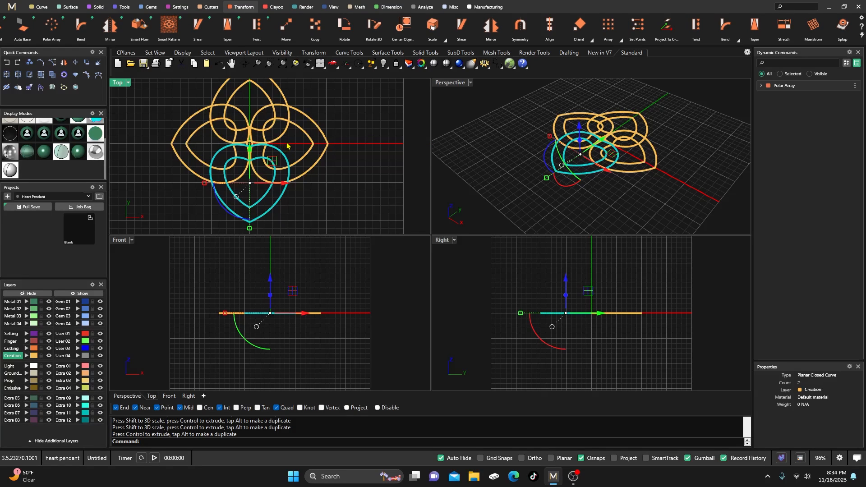
pyautogui.press('Escape')
# Shorten the lower outer heart with Scale1D, using its bottom tip as base point and bringing its top notch down from the origin
pyautogui.scroll(5, 243, 150)
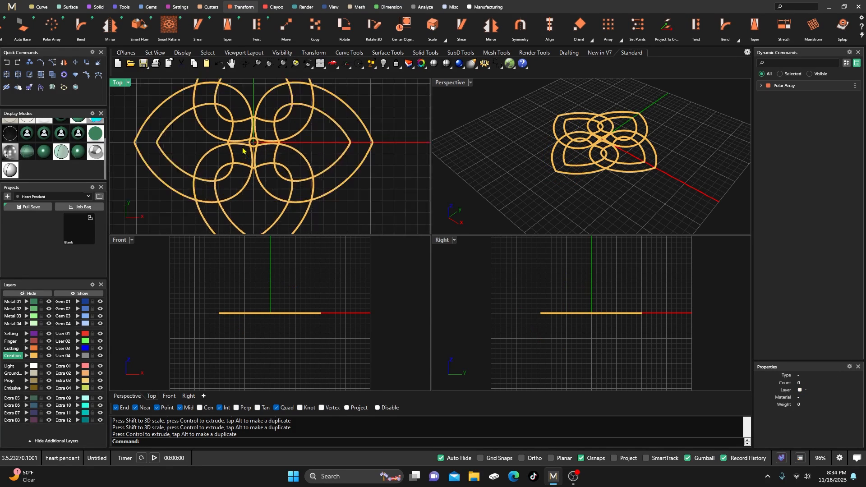
pyautogui.click(209, 150)
pyautogui.click(237, 173)
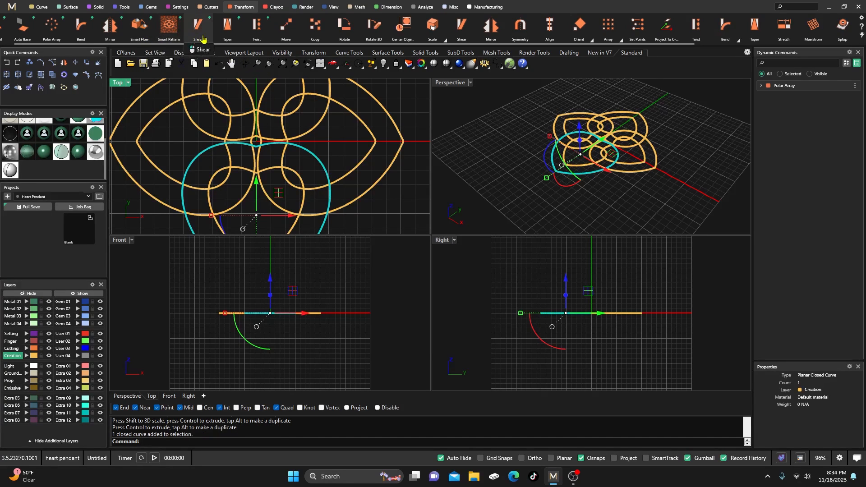
pyautogui.click(443, 41)
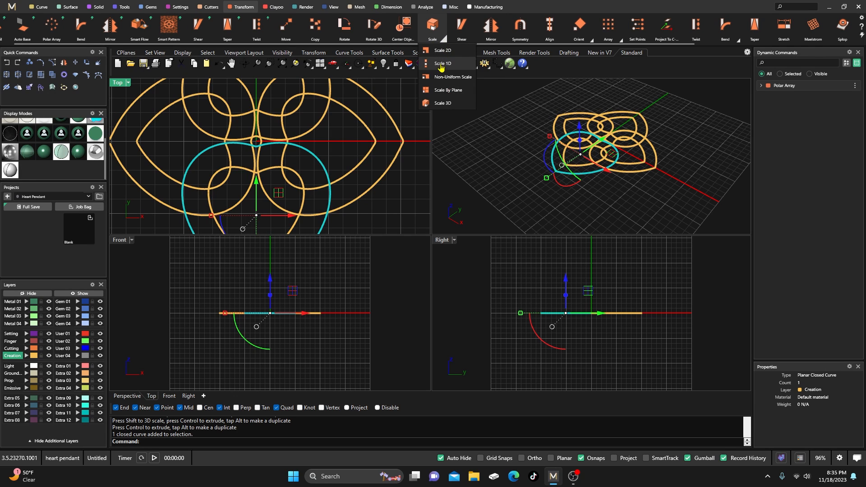
pyautogui.click(441, 64)
pyautogui.scroll(-3, 283, 128)
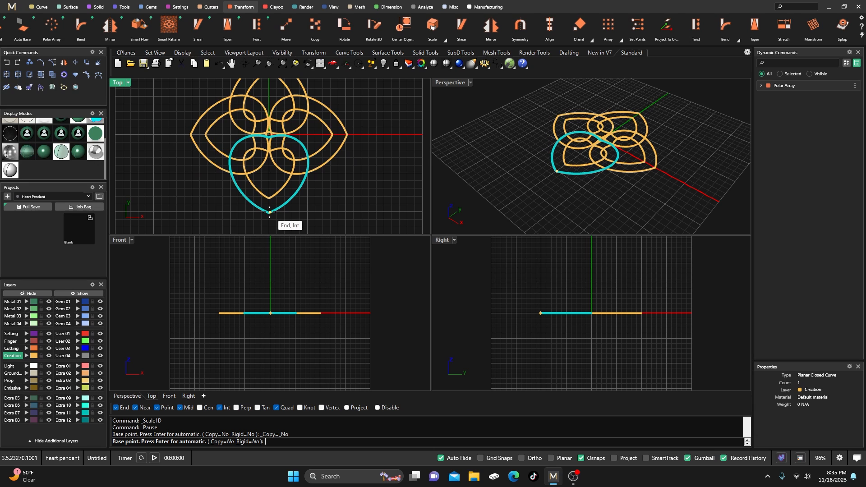
pyautogui.scroll(5, 269, 213)
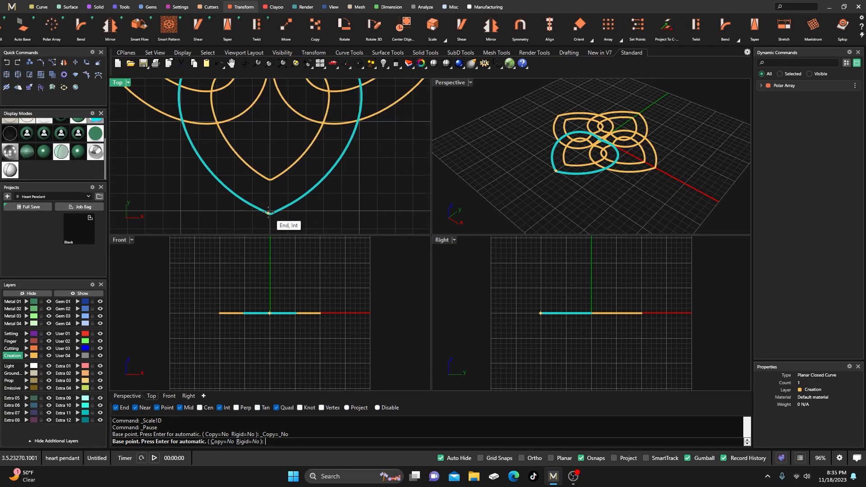
pyautogui.scroll(2, 269, 212)
pyautogui.click(272, 213)
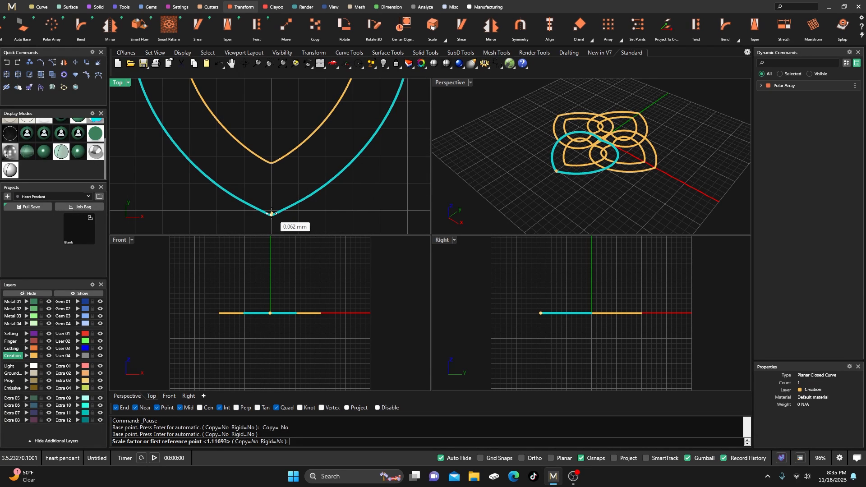
pyautogui.scroll(-5, 272, 213)
pyautogui.scroll(4, 272, 146)
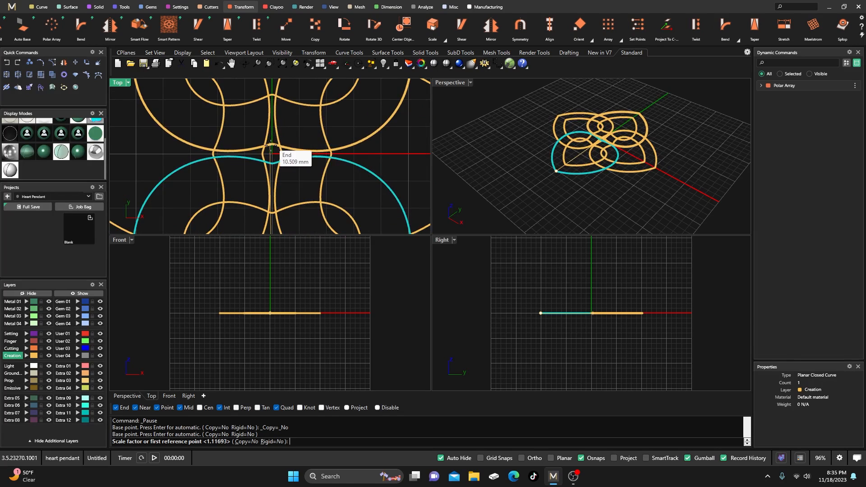
pyautogui.click(273, 163)
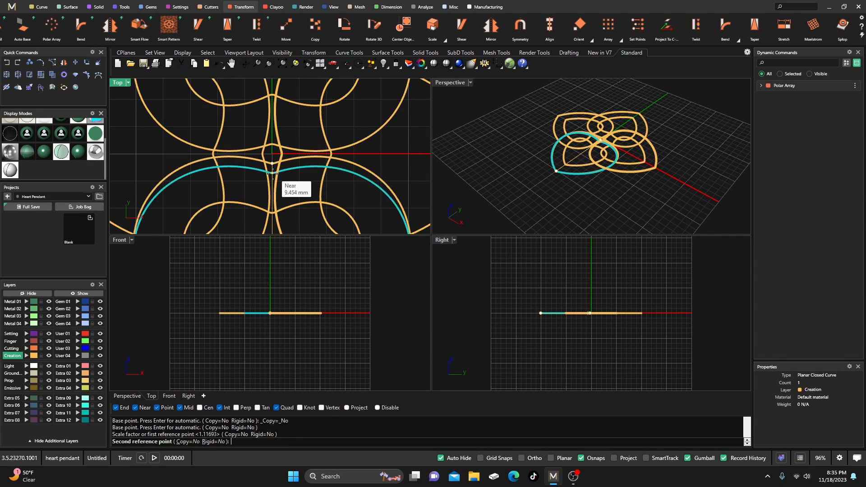
pyautogui.click(273, 182)
pyautogui.press('Escape')
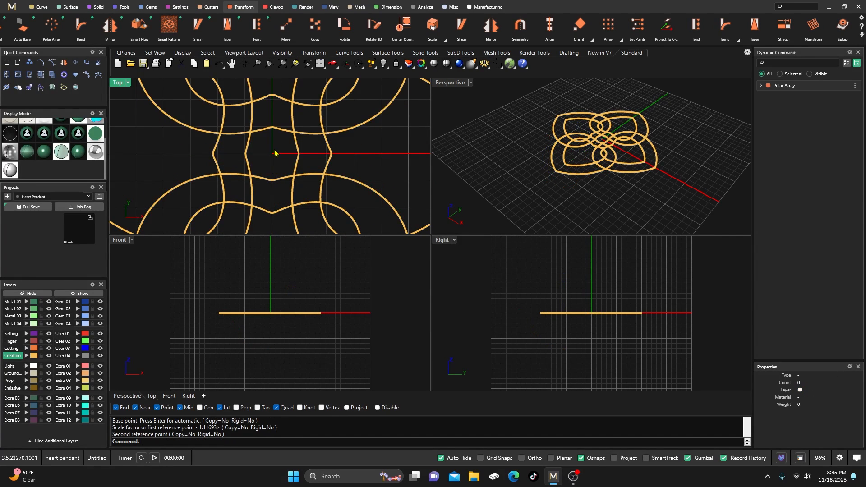
# Lengthen the lower outer heart slightly with Scale1D, using its top notch as base point and pulling its bottom tip down
pyautogui.scroll(-2, 289, 152)
pyautogui.moveTo(321, 170); pyautogui.dragTo(305, 126, button='right')
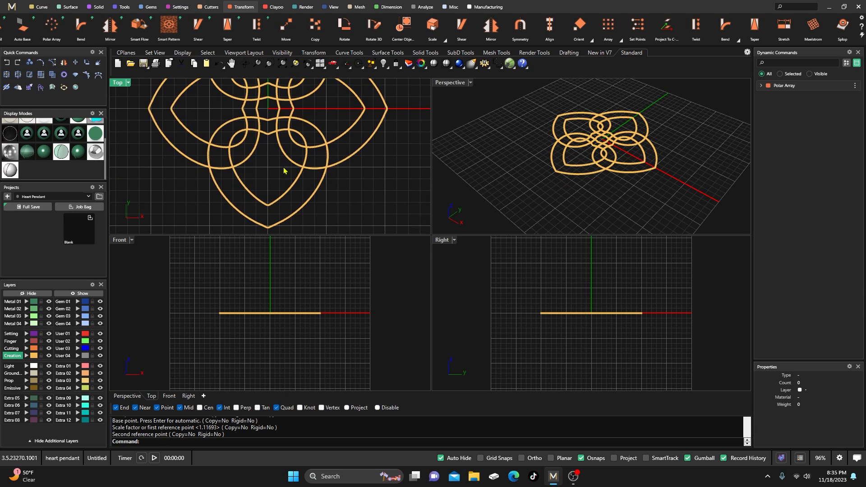
pyautogui.rightClick(268, 150)
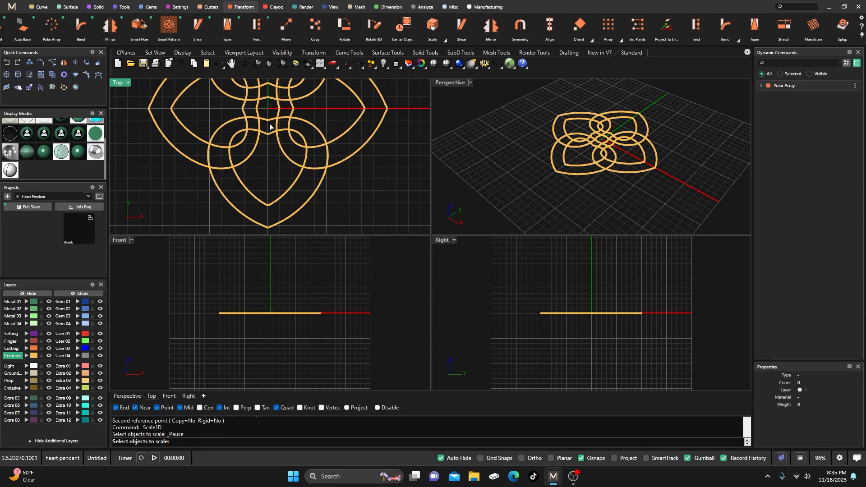
pyautogui.click(270, 125)
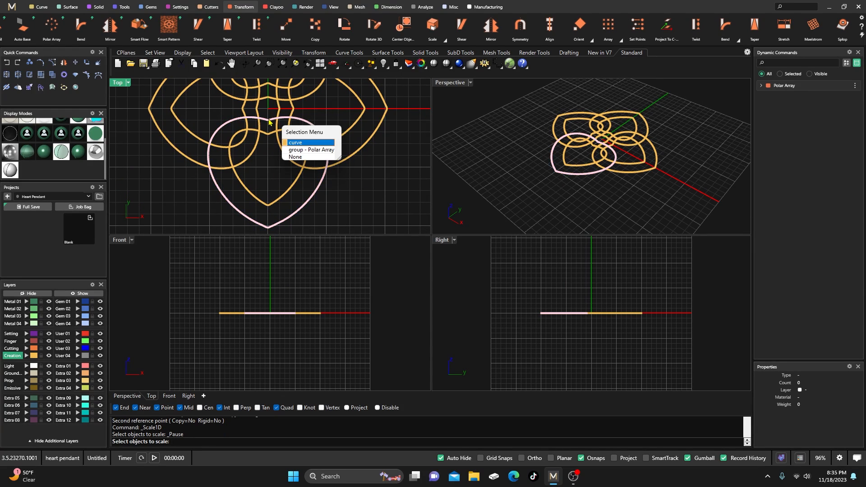
pyautogui.click(291, 145)
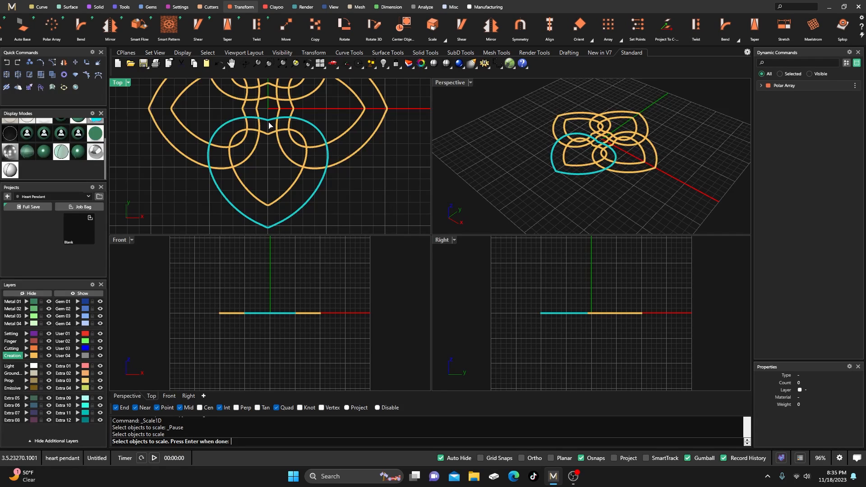
pyautogui.rightClick(270, 125)
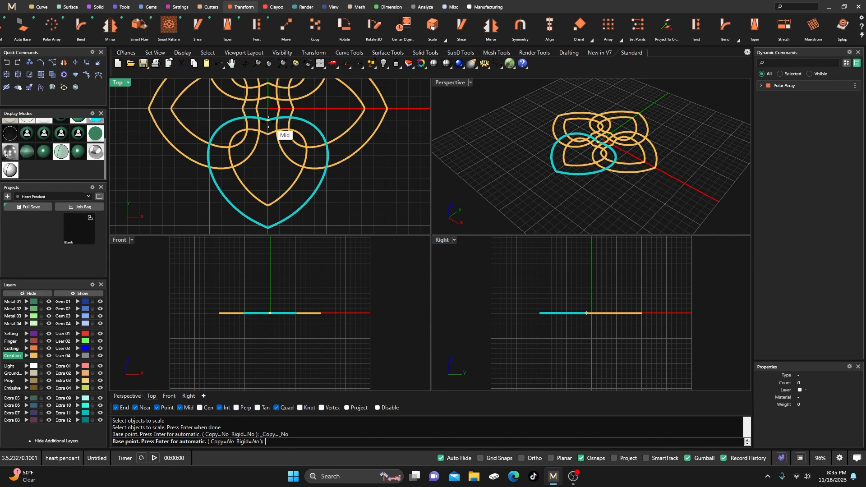
pyautogui.click(268, 120)
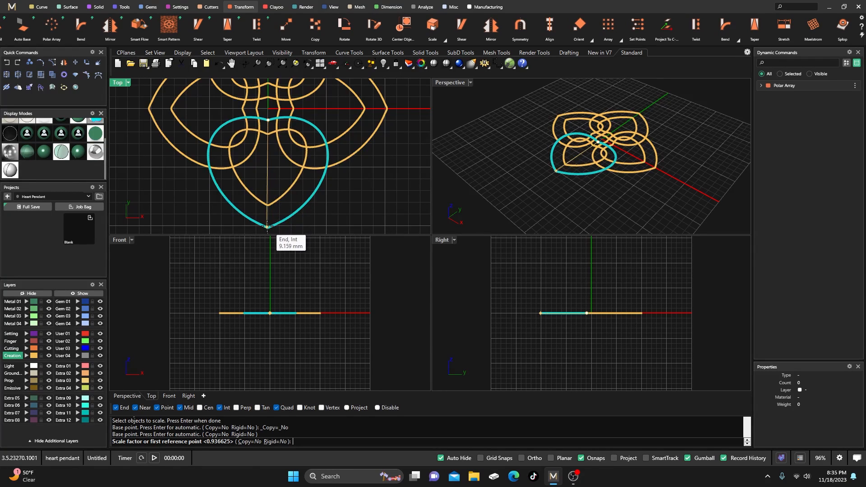
pyautogui.scroll(5, 267, 226)
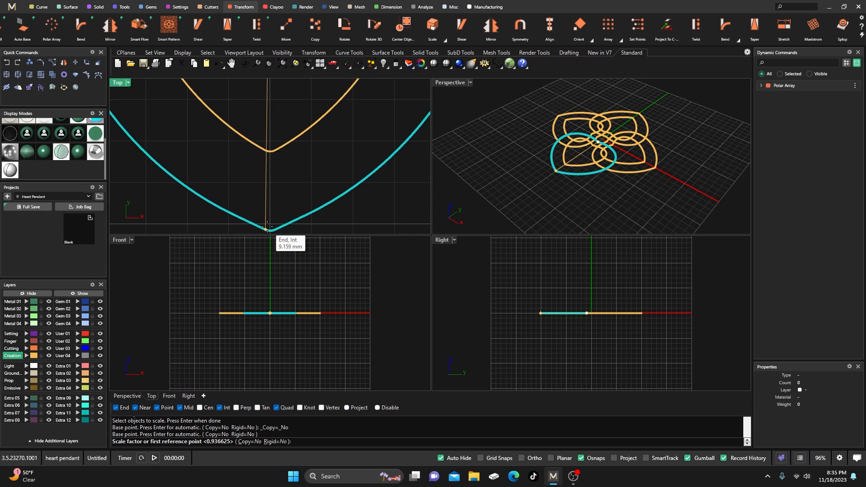
pyautogui.click(272, 229)
pyautogui.moveTo(273, 229); pyautogui.dragTo(272, 178, button='right')
pyautogui.click(273, 201)
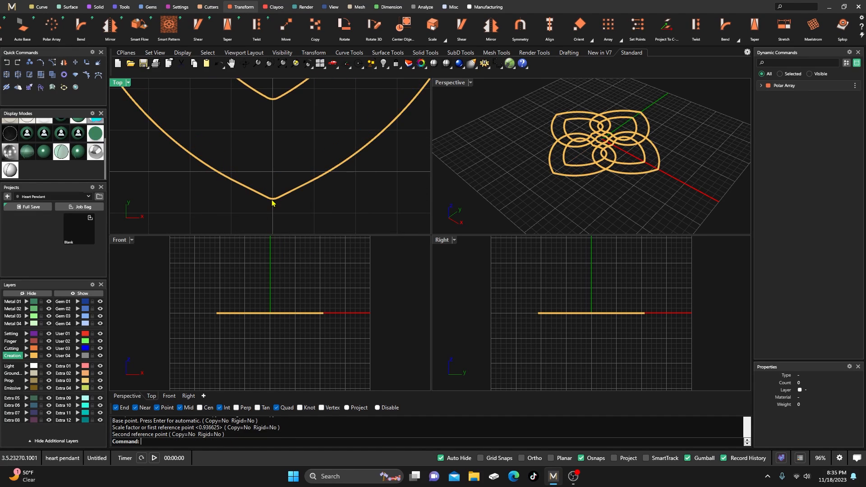
# Draw two mirrored diagonal lines between the curve intersections on either side of the lower hearts' top notches
pyautogui.scroll(-3, 272, 203)
pyautogui.moveTo(329, 208); pyautogui.dragTo(315, 235, button='right')
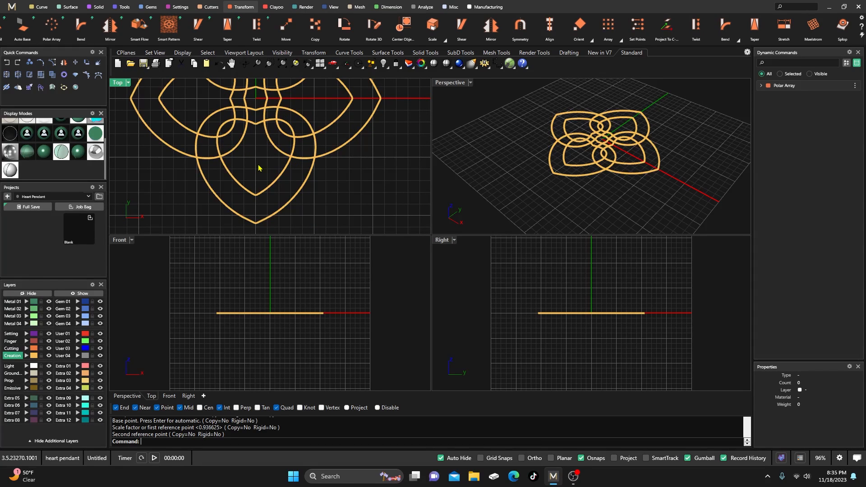
pyautogui.scroll(-2, 258, 168)
pyautogui.moveTo(258, 168); pyautogui.dragTo(266, 176, button='right')
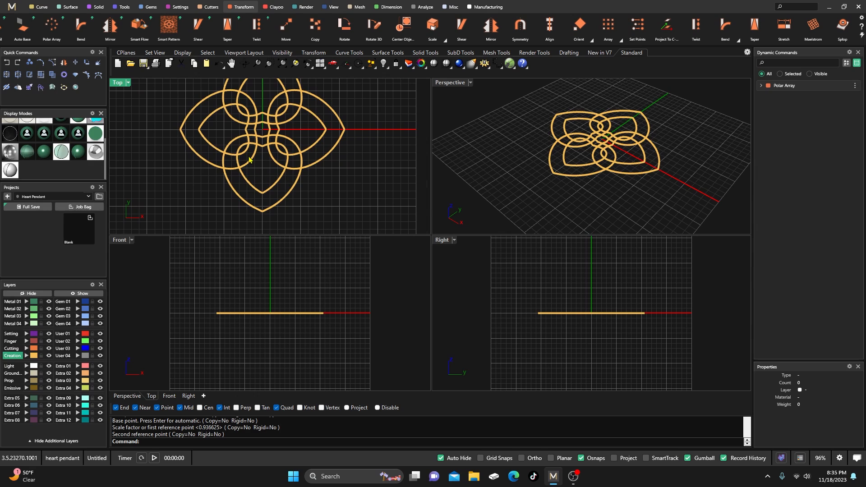
pyautogui.scroll(2, 249, 159)
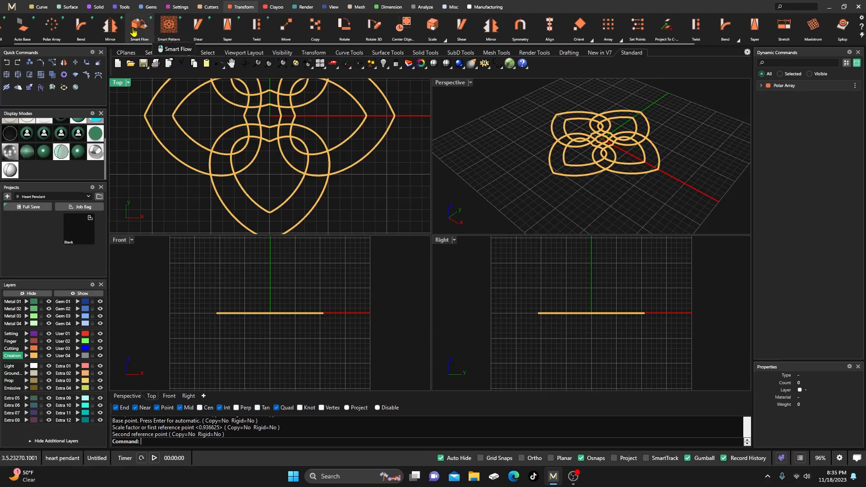
pyautogui.click(42, 7)
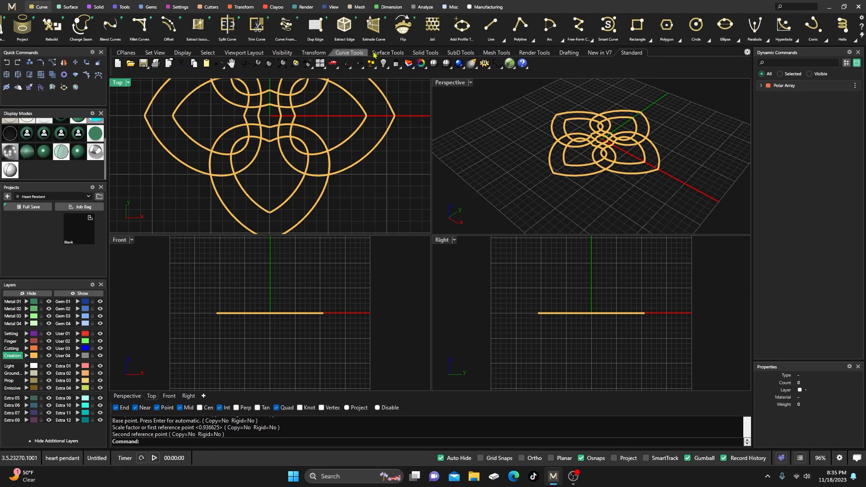
pyautogui.click(490, 30)
pyautogui.scroll(5, 302, 135)
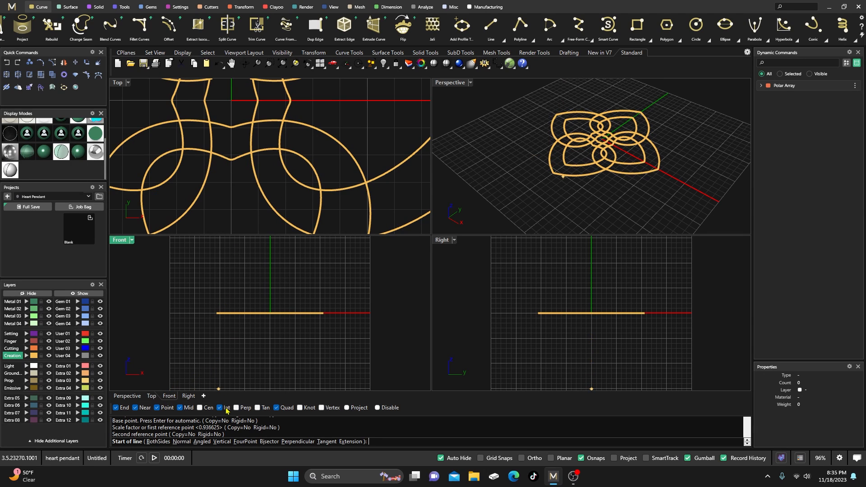
pyautogui.click(254, 121)
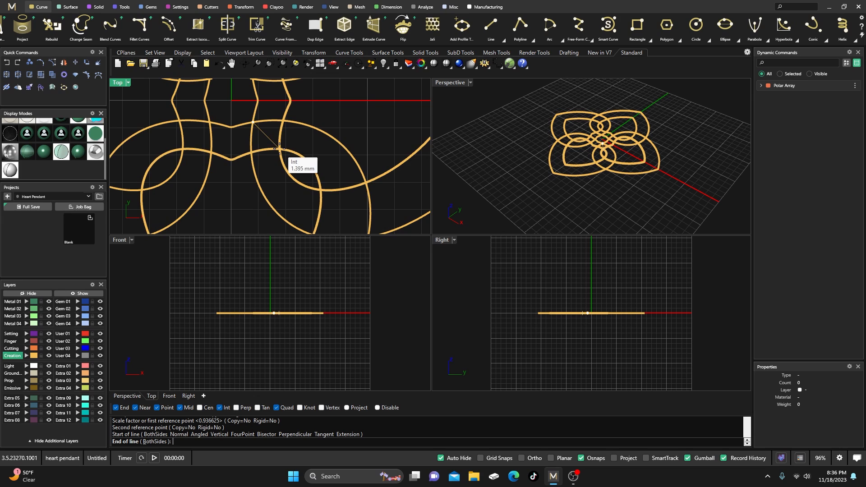
pyautogui.click(279, 151)
pyautogui.press('Return')
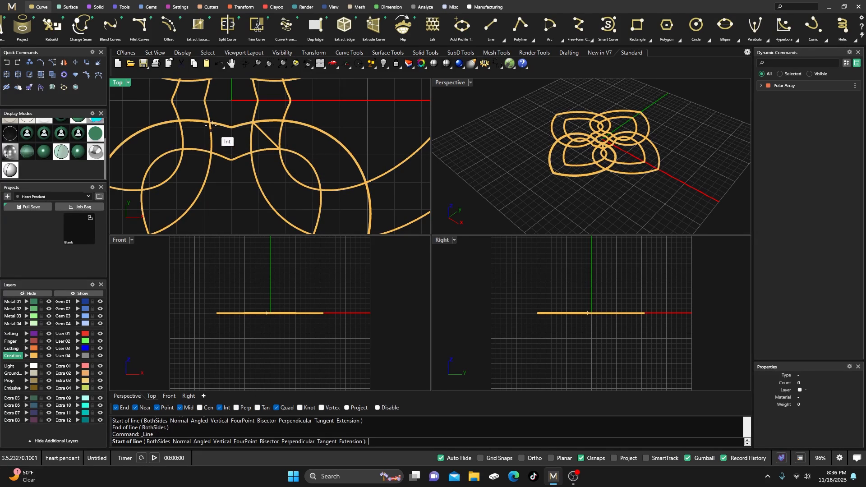
pyautogui.click(210, 122)
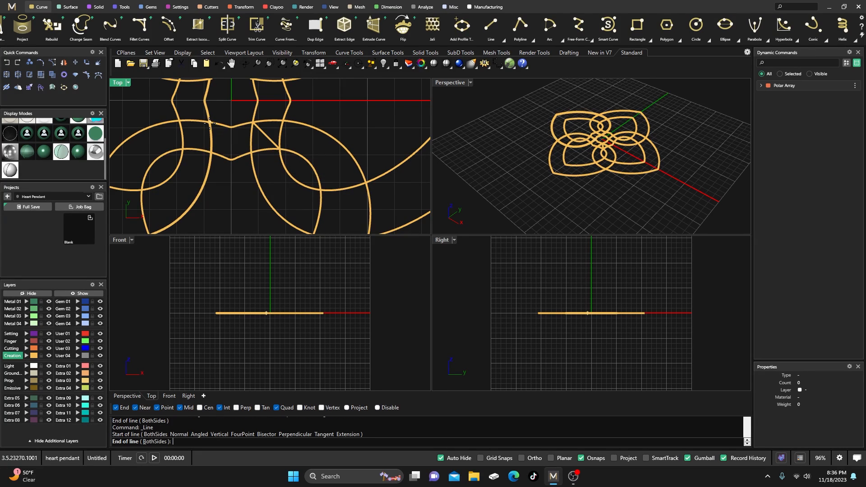
pyautogui.click(188, 150)
# Draw a horizontal line between the inner and outer lower hearts on each side, near their widest points
pyautogui.scroll(-5, 241, 145)
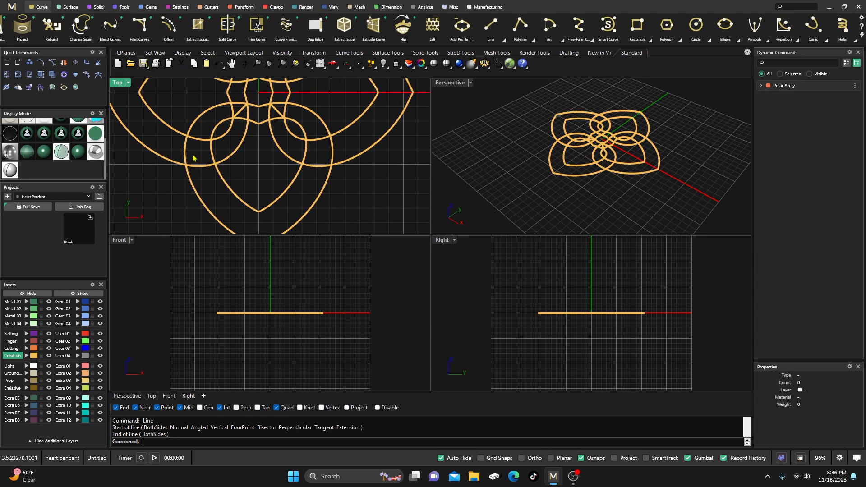
pyautogui.press('Return')
pyautogui.scroll(3, 192, 157)
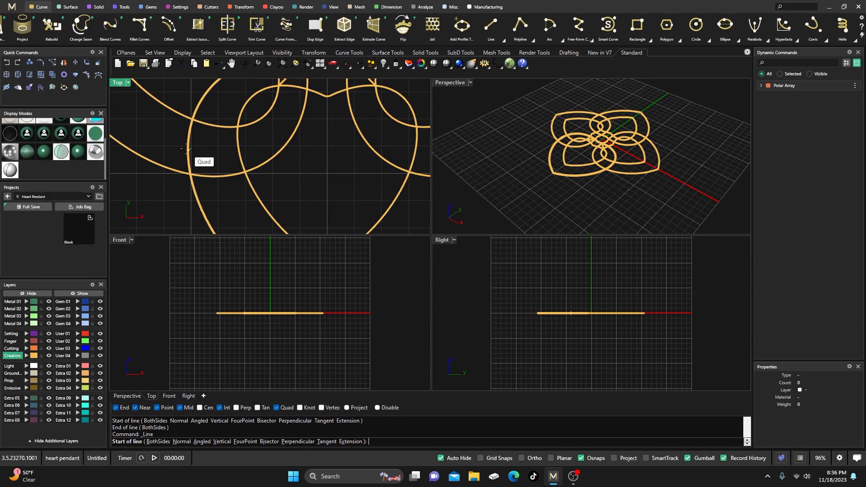
pyautogui.click(186, 150)
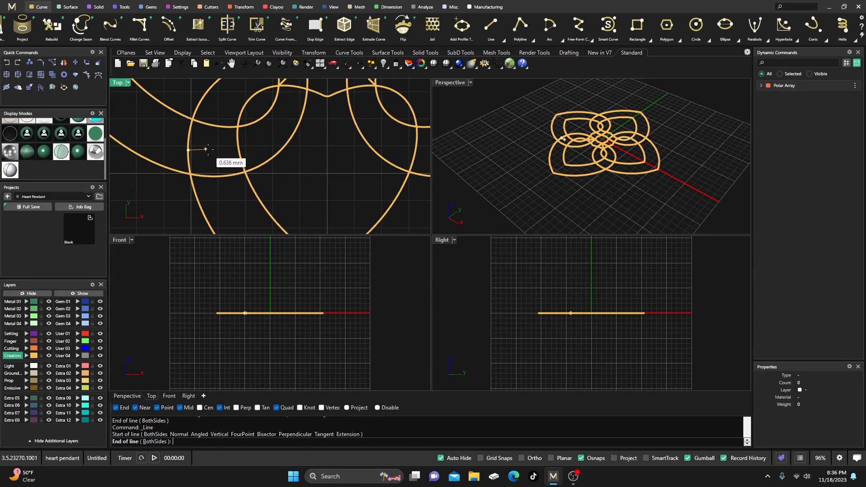
pyautogui.click(238, 150)
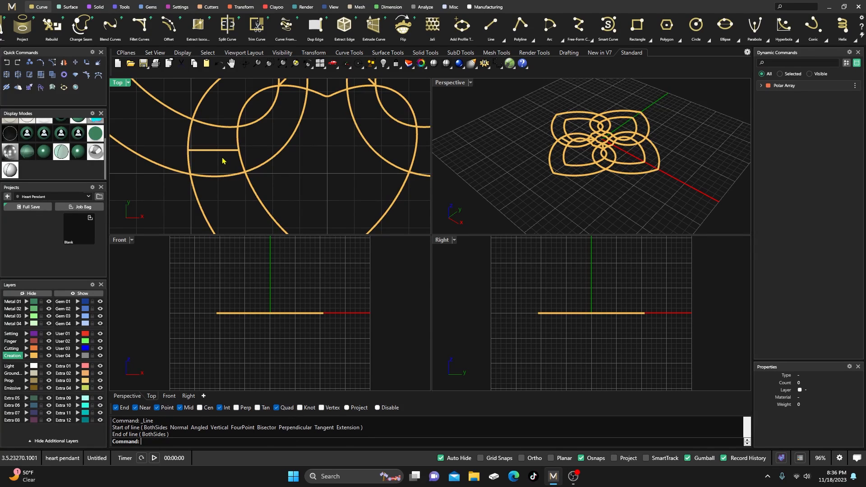
pyautogui.moveTo(379, 174); pyautogui.dragTo(300, 172, button='right')
pyautogui.rightClick(309, 164)
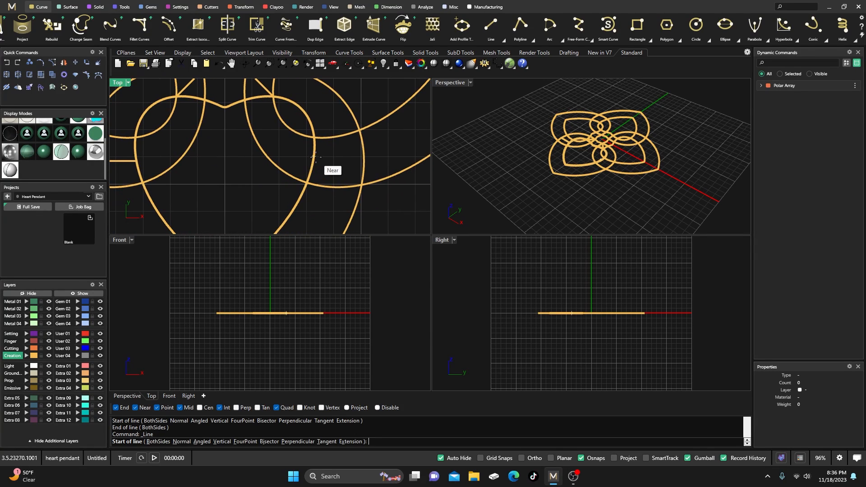
pyautogui.click(314, 157)
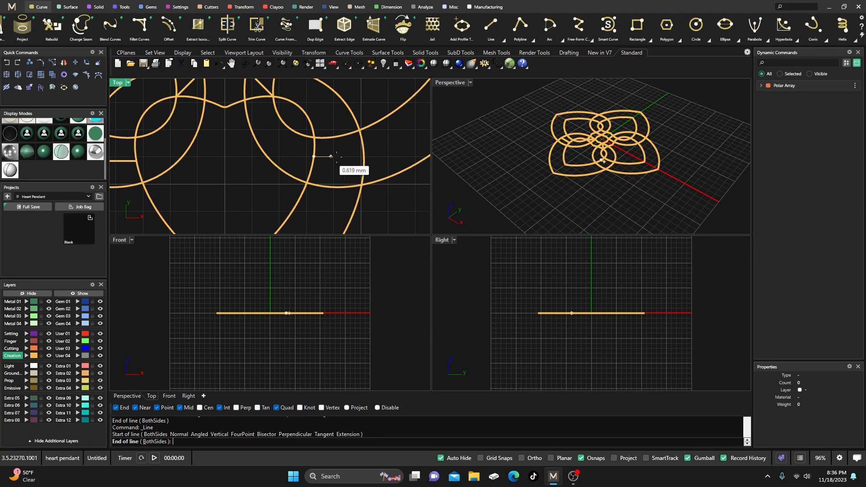
pyautogui.click(364, 157)
# Select the whole four-petal pattern with its connecting lines and trim away the heart notch segments around the origin
pyautogui.scroll(-3, 296, 152)
pyautogui.moveTo(281, 166); pyautogui.dragTo(290, 172, button='right')
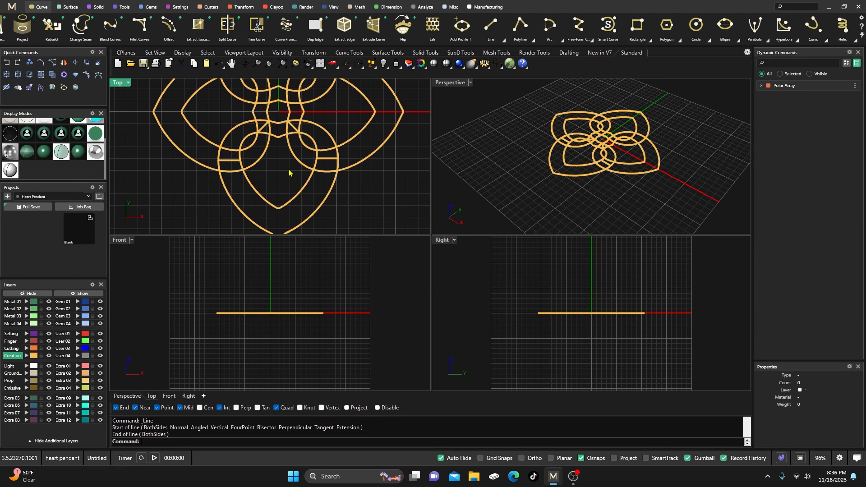
pyautogui.scroll(-3, 289, 172)
pyautogui.scroll(-2, 286, 172)
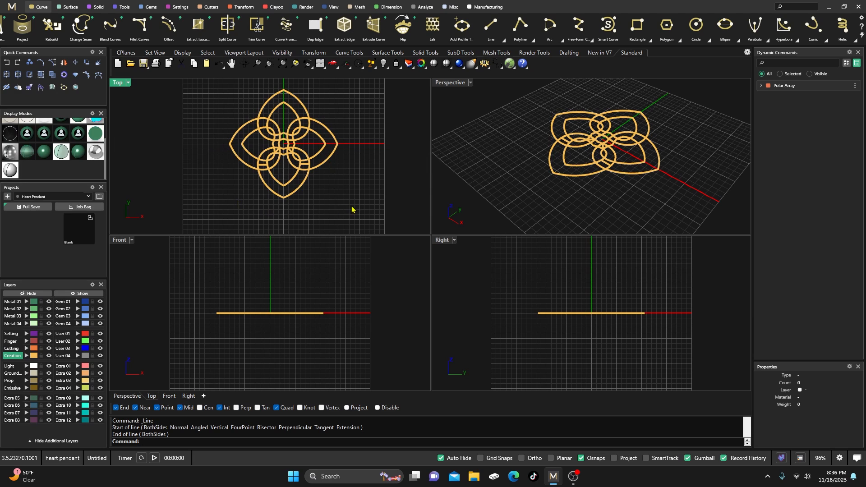
pyautogui.moveTo(353, 209); pyautogui.dragTo(172, 117)
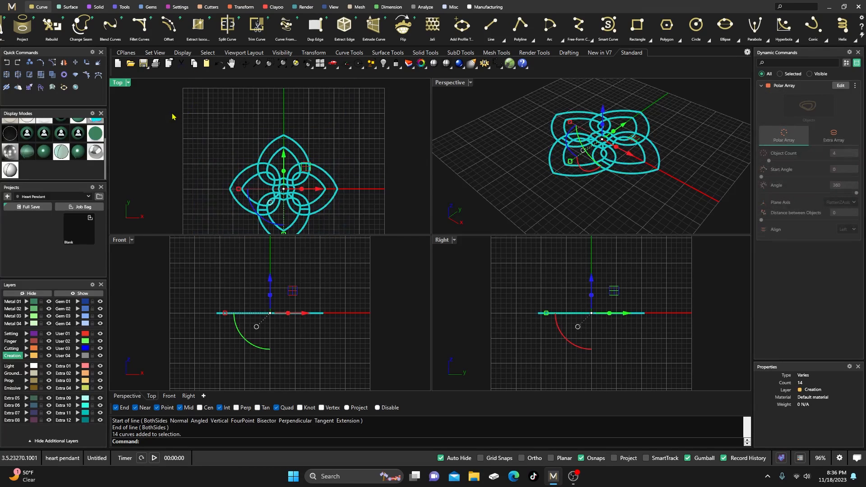
pyautogui.scroll(-3, 159, 116)
pyautogui.doubleClick(119, 85)
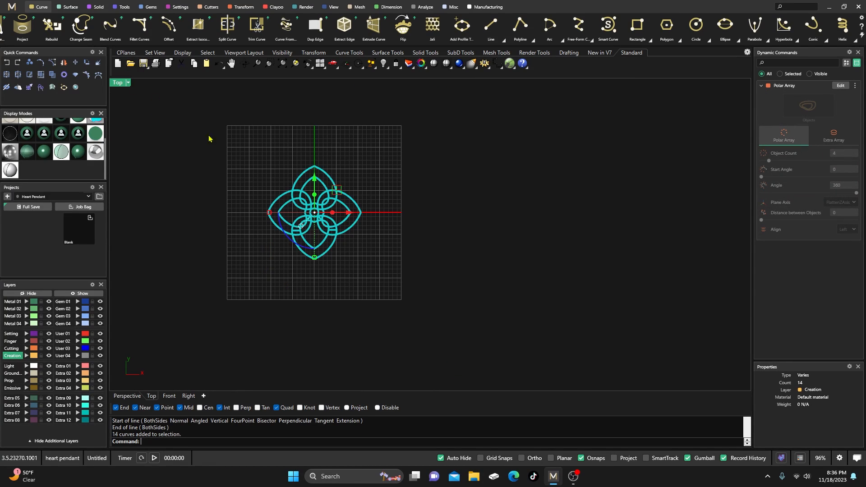
pyautogui.scroll(4, 291, 205)
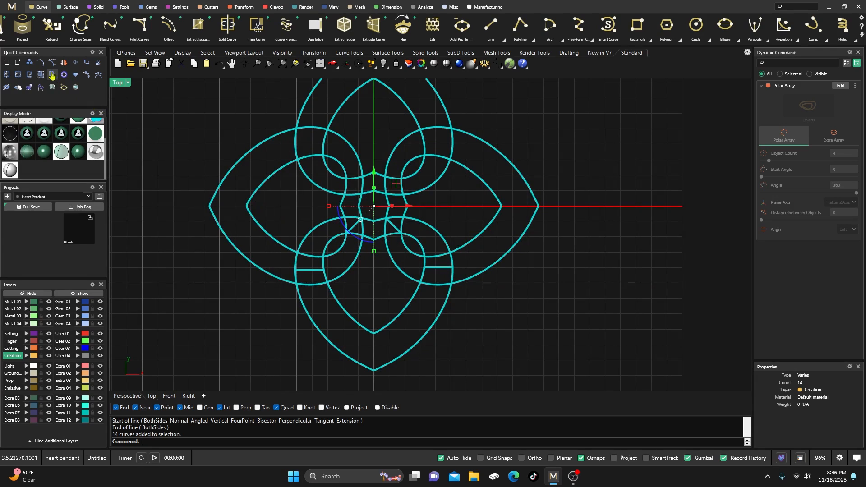
pyautogui.click(30, 75)
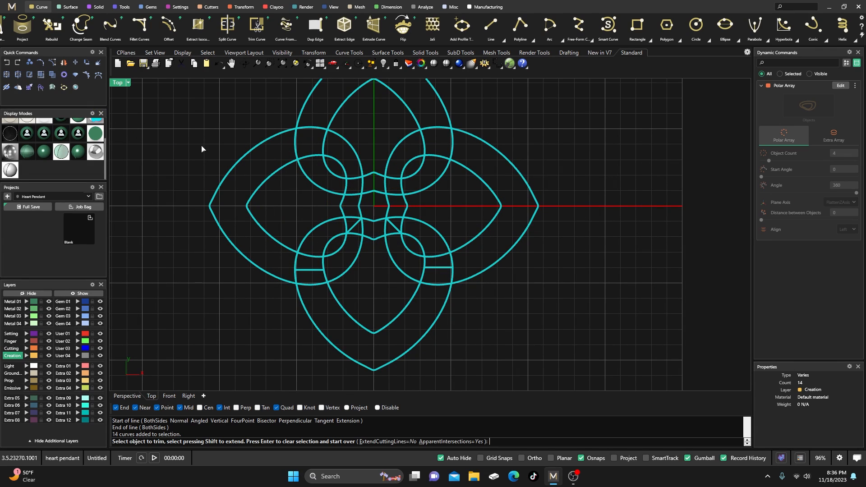
pyautogui.moveTo(426, 203); pyautogui.dragTo(321, 206)
pyautogui.scroll(3, 367, 246)
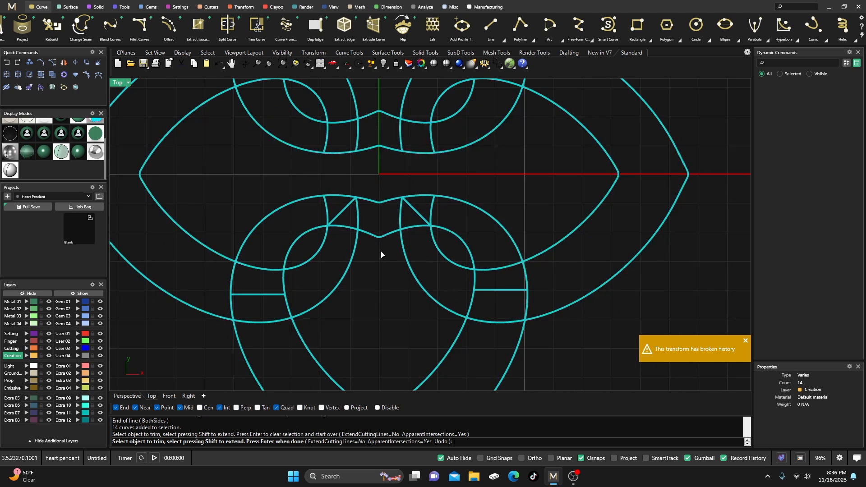
pyautogui.moveTo(382, 252); pyautogui.dragTo(377, 113)
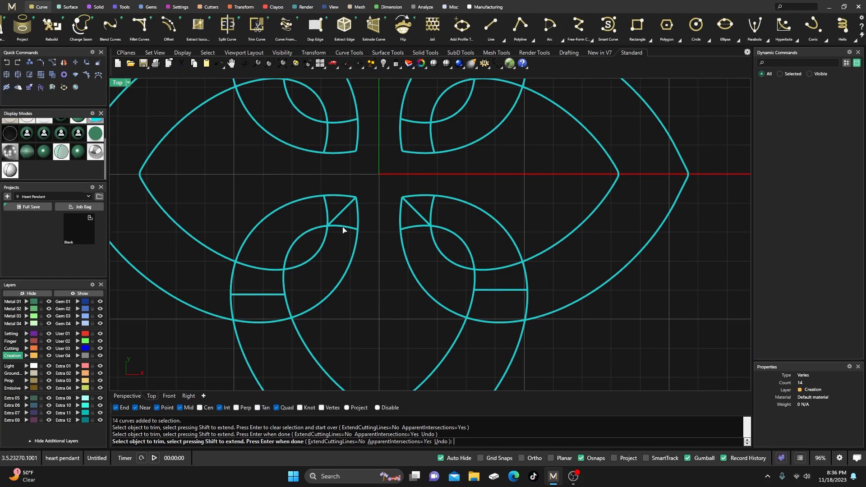
# Try to trim the overlapping inner and outer curve segments around the lower heart's left notch end
pyautogui.scroll(3, 343, 229)
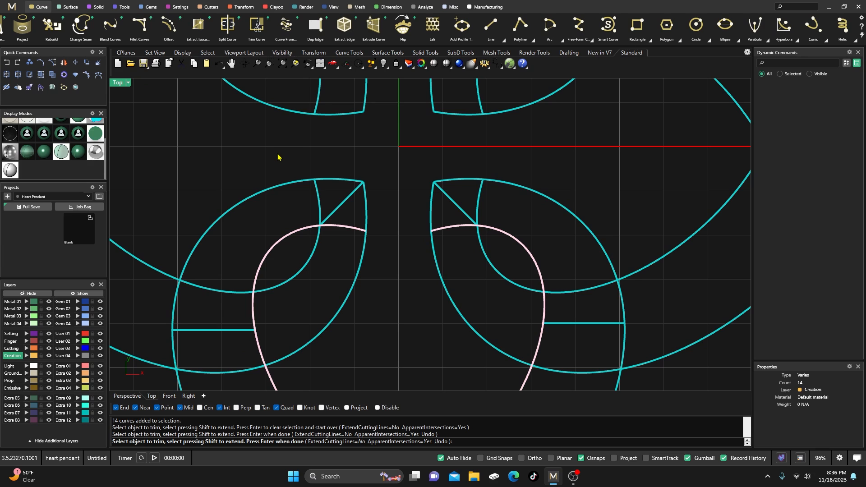
pyautogui.click(352, 231)
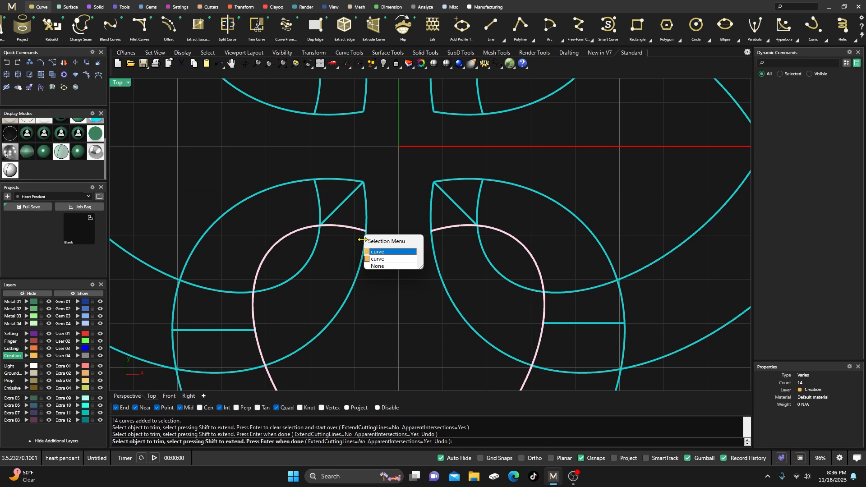
pyautogui.click(372, 252)
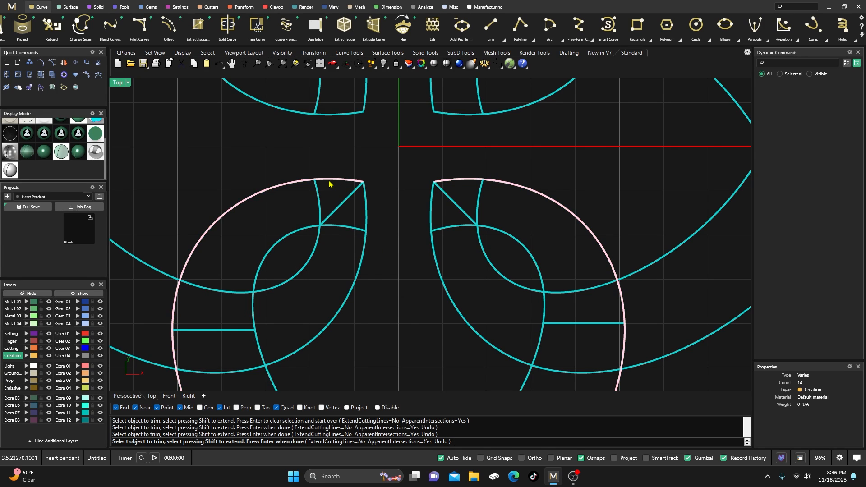
pyautogui.click(293, 188)
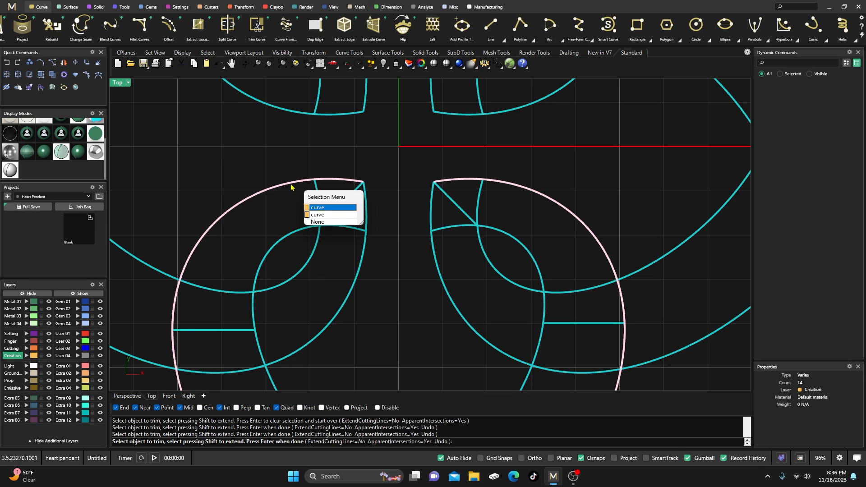
pyautogui.click(316, 212)
pyautogui.click(301, 231)
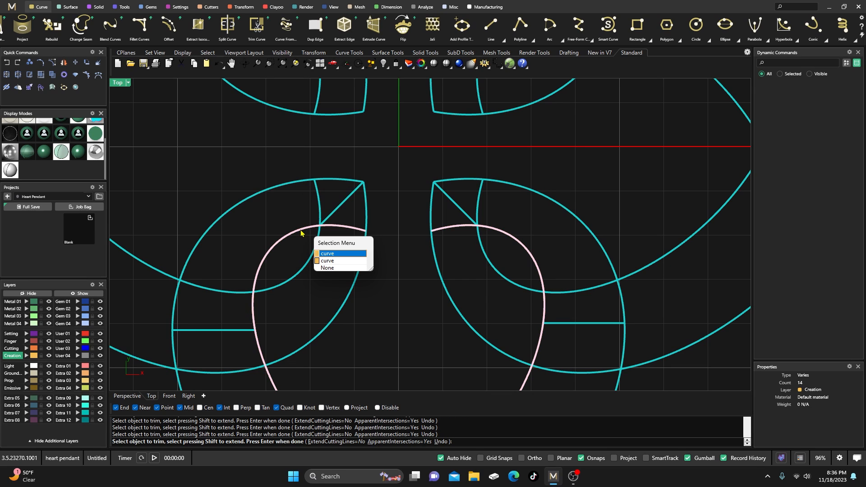
pyautogui.click(326, 254)
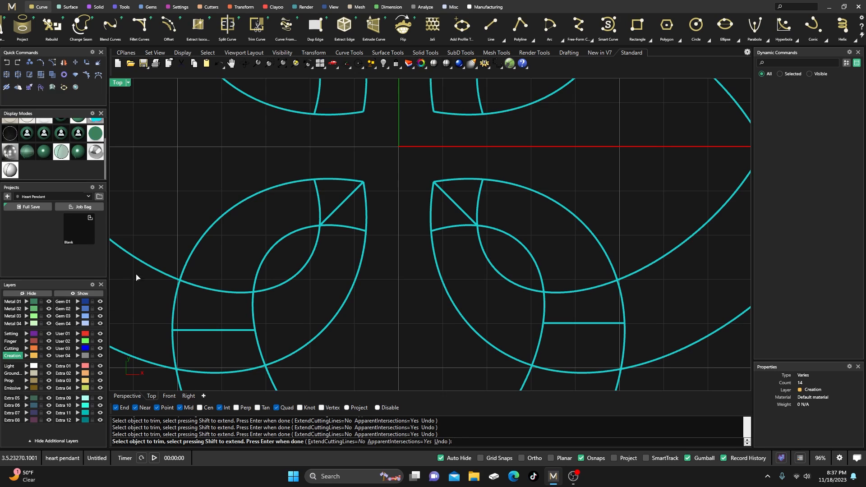
# Hide the User 01 layer and trim the overlapping curve segments around the diagonal line at the lower heart's left notch end
pyautogui.click(100, 334)
pyautogui.click(317, 246)
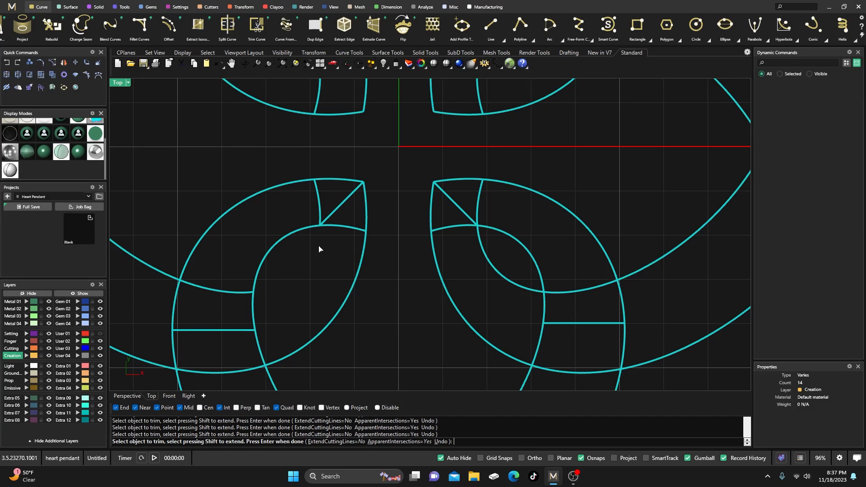
pyautogui.click(361, 264)
pyautogui.click(353, 230)
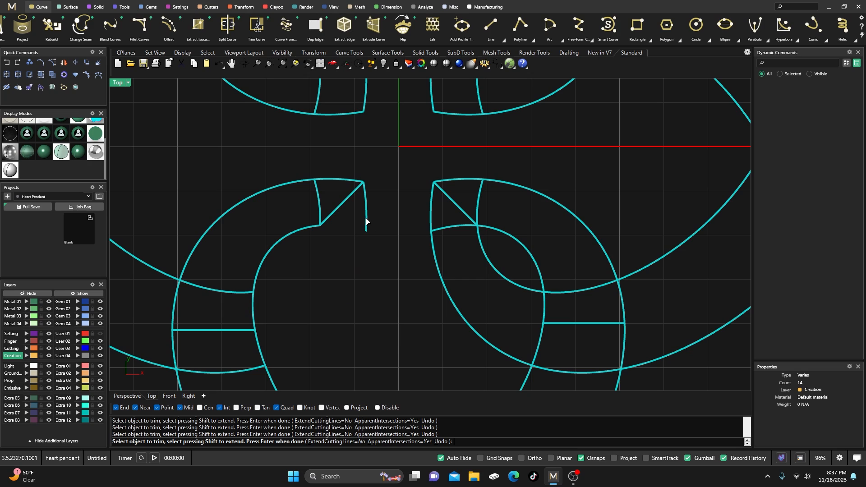
pyautogui.click(366, 221)
pyautogui.click(319, 199)
# Trim the overlapping curve segments around the diagonal line at the lower heart's right notch end
pyautogui.click(435, 253)
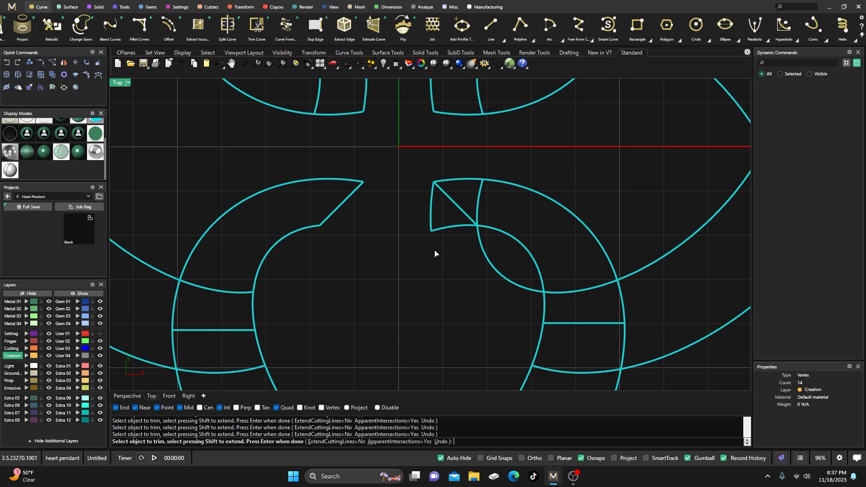
pyautogui.click(431, 221)
pyautogui.click(480, 201)
pyautogui.click(487, 261)
# Trim away the side petals' curves inside and outside the lower heart's band on both sides
pyautogui.scroll(-2, 400, 222)
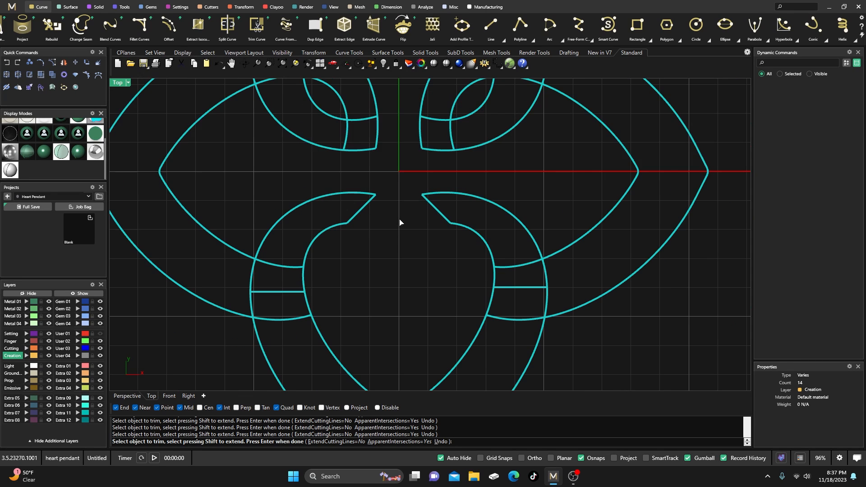
pyautogui.click(516, 267)
pyautogui.click(514, 319)
pyautogui.click(286, 318)
pyautogui.click(279, 267)
pyautogui.moveTo(213, 329); pyautogui.dragTo(177, 175)
pyautogui.moveTo(650, 318); pyautogui.dragTo(585, 170)
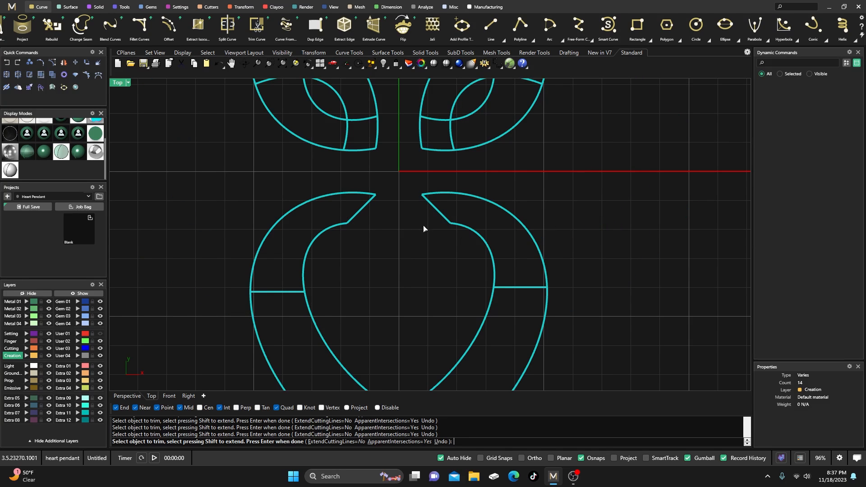
# Trim away the upper petal's curves so only the lower double heart and its connecting lines are left, and finish trimming
pyautogui.scroll(-2, 426, 243)
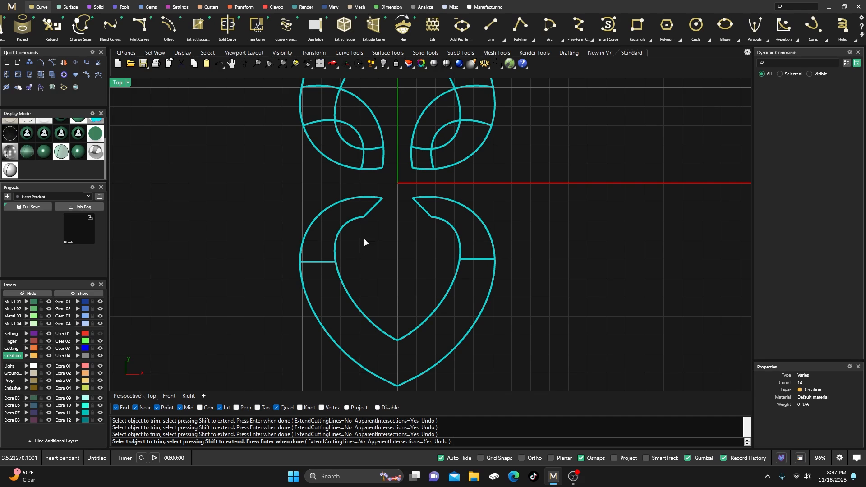
pyautogui.moveTo(402, 270); pyautogui.dragTo(375, 323, button='right')
pyautogui.moveTo(504, 234); pyautogui.dragTo(221, 108)
pyautogui.scroll(-4, 248, 155)
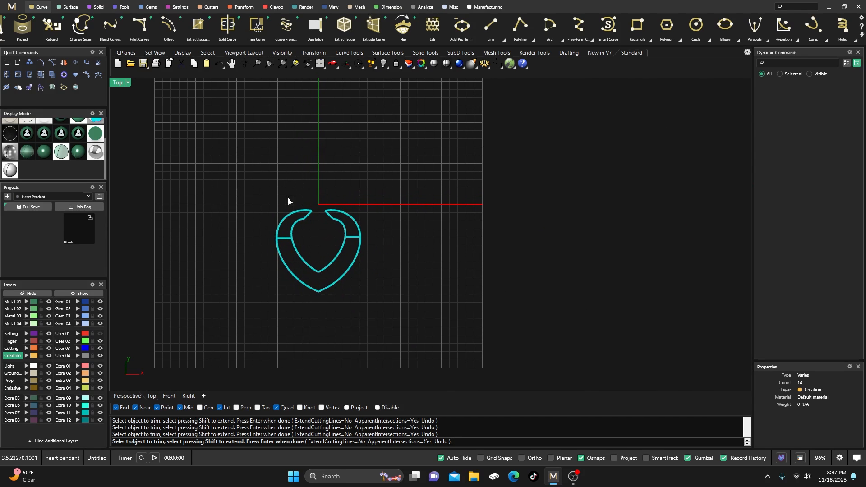
pyautogui.press('Return')
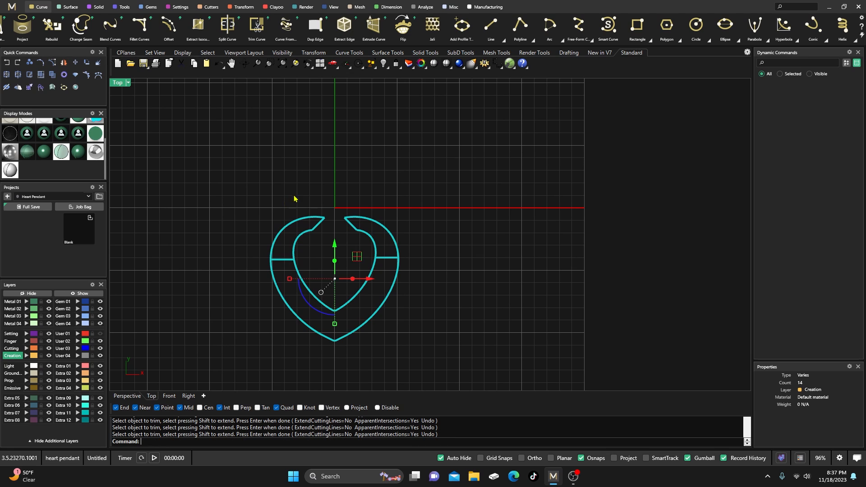
# Move the two diagonal and two horizontal connecting lines to the User 02 layer
pyautogui.scroll(4, 316, 234)
pyautogui.click(327, 215)
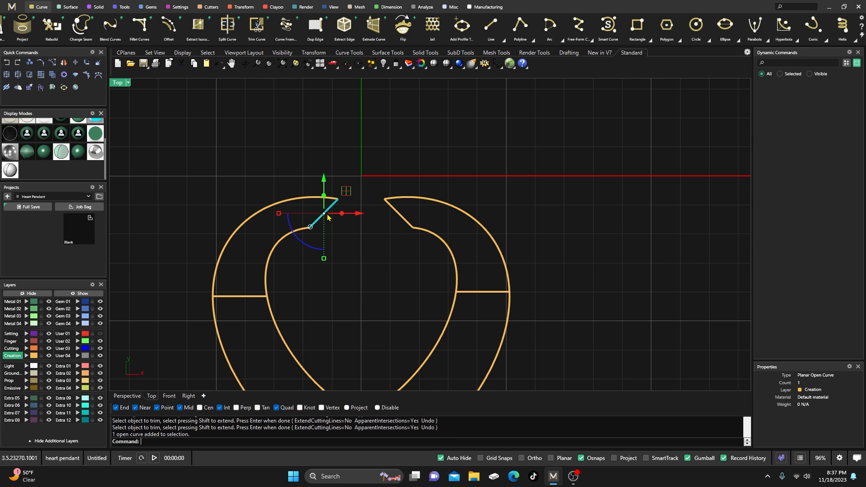
pyautogui.keyDown('shift'); pyautogui.click(396, 215); pyautogui.keyUp('shift')
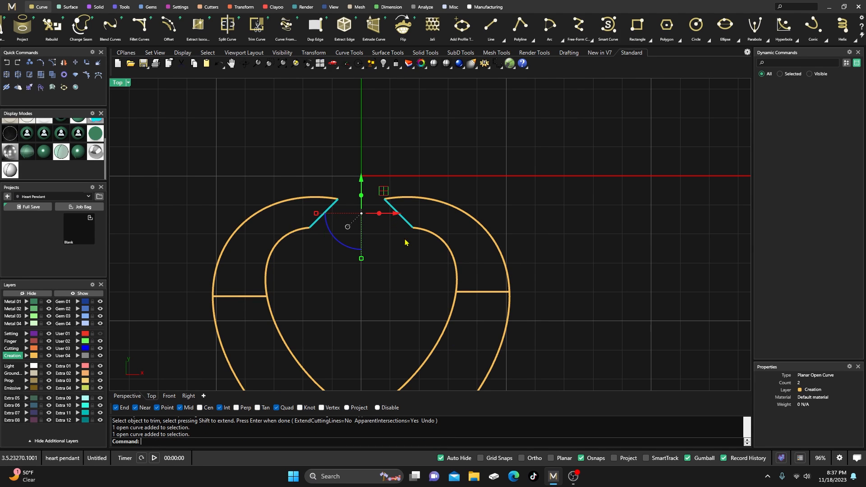
pyautogui.keyDown('shift'); pyautogui.click(475, 298); pyautogui.keyUp('shift')
pyautogui.keyDown('shift'); pyautogui.click(243, 298); pyautogui.keyUp('shift')
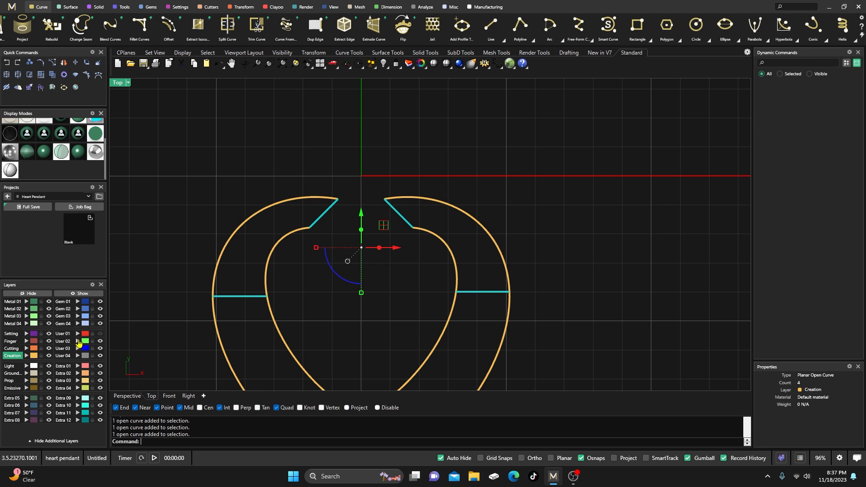
pyautogui.click(78, 342)
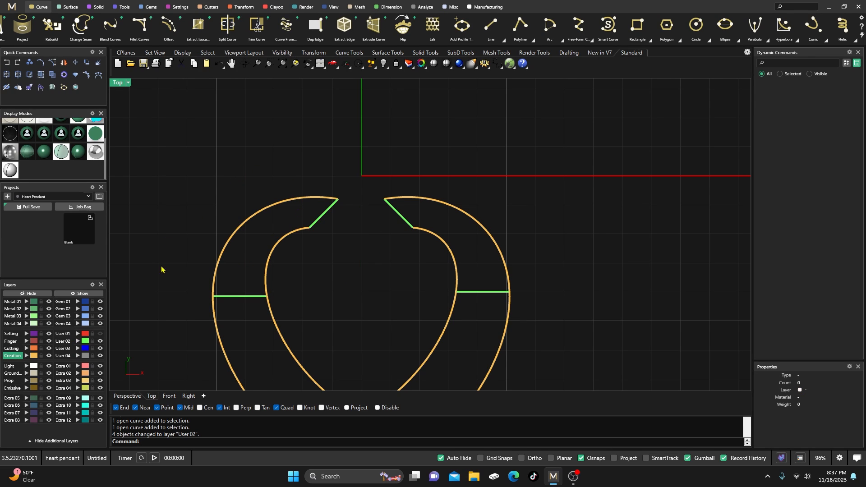
# Turn on control points for the four User 02 connecting lines and rebuild the lines with a point count of 4
pyautogui.click(79, 342)
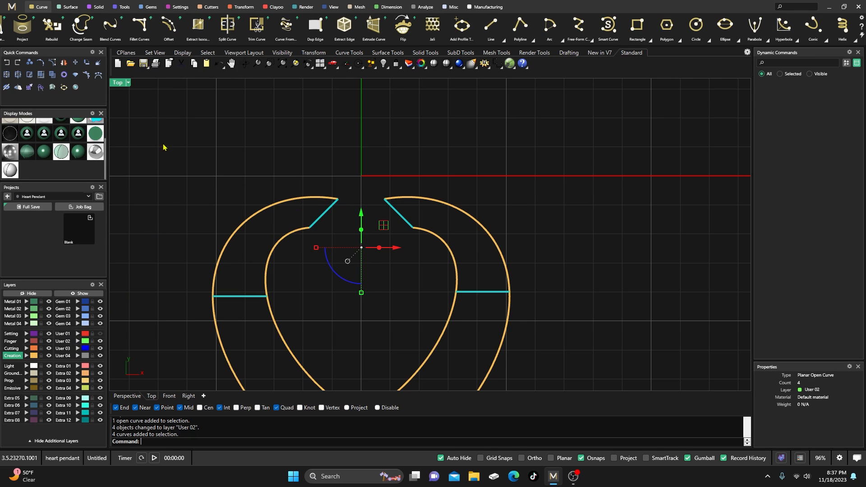
pyautogui.click(51, 64)
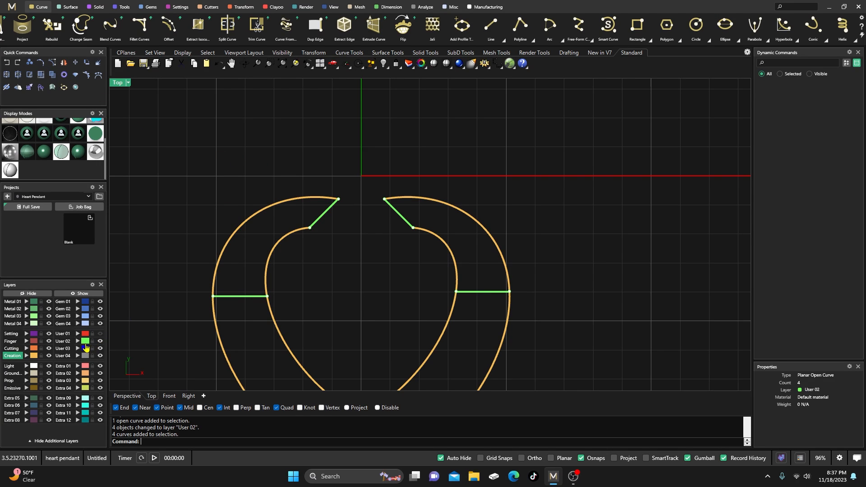
pyautogui.click(86, 344)
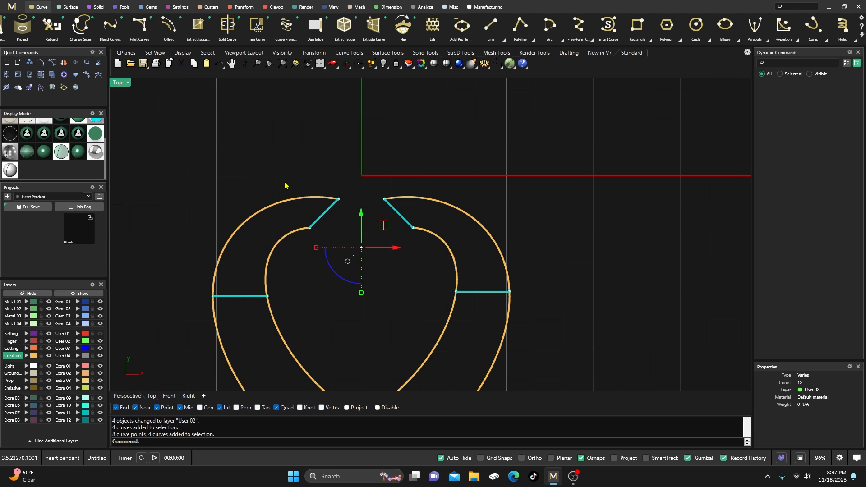
pyautogui.write('Rebui')
pyautogui.press('Return')
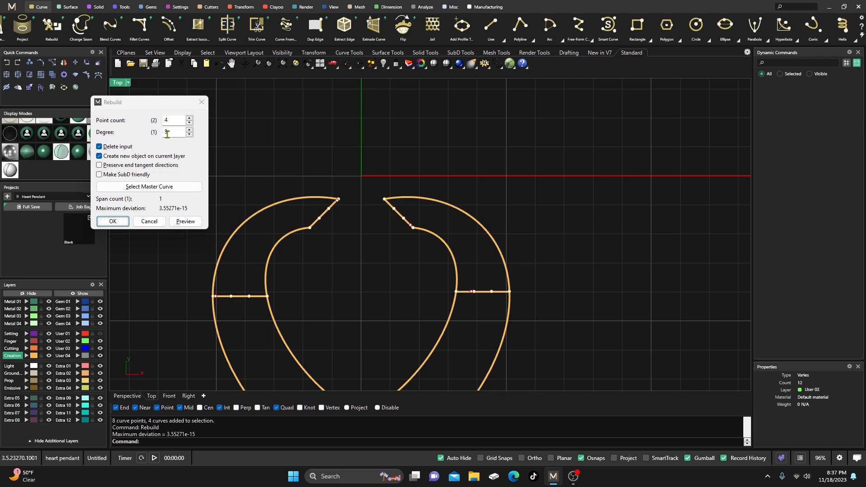
pyautogui.click(119, 221)
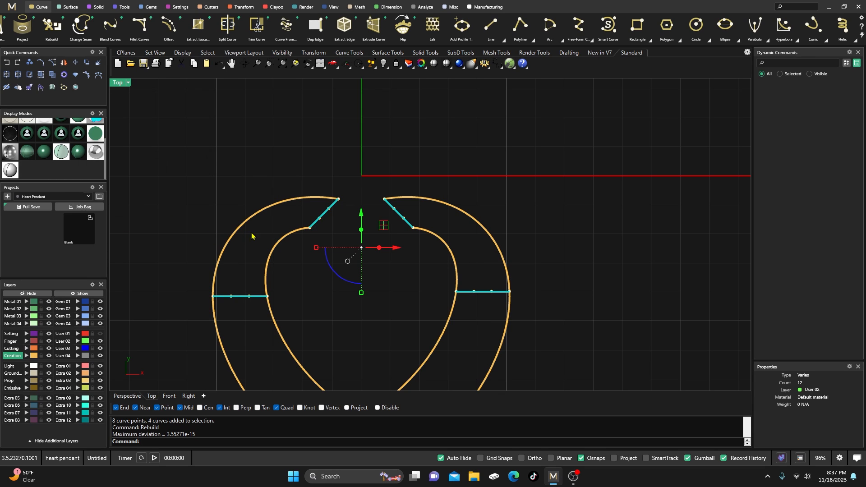
# Raise the middle control points of both diagonal lines about 1 mm vertically to form arches
pyautogui.click(298, 209)
pyautogui.scroll(4, 301, 210)
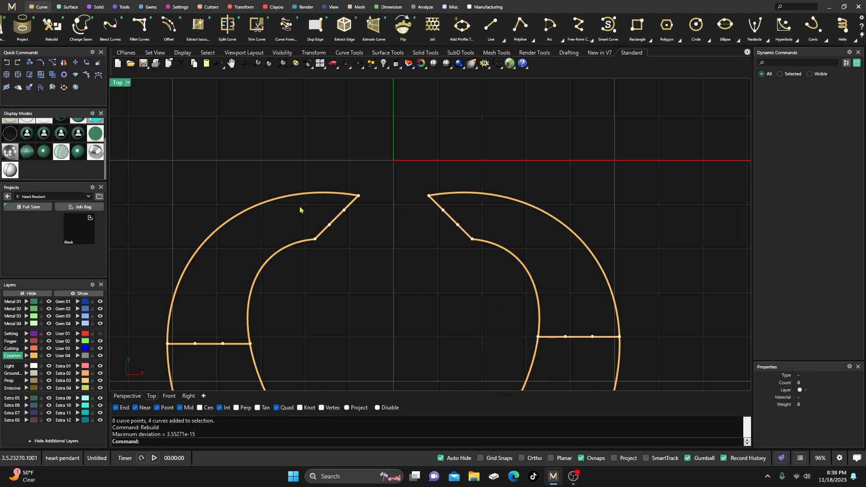
pyautogui.moveTo(317, 207); pyautogui.dragTo(464, 247)
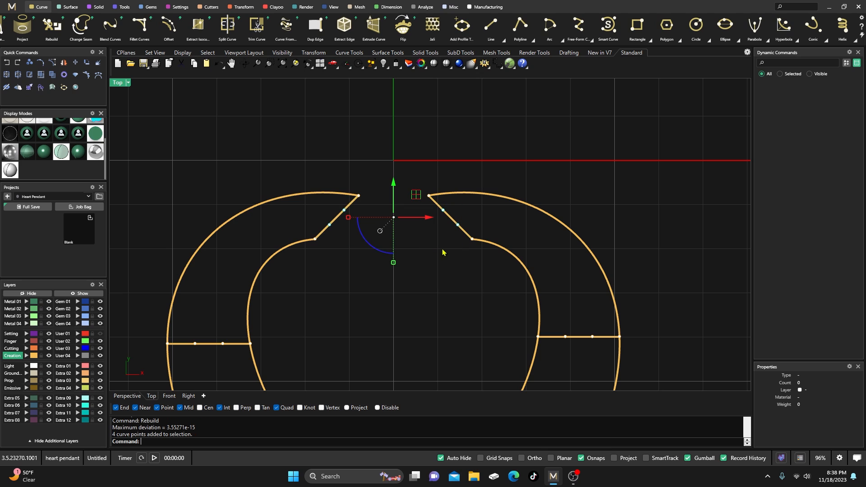
pyautogui.doubleClick(120, 85)
pyautogui.scroll(3, 596, 302)
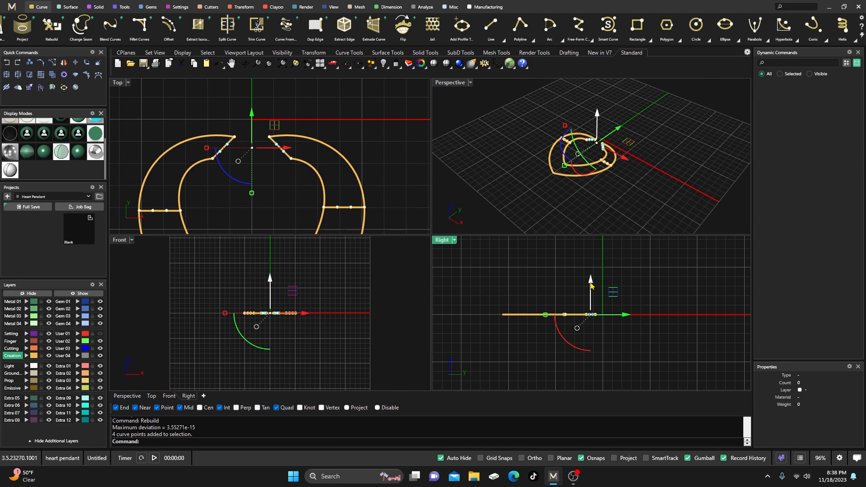
pyautogui.moveTo(592, 285); pyautogui.dragTo(593, 273)
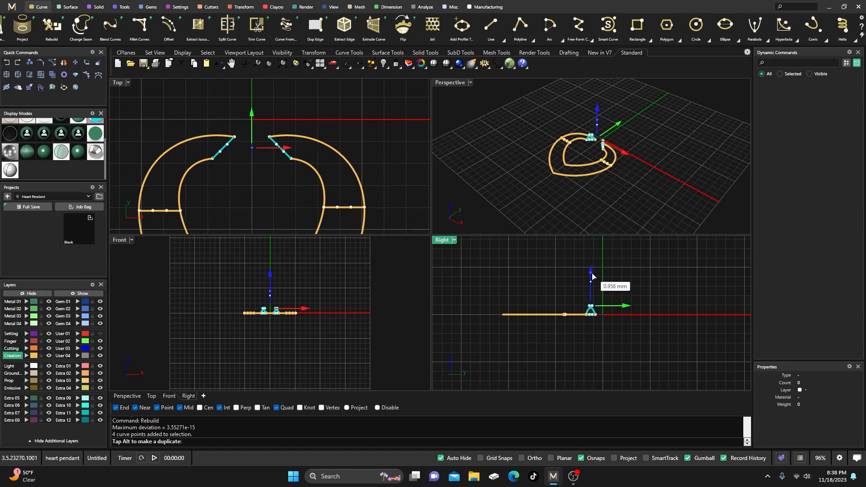
pyautogui.moveTo(593, 273); pyautogui.dragTo(592, 274)
pyautogui.click(293, 195)
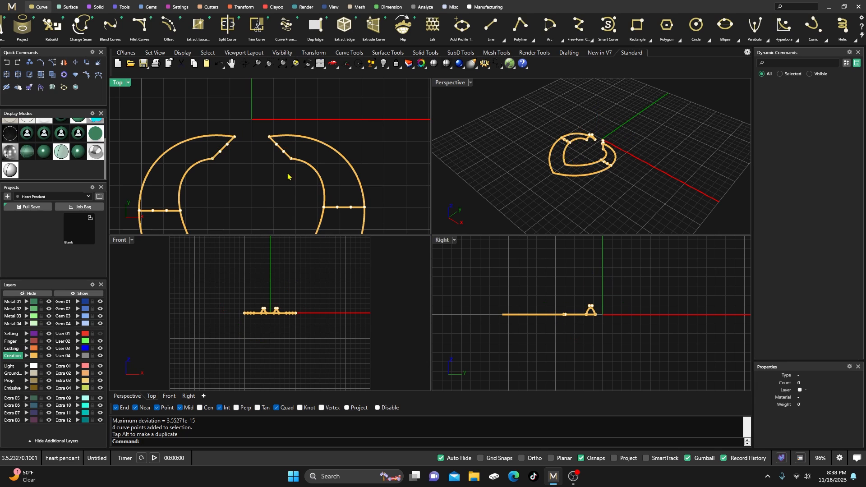
# Raise the middle control points of both horizontal lines vertically to form low arches, slightly lower than the diagonal ones
pyautogui.scroll(4, 290, 179)
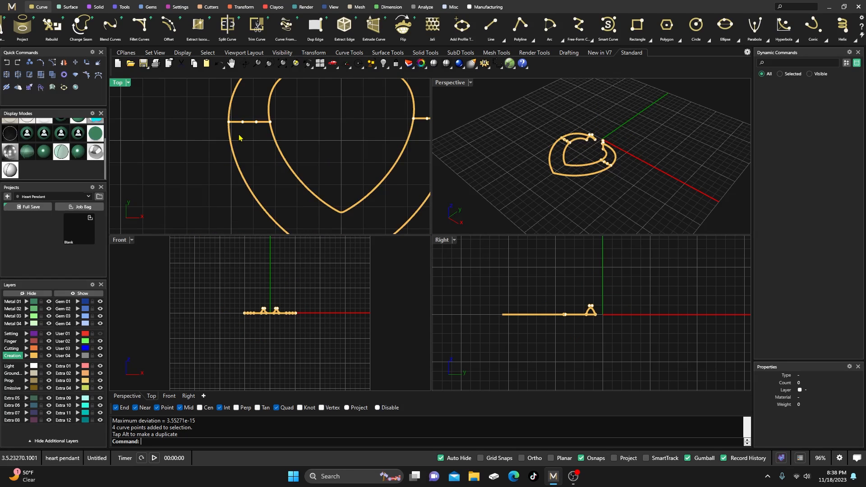
pyautogui.moveTo(239, 138); pyautogui.dragTo(269, 107)
pyautogui.scroll(-3, 256, 125)
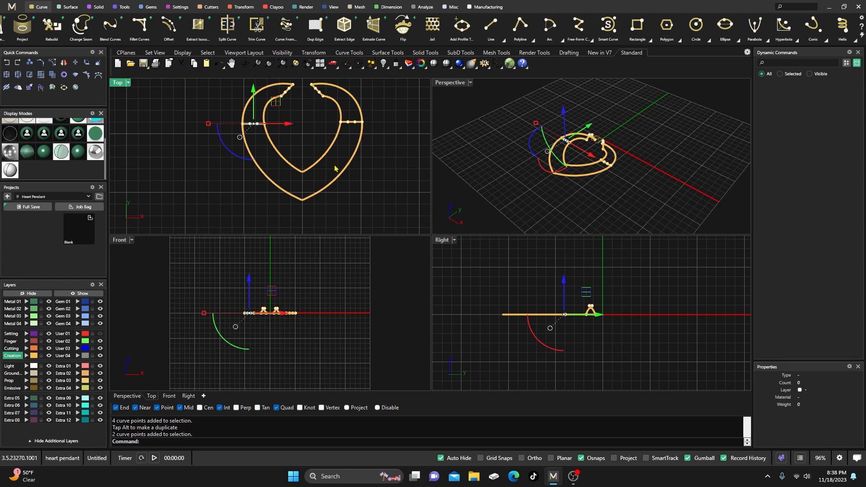
pyautogui.moveTo(335, 168); pyautogui.dragTo(287, 211, button='right')
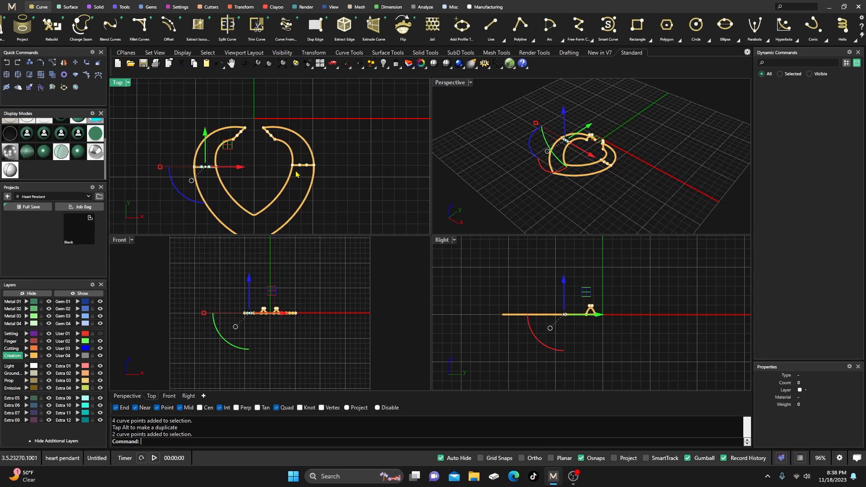
pyautogui.keyDown('shift'); pyautogui.moveTo(296, 174); pyautogui.dragTo(311, 161); pyautogui.keyUp('shift')
pyautogui.scroll(6, 260, 288)
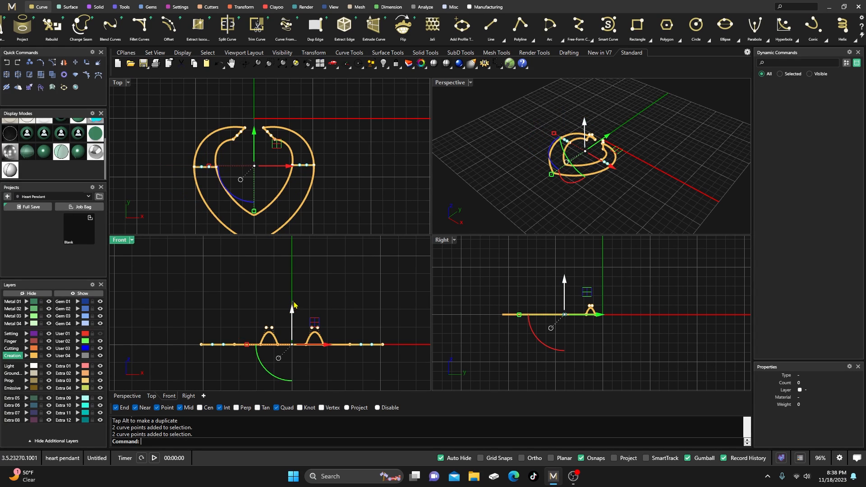
pyautogui.moveTo(296, 298); pyautogui.dragTo(294, 299)
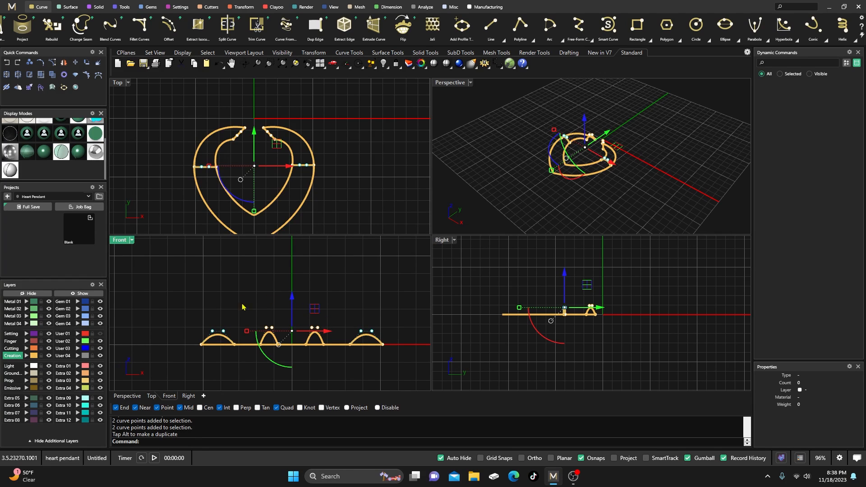
# Raise the right horizontal line's two middle control points further and scale them apart to form a taller, rounder arch
pyautogui.click(356, 308)
pyautogui.moveTo(356, 324); pyautogui.dragTo(262, 307)
pyautogui.click(199, 318)
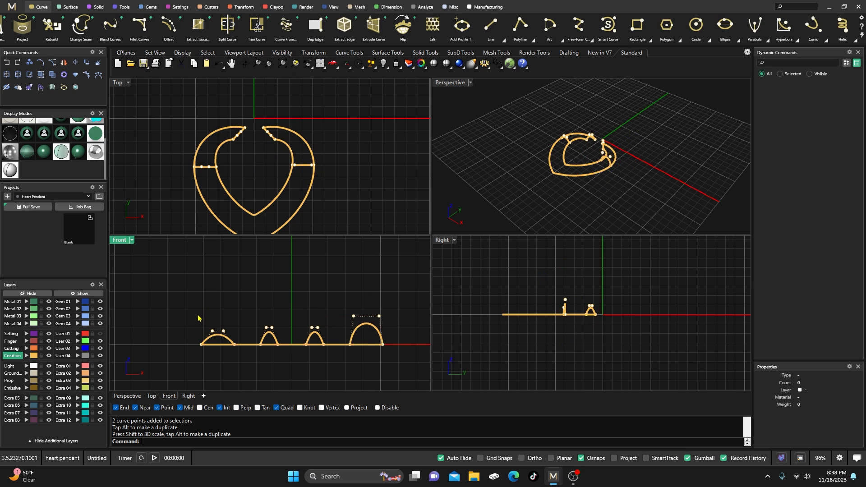
# Scale the left horizontal arch's two middle control points further apart along the arch to make it rounder
pyautogui.moveTo(200, 317); pyautogui.dragTo(238, 345)
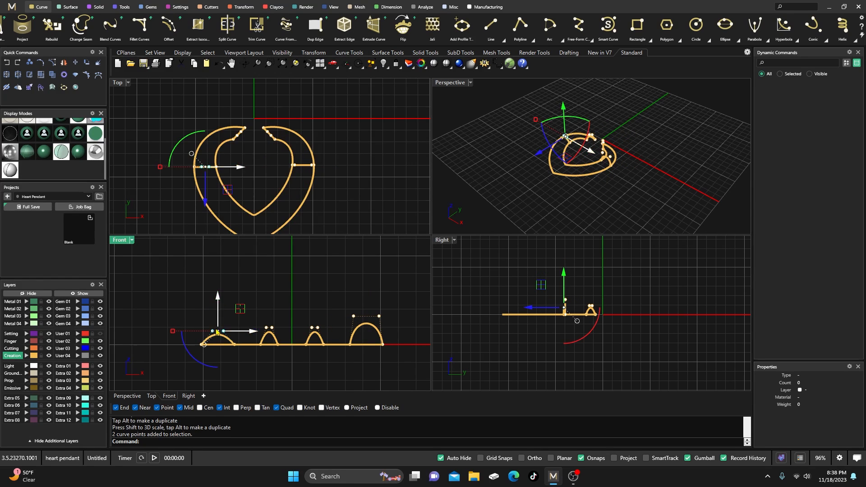
pyautogui.moveTo(174, 333); pyautogui.dragTo(127, 313)
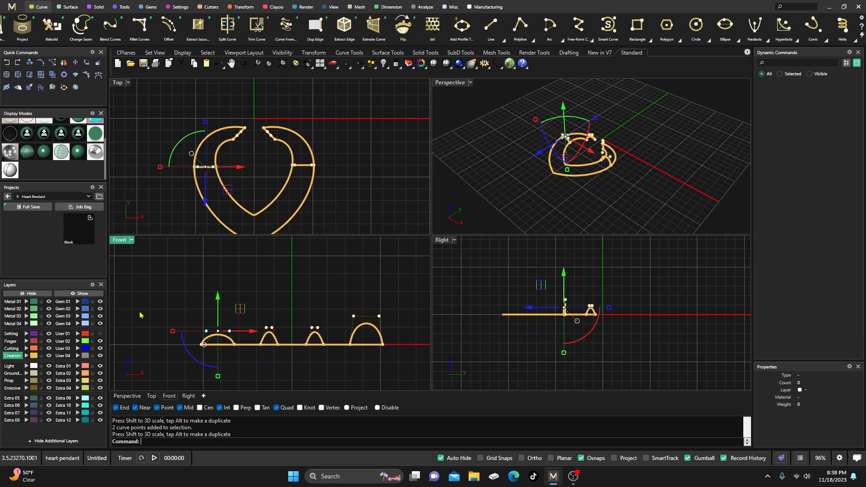
pyautogui.moveTo(177, 332); pyautogui.dragTo(172, 330)
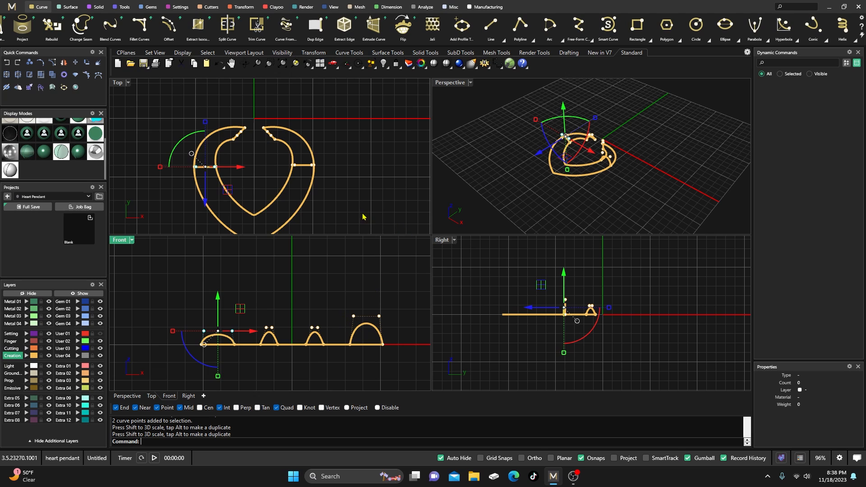
# Draw a straight base line joining the two end points of the left diagonal arch
pyautogui.doubleClick(454, 84)
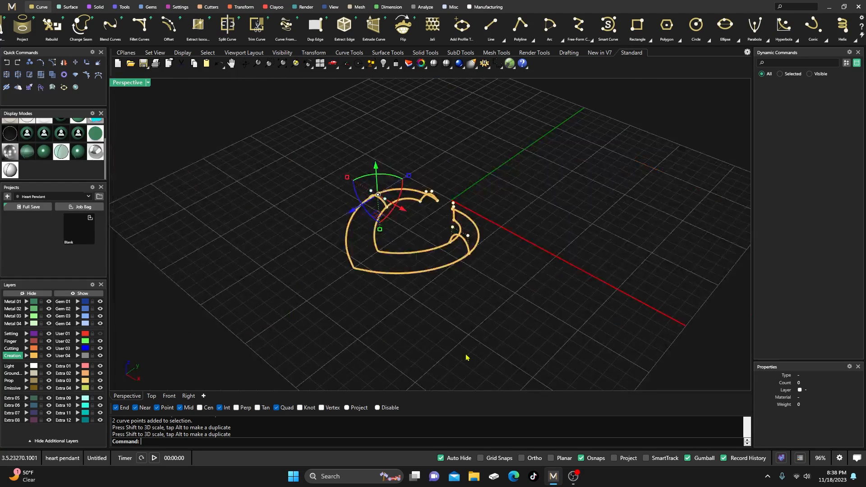
pyautogui.scroll(6, 467, 357)
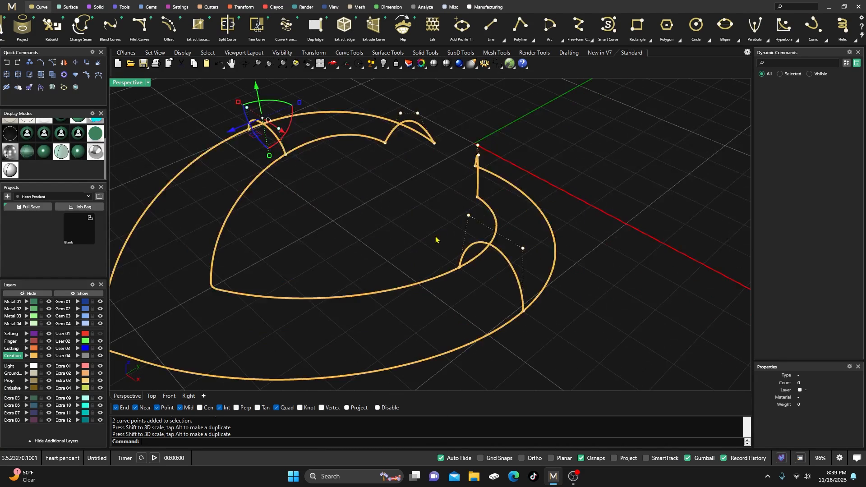
pyautogui.scroll(-7, 437, 240)
pyautogui.moveTo(419, 219); pyautogui.dragTo(431, 197, button='right')
pyautogui.click(430, 157)
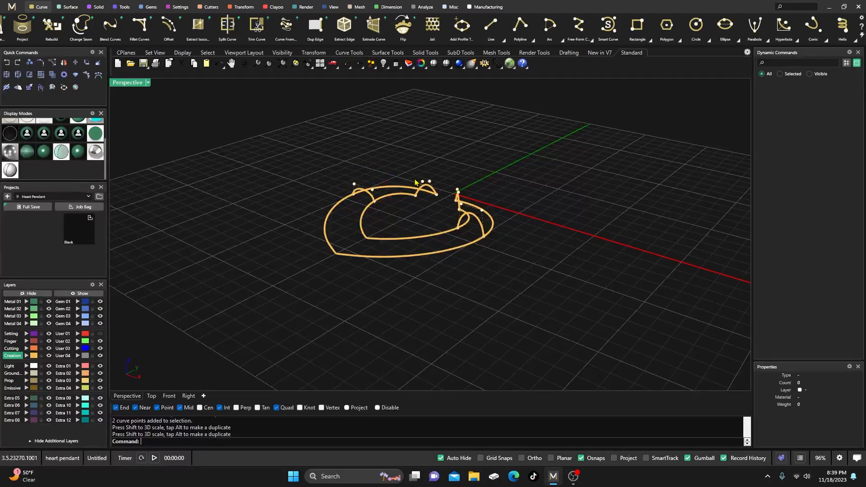
pyautogui.moveTo(416, 173); pyautogui.dragTo(439, 186)
pyautogui.moveTo(436, 194); pyautogui.dragTo(410, 238, button='right')
pyautogui.scroll(6, 424, 204)
pyautogui.click(333, 135)
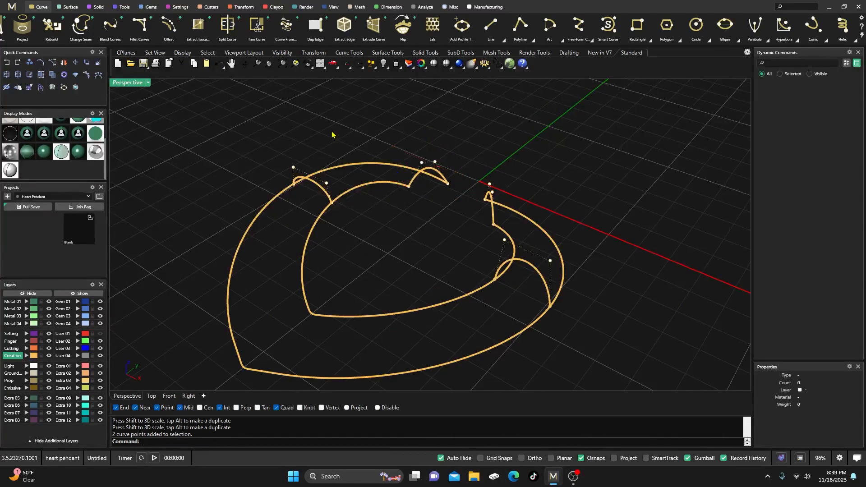
pyautogui.click(491, 25)
pyautogui.click(408, 187)
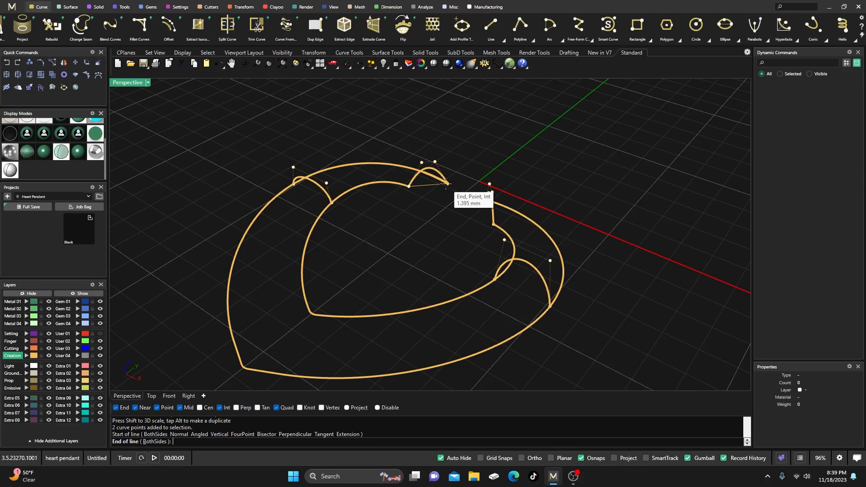
pyautogui.click(448, 184)
# Relocate the gumball of the left diagonal arch's two middle control points to the base line's midpoint, with its X axis along that line
pyautogui.scroll(3, 424, 181)
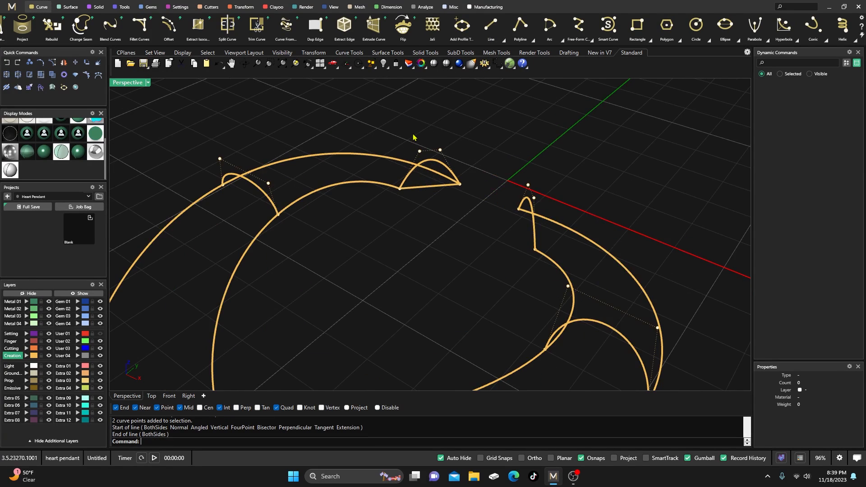
pyautogui.moveTo(413, 137); pyautogui.dragTo(460, 157)
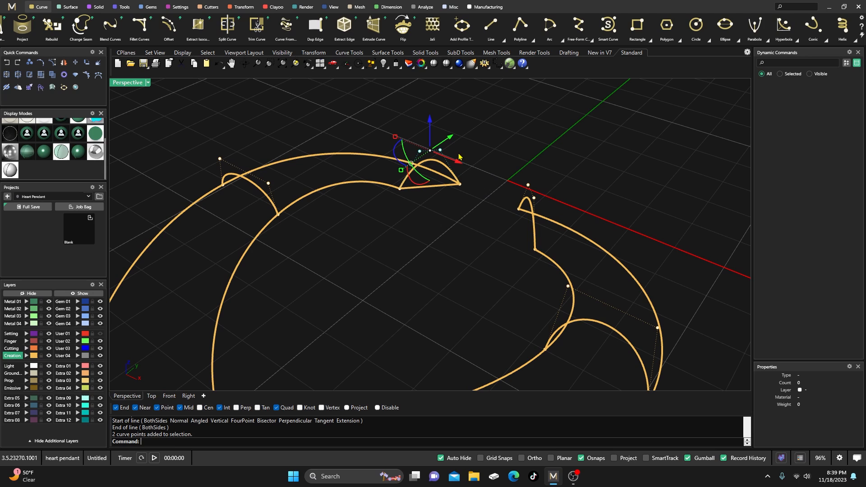
pyautogui.click(411, 165)
pyautogui.click(441, 169)
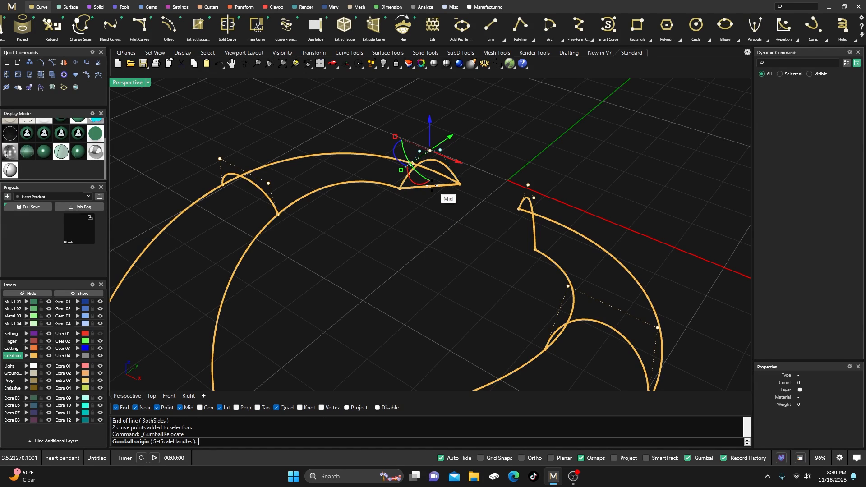
pyautogui.click(431, 185)
pyautogui.click(400, 188)
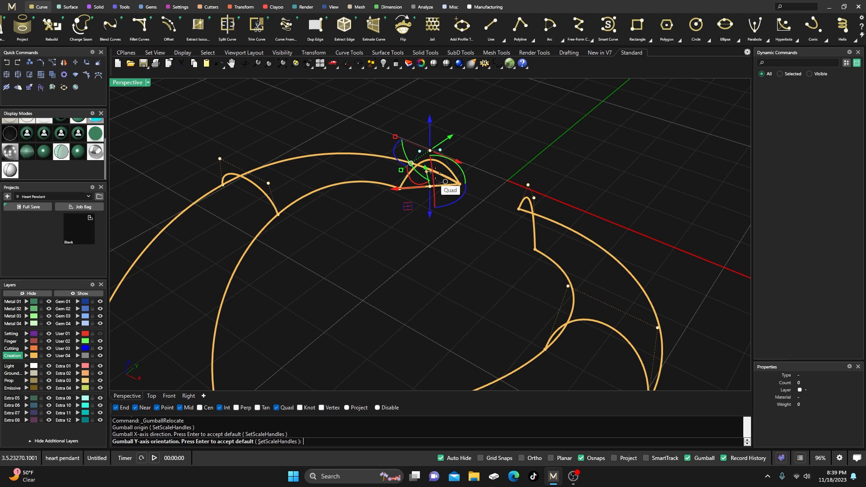
pyautogui.click(430, 166)
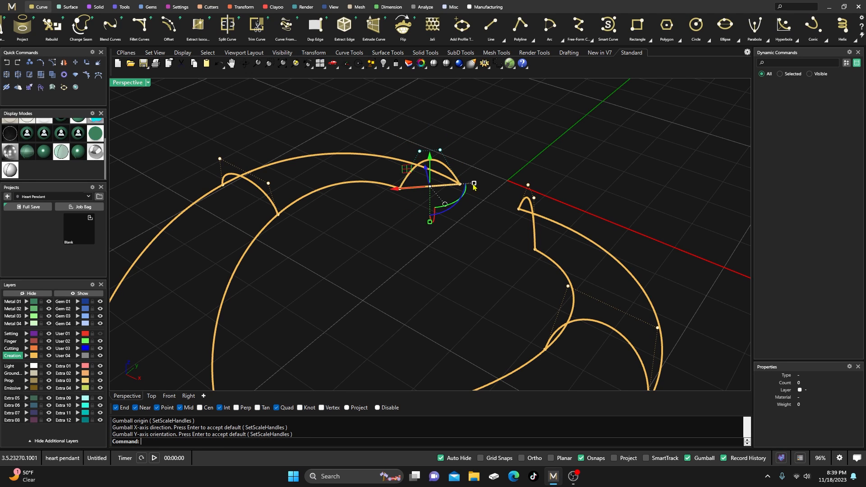
# Scale the left diagonal arch's two middle control points uniformly from the base line's midpoint and lower them slightly
pyautogui.moveTo(475, 184); pyautogui.dragTo(516, 184)
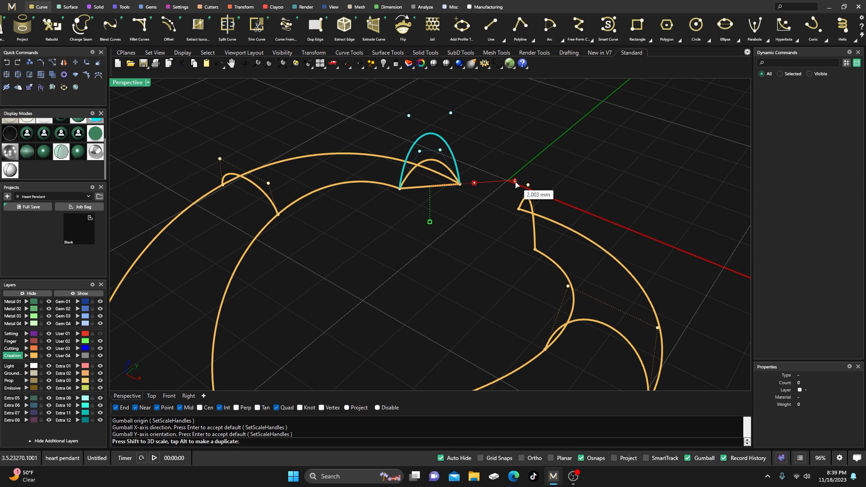
pyautogui.keyDown('shift'); pyautogui.moveTo(516, 185); pyautogui.dragTo(516, 184); pyautogui.keyUp('shift')
pyautogui.moveTo(516, 185); pyautogui.dragTo(488, 200, button='right')
pyautogui.moveTo(402, 97); pyautogui.dragTo(485, 124)
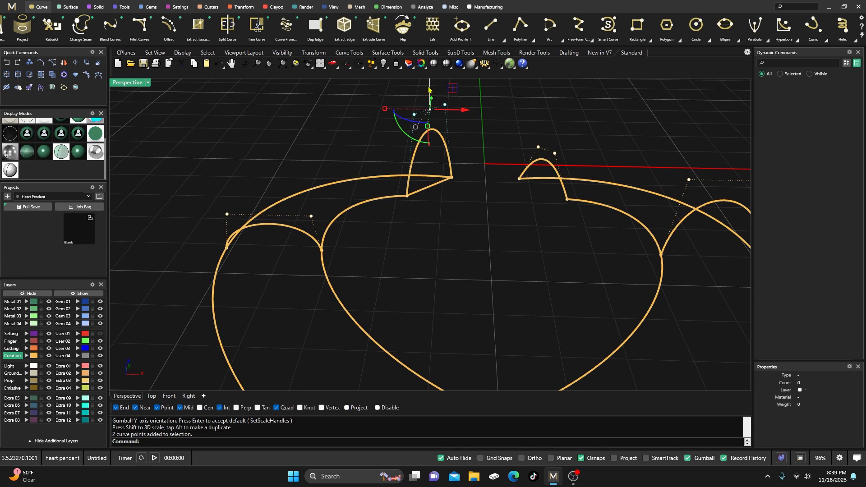
pyautogui.moveTo(430, 88); pyautogui.dragTo(426, 117)
# Draw a straight base line joining the two end points of the right diagonal arch
pyautogui.moveTo(465, 228); pyautogui.dragTo(523, 193, button='right')
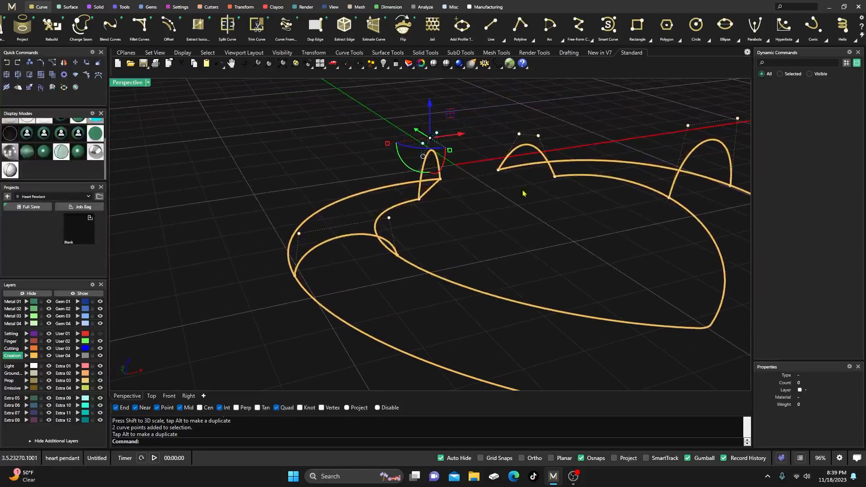
pyautogui.click(505, 127)
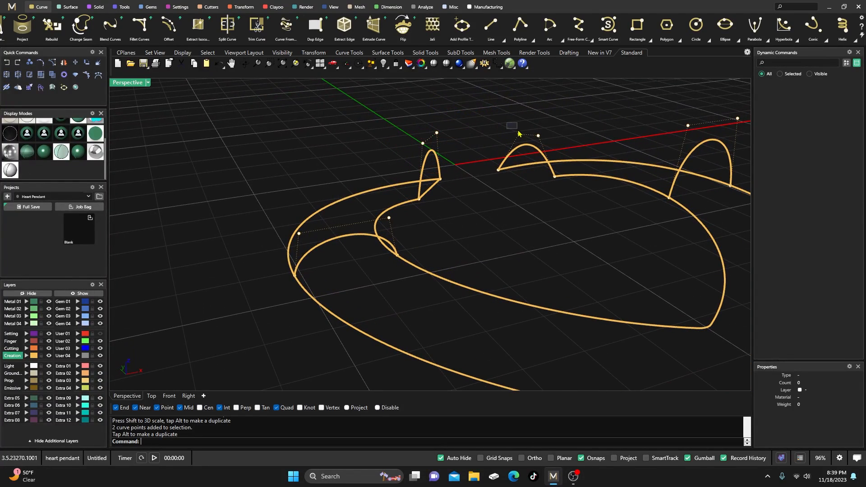
pyautogui.click(491, 28)
pyautogui.click(499, 171)
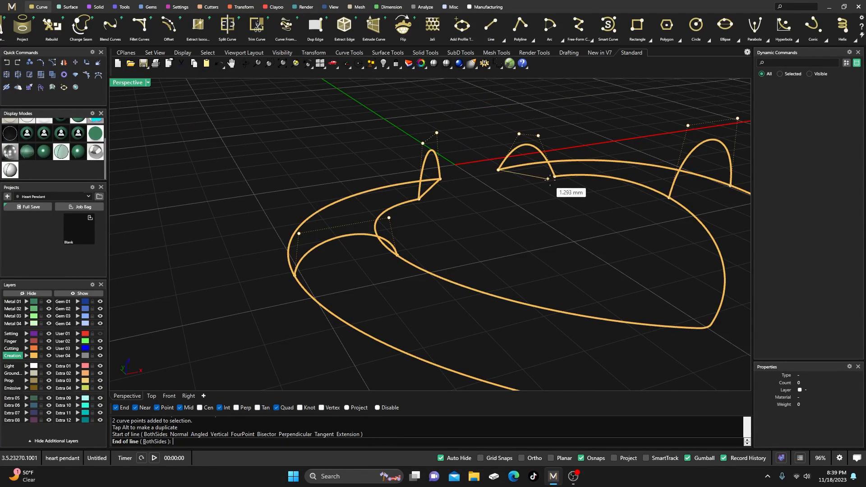
pyautogui.click(554, 178)
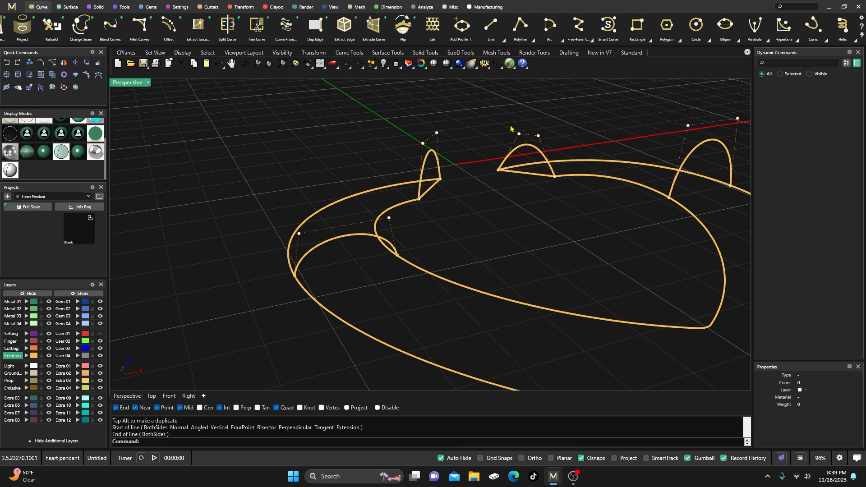
# Relocate the gumball of the right diagonal arch's two middle control points to its base line's midpoint, with its Y axis along that line
pyautogui.moveTo(511, 130); pyautogui.dragTo(554, 149)
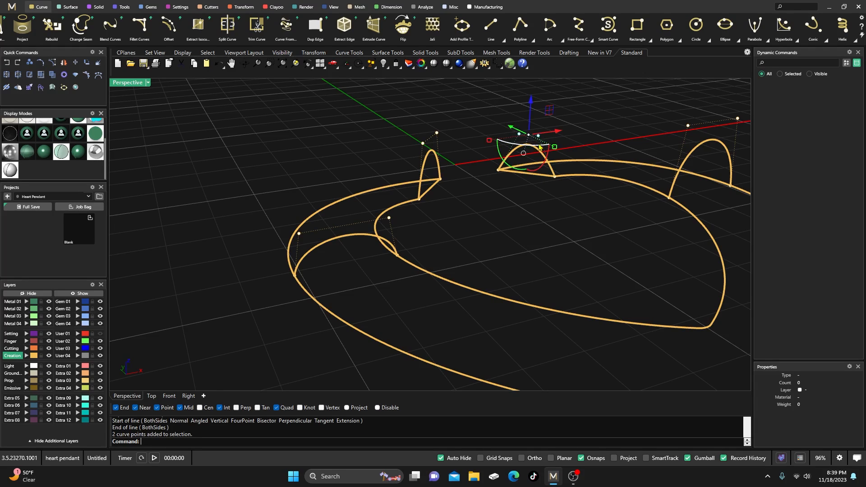
pyautogui.press('Escape')
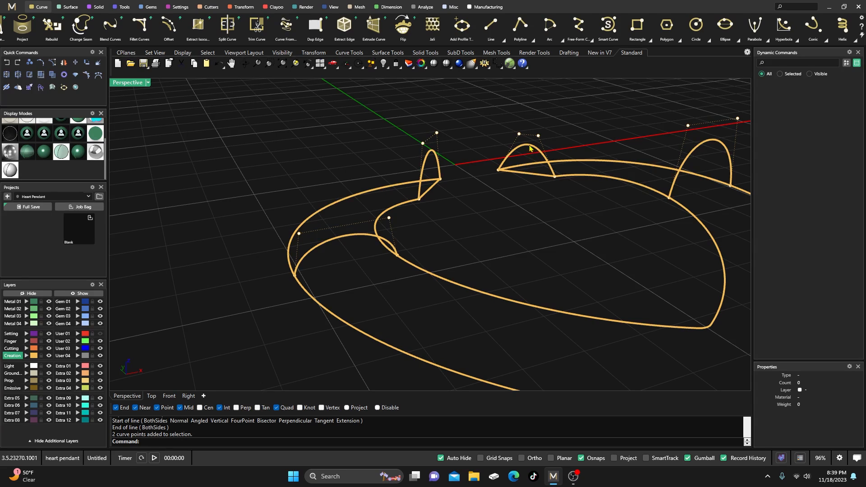
pyautogui.moveTo(511, 126); pyautogui.dragTo(552, 155)
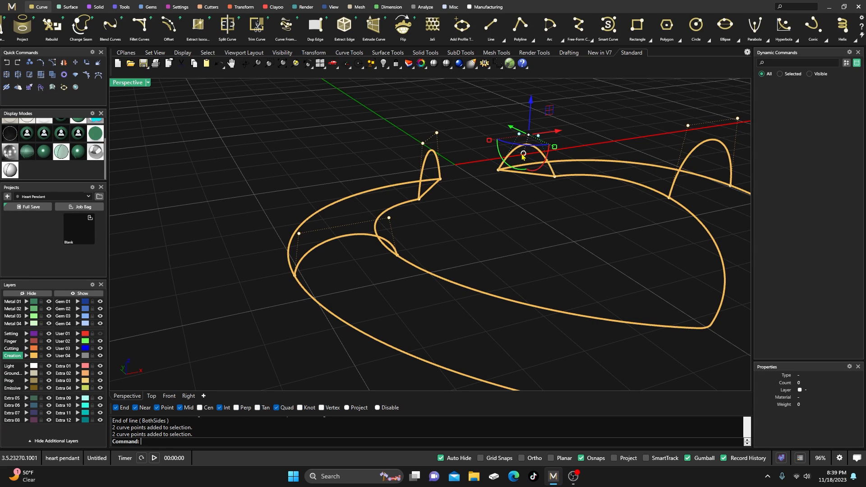
pyautogui.press('Escape')
pyautogui.moveTo(506, 128); pyautogui.dragTo(553, 152)
pyautogui.click(524, 153)
pyautogui.click(535, 157)
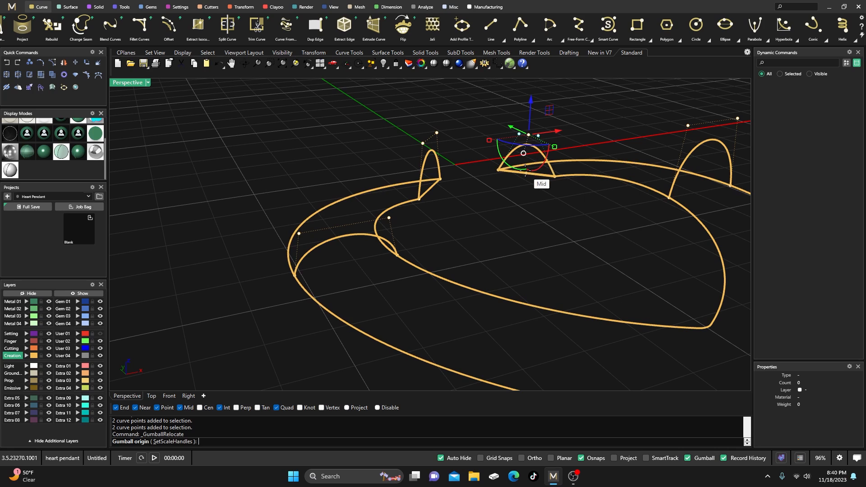
pyautogui.click(525, 173)
pyautogui.click(529, 146)
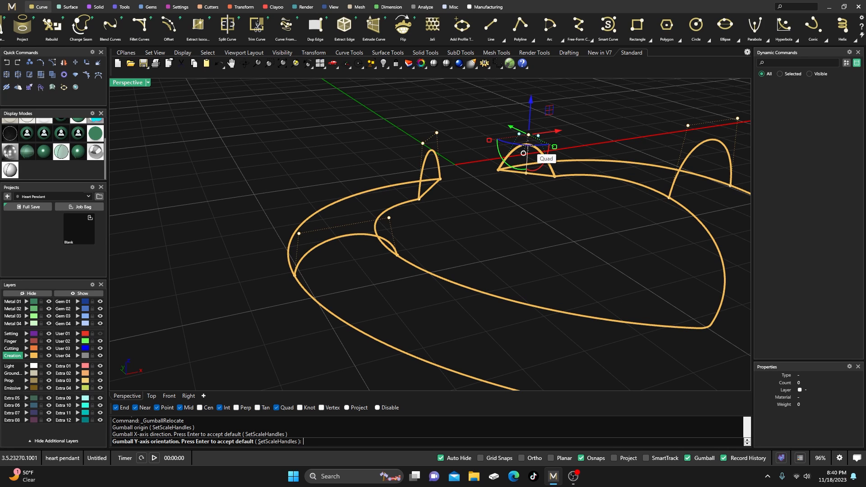
pyautogui.click(500, 169)
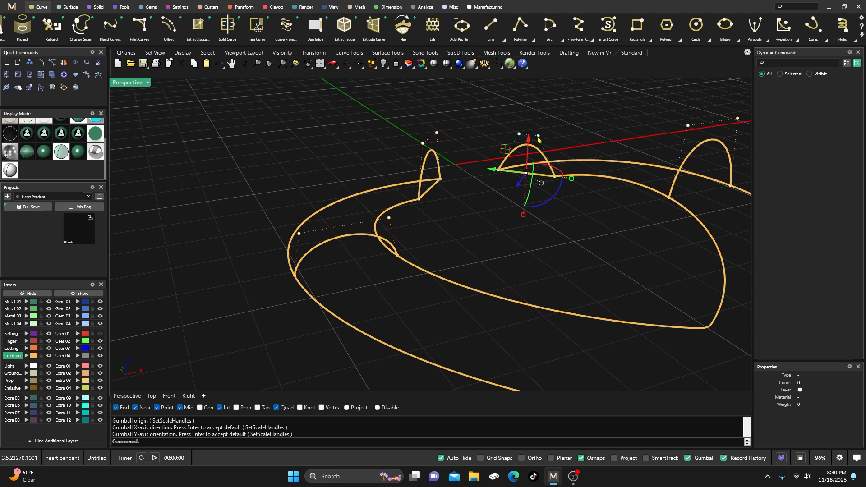
# Scale the right diagonal arch's two middle control points apart along the base line and raise them slightly
pyautogui.moveTo(572, 178); pyautogui.dragTo(623, 196)
pyautogui.moveTo(623, 197); pyautogui.dragTo(542, 213, button='right')
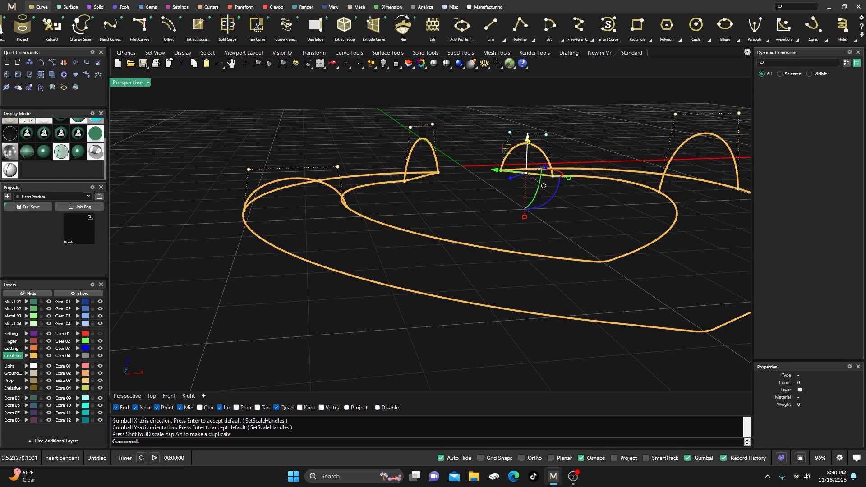
pyautogui.moveTo(528, 141); pyautogui.dragTo(529, 128)
pyautogui.click(501, 201)
pyautogui.moveTo(501, 201); pyautogui.dragTo(456, 206, button='right')
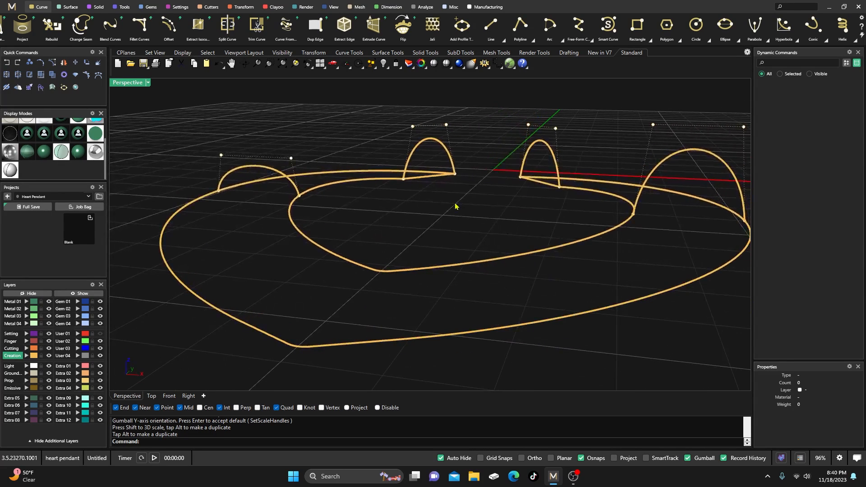
# Turn off the control points and delete the right diagonal arch curve
pyautogui.scroll(-4, 396, 196)
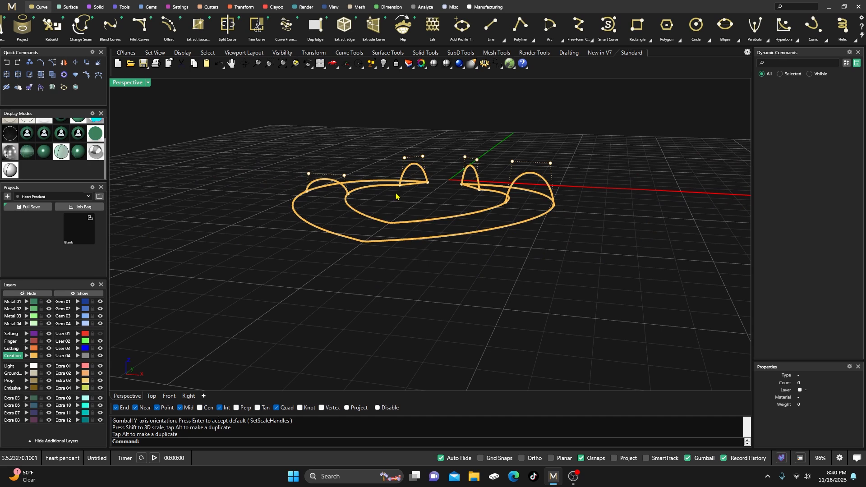
pyautogui.moveTo(401, 197); pyautogui.dragTo(434, 163, button='right')
pyautogui.scroll(-3, 444, 207)
pyautogui.scroll(3, 440, 237)
pyautogui.scroll(2, 444, 234)
pyautogui.scroll(5, 447, 167)
pyautogui.scroll(-3, 434, 165)
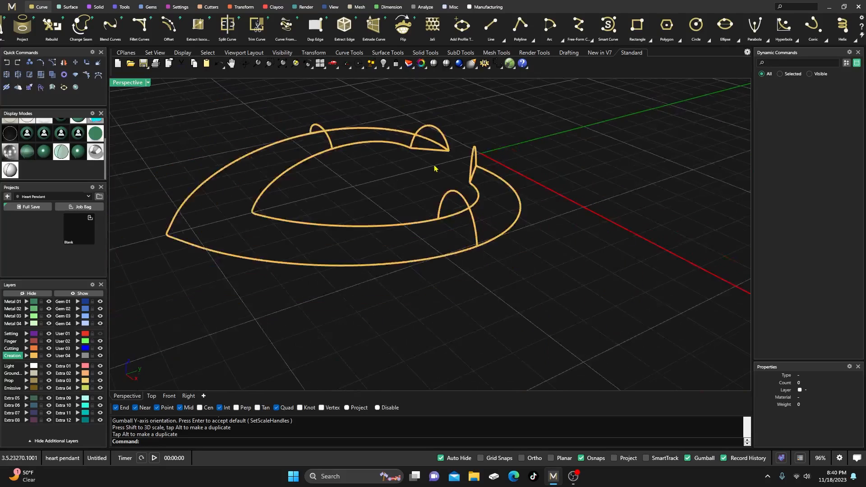
pyautogui.click(432, 130)
pyautogui.moveTo(408, 195); pyautogui.dragTo(439, 191, button='right')
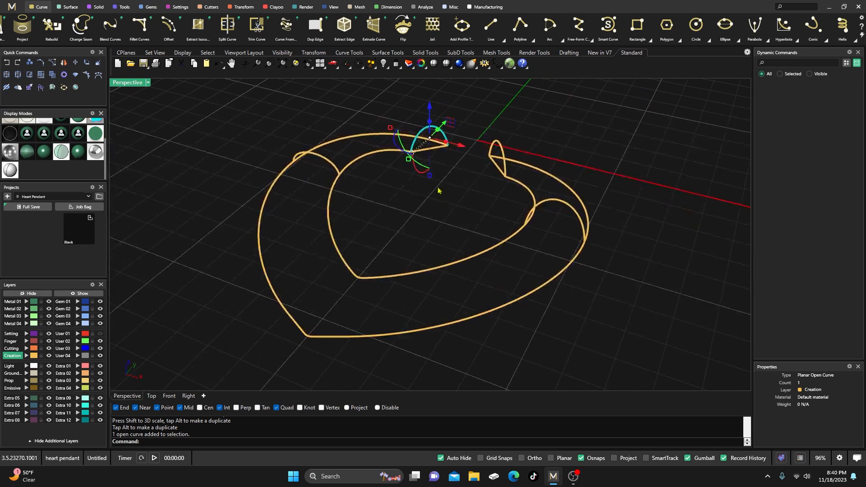
pyautogui.press('Escape')
pyautogui.click(499, 150)
pyautogui.press('Delete')
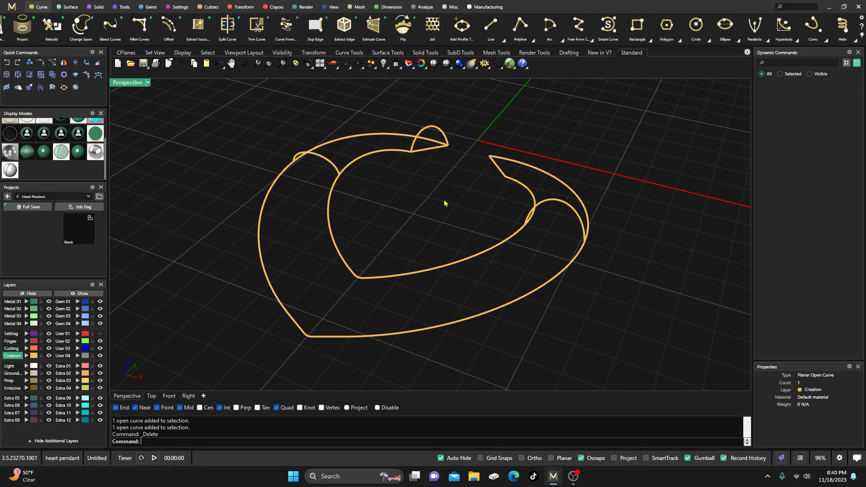
# Copy the arched profile at the heart's left opening onto the right opening's base line using Orient 2 Points with 3D scaling
pyautogui.scroll(3, 425, 141)
pyautogui.click(424, 129)
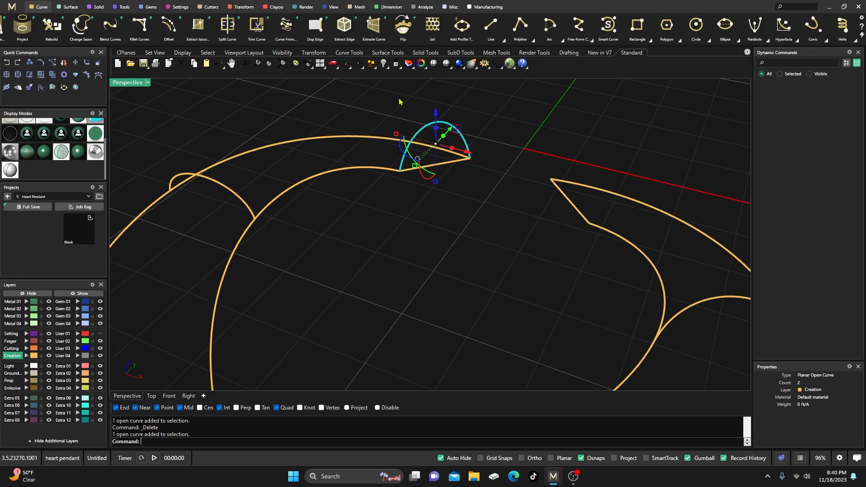
pyautogui.click(248, 7)
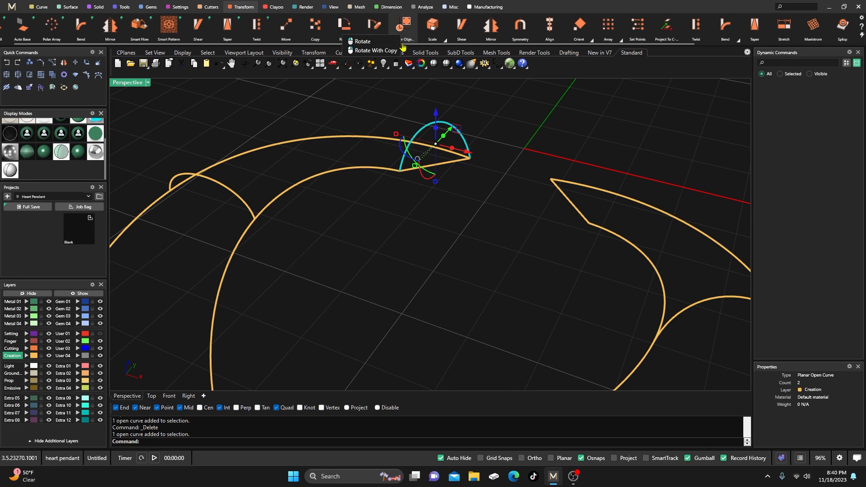
pyautogui.click(590, 39)
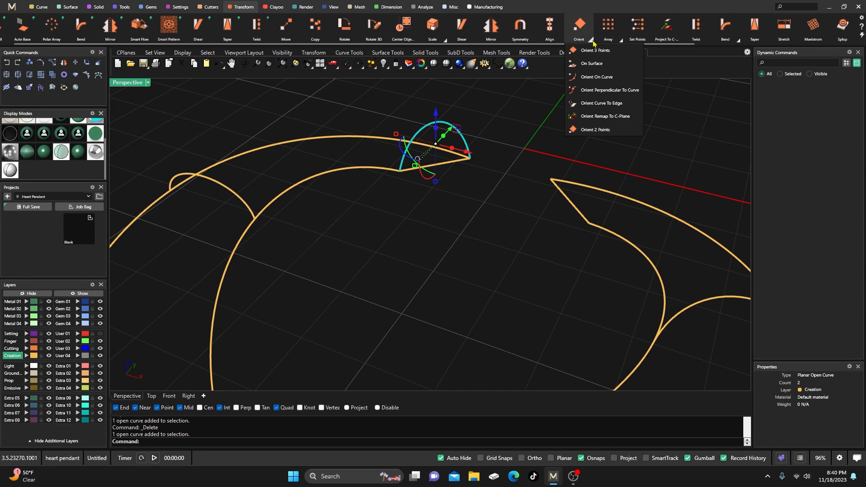
pyautogui.click(596, 130)
pyautogui.click(401, 171)
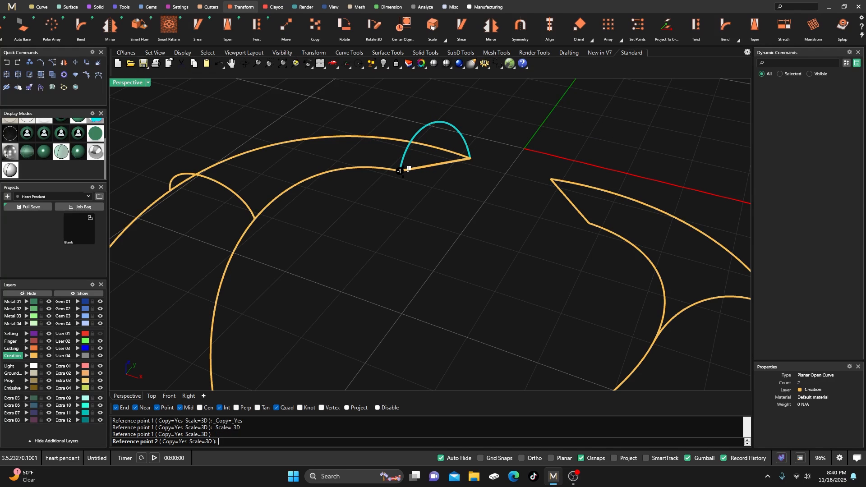
pyautogui.click(470, 158)
pyautogui.moveTo(484, 228); pyautogui.dragTo(513, 190, button='right')
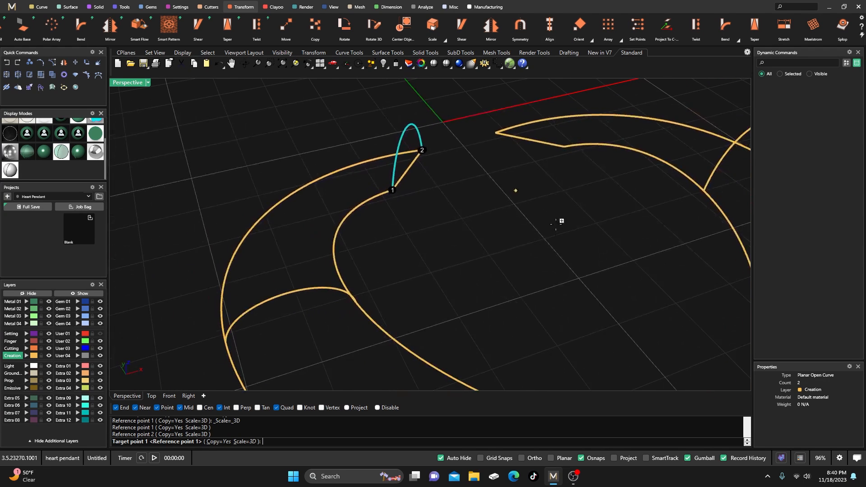
pyautogui.click(497, 132)
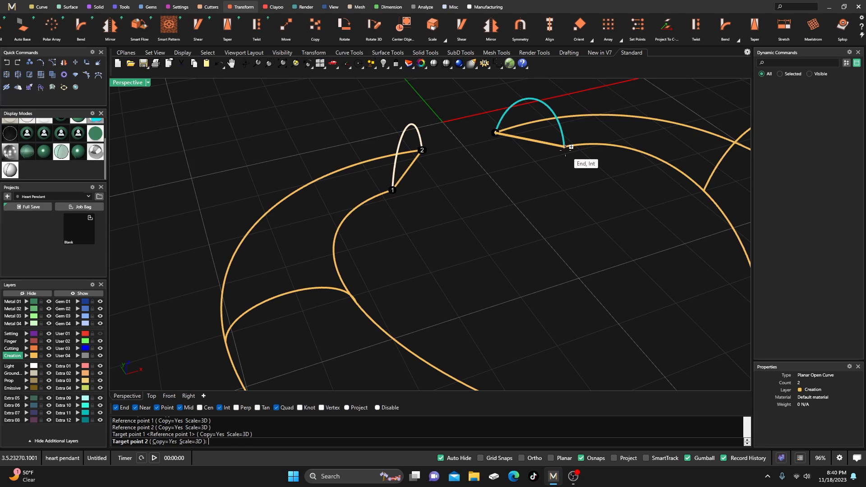
pyautogui.click(559, 145)
pyautogui.press('Return')
pyautogui.press('Return')
pyautogui.moveTo(550, 205); pyautogui.dragTo(418, 233, button='right')
pyautogui.press('Escape')
pyautogui.scroll(-6, 442, 180)
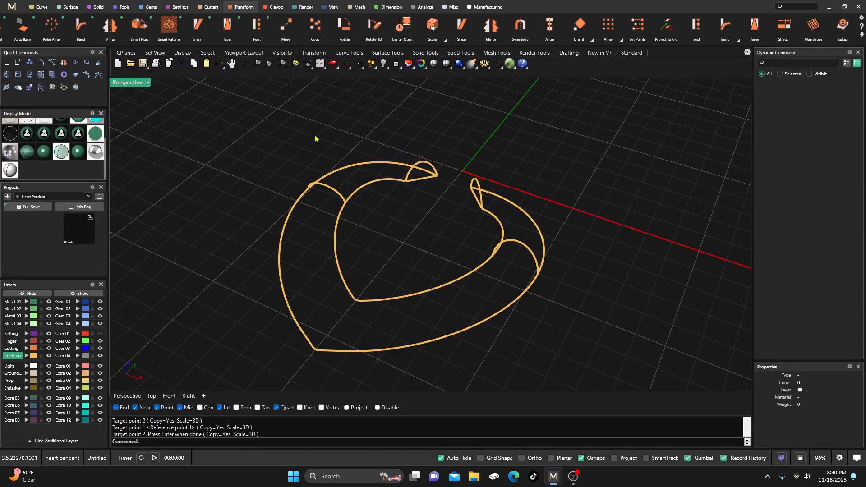
# Set up a two-rail sweep with the outer and inner heart curves as rails and the four arched profiles as cross sections
pyautogui.click(71, 7)
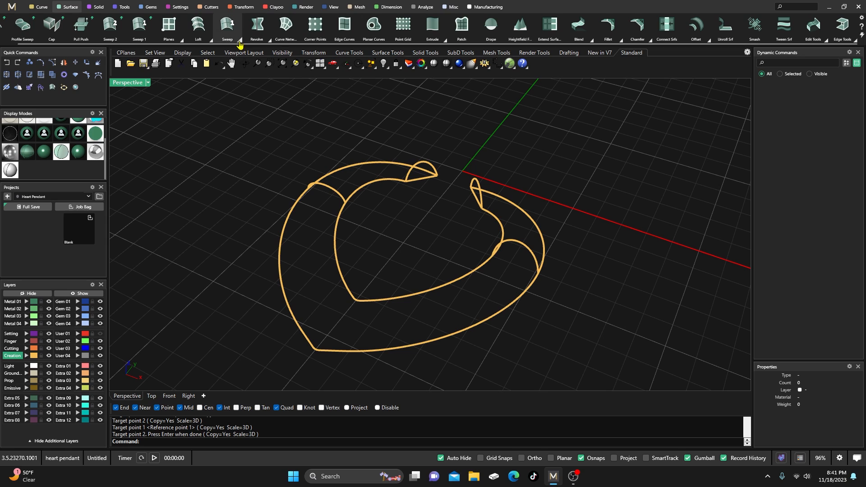
pyautogui.click(228, 27)
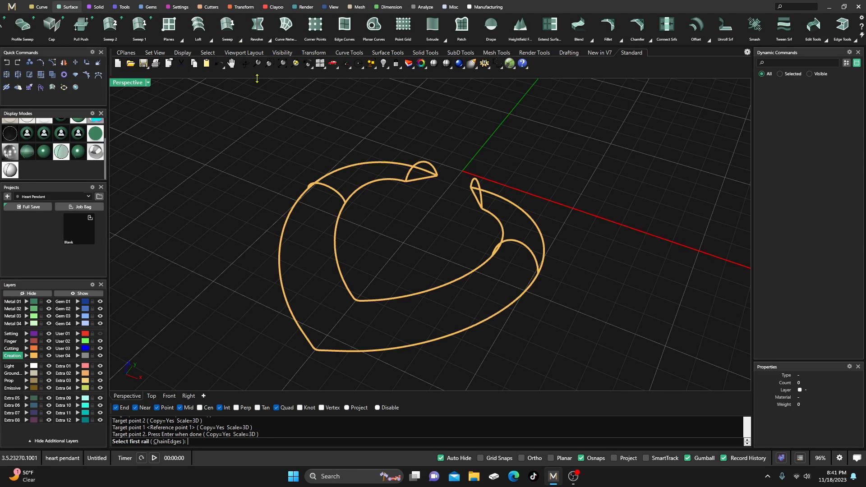
pyautogui.click(366, 165)
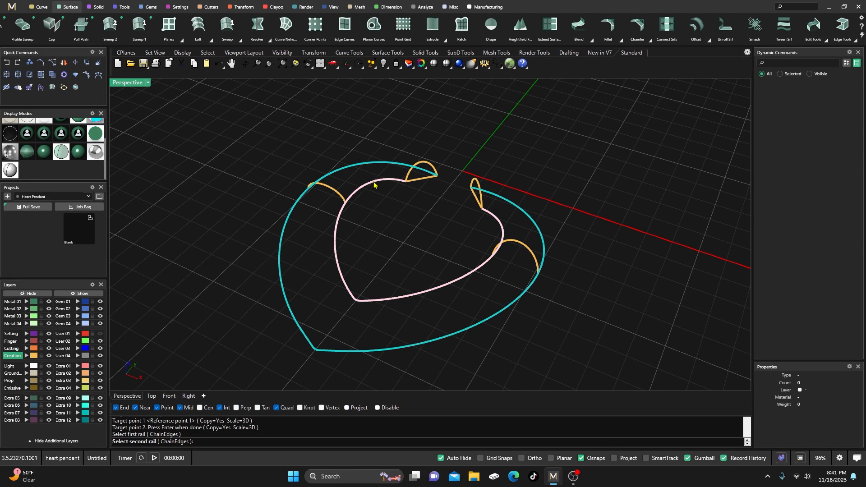
pyautogui.click(393, 180)
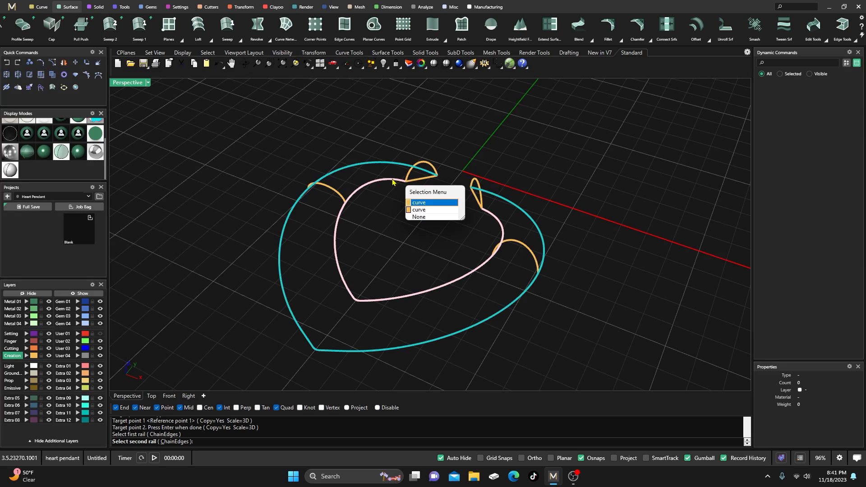
pyautogui.click(419, 204)
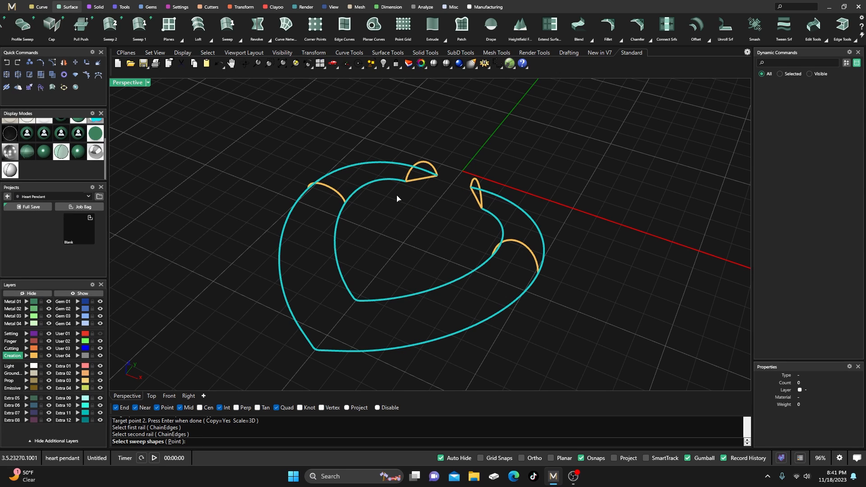
pyautogui.click(407, 178)
pyautogui.click(331, 190)
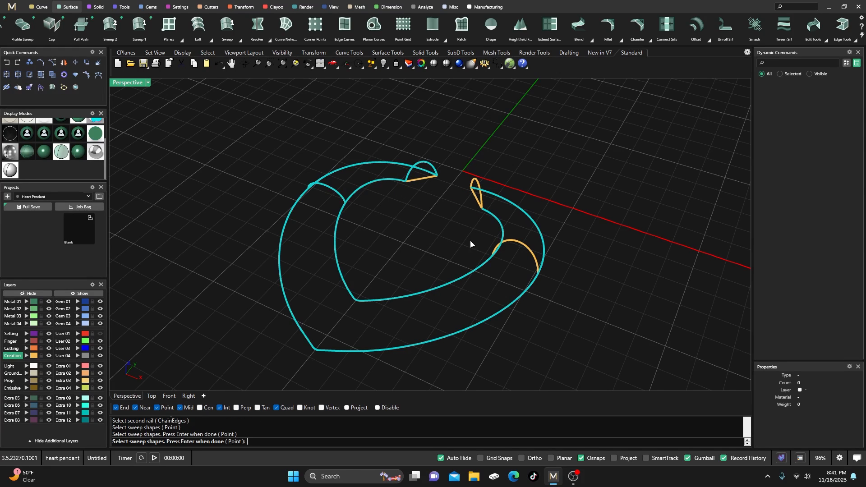
pyautogui.click(513, 242)
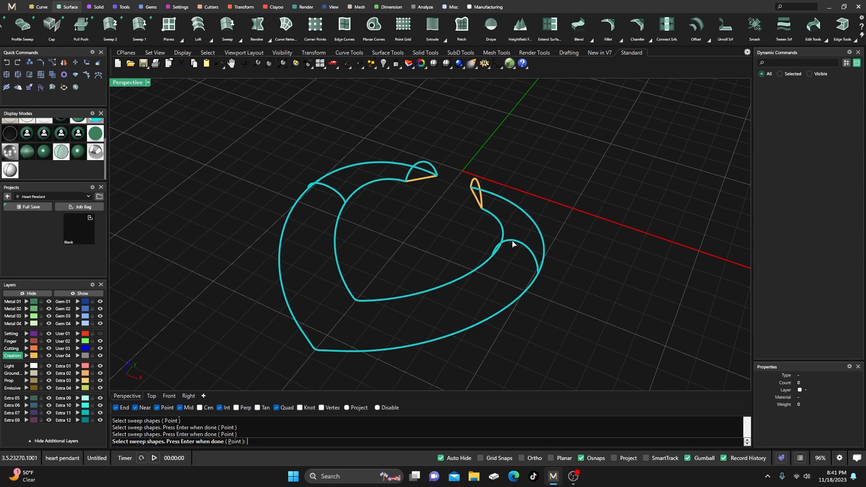
pyautogui.click(483, 200)
pyautogui.press('Return')
# Preview the two-rail sweep without Maintain height, and turn the option back on
pyautogui.moveTo(419, 246); pyautogui.dragTo(392, 189, button='right')
pyautogui.moveTo(411, 254); pyautogui.dragTo(455, 236, button='right')
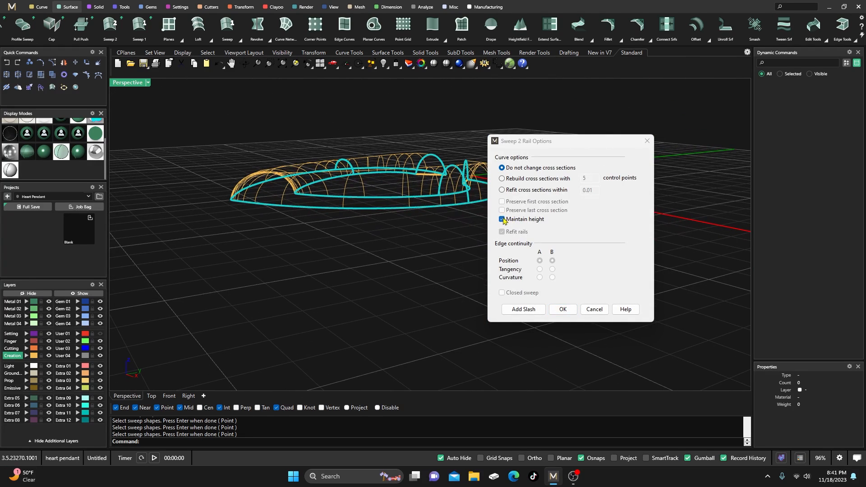
pyautogui.click(502, 219)
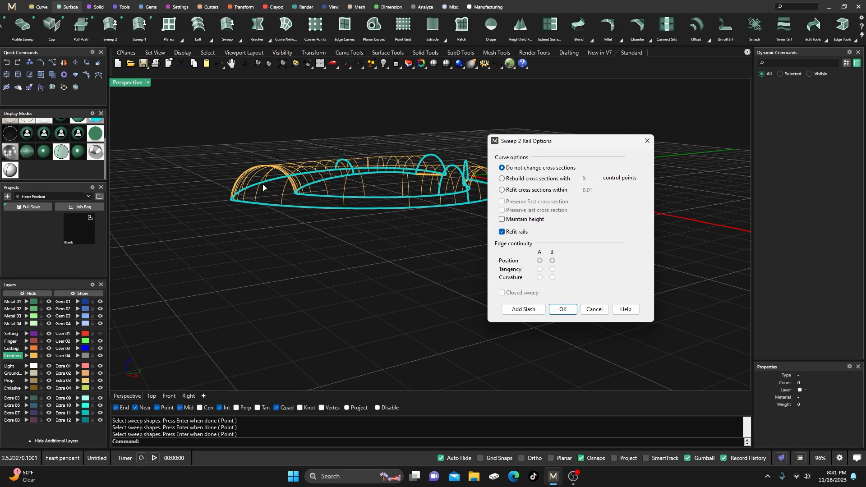
pyautogui.moveTo(282, 222); pyautogui.dragTo(300, 251, button='right')
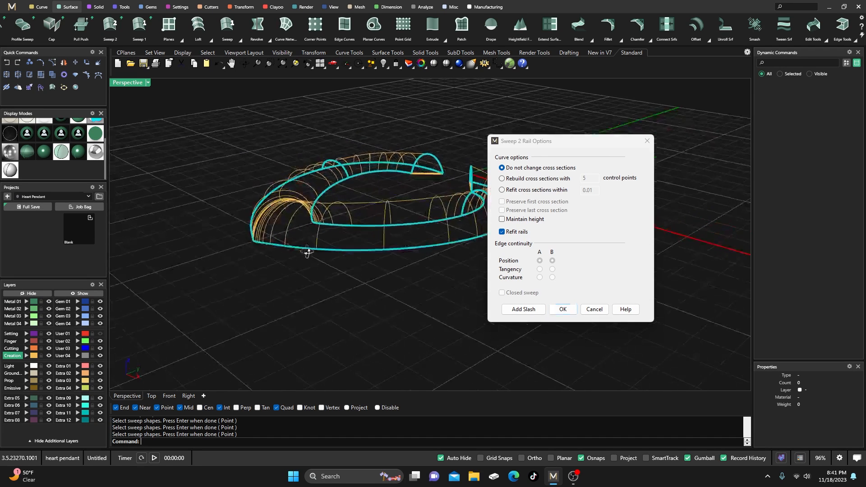
pyautogui.click(502, 219)
pyautogui.moveTo(478, 244); pyautogui.dragTo(329, 277, button='right')
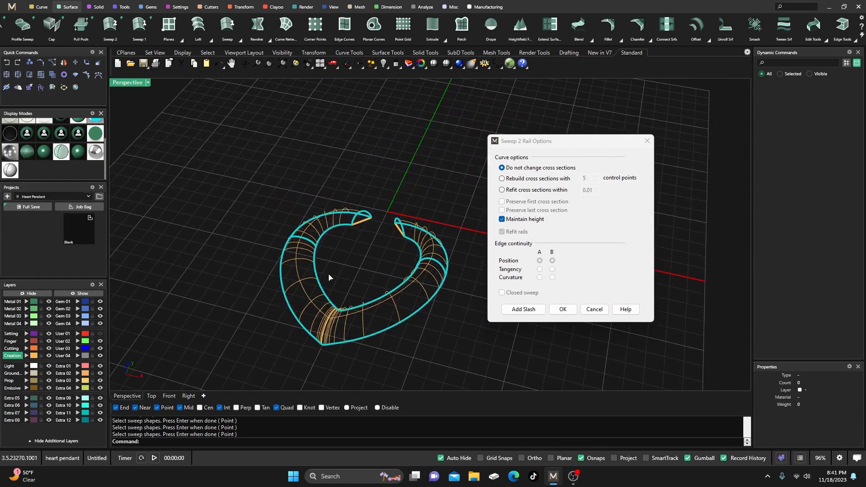
# Show the sweep preview shaded in the four-viewport layout
pyautogui.click(48, 156)
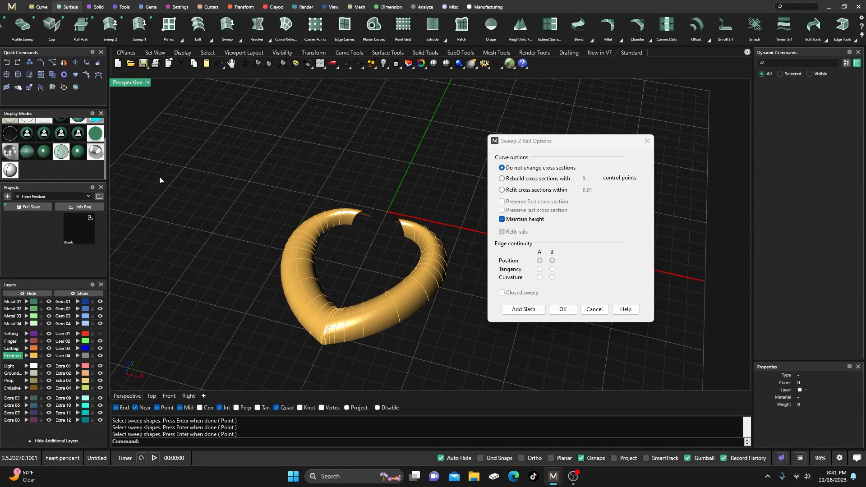
pyautogui.doubleClick(129, 82)
pyautogui.moveTo(251, 156); pyautogui.dragTo(269, 146, button='right')
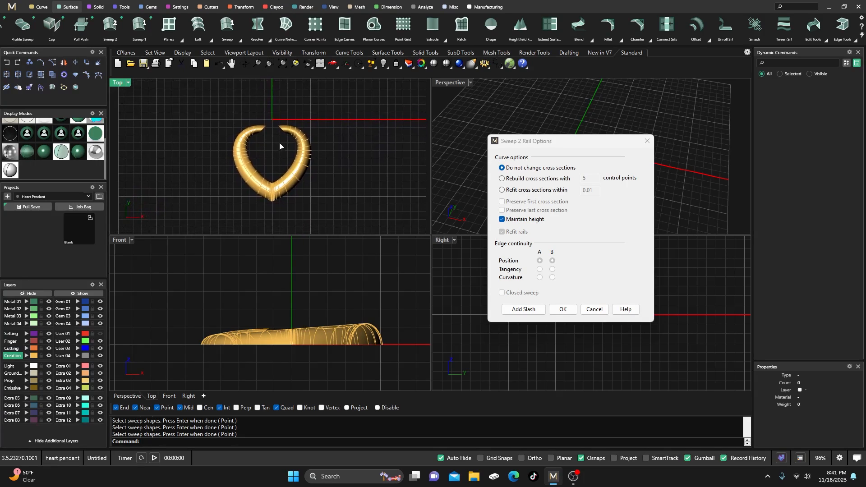
pyautogui.scroll(4, 284, 145)
# Add two slashes between the sweep rails, one across each upper lobe of the heart in the top view
pyautogui.click(519, 309)
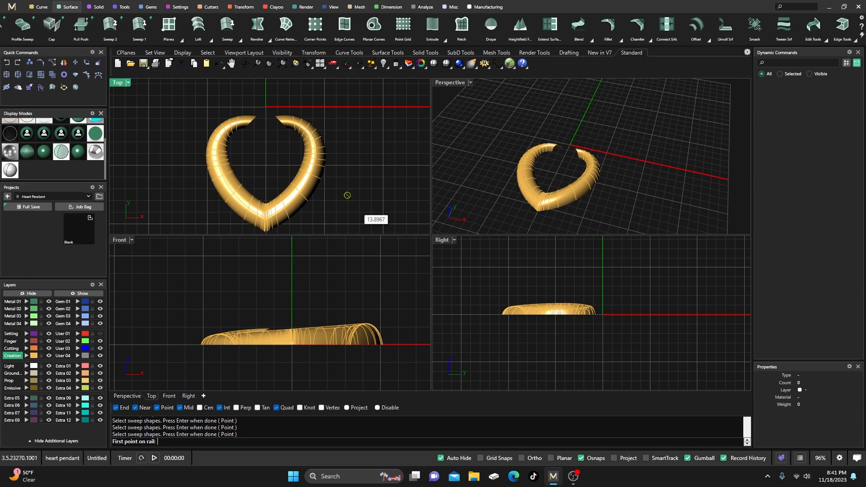
pyautogui.click(312, 125)
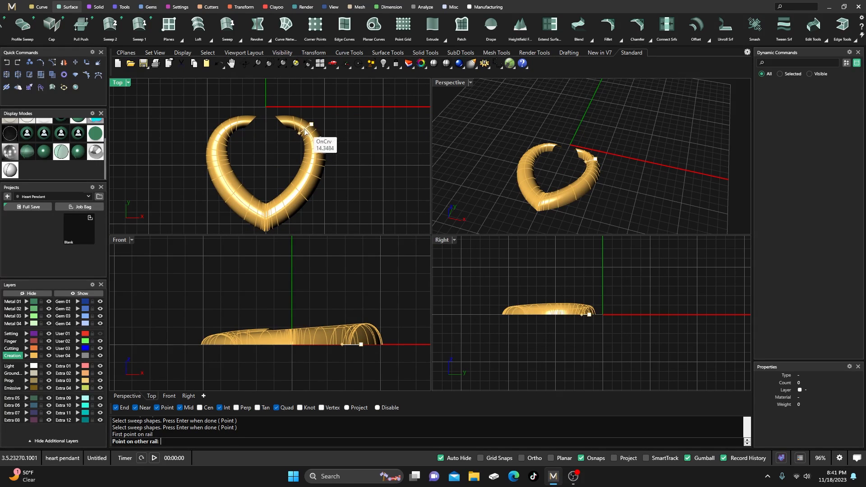
pyautogui.click(301, 135)
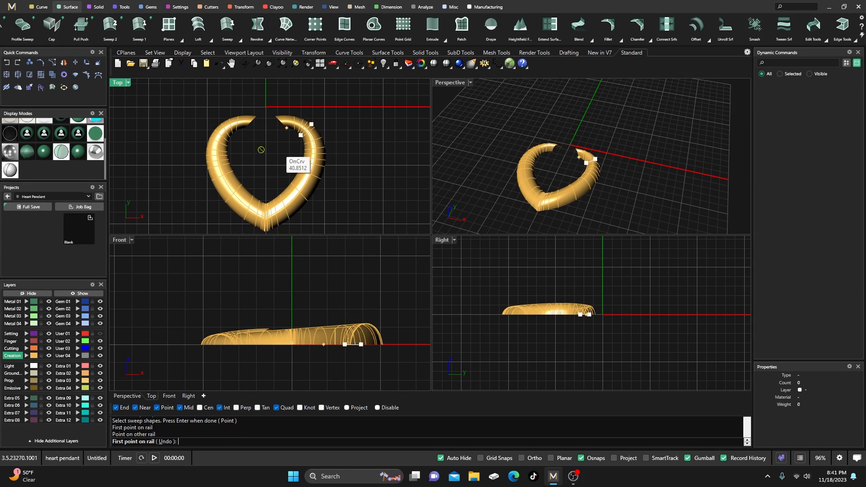
pyautogui.click(232, 120)
pyautogui.click(235, 131)
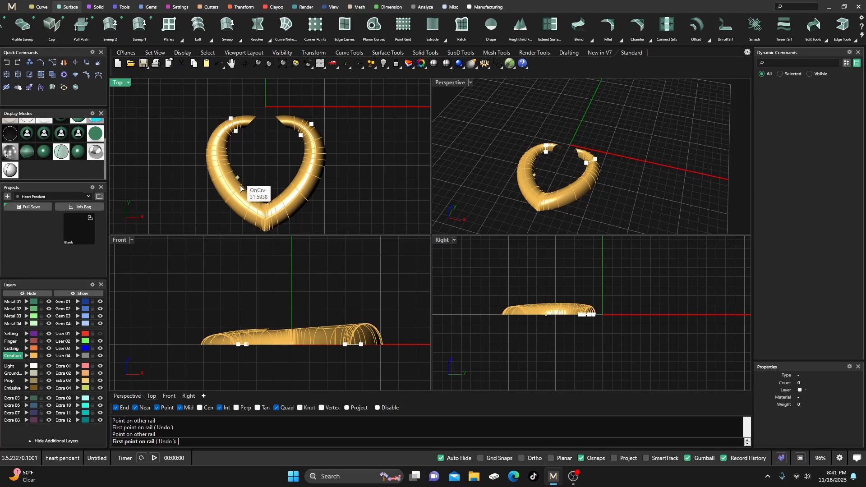
# Add a slash between the rails on each side of the heart's lower point and create the sweep surface
pyautogui.click(249, 197)
pyautogui.click(237, 213)
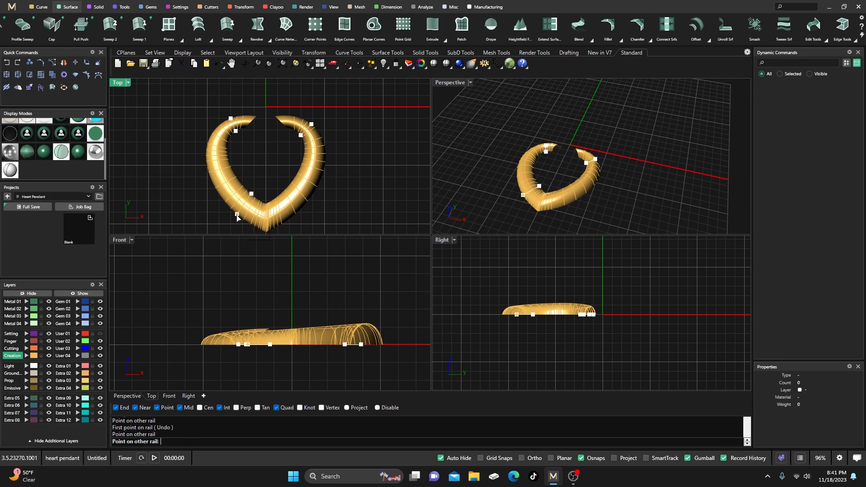
pyautogui.click(281, 195)
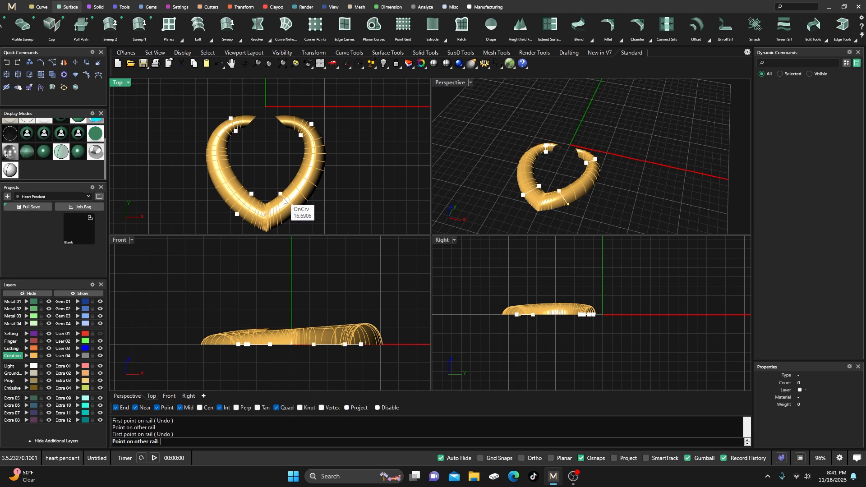
pyautogui.click(294, 215)
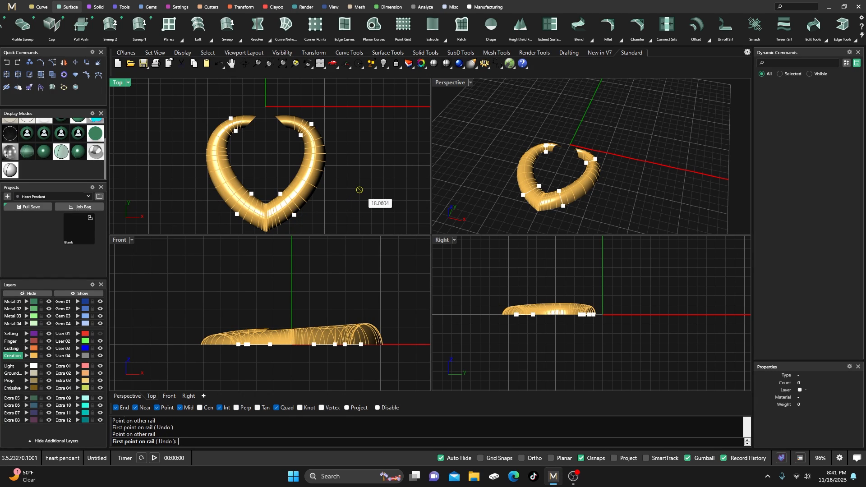
pyautogui.press('Return')
pyautogui.press('Return')
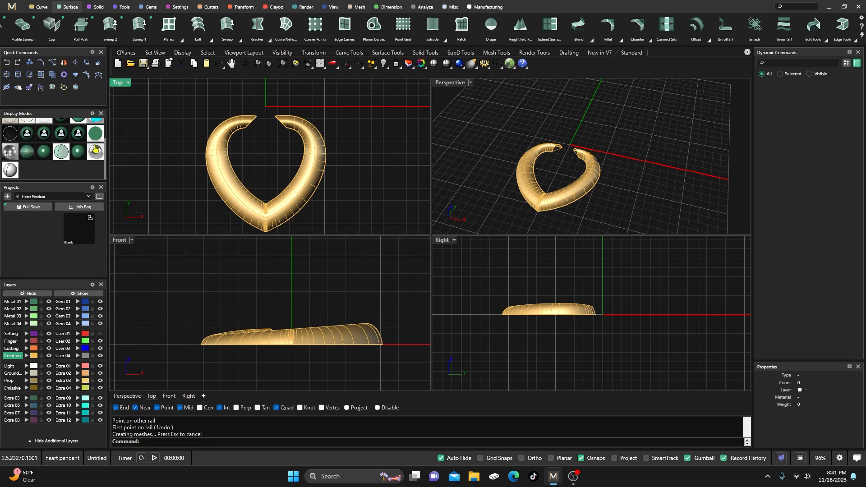
# Move the swept heart surface to the Metal 01 layer
pyautogui.click(294, 200)
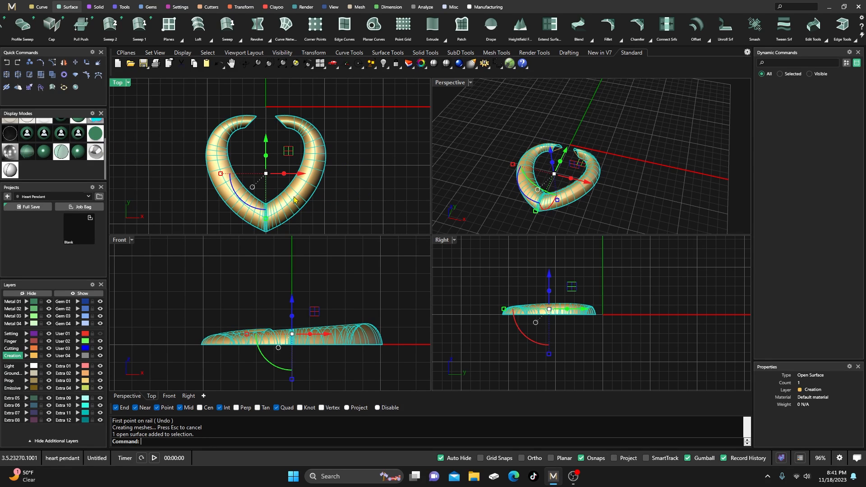
pyautogui.click(26, 302)
pyautogui.click(386, 129)
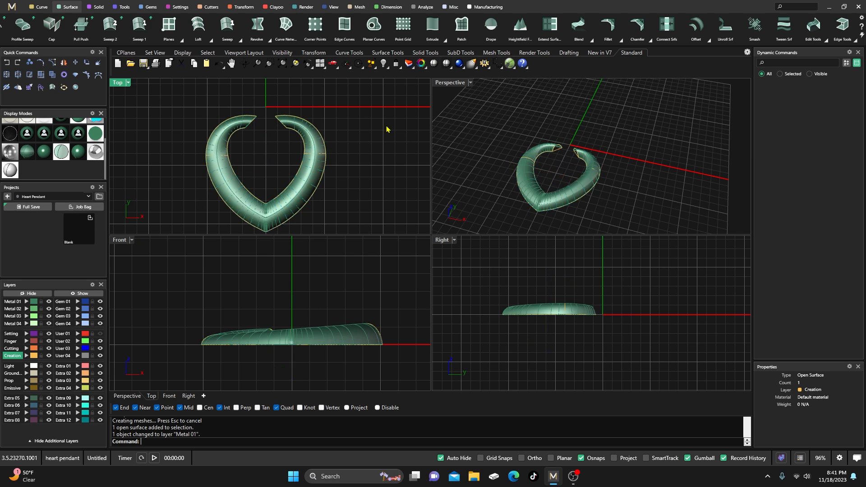
# Delete the two separate open curves that run along the inner edge of the heart surface
pyautogui.click(446, 83)
pyautogui.doubleClick(446, 83)
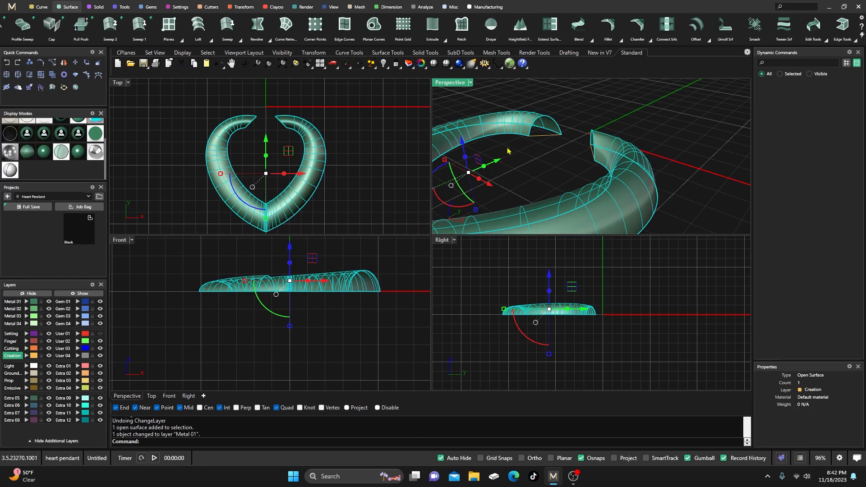
pyautogui.click(510, 148)
pyautogui.click(511, 137)
pyautogui.click(538, 159)
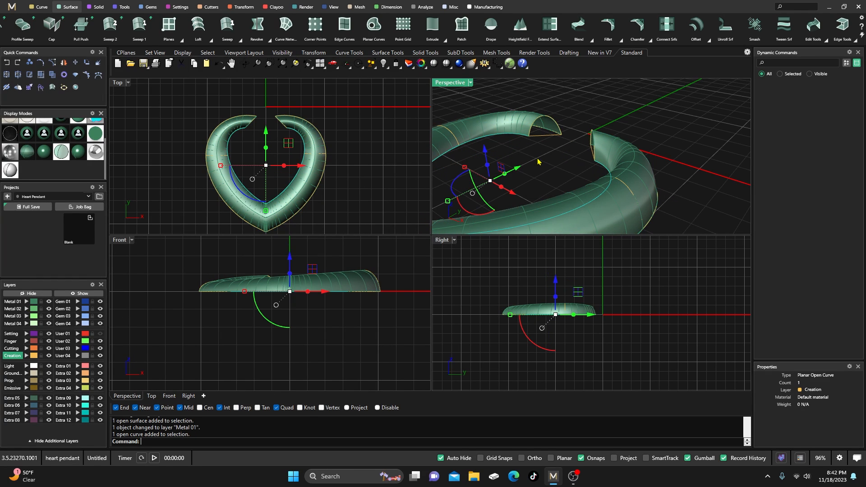
pyautogui.click(547, 132)
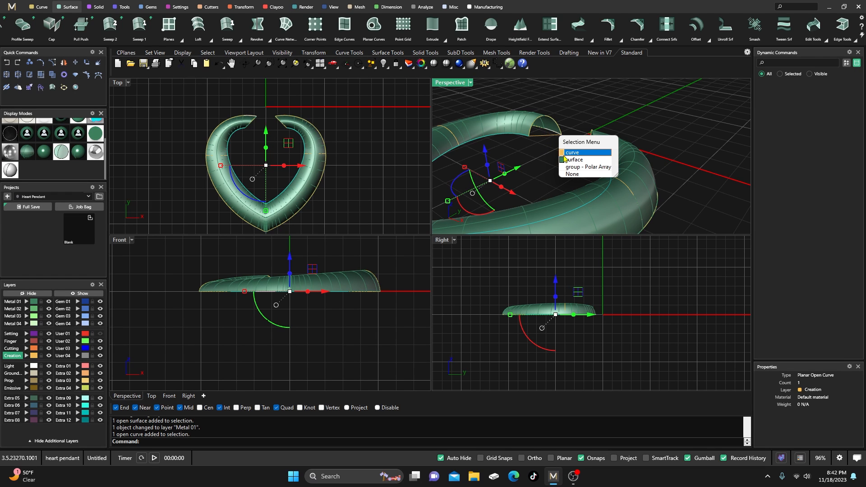
pyautogui.click(566, 153)
pyautogui.moveTo(576, 159); pyautogui.dragTo(541, 151, button='right')
pyautogui.scroll(5, 556, 147)
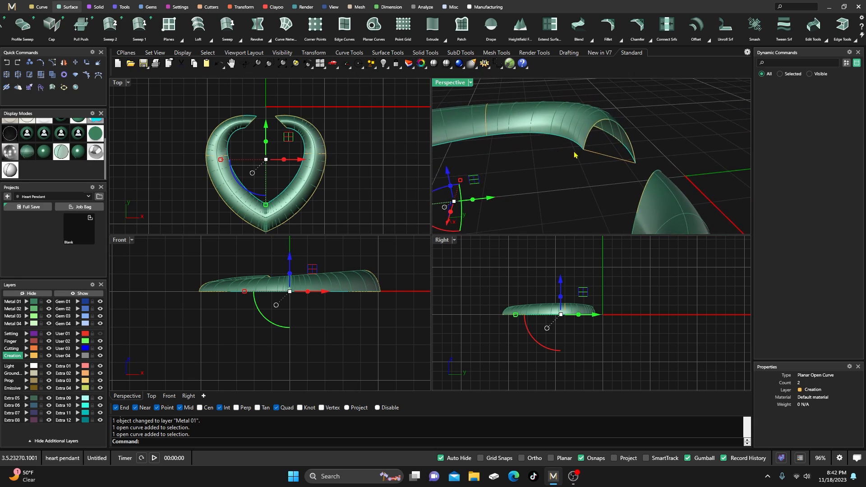
pyautogui.scroll(3, 576, 154)
pyautogui.moveTo(616, 152)
pyautogui.mouseDown(button='right')
pyautogui.moveTo(610, 147)
pyautogui.moveTo(617, 152)
pyautogui.mouseUp(button='right')
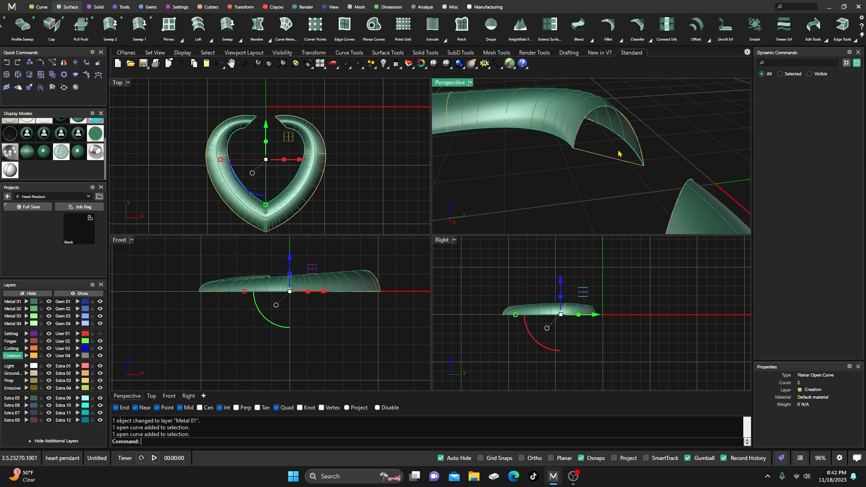
pyautogui.press('Delete')
pyautogui.click(634, 154)
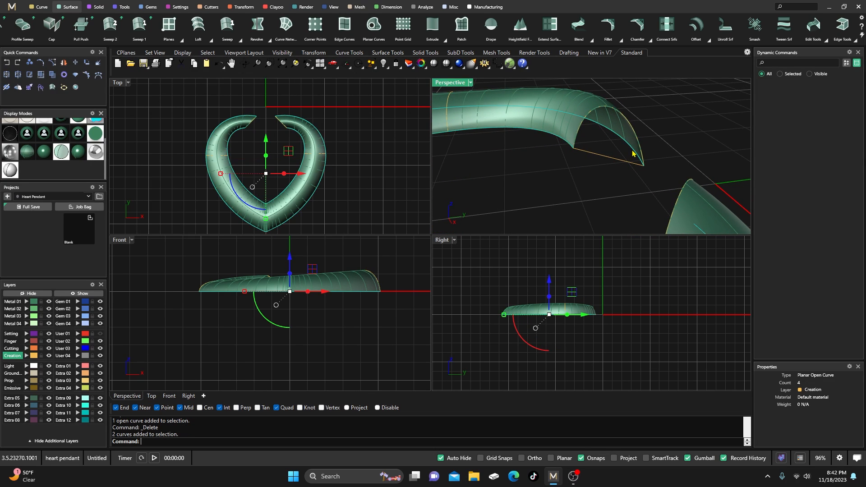
pyautogui.press('Escape')
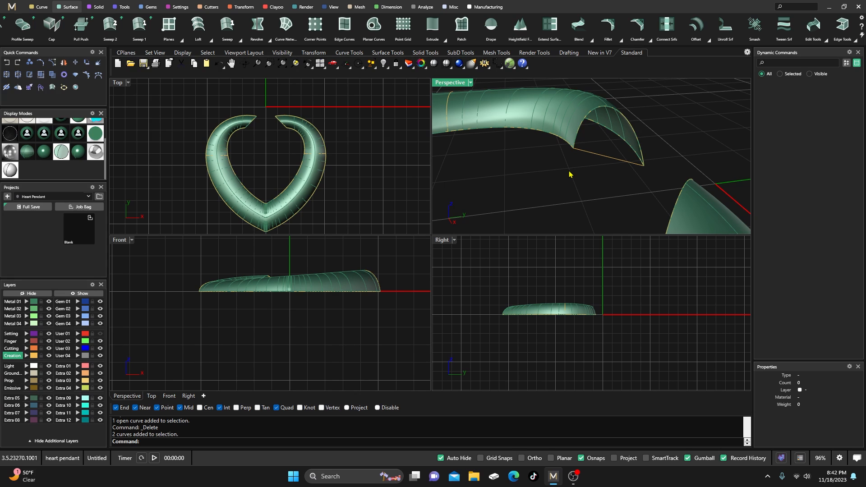
pyautogui.click(550, 136)
pyautogui.press('Escape')
pyautogui.click(550, 136)
pyautogui.press('Return')
pyautogui.press('Escape')
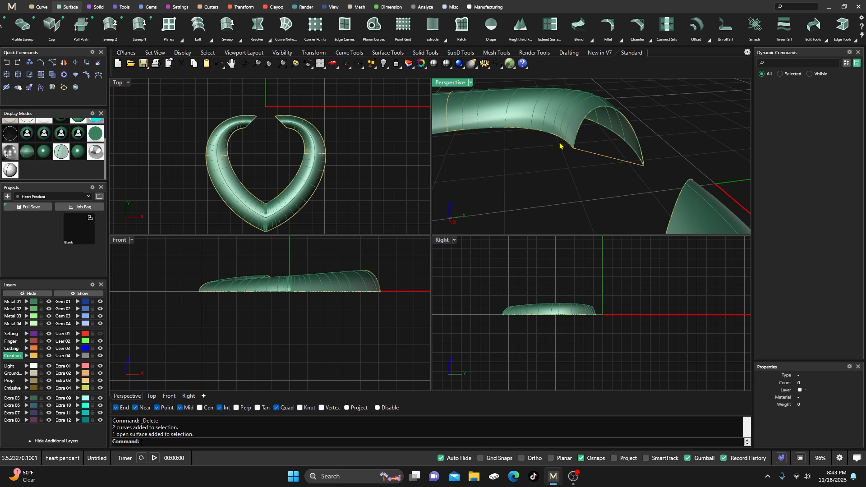
# Extrude the heart's inner and outer rail curves straight down to form side walls beneath the swept surface
pyautogui.click(560, 145)
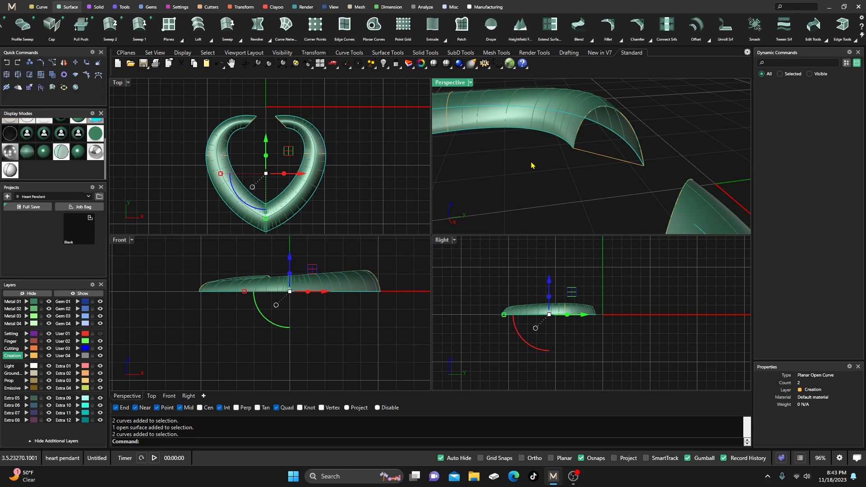
pyautogui.scroll(-8, 533, 165)
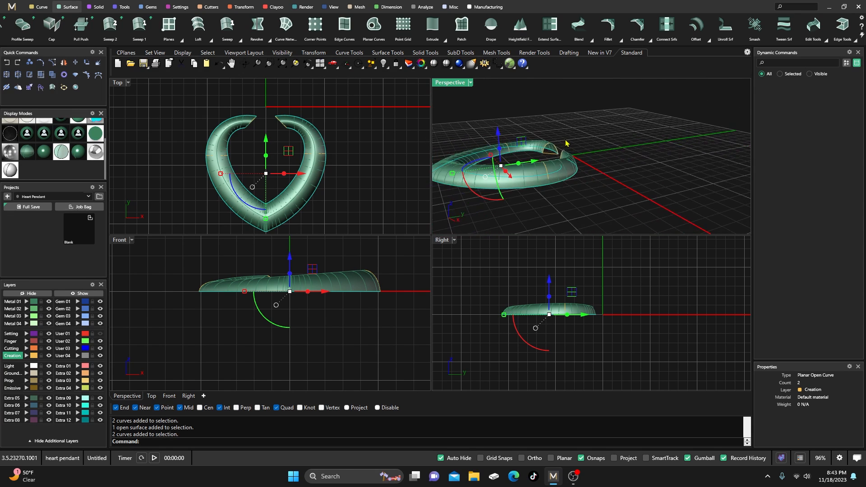
pyautogui.moveTo(566, 143); pyautogui.dragTo(602, 151, button='right')
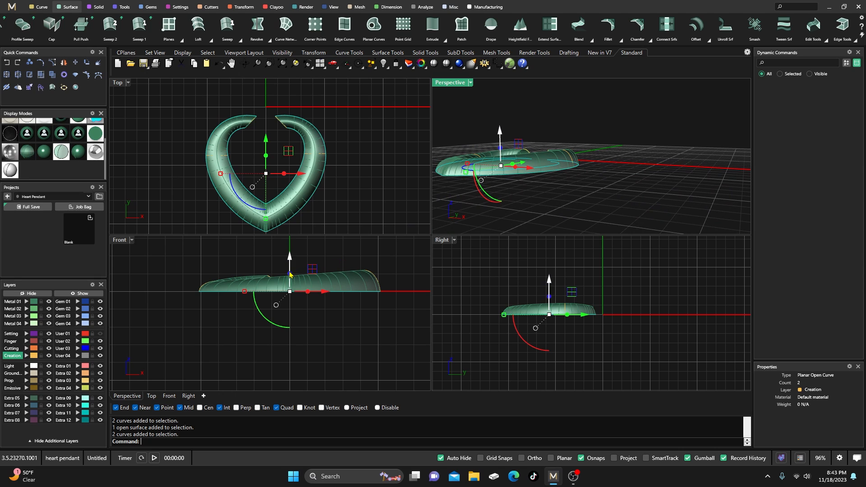
pyautogui.moveTo(290, 273); pyautogui.dragTo(284, 312)
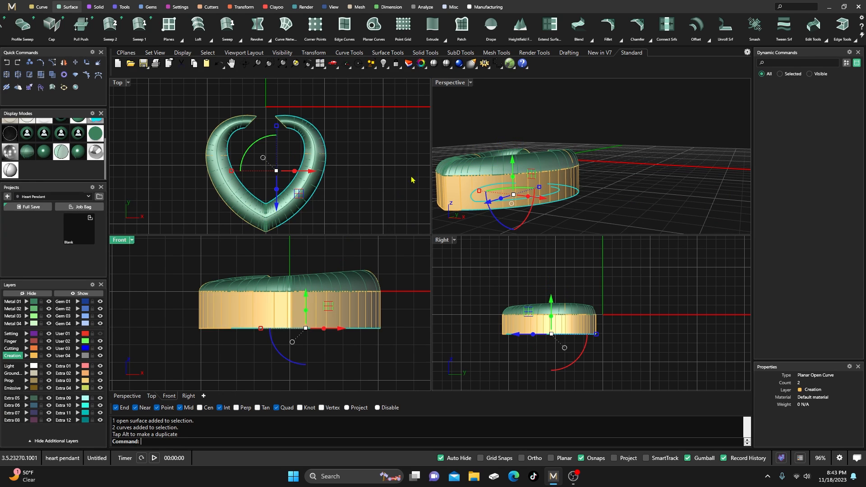
pyautogui.click(487, 95)
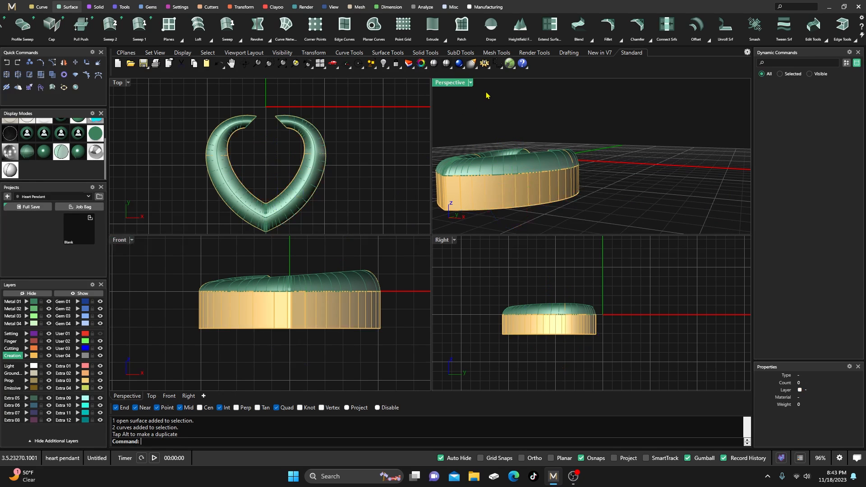
# Join the swept heart surface with the two extruded side walls
pyautogui.doubleClick(459, 84)
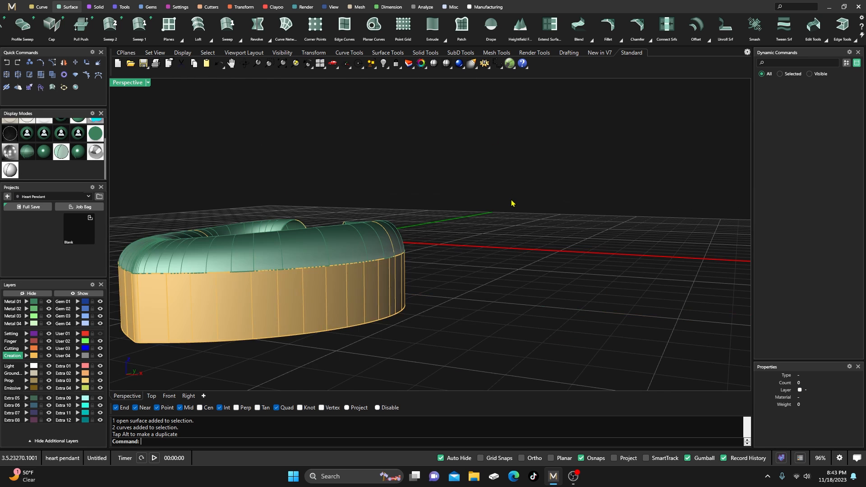
pyautogui.moveTo(513, 203); pyautogui.dragTo(419, 217, button='right')
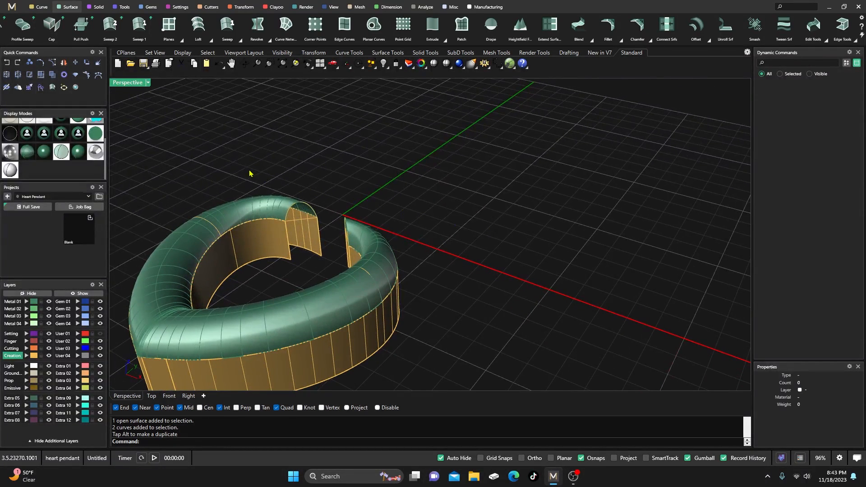
pyautogui.moveTo(250, 173); pyautogui.dragTo(240, 261)
pyautogui.click(6, 75)
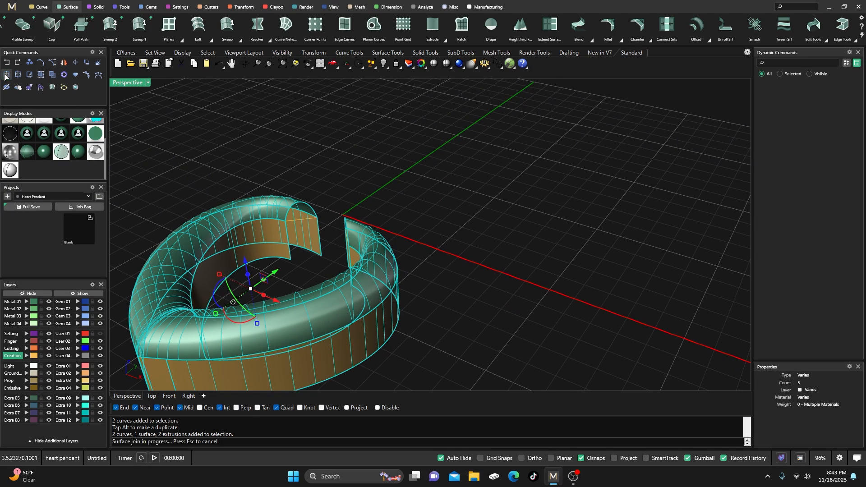
pyautogui.click(440, 270)
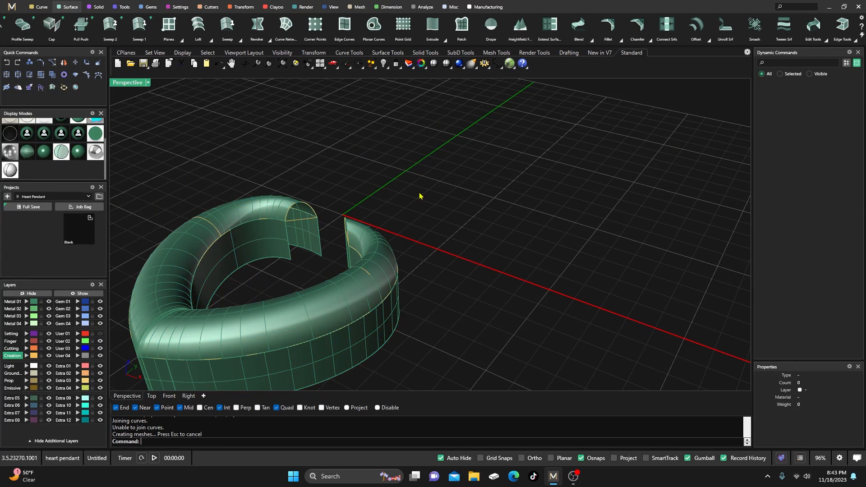
# Move all curves on the Creation layer to the User 04 layer and hide that layer
pyautogui.moveTo(418, 195)
pyautogui.mouseDown(button='right')
pyautogui.moveTo(472, 149)
pyautogui.moveTo(518, 130)
pyautogui.moveTo(417, 207)
pyautogui.moveTo(306, 203)
pyautogui.mouseUp(button='right')
pyautogui.scroll(4, 303, 210)
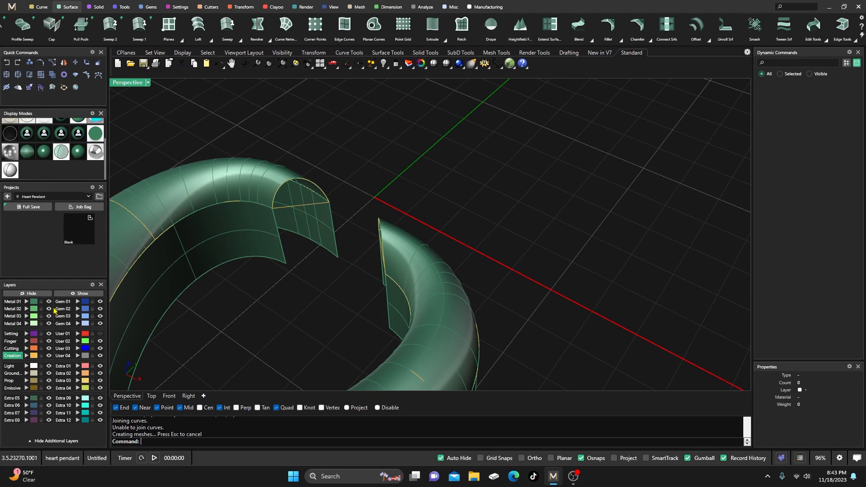
pyautogui.click(33, 355)
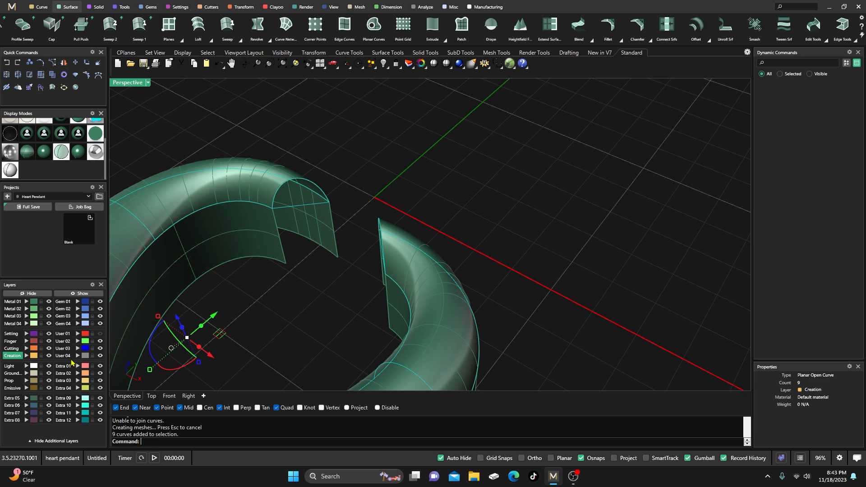
pyautogui.click(78, 356)
pyautogui.click(101, 356)
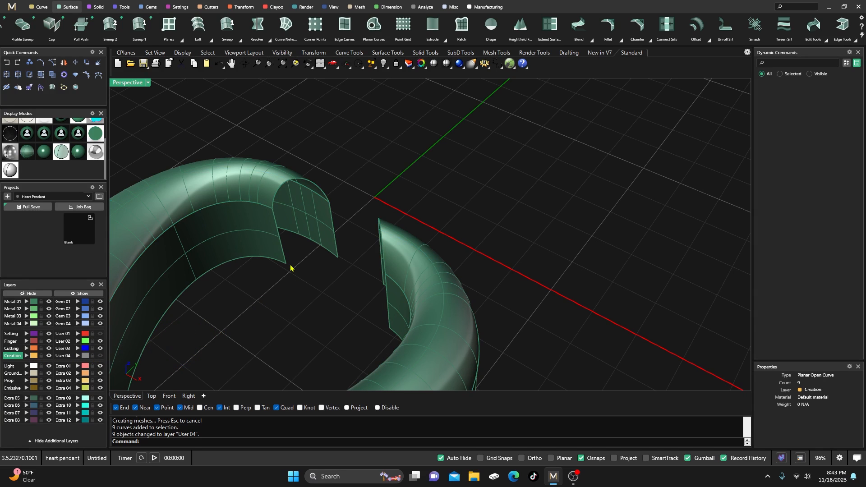
# Check whether the swept top and side walls select as one joined object
pyautogui.click(258, 240)
pyautogui.click(353, 183)
pyautogui.scroll(-5, 373, 205)
pyautogui.click(383, 227)
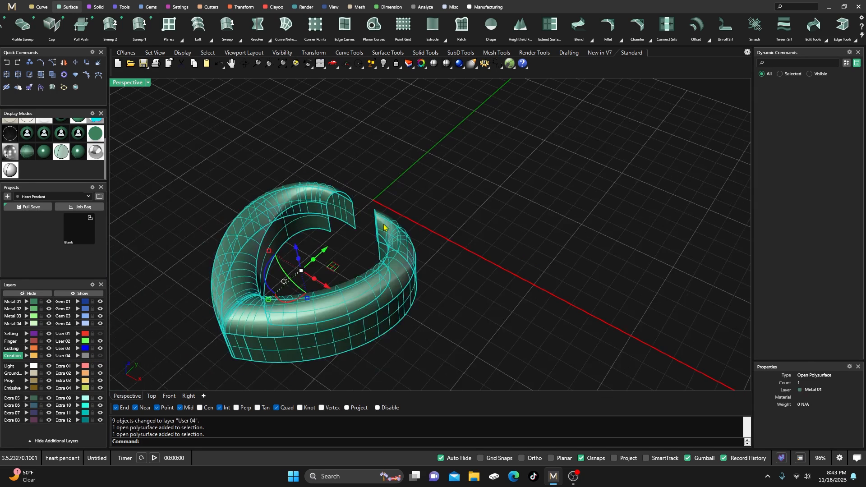
pyautogui.click(400, 180)
# Draw a line across the bottom of each open end of the heart, connecting the lower wall corners
pyautogui.moveTo(401, 180); pyautogui.dragTo(361, 239, button='right')
pyautogui.scroll(5, 356, 236)
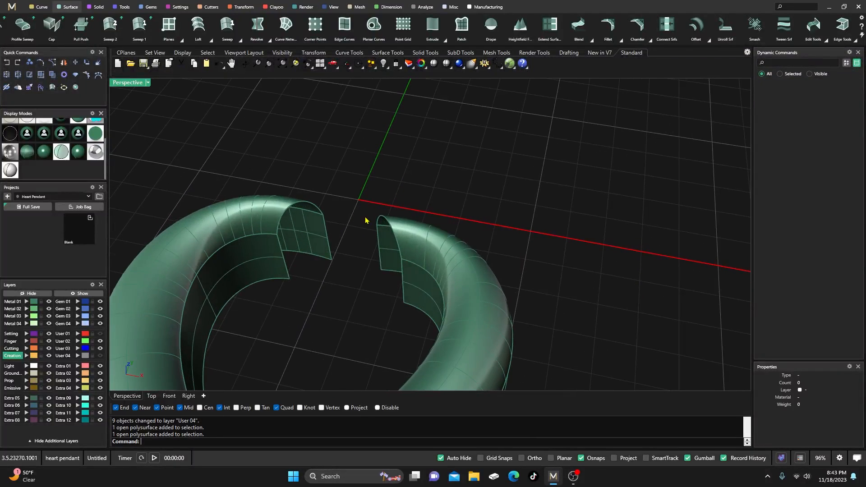
pyautogui.click(40, 8)
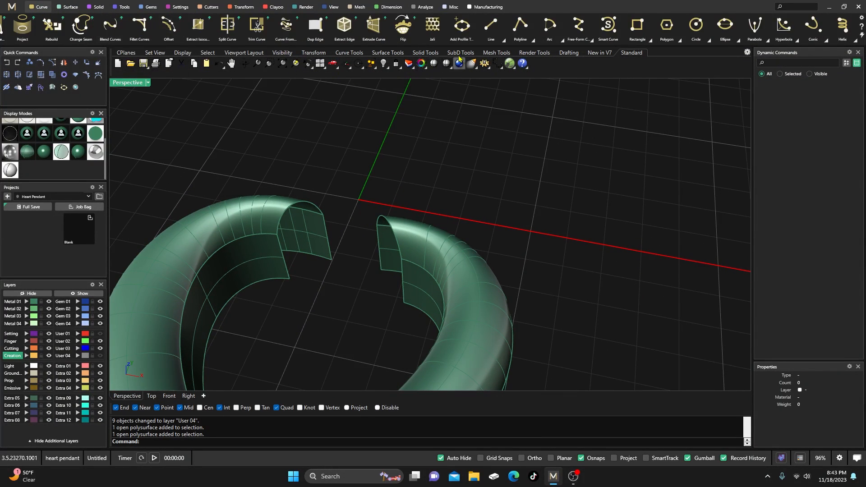
pyautogui.click(490, 30)
pyautogui.click(290, 279)
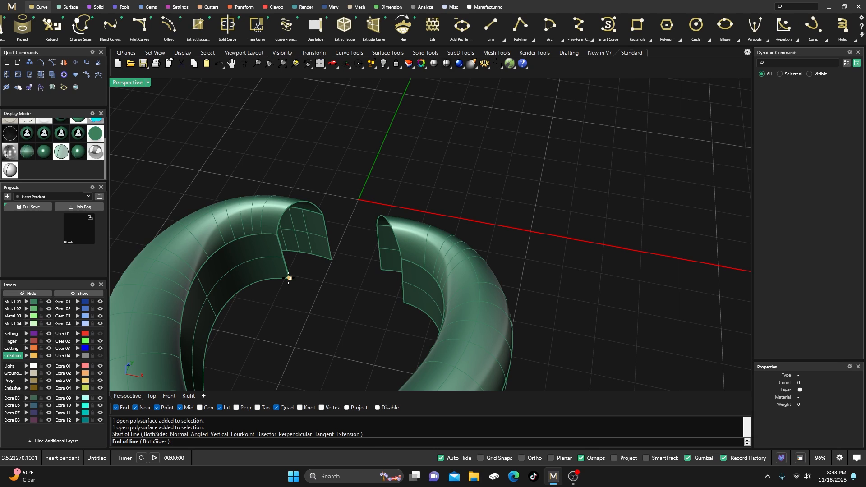
pyautogui.click(331, 260)
pyautogui.press('Return')
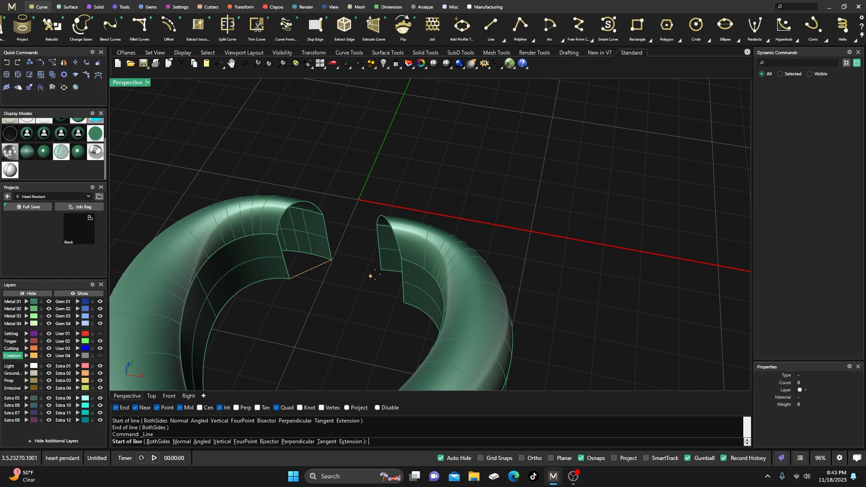
pyautogui.click(382, 270)
pyautogui.click(404, 302)
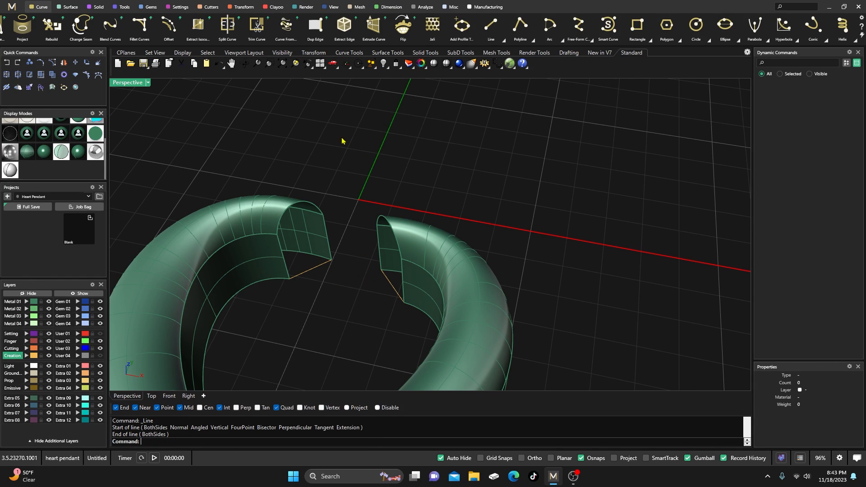
# Close the left open end with a two-rail sweep along its vertical edges, from the bottom line to the arched edge
pyautogui.click(68, 6)
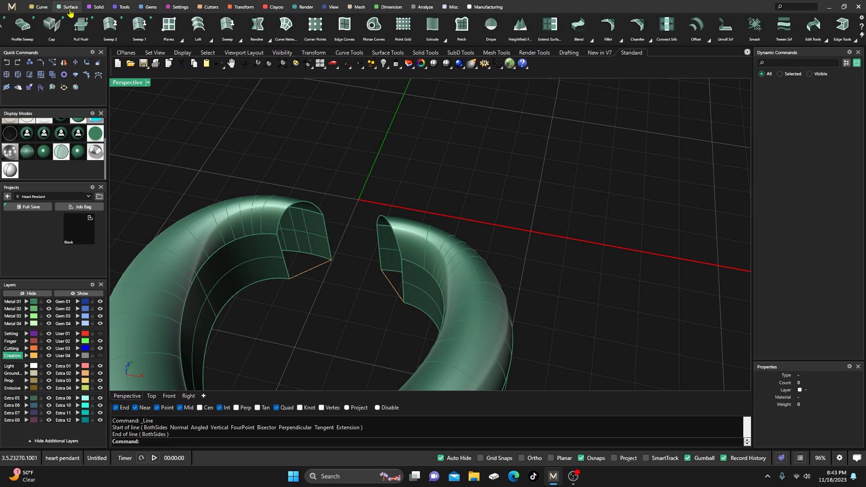
pyautogui.click(227, 27)
pyautogui.click(326, 235)
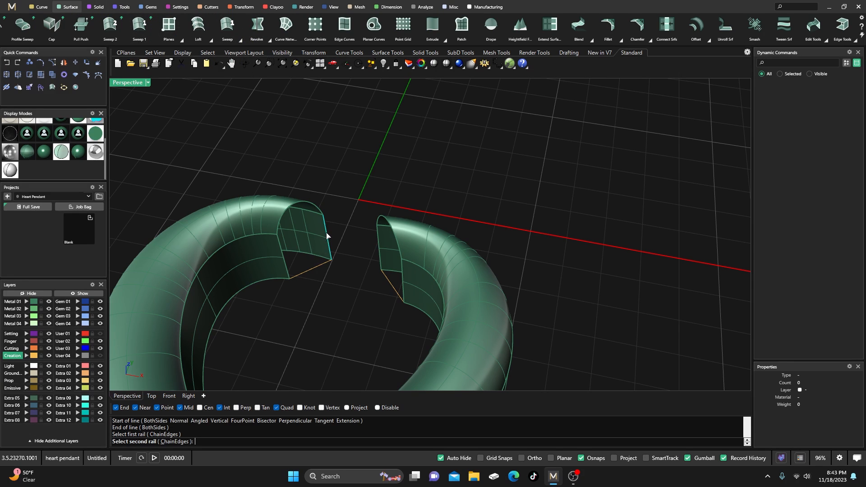
pyautogui.click(286, 258)
pyautogui.click(311, 270)
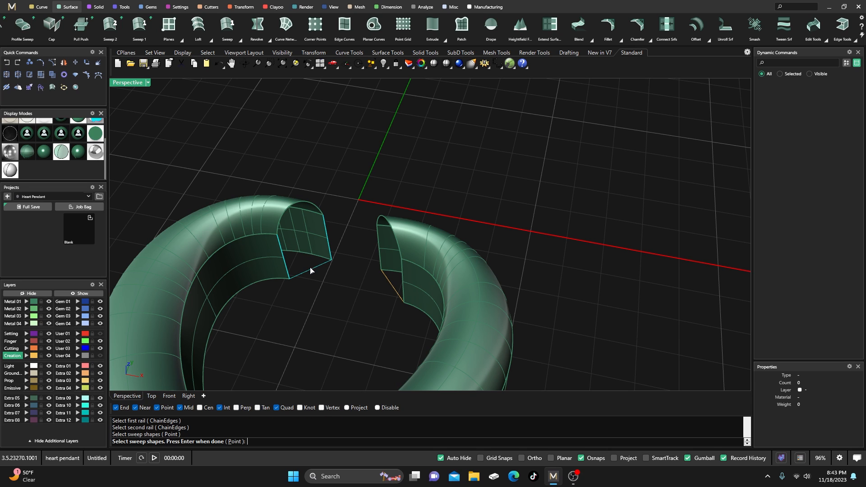
pyautogui.click(299, 208)
pyautogui.press('Return')
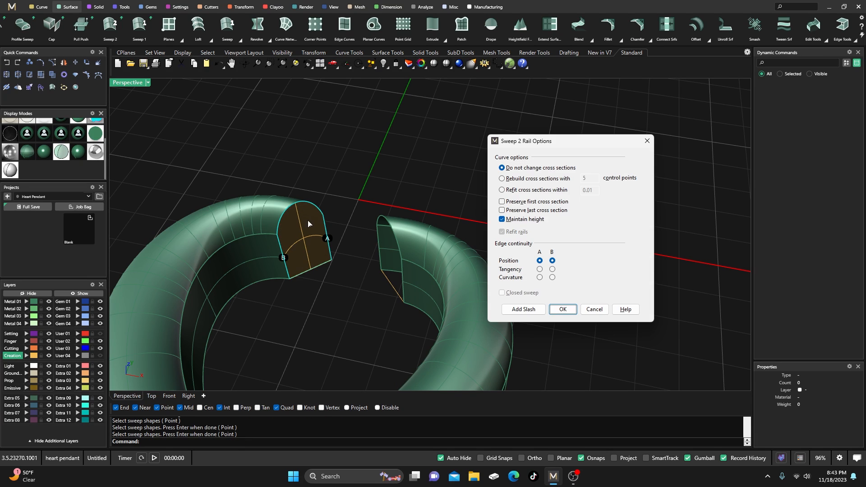
pyautogui.press('Return')
# Close the right open end with a two-rail sweep along its vertical edges, using the bottom line and arched edge as shapes
pyautogui.press('Return')
pyautogui.click(378, 257)
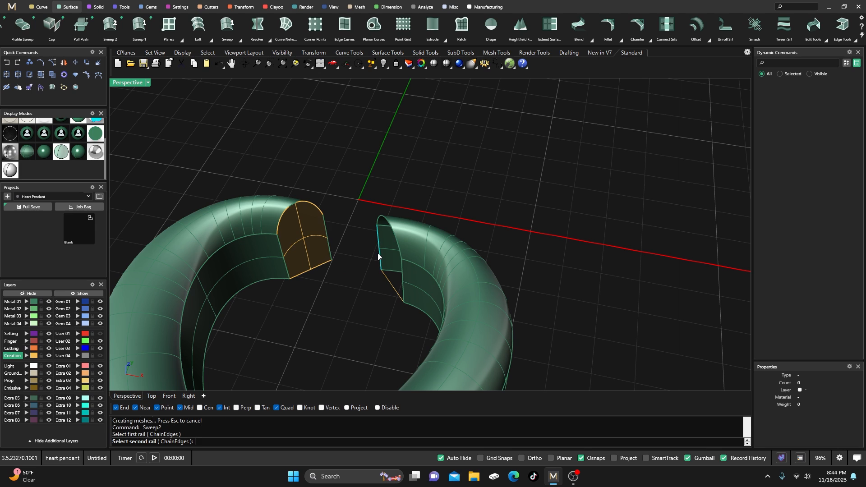
pyautogui.click(402, 281)
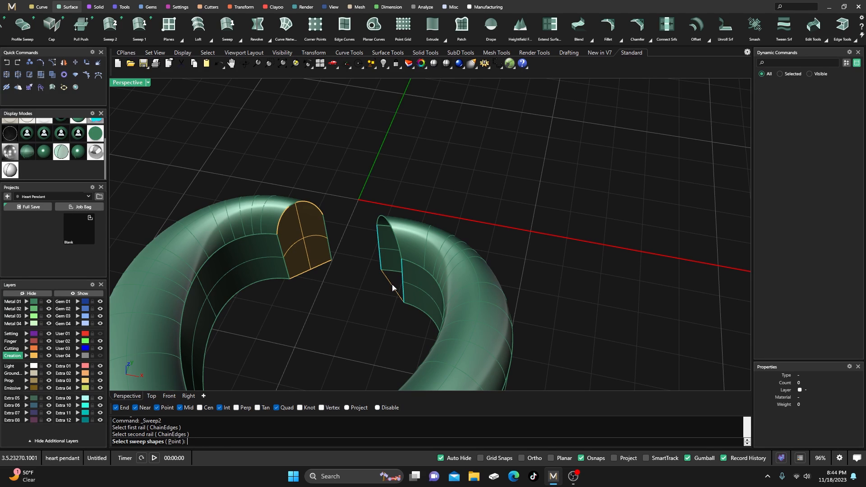
pyautogui.click(389, 230)
pyautogui.press('Return')
pyautogui.press('Return')
# Join the two end surfaces to the heart body and select the joined polysurface
pyautogui.moveTo(436, 161); pyautogui.dragTo(241, 335)
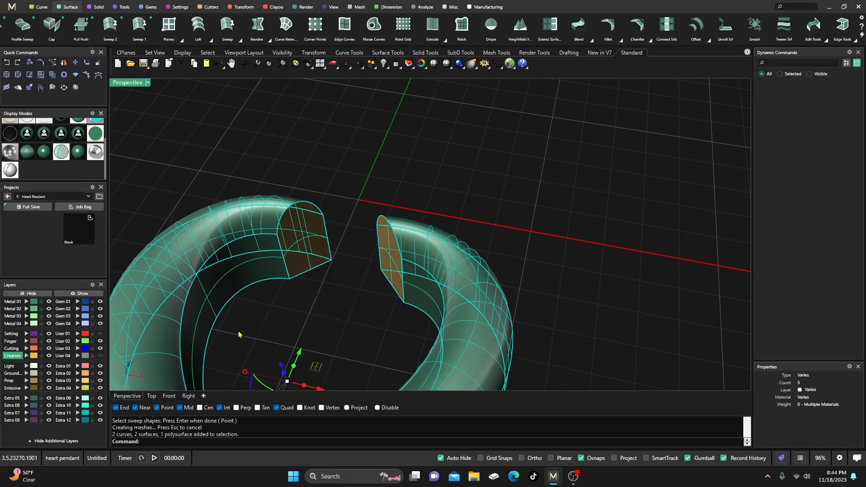
pyautogui.click(76, 87)
pyautogui.click(446, 271)
pyautogui.scroll(-3, 397, 169)
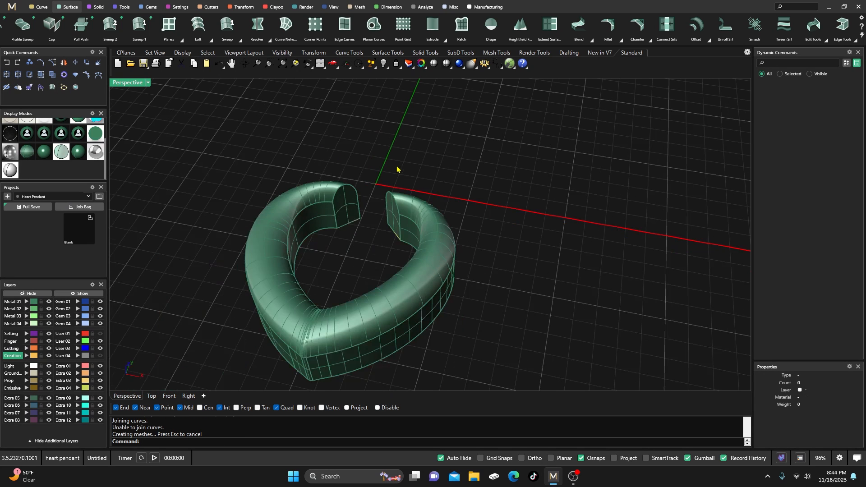
pyautogui.click(391, 311)
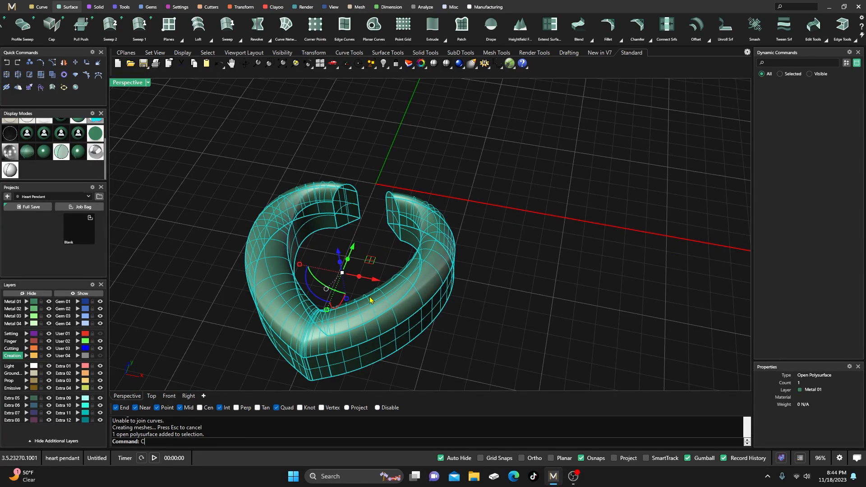
# Cap the selected heart polysurface into a closed solid and check its underside
pyautogui.write('Cap')
pyautogui.press('Return')
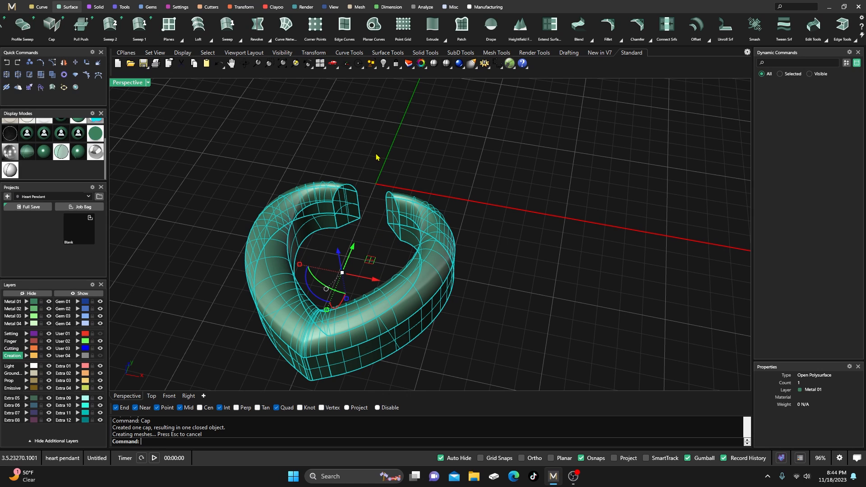
pyautogui.moveTo(368, 202); pyautogui.dragTo(377, 143, button='right')
pyautogui.click(424, 189)
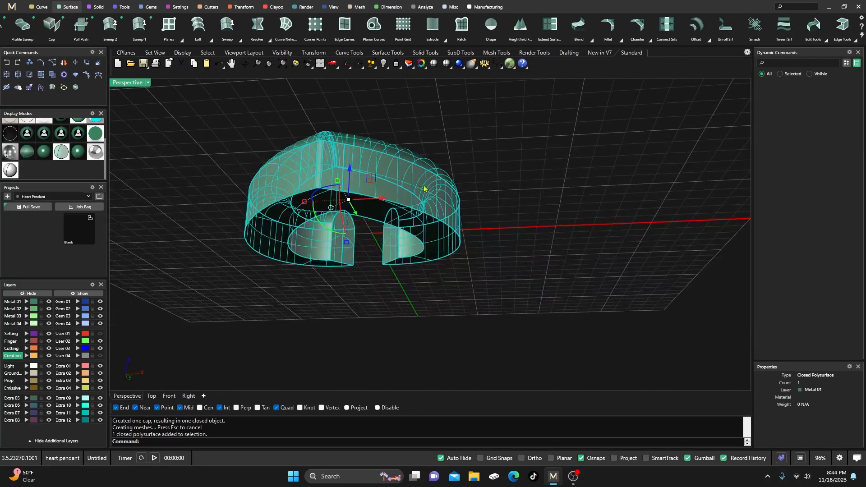
pyautogui.click(534, 275)
pyautogui.moveTo(534, 275); pyautogui.dragTo(549, 314, button='right')
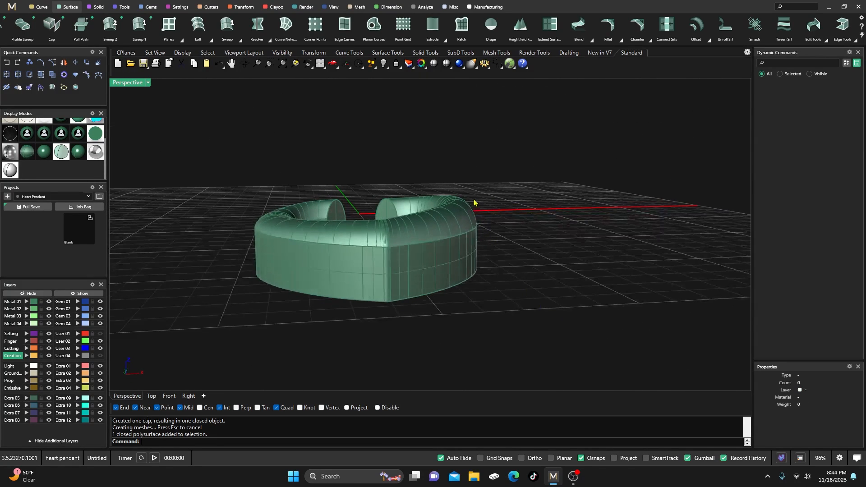
# Move all curves on the Creation layer to layer User 04
pyautogui.moveTo(298, 221); pyautogui.dragTo(344, 239, button='right')
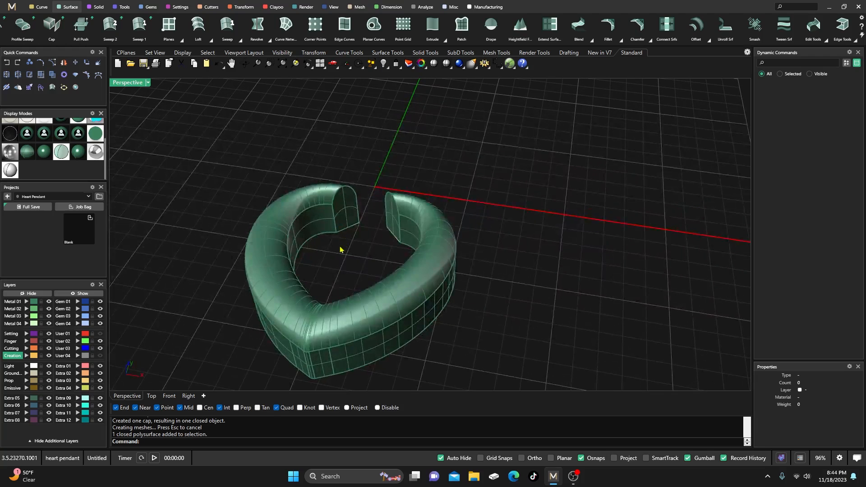
pyautogui.click(34, 356)
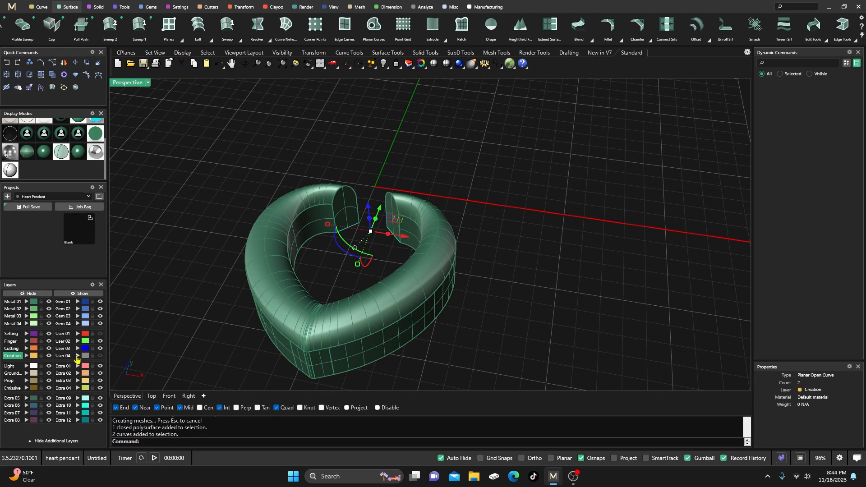
pyautogui.click(77, 357)
# Create a polar array of the heart with 4 objects over 360 degrees, using FlattenZAxis as the plane axis
pyautogui.click(338, 310)
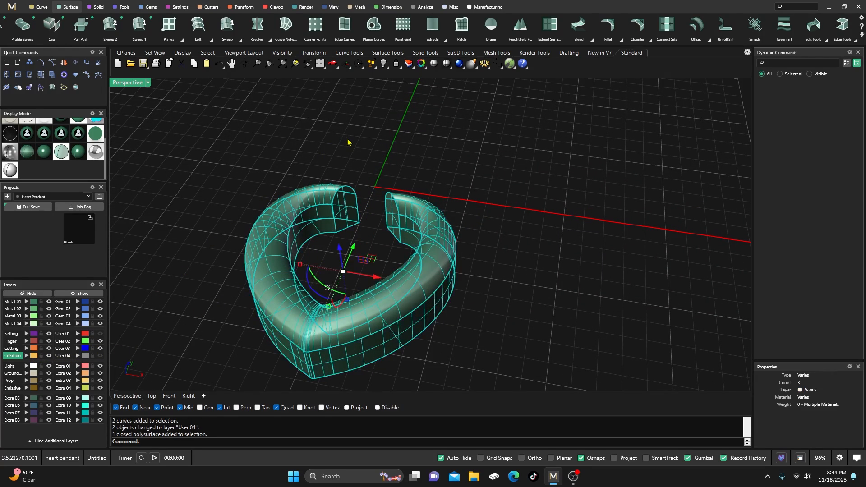
pyautogui.scroll(-3, 347, 141)
pyautogui.moveTo(348, 141); pyautogui.dragTo(349, 199, button='right')
pyautogui.scroll(-6, 349, 199)
pyautogui.click(244, 7)
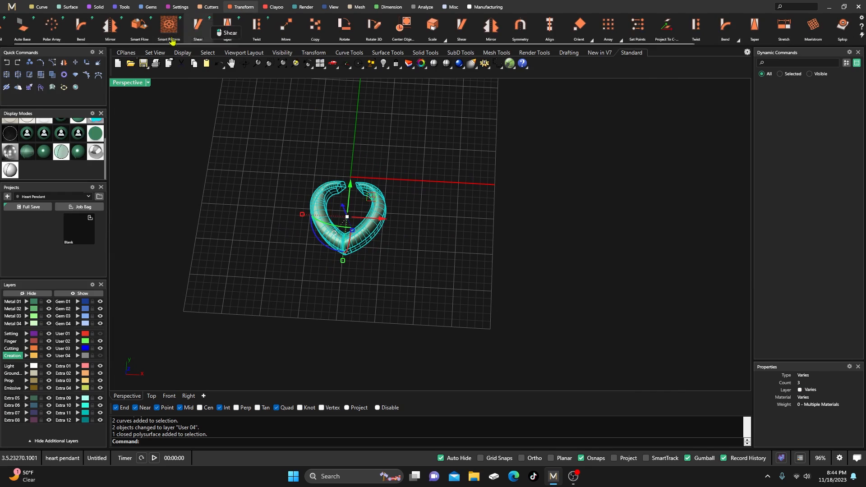
pyautogui.click(52, 26)
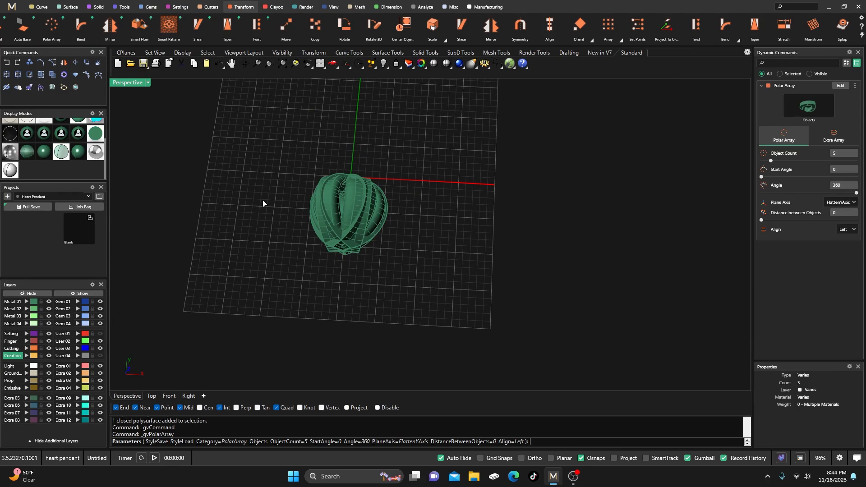
pyautogui.click(840, 203)
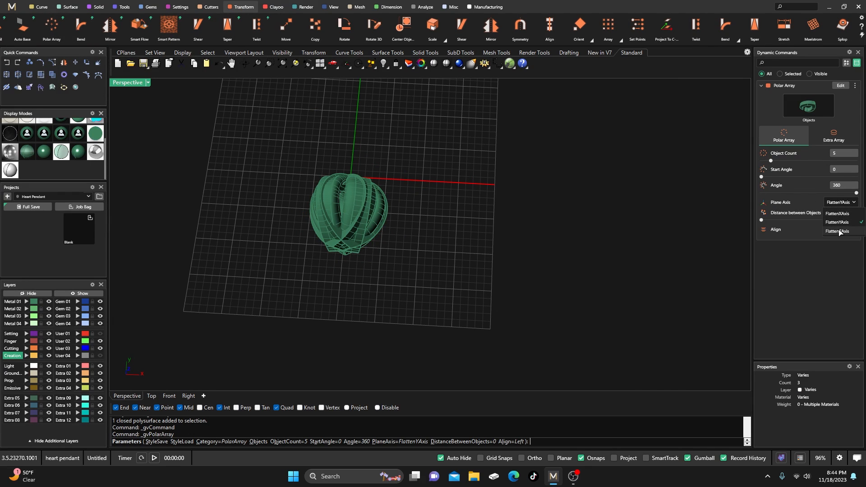
pyautogui.click(839, 227)
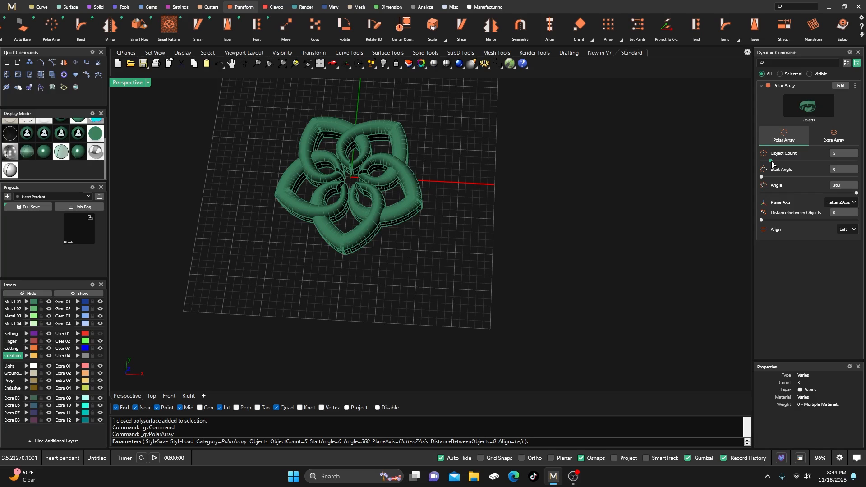
pyautogui.moveTo(772, 161); pyautogui.dragTo(770, 161)
pyautogui.scroll(6, 365, 221)
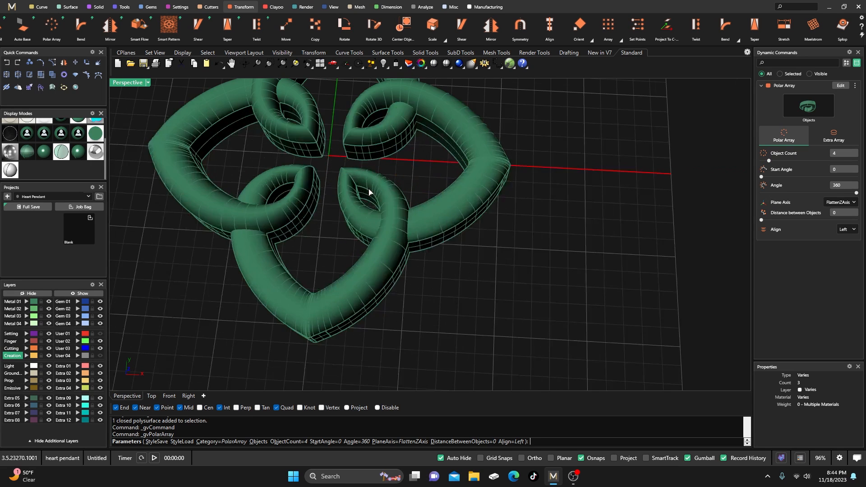
pyautogui.rightClick(368, 205)
# Move the original heart beneath the arrayed copy to layer User 04
pyautogui.scroll(-7, 377, 242)
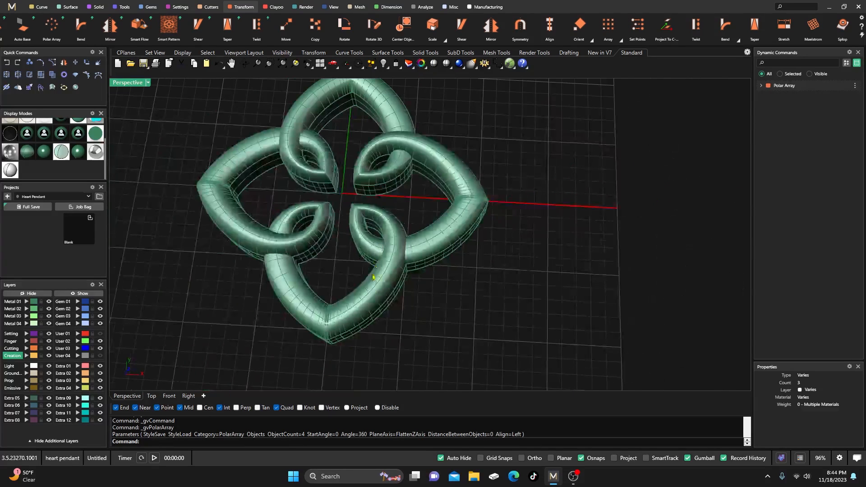
pyautogui.click(372, 293)
pyautogui.click(400, 319)
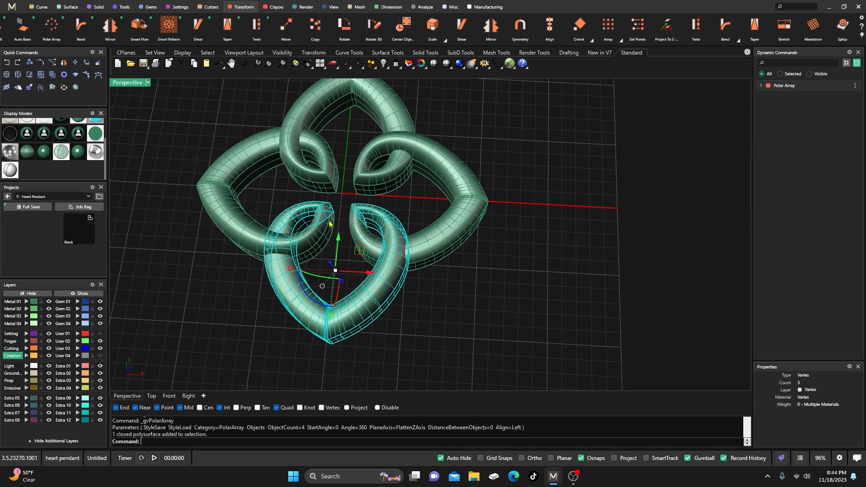
pyautogui.click(77, 356)
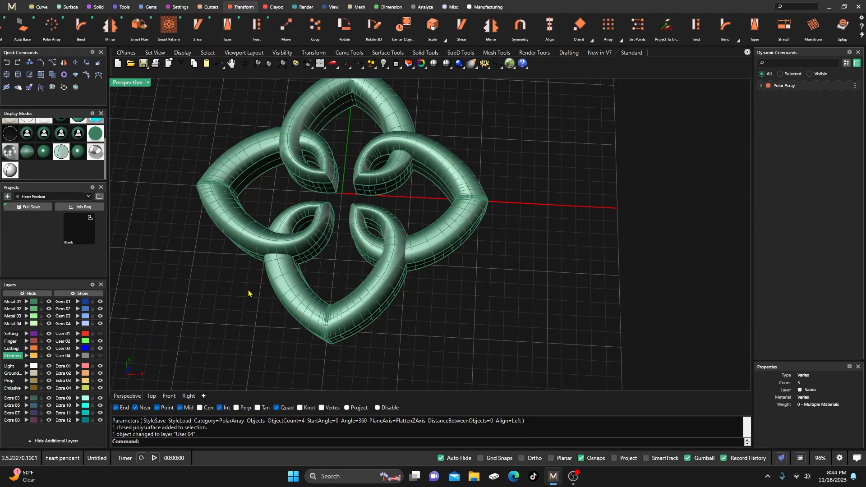
# Separate the polar array into individual hearts and check that each can be selected on its own
pyautogui.click(302, 277)
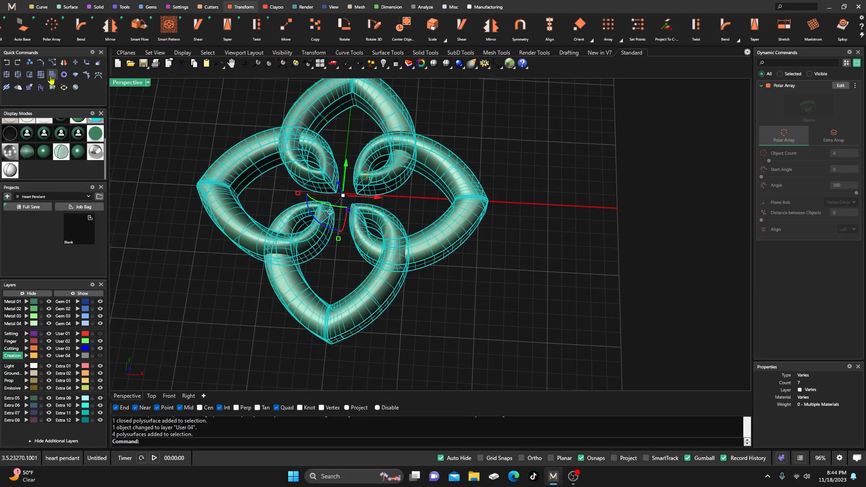
pyautogui.click(246, 152)
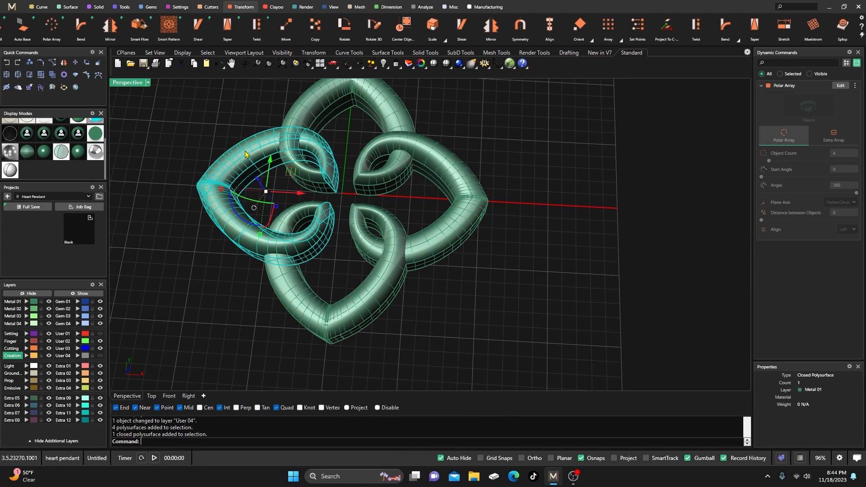
pyautogui.click(522, 278)
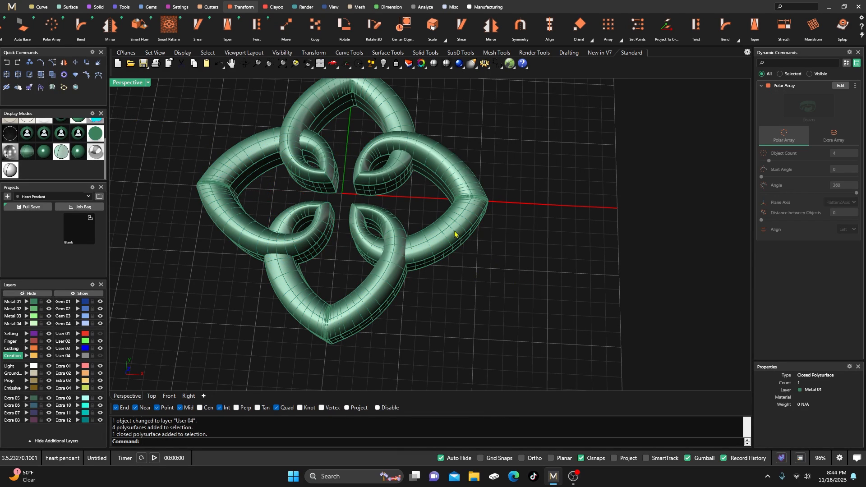
pyautogui.click(444, 189)
pyautogui.click(408, 126)
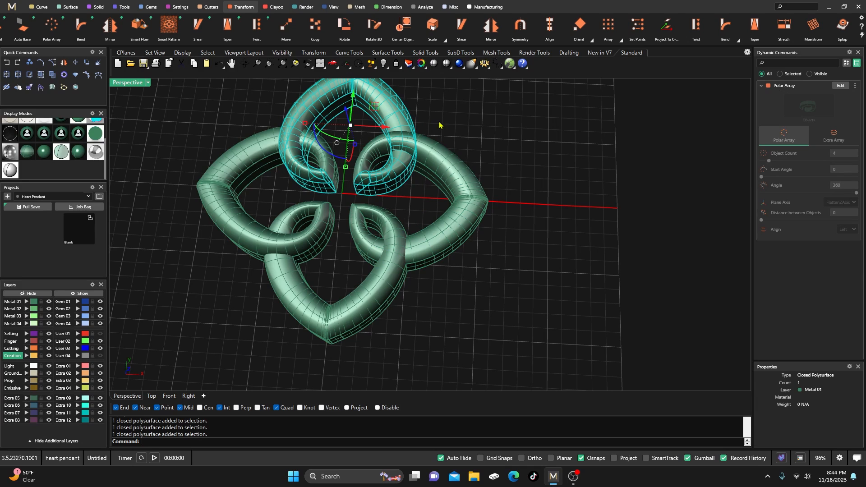
pyautogui.click(372, 292)
pyautogui.click(415, 302)
# Boolean union the lower heart with the left and right hearts
pyautogui.scroll(-3, 406, 352)
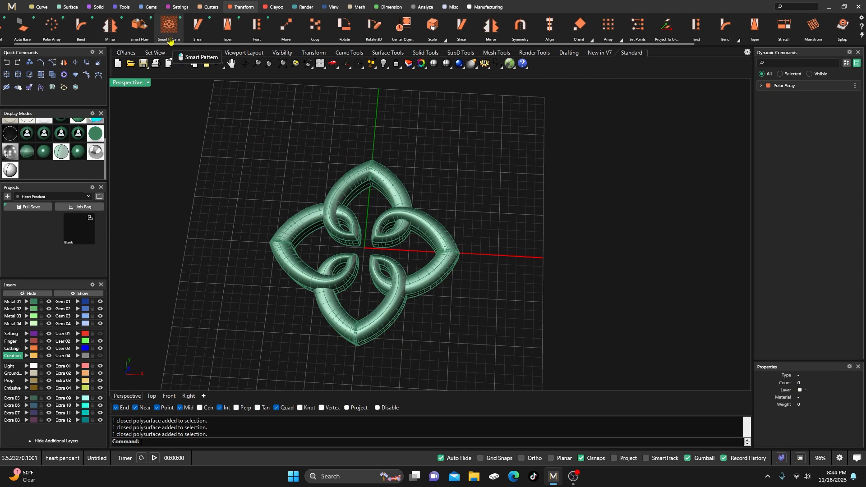
pyautogui.click(97, 7)
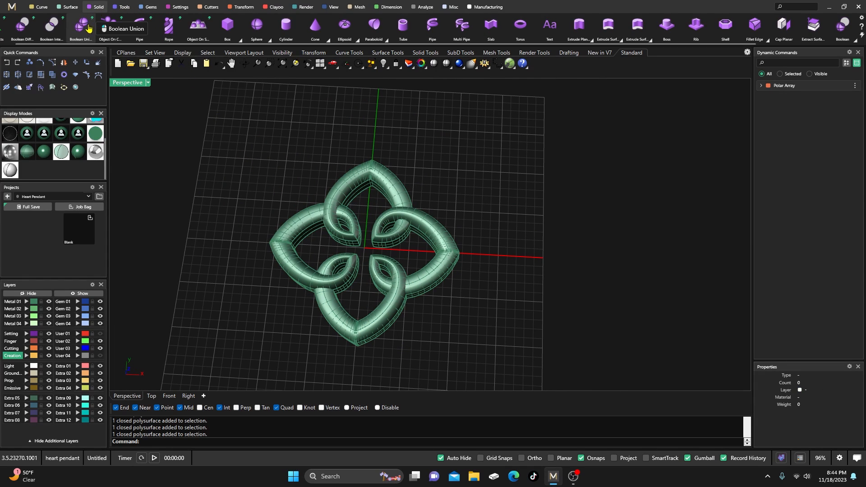
pyautogui.click(88, 28)
pyautogui.click(347, 336)
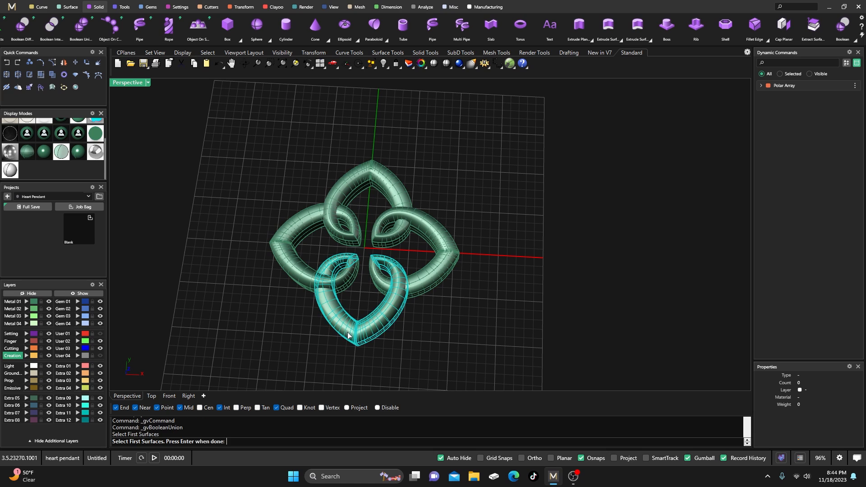
pyautogui.press('Return')
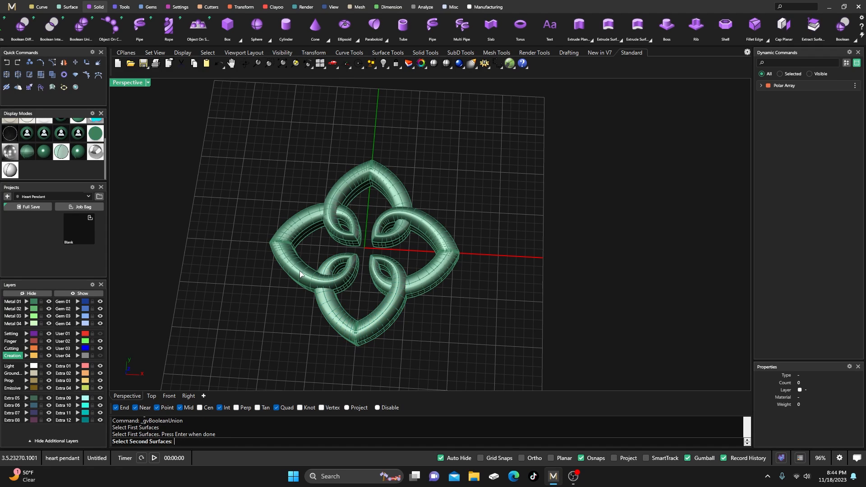
pyautogui.click(300, 274)
pyautogui.click(426, 283)
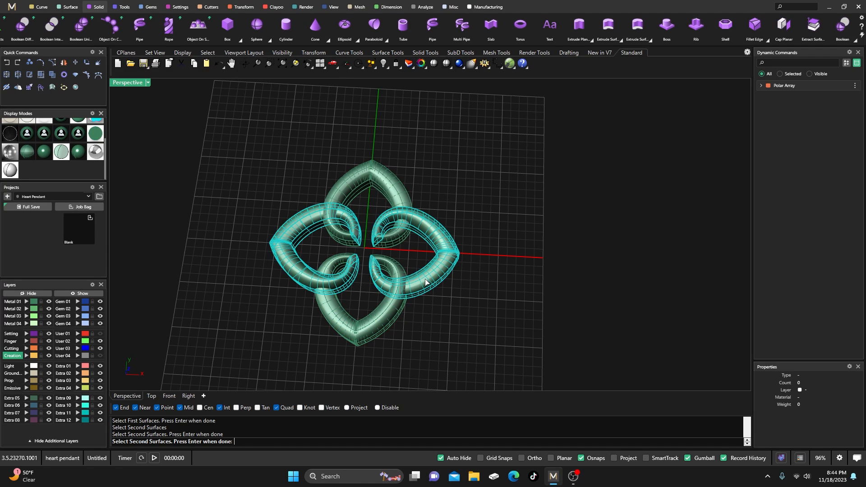
pyautogui.press('Return')
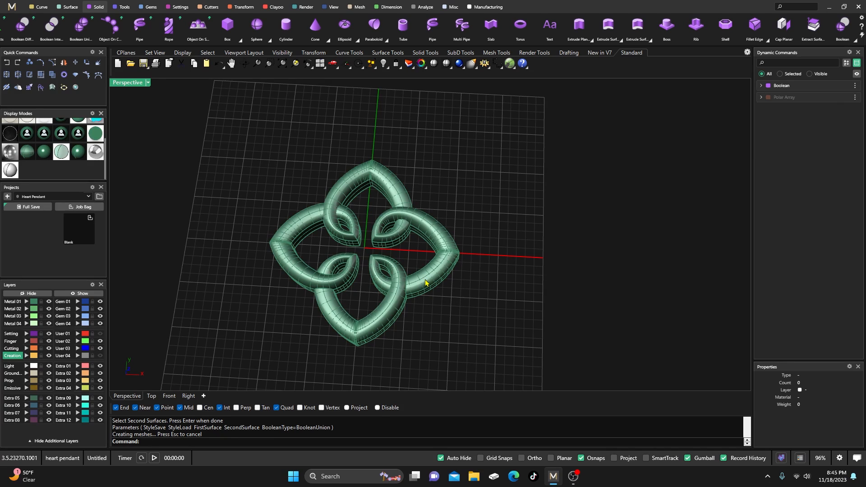
# Boolean union the combined three-heart body with the upper heart
pyautogui.scroll(3, 422, 264)
pyautogui.press('Return')
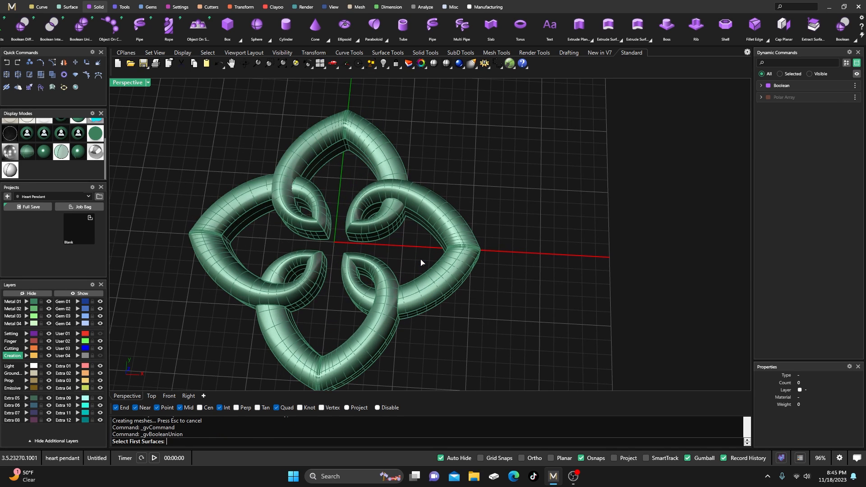
pyautogui.click(430, 289)
pyautogui.press('Return')
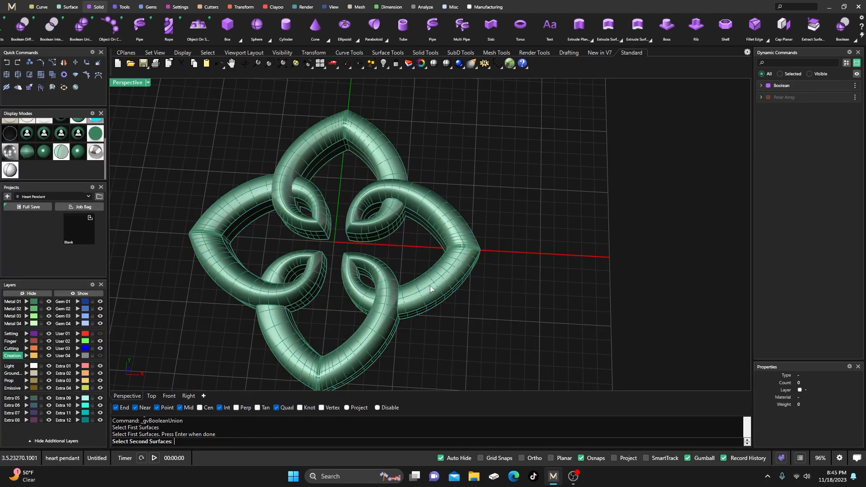
pyautogui.click(384, 157)
pyautogui.press('Return')
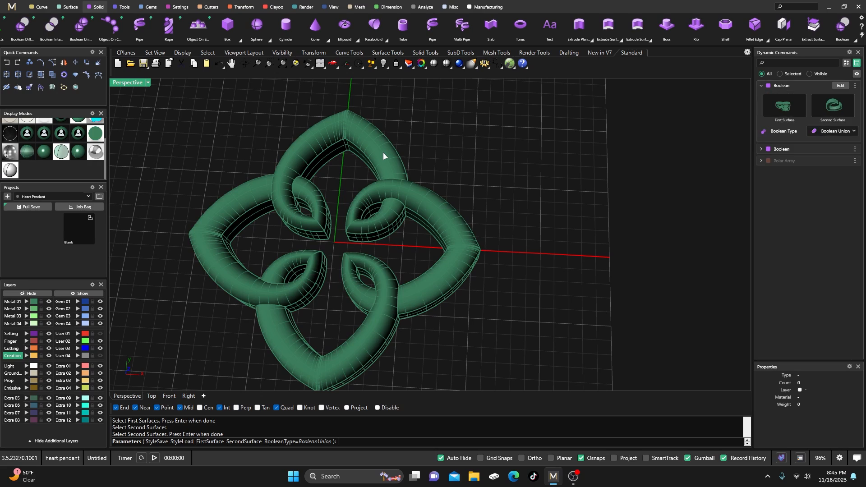
pyautogui.press('Return')
# Select the united pendant to check it is one solid and examine its overlapping heart loops from several angles
pyautogui.click(424, 215)
pyautogui.moveTo(426, 253); pyautogui.dragTo(446, 194, button='right')
pyautogui.click(498, 223)
pyautogui.moveTo(462, 266); pyautogui.dragTo(433, 311, button='right')
pyautogui.scroll(6, 363, 263)
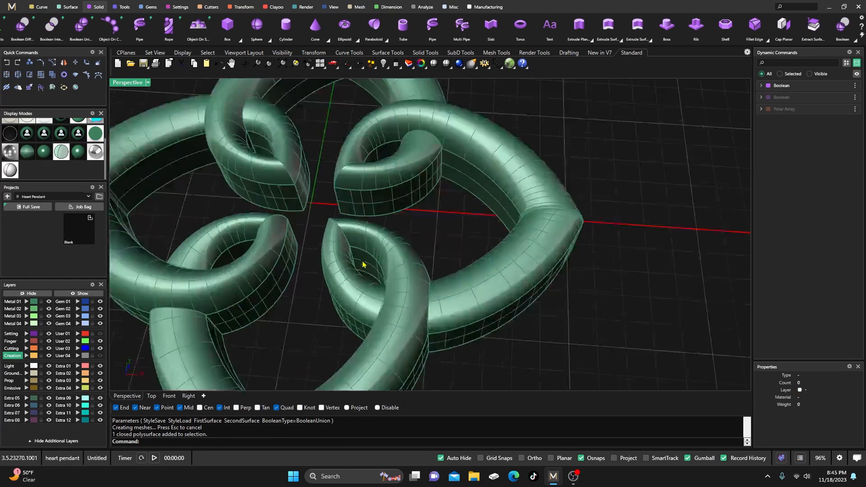
pyautogui.scroll(5, 362, 263)
pyautogui.moveTo(346, 242)
pyautogui.mouseDown(button='right')
pyautogui.moveTo(310, 236)
pyautogui.moveTo(281, 216)
pyautogui.moveTo(303, 199)
pyautogui.moveTo(346, 226)
pyautogui.moveTo(338, 236)
pyautogui.mouseUp(button='right')
pyautogui.scroll(-7, 325, 209)
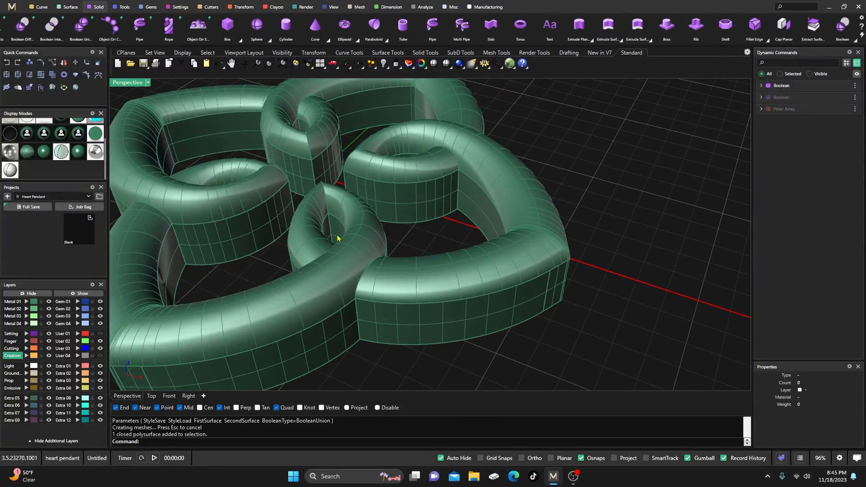
pyautogui.scroll(-6, 354, 191)
pyautogui.moveTo(354, 198); pyautogui.dragTo(379, 272, button='right')
# Show all four viewports and apply a glossy shaded display mode without surface lines to examine the finished pendant
pyautogui.doubleClick(128, 82)
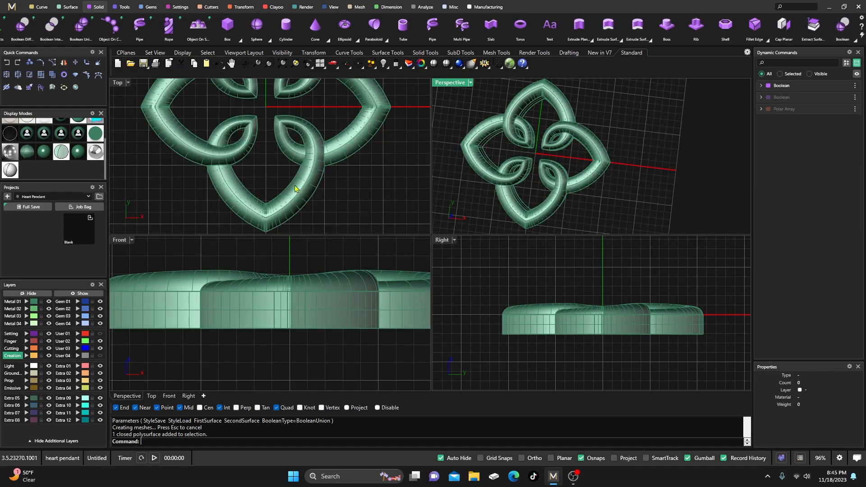
pyautogui.scroll(-4, 297, 189)
pyautogui.scroll(6, 277, 186)
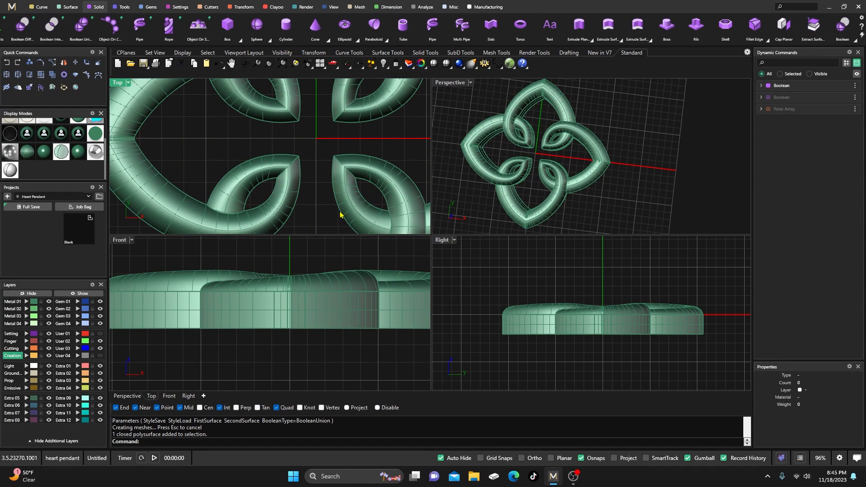
pyautogui.scroll(-2, 259, 182)
pyautogui.press('Return')
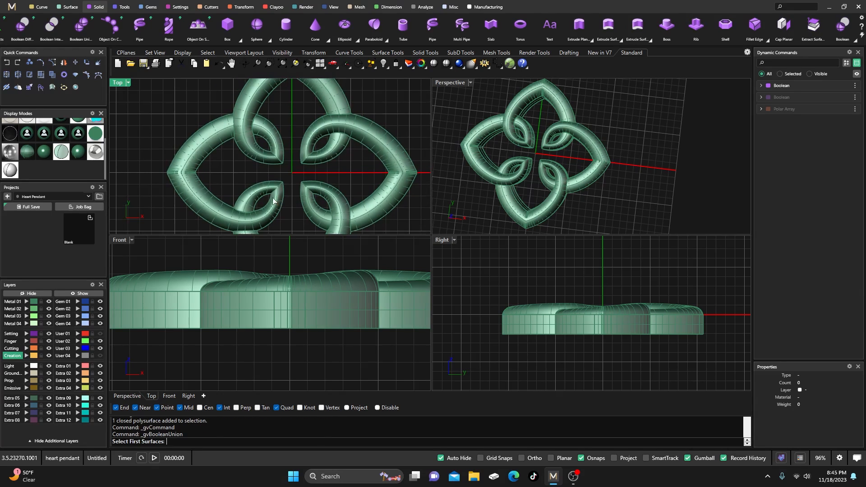
pyautogui.scroll(-3, 248, 199)
pyautogui.click(46, 154)
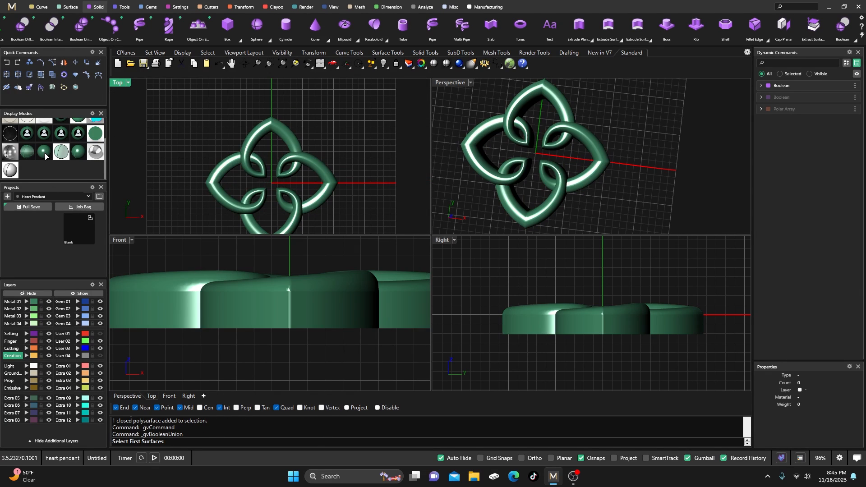
pyautogui.scroll(3, 226, 176)
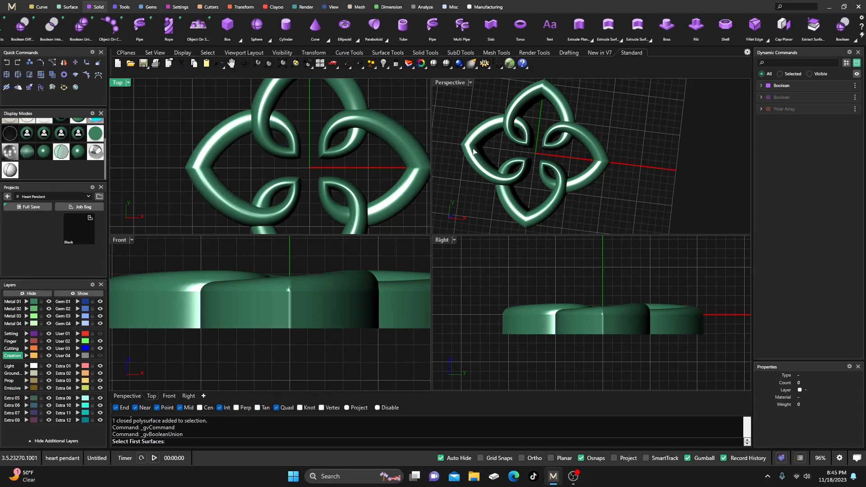
pyautogui.moveTo(474, 151); pyautogui.dragTo(515, 176, button='right')
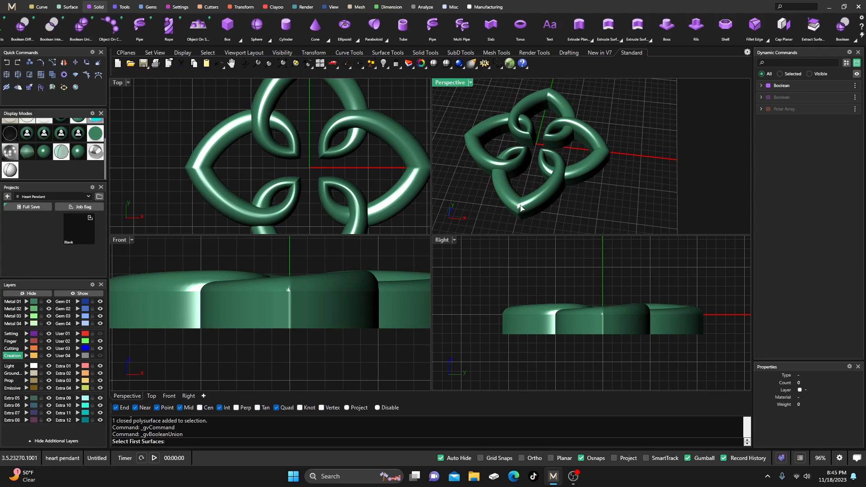
# Complete the open Boolean union command and add a round diamond at the pendant's center
pyautogui.moveTo(510, 201); pyautogui.dragTo(527, 164, button='right')
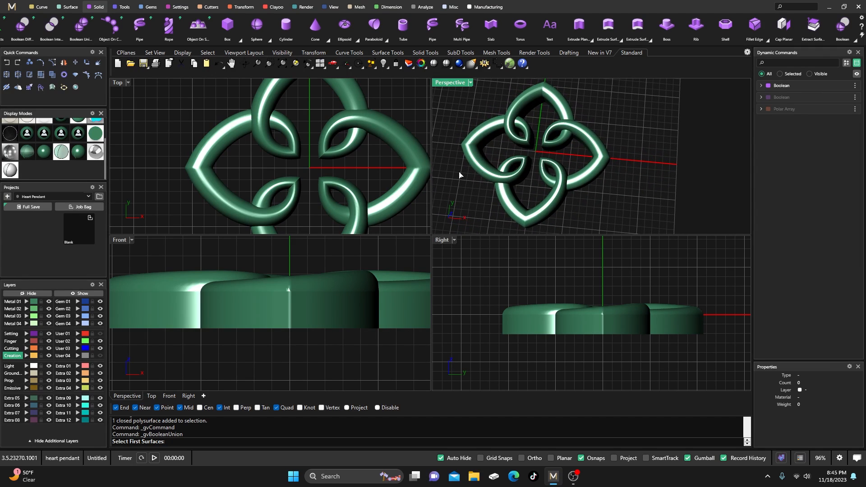
pyautogui.scroll(-3, 304, 162)
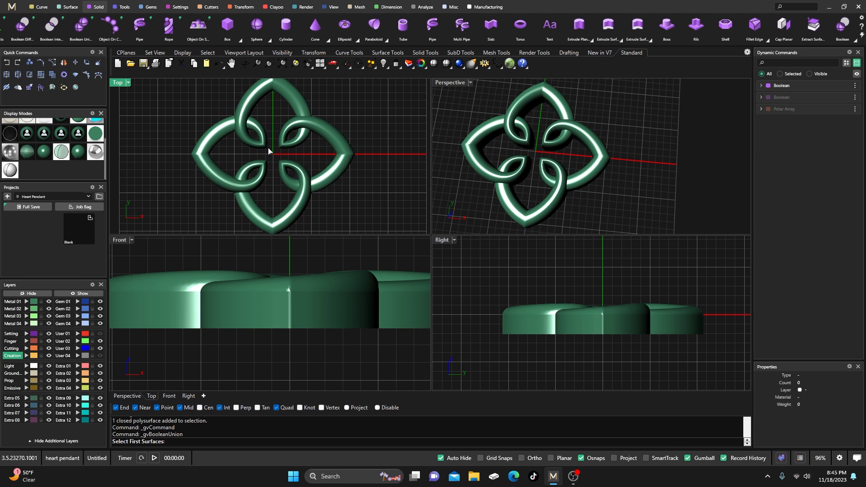
pyautogui.scroll(2, 269, 151)
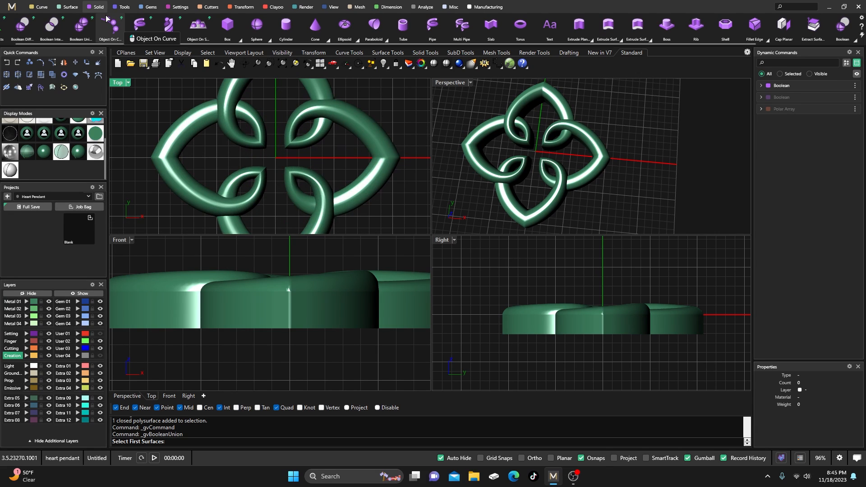
pyautogui.click(150, 8)
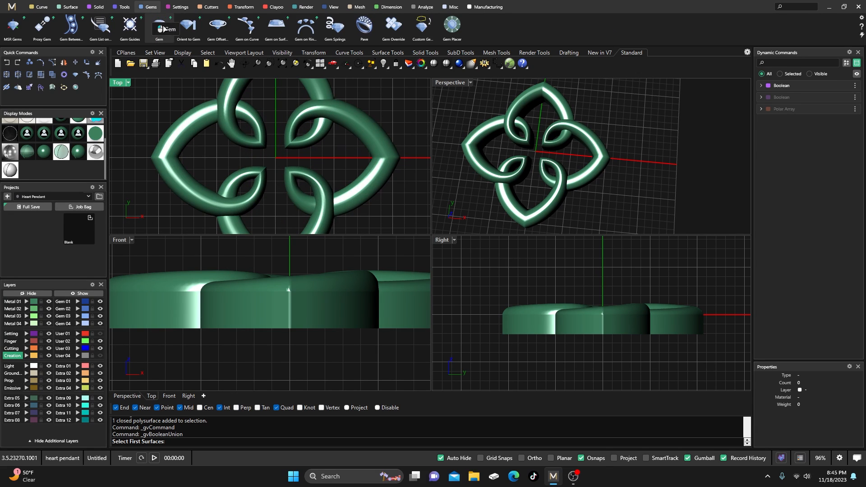
pyautogui.click(158, 26)
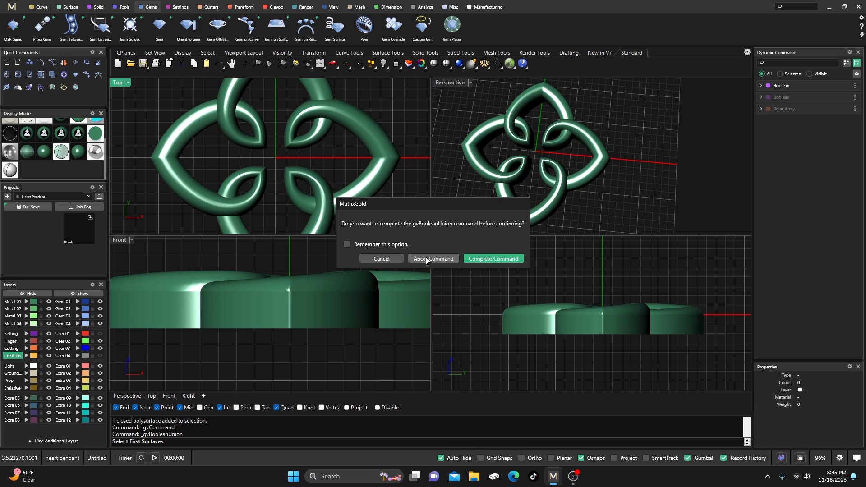
pyautogui.click(494, 259)
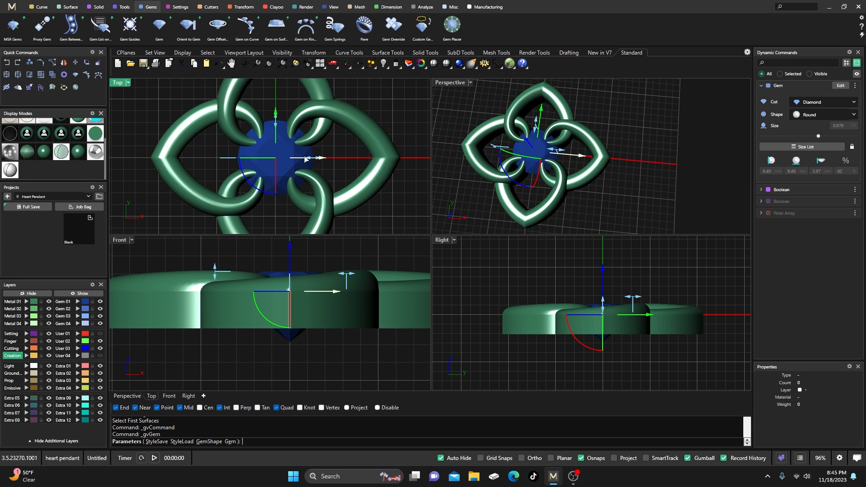
# Reduce the center diamond to 3.00 mm and raise it above the interlocking hearts
pyautogui.moveTo(315, 165); pyautogui.dragTo(294, 164)
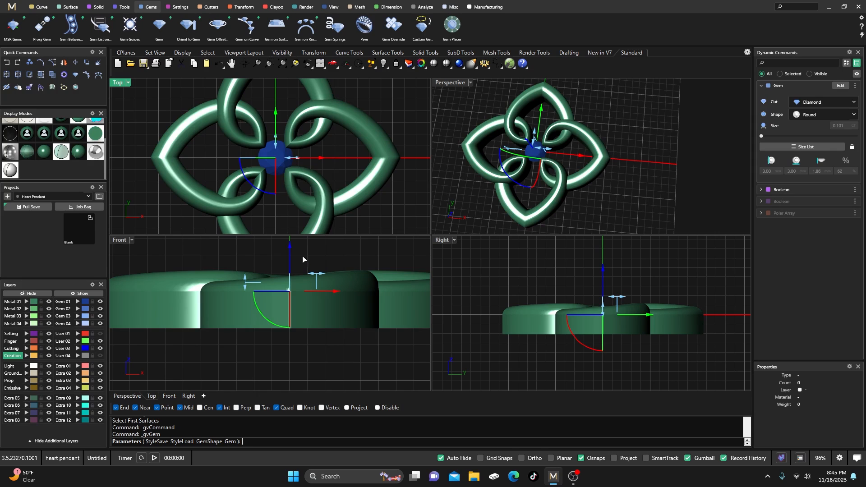
pyautogui.moveTo(302, 258); pyautogui.dragTo(294, 314, button='right')
pyautogui.moveTo(280, 303); pyautogui.dragTo(279, 275)
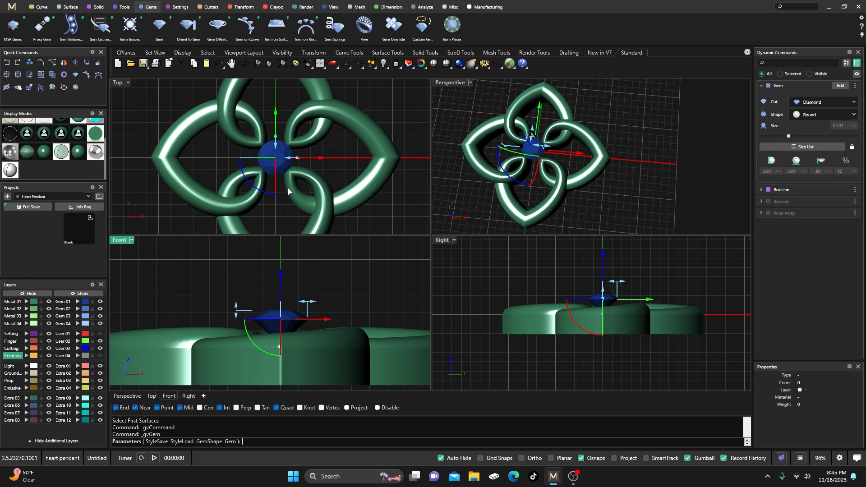
# Accept the center diamond and create a bezel setting around it
pyautogui.click(181, 8)
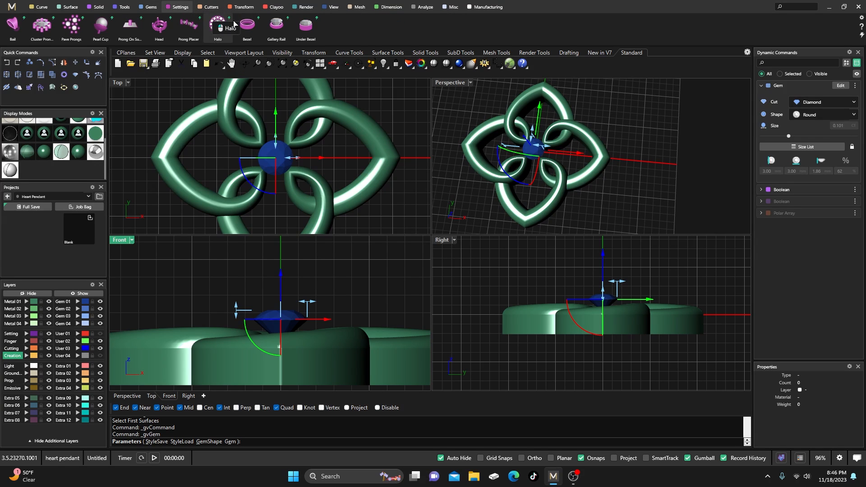
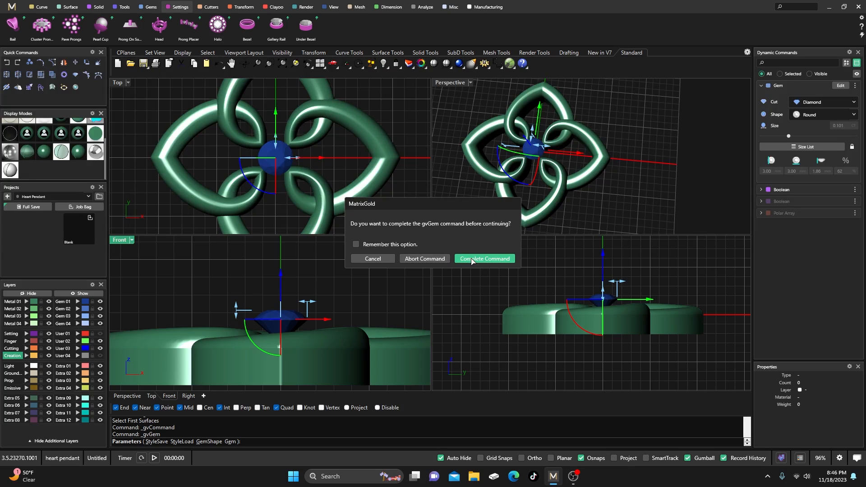
pyautogui.click(473, 259)
pyautogui.click(288, 317)
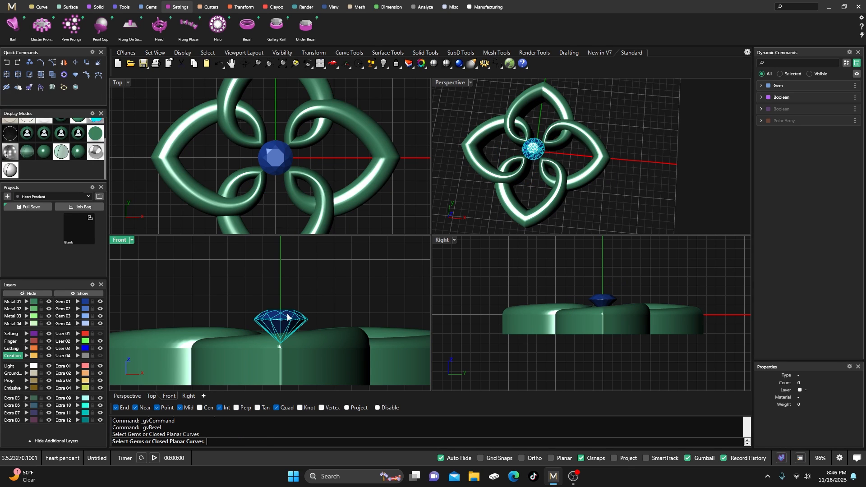
pyautogui.press('Return')
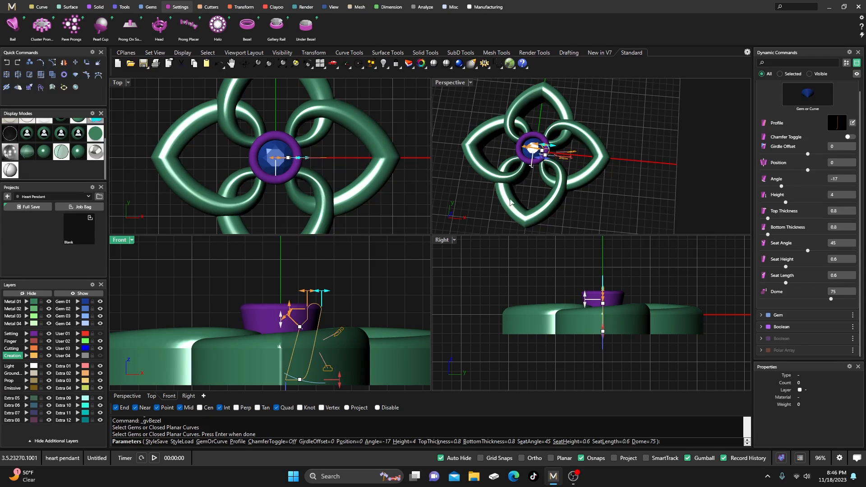
# Lower the center bezel to position -0.31, set its angle to -4, and accept the setting
pyautogui.moveTo(510, 200); pyautogui.dragTo(532, 115, button='right')
pyautogui.scroll(12, 532, 114)
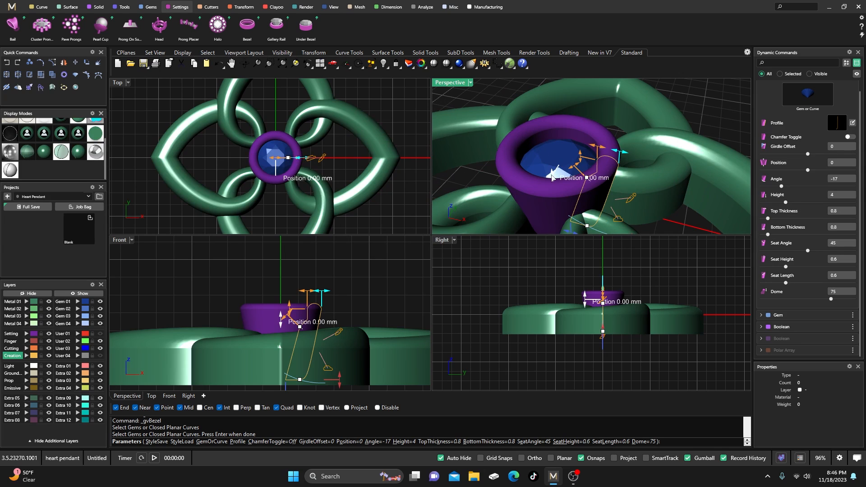
pyautogui.moveTo(552, 175); pyautogui.dragTo(552, 182)
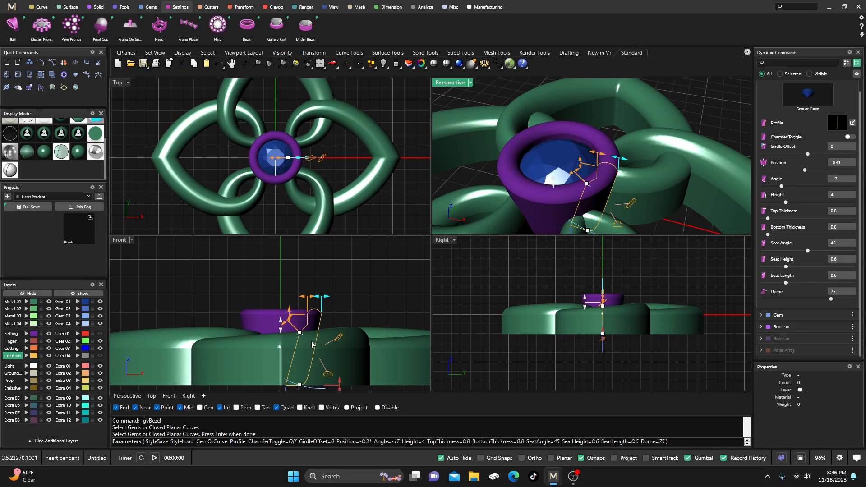
pyautogui.moveTo(301, 385); pyautogui.dragTo(318, 386)
pyautogui.moveTo(580, 369); pyautogui.dragTo(572, 296, button='right')
pyautogui.moveTo(552, 186); pyautogui.dragTo(548, 204, button='right')
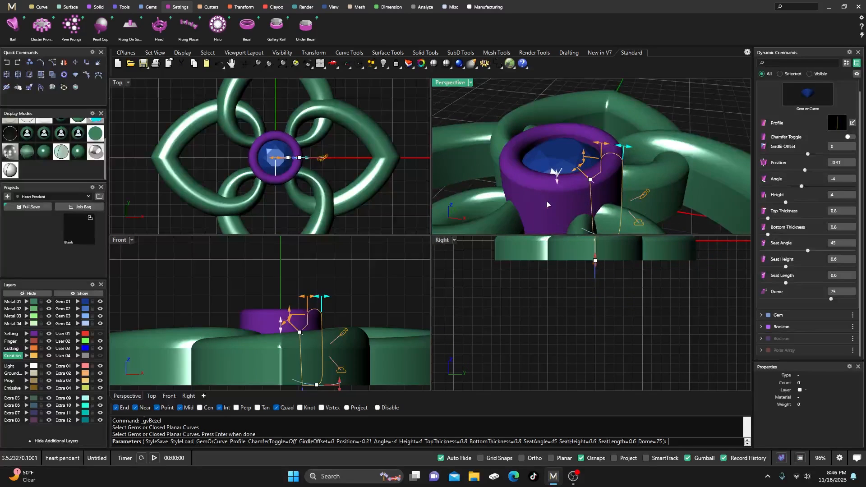
pyautogui.moveTo(546, 299); pyautogui.dragTo(564, 355, button='right')
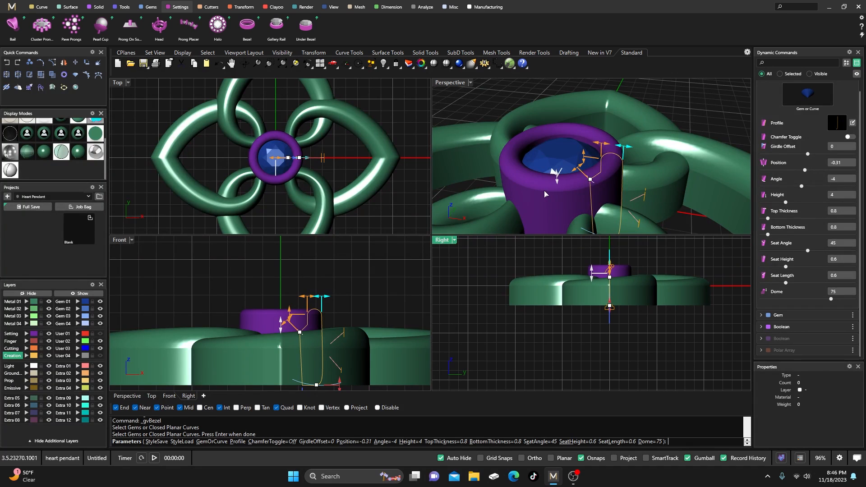
pyautogui.moveTo(340, 387)
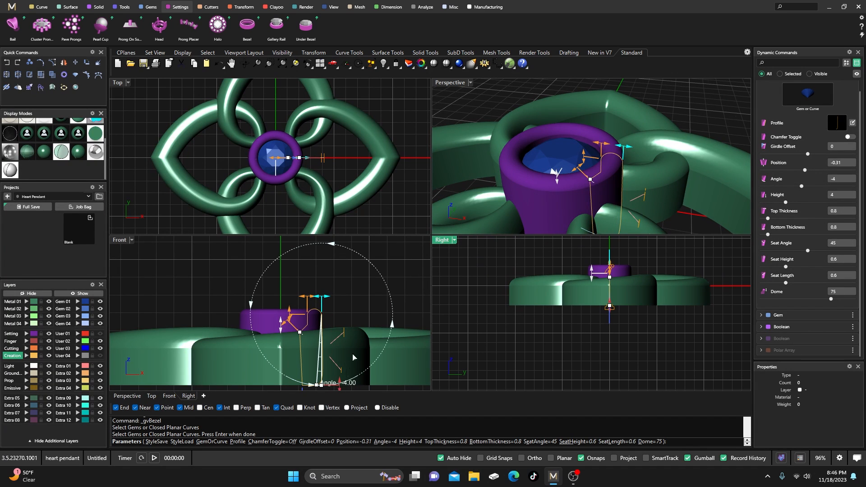
pyautogui.moveTo(517, 182); pyautogui.dragTo(530, 198, button='right')
pyautogui.press('Return')
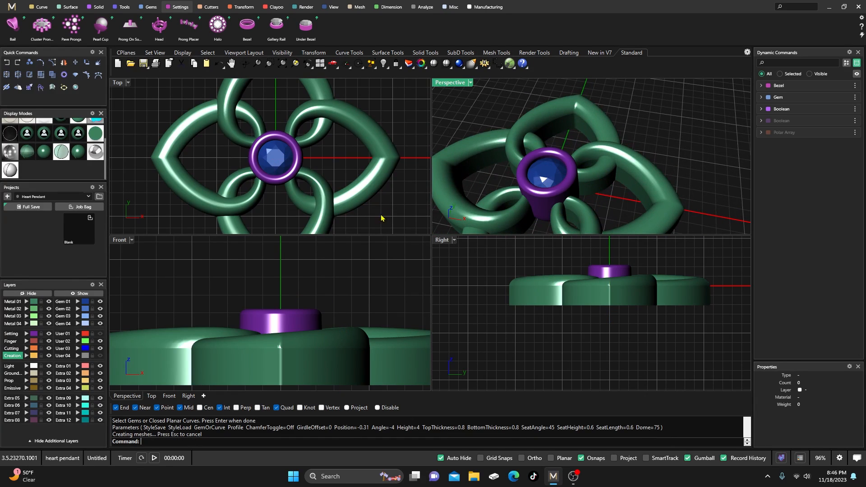
# Add a second round diamond, reduce it to 1.40 mm, and shift it from the center toward the upper heart
pyautogui.scroll(-6, 308, 197)
pyautogui.moveTo(308, 195); pyautogui.dragTo(289, 195, button='right')
pyautogui.scroll(4, 262, 181)
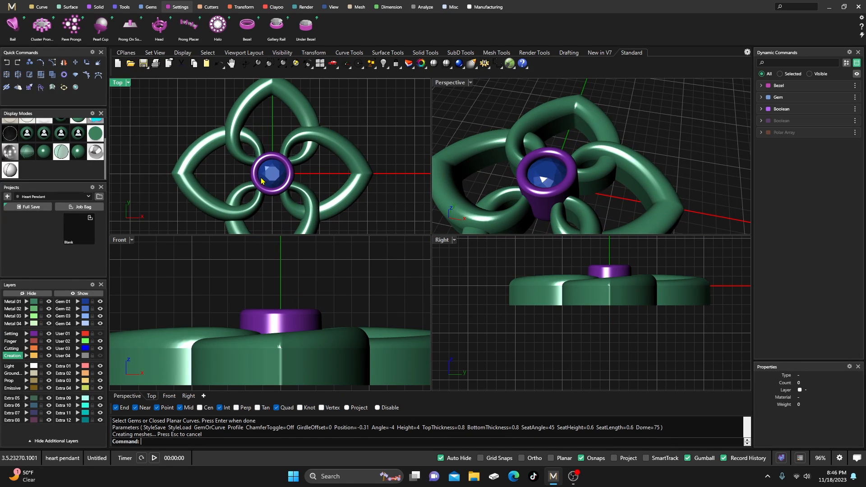
pyautogui.click(150, 7)
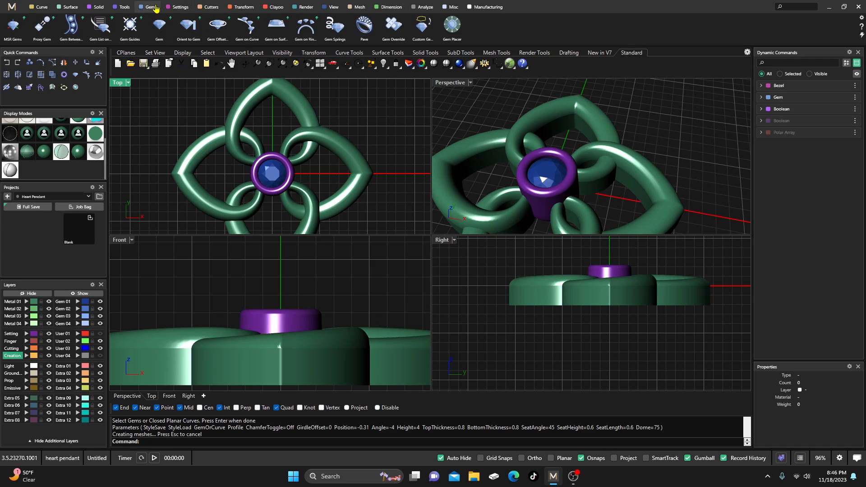
pyautogui.click(159, 26)
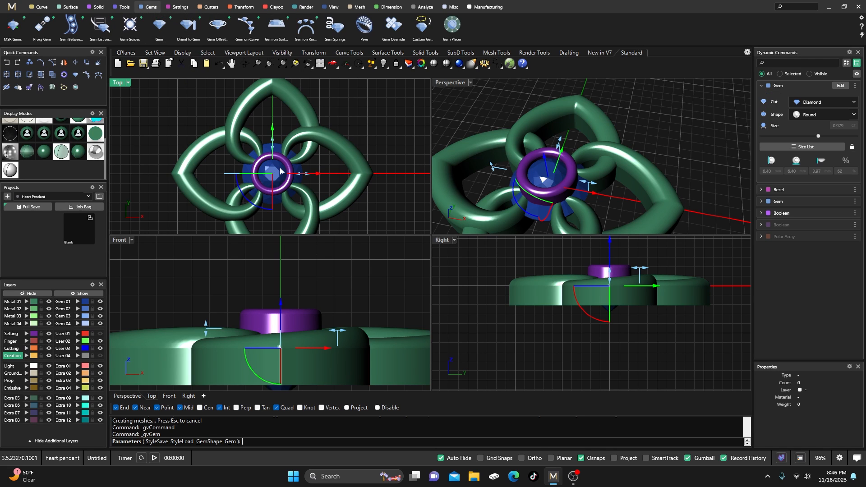
pyautogui.moveTo(296, 180); pyautogui.dragTo(285, 174)
pyautogui.moveTo(272, 138); pyautogui.dragTo(273, 116)
# Move the small diamond into the opening where the upper and right hearts overlap
pyautogui.scroll(4, 278, 146)
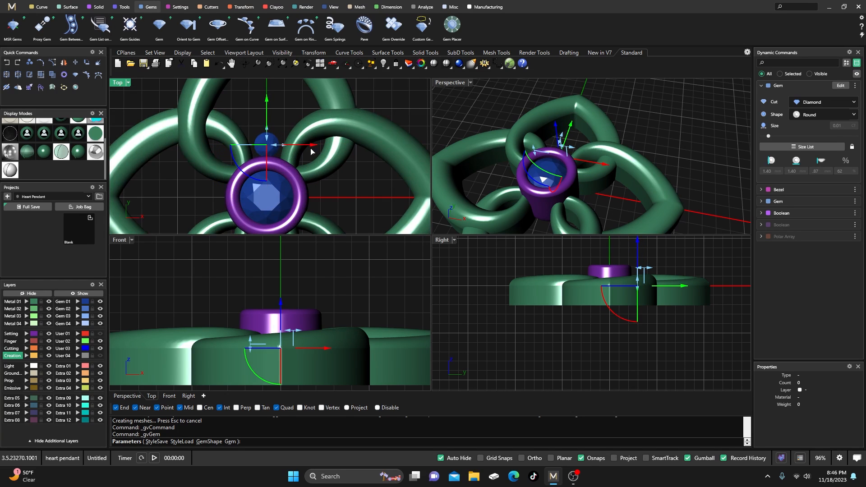
pyautogui.moveTo(314, 149); pyautogui.dragTo(363, 149)
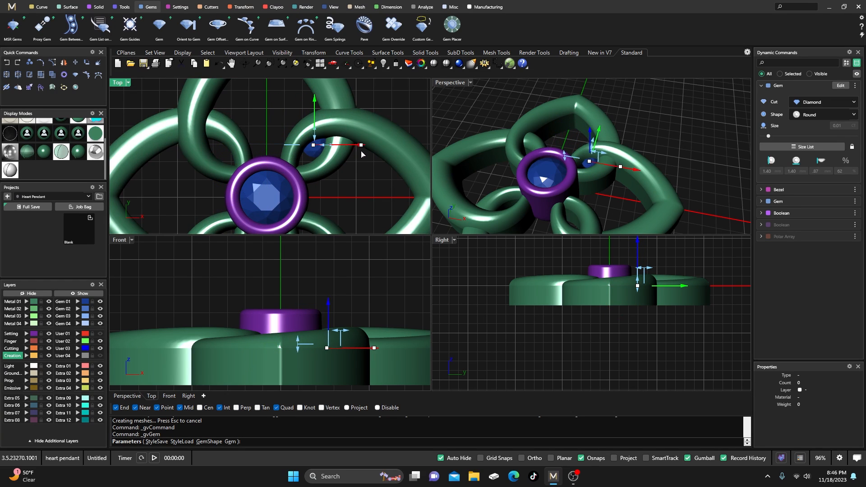
pyautogui.moveTo(315, 99); pyautogui.dragTo(314, 107)
pyautogui.moveTo(360, 155); pyautogui.dragTo(360, 155)
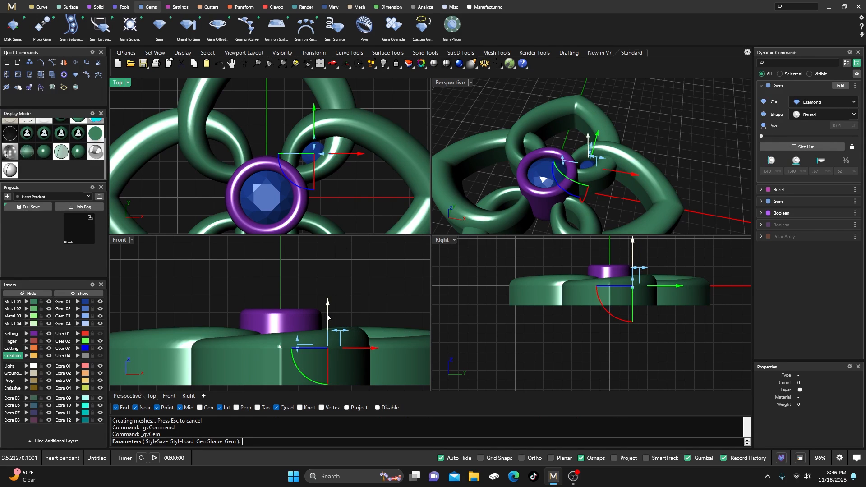
# Raise the small diamond slightly within the overlap opening and check its seating from several angles
pyautogui.moveTo(535, 217); pyautogui.dragTo(593, 194, button='right')
pyautogui.scroll(8, 591, 171)
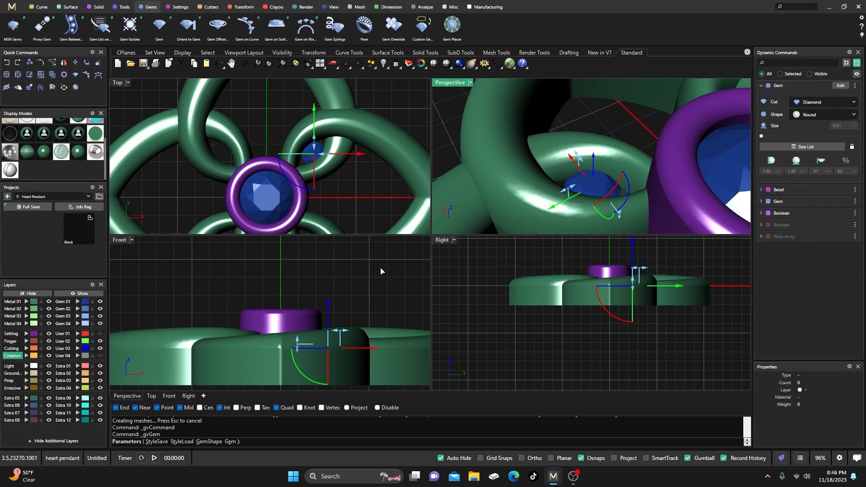
pyautogui.moveTo(327, 310); pyautogui.dragTo(333, 305)
pyautogui.moveTo(473, 190); pyautogui.dragTo(612, 165, button='right')
pyautogui.scroll(-2, 541, 201)
pyautogui.scroll(4, 591, 198)
pyautogui.scroll(-3, 613, 165)
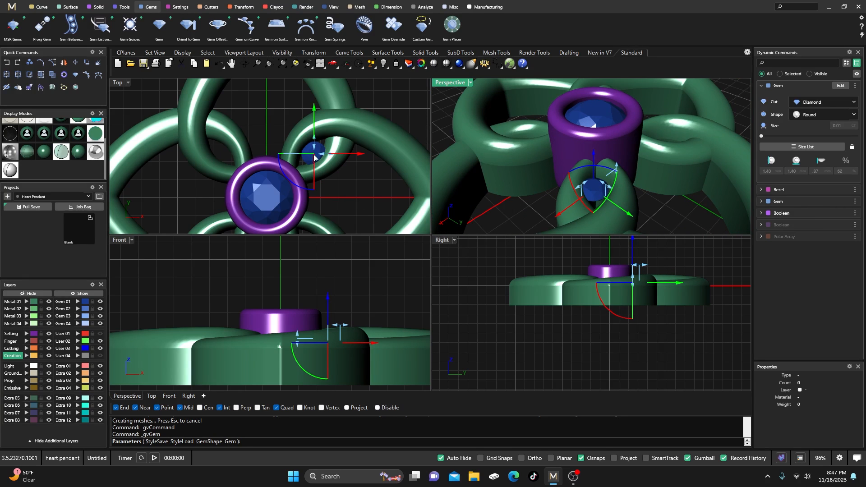
# Resize the small diamond to 1.20 mm and nudge it to fit inside the overlap opening
pyautogui.scroll(5, 315, 157)
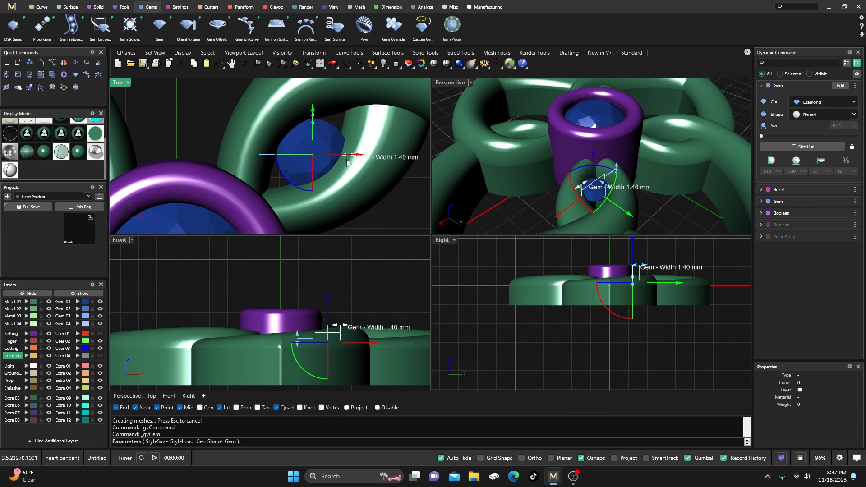
pyautogui.moveTo(346, 160); pyautogui.dragTo(358, 157)
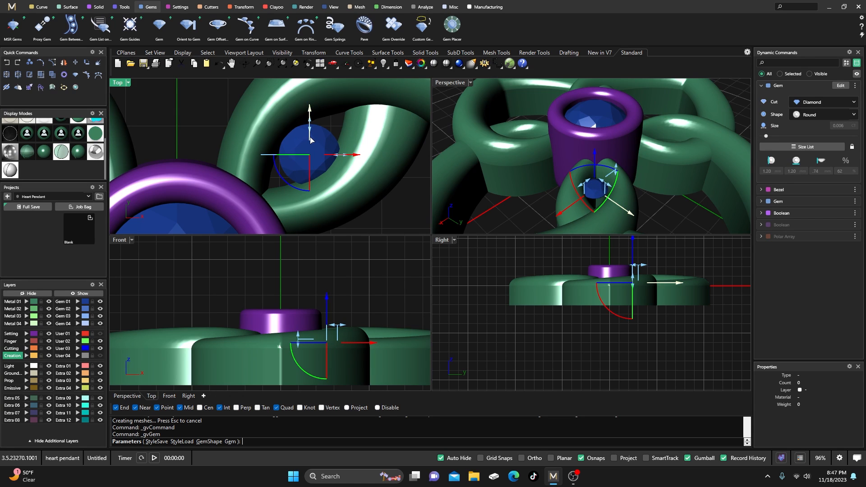
# Adjust the small round gem's position inside the overlapping loop opening beside the bezel and finish placing the gem
pyautogui.moveTo(310, 140); pyautogui.dragTo(310, 133)
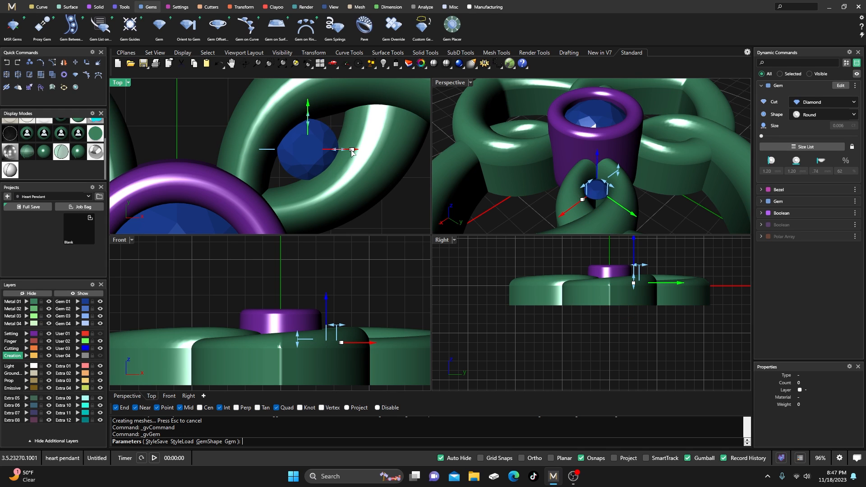
pyautogui.scroll(-2, 294, 184)
pyautogui.moveTo(299, 179); pyautogui.dragTo(300, 166, button='right')
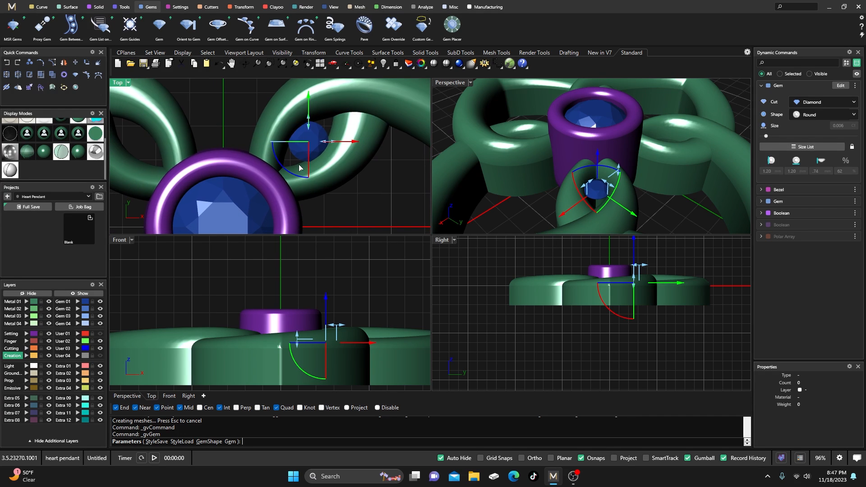
pyautogui.press('Escape')
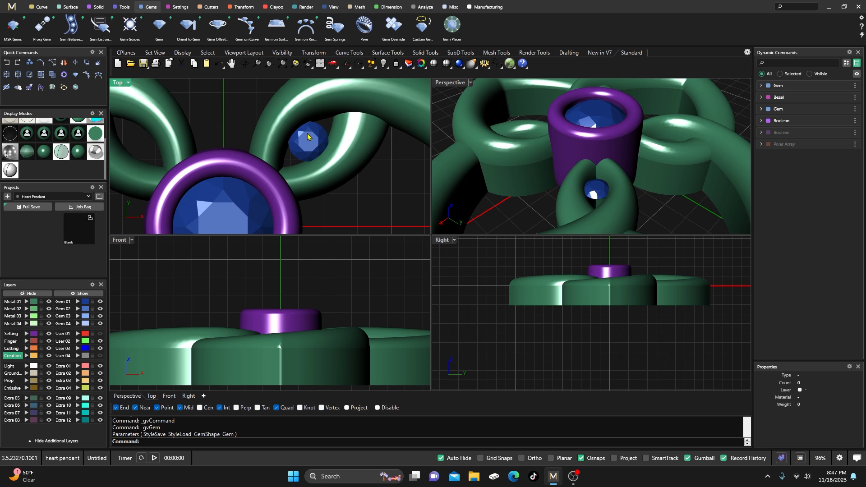
pyautogui.click(308, 137)
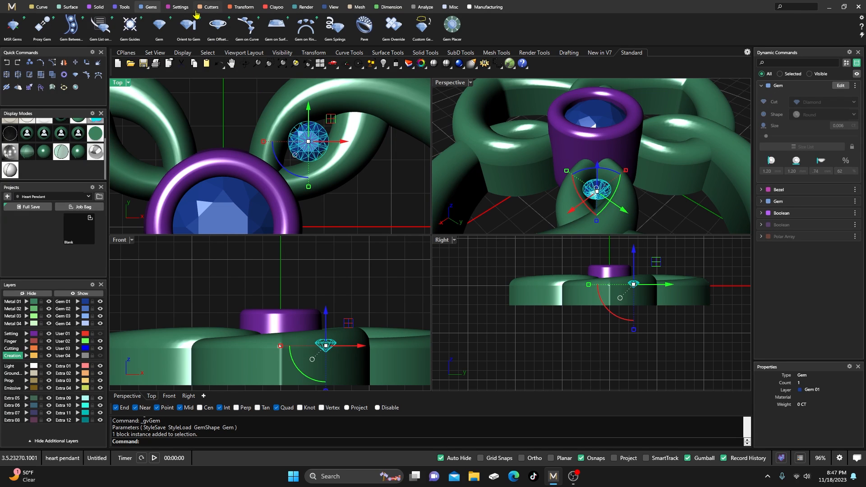
pyautogui.click(180, 8)
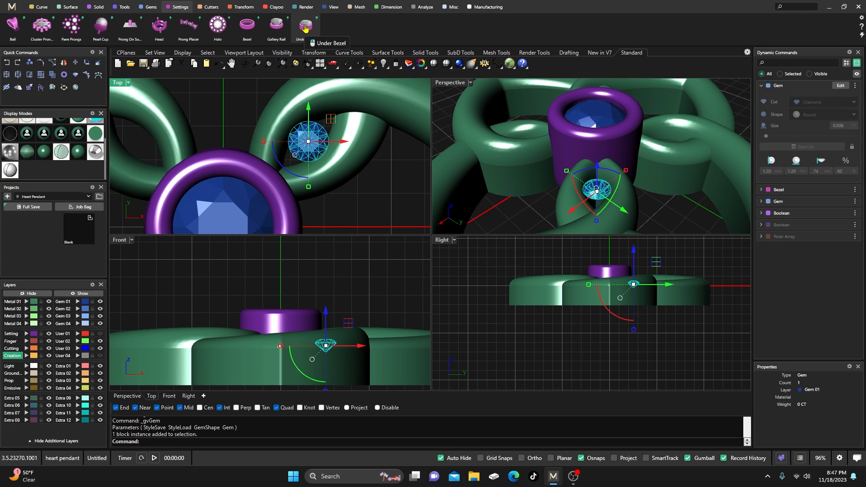
pyautogui.click(363, 201)
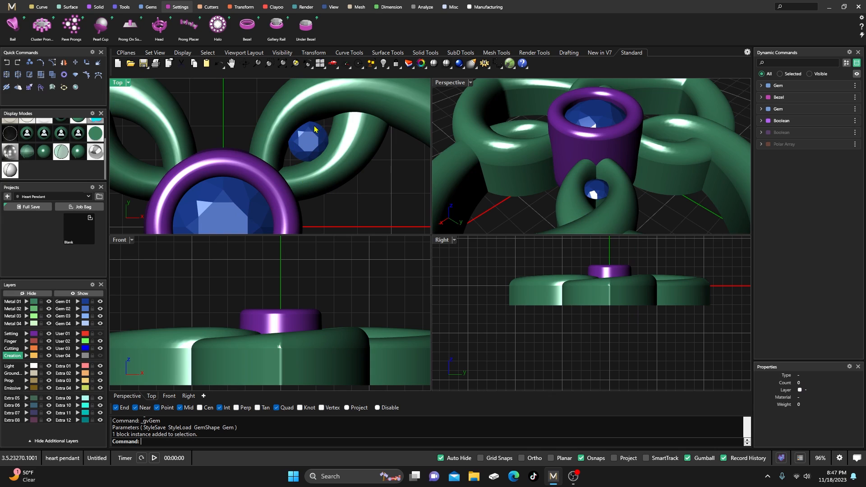
pyautogui.moveTo(332, 184); pyautogui.dragTo(360, 183, button='right')
# Polar array the small round gem around the center bezel with 4 objects over 360 degrees and plane axis FlattenZAxis
pyautogui.click(324, 140)
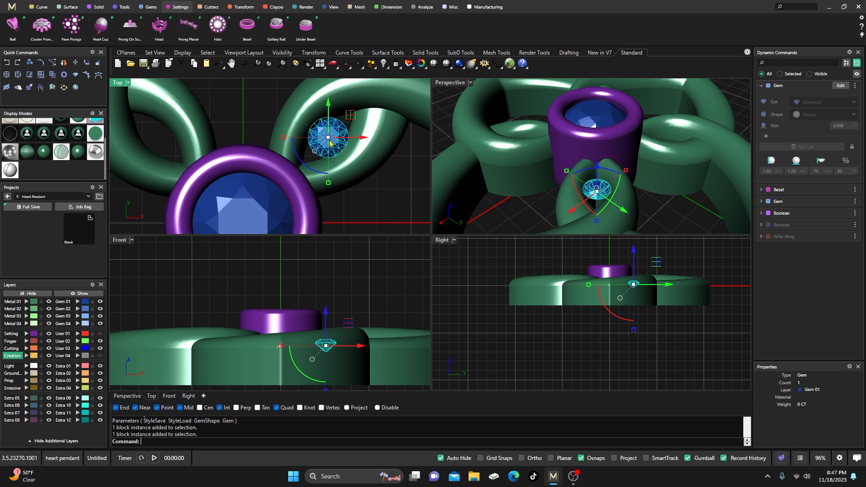
pyautogui.click(246, 8)
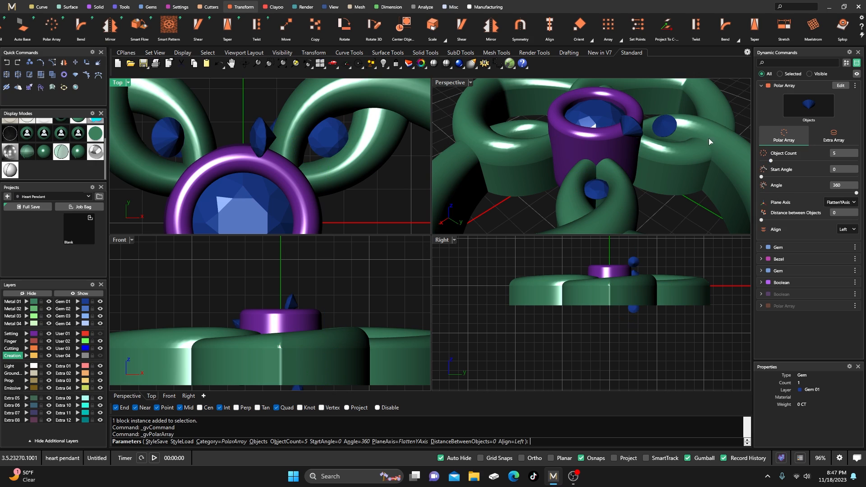
pyautogui.moveTo(774, 163); pyautogui.dragTo(772, 163)
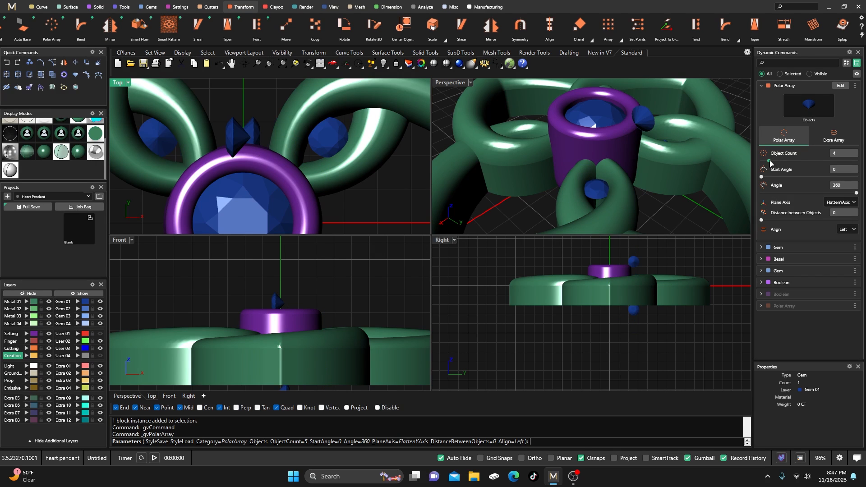
pyautogui.click(842, 203)
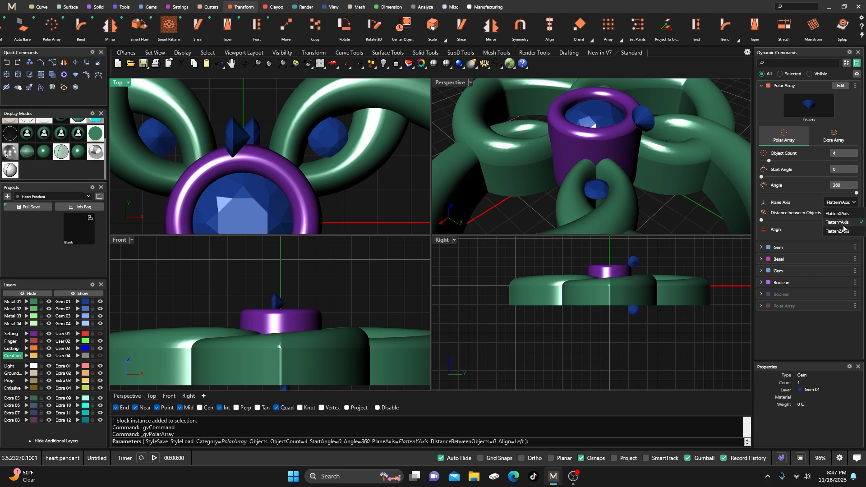
pyautogui.click(841, 232)
pyautogui.moveTo(394, 205); pyautogui.dragTo(333, 177, button='right')
pyautogui.scroll(-3, 348, 131)
pyautogui.press('Return')
pyautogui.click(311, 119)
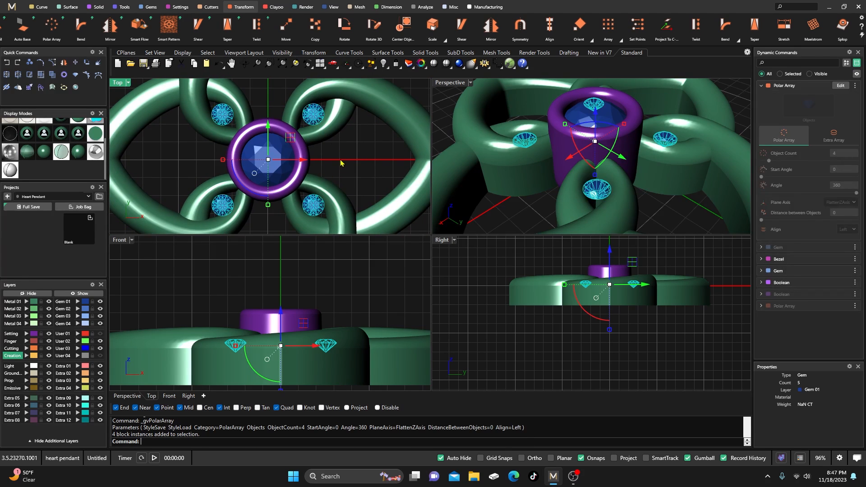
pyautogui.press('Escape')
# Switch the viewports to the wireframe display mode with the full pendant outline in the top view
pyautogui.scroll(-8, 361, 170)
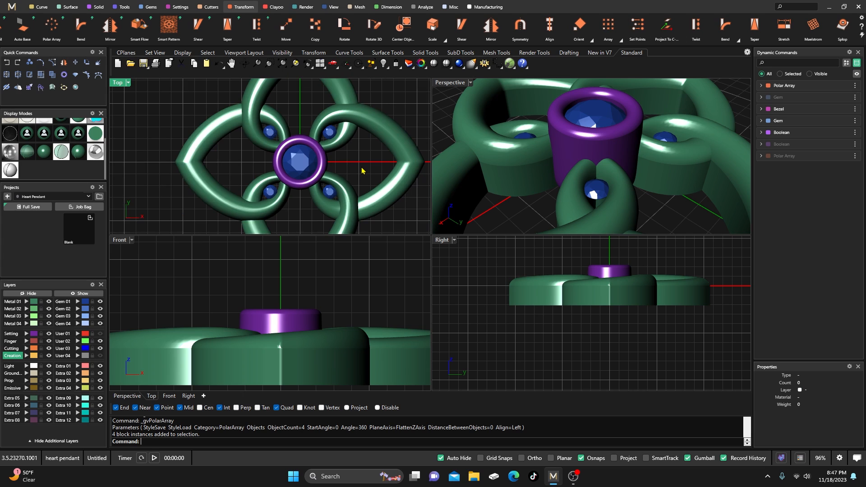
pyautogui.moveTo(342, 176); pyautogui.dragTo(292, 178, button='right')
pyautogui.scroll(-4, 287, 168)
pyautogui.scroll(4, 275, 156)
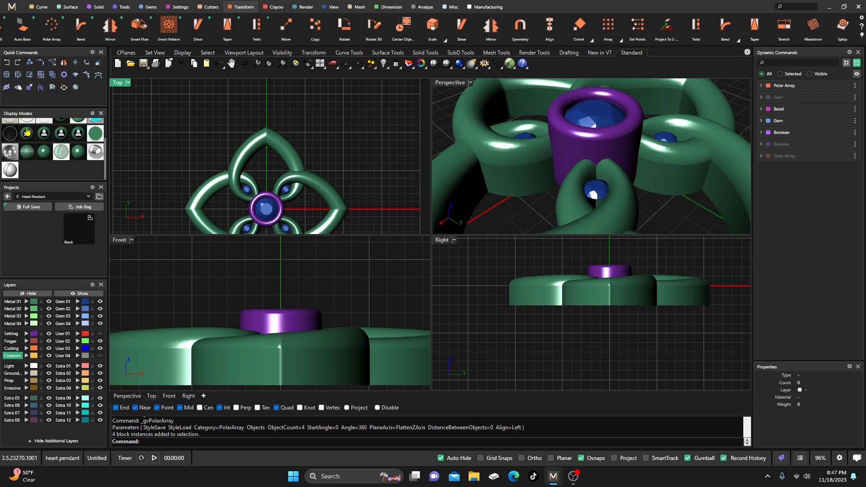
pyautogui.scroll(2, 28, 133)
pyautogui.click(9, 127)
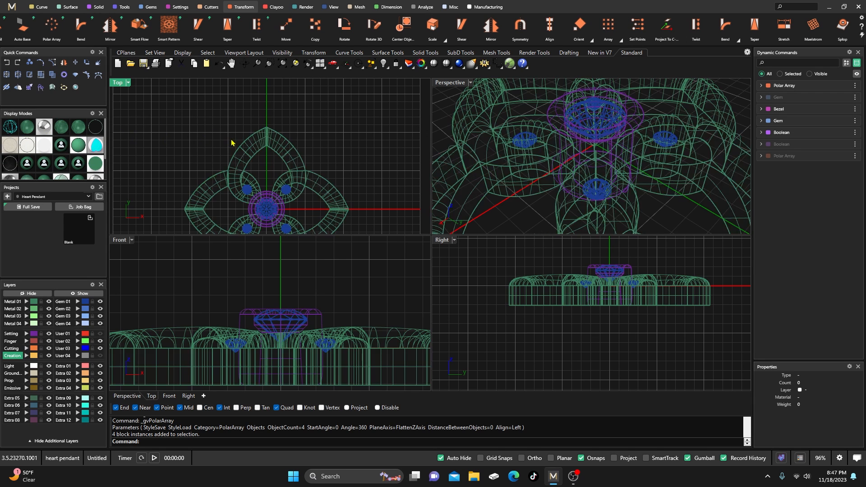
# Draw a diagonal line about 9.9 mm long between two adjacent heart tips in the top view, with object snaps disabled and 0.1 grid snaps on
pyautogui.click(40, 7)
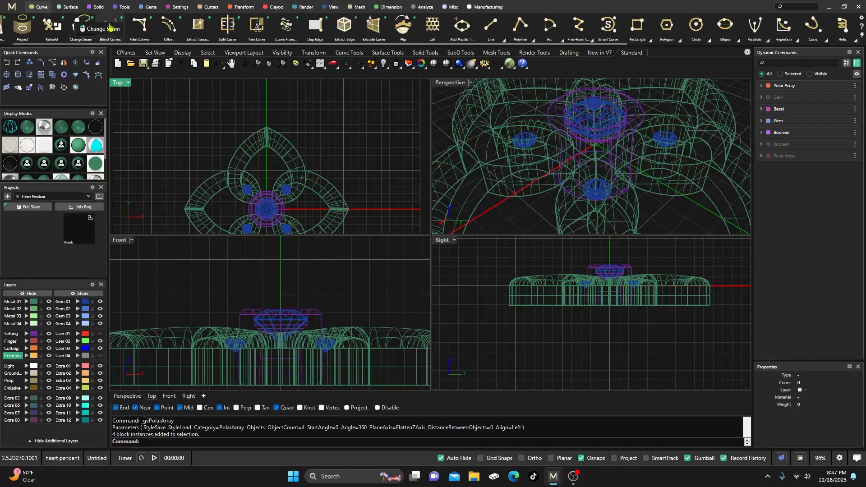
pyautogui.click(491, 24)
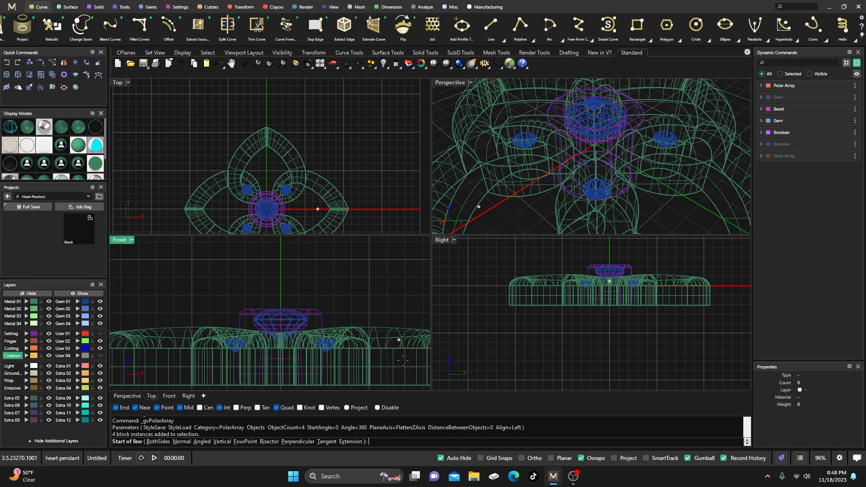
pyautogui.click(378, 409)
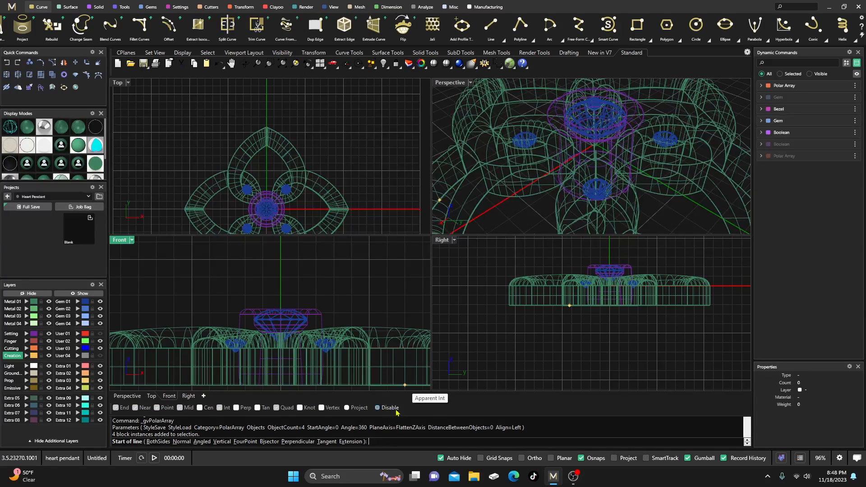
pyautogui.click(481, 459)
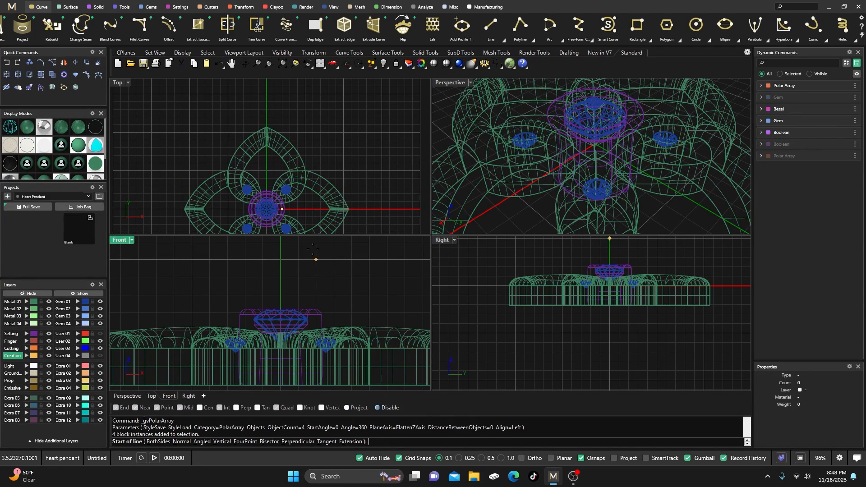
pyautogui.scroll(4, 289, 182)
pyautogui.moveTo(290, 143); pyautogui.dragTo(275, 168, button='right')
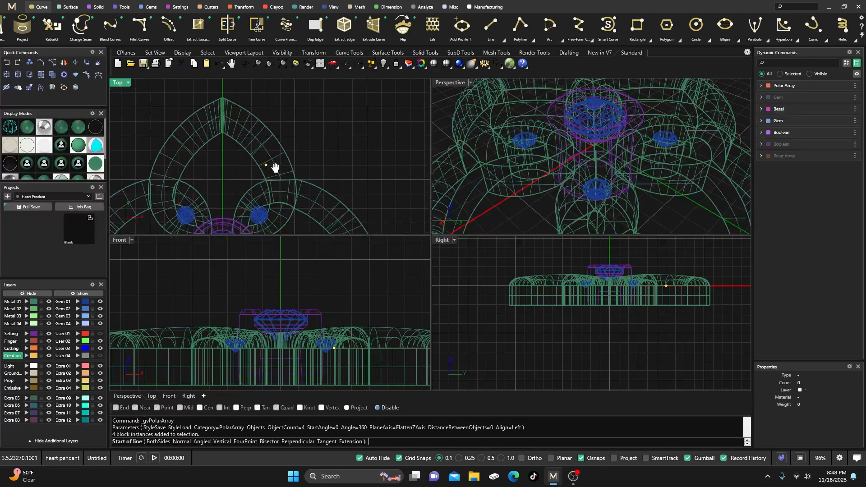
pyautogui.click(251, 124)
pyautogui.scroll(-3, 263, 125)
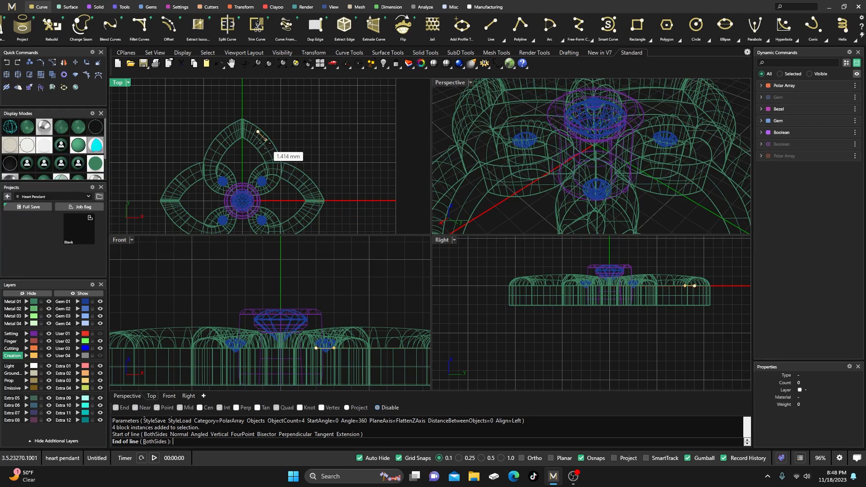
pyautogui.scroll(2, 324, 176)
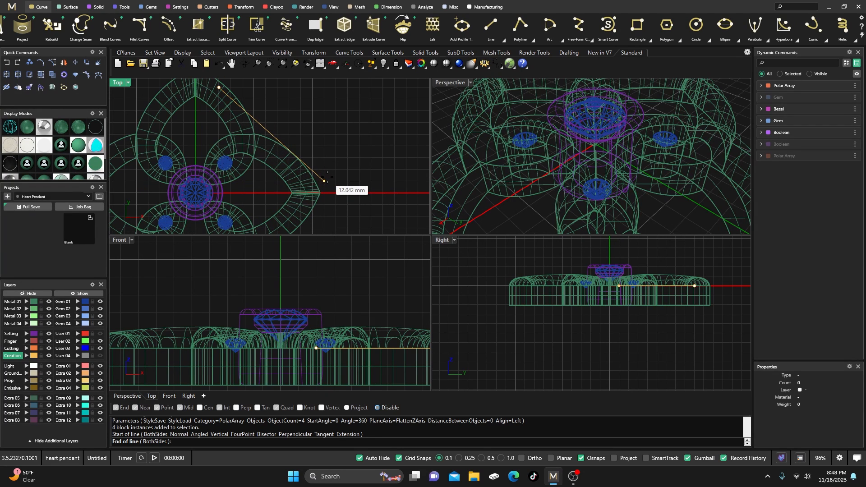
pyautogui.moveTo(327, 176); pyautogui.dragTo(342, 198, button='right')
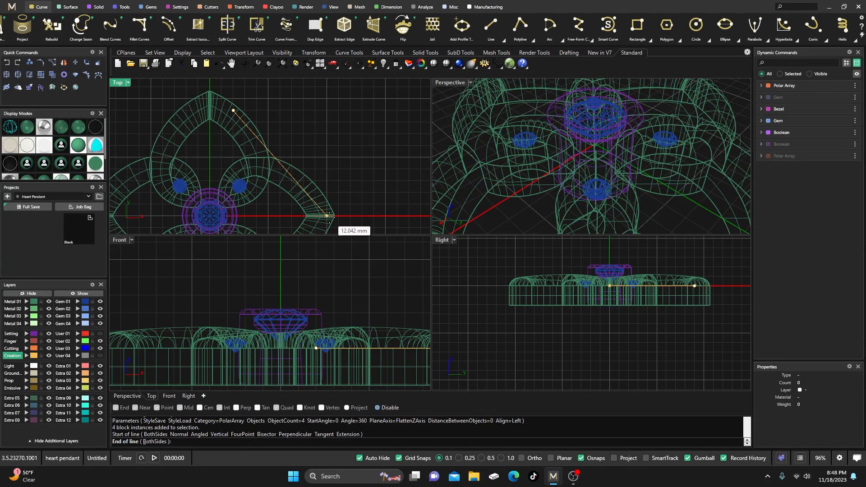
pyautogui.click(314, 193)
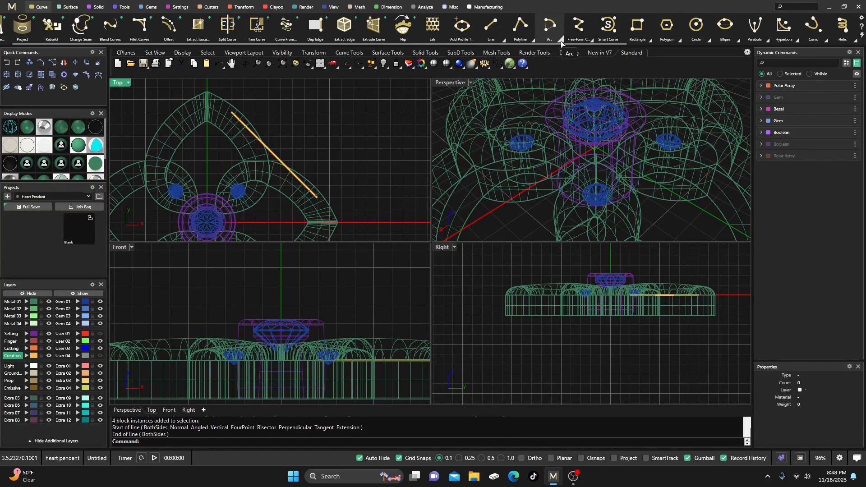
# Turn object snaps back on and draw a start-end-direction arc from the diagonal line's upper end to its midpoint, bulging outward
pyautogui.click(561, 40)
pyautogui.click(556, 77)
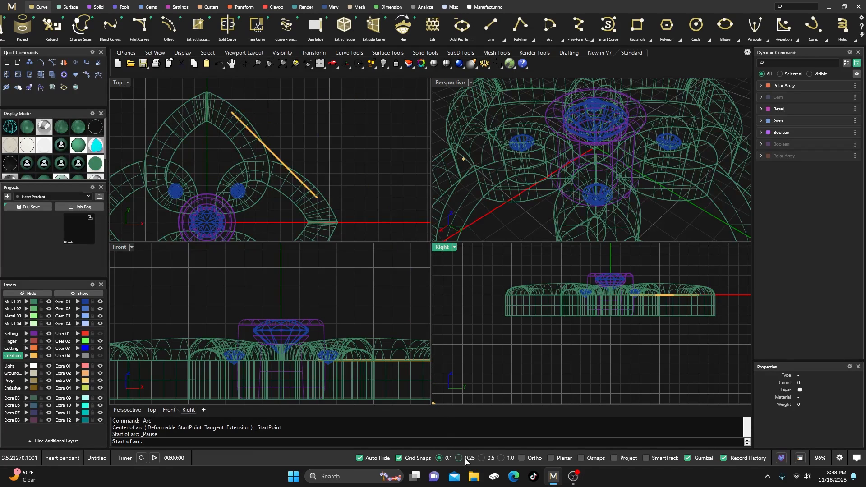
pyautogui.click(581, 459)
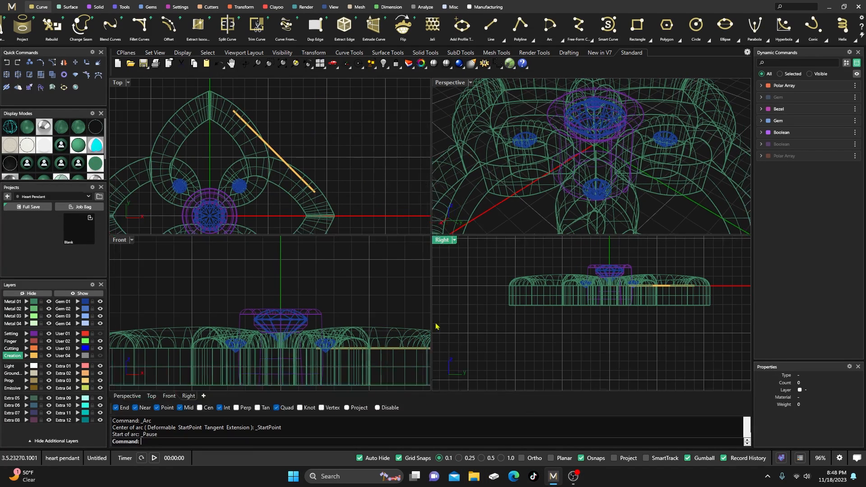
pyautogui.press('Escape')
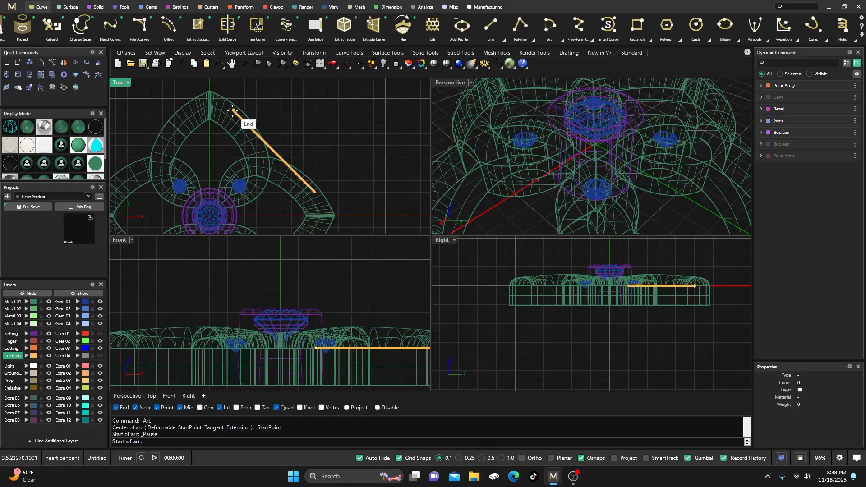
pyautogui.click(233, 110)
pyautogui.click(273, 149)
pyautogui.press('d')
pyautogui.press('Return')
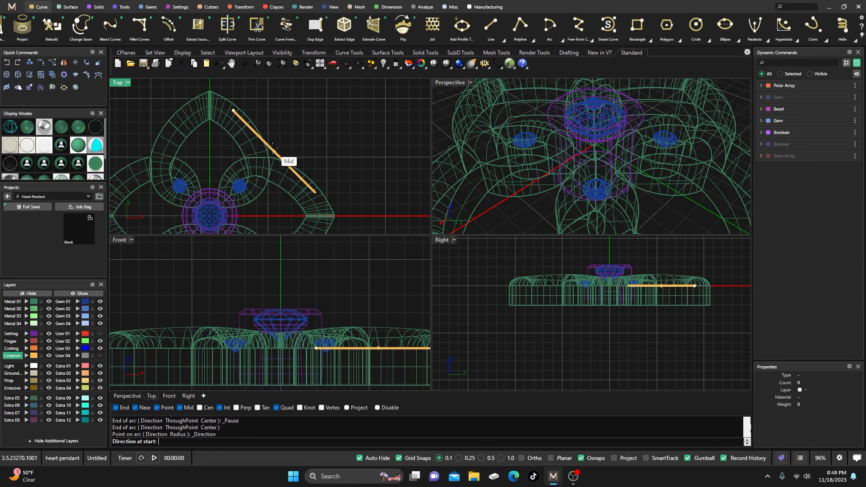
pyautogui.moveTo(330, 104); pyautogui.dragTo(333, 146, button='right')
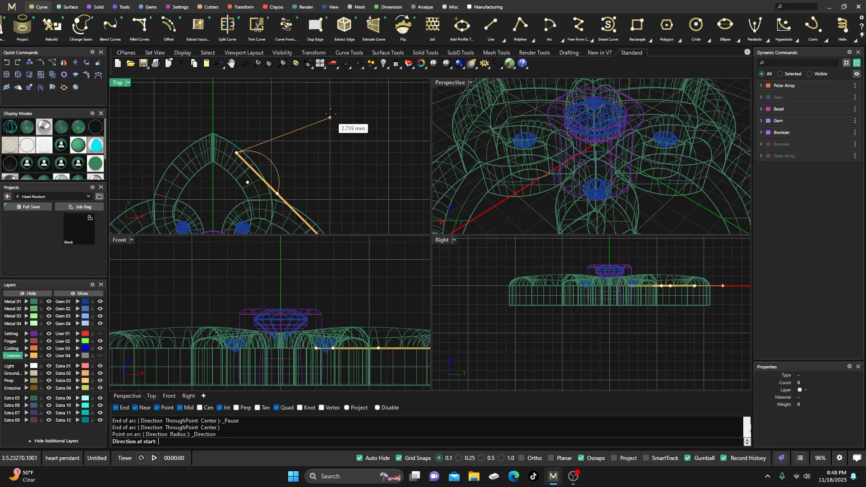
pyautogui.click(335, 109)
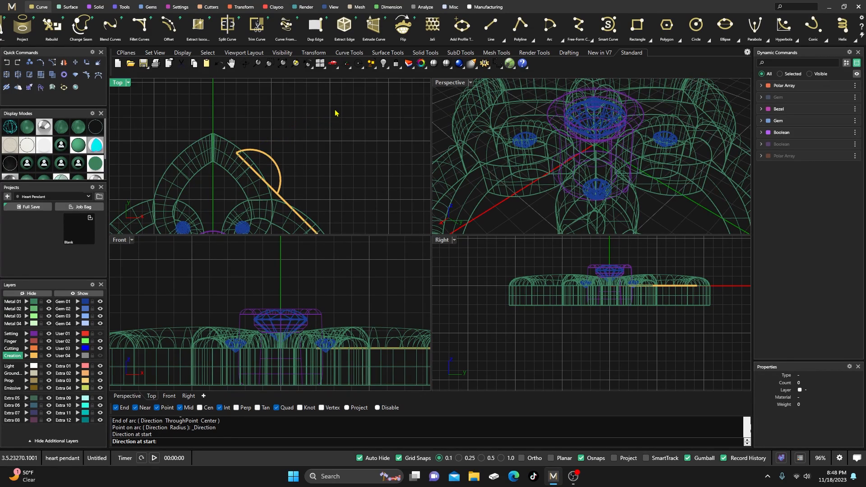
# Draw a second, matching outward arc from the diagonal line's lower end to its midpoint
pyautogui.moveTo(292, 170); pyautogui.dragTo(282, 124, button='right')
pyautogui.rightClick(302, 132)
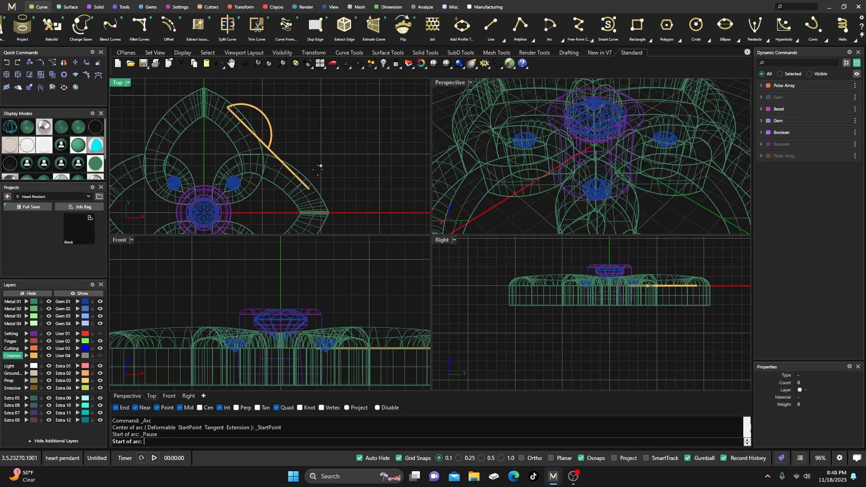
pyautogui.click(309, 188)
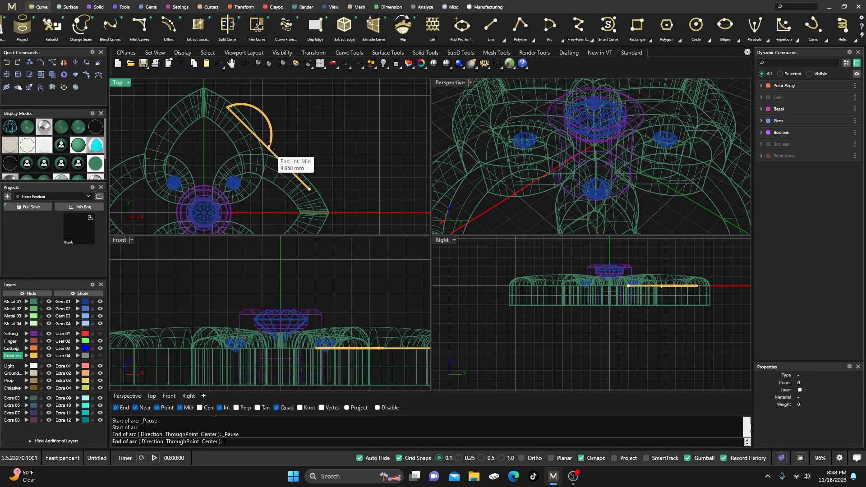
pyautogui.click(270, 149)
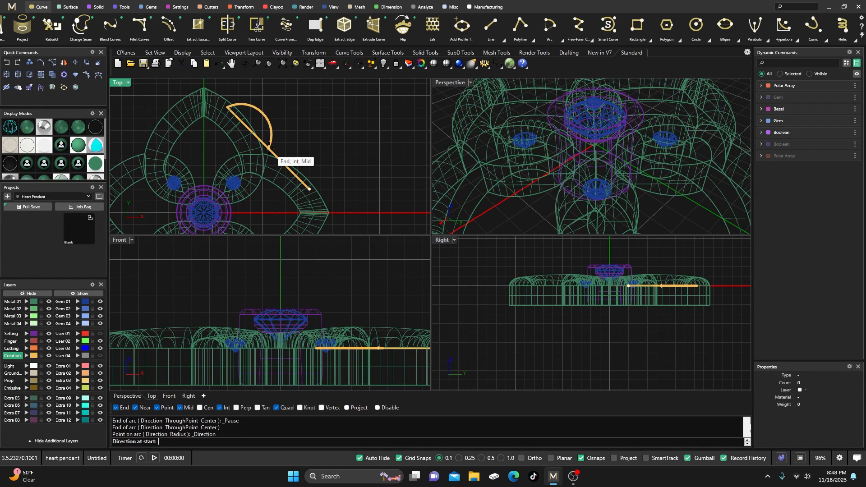
pyautogui.click(361, 120)
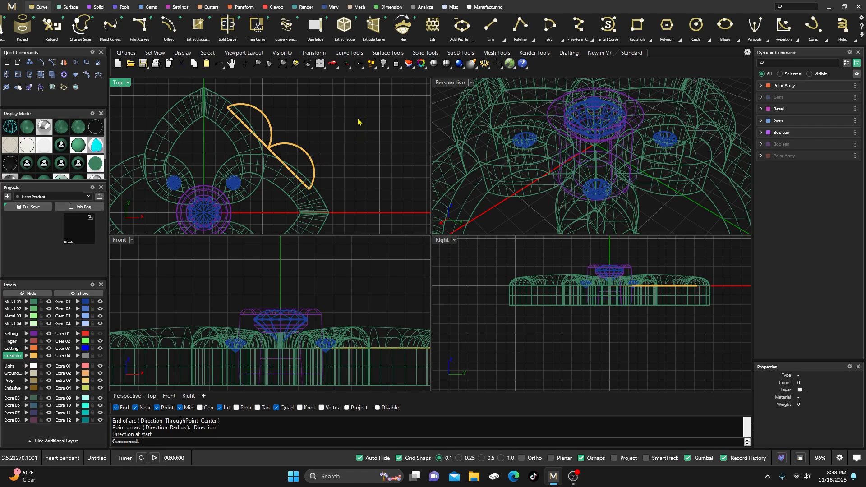
# Delete the diagonal construction line beneath the two arcs
pyautogui.scroll(2, 270, 157)
pyautogui.click(276, 159)
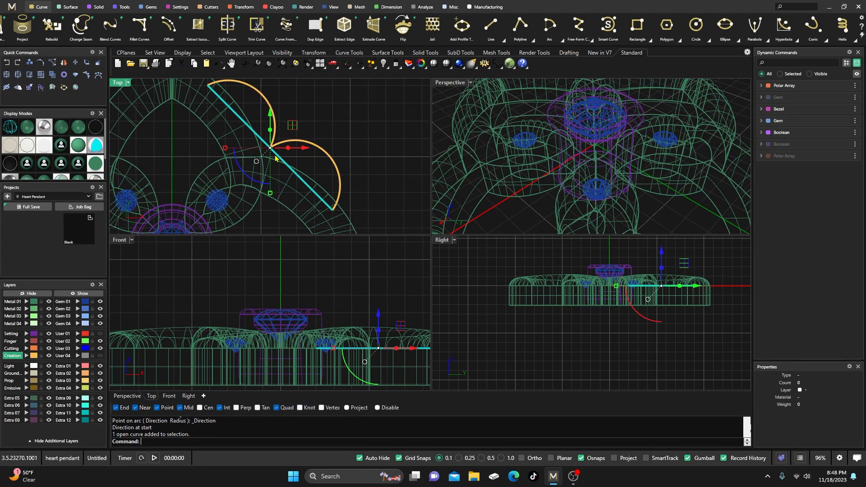
pyautogui.press('Delete')
pyautogui.moveTo(295, 160); pyautogui.dragTo(298, 168, button='right')
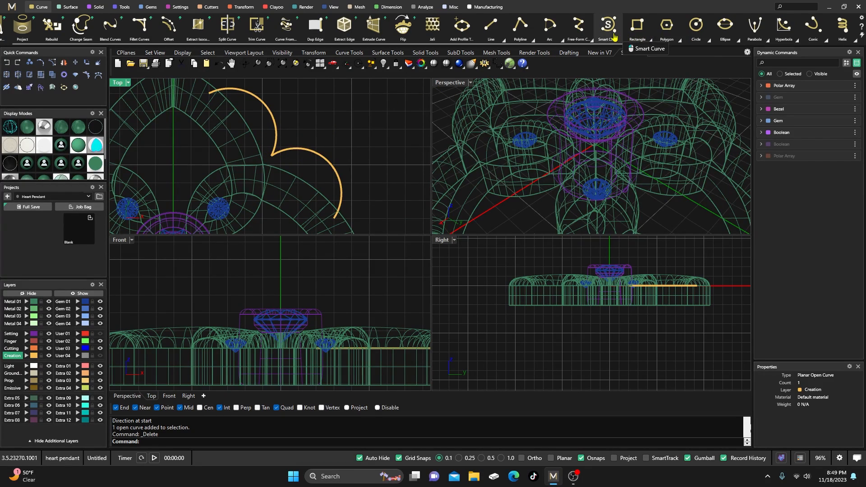
# Fillet the corner between the two outward arcs with a 0.2 radius, joining and trimming them into one curve
pyautogui.scroll(2, 689, 32)
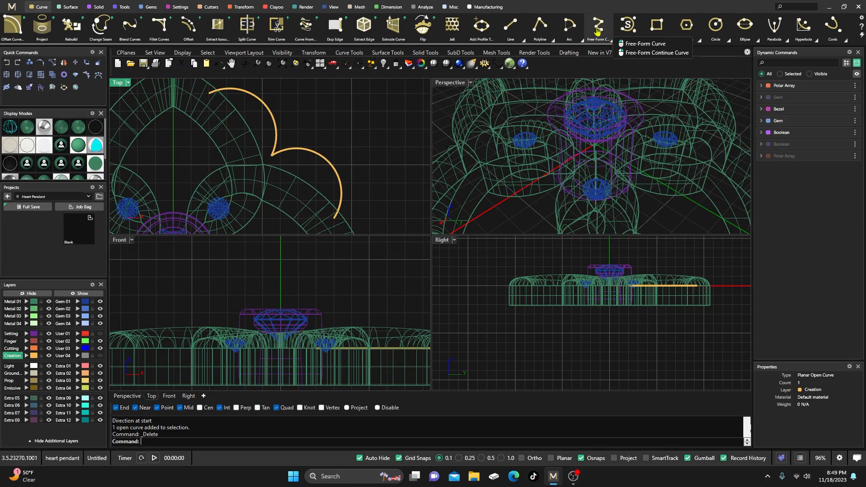
pyautogui.scroll(-10, 589, 31)
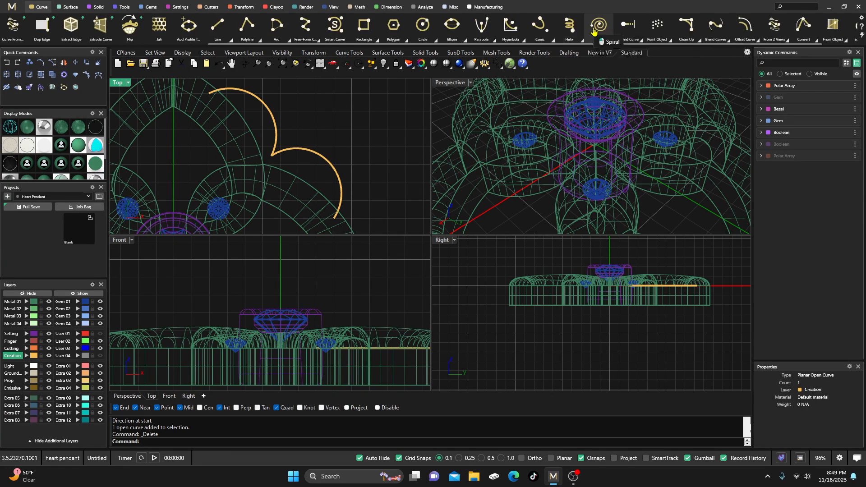
pyautogui.click(698, 39)
pyautogui.click(697, 52)
pyautogui.scroll(5, 284, 159)
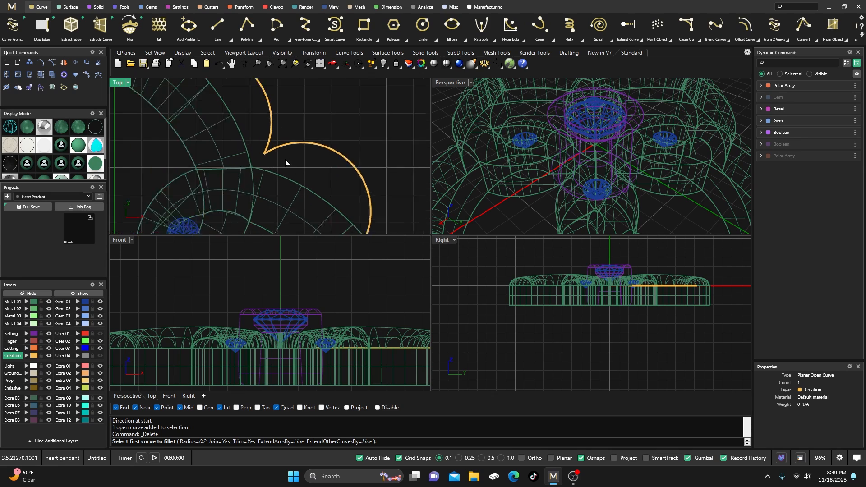
pyautogui.click(271, 152)
pyautogui.click(264, 147)
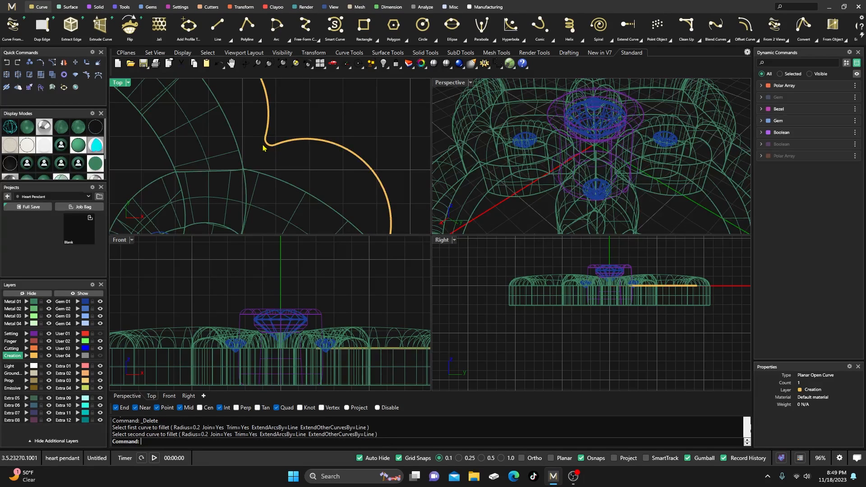
# Offset the joined scalloped curve outward by 1.3 in the top view
pyautogui.scroll(-5, 276, 165)
pyautogui.click(285, 158)
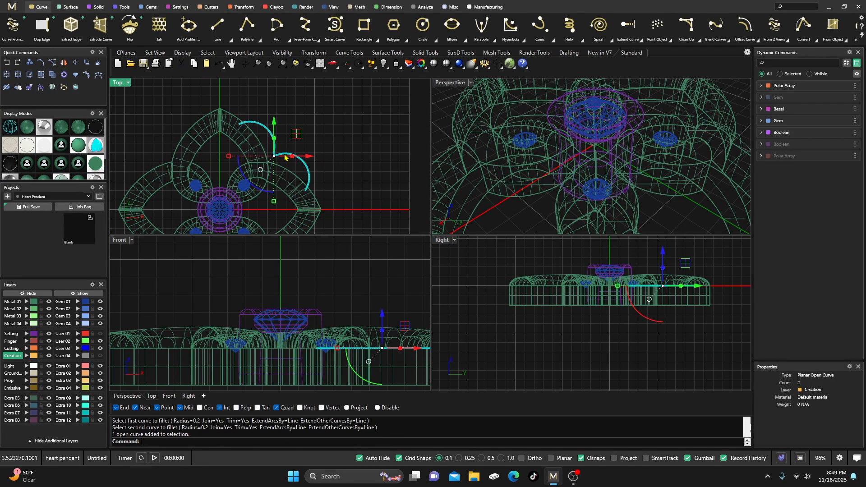
pyautogui.click(746, 25)
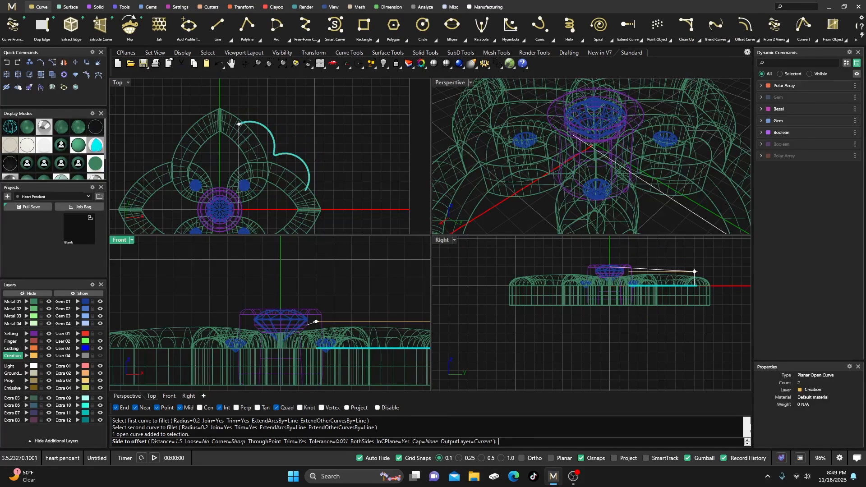
pyautogui.click(162, 442)
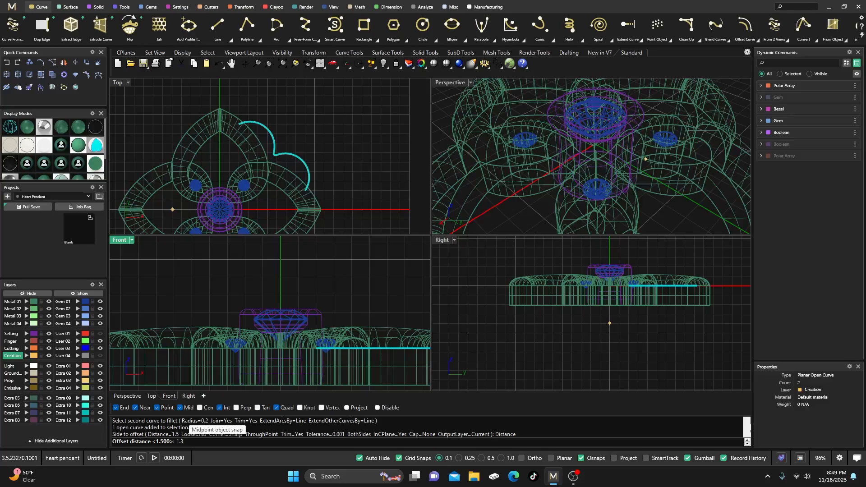
pyautogui.press('Return')
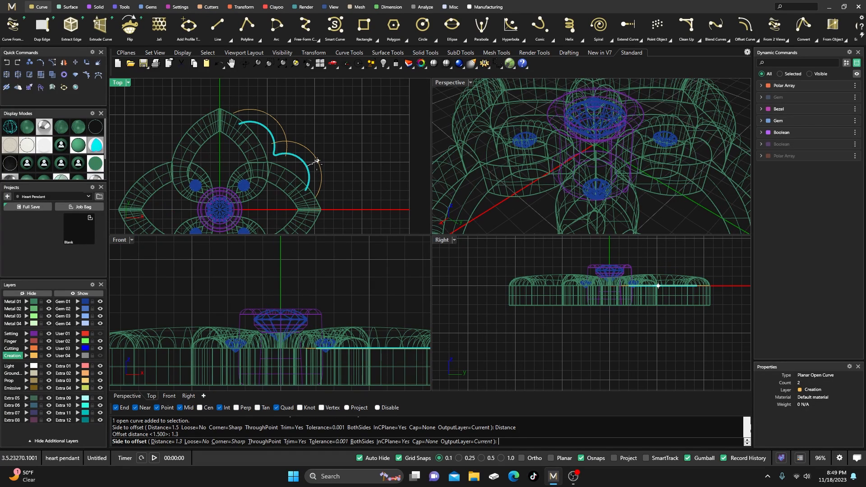
pyautogui.click(317, 162)
pyautogui.press('Escape')
pyautogui.scroll(5, 311, 135)
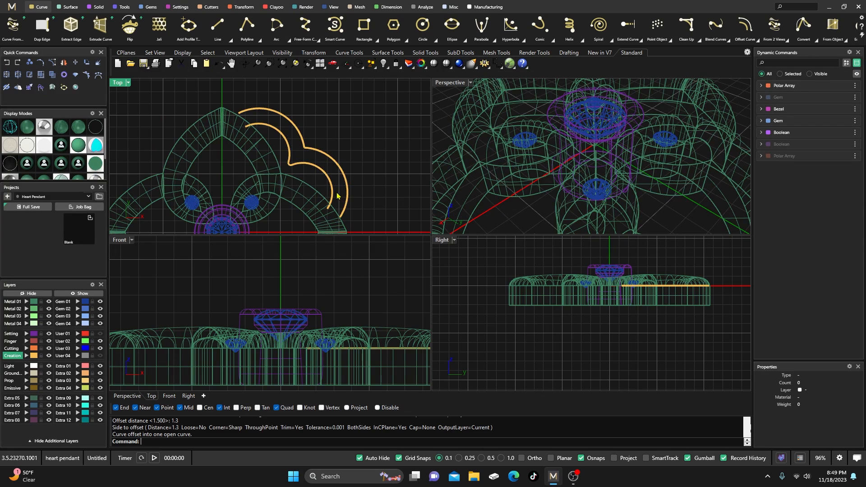
# Extend the upper end of the outer scalloped curve a short way into the top heart with a natural extension
pyautogui.scroll(6, 310, 156)
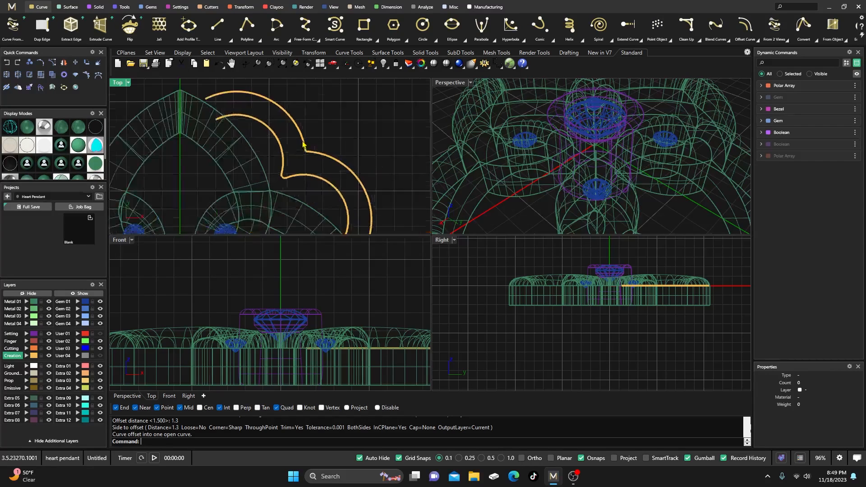
pyautogui.scroll(-5, 299, 159)
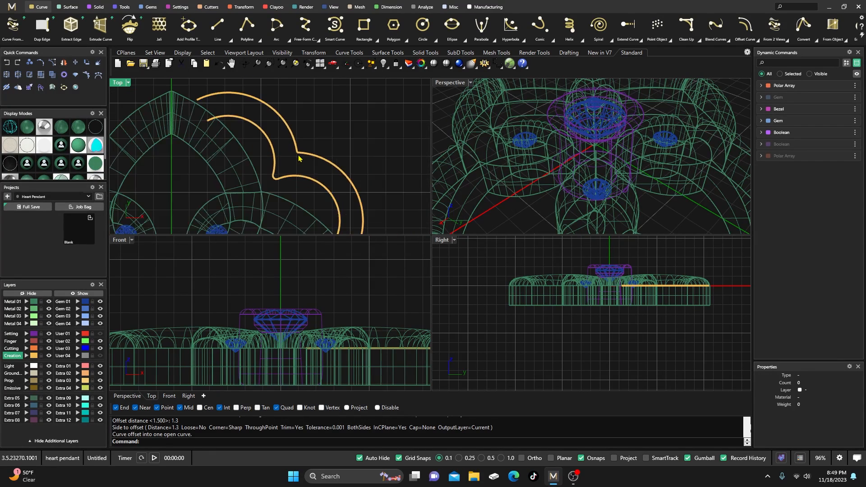
pyautogui.scroll(-3, 279, 152)
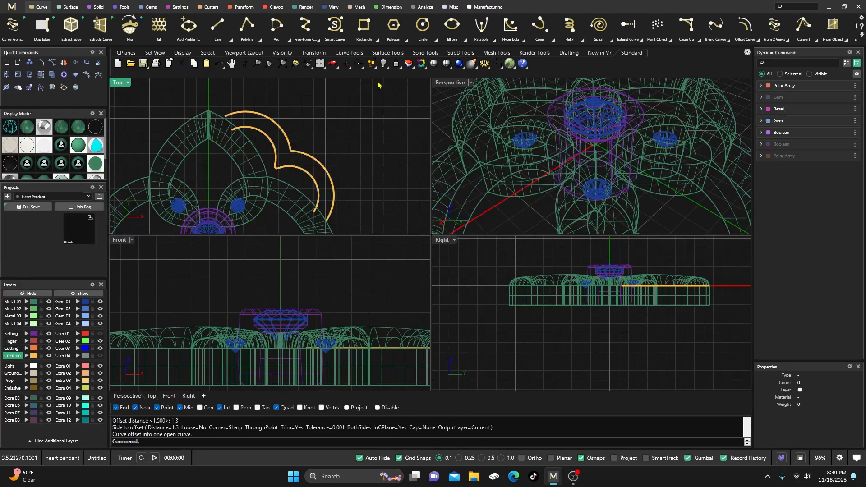
pyautogui.click(628, 24)
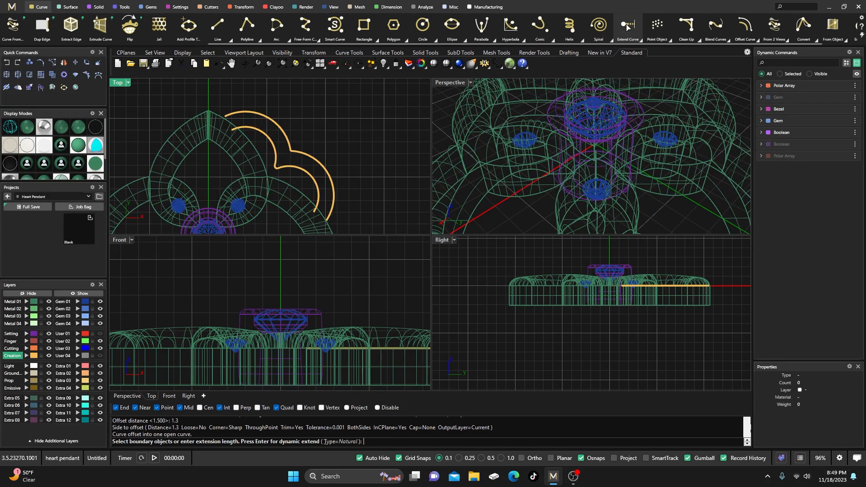
pyautogui.click(225, 118)
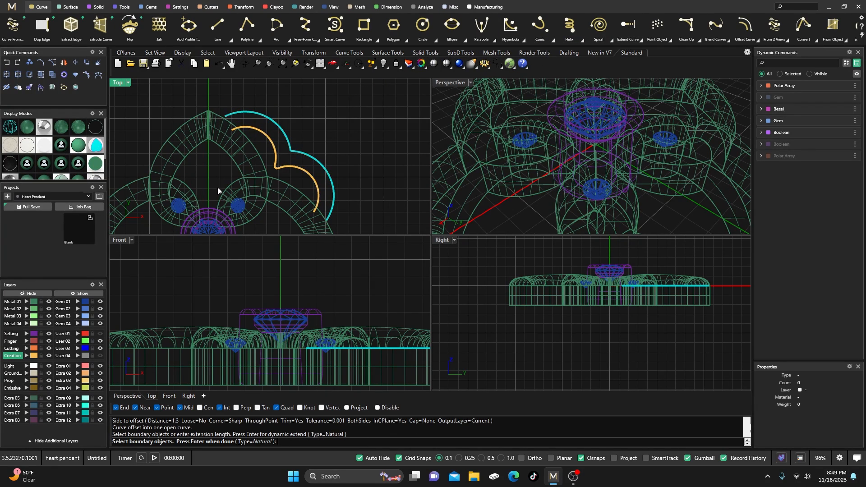
pyautogui.press('Return')
pyautogui.click(228, 118)
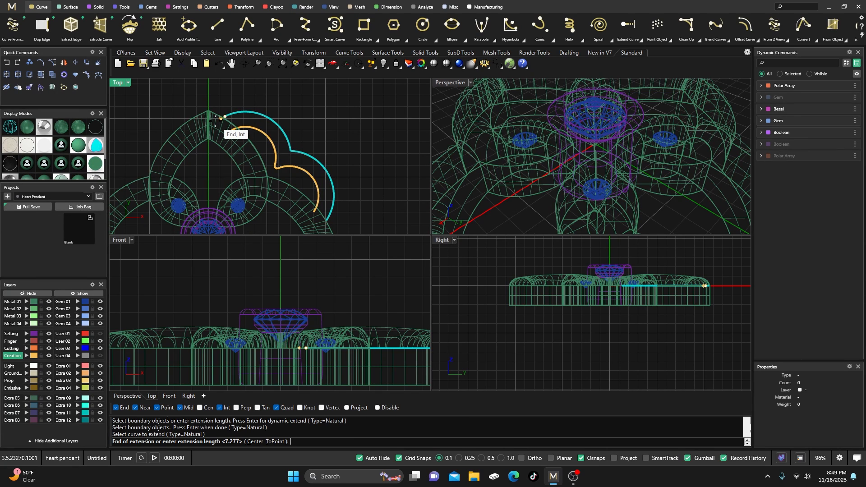
pyautogui.click(220, 119)
pyautogui.scroll(2, 220, 120)
pyautogui.scroll(-3, 220, 120)
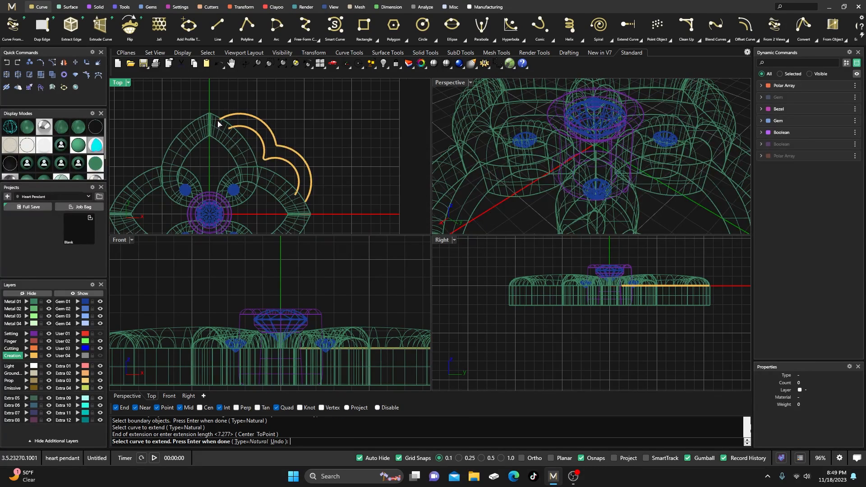
# Extend the lower end of the outer scalloped curve a short way into the right-hand heart with a natural extension
pyautogui.moveTo(317, 203); pyautogui.dragTo(319, 202, button='right')
pyautogui.click(310, 201)
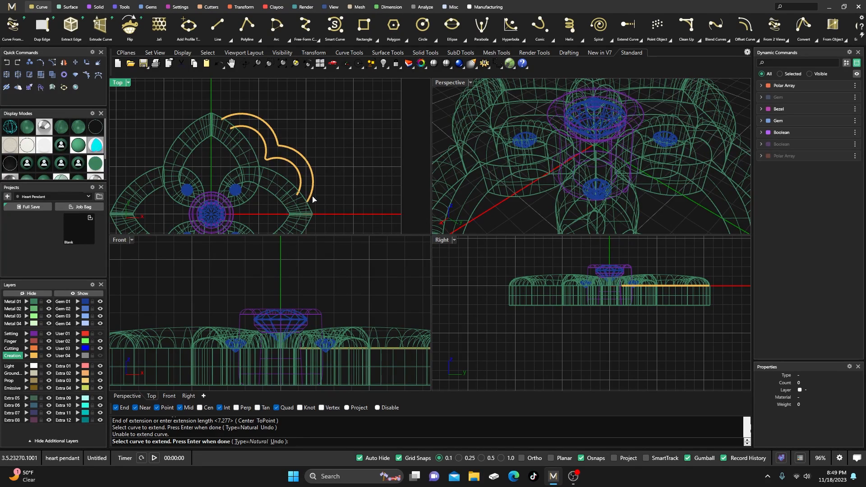
pyautogui.press('Return')
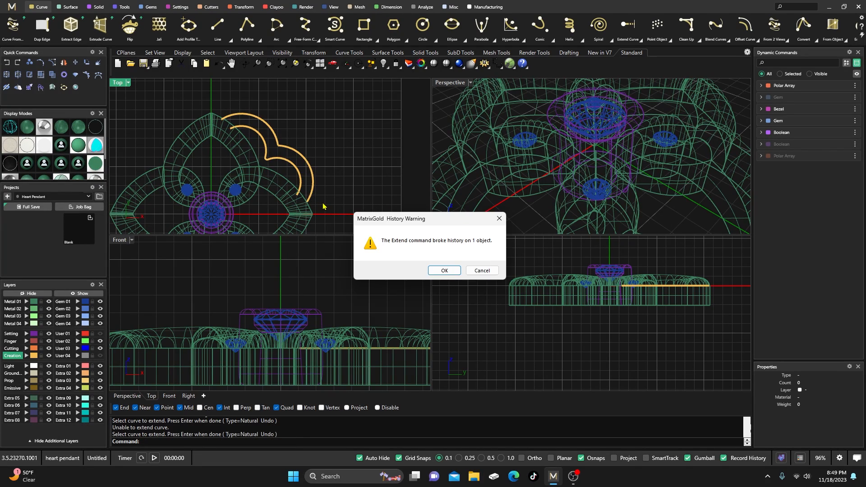
pyautogui.click(444, 270)
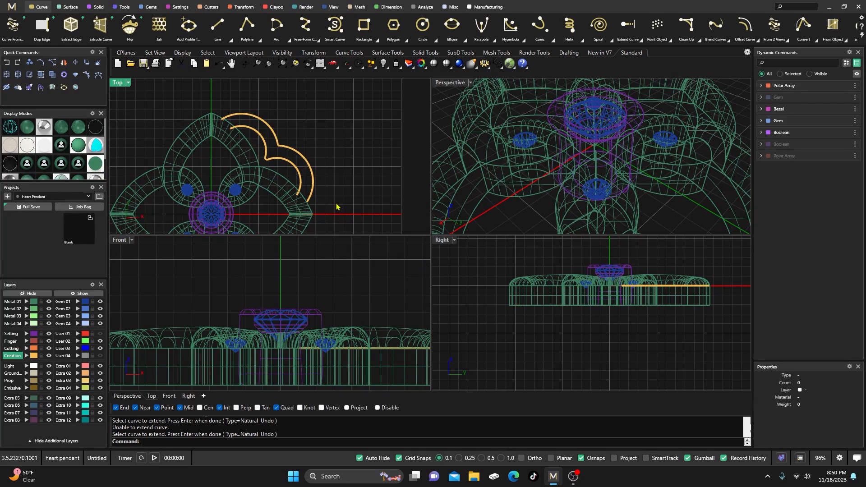
pyautogui.press('Return')
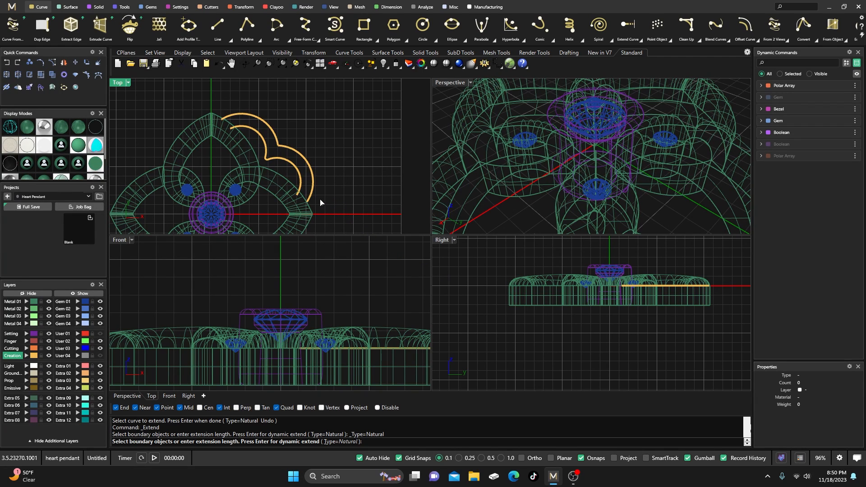
pyautogui.press('Return')
pyautogui.press('Return')
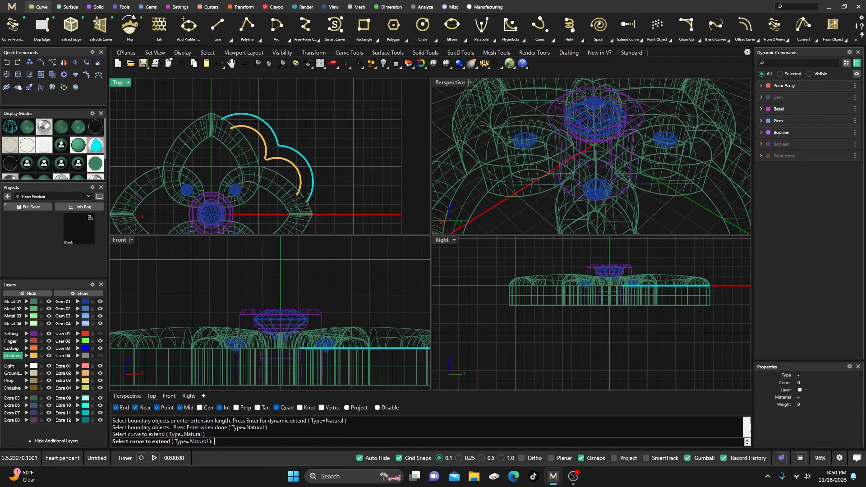
pyautogui.click(311, 200)
pyautogui.scroll(5, 305, 199)
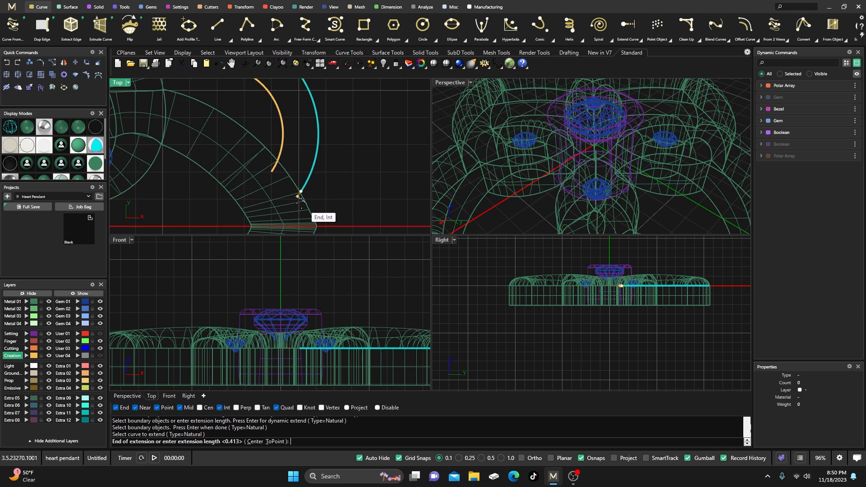
pyautogui.click(298, 196)
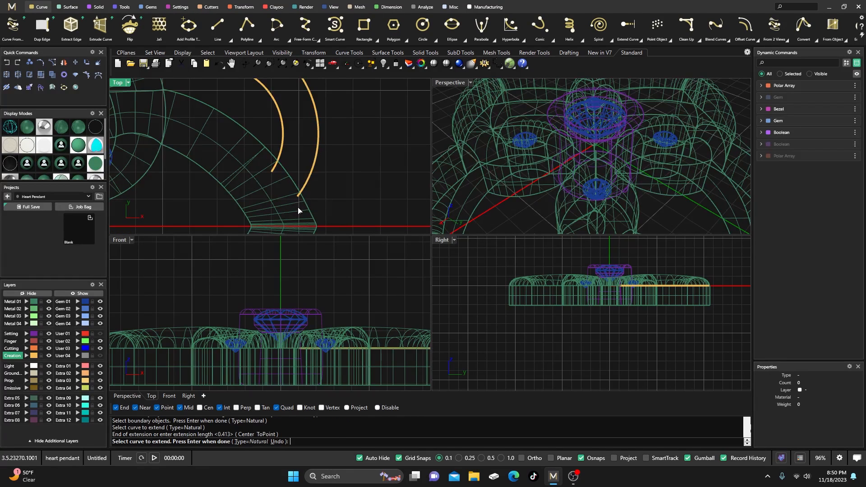
# Round the sharp inner corner of the outer scalloped curve with Fillet Corners, picking a radius of about 0.4 mm
pyautogui.scroll(-5, 364, 196)
pyautogui.scroll(8, 354, 199)
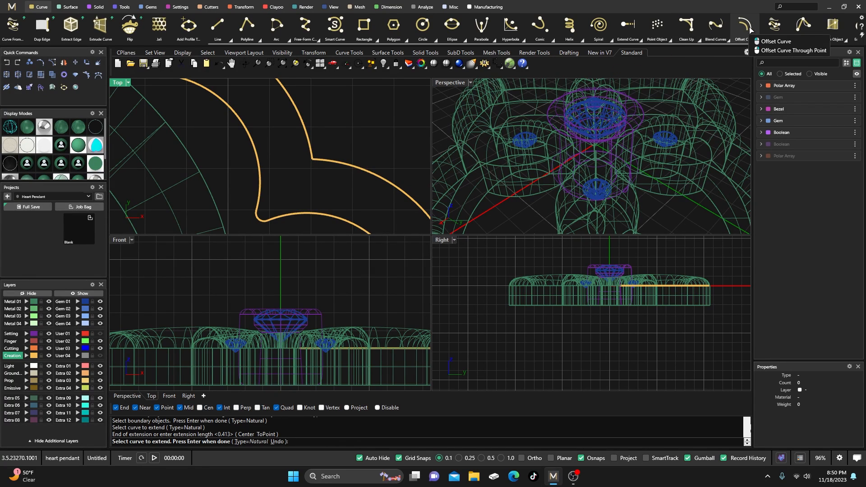
pyautogui.click(697, 39)
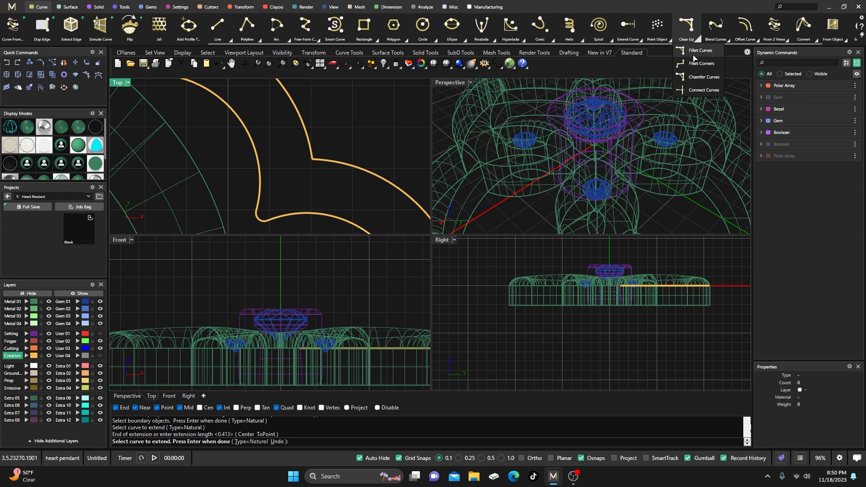
pyautogui.click(694, 56)
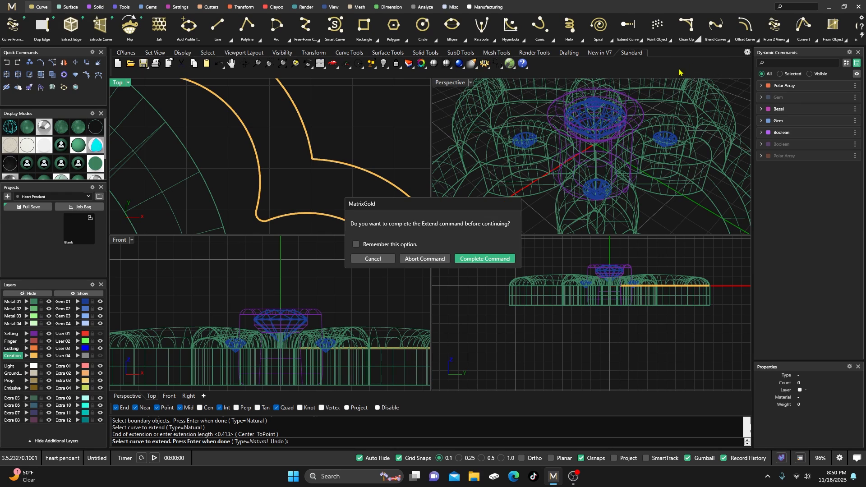
pyautogui.click(470, 260)
pyautogui.click(320, 159)
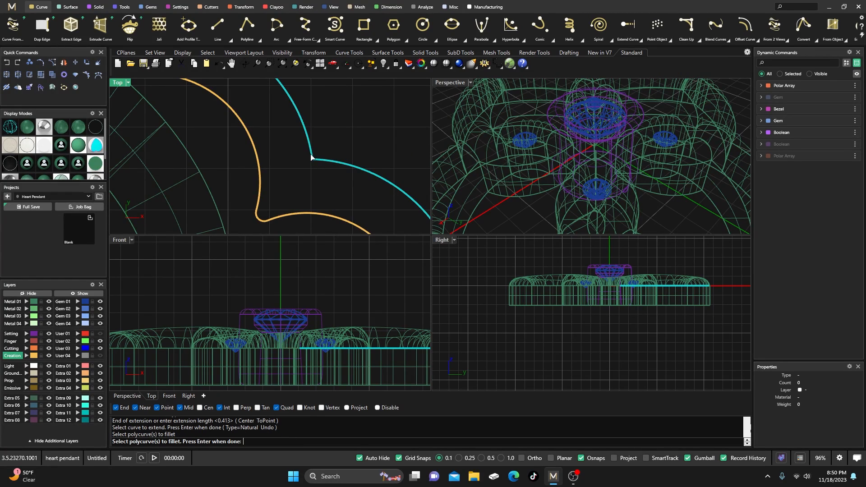
pyautogui.press('Return')
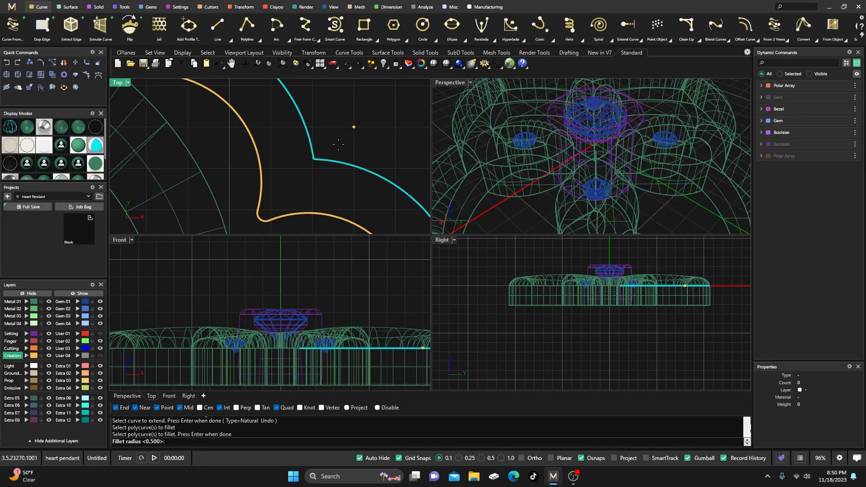
pyautogui.click(313, 154)
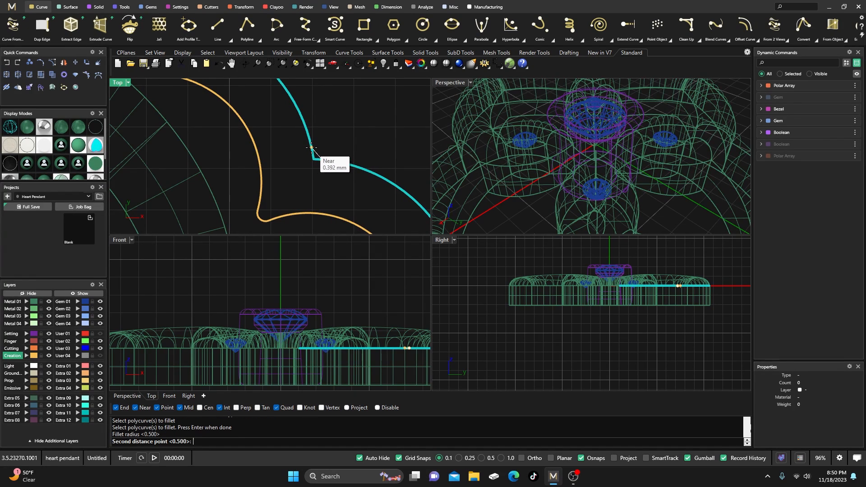
pyautogui.click(311, 148)
pyautogui.scroll(-5, 316, 167)
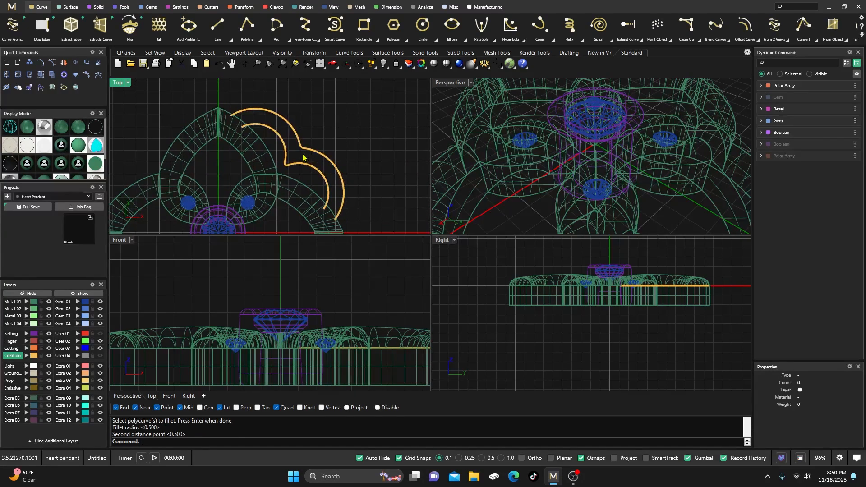
# Draw a line joining the upper ends of the outer and inner scalloped curves
pyautogui.click(217, 26)
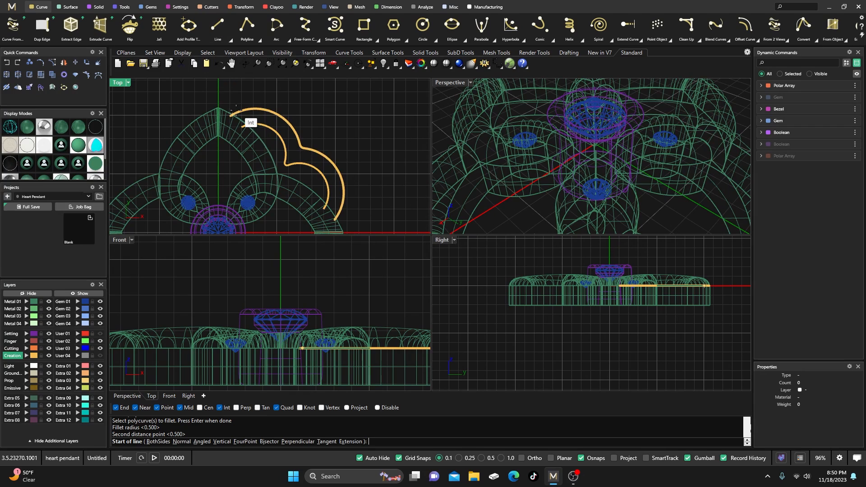
pyautogui.scroll(3, 237, 115)
pyautogui.click(226, 120)
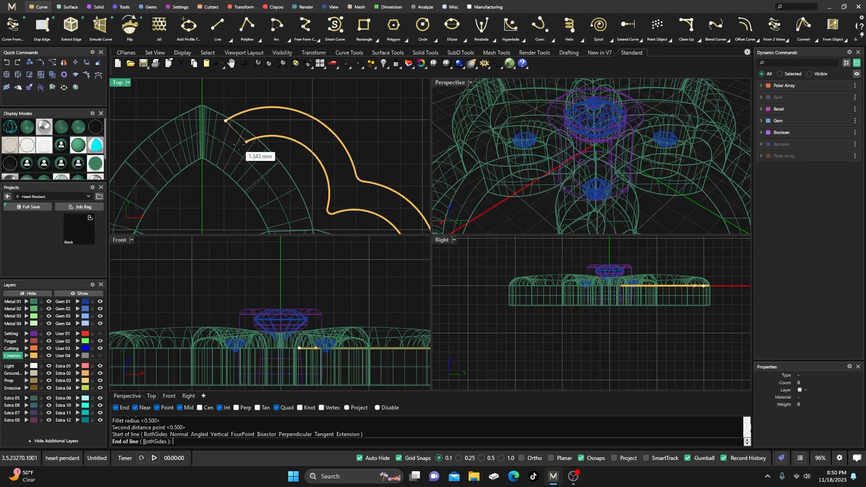
pyautogui.click(246, 141)
pyautogui.scroll(-3, 243, 149)
# Close off the lower ends of the scalloped curves with a second line, and select all curves on the Creation layer
pyautogui.scroll(5, 306, 195)
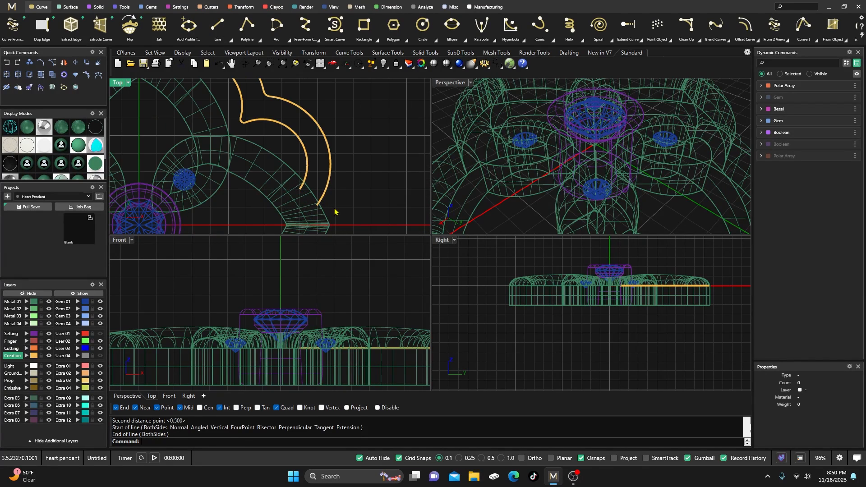
pyautogui.press('Return')
pyautogui.click(301, 188)
pyautogui.click(317, 204)
pyautogui.scroll(-4, 338, 206)
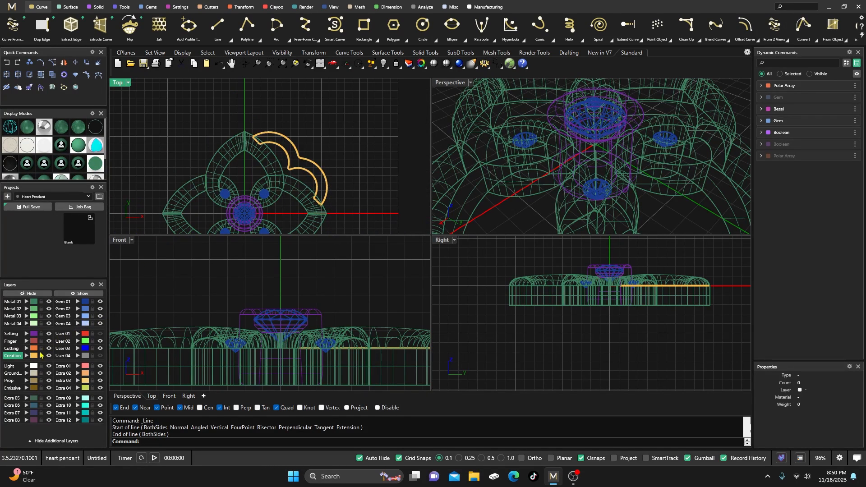
pyautogui.click(36, 357)
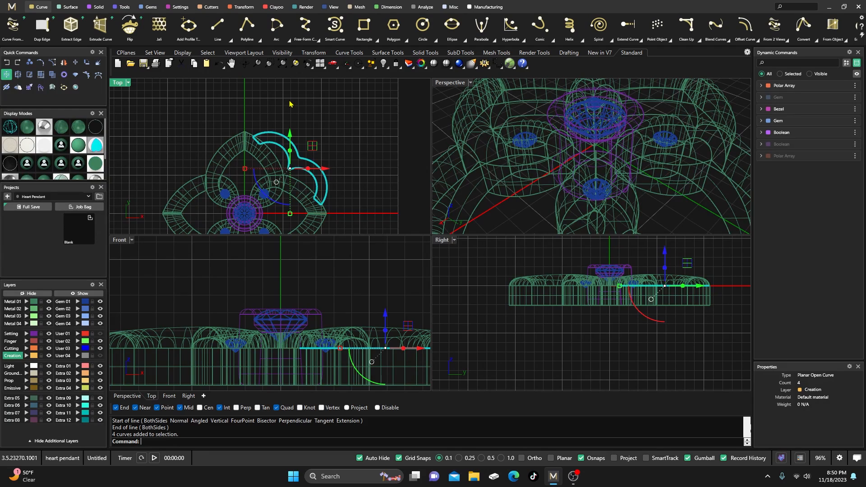
# Join the four selected scallop curves into one closed outline and select it
pyautogui.hotkey('ctrl', 'j')
pyautogui.click(443, 272)
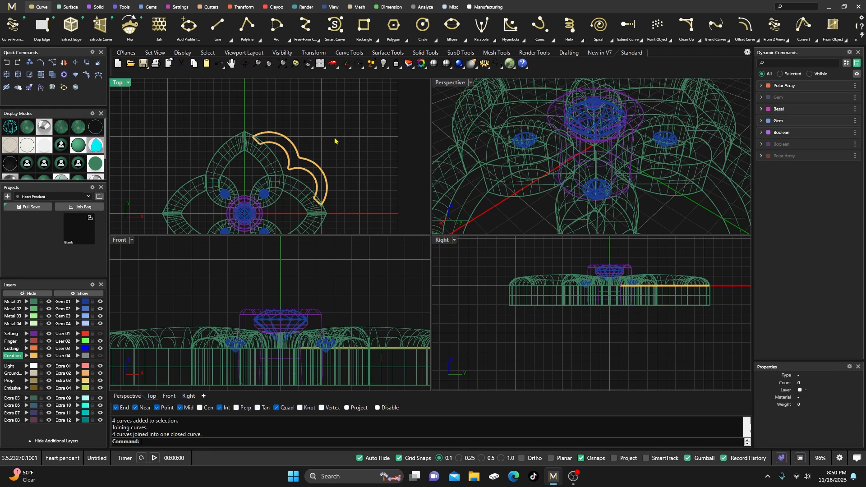
pyautogui.click(315, 165)
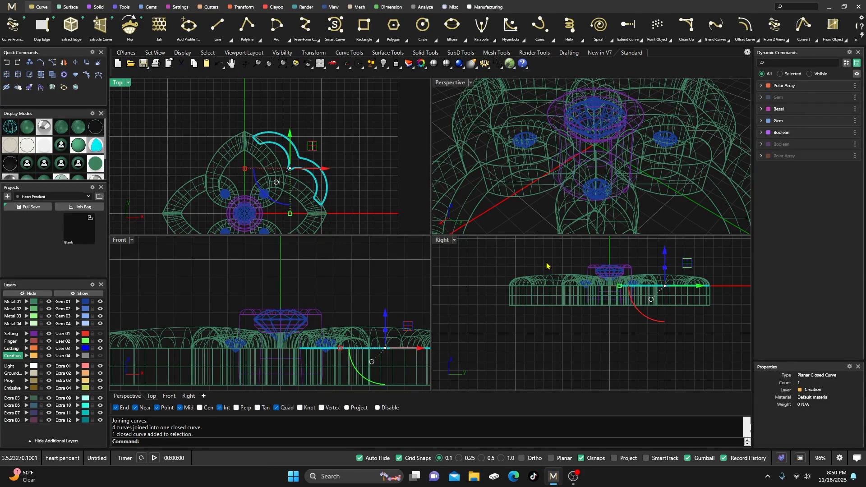
# Turn off grid snaps and lower the closed outline in the Right view to just below the construction plane line
pyautogui.scroll(4, 547, 266)
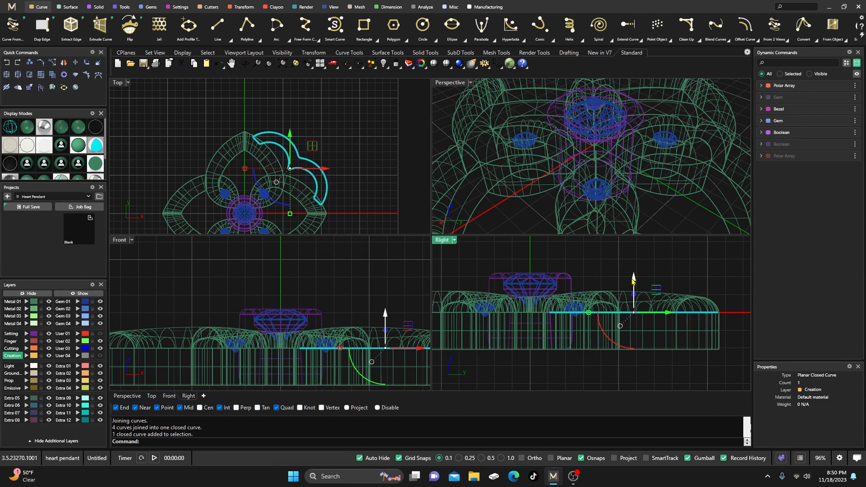
pyautogui.moveTo(634, 281); pyautogui.dragTo(636, 283)
pyautogui.moveTo(617, 259); pyautogui.dragTo(618, 259, button='right')
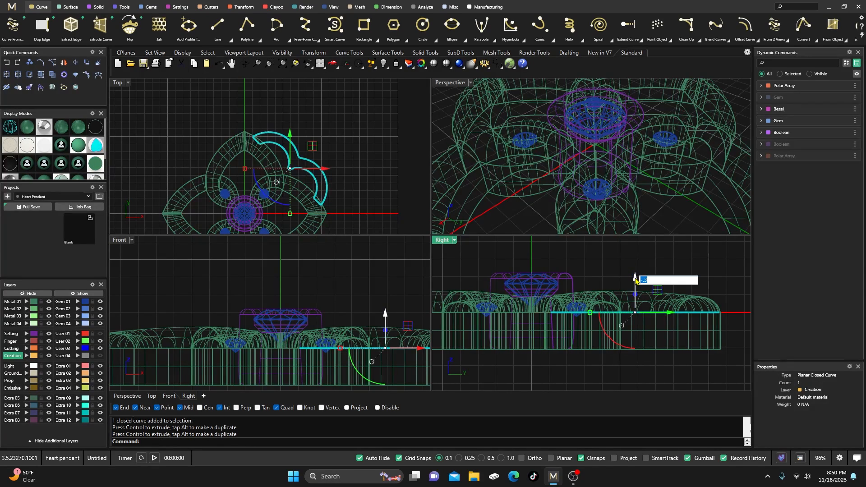
pyautogui.press('Escape')
pyautogui.click(638, 314)
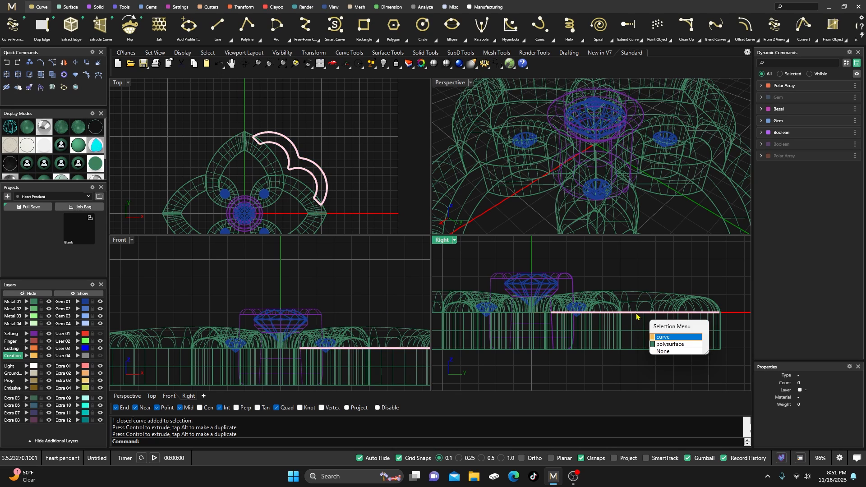
pyautogui.click(657, 339)
pyautogui.moveTo(635, 280); pyautogui.dragTo(637, 307)
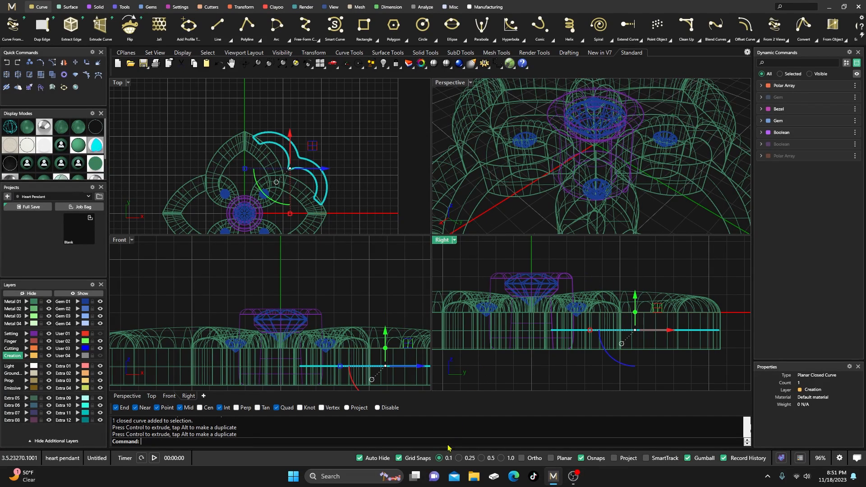
pyautogui.click(400, 458)
pyautogui.moveTo(635, 300); pyautogui.dragTo(635, 284)
pyautogui.click(606, 269)
# Extrude the closed outline straight down to the base of the hearts and show it shaded in a maximized Perspective view
pyautogui.click(635, 321)
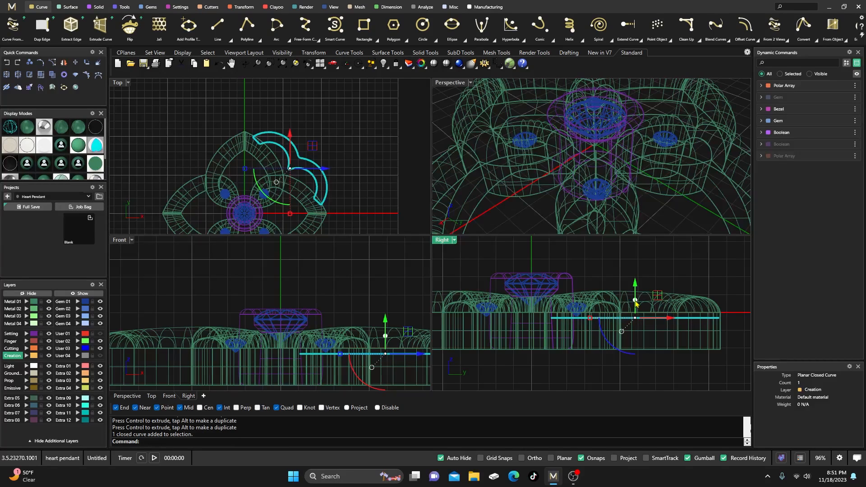
pyautogui.moveTo(637, 305); pyautogui.dragTo(636, 332)
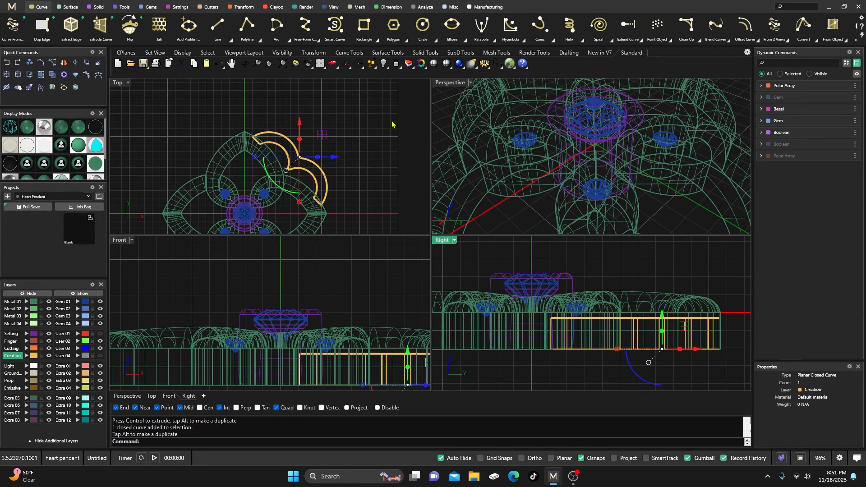
pyautogui.doubleClick(447, 83)
pyautogui.scroll(-8, 457, 203)
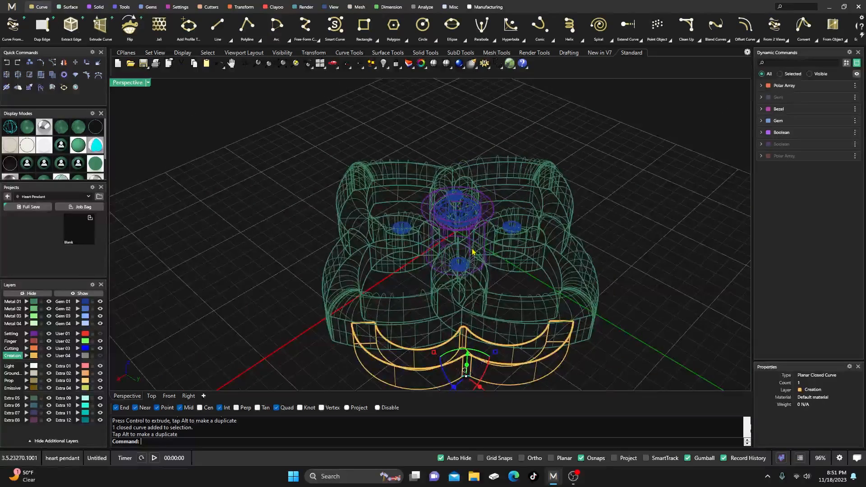
pyautogui.moveTo(471, 253); pyautogui.dragTo(420, 221, button='right')
pyautogui.click(291, 193)
pyautogui.moveTo(339, 264)
pyautogui.mouseDown(button='right')
pyautogui.moveTo(300, 262)
pyautogui.moveTo(330, 336)
pyautogui.mouseUp(button='right')
pyautogui.click(28, 130)
pyautogui.scroll(-6, 330, 241)
pyautogui.scroll(6, 391, 317)
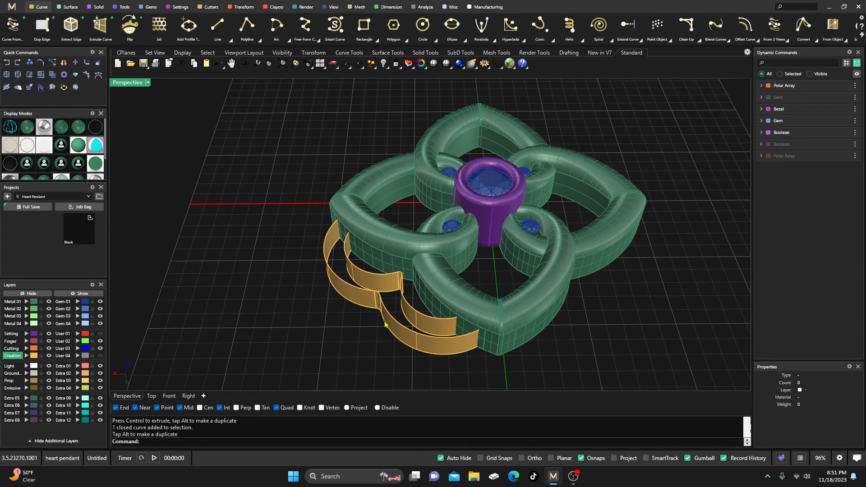
# Cap the open scalloped extrusion, accepting the break in its history
pyautogui.click(386, 324)
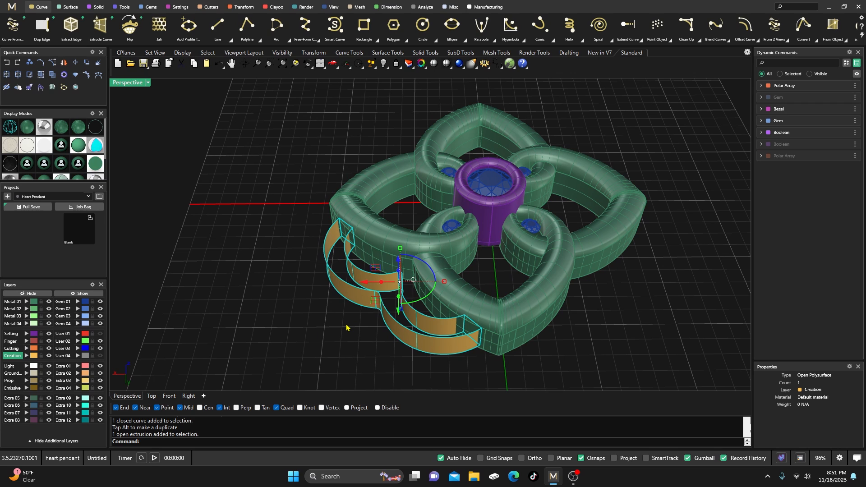
pyautogui.press('Return')
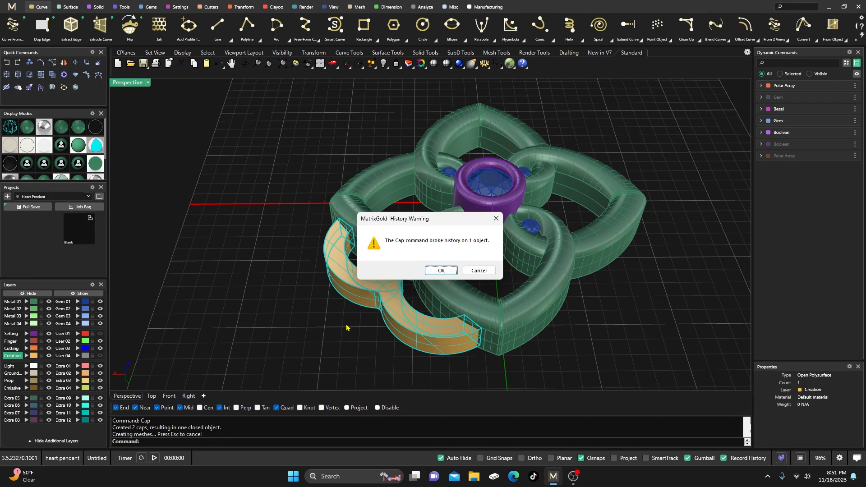
pyautogui.press('Return')
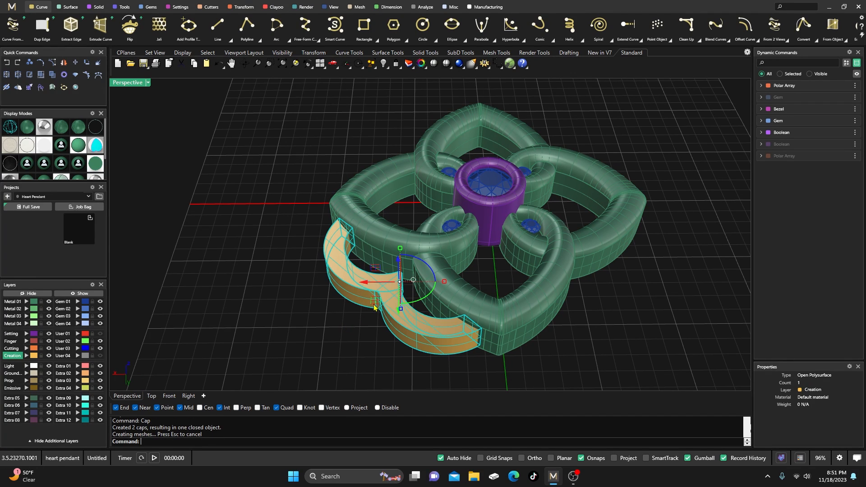
pyautogui.click(316, 337)
# Delete the top face of the capped scalloped band
pyautogui.moveTo(323, 331); pyautogui.dragTo(333, 279, button='right')
pyautogui.scroll(5, 375, 320)
pyautogui.moveTo(375, 321); pyautogui.dragTo(397, 286, button='right')
pyautogui.keyDown('ctrl'); pyautogui.keyDown('shift'); pyautogui.click(402, 276); pyautogui.keyUp('shift'); pyautogui.keyUp('ctrl')
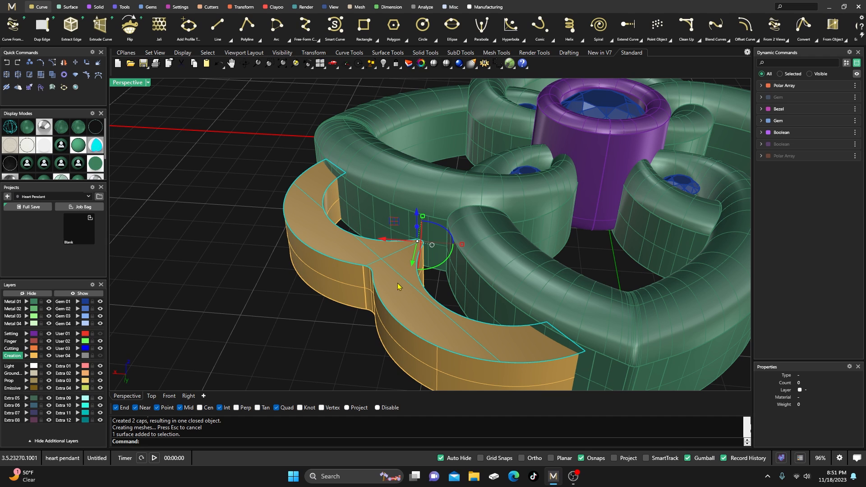
pyautogui.press('Delete')
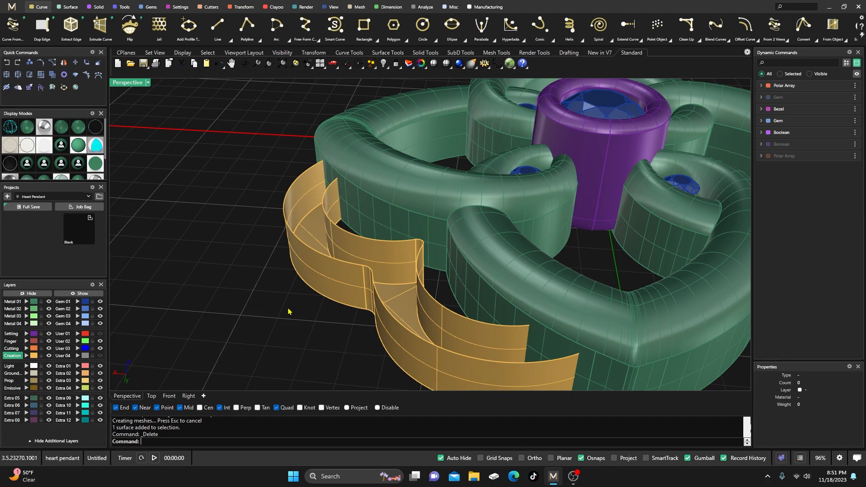
# Hide the Metal 01 layer and delete the two flat end faces of the scalloped band
pyautogui.scroll(-5, 289, 311)
pyautogui.click(49, 301)
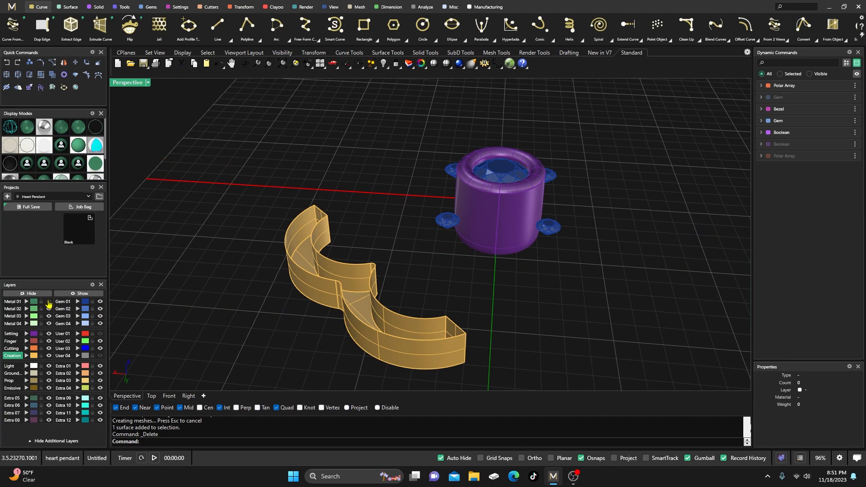
pyautogui.moveTo(251, 340); pyautogui.dragTo(279, 289, button='right')
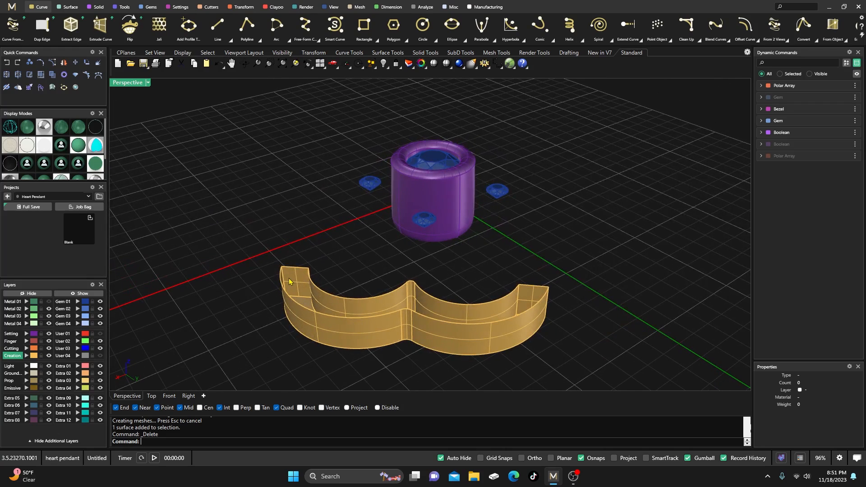
pyautogui.keyDown('ctrl'); pyautogui.keyDown('shift'); pyautogui.click(289, 282); pyautogui.keyUp('shift'); pyautogui.keyUp('ctrl')
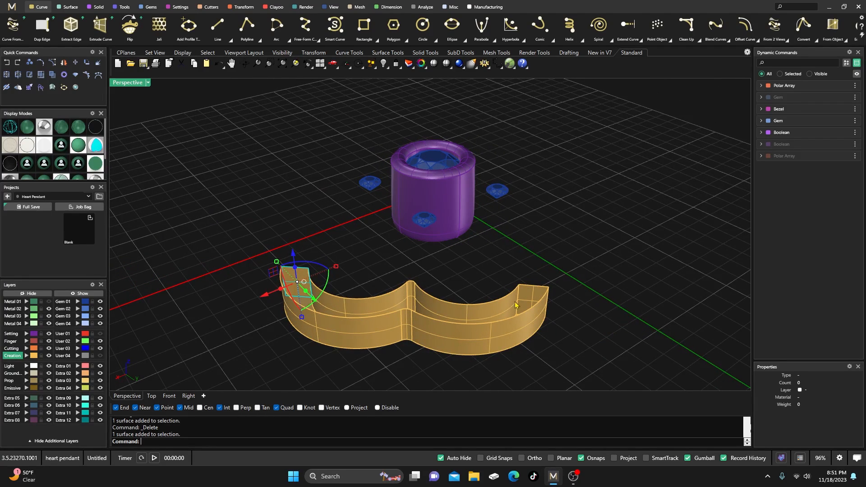
pyautogui.keyDown('ctrl'); pyautogui.keyDown('shift'); pyautogui.click(534, 295); pyautogui.keyUp('shift'); pyautogui.keyUp('ctrl')
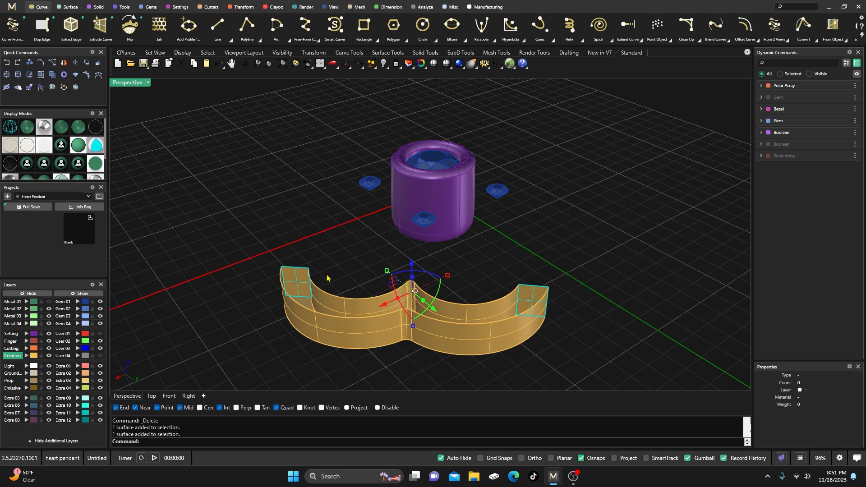
pyautogui.press('Delete')
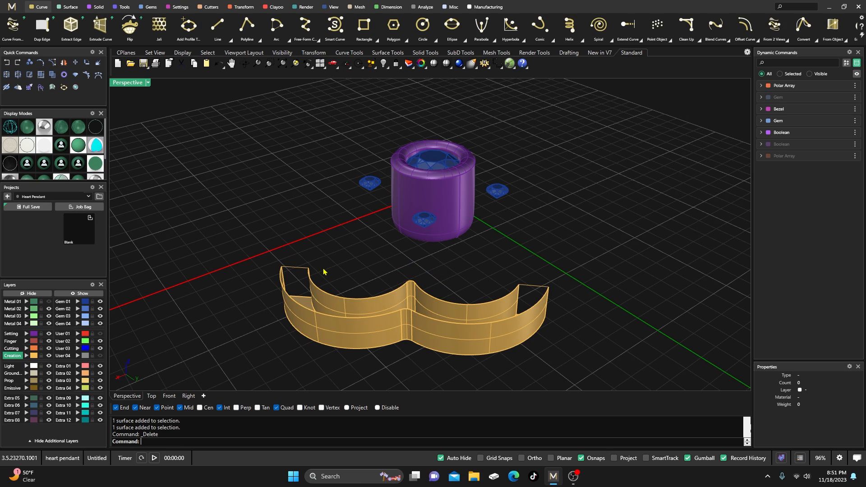
# Explode the closed outline along the band's top edge into separate segments
pyautogui.click(297, 270)
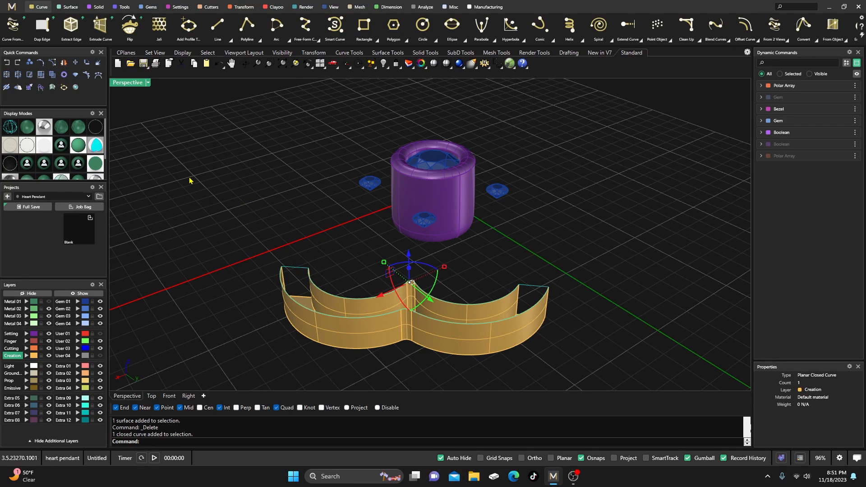
pyautogui.click(19, 75)
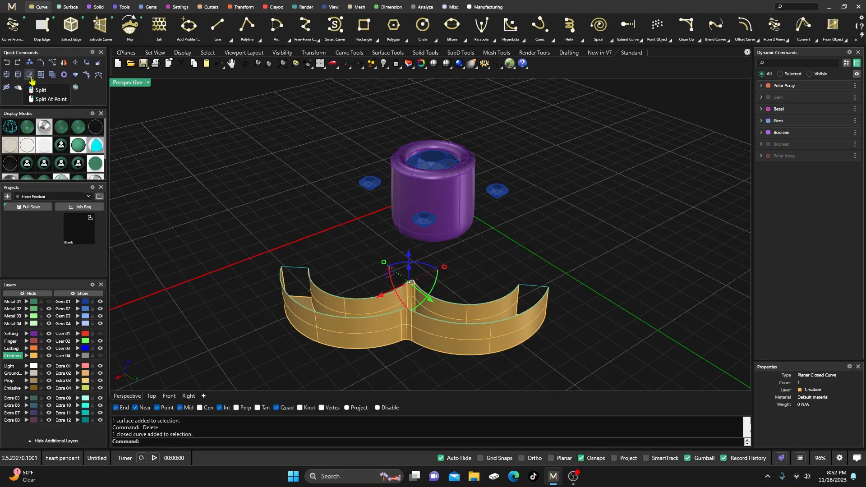
pyautogui.click(184, 179)
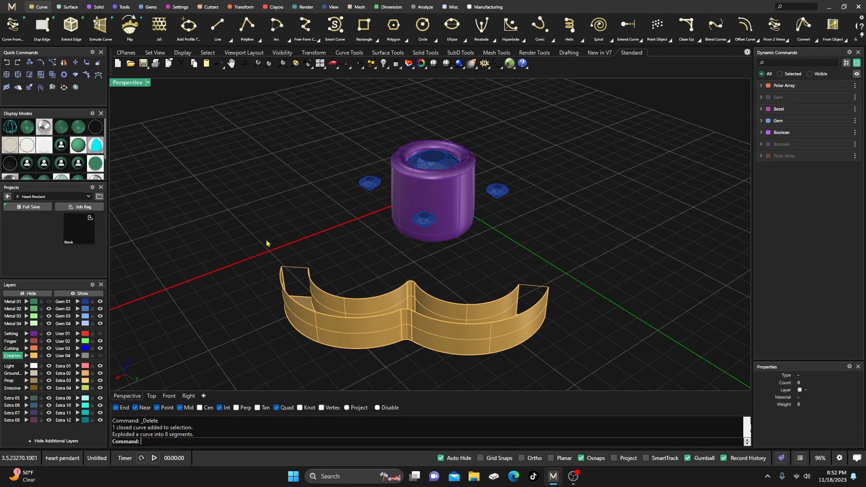
# Turn on the control points of the two short lines across the band's upper ends
pyautogui.click(293, 273)
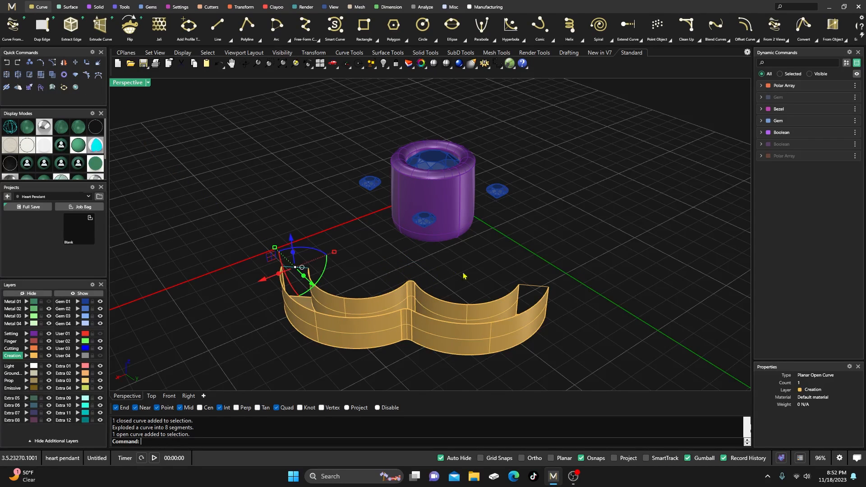
pyautogui.keyDown('shift'); pyautogui.click(534, 288); pyautogui.keyUp('shift')
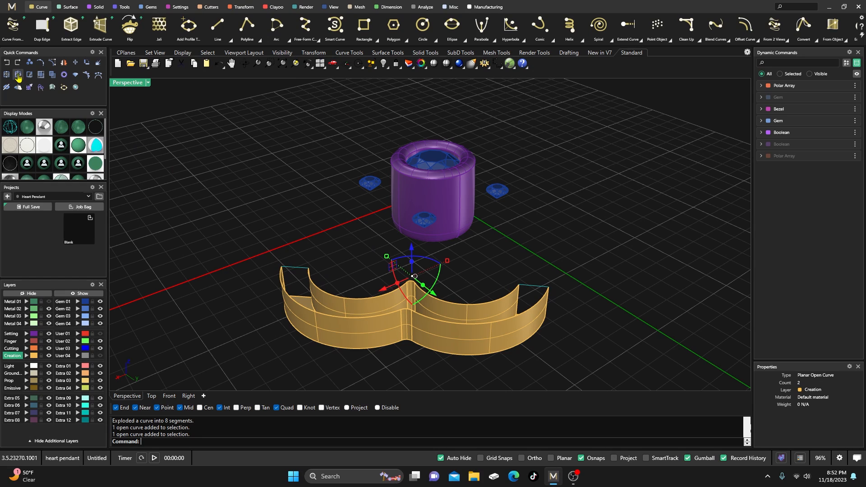
pyautogui.click(53, 63)
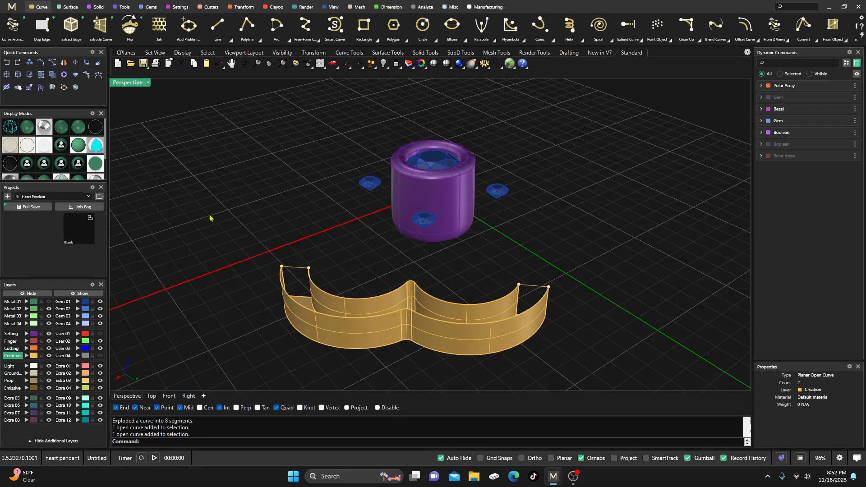
# Rebuild both short end lines with a point count of 3 and degree 2
pyautogui.click(309, 267)
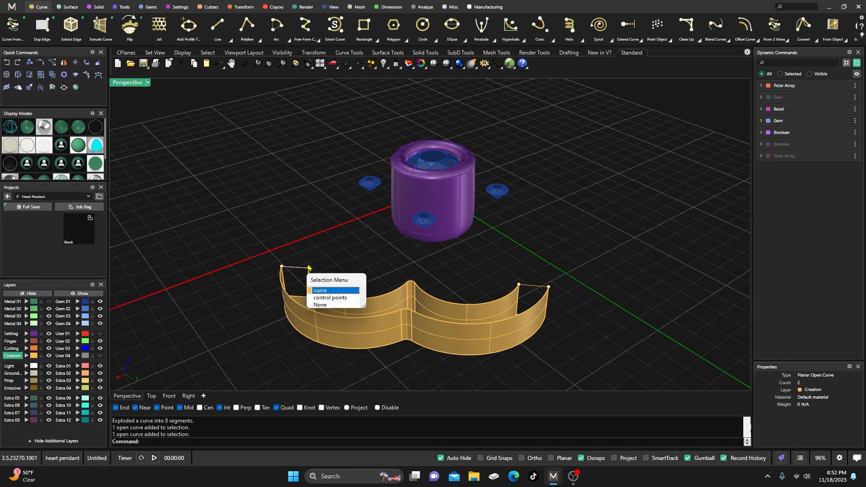
pyautogui.click(530, 287)
pyautogui.click(566, 310)
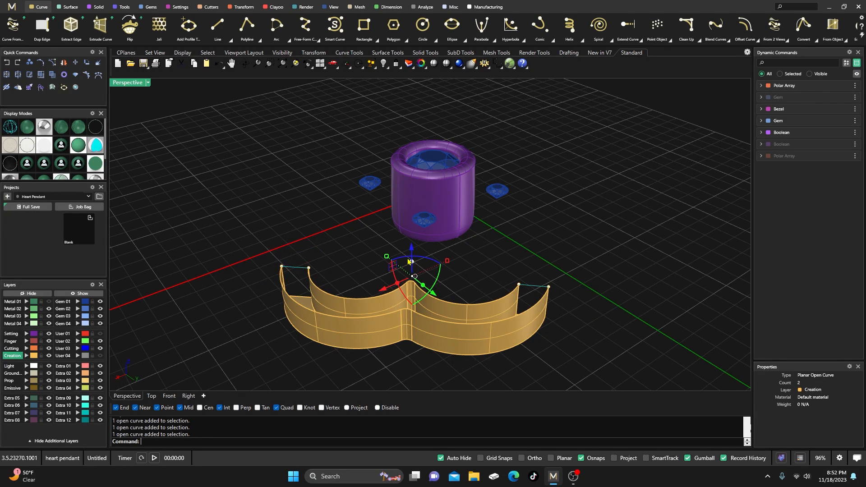
pyautogui.write('Rebuild')
pyautogui.press('Return')
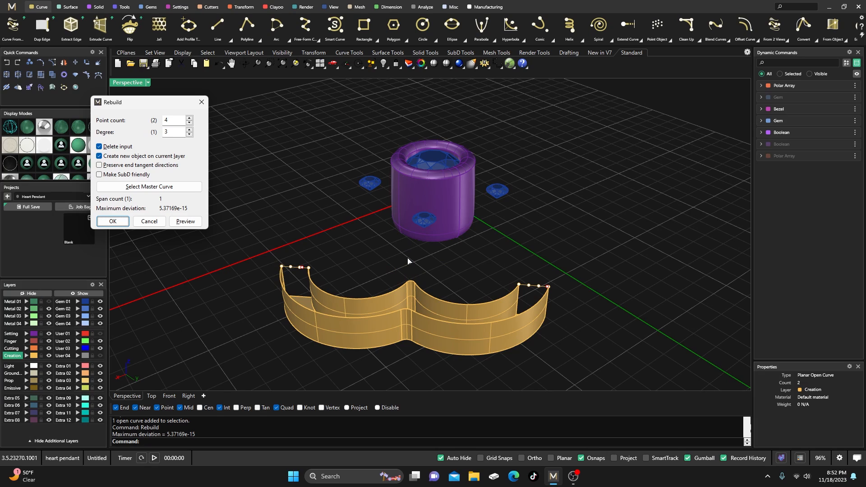
pyautogui.click(189, 122)
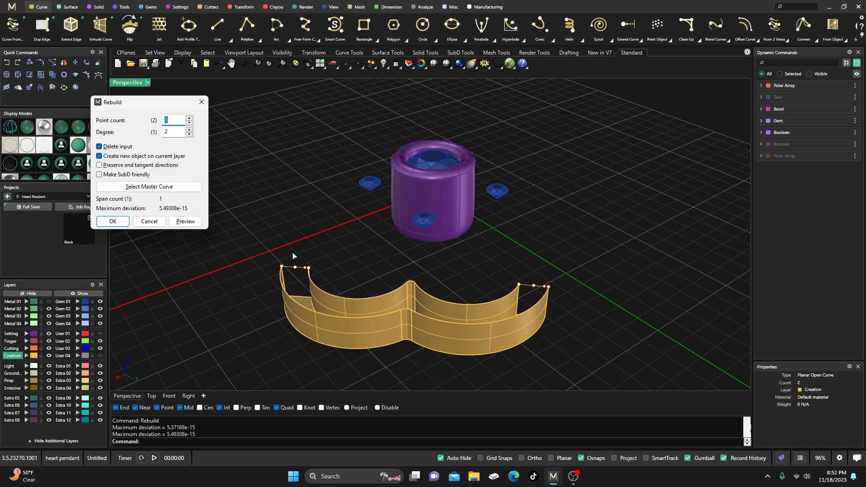
pyautogui.press('Return')
# Raise the middle control points of both end lines together to form low arches across the band's ends
pyautogui.click(302, 267)
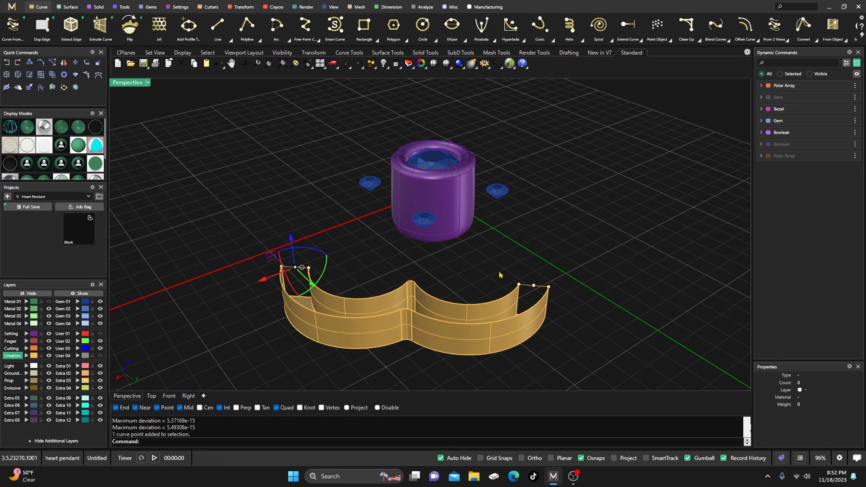
pyautogui.keyDown('shift'); pyautogui.click(534, 286); pyautogui.keyUp('shift')
pyautogui.moveTo(412, 260); pyautogui.dragTo(414, 236)
pyautogui.click(284, 203)
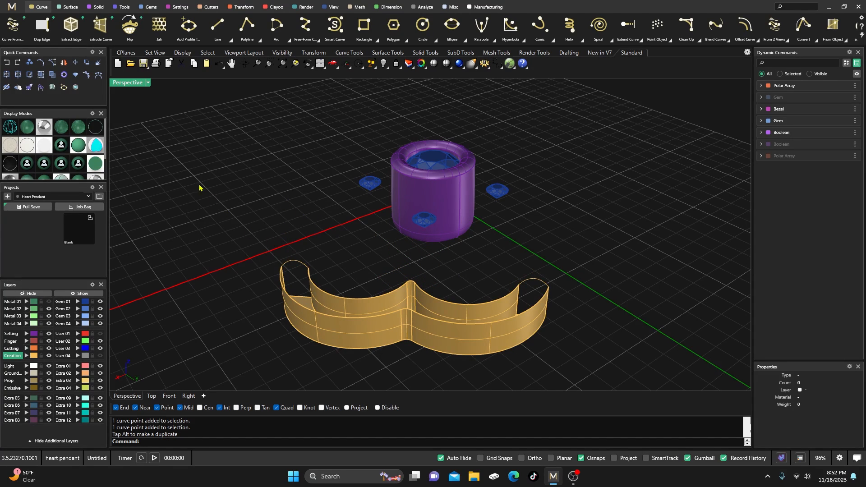
pyautogui.moveTo(200, 188); pyautogui.dragTo(209, 170, button='right')
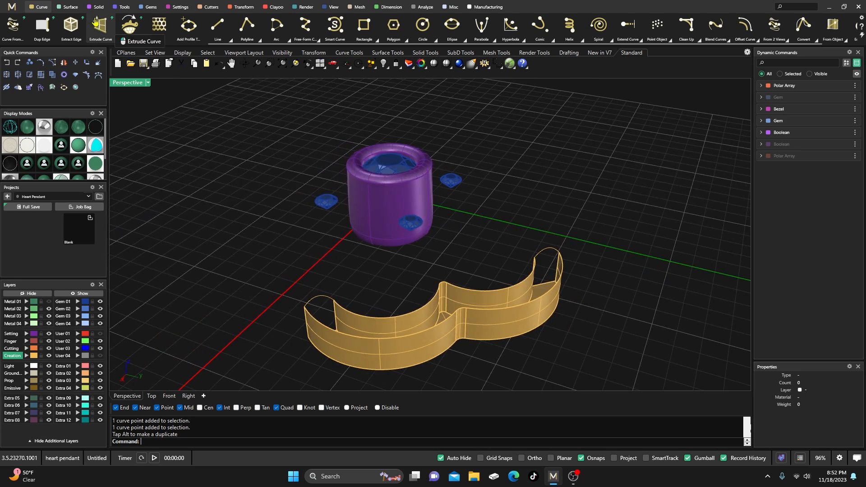
pyautogui.click(68, 7)
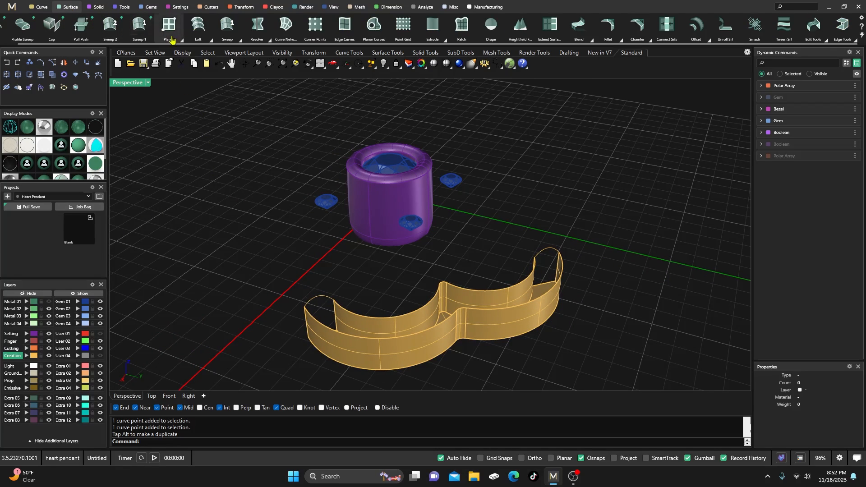
pyautogui.click(240, 41)
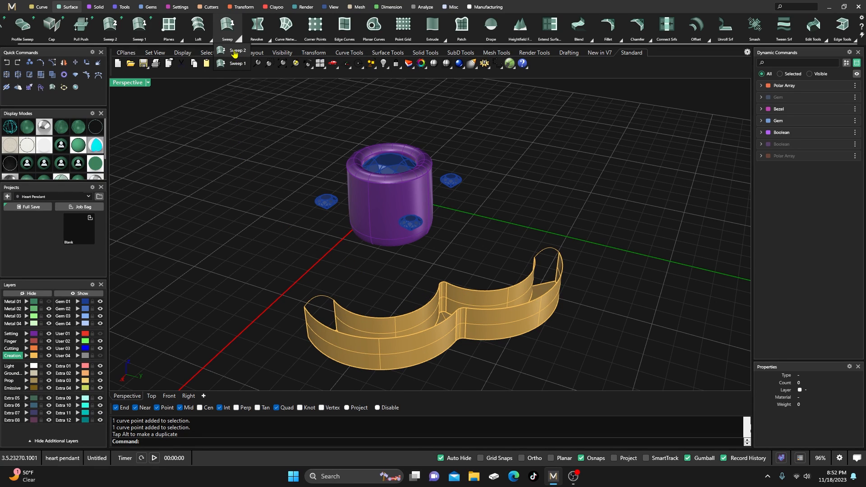
pyautogui.click(235, 63)
pyautogui.click(363, 318)
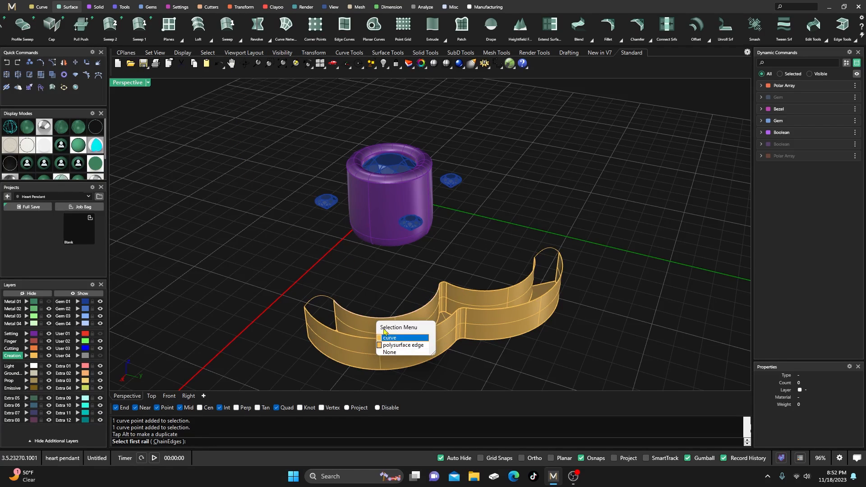
pyautogui.click(395, 342)
pyautogui.moveTo(372, 286); pyautogui.dragTo(339, 289, button='right')
pyautogui.press('Escape')
# Move the band's open polysurface to the hidden Metal 01 layer, leaving only its top-edge curves in view
pyautogui.scroll(5, 335, 283)
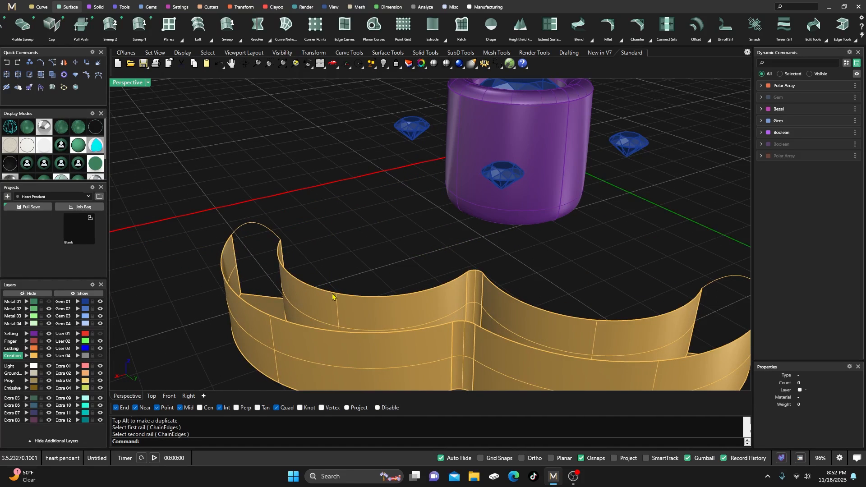
pyautogui.click(292, 349)
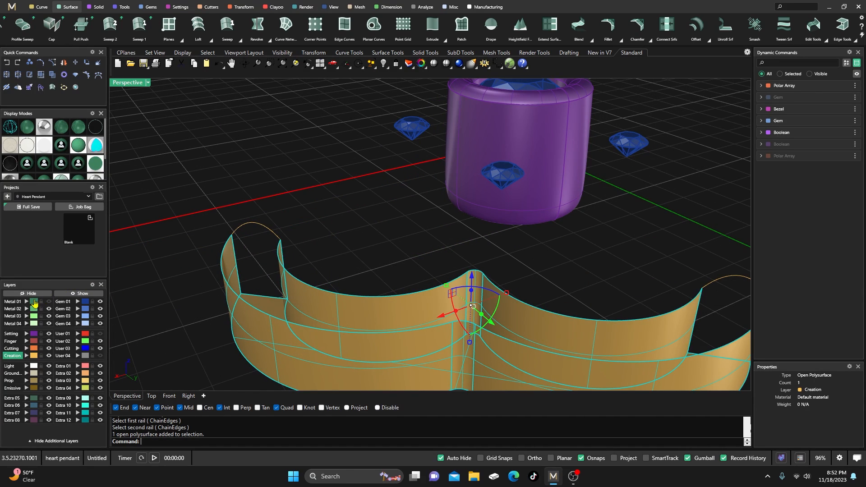
pyautogui.click(26, 302)
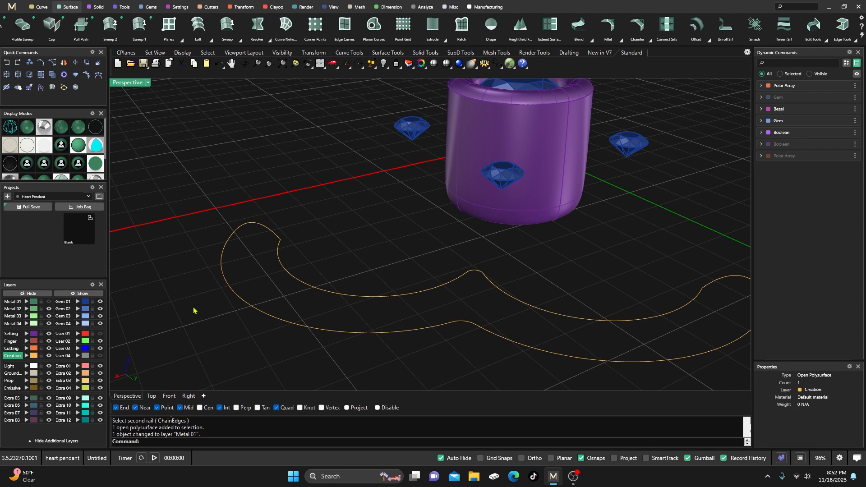
# Join the outer three curve segments and the inner three curve segments into two continuous rail curves
pyautogui.click(317, 334)
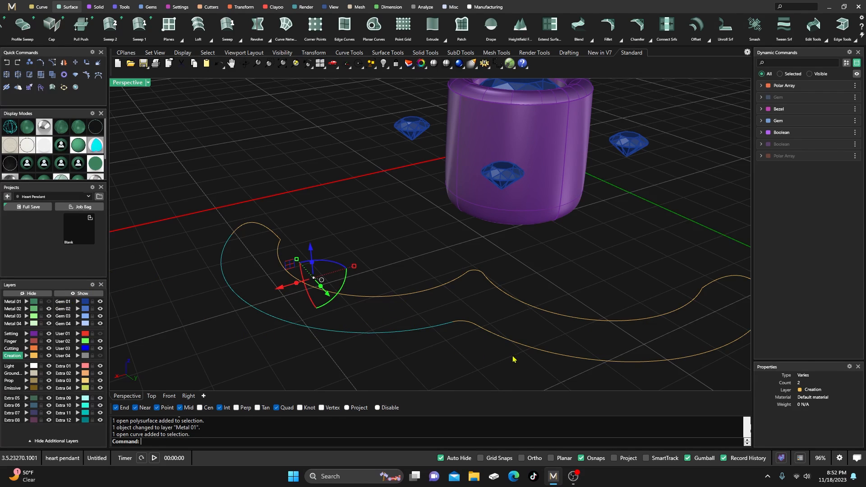
pyautogui.moveTo(513, 359); pyautogui.dragTo(437, 320)
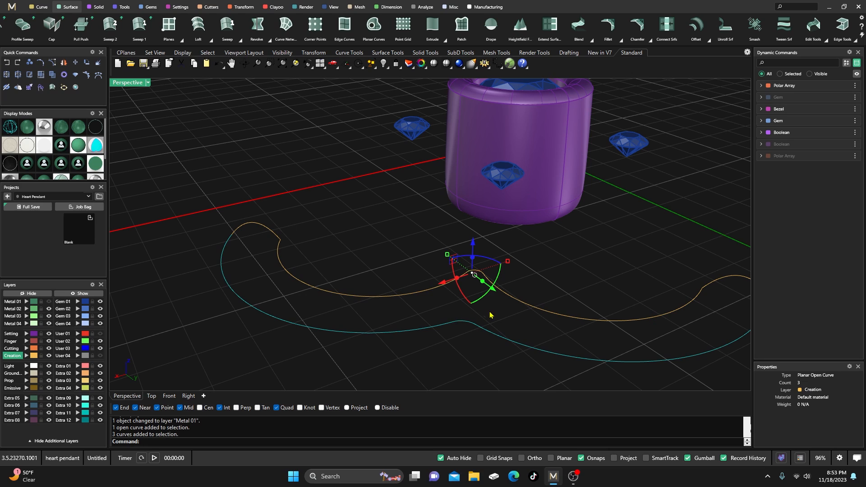
pyautogui.moveTo(515, 316); pyautogui.dragTo(428, 261)
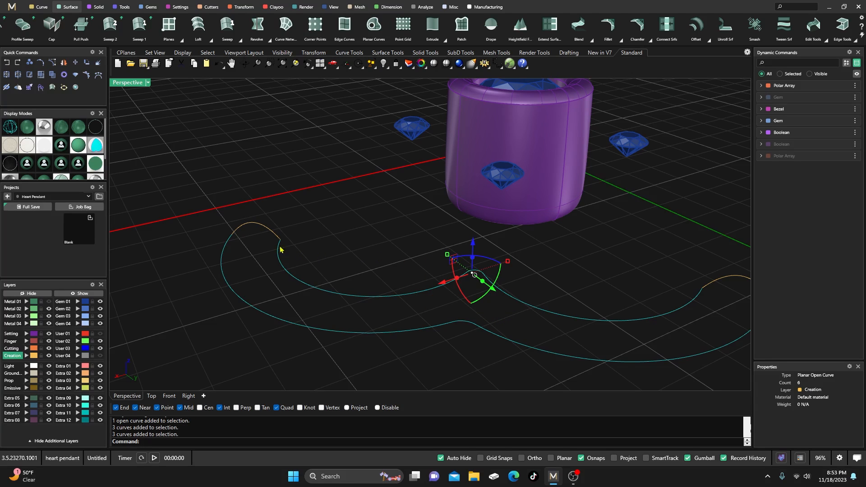
pyautogui.click(17, 75)
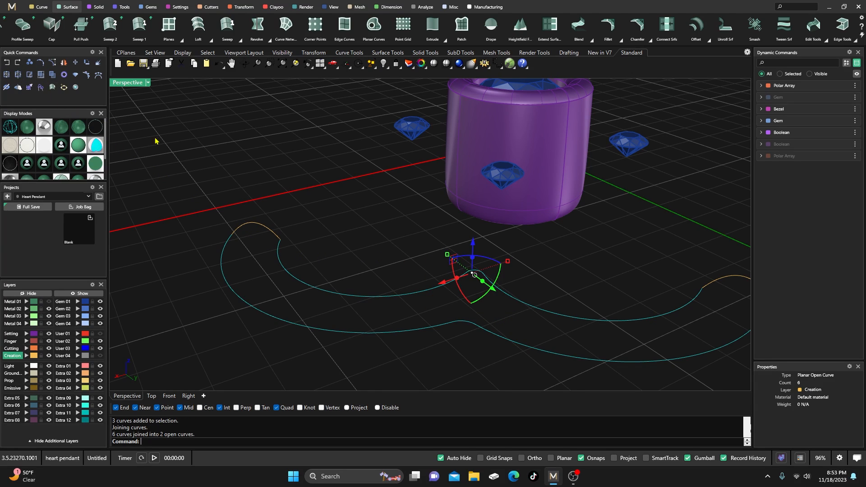
pyautogui.click(289, 226)
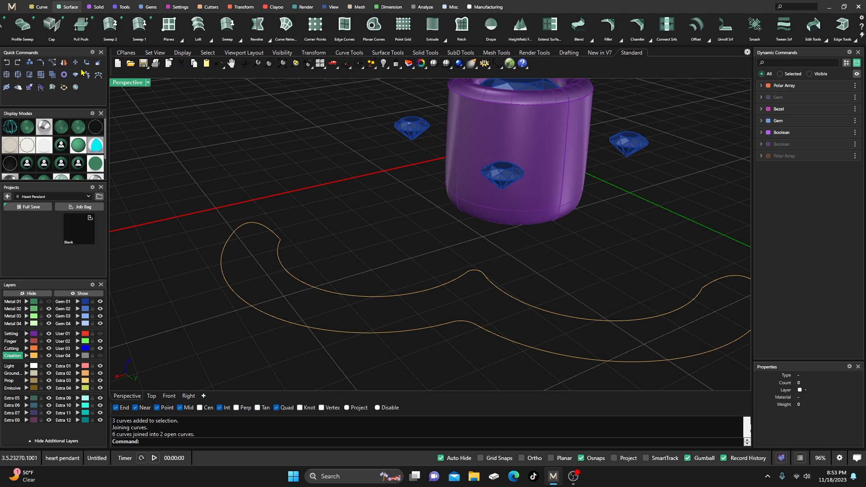
# Set up a Sweep 2 along the inner and outer rails with the two arched end curves as cross sections
pyautogui.click(239, 42)
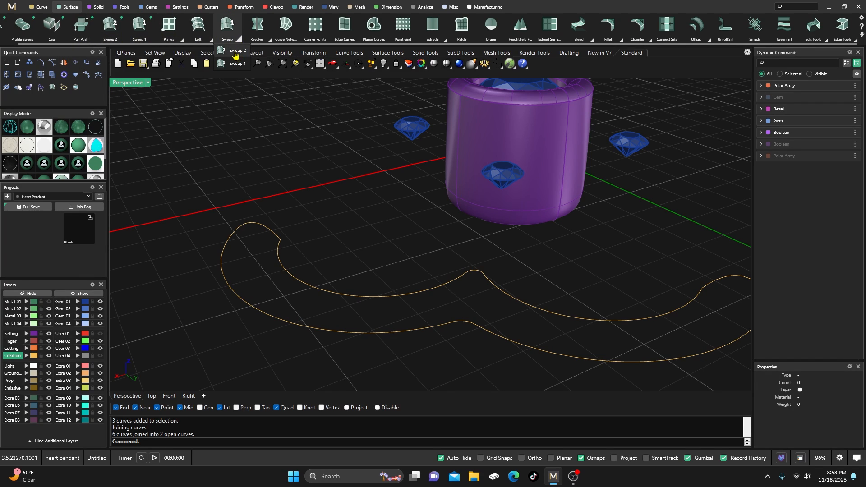
pyautogui.click(284, 267)
pyautogui.click(235, 296)
pyautogui.click(254, 224)
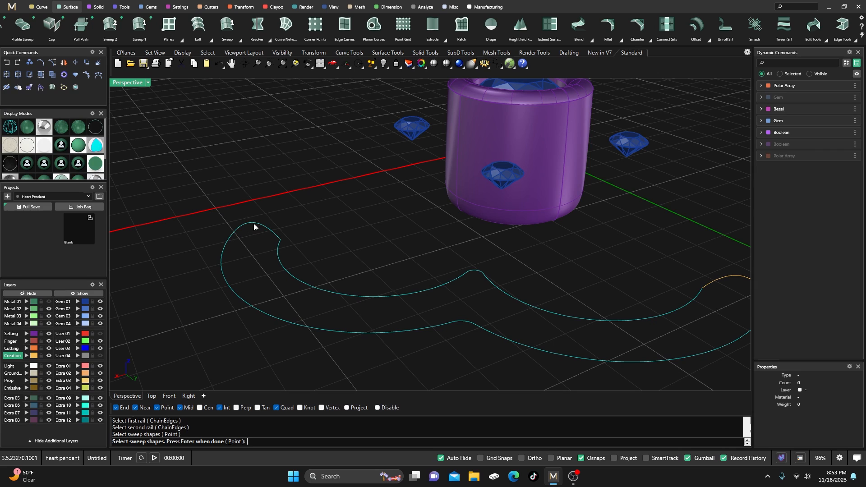
pyautogui.scroll(-5, 273, 221)
pyautogui.click(411, 238)
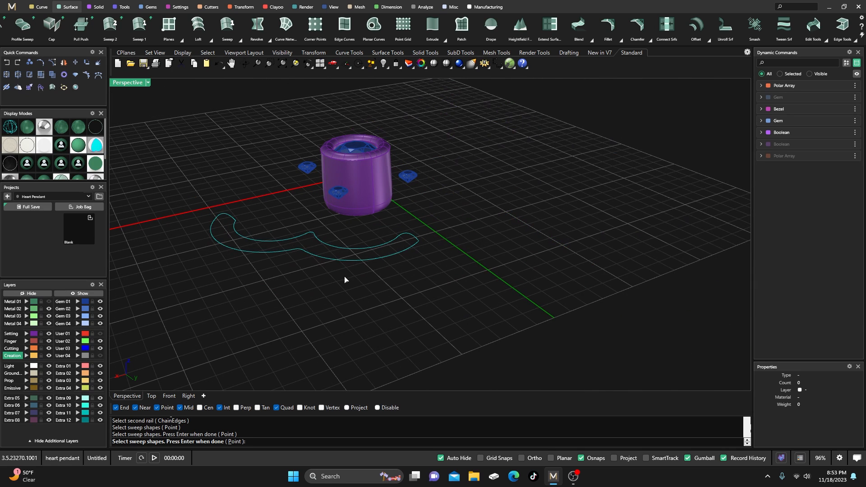
pyautogui.press('Return')
# Add a slash across the rails at the midpoint of each scallop and complete the two-rail sweep
pyautogui.moveTo(463, 300); pyautogui.dragTo(418, 362, button='right')
pyautogui.doubleClick(129, 83)
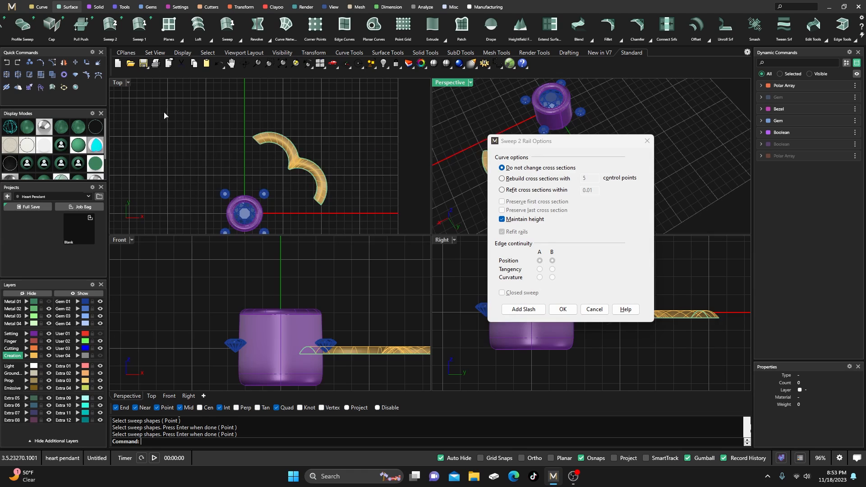
pyautogui.scroll(3, 291, 143)
pyautogui.click(524, 309)
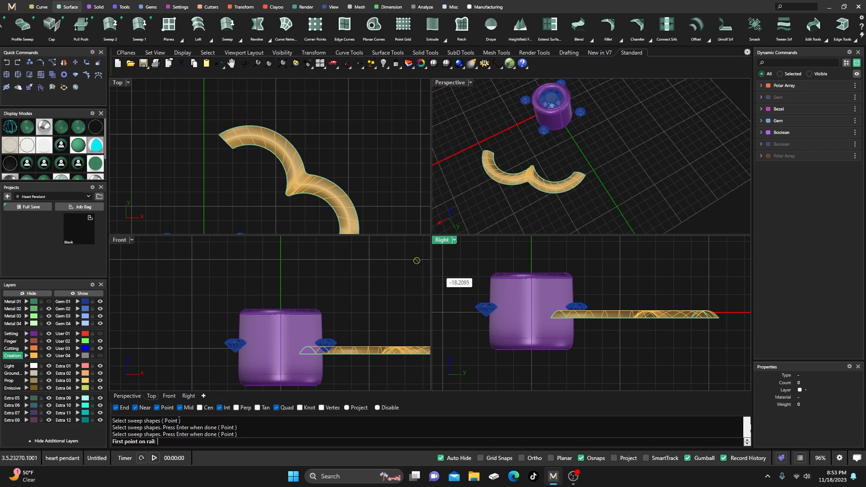
pyautogui.click(350, 200)
pyautogui.click(334, 209)
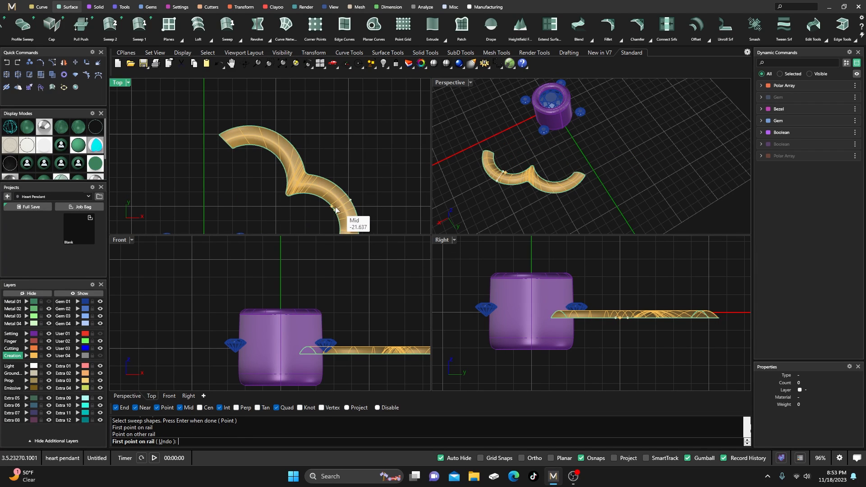
pyautogui.click(281, 144)
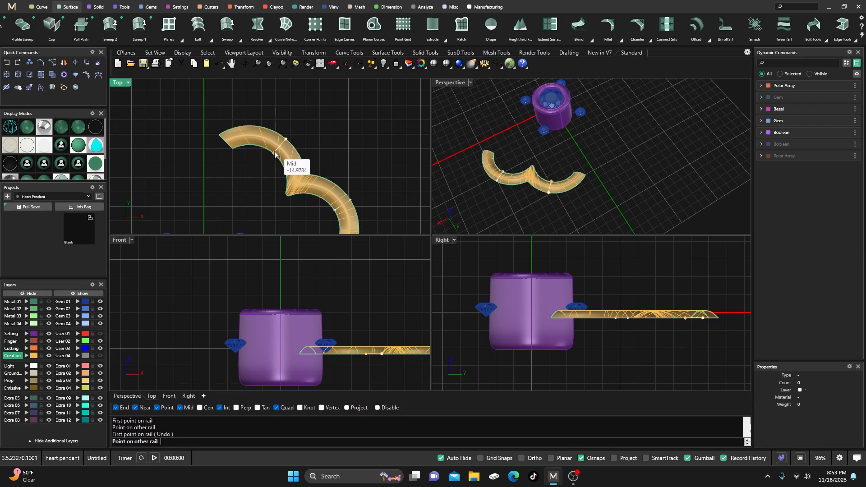
pyautogui.click(276, 154)
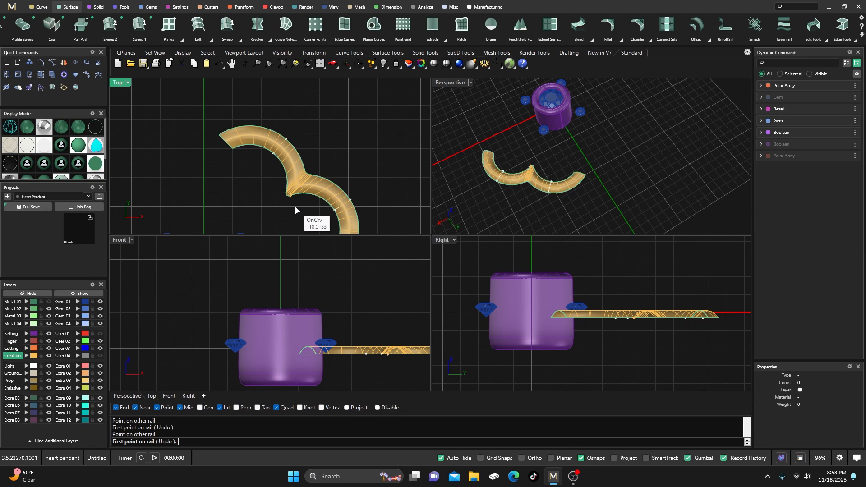
pyautogui.press('Return')
pyautogui.press('Return')
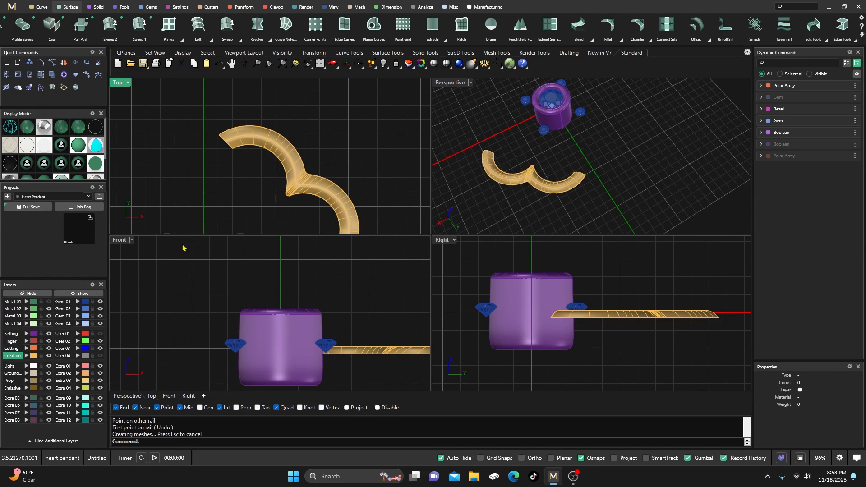
# Show the Metal 01 layer and join the domed top surface to the band's body, accepting the broken history
pyautogui.click(49, 303)
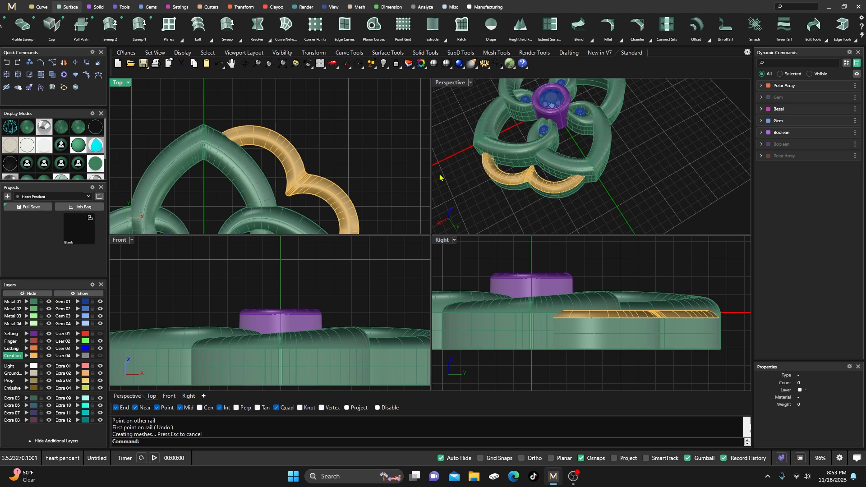
pyautogui.moveTo(607, 208); pyautogui.dragTo(586, 161, button='right')
pyautogui.moveTo(528, 190); pyautogui.dragTo(529, 204, button='right')
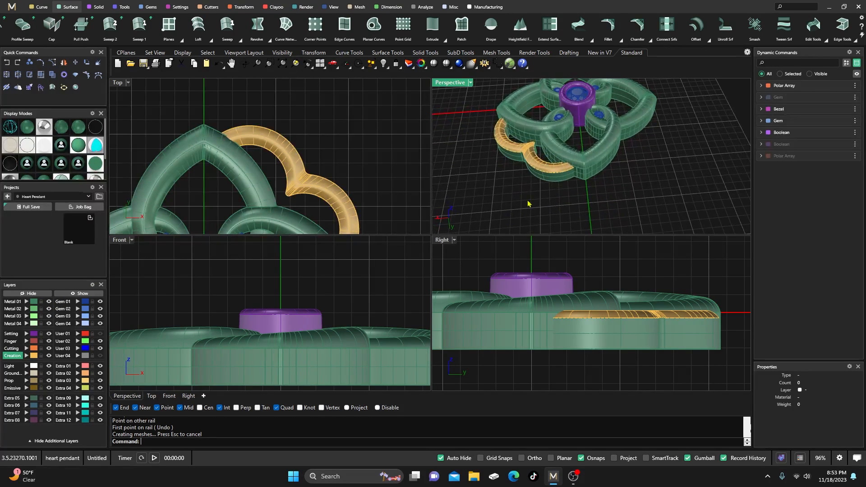
pyautogui.click(532, 160)
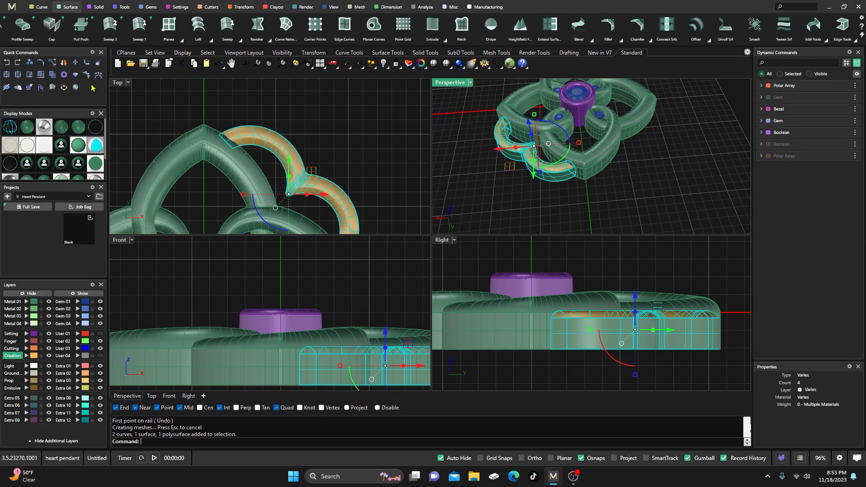
pyautogui.click(7, 76)
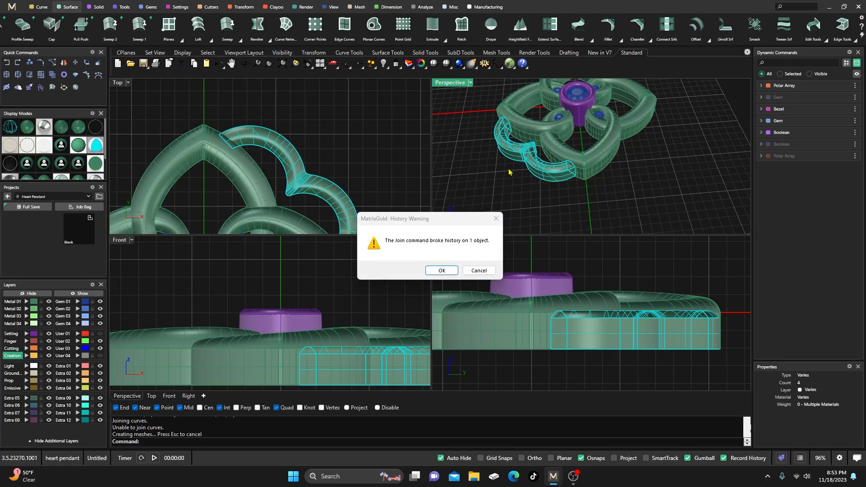
pyautogui.click(446, 273)
# Move the joined band to the Metal 02 layer and hide the Metal 01 layer
pyautogui.moveTo(502, 221); pyautogui.dragTo(511, 151, button='right')
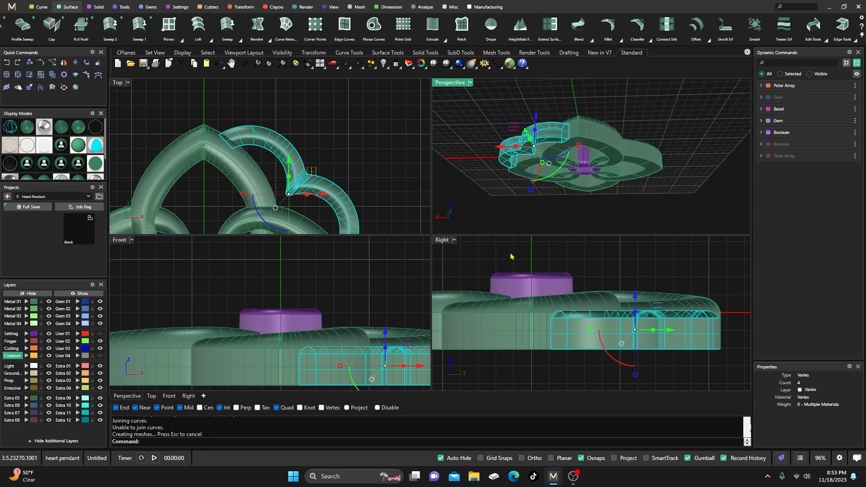
pyautogui.moveTo(520, 211); pyautogui.dragTo(536, 201, button='right')
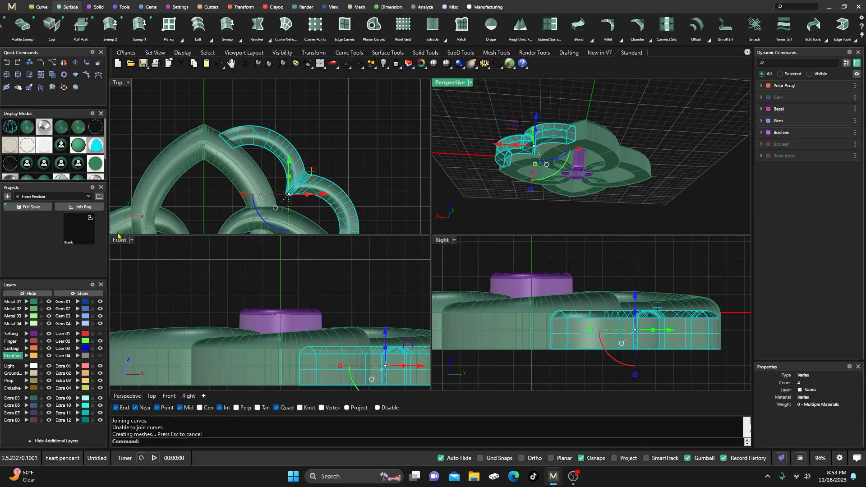
pyautogui.click(40, 307)
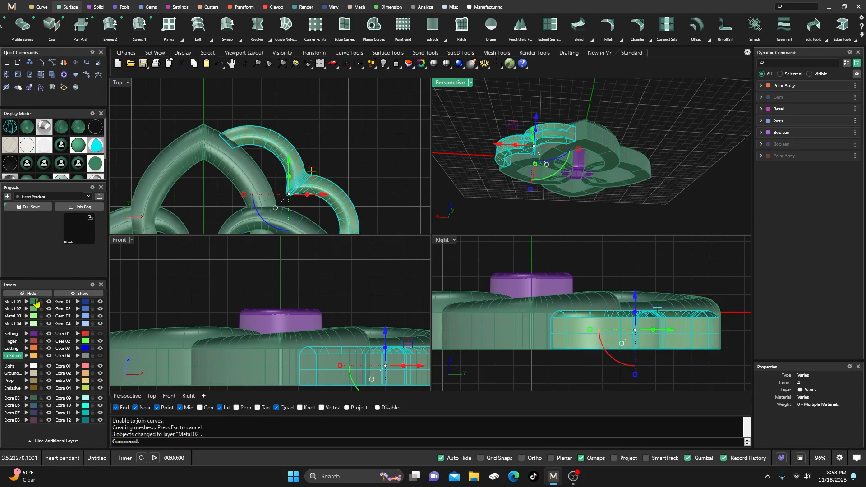
pyautogui.click(298, 135)
pyautogui.click(48, 302)
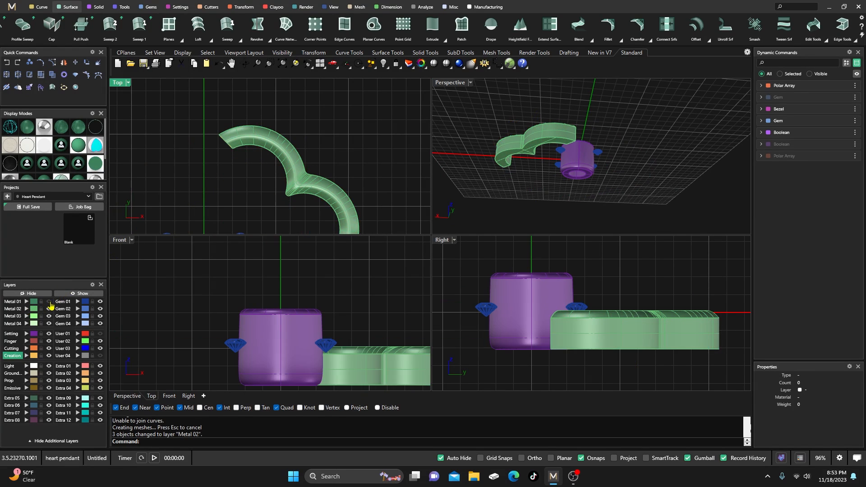
# Cap the two open ends of the scalloped band to make it a closed solid
pyautogui.moveTo(238, 197); pyautogui.dragTo(333, 137, button='right')
pyautogui.click(636, 146)
pyautogui.moveTo(636, 147); pyautogui.dragTo(565, 158, button='right')
pyautogui.scroll(5, 566, 157)
pyautogui.click(567, 158)
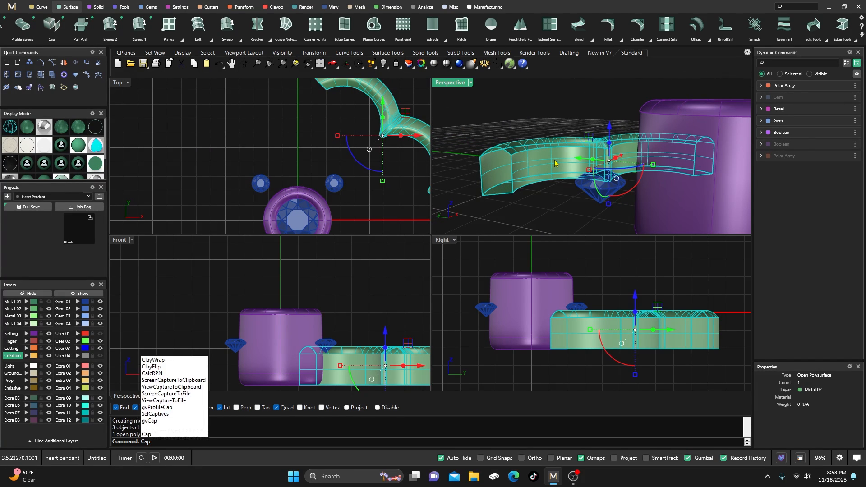
pyautogui.press('Return')
pyautogui.scroll(-3, 507, 138)
pyautogui.moveTo(507, 138); pyautogui.dragTo(493, 183, button='right')
# Show the Metal 01 layer and scale the scalloped band down slightly between the two adjacent hearts
pyautogui.click(48, 302)
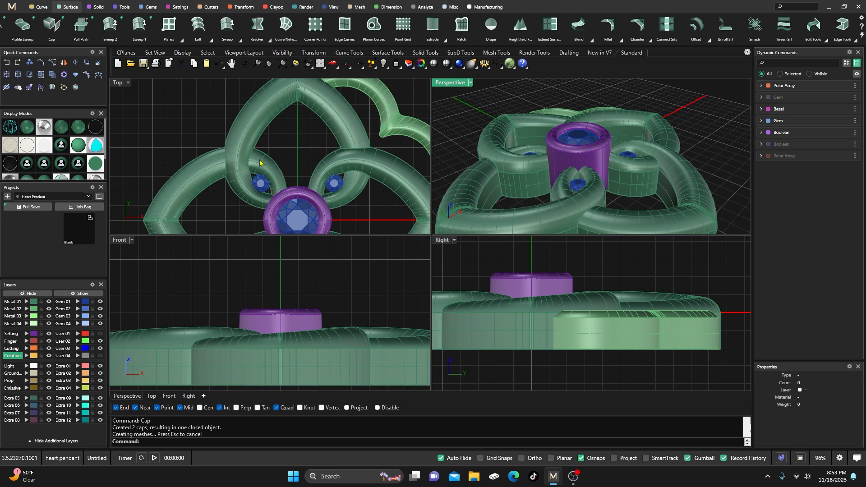
pyautogui.scroll(-3, 322, 128)
pyautogui.click(356, 115)
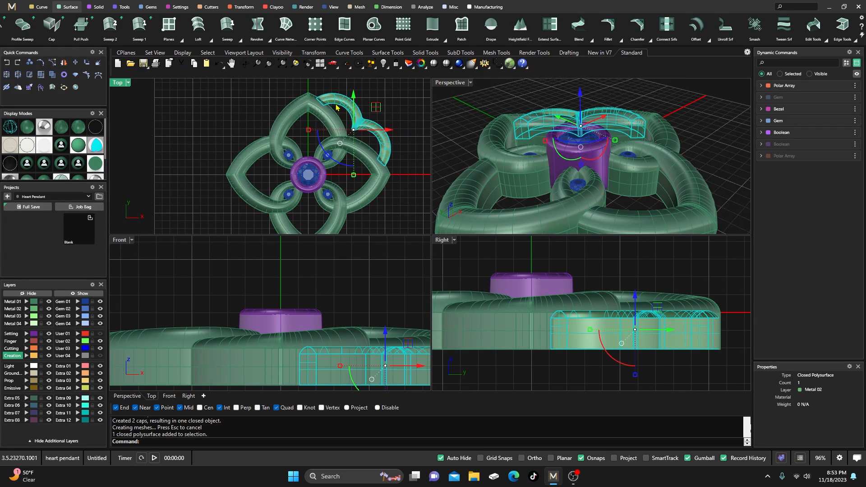
pyautogui.scroll(-3, 348, 121)
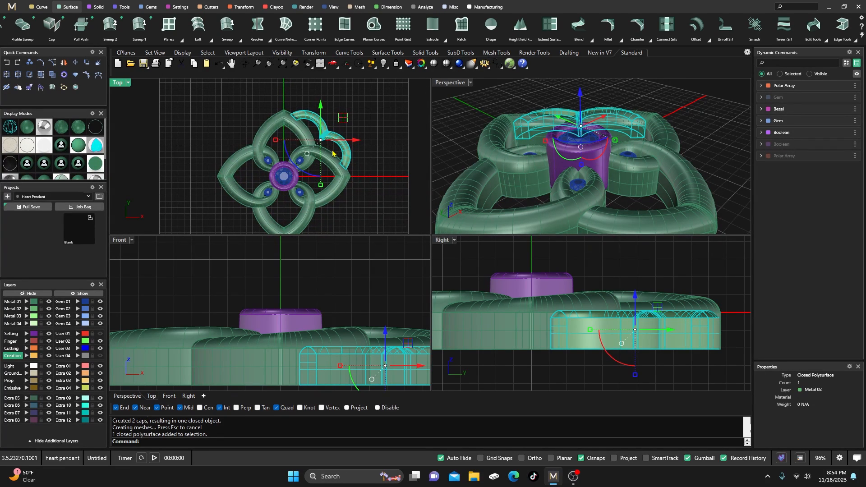
pyautogui.scroll(3, 326, 132)
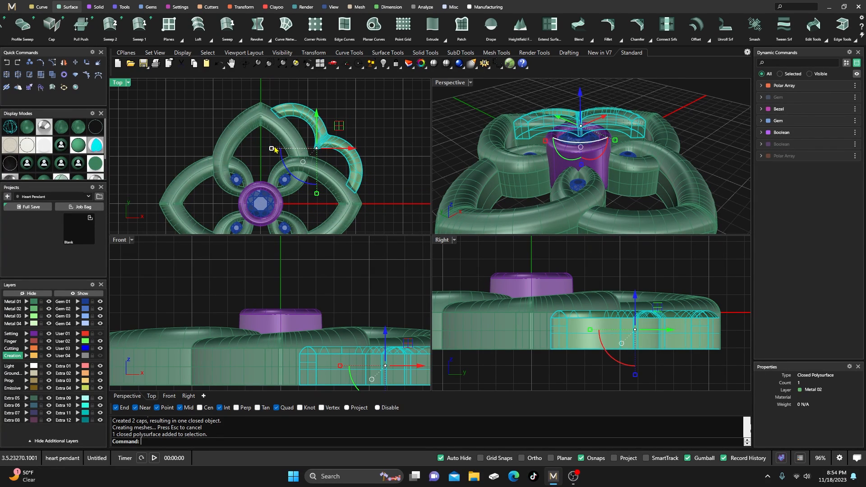
pyautogui.moveTo(273, 149); pyautogui.dragTo(287, 145)
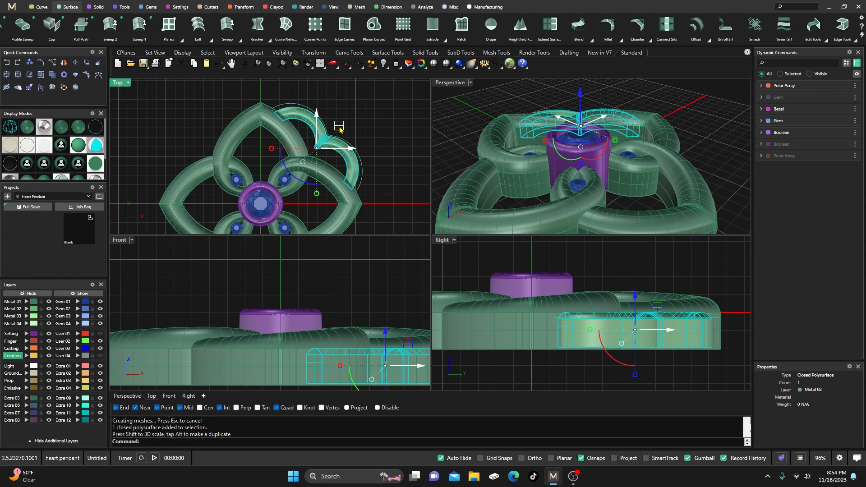
# Undo the accidental shift of the scalloped band and polar-array it to 4 objects around the pendant center on the FlattenZAxis plane
pyautogui.moveTo(340, 129); pyautogui.dragTo(338, 128)
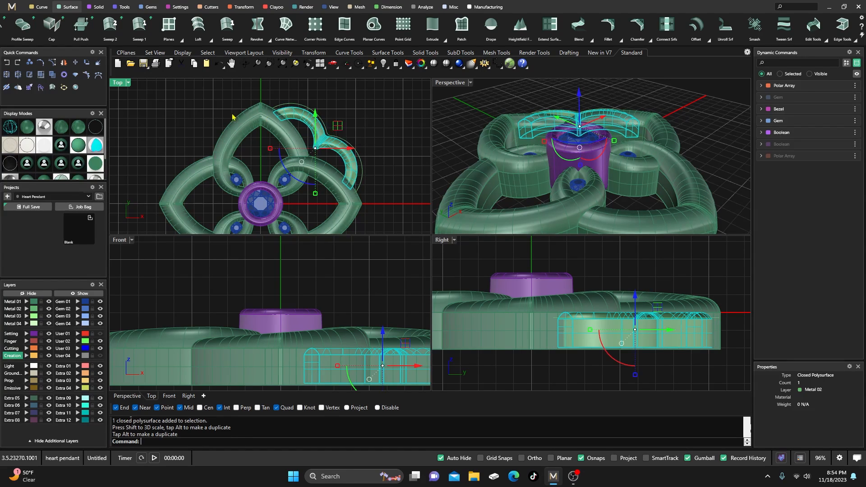
pyautogui.click(7, 62)
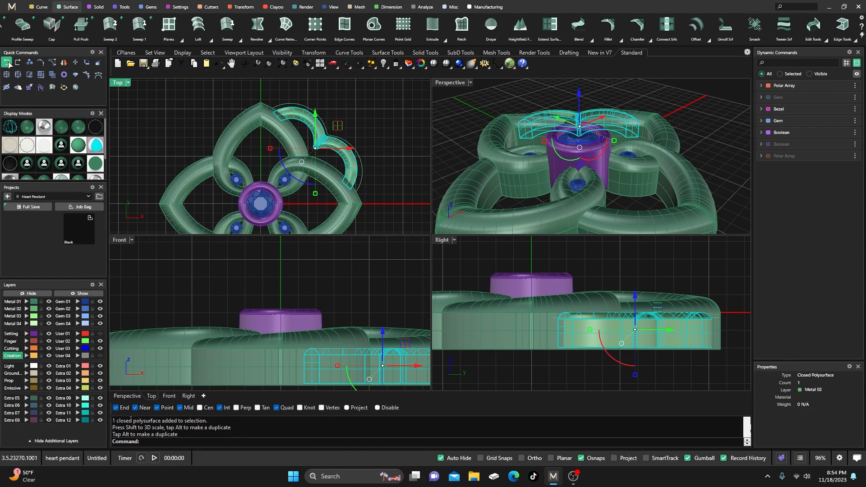
pyautogui.click(321, 141)
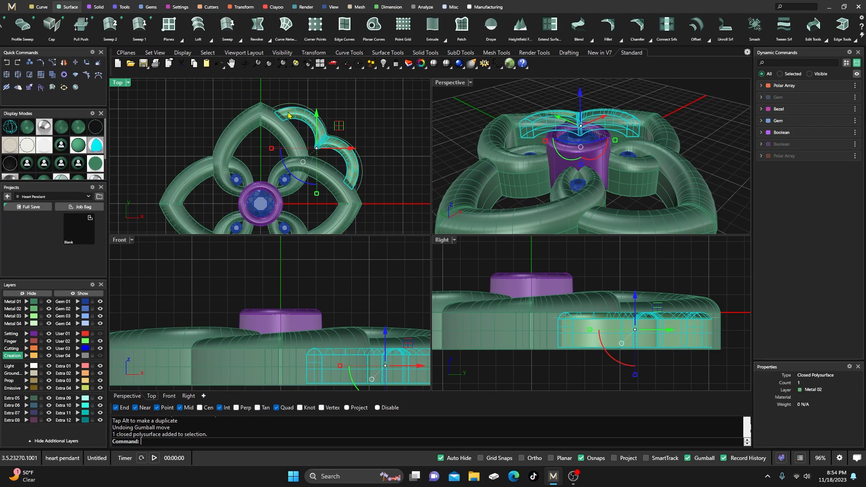
pyautogui.click(244, 7)
pyautogui.click(52, 24)
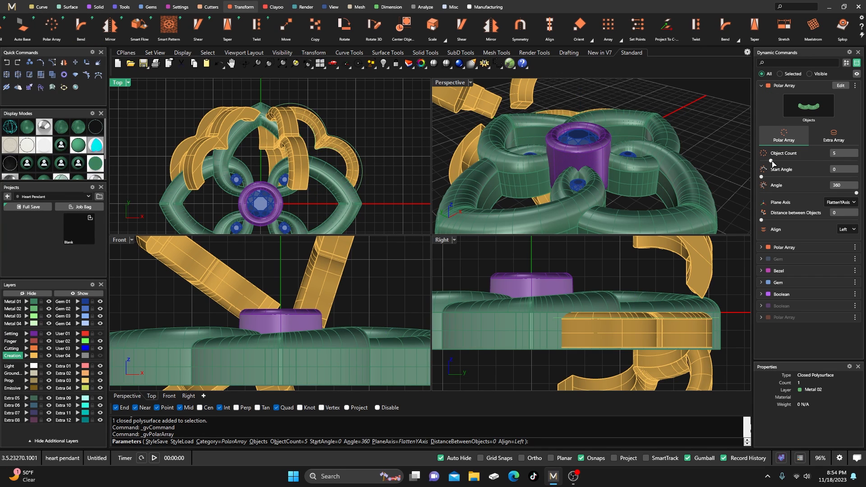
pyautogui.moveTo(772, 161); pyautogui.dragTo(769, 162)
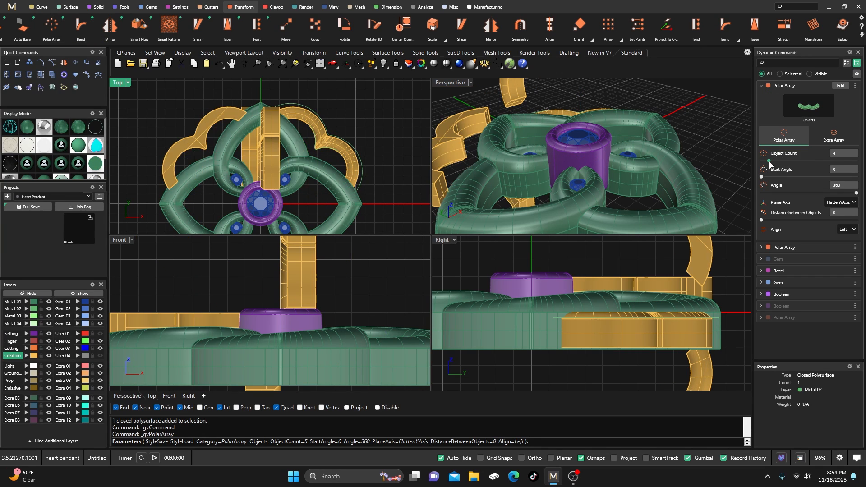
pyautogui.click(840, 202)
pyautogui.click(840, 228)
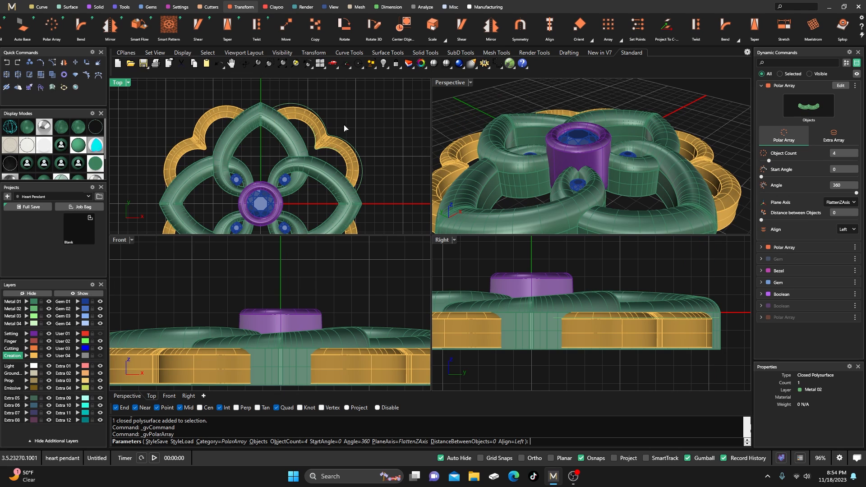
pyautogui.scroll(-2, 276, 113)
pyautogui.rightClick(296, 162)
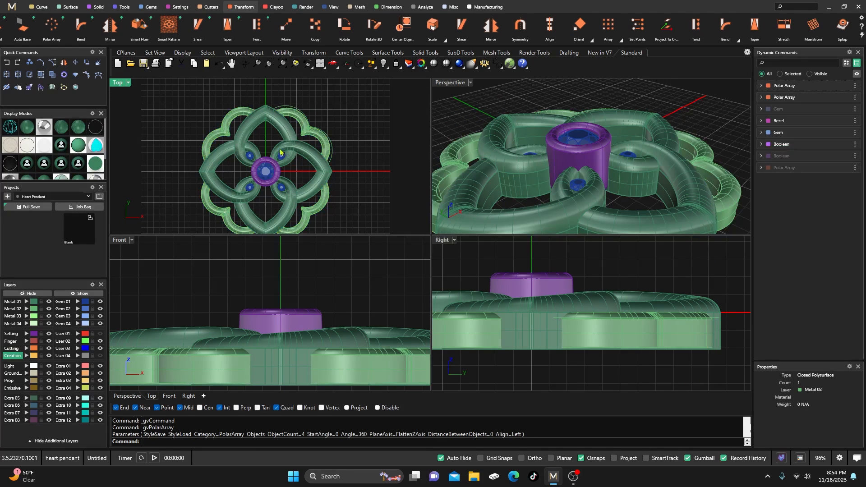
# Move the original scalloped band, without its arrayed copies, to the User 04 layer
pyautogui.scroll(3, 218, 146)
pyautogui.click(220, 132)
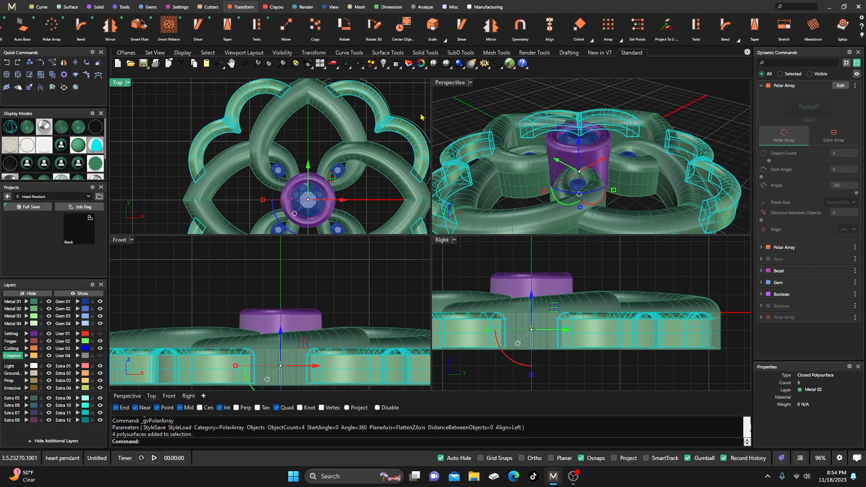
pyautogui.click(403, 104)
pyautogui.click(389, 125)
pyautogui.click(416, 150)
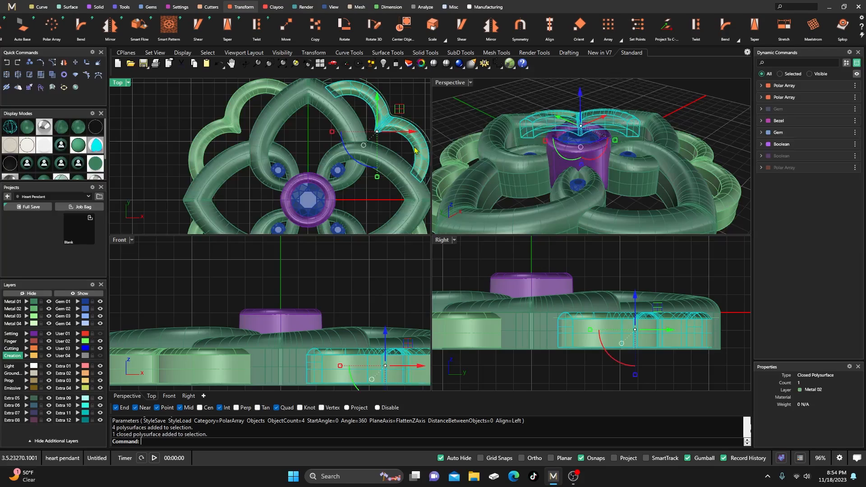
pyautogui.click(75, 357)
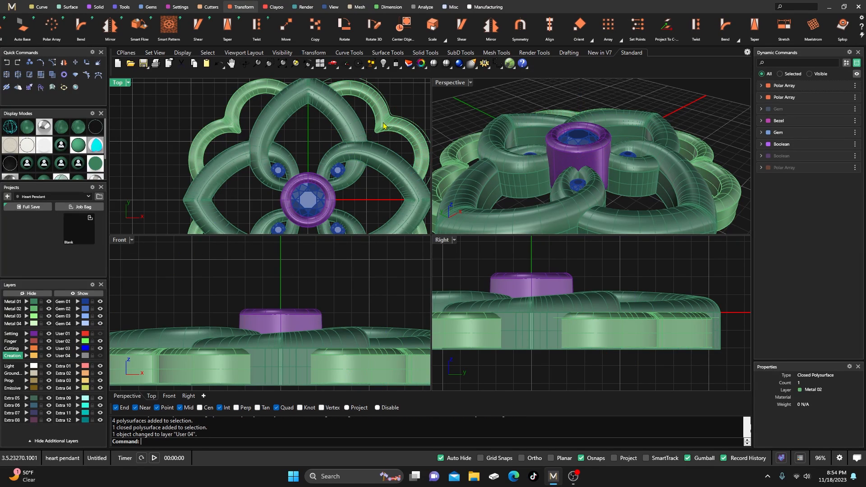
# Select all curves in the model and move them to the User 04 layer
pyautogui.doubleClick(448, 86)
pyautogui.scroll(-8, 352, 167)
pyautogui.moveTo(349, 189); pyautogui.dragTo(394, 244, button='right')
pyautogui.scroll(-6, 391, 208)
pyautogui.scroll(3, 392, 242)
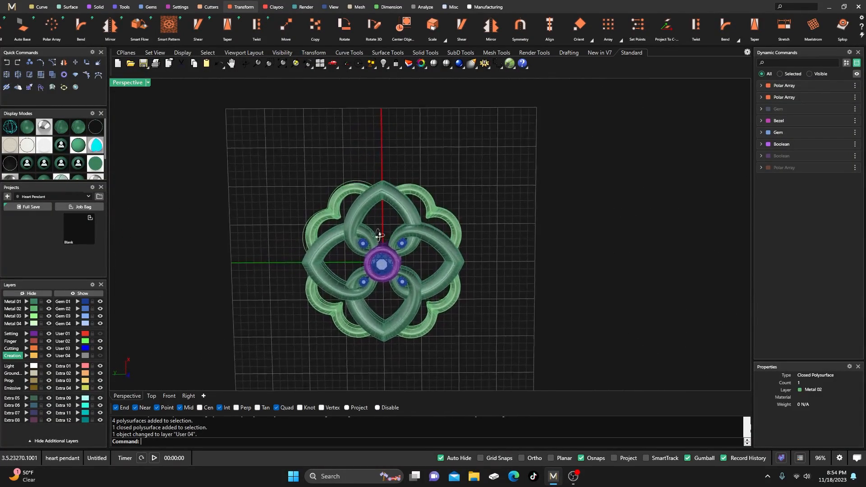
pyautogui.scroll(5, 369, 202)
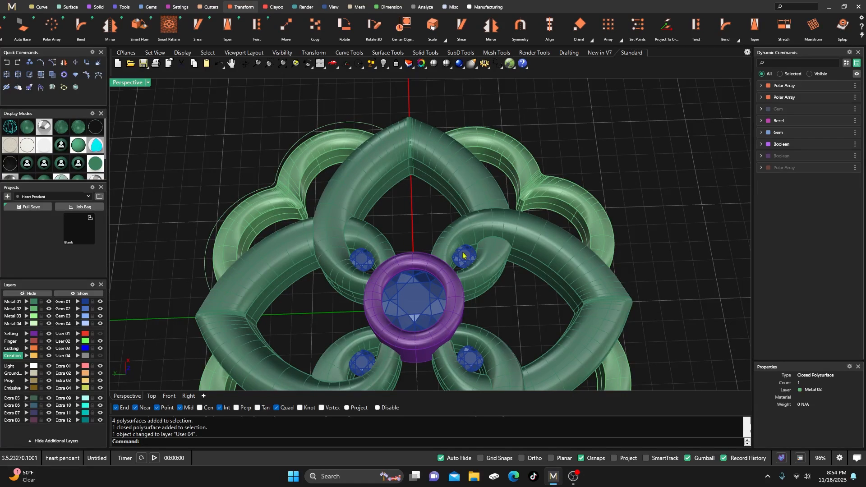
pyautogui.click(782, 458)
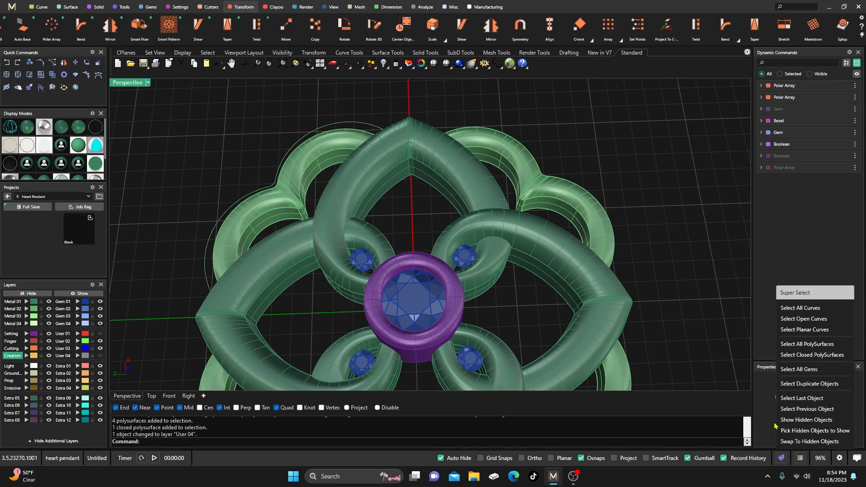
pyautogui.click(790, 309)
pyautogui.click(790, 308)
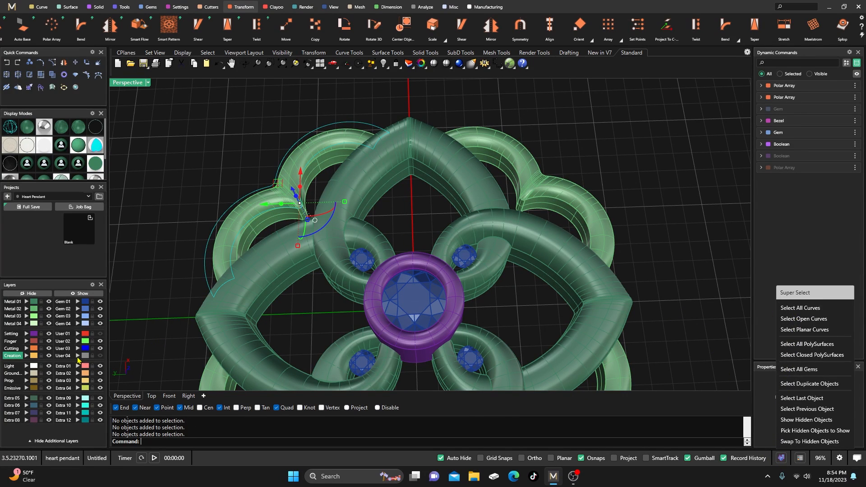
pyautogui.click(78, 356)
# Examine the whole pendant from above in a glossy display mode and again in the regular shaded mode
pyautogui.scroll(-7, 324, 185)
pyautogui.moveTo(329, 260); pyautogui.dragTo(352, 248, button='right')
pyautogui.scroll(7, 375, 248)
pyautogui.moveTo(456, 298); pyautogui.dragTo(459, 320, button='right')
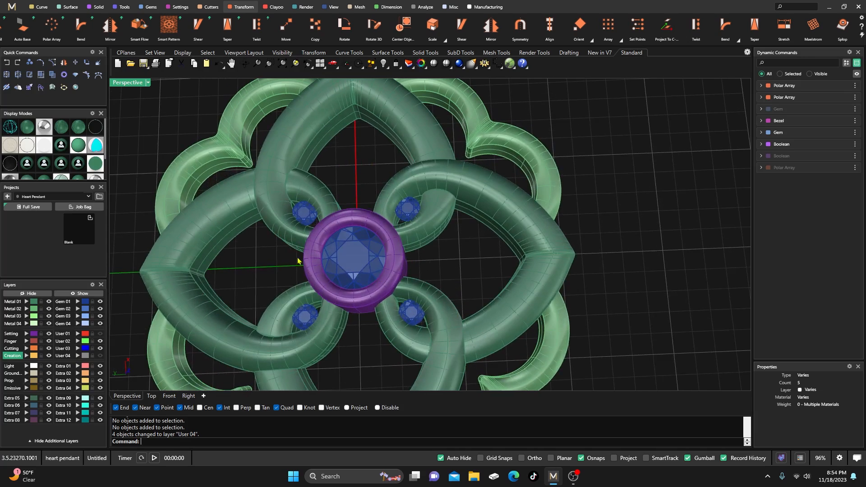
pyautogui.click(44, 176)
pyautogui.scroll(-5, 315, 212)
pyautogui.moveTo(332, 244); pyautogui.dragTo(335, 264, button='right')
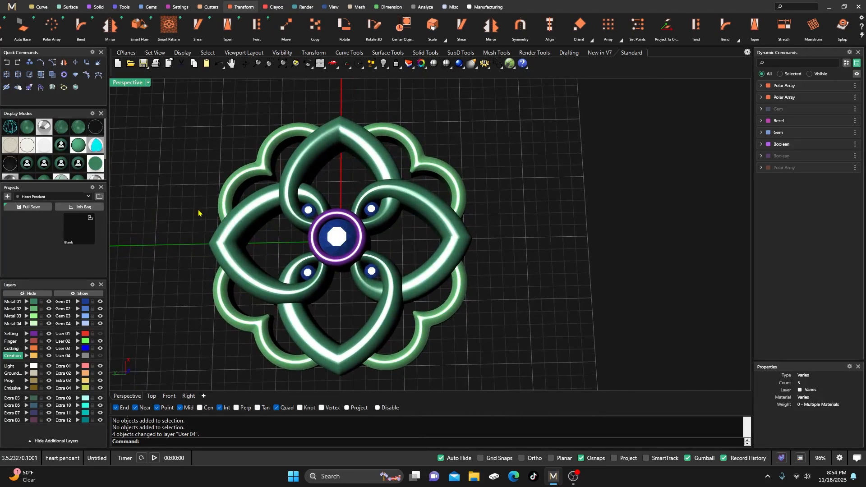
pyautogui.click(27, 128)
pyautogui.scroll(-5, 343, 246)
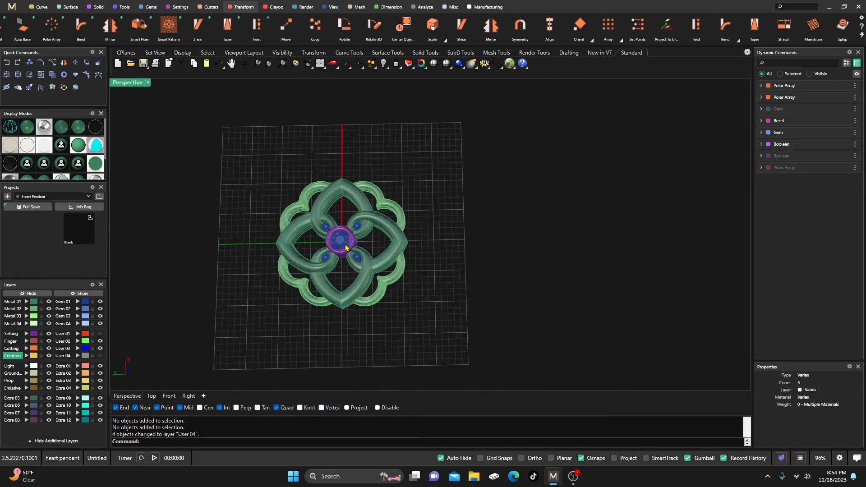
pyautogui.scroll(4, 378, 206)
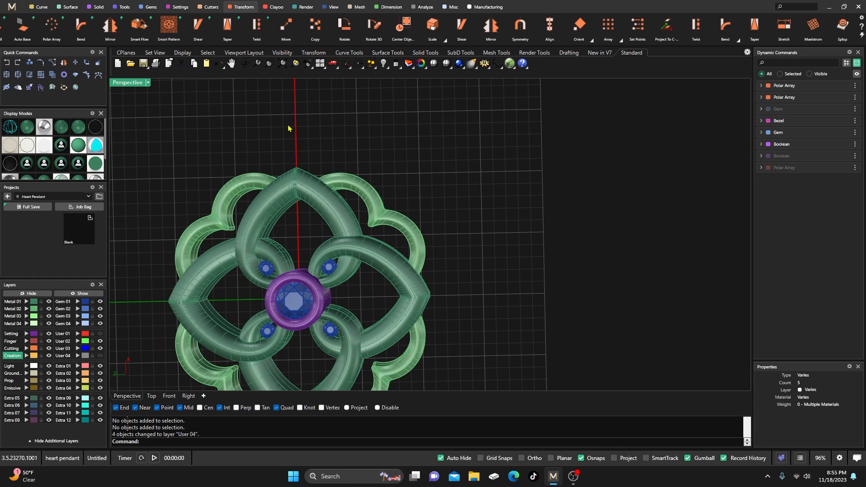
pyautogui.moveTo(391, 223); pyautogui.dragTo(143, 156, button='right')
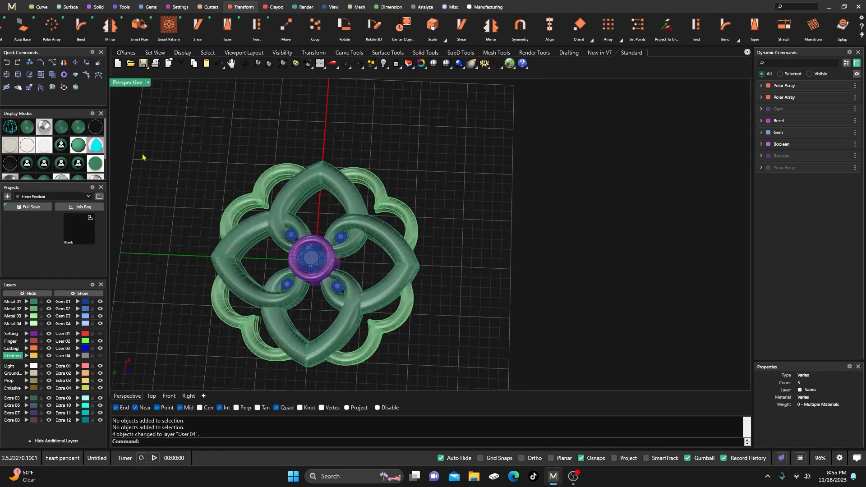
# Extract a lengthwise isocurve along the domed top of the upper-left scalloped band at U 0.31, V 0.5 and angle 90
pyautogui.doubleClick(129, 83)
pyautogui.scroll(4, 260, 143)
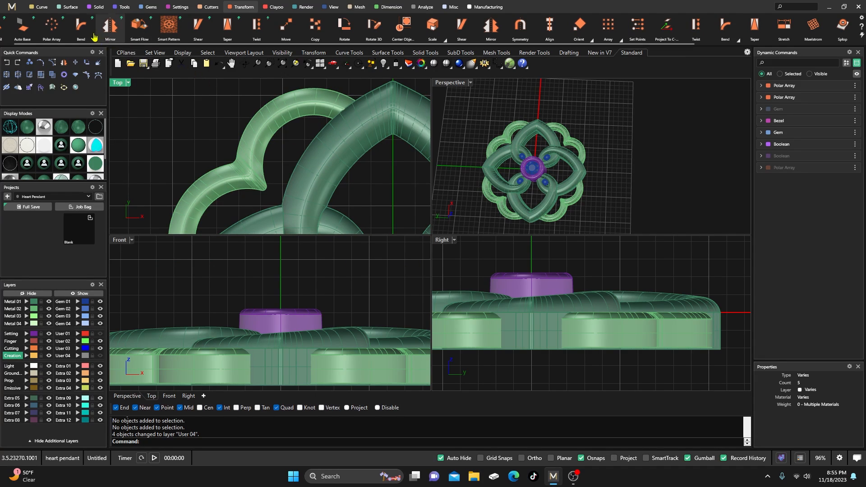
pyautogui.click(41, 6)
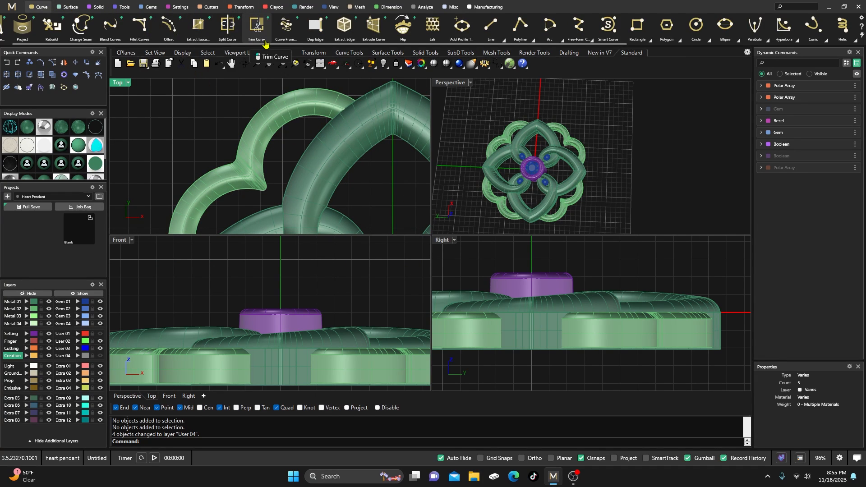
pyautogui.click(200, 36)
pyautogui.scroll(1, 278, 111)
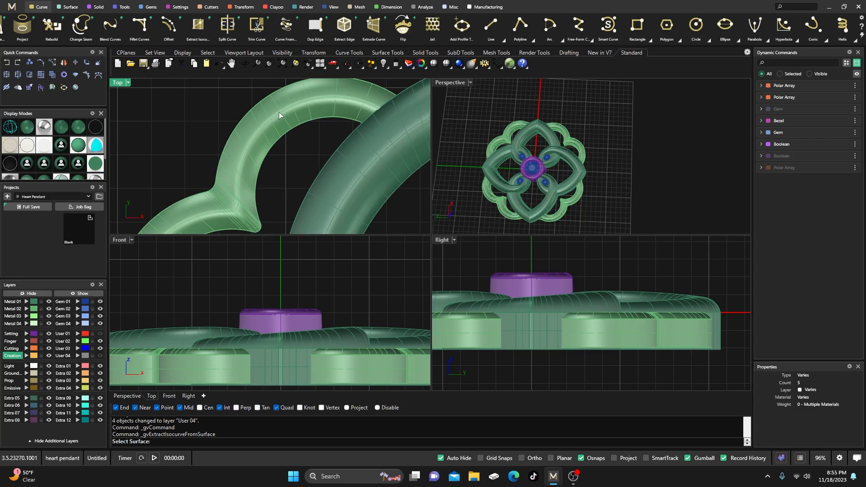
pyautogui.click(280, 112)
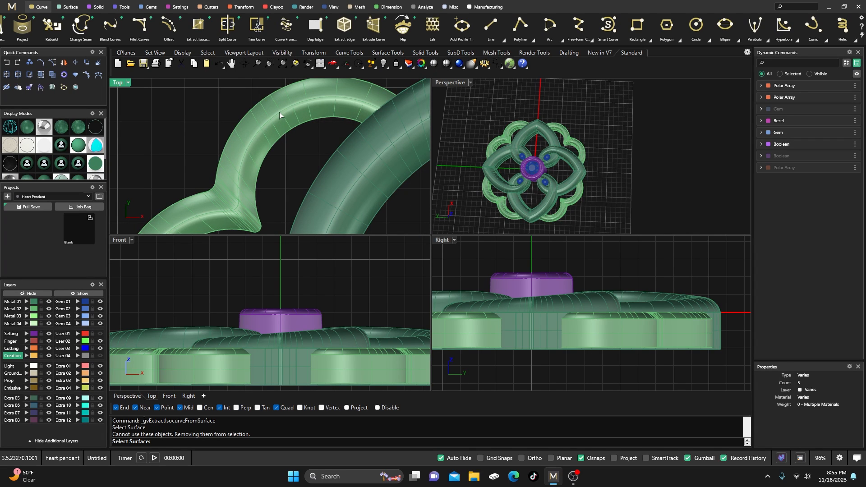
pyautogui.click(280, 112)
pyautogui.scroll(-4, 320, 158)
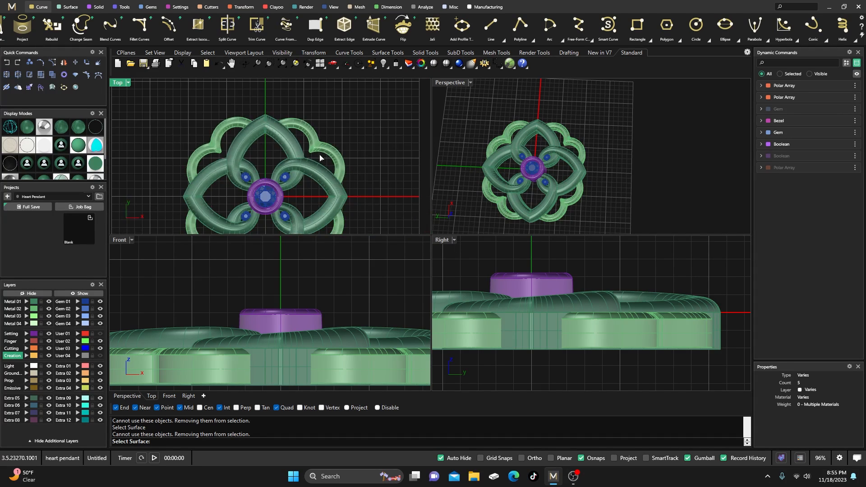
pyautogui.scroll(4, 319, 158)
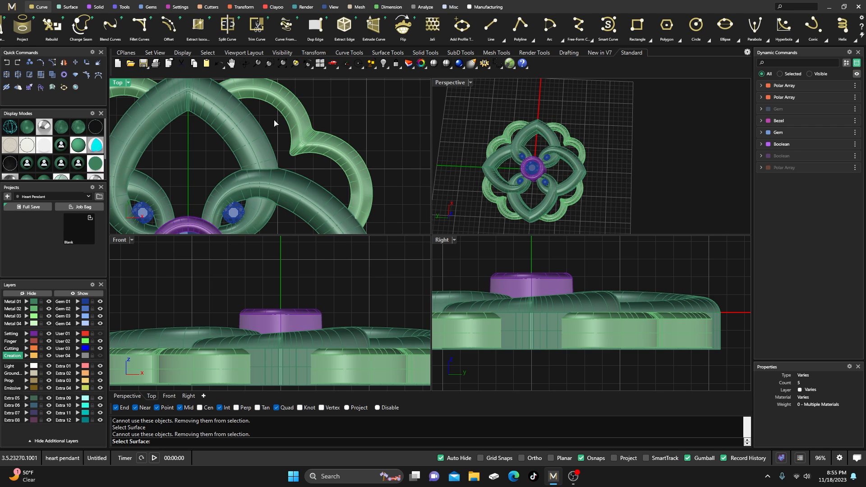
pyautogui.moveTo(334, 135); pyautogui.dragTo(418, 152, button='right')
pyautogui.moveTo(180, 124); pyautogui.dragTo(233, 136, button='right')
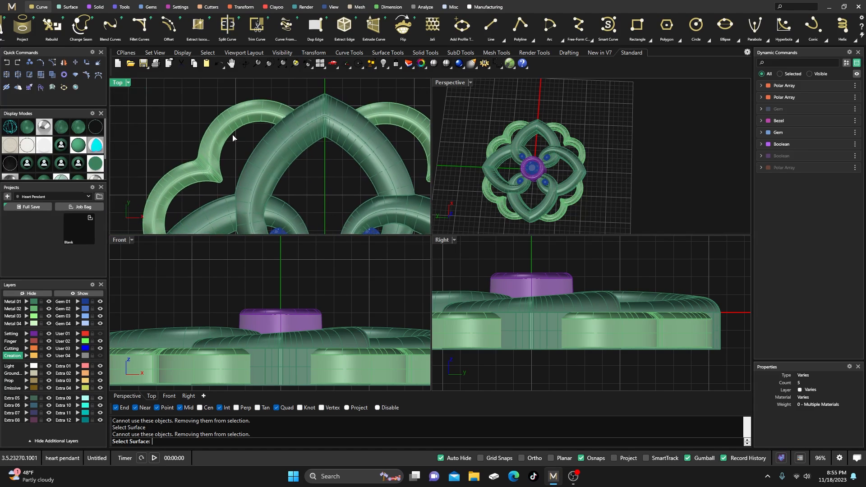
pyautogui.scroll(6, 233, 136)
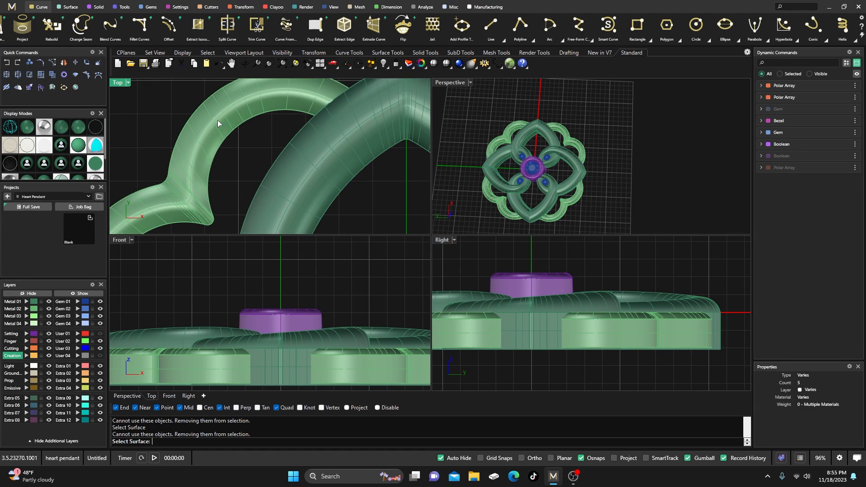
pyautogui.click(216, 121)
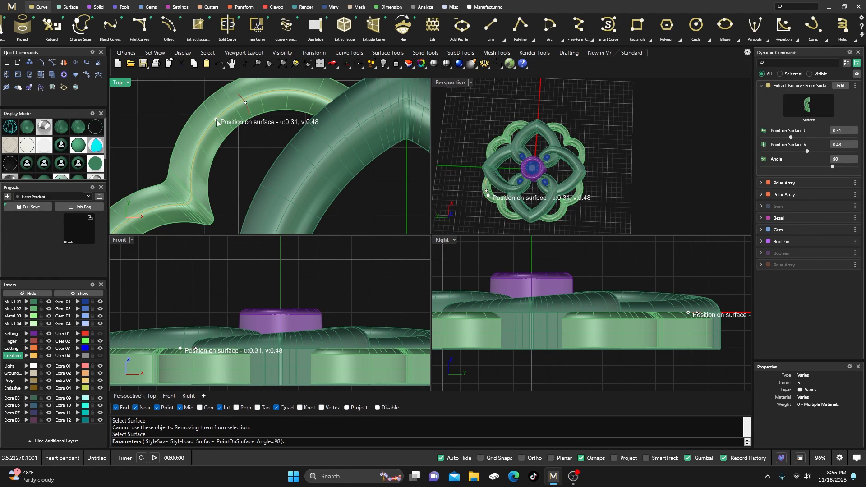
pyautogui.moveTo(217, 120); pyautogui.dragTo(217, 119)
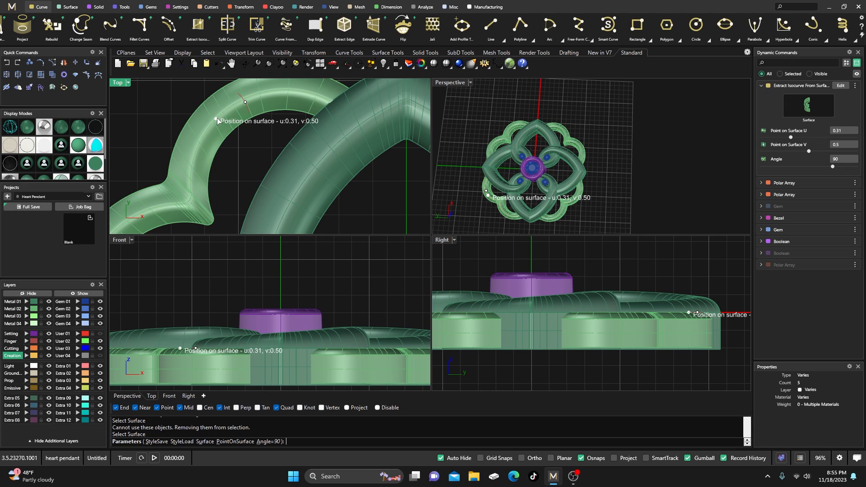
pyautogui.press('Return')
# Lay a row of gems along the extracted isocurve of the upper-left scalloped band with Gem on Curve
pyautogui.click(218, 118)
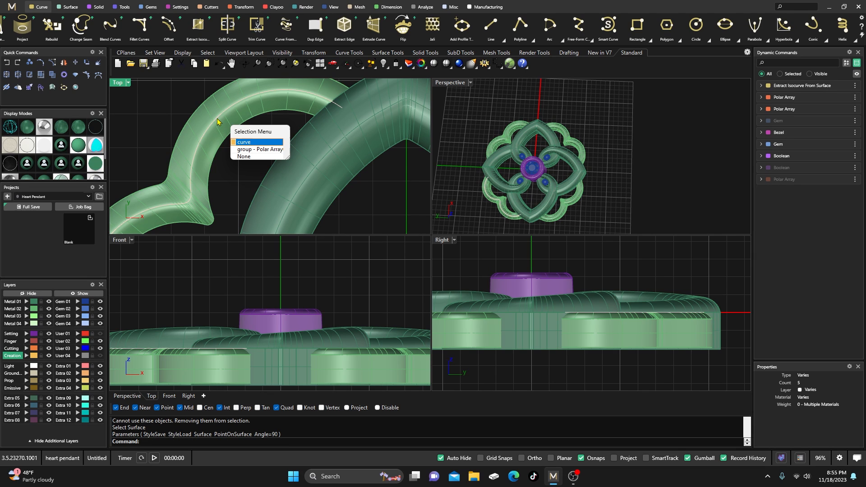
pyautogui.click(244, 142)
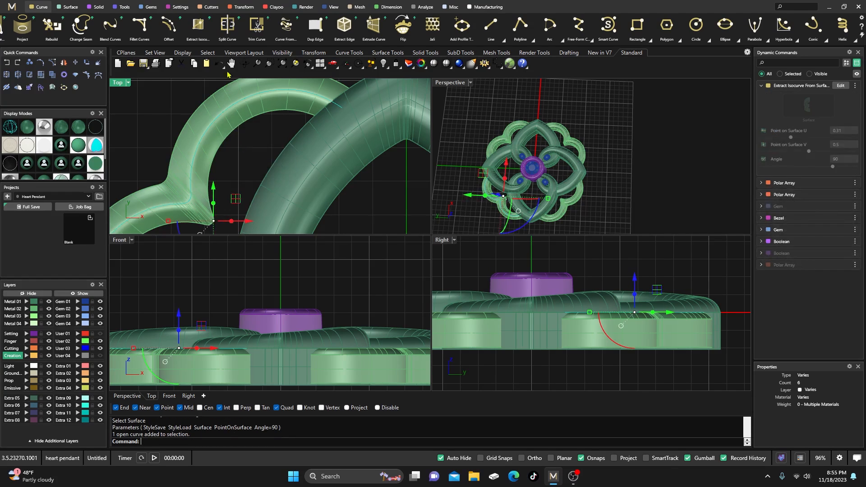
pyautogui.click(151, 7)
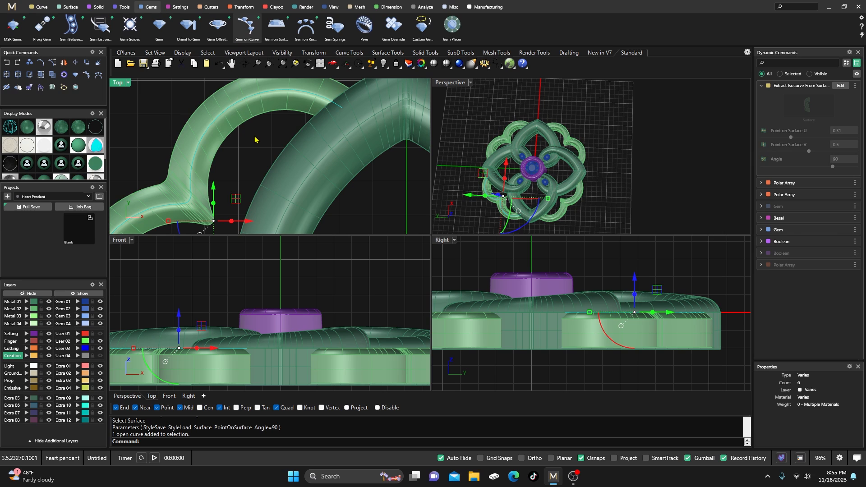
pyautogui.scroll(-3, 252, 141)
pyautogui.click(248, 26)
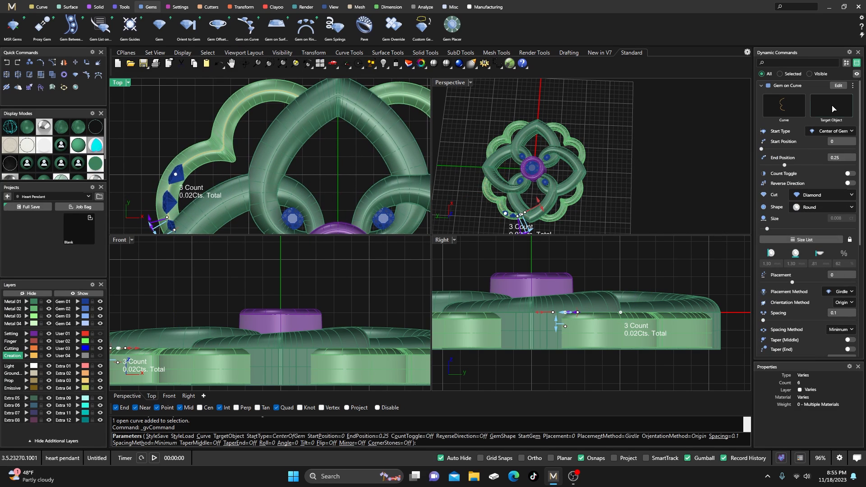
# Assign the upper-left scalloped band as the target object for the gem row
pyautogui.click(833, 108)
pyautogui.click(227, 129)
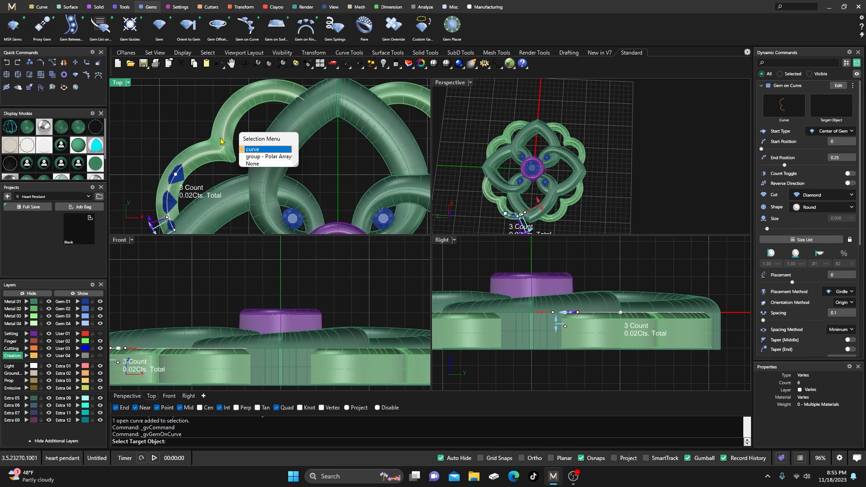
pyautogui.click(254, 151)
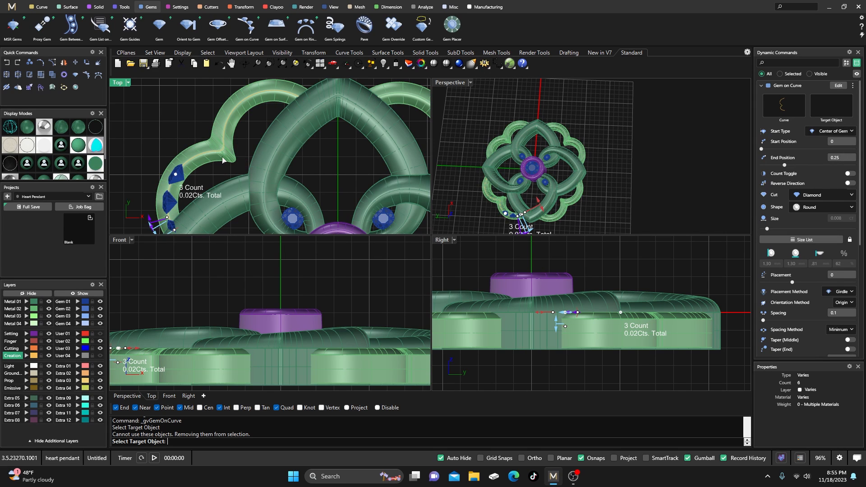
pyautogui.press('Return')
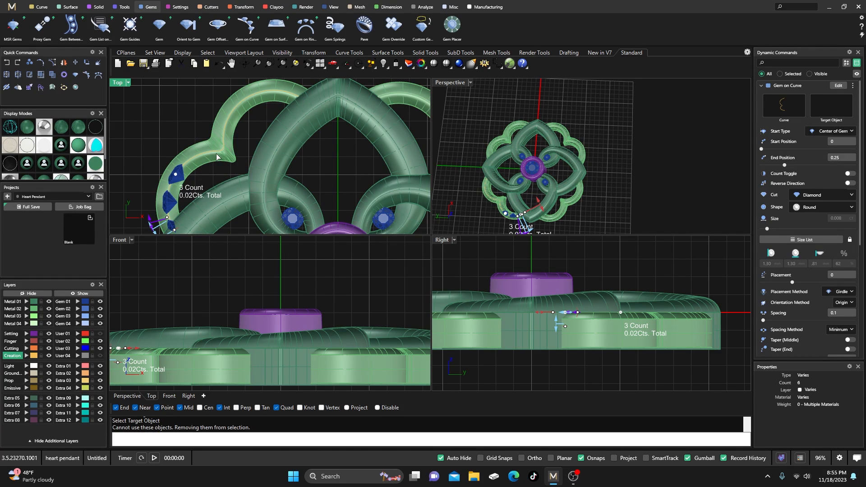
pyautogui.click(820, 114)
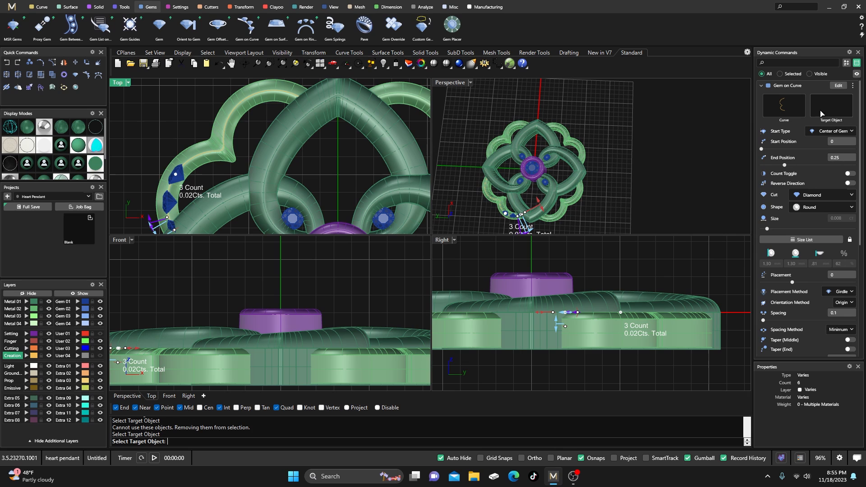
pyautogui.click(196, 150)
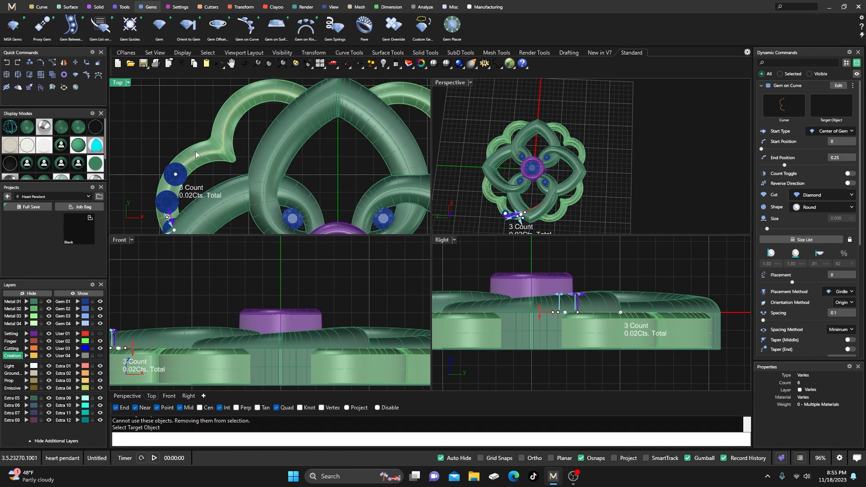
# Stretch the gem row from start position 0.12 to end position 0.89 and reduce the gem size to 0.90 mm
pyautogui.moveTo(176, 176); pyautogui.dragTo(277, 97)
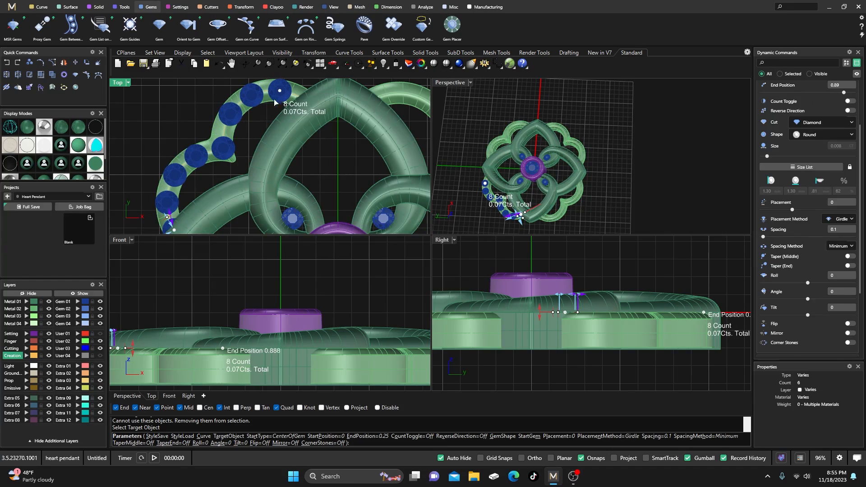
pyautogui.scroll(-1, 257, 124)
pyautogui.moveTo(190, 209); pyautogui.dragTo(186, 191)
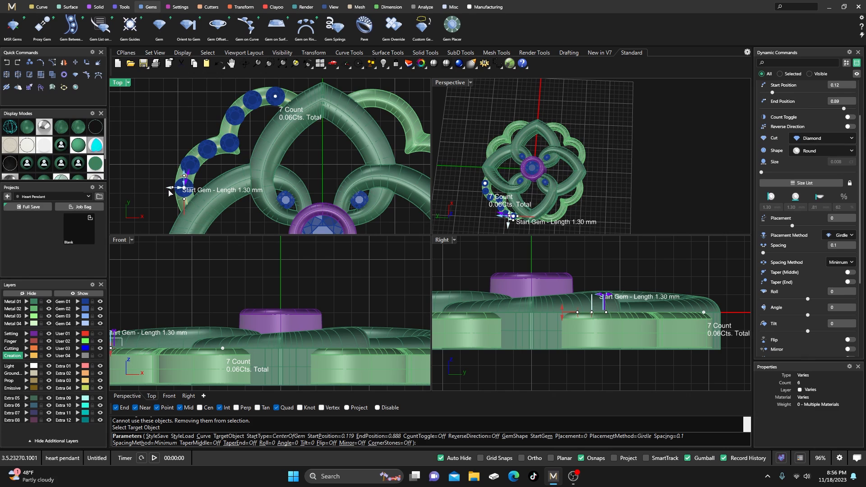
pyautogui.moveTo(172, 193); pyautogui.dragTo(179, 194)
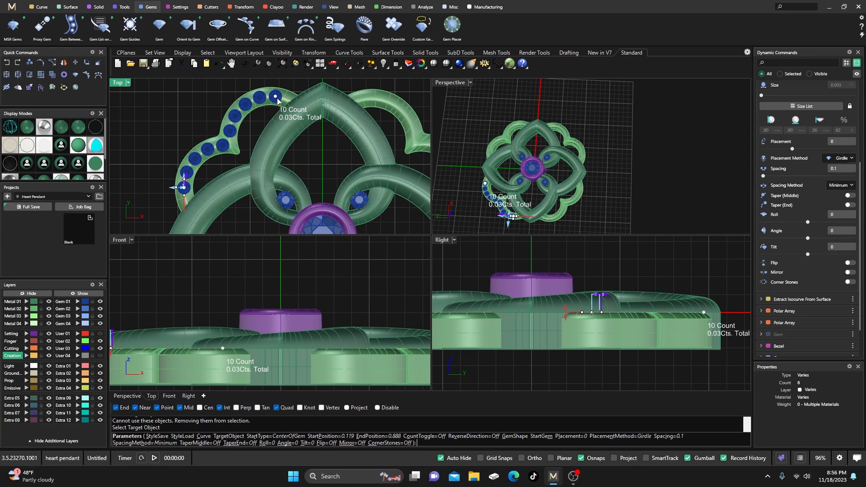
# Readjust the gem row to start position 0.14 and end position 0.89
pyautogui.moveTo(276, 99); pyautogui.dragTo(281, 99)
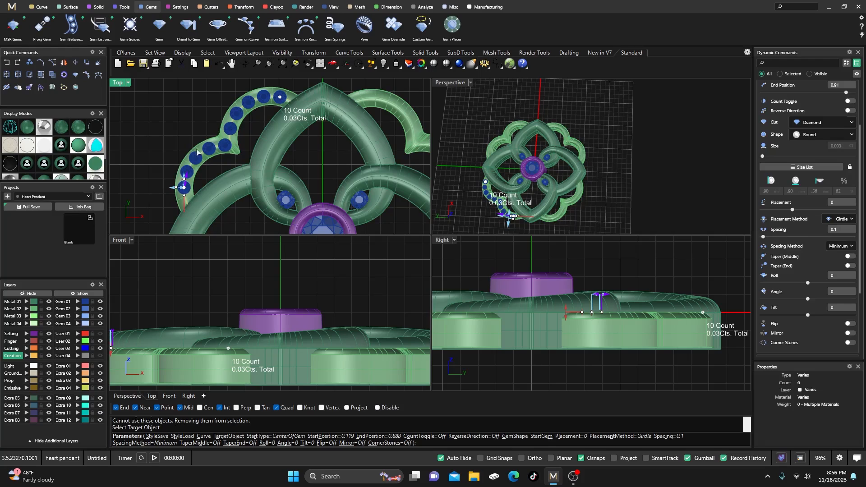
pyautogui.moveTo(184, 188); pyautogui.dragTo(186, 185)
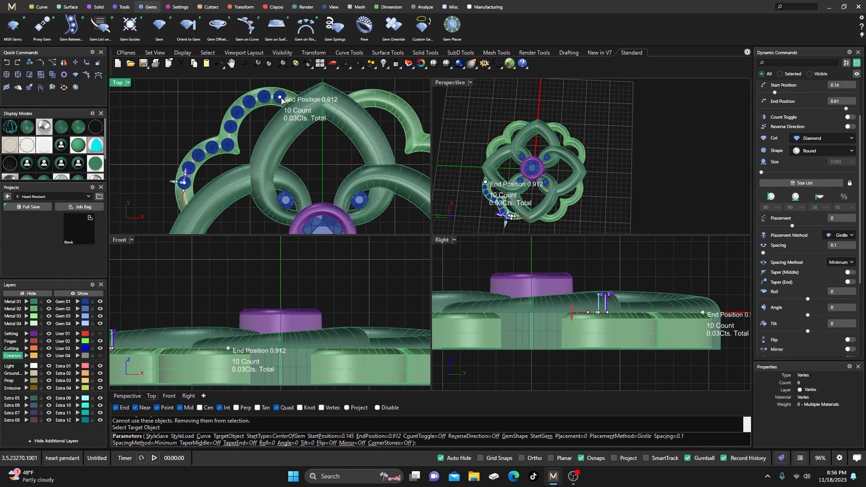
pyautogui.moveTo(281, 99)
pyautogui.mouseDown()
pyautogui.moveTo(267, 98)
pyautogui.moveTo(280, 109)
pyautogui.moveTo(274, 102)
pyautogui.mouseUp()
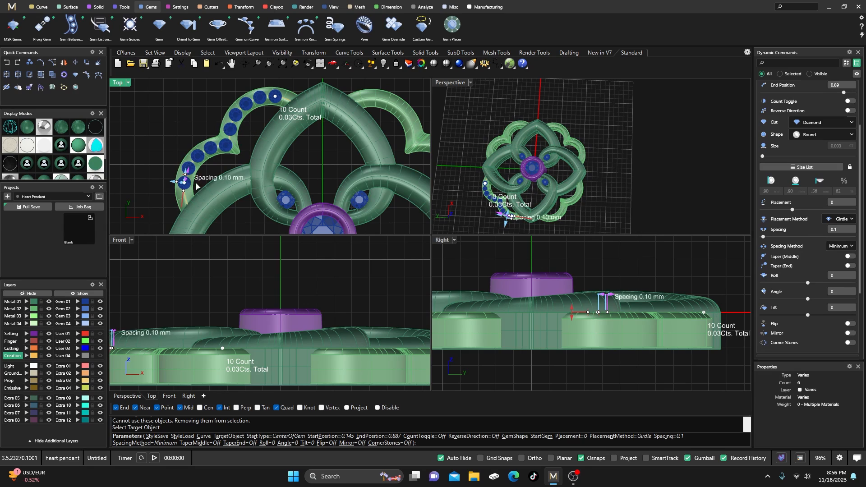
# Change the gem spacing method to Fixed and run the row from start position 0.11 to end position 0.94
pyautogui.click(840, 247)
pyautogui.click(835, 277)
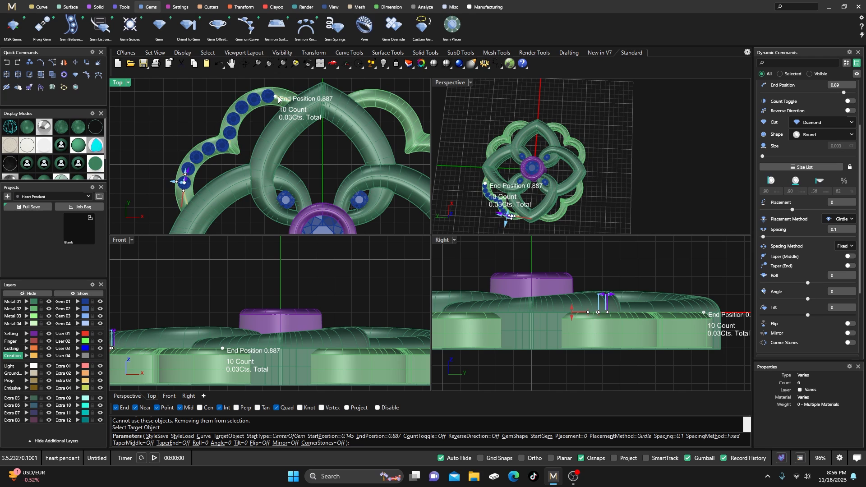
pyautogui.moveTo(278, 99); pyautogui.dragTo(287, 101)
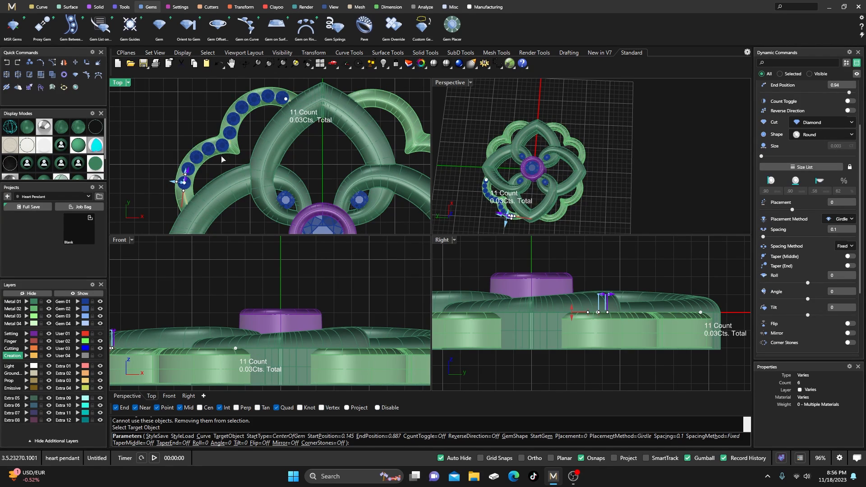
pyautogui.moveTo(183, 182); pyautogui.dragTo(186, 192)
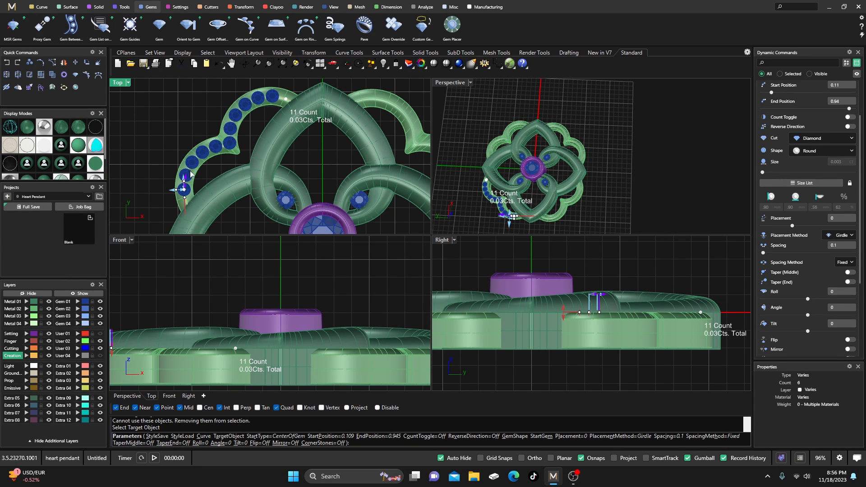
# Increase the spacing between the gems to 0.34 mm and finish the gem row
pyautogui.moveTo(251, 123); pyautogui.dragTo(268, 124, button='right')
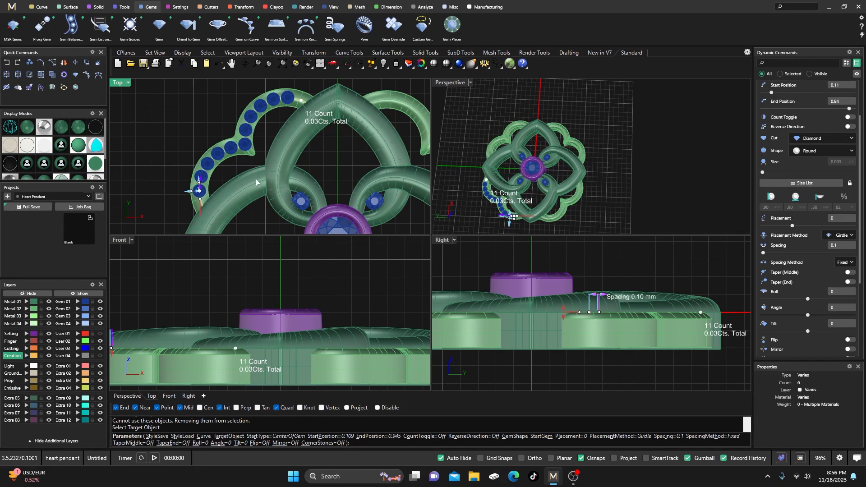
pyautogui.moveTo(186, 187)
pyautogui.scroll(6, 186, 187)
pyautogui.scroll(-6, 210, 199)
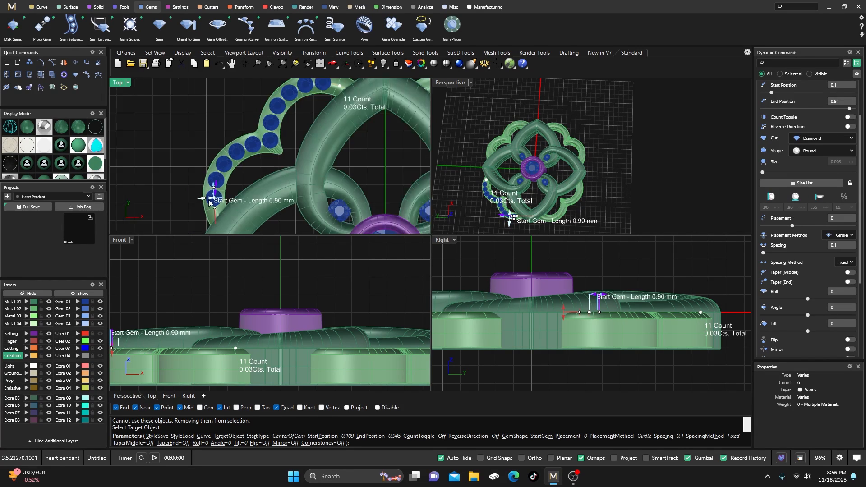
pyautogui.moveTo(213, 189)
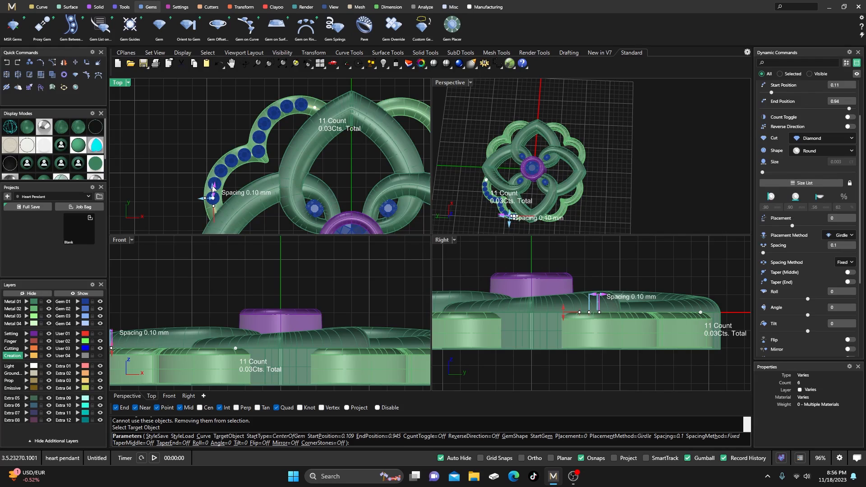
pyautogui.moveTo(214, 188); pyautogui.dragTo(225, 191)
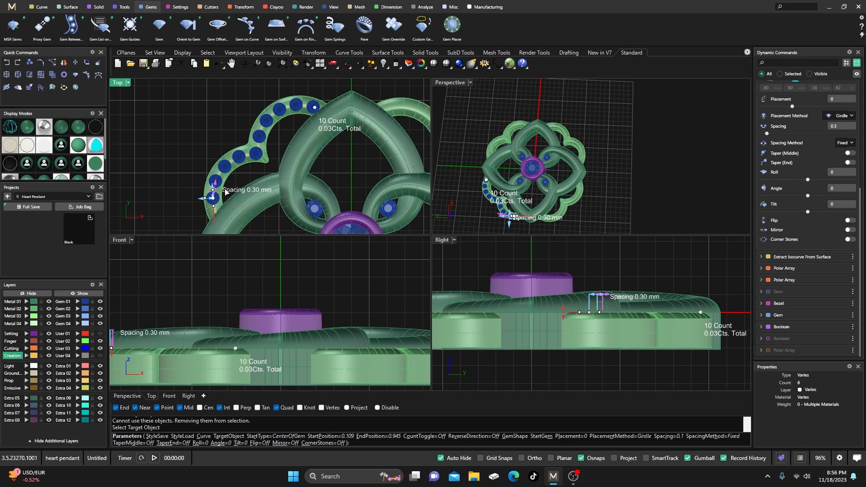
pyautogui.moveTo(226, 191); pyautogui.dragTo(228, 191)
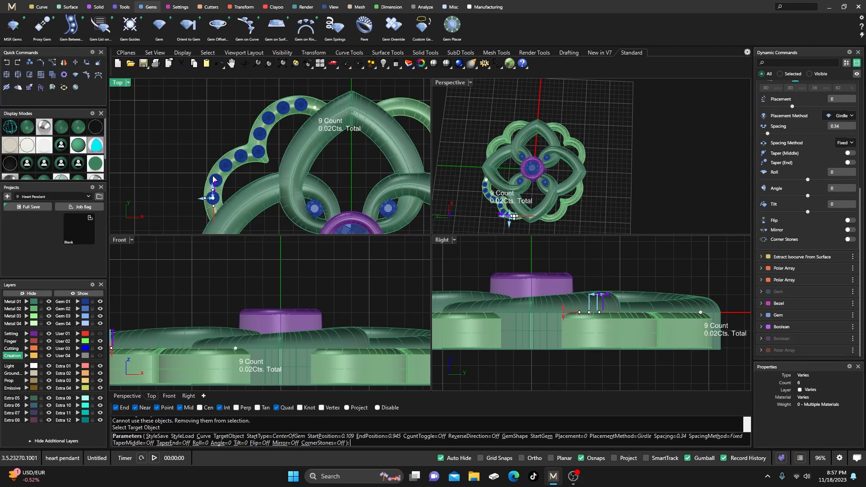
pyautogui.press('Return')
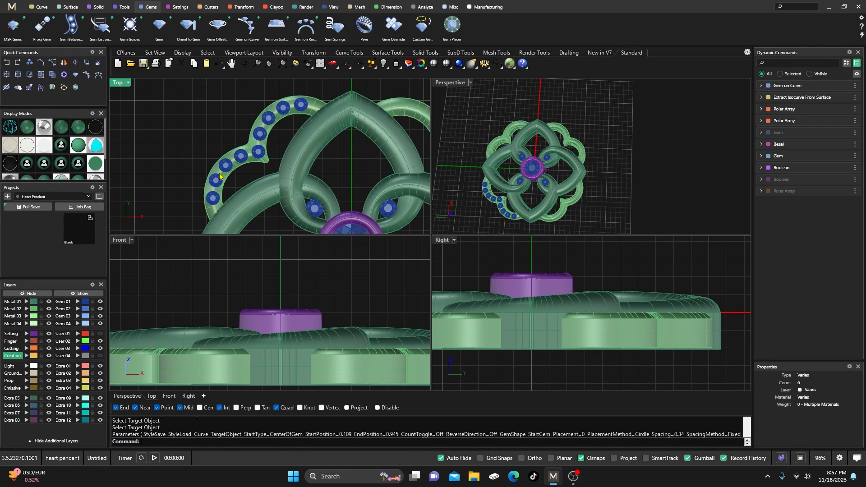
# Add prongs between all gems of the new row on the scalloped band with Prong Placer
pyautogui.click(246, 158)
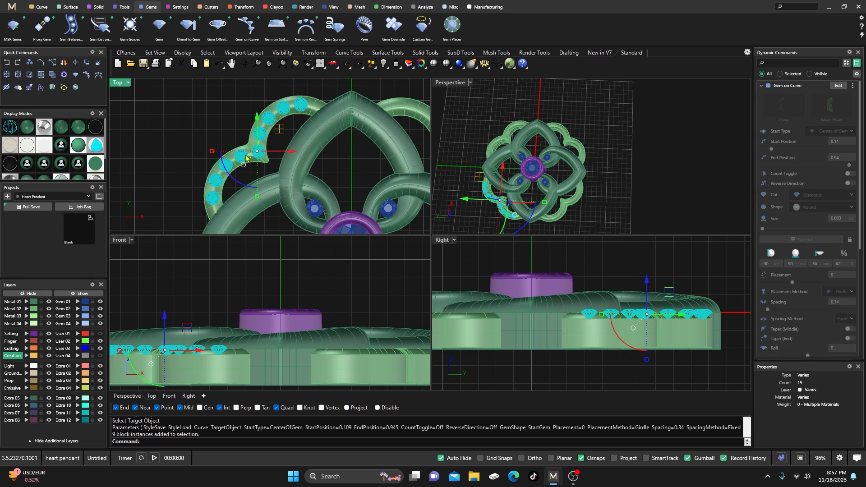
pyautogui.click(181, 6)
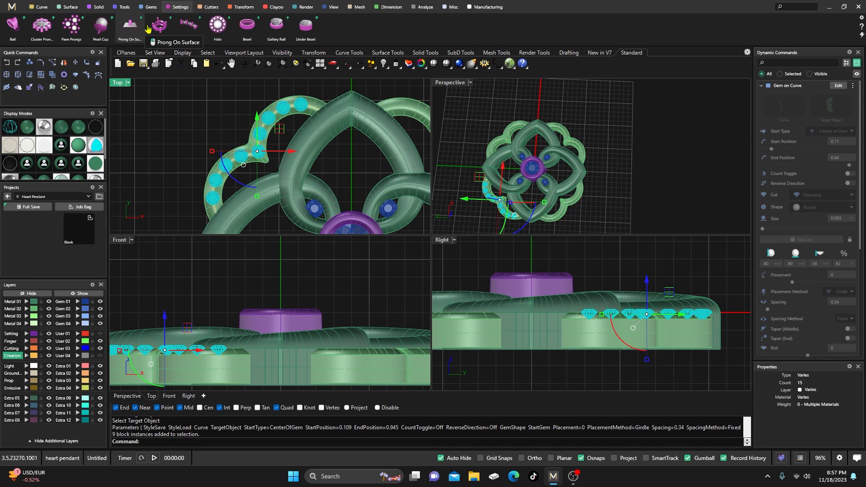
pyautogui.click(193, 28)
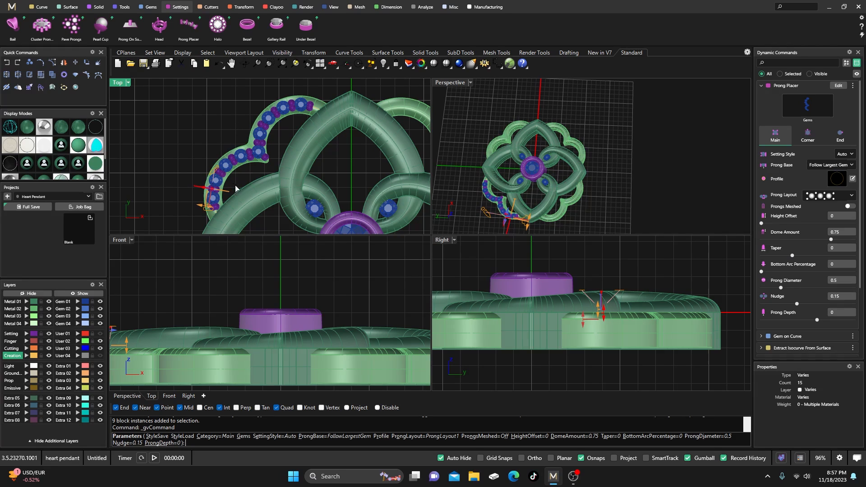
pyautogui.scroll(3, 300, 115)
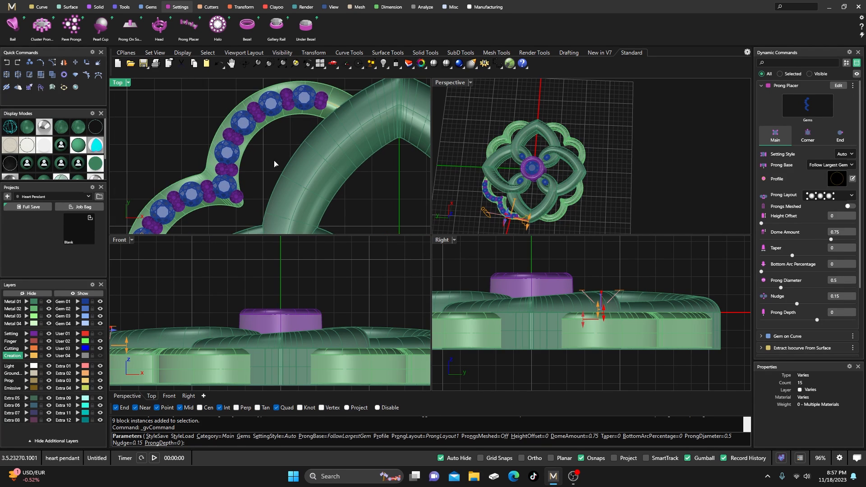
pyautogui.moveTo(274, 161); pyautogui.dragTo(289, 153, button='right')
# Set the prongs' height offset to 0.14 mm in an enlarged perspective view
pyautogui.doubleClick(447, 83)
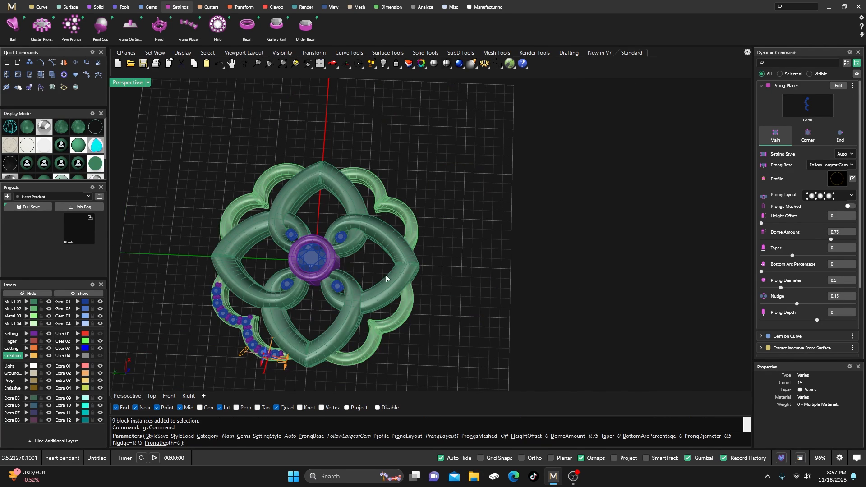
pyautogui.moveTo(389, 280); pyautogui.dragTo(360, 328, button='right')
pyautogui.scroll(3, 359, 328)
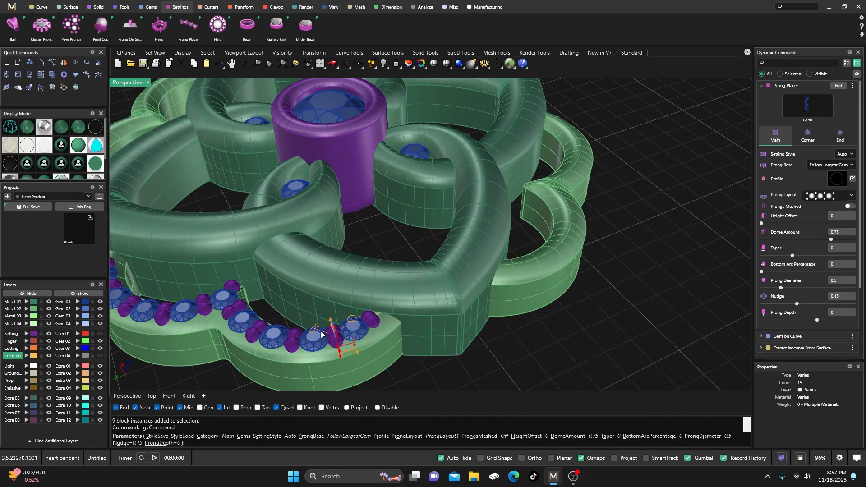
pyautogui.scroll(3, 361, 334)
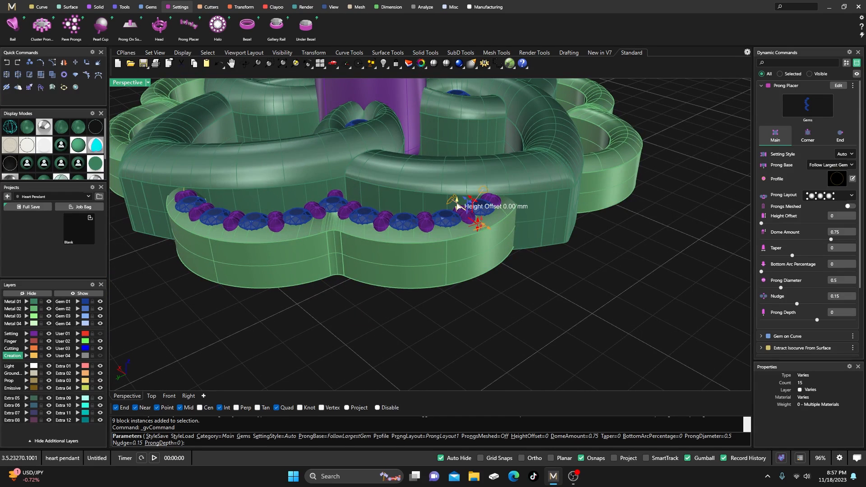
pyautogui.moveTo(457, 199); pyautogui.dragTo(457, 201)
pyautogui.moveTo(454, 230); pyautogui.dragTo(402, 285, button='right')
pyautogui.scroll(-5, 528, 235)
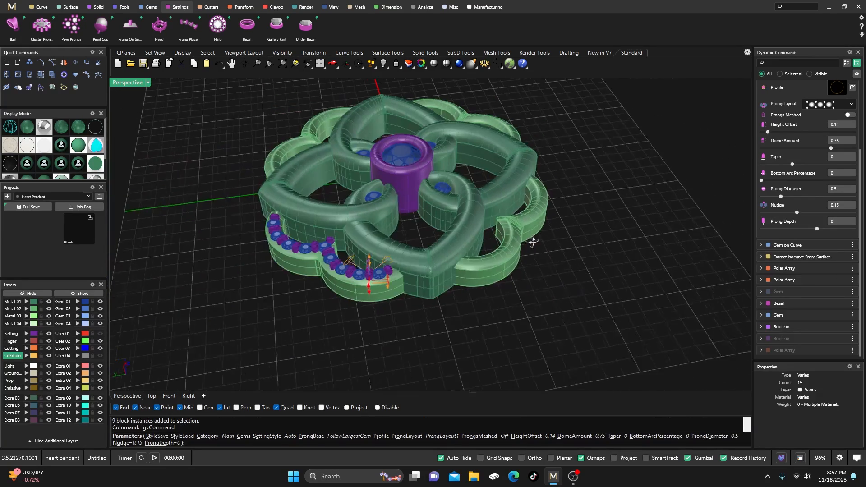
# Spread the paired prongs apart by setting their nudge to -0.09
pyautogui.moveTo(534, 242); pyautogui.dragTo(334, 275, button='right')
pyautogui.scroll(8, 346, 283)
pyautogui.scroll(-1, 431, 277)
pyautogui.scroll(-4, 474, 265)
pyautogui.scroll(-5, 423, 265)
pyautogui.scroll(8, 328, 275)
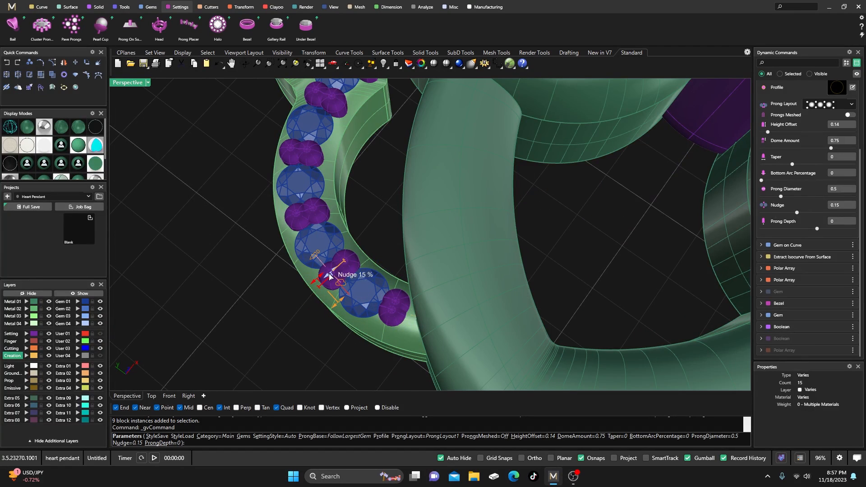
pyautogui.moveTo(328, 279); pyautogui.dragTo(328, 281)
pyautogui.scroll(5, 357, 271)
pyautogui.scroll(-6, 384, 234)
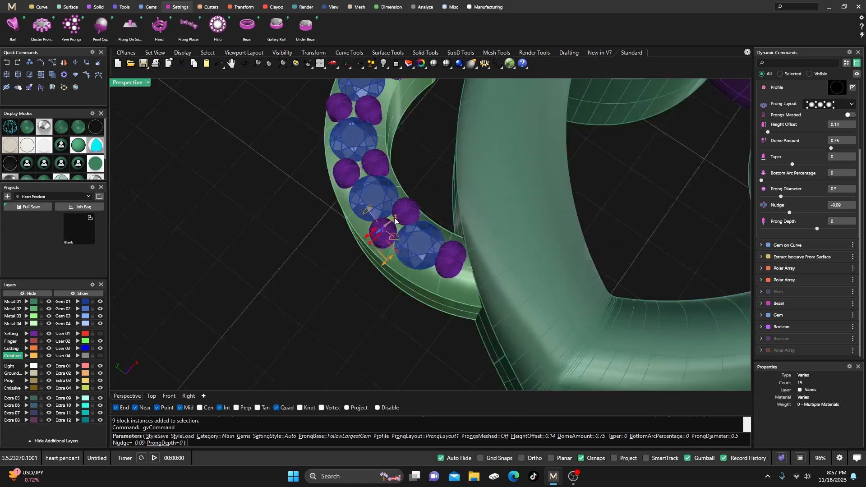
pyautogui.scroll(8, 405, 229)
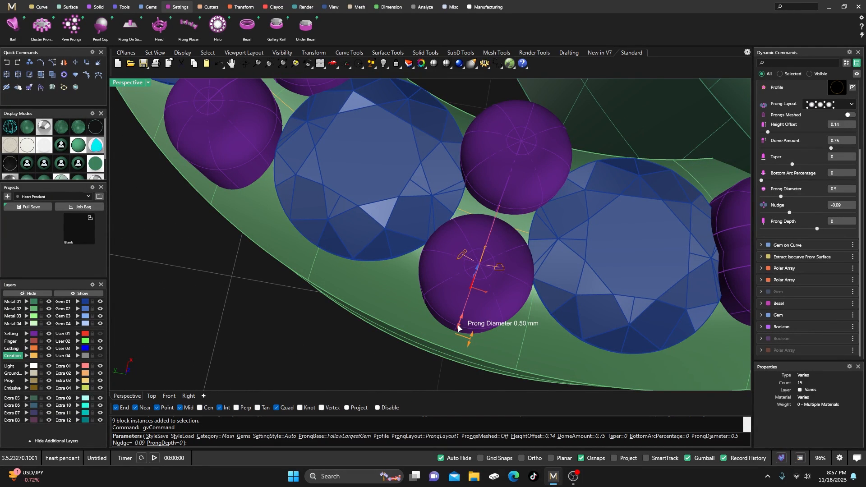
# Enlarge the prongs between the row's gems to 0.61 mm diameter and set their nudge to -0.13
pyautogui.moveTo(458, 326); pyautogui.dragTo(453, 337)
pyautogui.moveTo(454, 336); pyautogui.dragTo(421, 323, button='right')
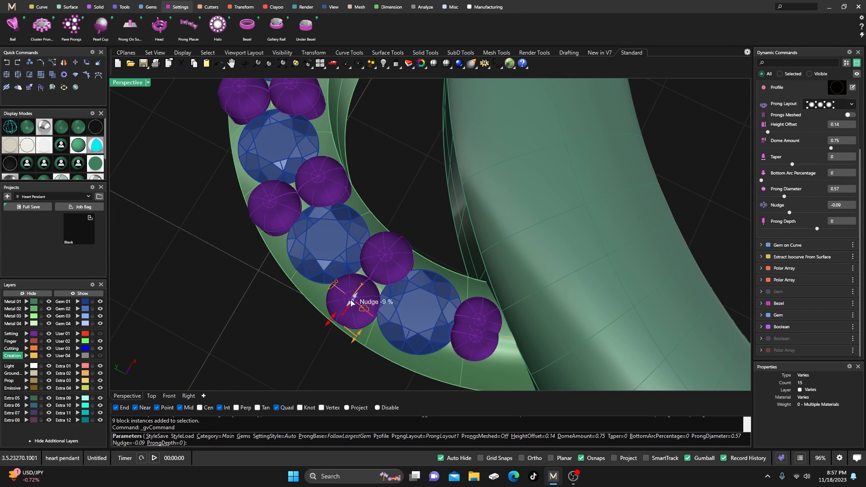
pyautogui.moveTo(351, 302); pyautogui.dragTo(348, 324)
pyautogui.scroll(-5, 348, 319)
pyautogui.moveTo(352, 310); pyautogui.dragTo(381, 312, button='right')
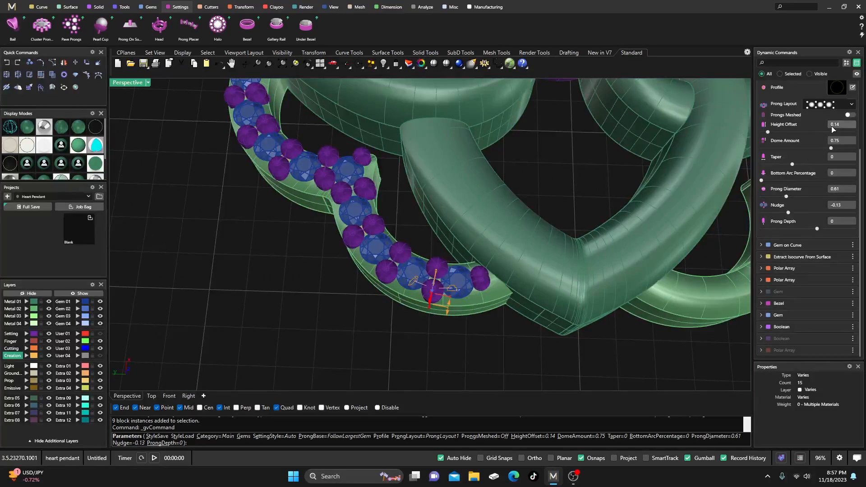
# Set the nudge of the prongs at the ends of the gem row to -0.04
pyautogui.scroll(2, 815, 149)
pyautogui.click(840, 113)
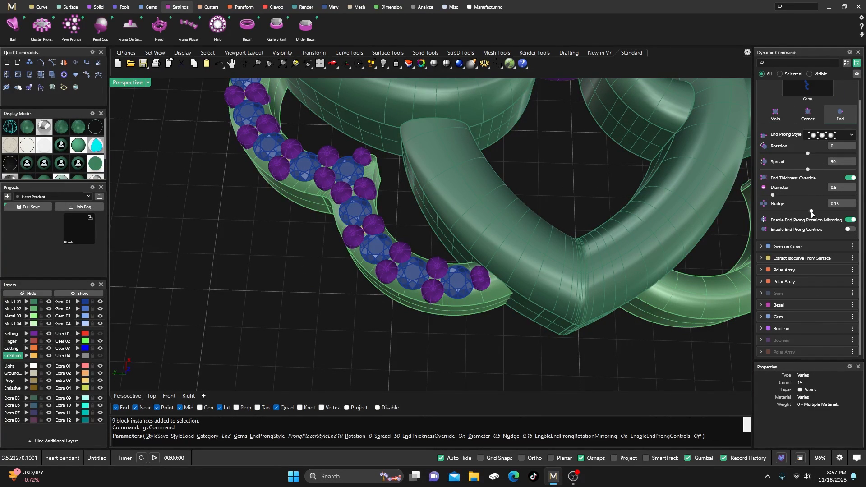
pyautogui.moveTo(811, 213); pyautogui.dragTo(808, 213)
pyautogui.scroll(-5, 488, 296)
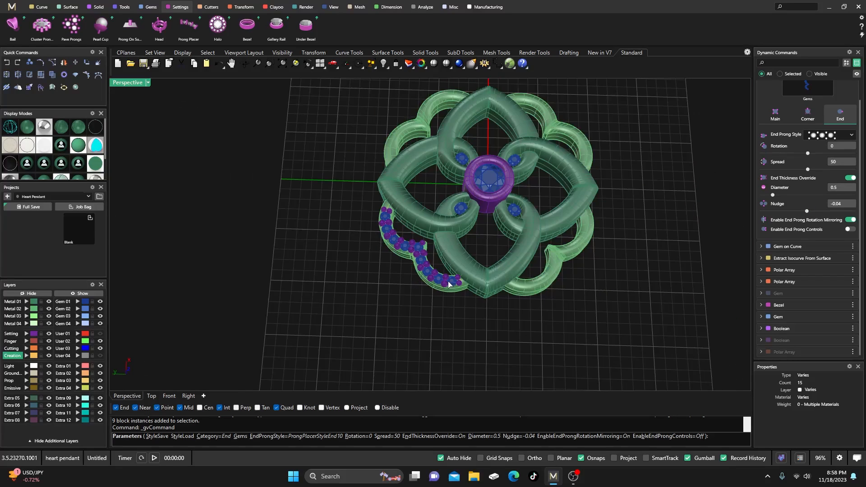
pyautogui.scroll(6, 419, 270)
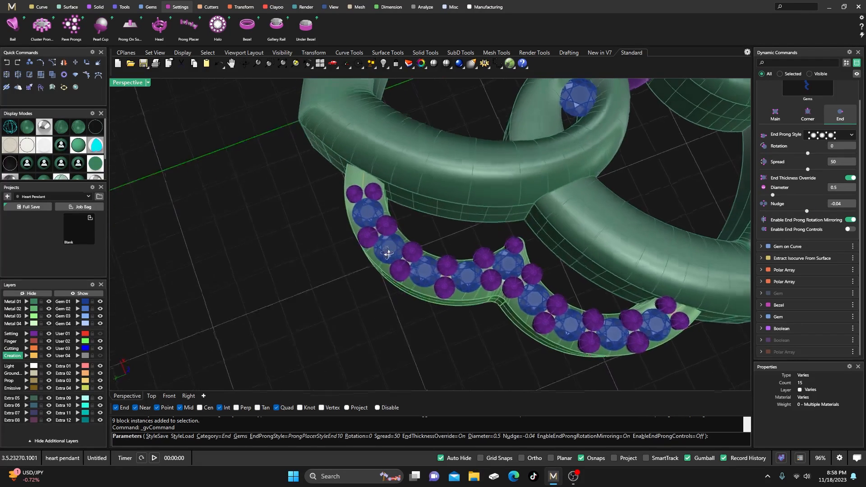
# Switch to the end prong style with one prong per end, setting start height offset to 0.41 mm and end height offset to 0.48 mm
pyautogui.click(833, 138)
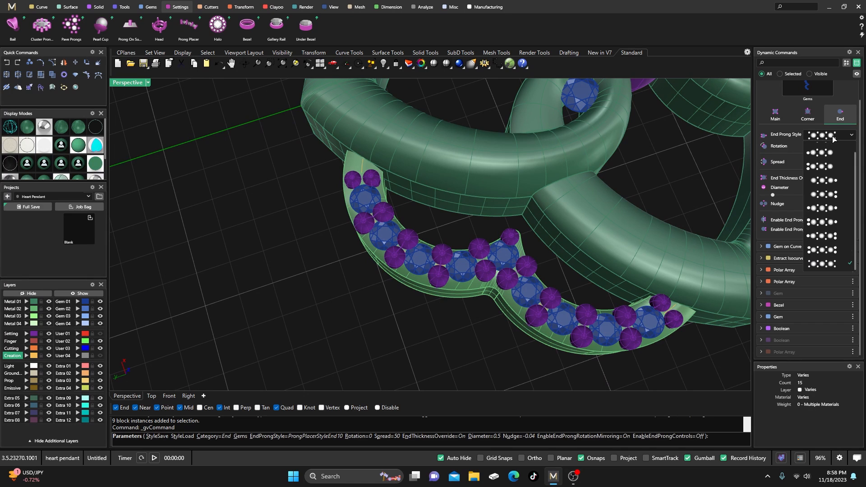
pyautogui.click(824, 219)
pyautogui.moveTo(595, 300); pyautogui.dragTo(627, 276, button='right')
pyautogui.scroll(-8, 592, 304)
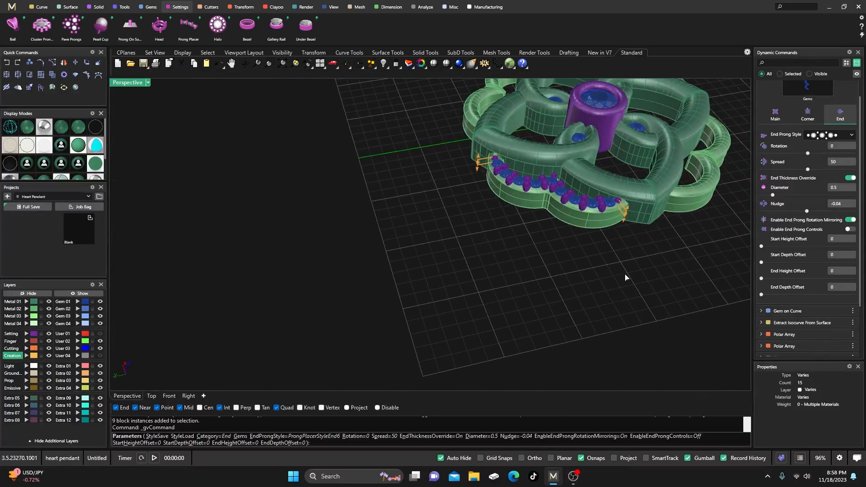
pyautogui.moveTo(629, 215); pyautogui.dragTo(625, 208)
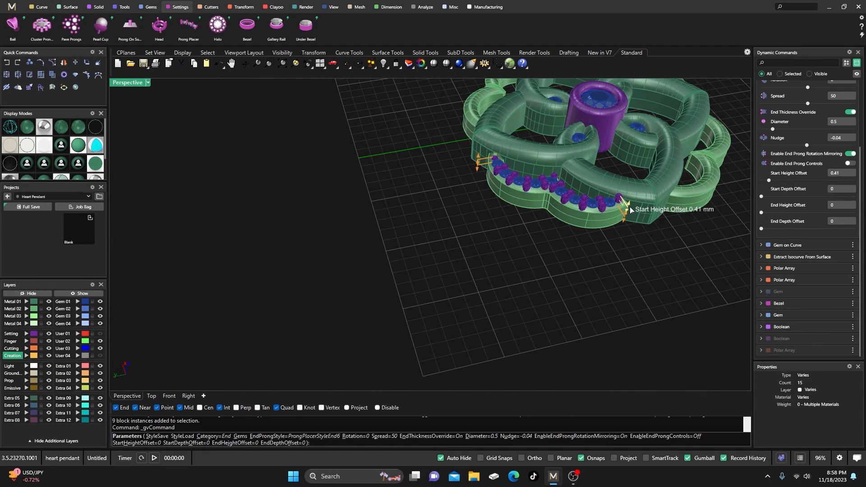
pyautogui.moveTo(479, 161); pyautogui.dragTo(479, 156)
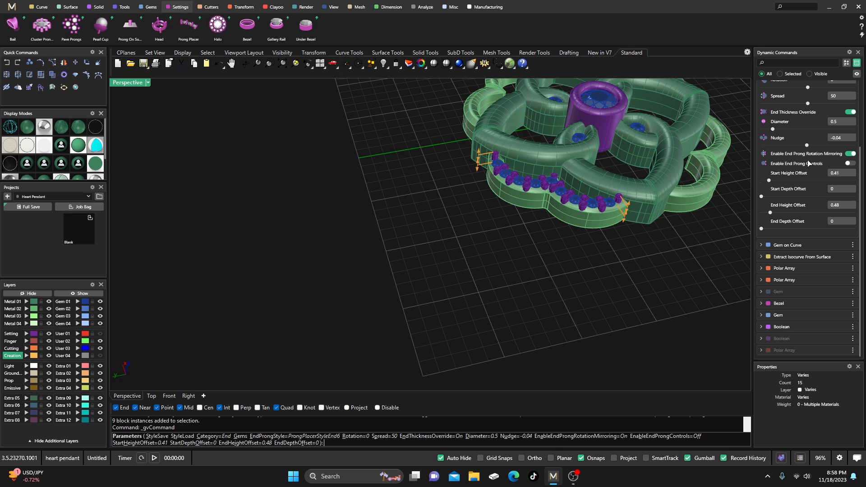
# Enable separate end prong controls and set the end diameter to 0.67 mm and the start diameter to 0.64 mm
pyautogui.click(850, 163)
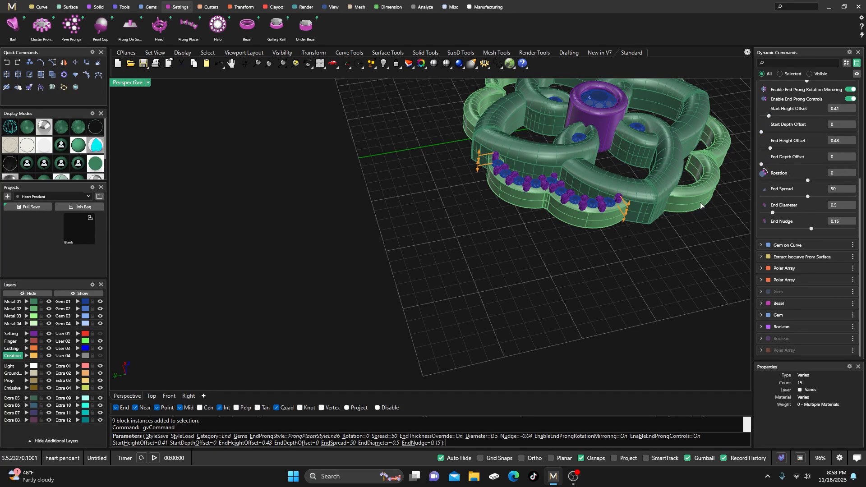
pyautogui.scroll(3, 659, 204)
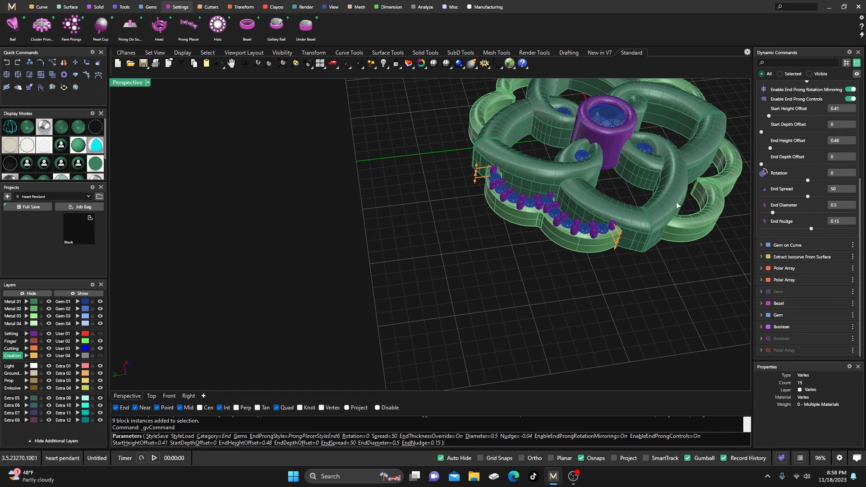
pyautogui.moveTo(773, 213)
pyautogui.mouseDown()
pyautogui.moveTo(785, 219)
pyautogui.moveTo(777, 219)
pyautogui.mouseUp()
pyautogui.scroll(4, 788, 221)
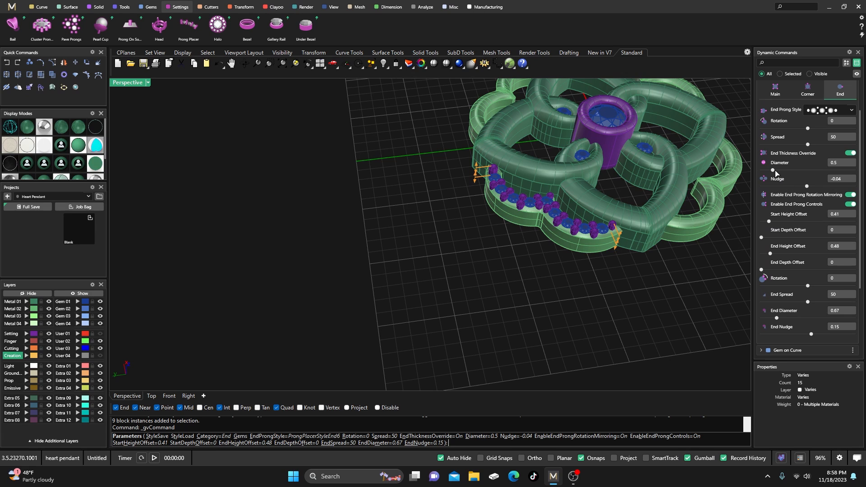
pyautogui.moveTo(773, 169); pyautogui.dragTo(777, 171)
# Inspect the single prongs at both ends of the gem row and finish the prong placement
pyautogui.moveTo(699, 239); pyautogui.dragTo(569, 249, button='right')
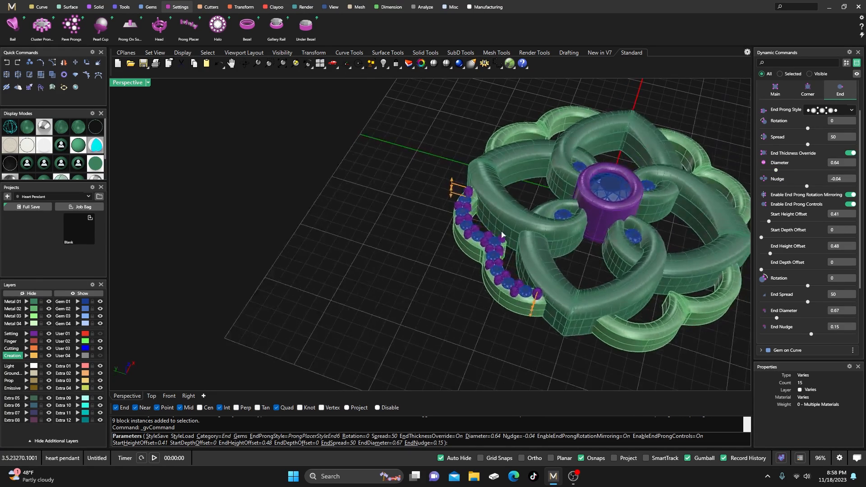
pyautogui.scroll(-6, 504, 235)
pyautogui.moveTo(490, 267); pyautogui.dragTo(515, 295, button='right')
pyautogui.scroll(10, 478, 283)
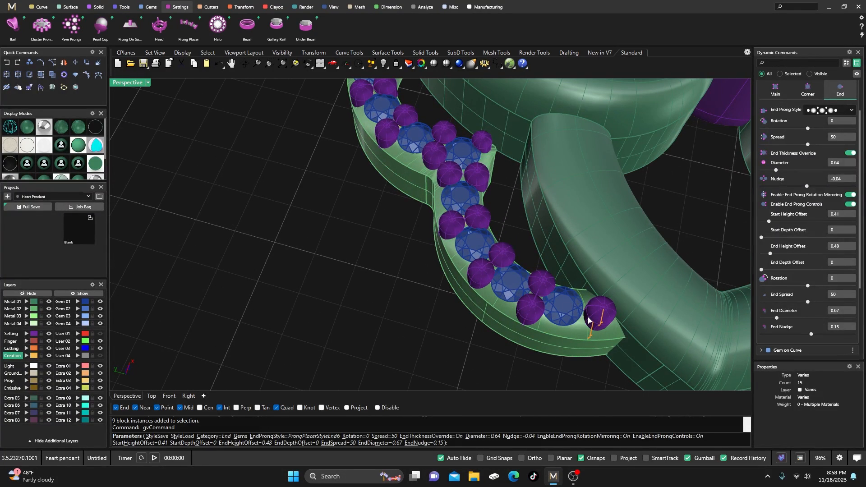
pyautogui.scroll(-10, 316, 276)
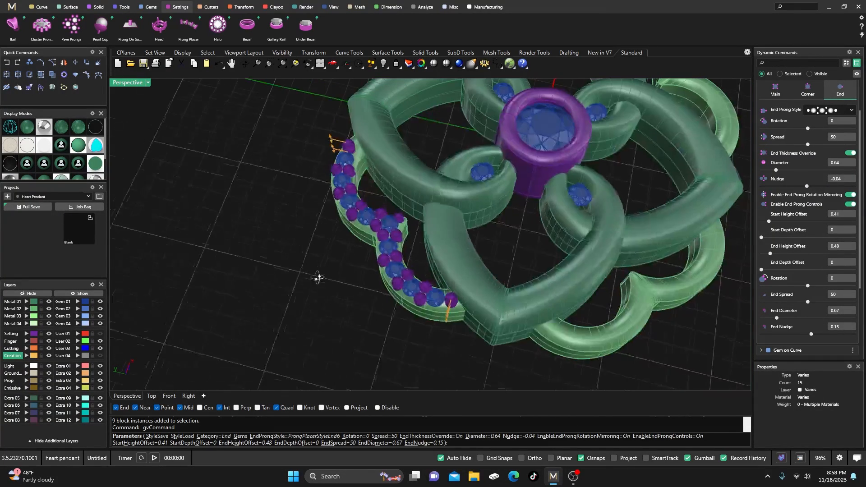
pyautogui.moveTo(320, 276); pyautogui.dragTo(351, 288, button='right')
pyautogui.scroll(6, 361, 244)
pyautogui.scroll(-2, 361, 244)
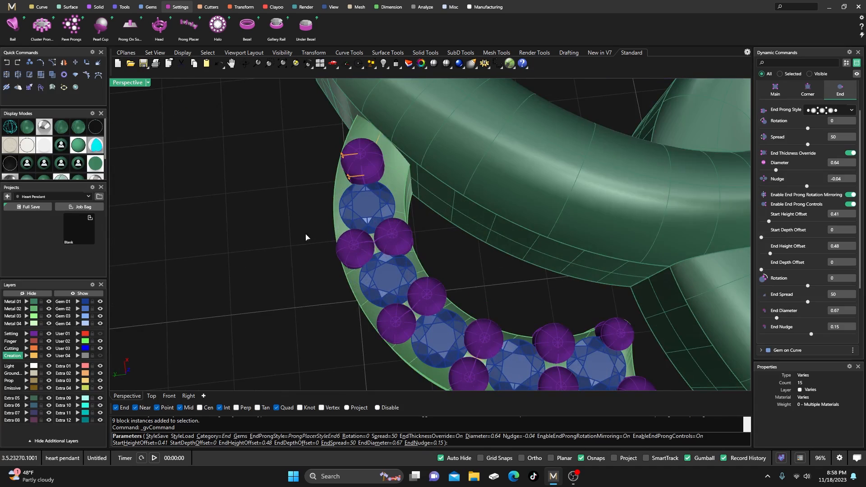
pyautogui.scroll(-6, 310, 217)
pyautogui.scroll(4, 331, 277)
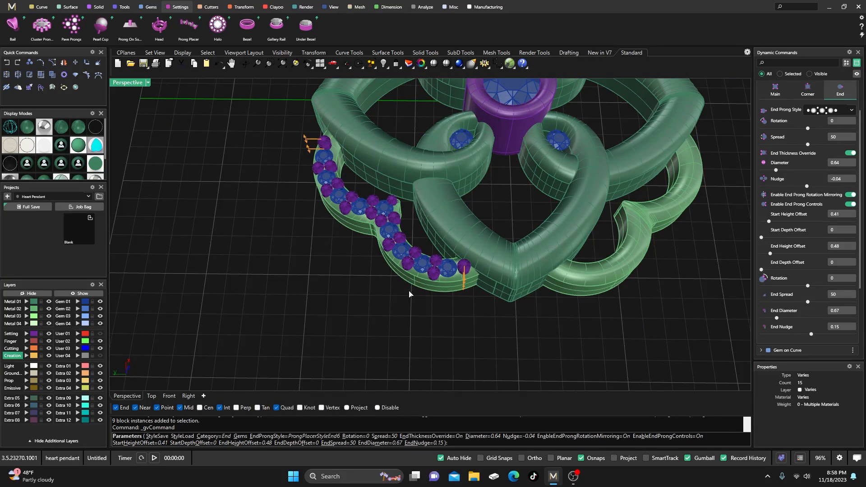
pyautogui.rightClick(409, 294)
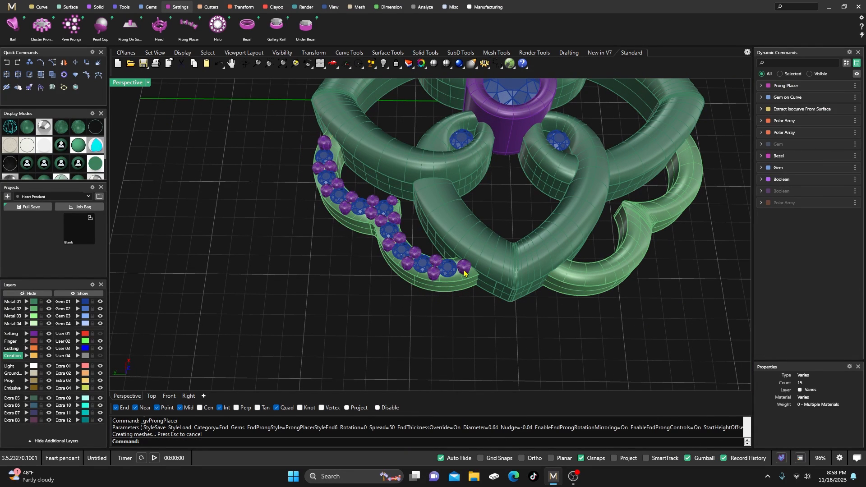
# Try to shift the end prong near the heart's point slightly toward its neighbouring gem with MSR Objects
pyautogui.click(464, 270)
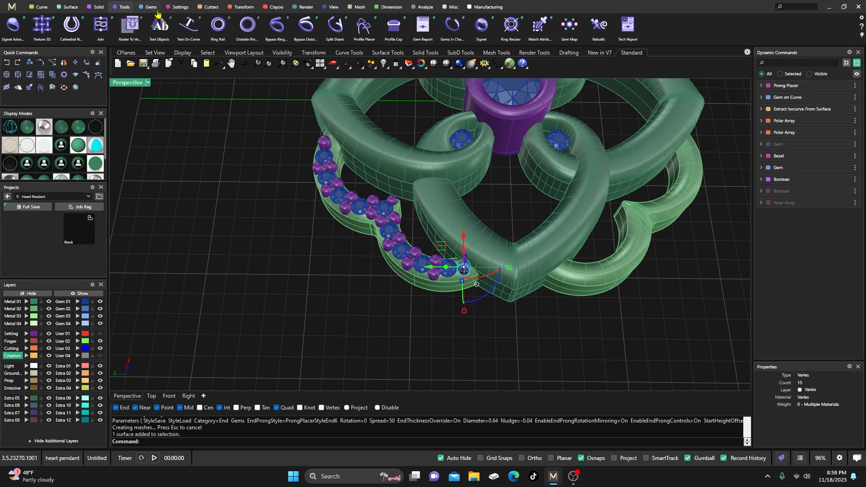
pyautogui.click(99, 7)
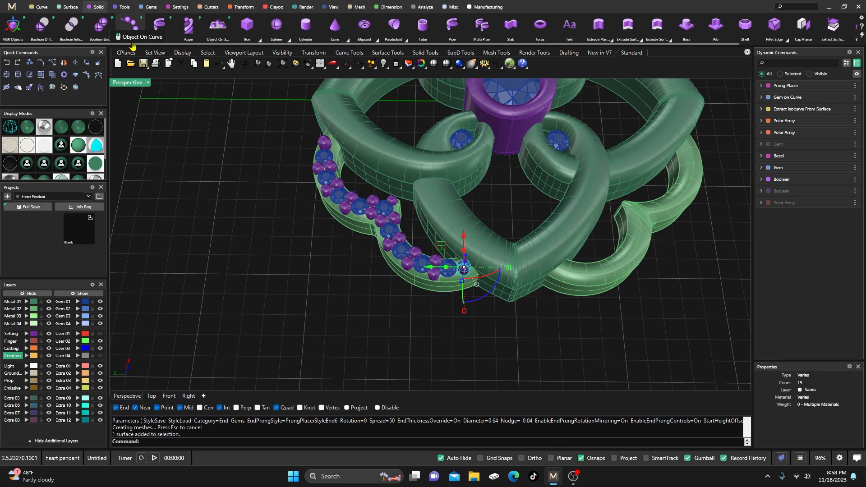
pyautogui.click(13, 25)
pyautogui.scroll(3, 457, 253)
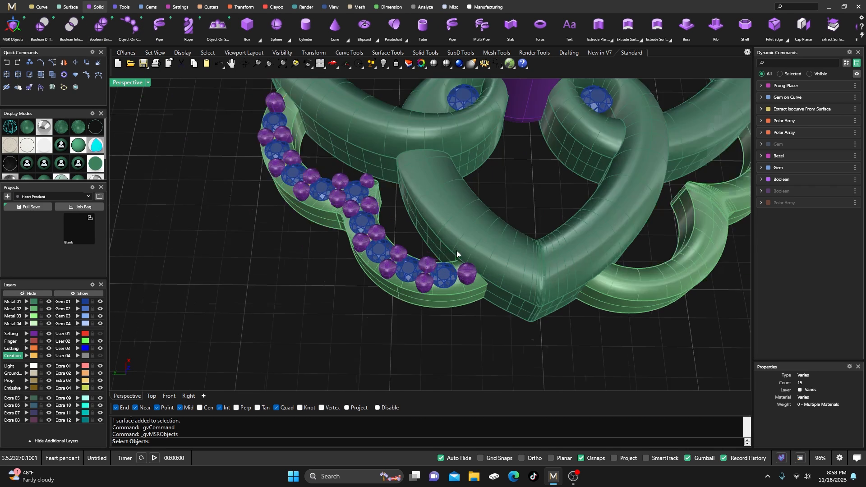
pyautogui.scroll(3, 457, 251)
pyautogui.click(483, 310)
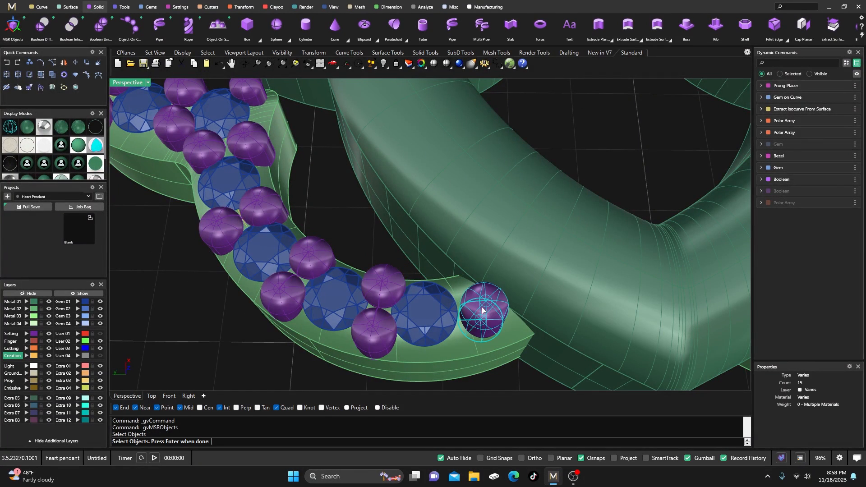
pyautogui.press('Return')
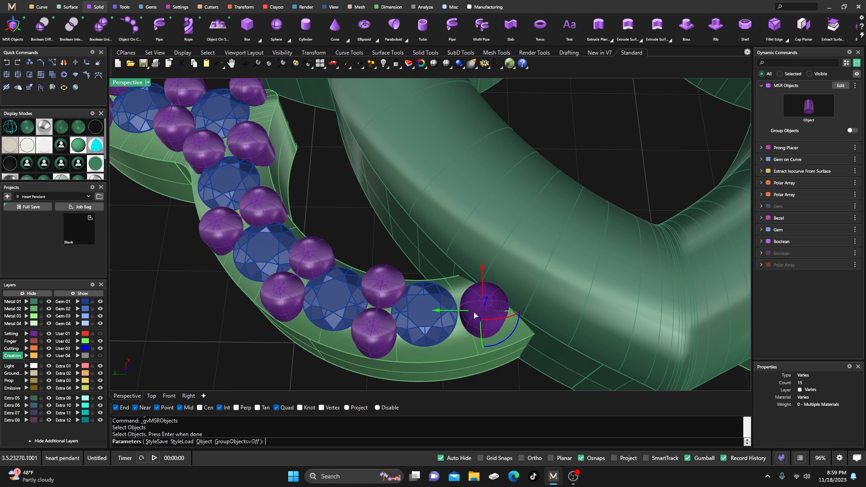
pyautogui.moveTo(434, 312); pyautogui.dragTo(427, 312)
# Try to lower the end prong near the heart's point slightly toward the scalloped band
pyautogui.scroll(-10, 454, 290)
pyautogui.moveTo(454, 290); pyautogui.dragTo(452, 261, button='right')
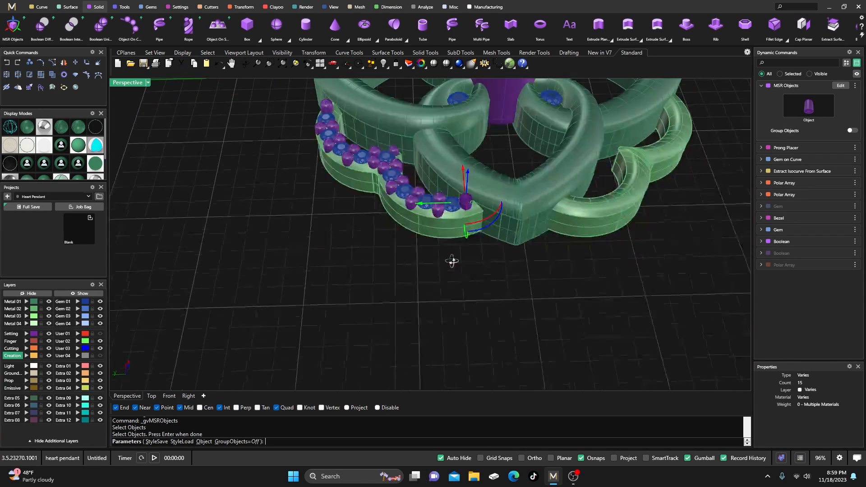
pyautogui.scroll(-5, 462, 294)
pyautogui.moveTo(463, 294); pyautogui.dragTo(469, 259, button='right')
pyautogui.scroll(5, 464, 163)
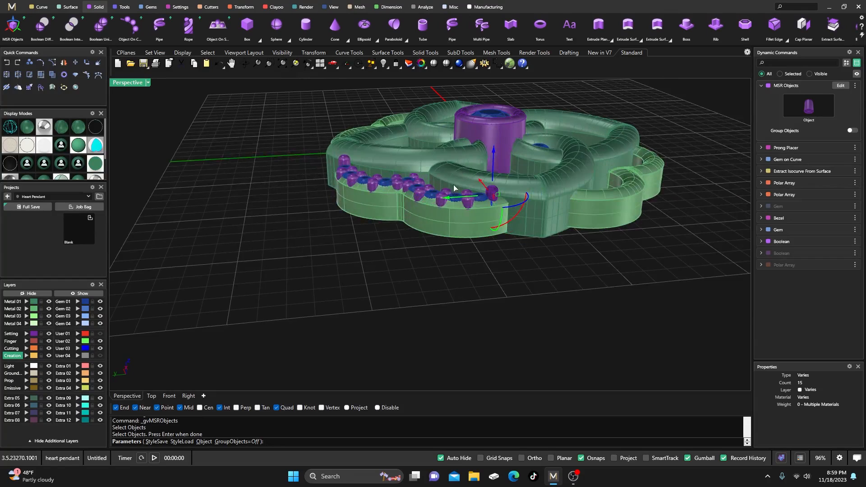
pyautogui.scroll(5, 437, 193)
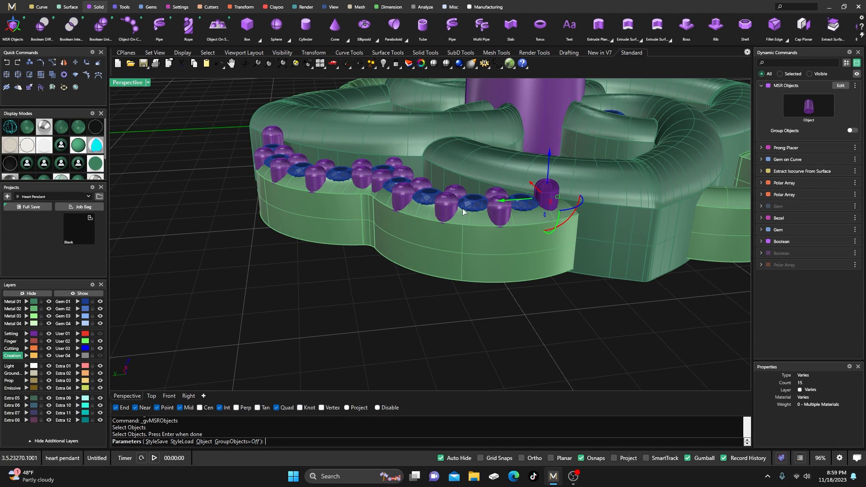
pyautogui.moveTo(549, 155); pyautogui.dragTo(548, 161)
pyautogui.moveTo(368, 242); pyautogui.dragTo(393, 243, button='right')
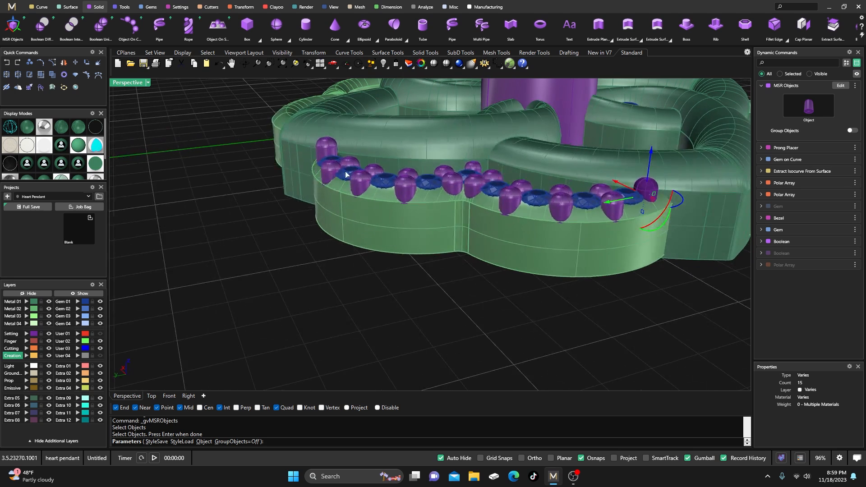
pyautogui.press('Return')
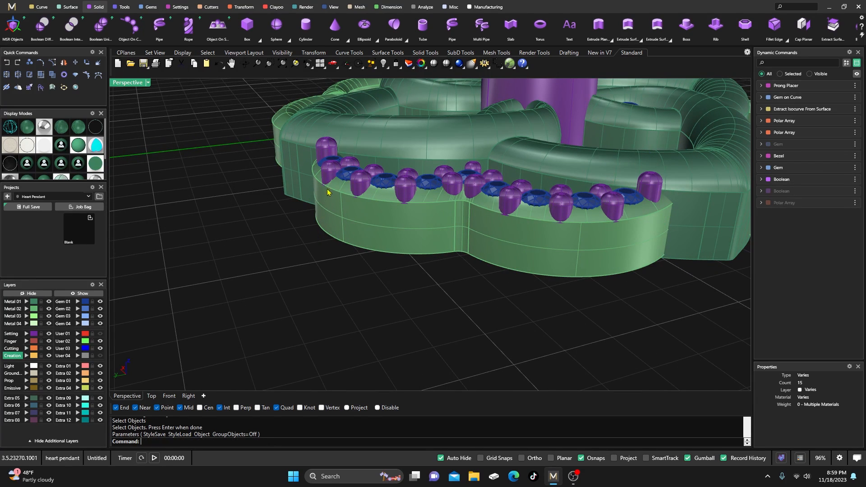
# Lower the tall prong at the opposite end of the gem row onto the band with MSR Objects
pyautogui.keyDown('ctrl'); pyautogui.keyDown('shift'); pyautogui.click(326, 145); pyautogui.keyUp('shift'); pyautogui.keyUp('ctrl')
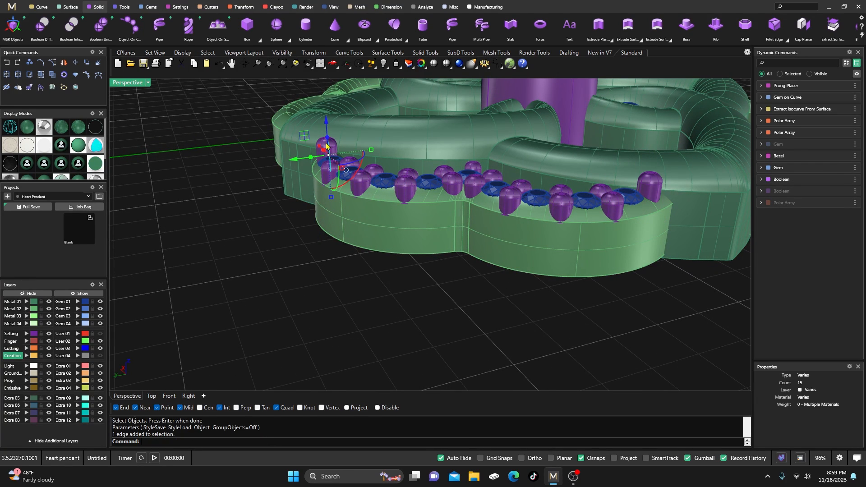
pyautogui.rightClick(253, 165)
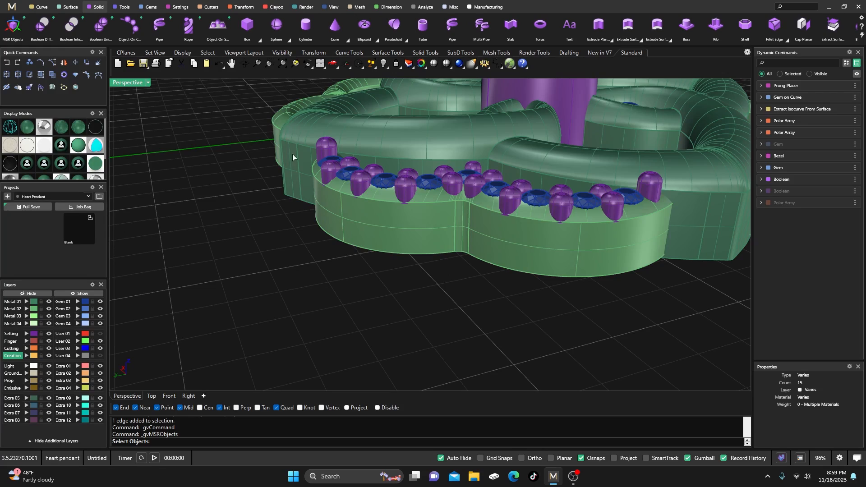
pyautogui.click(323, 150)
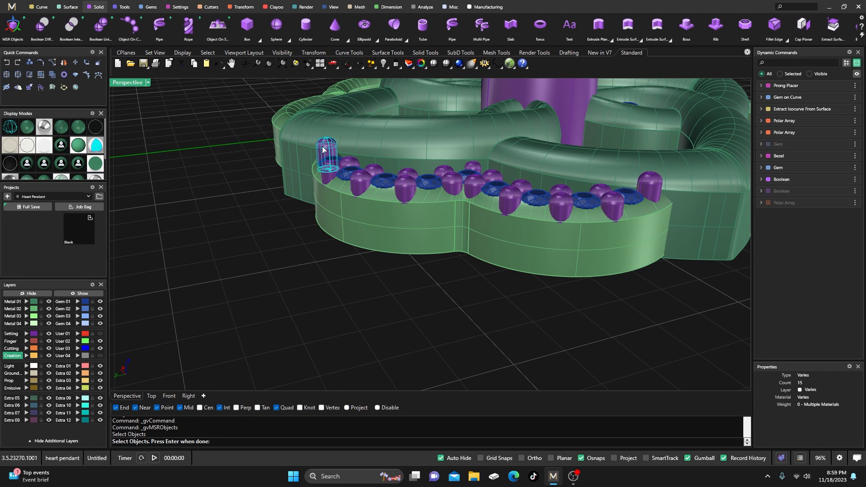
pyautogui.rightClick(323, 154)
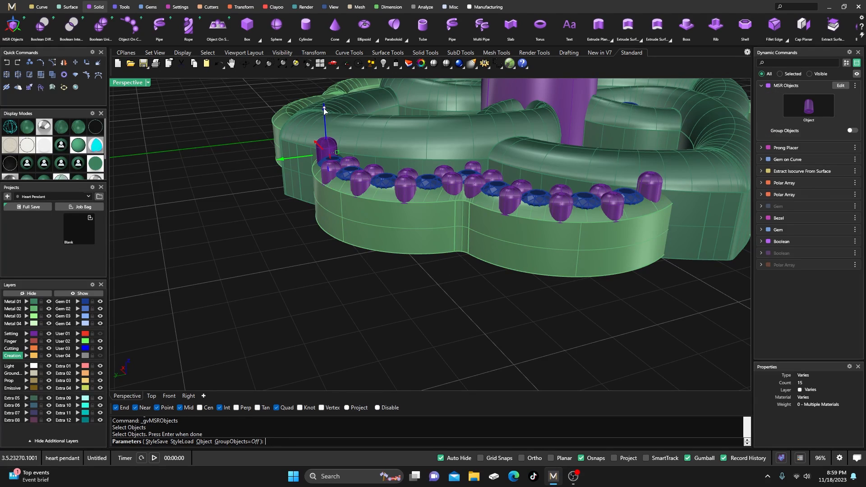
pyautogui.moveTo(324, 116); pyautogui.dragTo(325, 119)
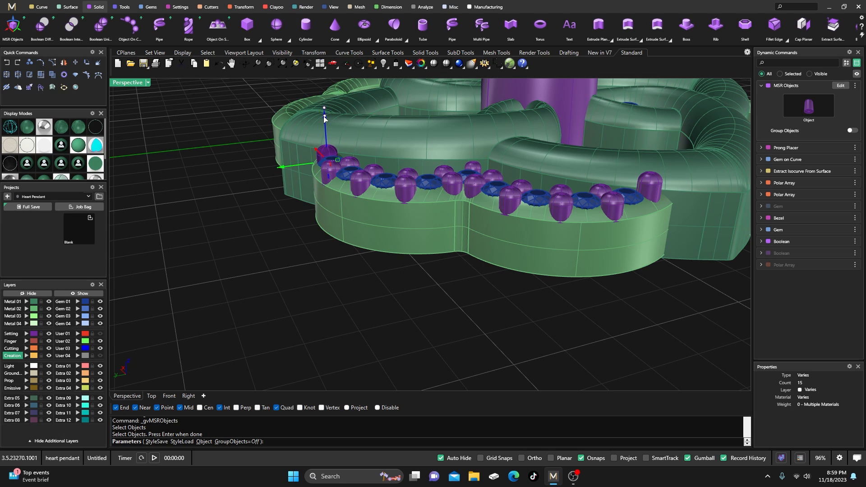
pyautogui.scroll(-8, 409, 255)
pyautogui.moveTo(408, 254); pyautogui.dragTo(319, 309, button='right')
pyautogui.rightClick(269, 317)
# Examine the end prongs and their fit against the gems along the scalloped band
pyautogui.scroll(8, 288, 312)
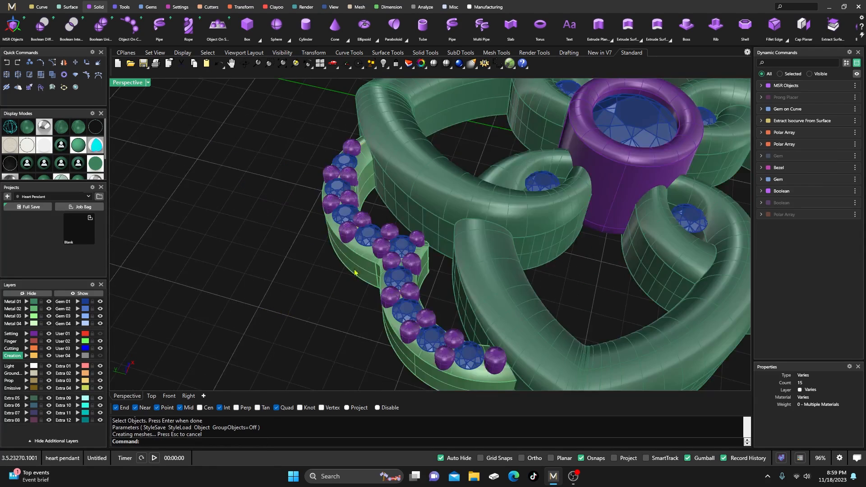
pyautogui.scroll(-8, 420, 240)
pyautogui.moveTo(428, 233); pyautogui.dragTo(395, 265, button='right')
pyautogui.scroll(8, 405, 319)
pyautogui.moveTo(418, 322); pyautogui.dragTo(423, 362, button='right')
pyautogui.scroll(-8, 423, 321)
pyautogui.scroll(8, 434, 361)
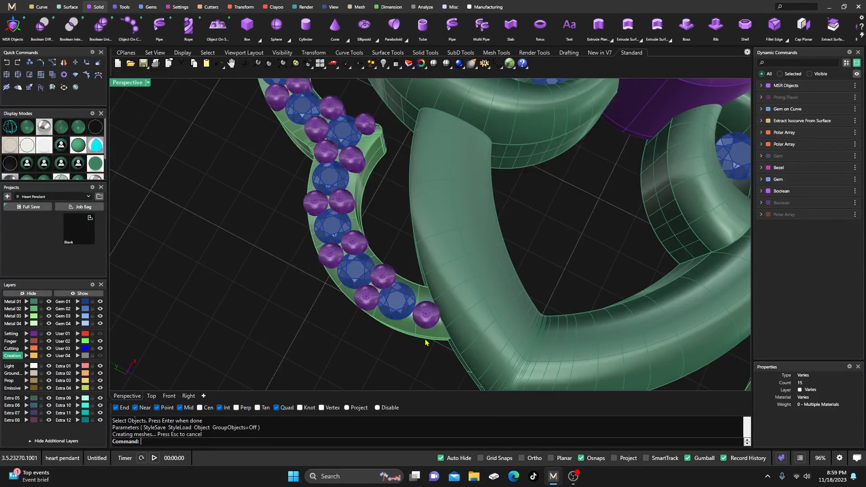
# Shift the end prong beside the large heart slightly toward the last gem in the row with MSR Objects
pyautogui.scroll(2, 443, 360)
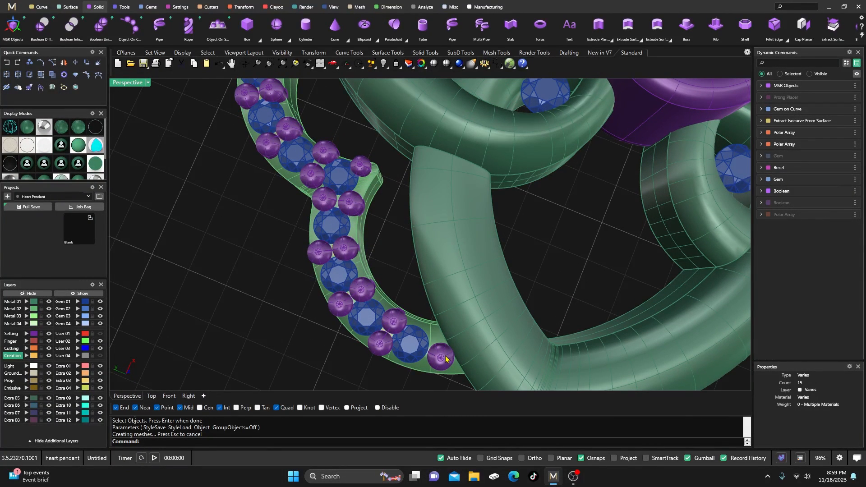
pyautogui.click(441, 357)
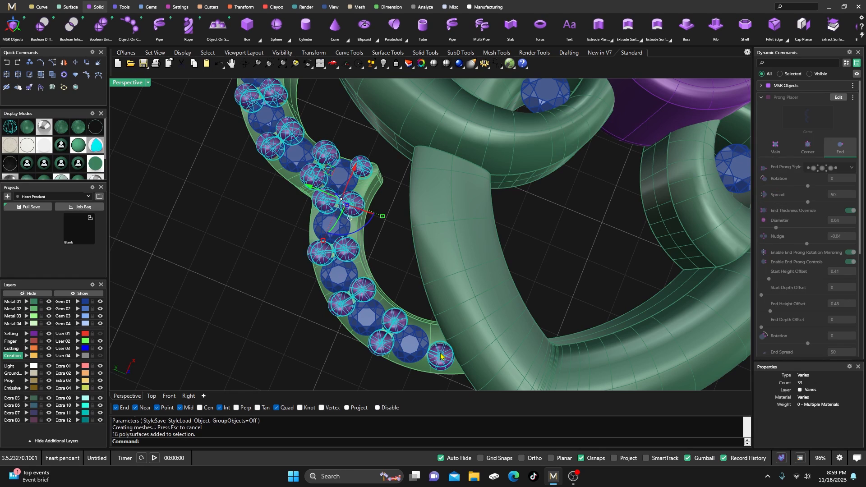
pyautogui.press('Escape')
pyautogui.click(441, 357)
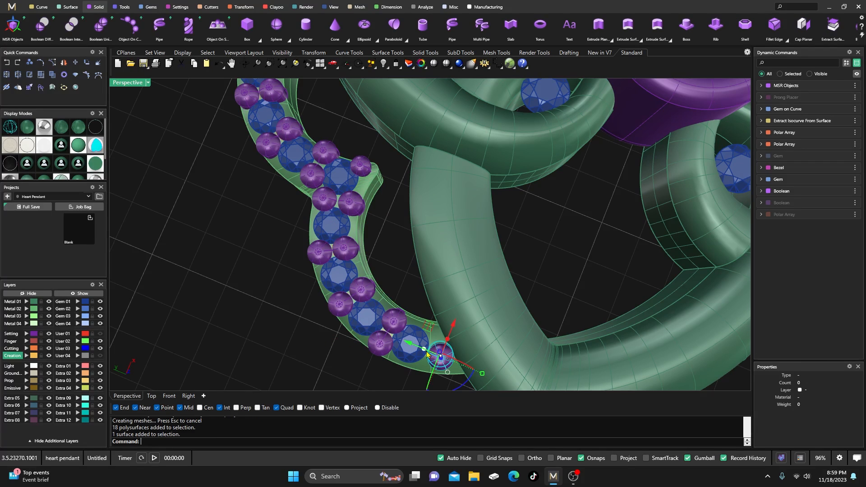
pyautogui.click(12, 27)
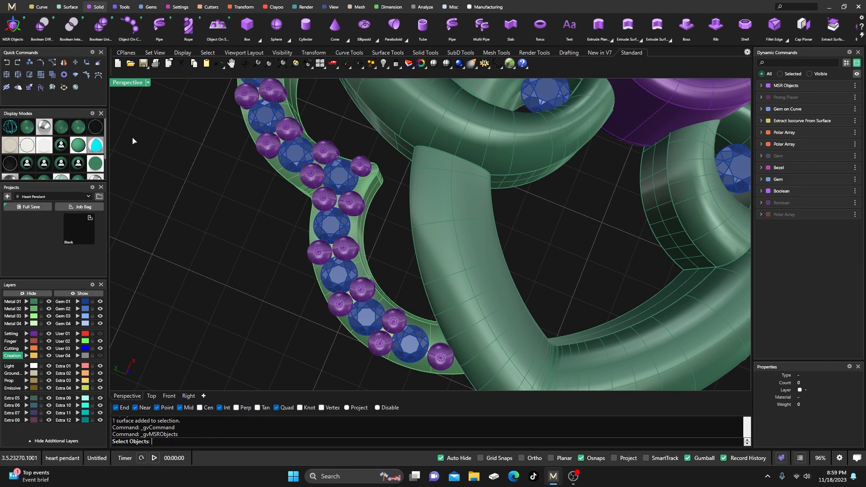
pyautogui.click(441, 358)
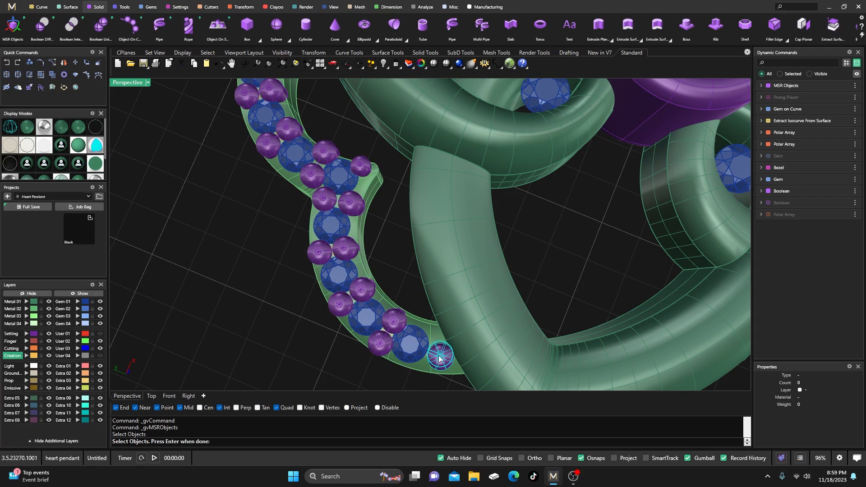
pyautogui.press('Return')
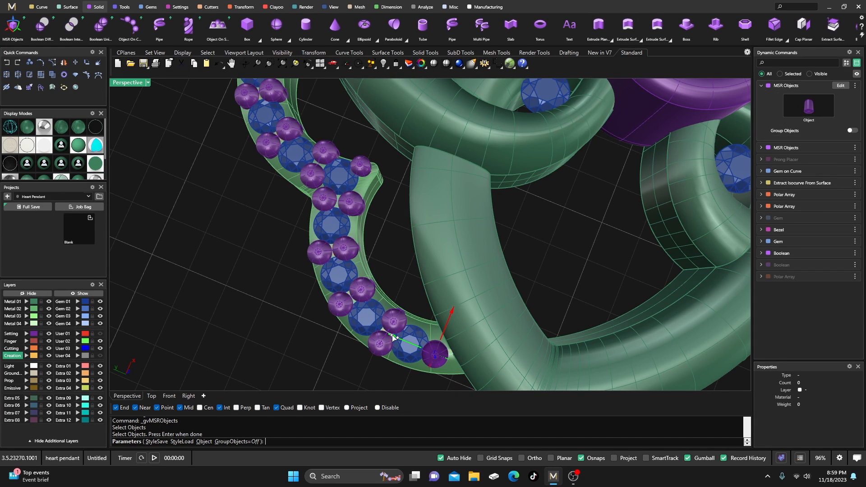
pyautogui.scroll(-5, 391, 336)
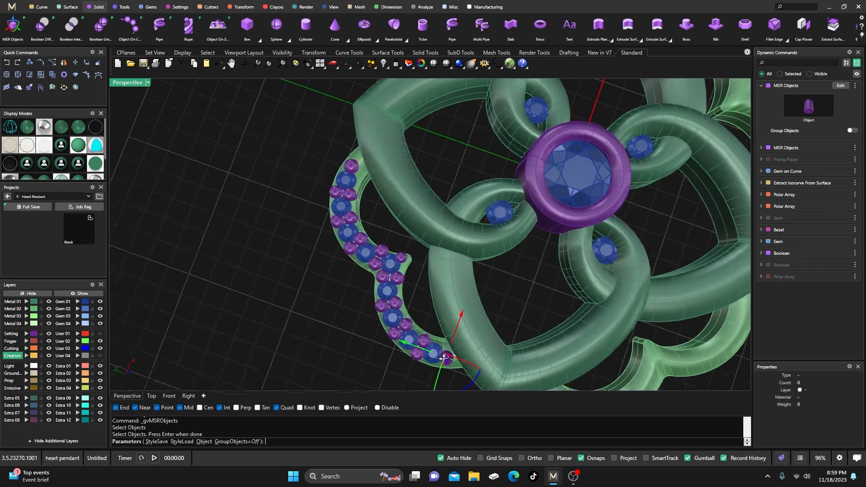
pyautogui.press('Return')
# Examine the prongs around the scalloped band's central point in the Perspective view and up close in the Top view
pyautogui.moveTo(442, 359); pyautogui.dragTo(496, 304, button='right')
pyautogui.scroll(5, 423, 283)
pyautogui.scroll(5, 443, 277)
pyautogui.scroll(-3, 444, 277)
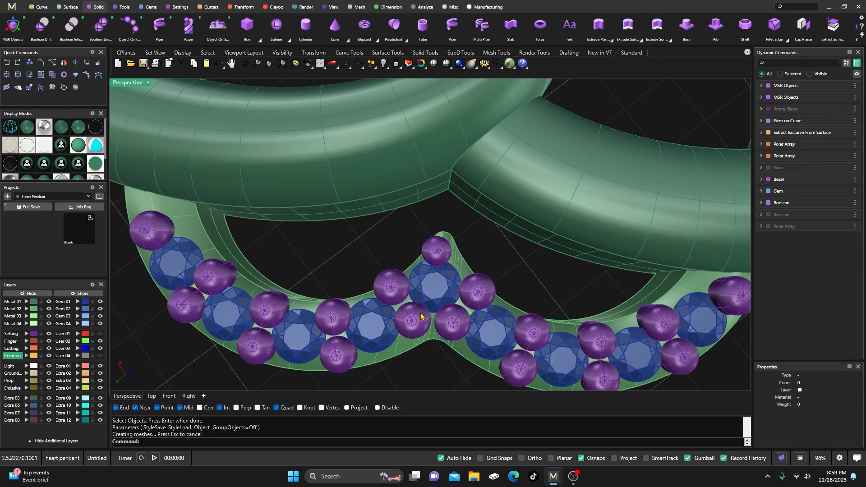
pyautogui.moveTo(413, 282); pyautogui.dragTo(419, 277, button='right')
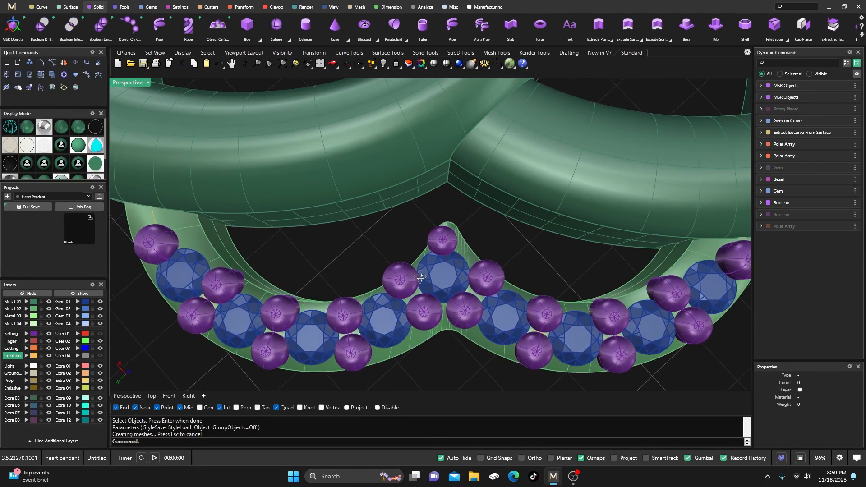
pyautogui.doubleClick(131, 82)
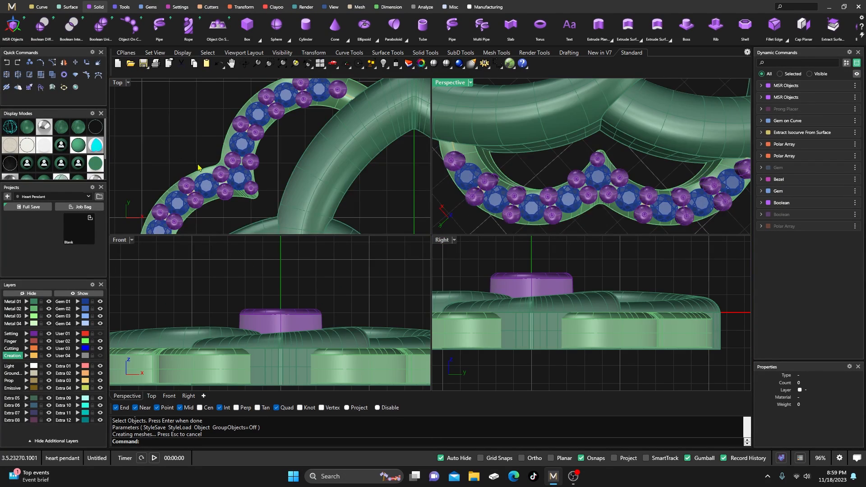
pyautogui.scroll(3, 200, 167)
pyautogui.moveTo(228, 180); pyautogui.dragTo(251, 166, button='right')
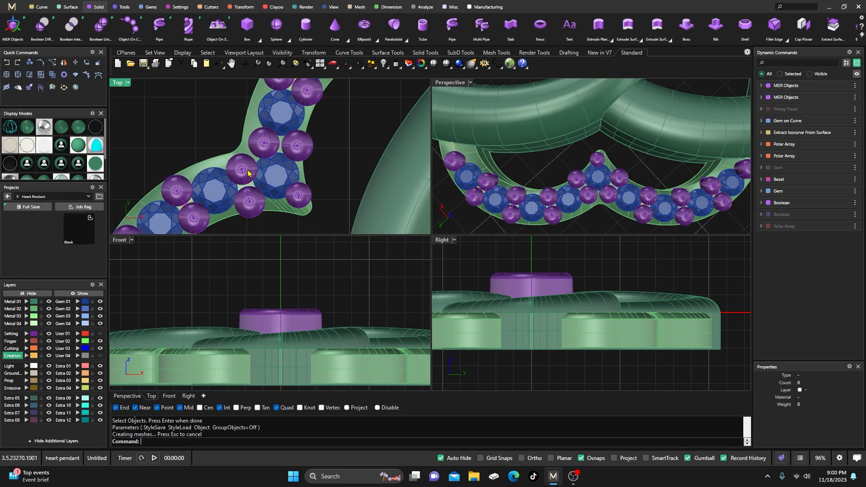
pyautogui.scroll(2, 247, 169)
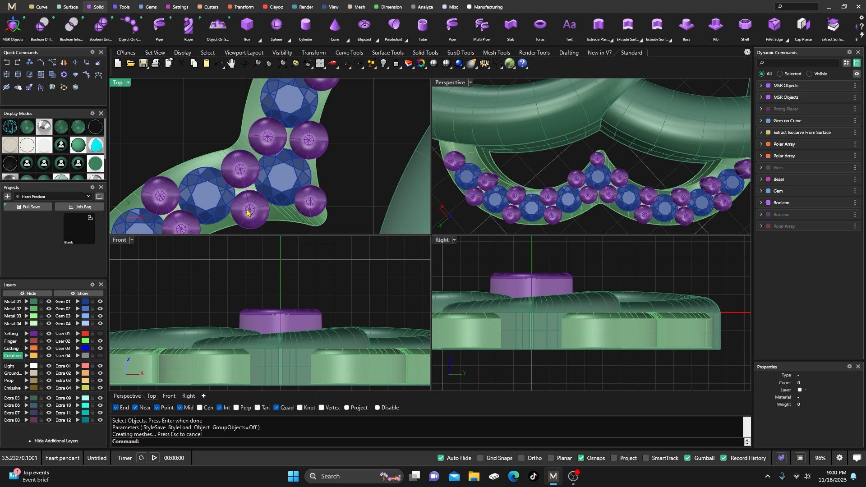
# Move the lower of the two outer-notch prongs slightly toward the band's outer edge in the Top view with MSR Objects
pyautogui.click(242, 172)
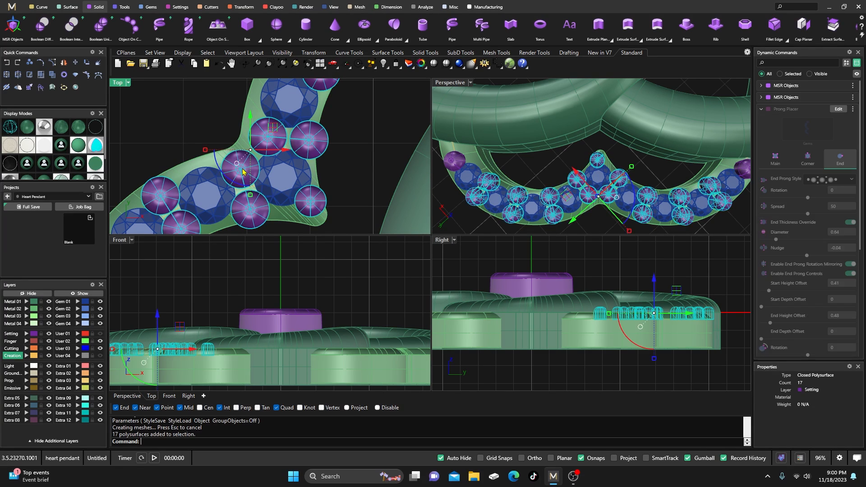
pyautogui.click(216, 115)
pyautogui.click(241, 163)
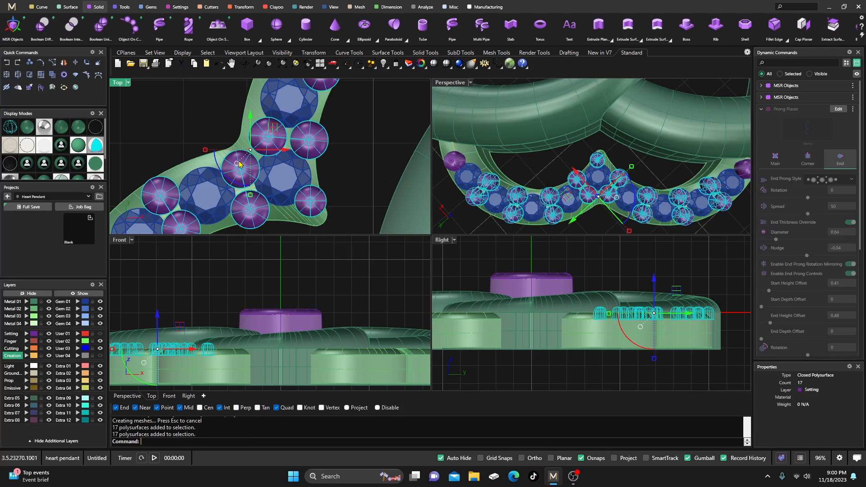
pyautogui.click(217, 125)
pyautogui.click(235, 168)
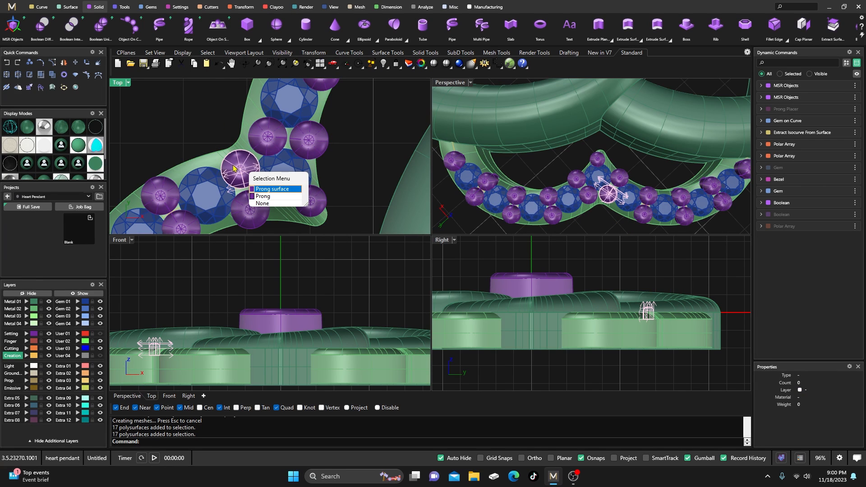
pyautogui.click(262, 196)
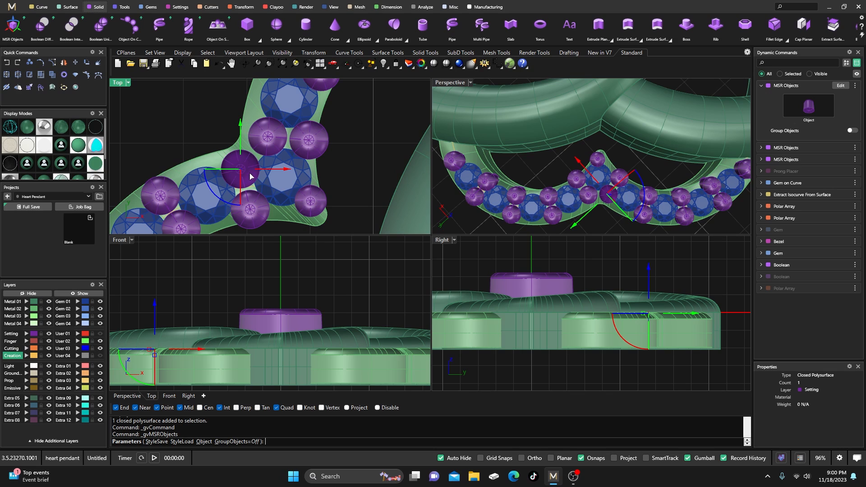
pyautogui.moveTo(240, 143); pyautogui.dragTo(240, 135)
pyautogui.moveTo(288, 166); pyautogui.dragTo(286, 166)
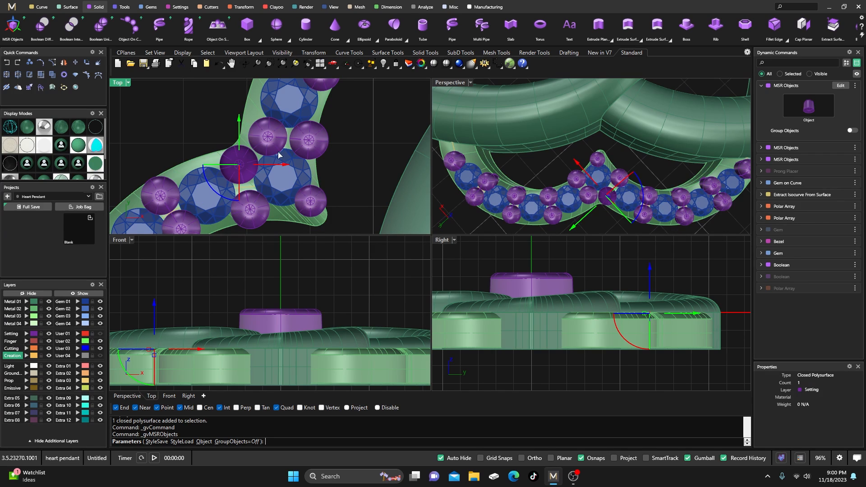
pyautogui.click(229, 112)
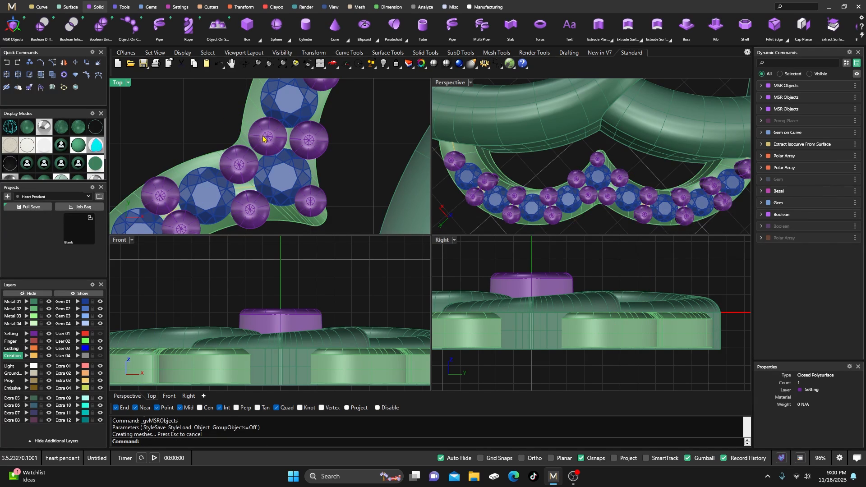
# Nudge the upper outer-notch prong slightly toward the band's outer edge with MSR Objects
pyautogui.click(264, 136)
pyautogui.click(226, 113)
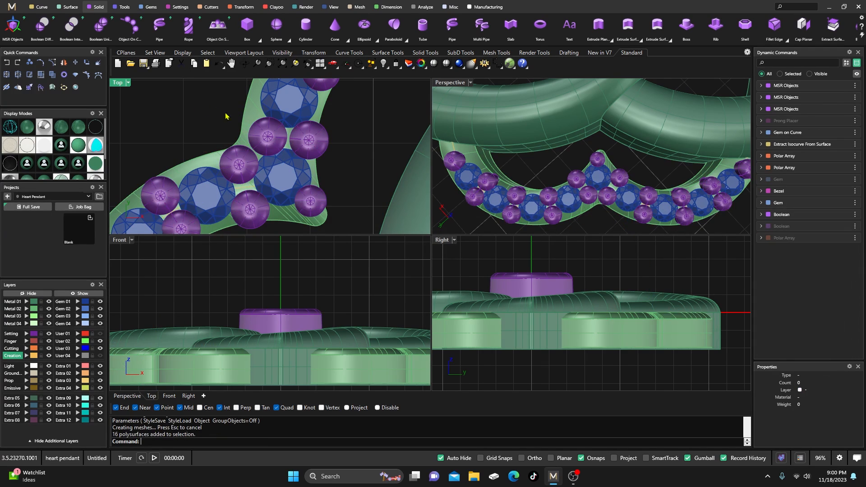
pyautogui.click(261, 142)
pyautogui.click(277, 170)
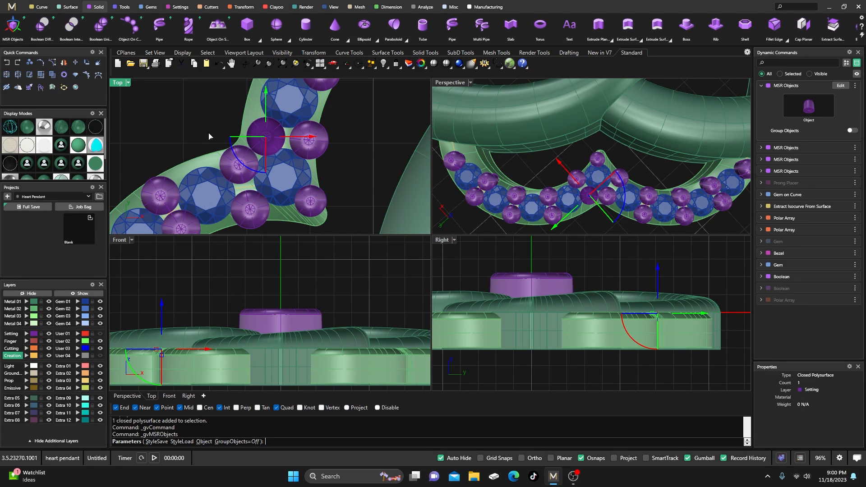
pyautogui.press('Return')
# Shift the inner-edge prong above the central gem slightly inward, toward the prong across from it, with MSR Objects
pyautogui.click(310, 144)
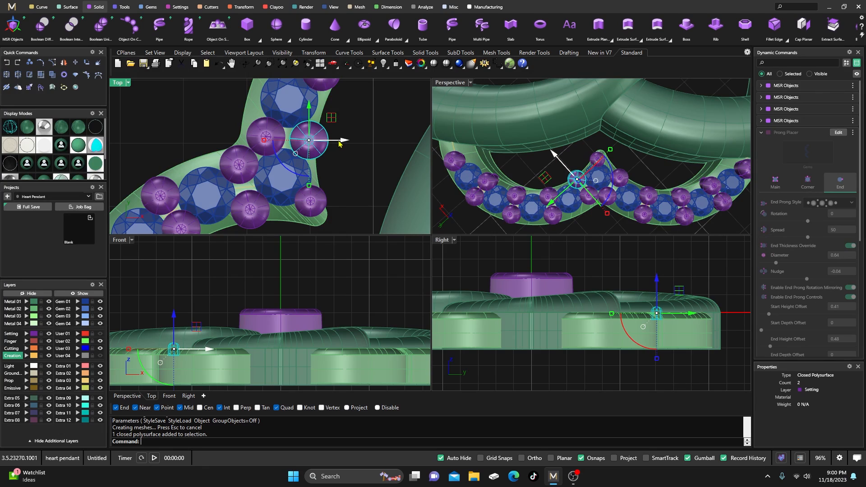
pyautogui.rightClick(342, 156)
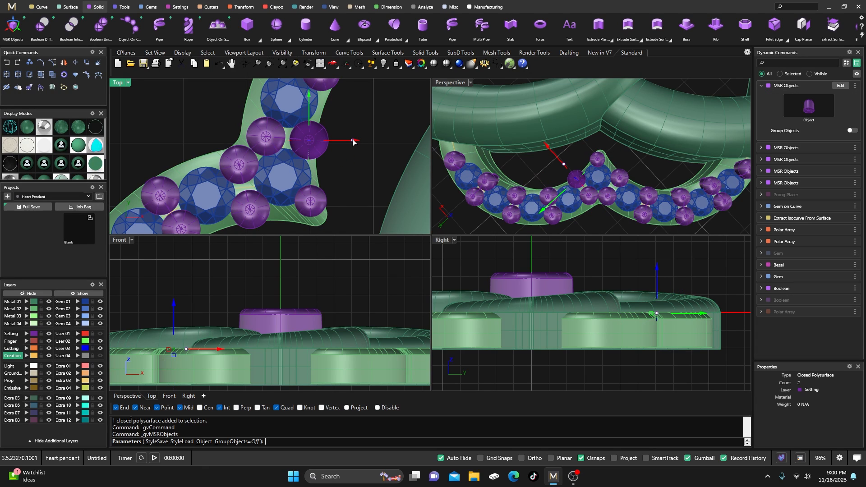
pyautogui.moveTo(353, 141); pyautogui.dragTo(351, 142)
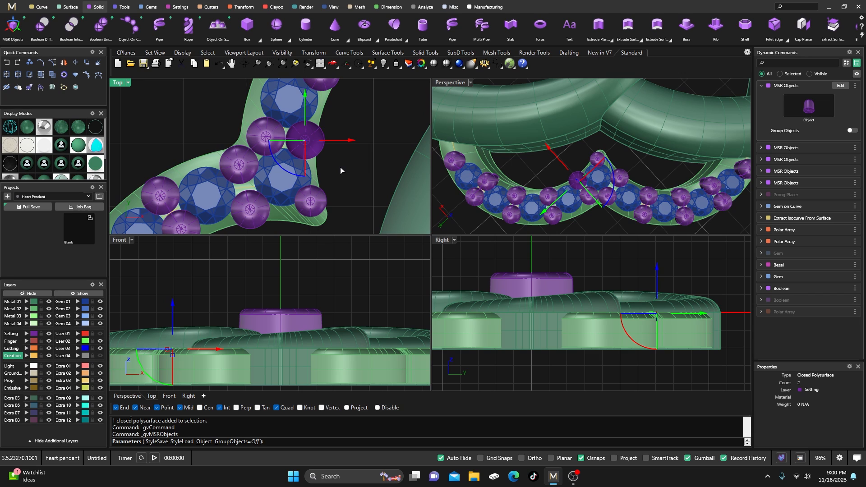
pyautogui.rightClick(340, 168)
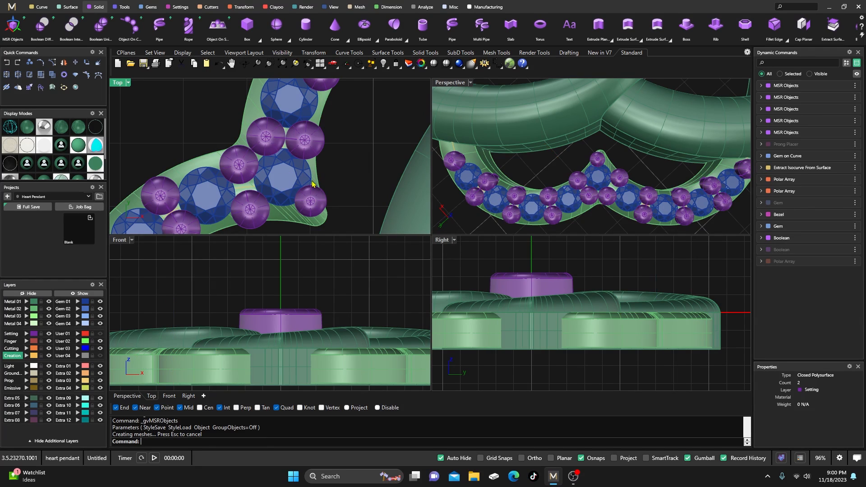
pyautogui.click(247, 216)
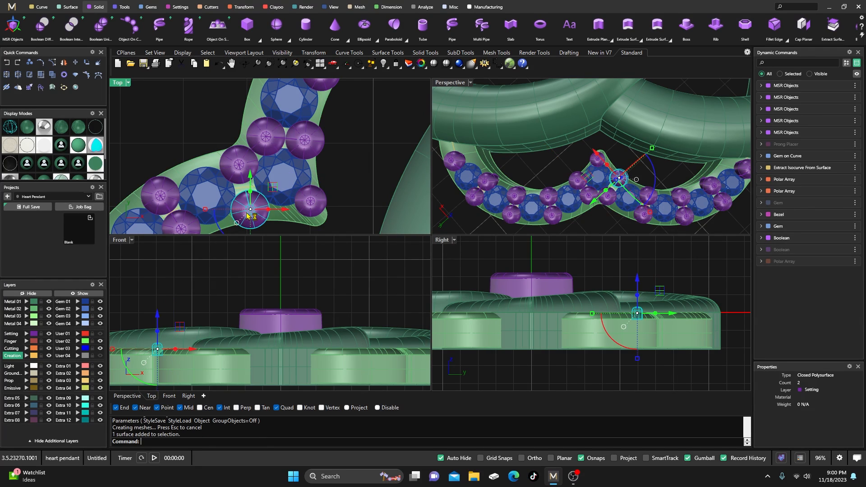
pyautogui.rightClick(247, 216)
pyautogui.click(248, 216)
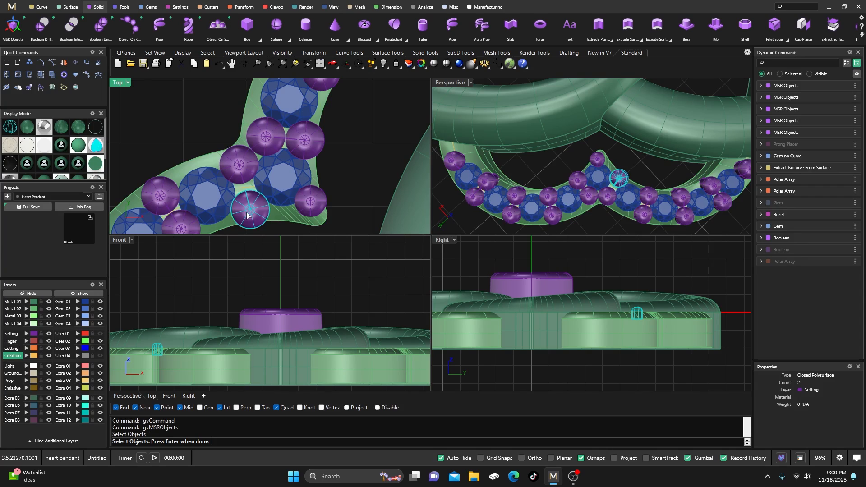
pyautogui.rightClick(248, 215)
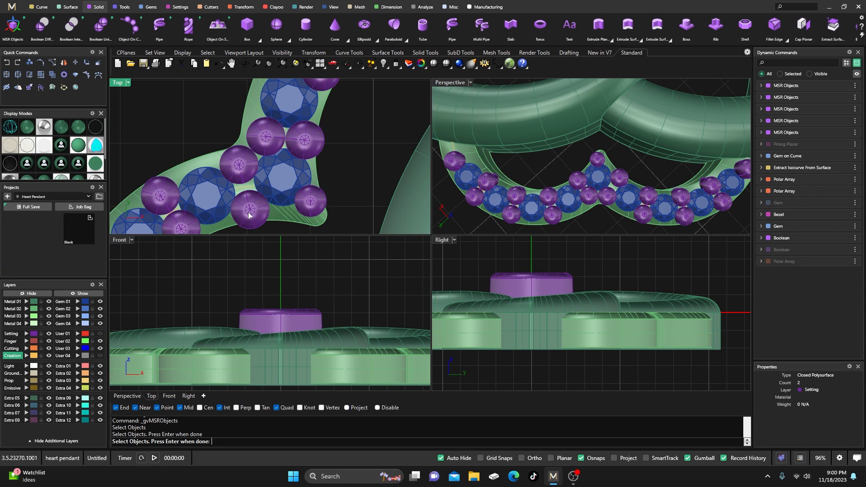
pyautogui.moveTo(251, 174); pyautogui.dragTo(251, 164)
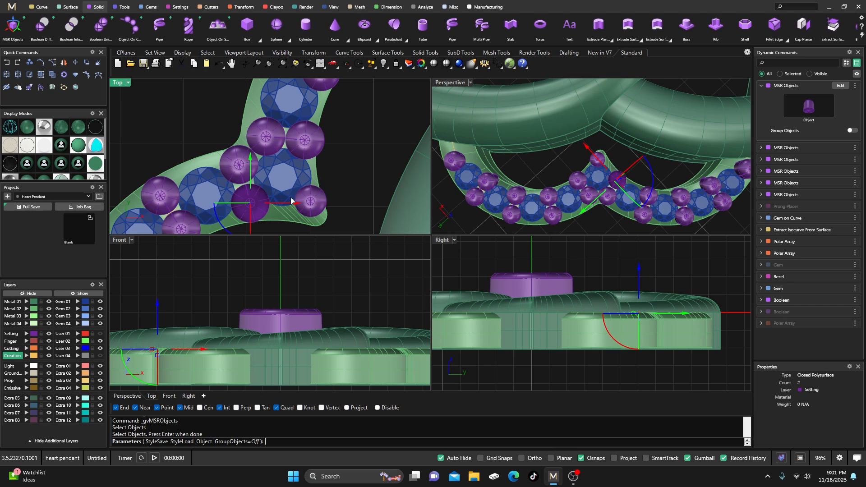
pyautogui.moveTo(296, 205); pyautogui.dragTo(294, 205)
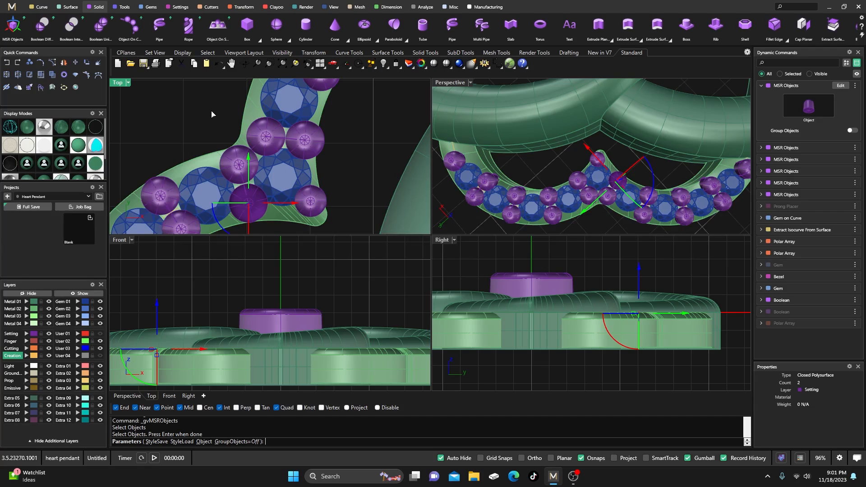
pyautogui.press('Escape')
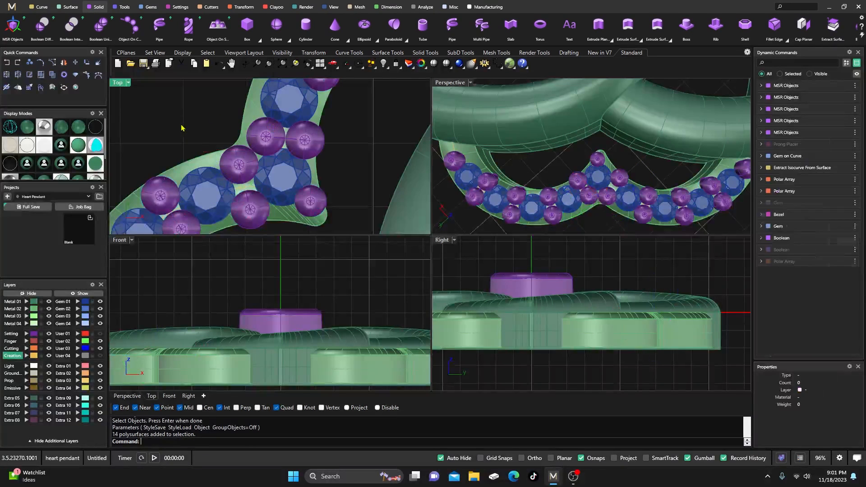
# Shift the inner-edge prong below the central gem slightly inward, toward the lower notch prong, with MSR Objects in the Top view
pyautogui.click(248, 207)
pyautogui.click(246, 209)
pyautogui.click(185, 108)
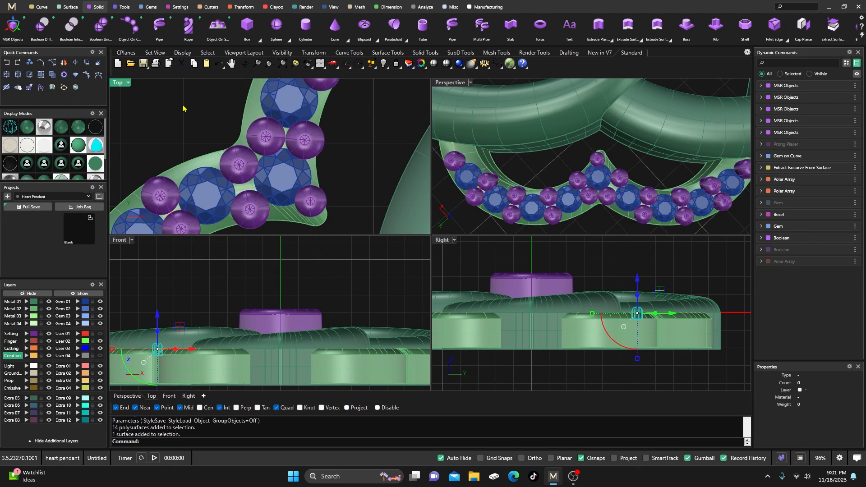
pyautogui.rightClick(184, 109)
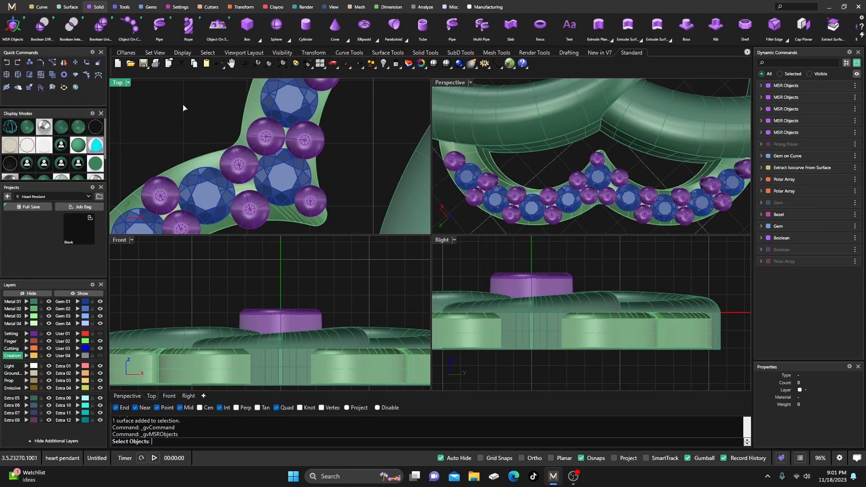
pyautogui.click(252, 210)
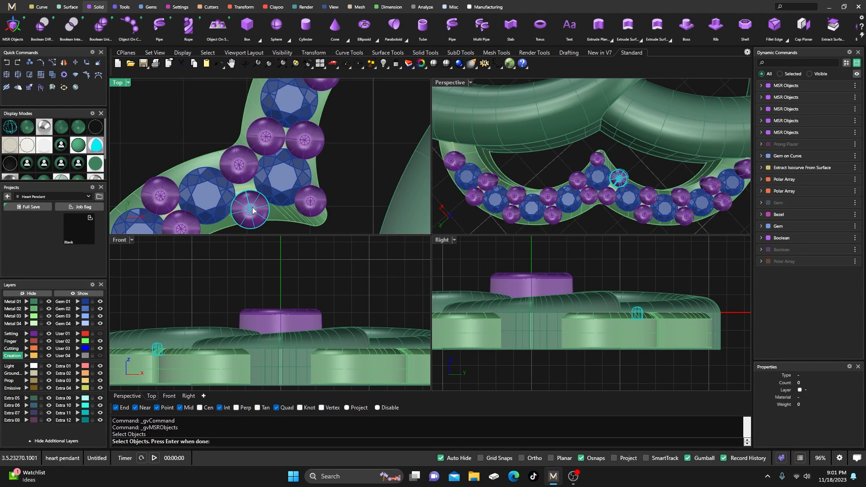
pyautogui.rightClick(253, 210)
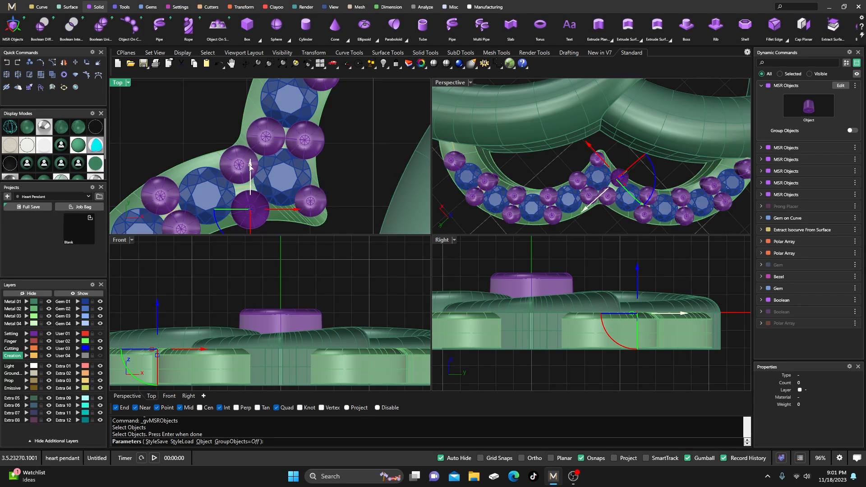
pyautogui.moveTo(250, 163); pyautogui.dragTo(250, 156)
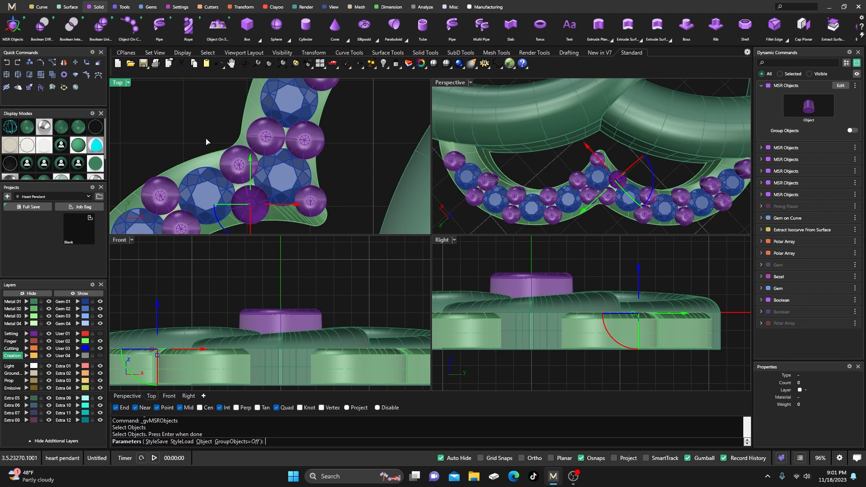
pyautogui.rightClick(182, 131)
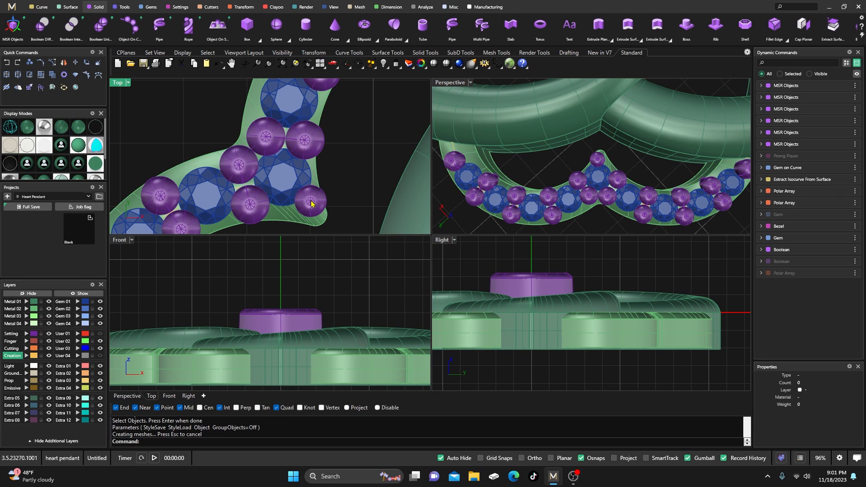
# Nudge the upper outer-notch prong slightly up and toward the outer edge, away from the central gem, with MSR Objects
pyautogui.click(269, 142)
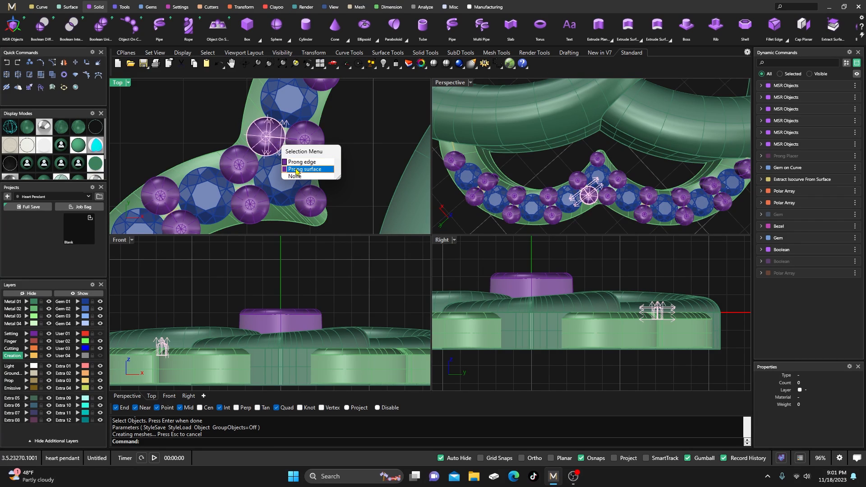
pyautogui.click(192, 102)
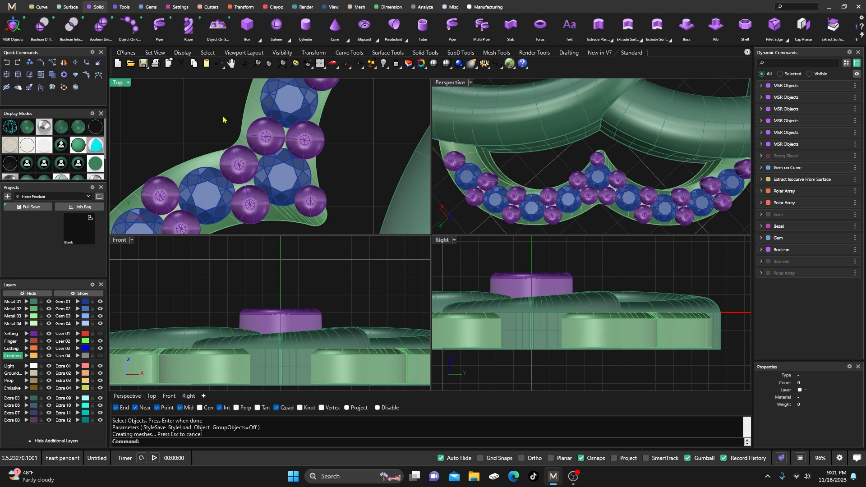
pyautogui.click(266, 135)
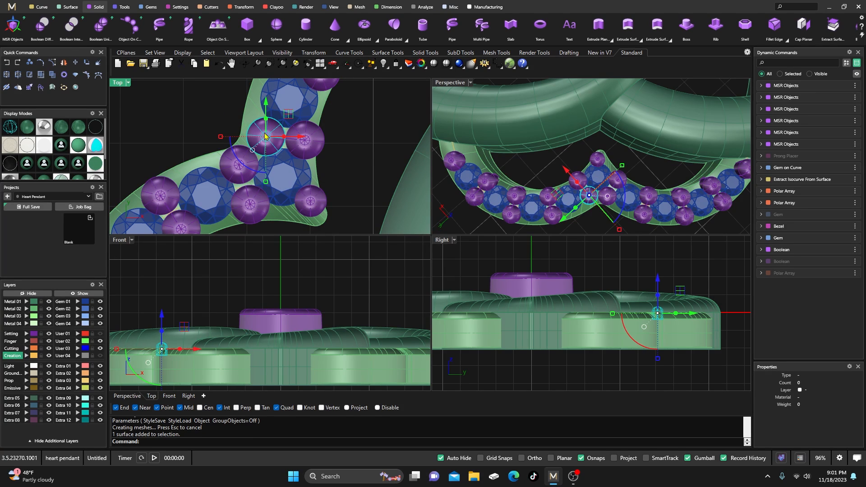
pyautogui.doubleClick(268, 137)
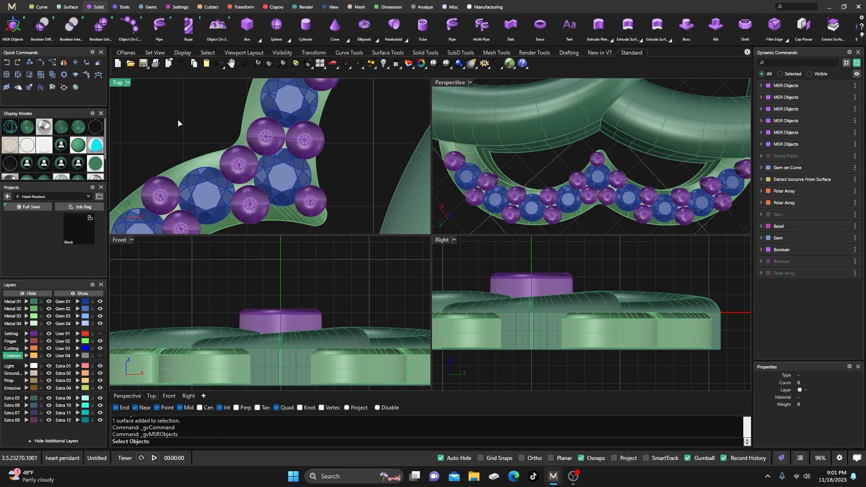
pyautogui.click(265, 138)
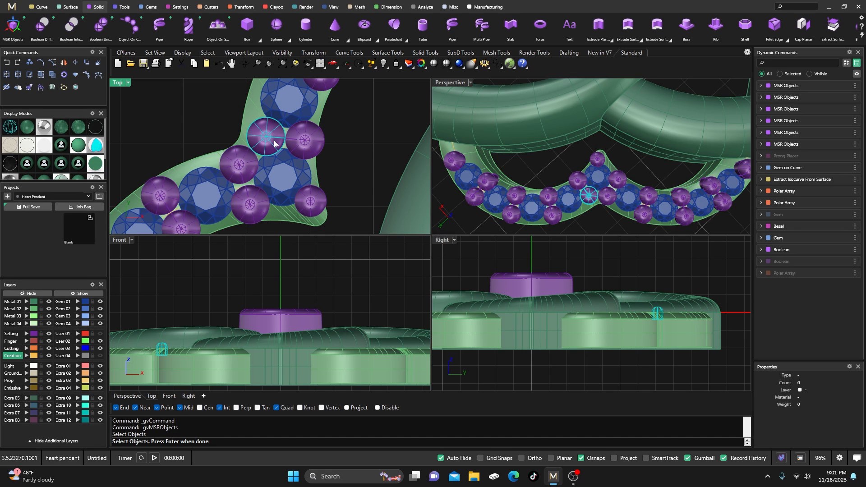
pyautogui.press('Return')
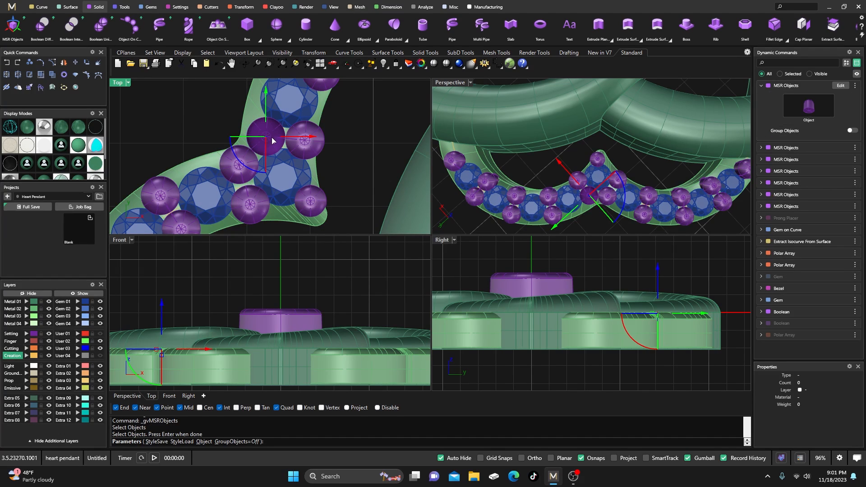
pyautogui.moveTo(310, 137); pyautogui.dragTo(306, 136)
pyautogui.moveTo(262, 113); pyautogui.dragTo(264, 106)
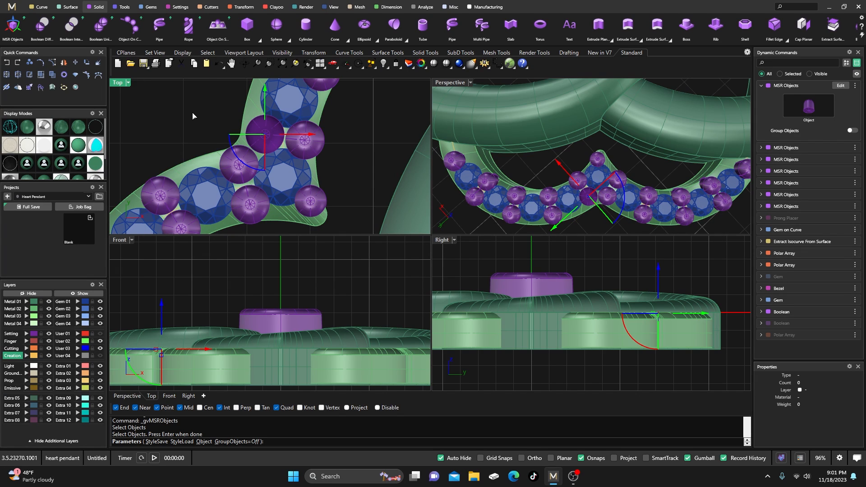
pyautogui.press('Return')
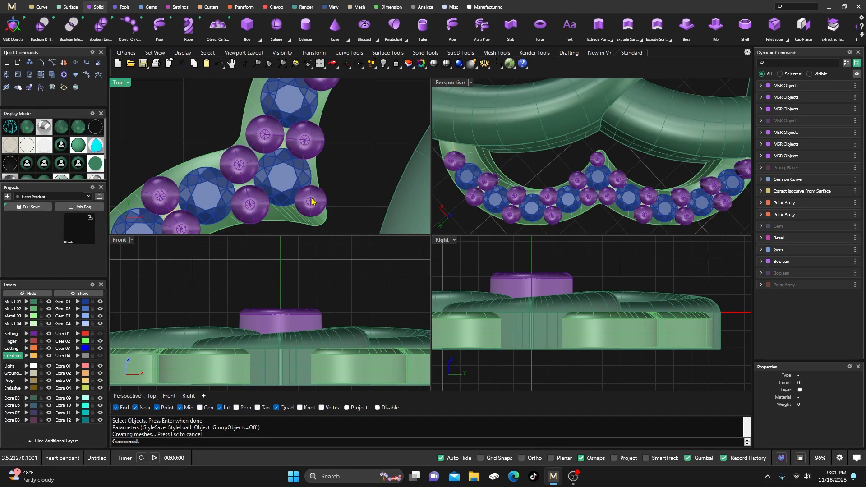
# Reposition the prong at the band's inner point with MSR Objects, shifting it slightly left and down to center it in the tip
pyautogui.click(312, 208)
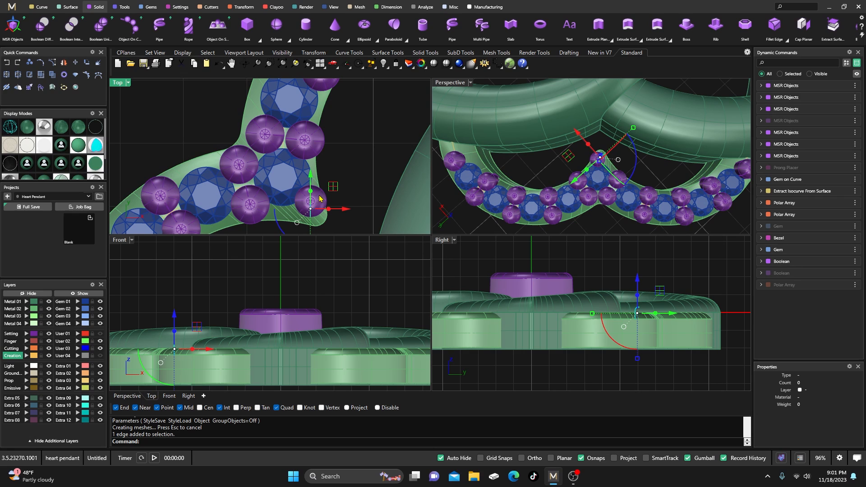
pyautogui.click(351, 159)
pyautogui.click(311, 201)
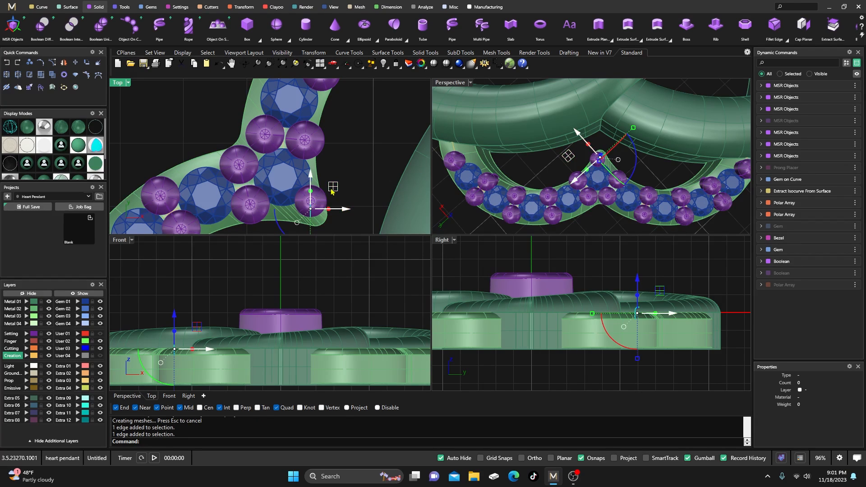
pyautogui.press('Return')
pyautogui.click(316, 198)
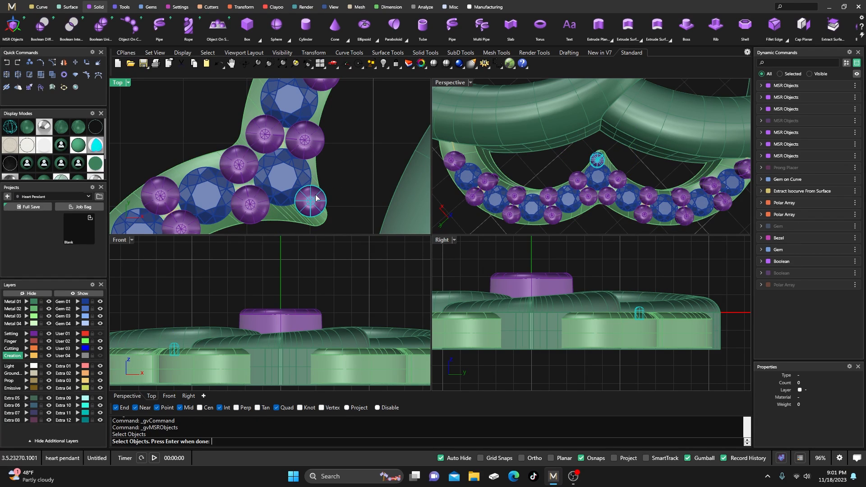
pyautogui.press('Return')
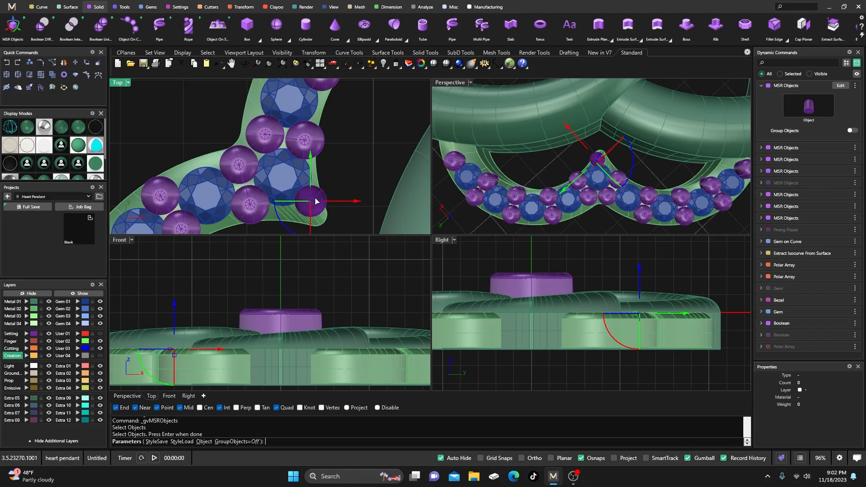
pyautogui.moveTo(309, 169); pyautogui.dragTo(307, 179)
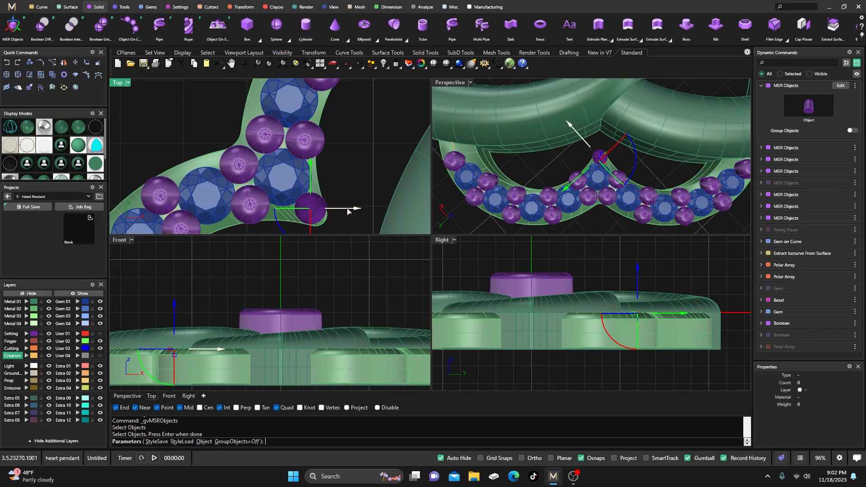
pyautogui.moveTo(347, 209); pyautogui.dragTo(344, 212)
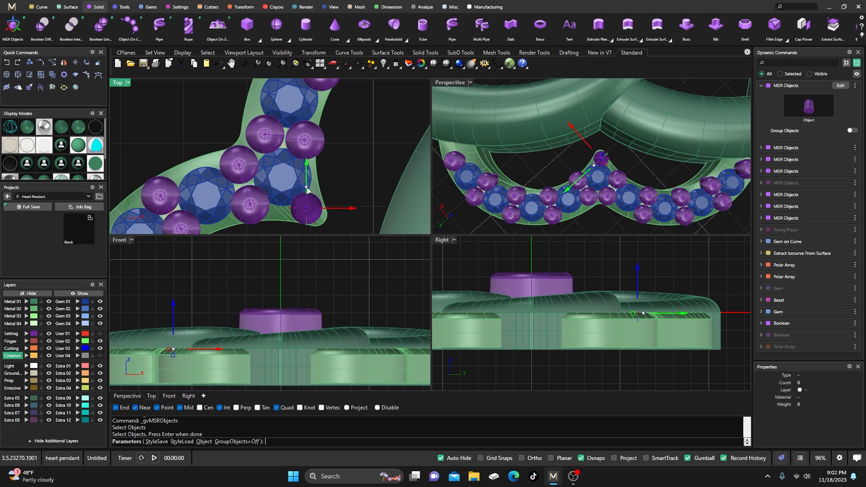
pyautogui.moveTo(308, 190); pyautogui.dragTo(309, 181)
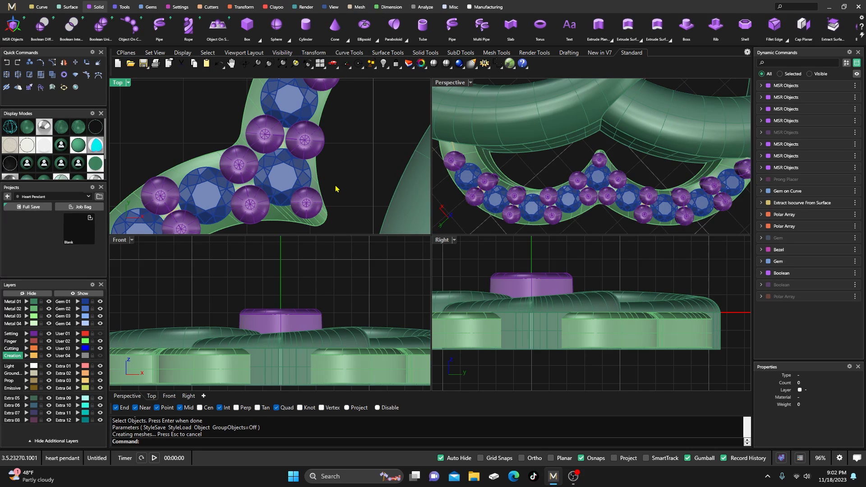
# Select the scalloped band's row of gems together with its placed prongs and the separate end prongs in the Top view
pyautogui.scroll(-10, 336, 189)
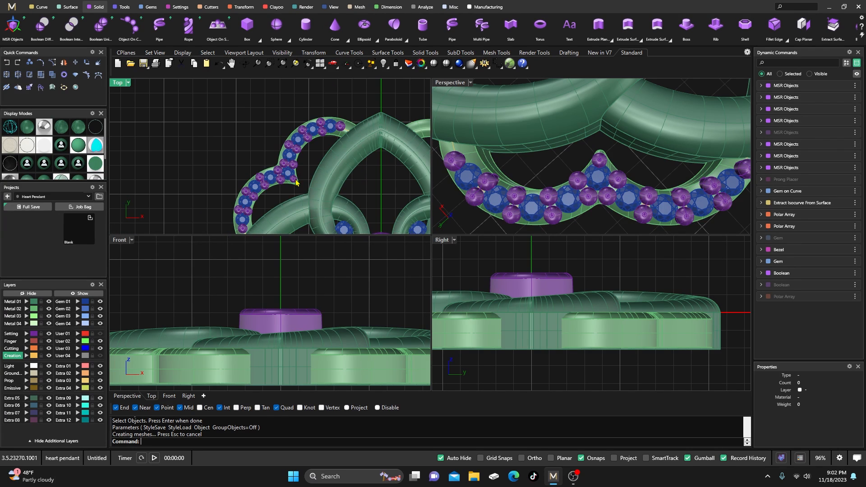
pyautogui.moveTo(297, 182); pyautogui.dragTo(287, 174, button='right')
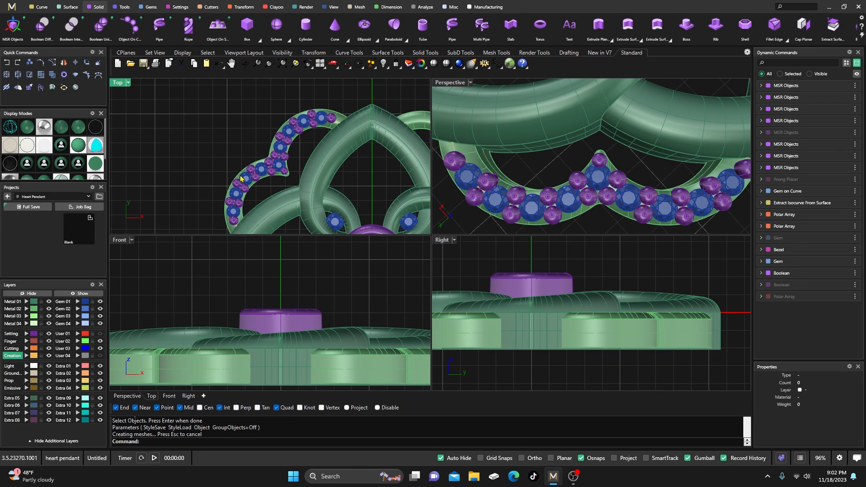
pyautogui.click(289, 131)
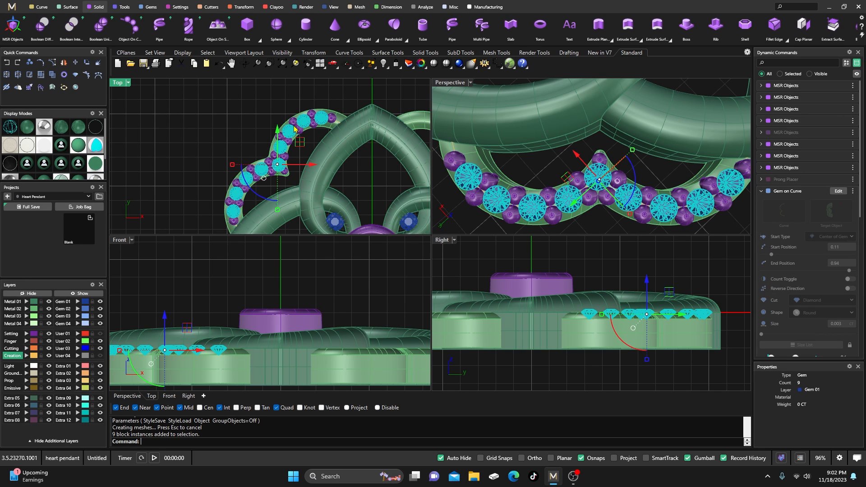
pyautogui.keyDown('shift'); pyautogui.click(295, 124); pyautogui.keyUp('shift')
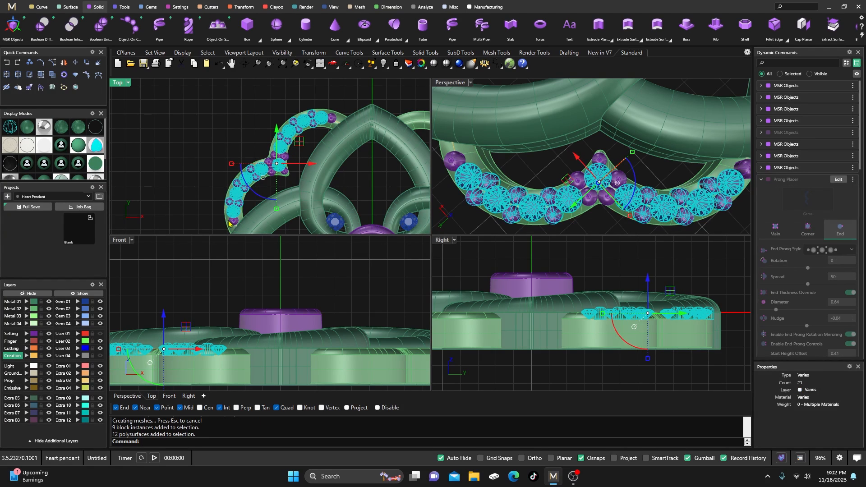
pyautogui.keyDown('shift'); pyautogui.click(332, 119); pyautogui.keyUp('shift')
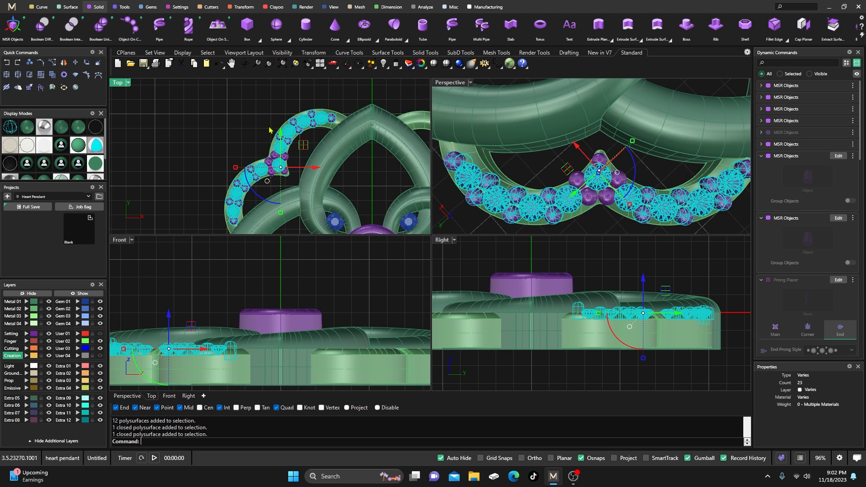
# Clear the current selection and hide the bezel around the pendant's centre gem
pyautogui.press('Escape')
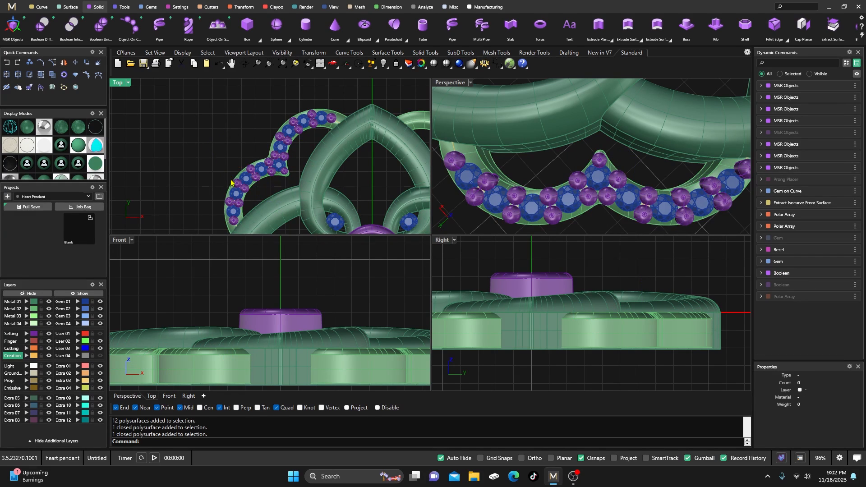
pyautogui.scroll(-3, 251, 157)
pyautogui.click(327, 206)
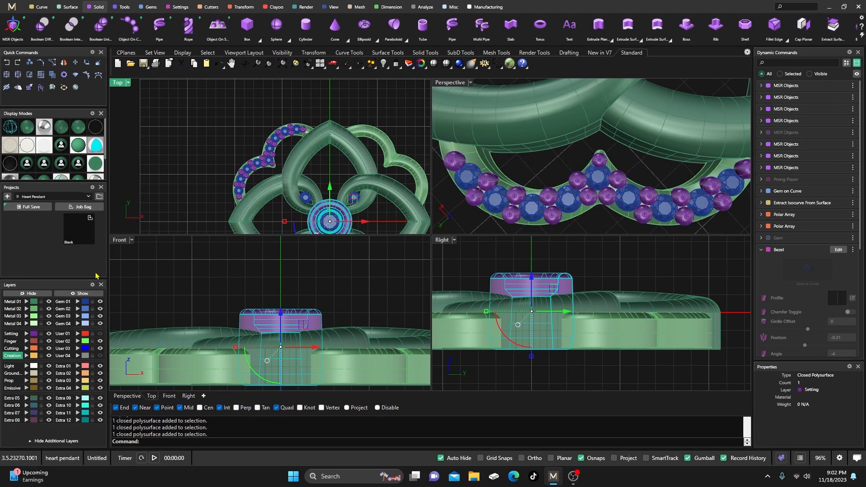
pyautogui.click(28, 293)
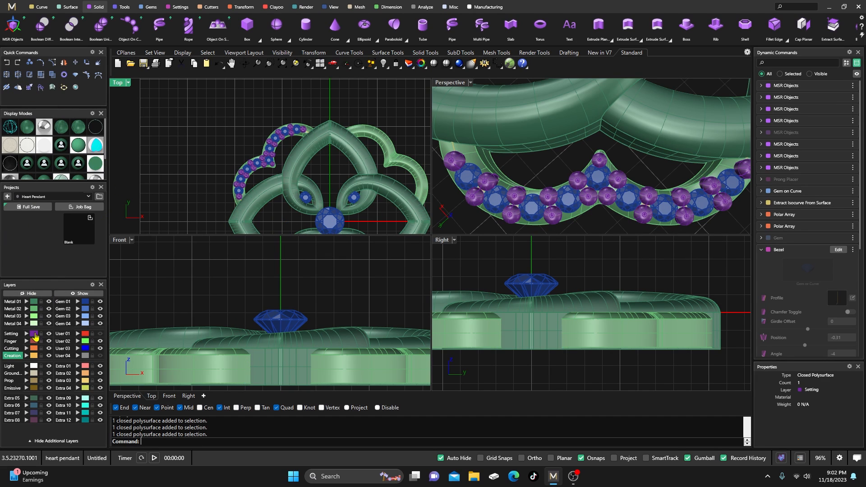
# Polar-array the scalloped border's gems and prongs around the pendant with object count 4, angle 360 and plane axis FlattenZAxis
pyautogui.click(34, 334)
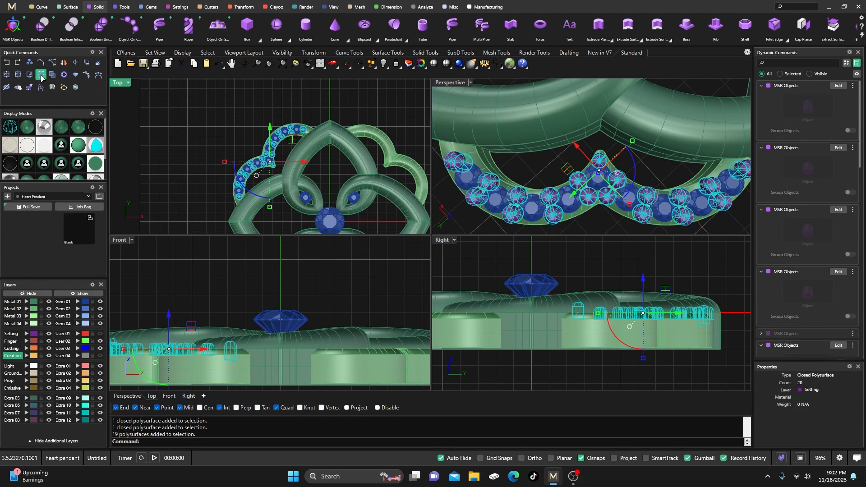
pyautogui.click(180, 107)
pyautogui.scroll(4, 280, 147)
pyautogui.click(273, 133)
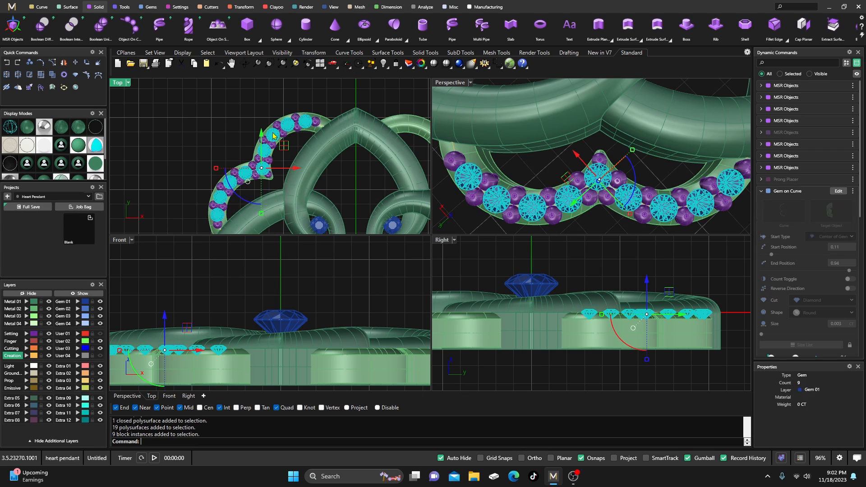
pyautogui.click(218, 127)
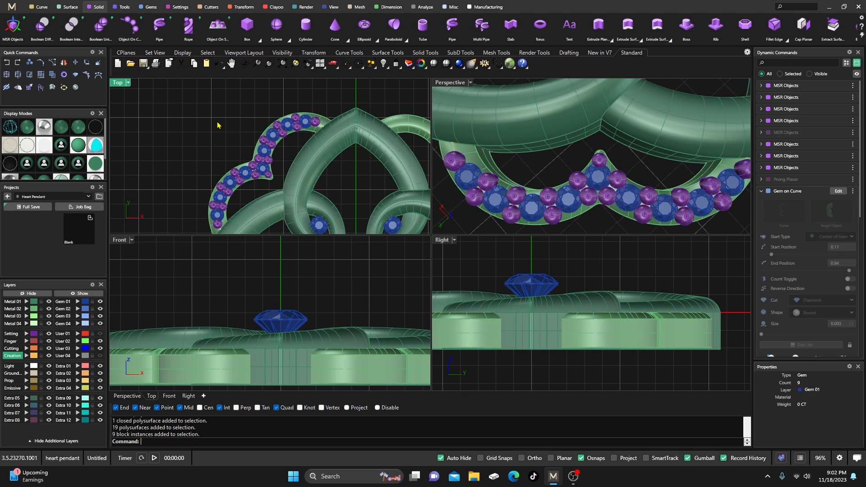
pyautogui.click(263, 151)
pyautogui.click(248, 142)
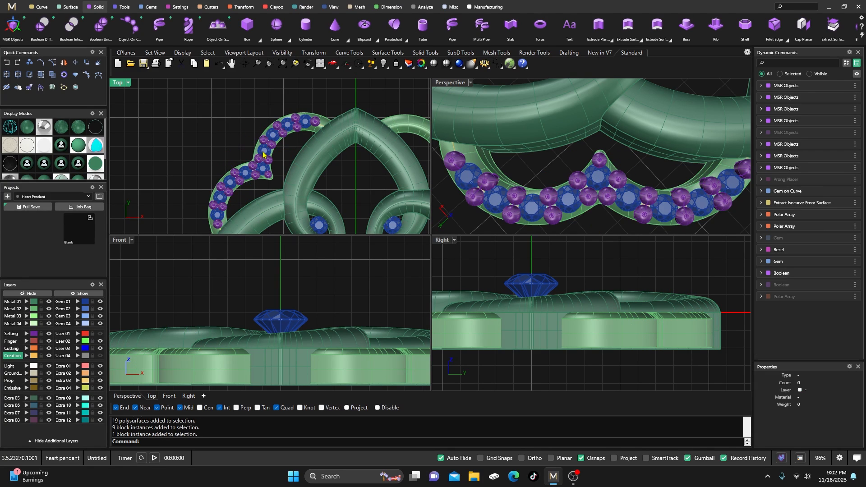
pyautogui.click(264, 155)
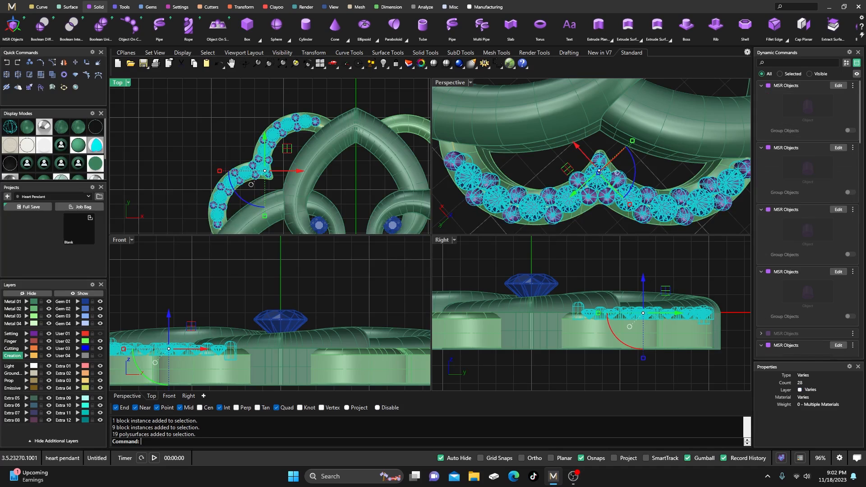
pyautogui.click(244, 7)
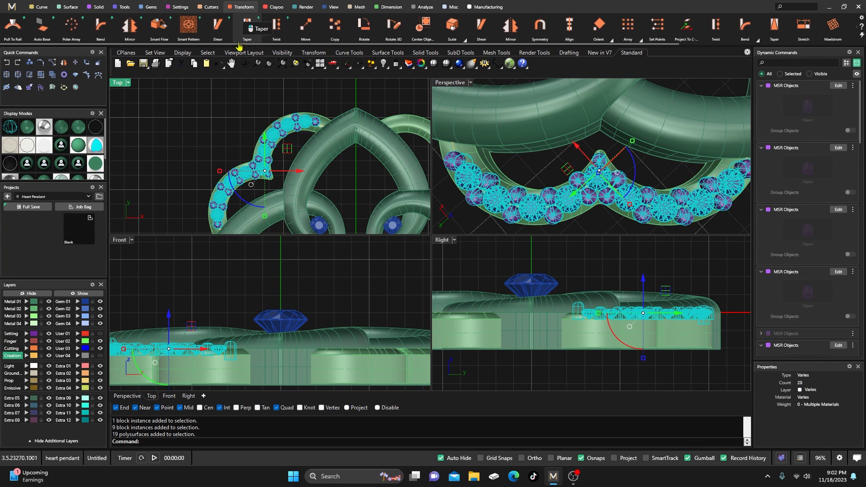
pyautogui.click(85, 30)
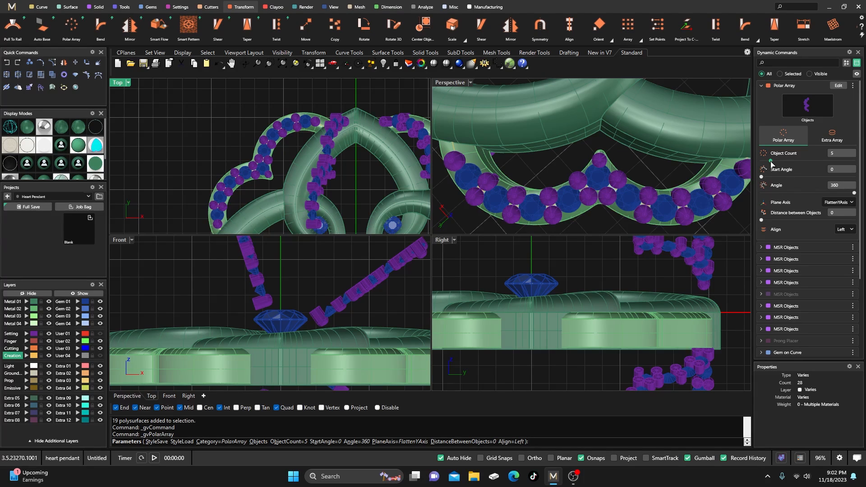
pyautogui.moveTo(769, 163); pyautogui.dragTo(769, 166)
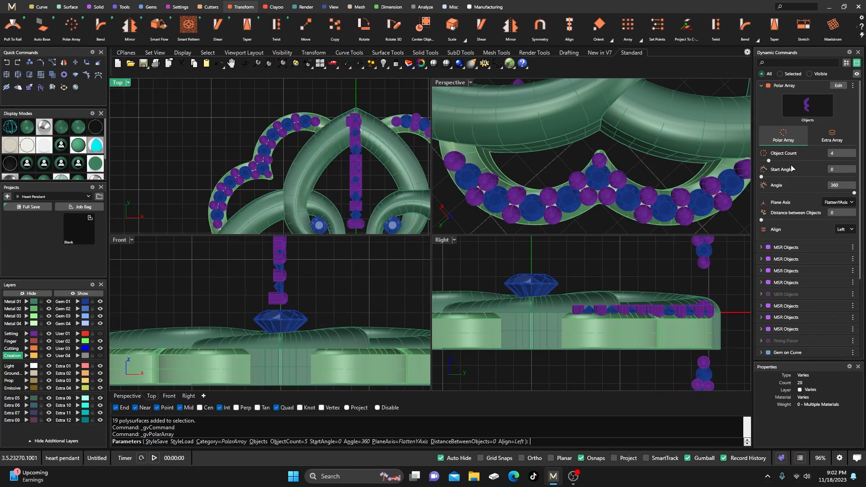
pyautogui.click(838, 202)
pyautogui.click(839, 231)
pyautogui.scroll(-5, 224, 127)
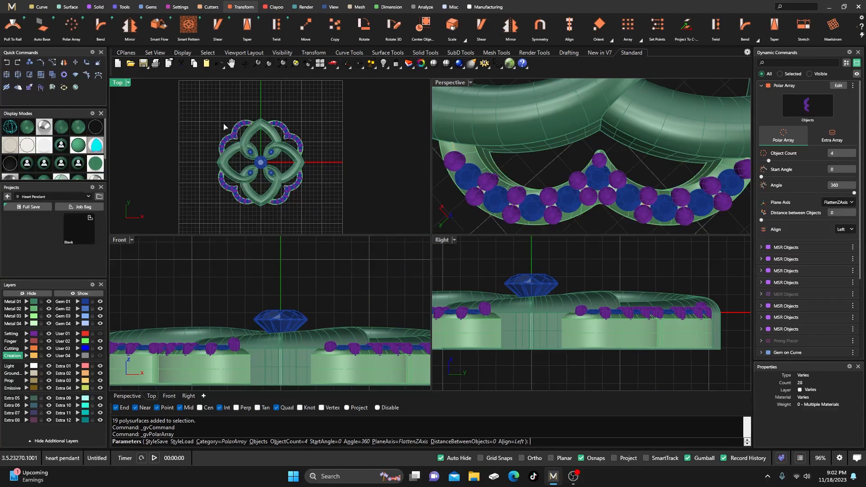
pyautogui.press('Return')
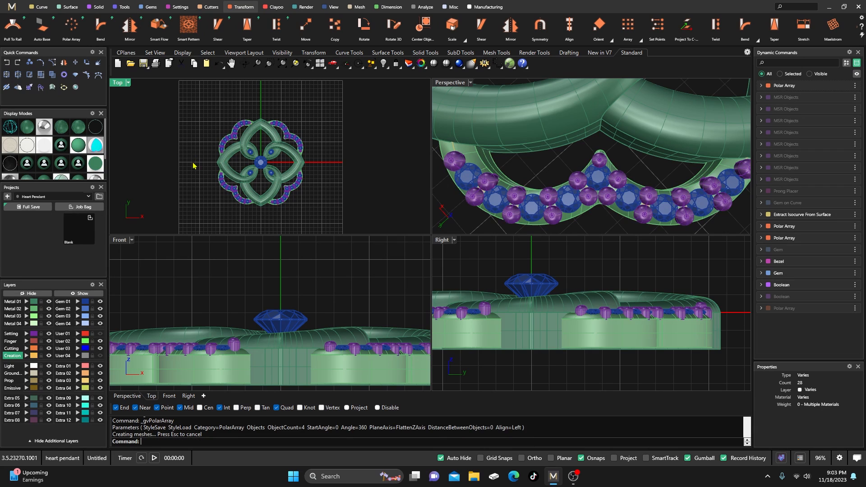
# Maximize the Perspective view and unhide the bezel around the centre gem
pyautogui.scroll(3, 260, 141)
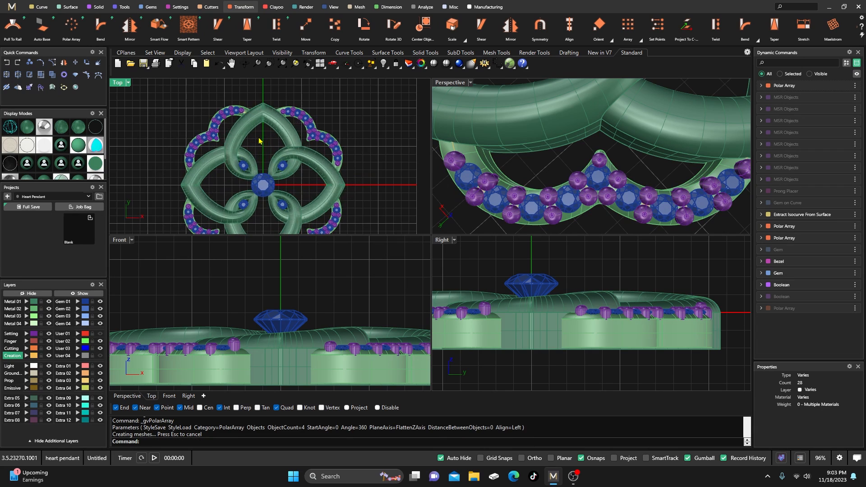
pyautogui.doubleClick(448, 85)
pyautogui.scroll(-12, 431, 184)
pyautogui.moveTo(427, 237); pyautogui.dragTo(370, 231, button='right')
pyautogui.scroll(-9, 411, 253)
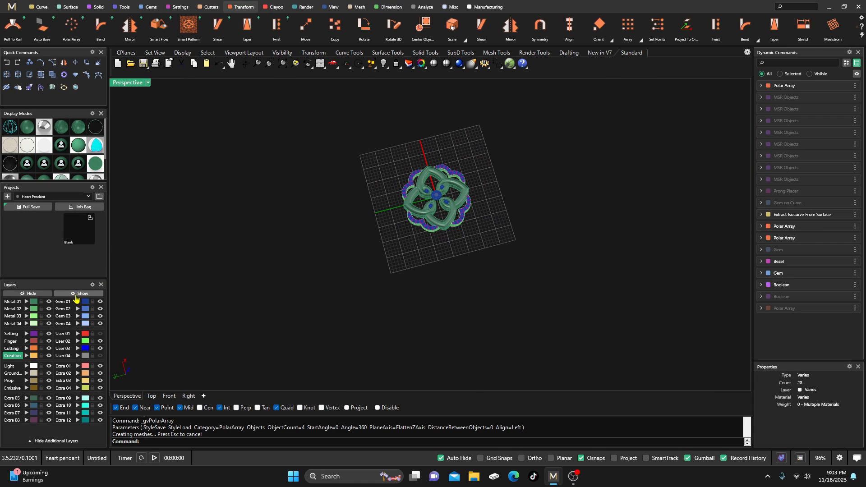
pyautogui.click(76, 294)
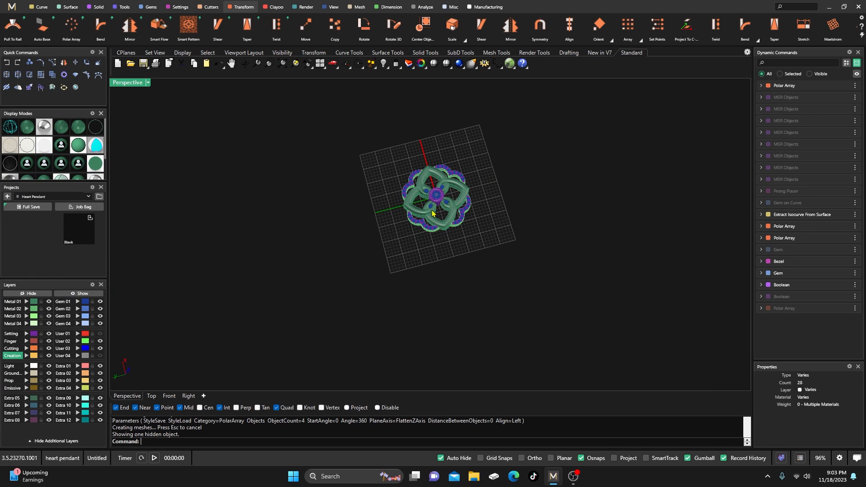
pyautogui.scroll(12, 443, 185)
pyautogui.moveTo(436, 240); pyautogui.dragTo(412, 249, button='right')
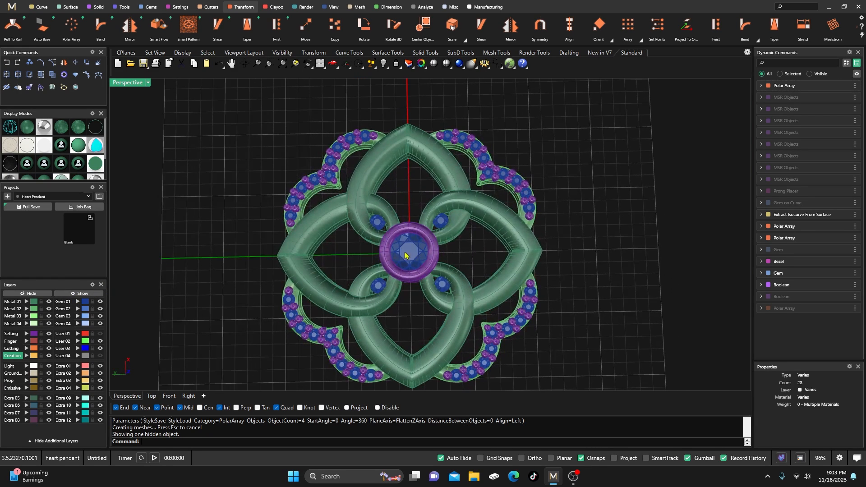
# Examine the whole pendant in the rendered display mode, then restore the four-view layout and the coloured working display mode
pyautogui.scroll(-5, 405, 256)
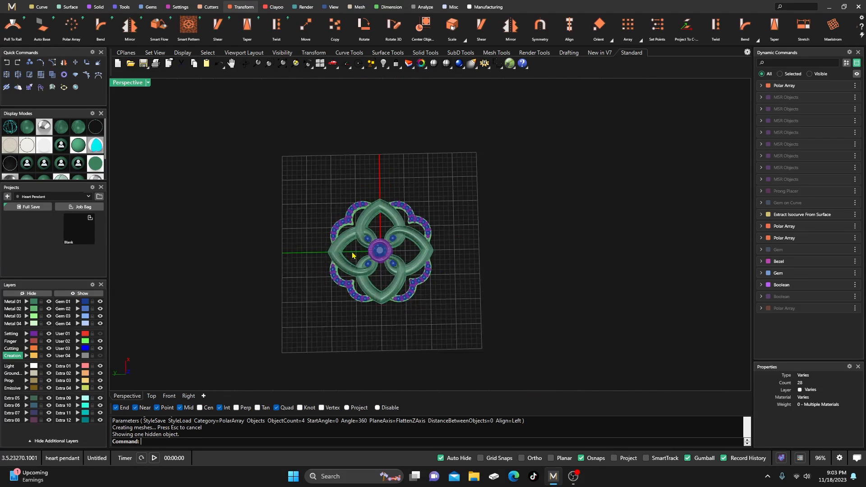
pyautogui.click(45, 132)
pyautogui.moveTo(239, 261); pyautogui.dragTo(238, 189, button='right')
pyautogui.scroll(5, 436, 265)
pyautogui.moveTo(434, 262); pyautogui.dragTo(474, 300, button='right')
pyautogui.scroll(-6, 477, 267)
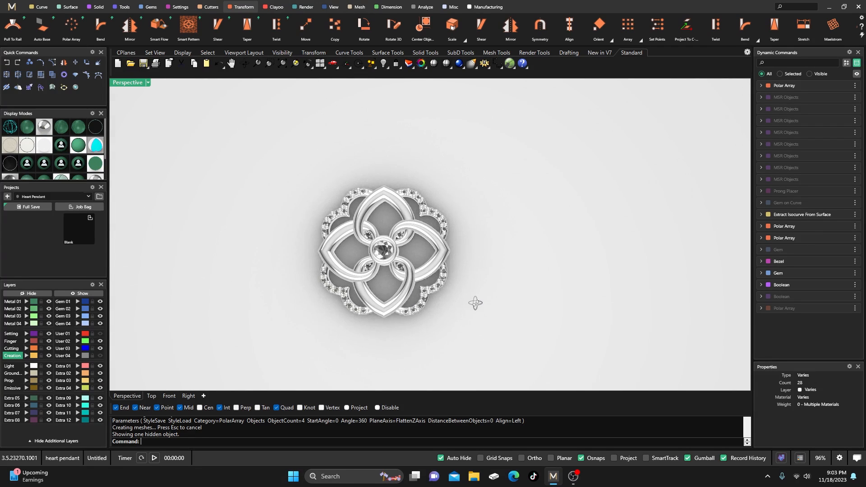
pyautogui.scroll(4, 452, 298)
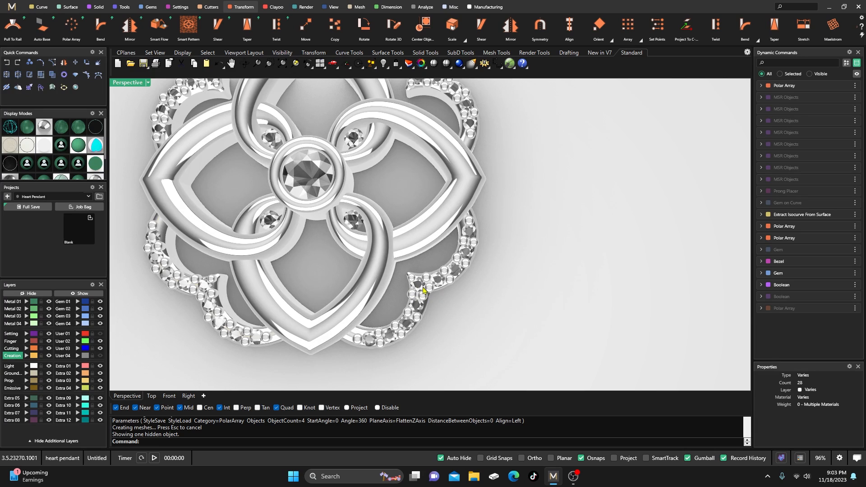
pyautogui.scroll(-4, 417, 294)
pyautogui.moveTo(417, 293); pyautogui.dragTo(381, 294, button='right')
pyautogui.scroll(-2, 378, 273)
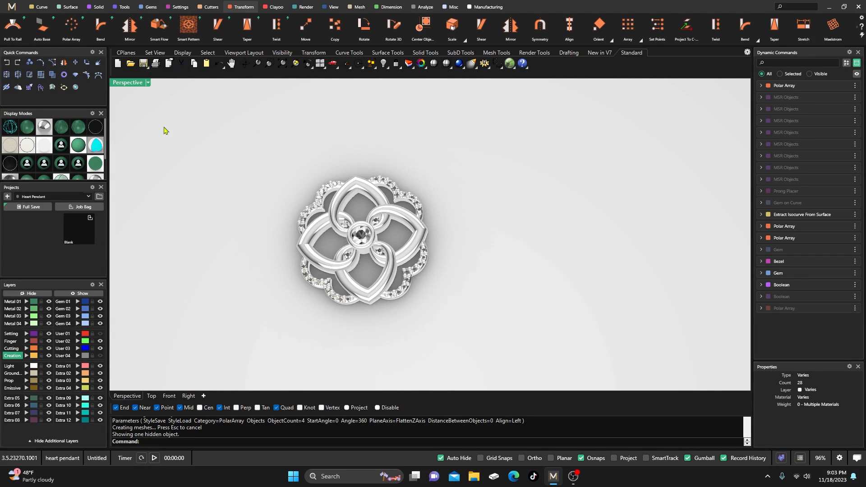
pyautogui.doubleClick(124, 84)
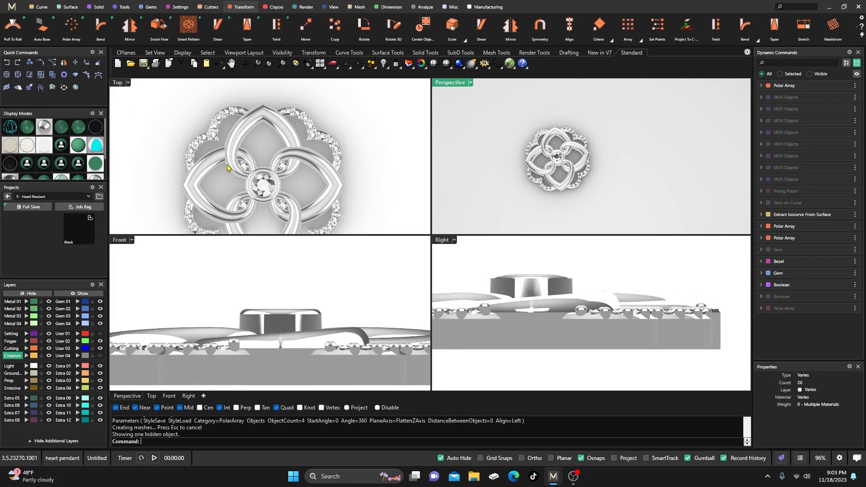
pyautogui.click(36, 131)
# Add a round diamond gem 2.50 mm wide on the vertical axis just above the pendant's upper tip
pyautogui.scroll(-2, 271, 183)
pyautogui.scroll(5, 274, 164)
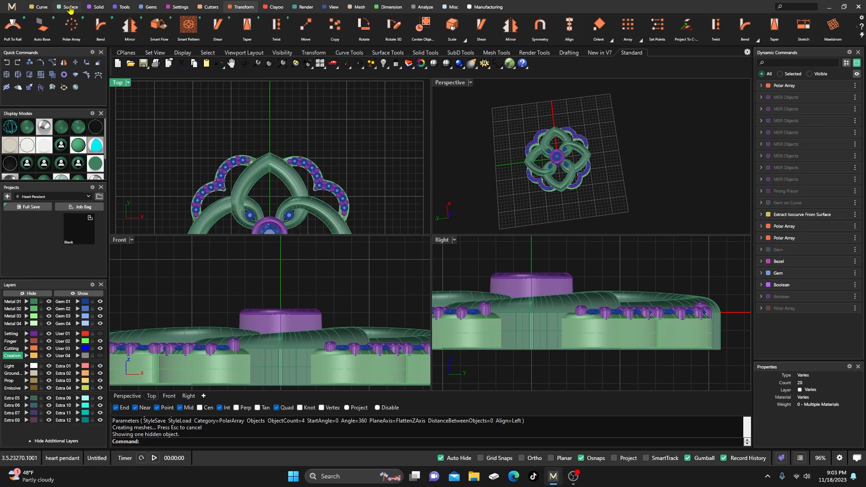
pyautogui.click(151, 8)
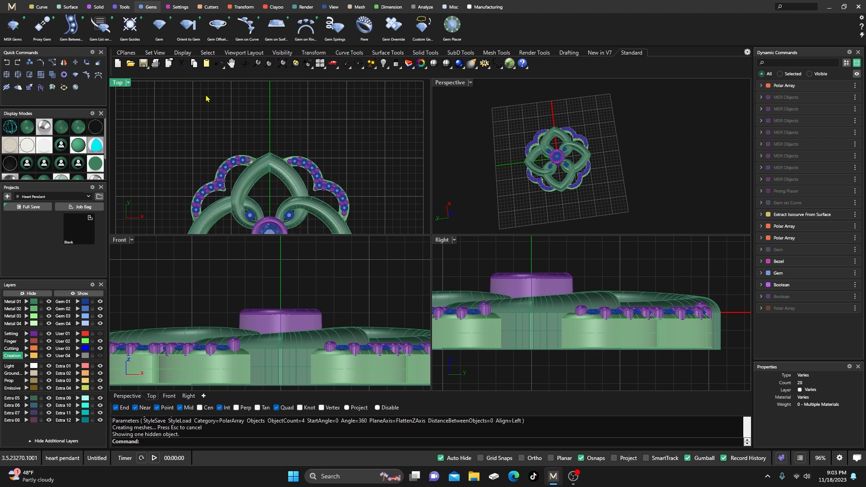
pyautogui.click(166, 31)
pyautogui.scroll(-2, 279, 184)
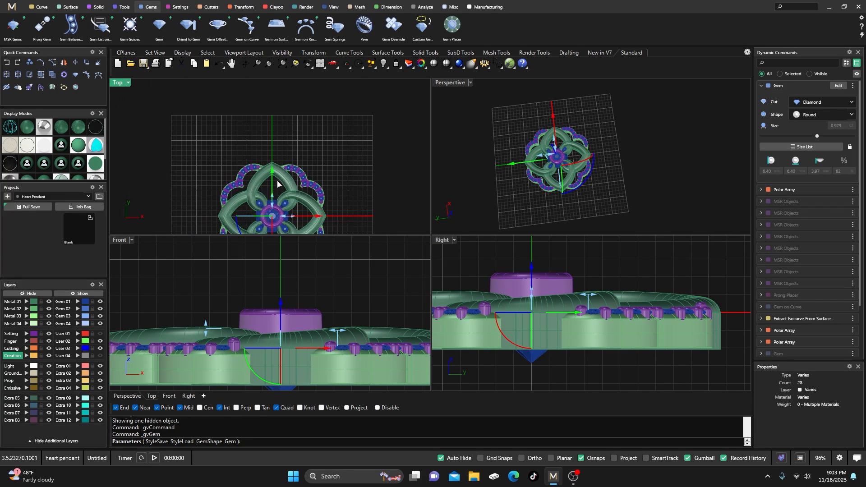
pyautogui.moveTo(272, 179); pyautogui.dragTo(273, 111)
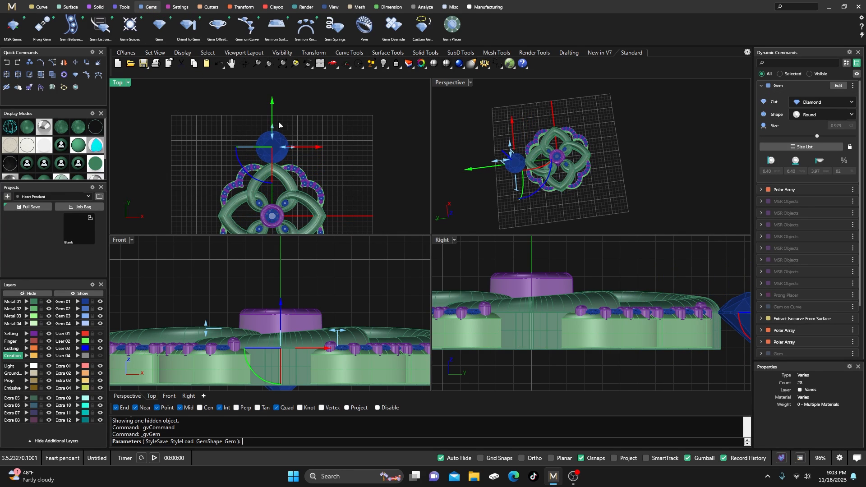
pyautogui.scroll(3, 289, 156)
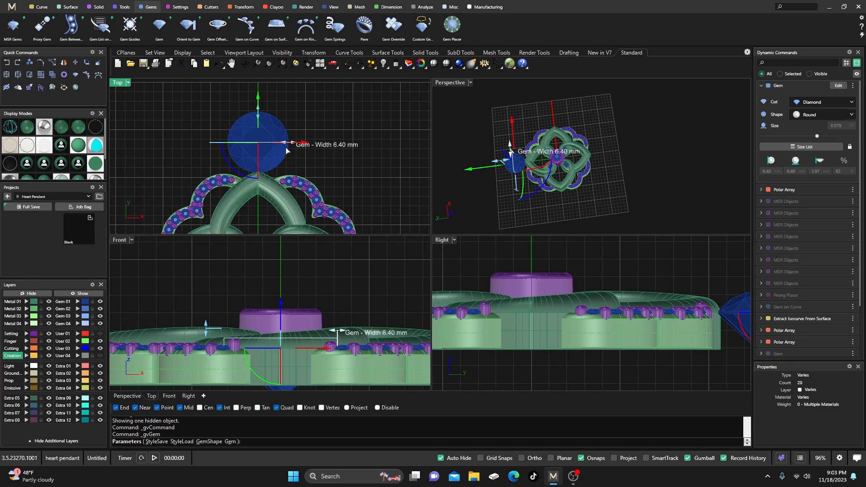
pyautogui.moveTo(288, 149); pyautogui.dragTo(271, 147)
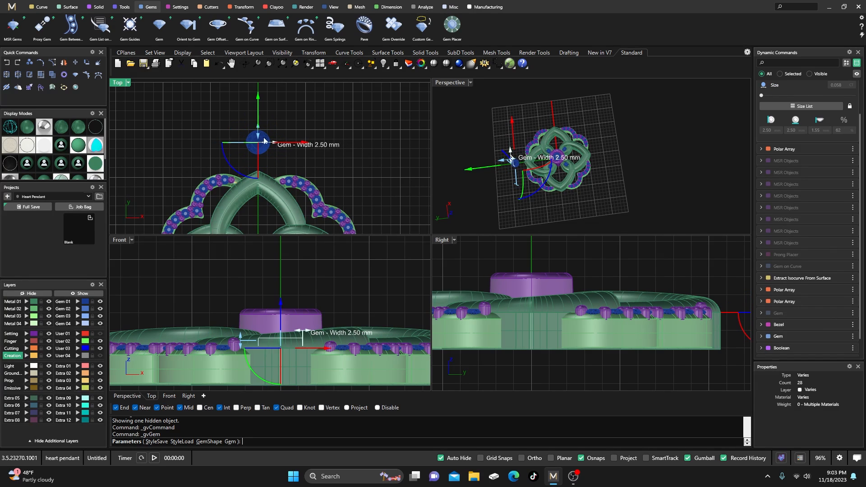
pyautogui.press('Return')
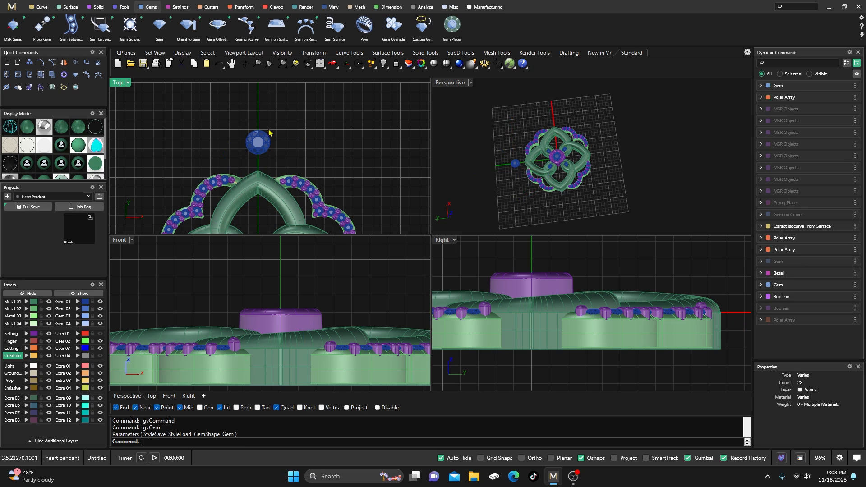
# Move the new gem slightly down the vertical axis toward the pendant's upper tip
pyautogui.click(260, 148)
pyautogui.moveTo(259, 112); pyautogui.dragTo(260, 117)
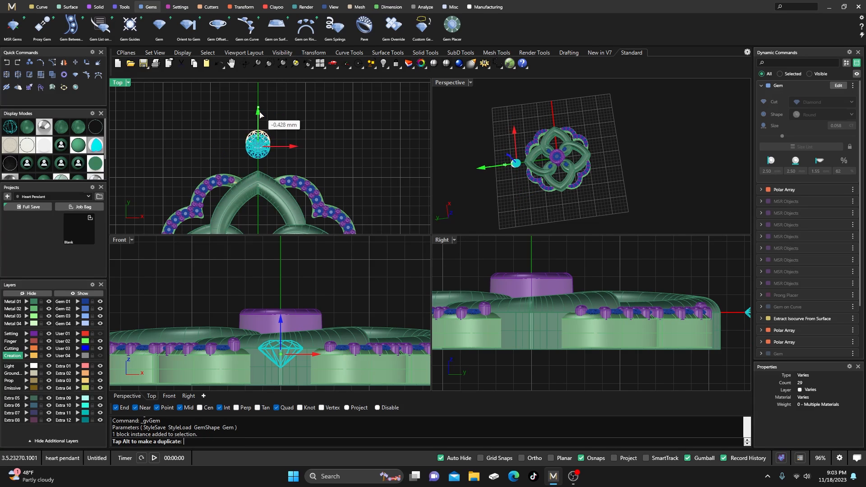
pyautogui.click(239, 106)
# Add a bezel around the 2.50 mm gem above the pendant's upper tip and set its seat height to 0.35 mm
pyautogui.click(255, 143)
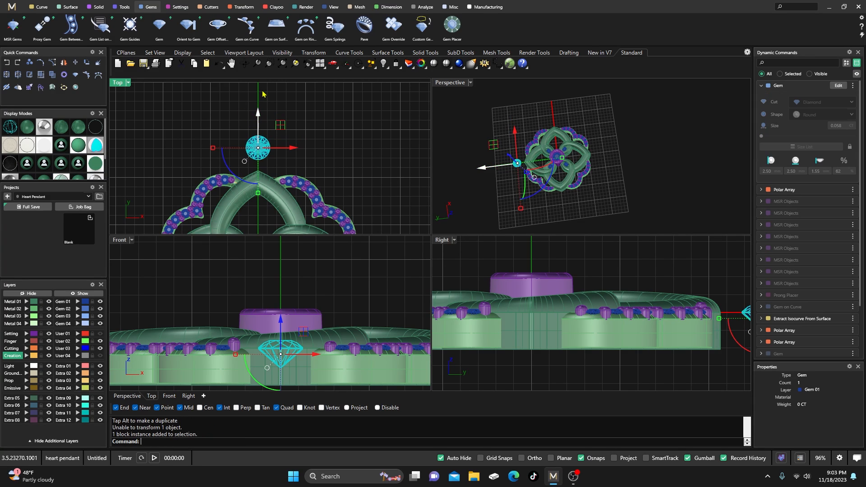
pyautogui.click(180, 8)
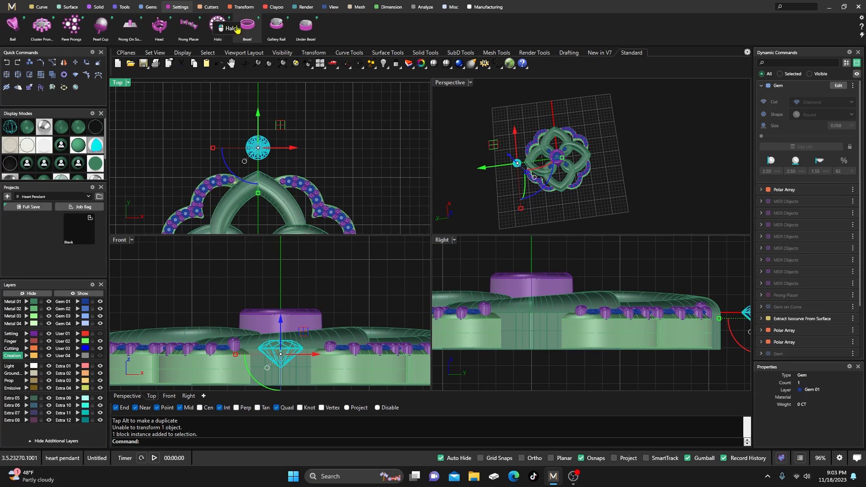
pyautogui.click(247, 26)
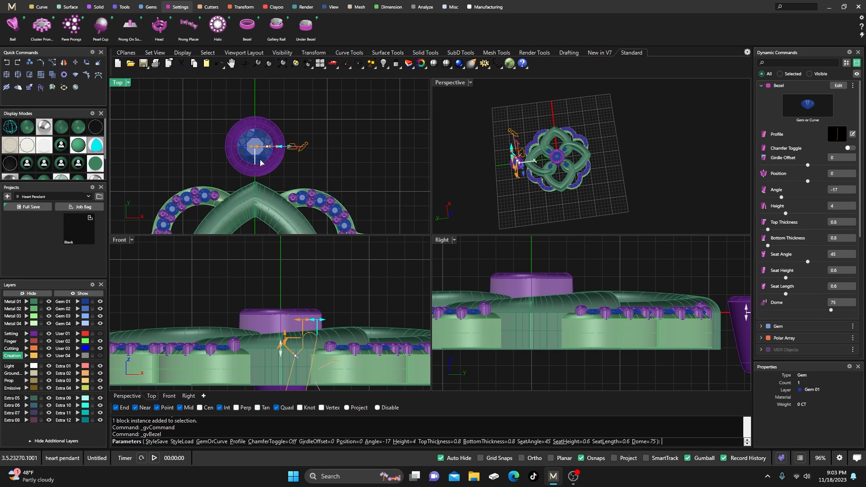
pyautogui.scroll(2, 262, 160)
pyautogui.moveTo(538, 199); pyautogui.dragTo(511, 147, button='right')
pyautogui.scroll(-5, 548, 219)
pyautogui.scroll(6, 552, 148)
pyautogui.scroll(5, 551, 147)
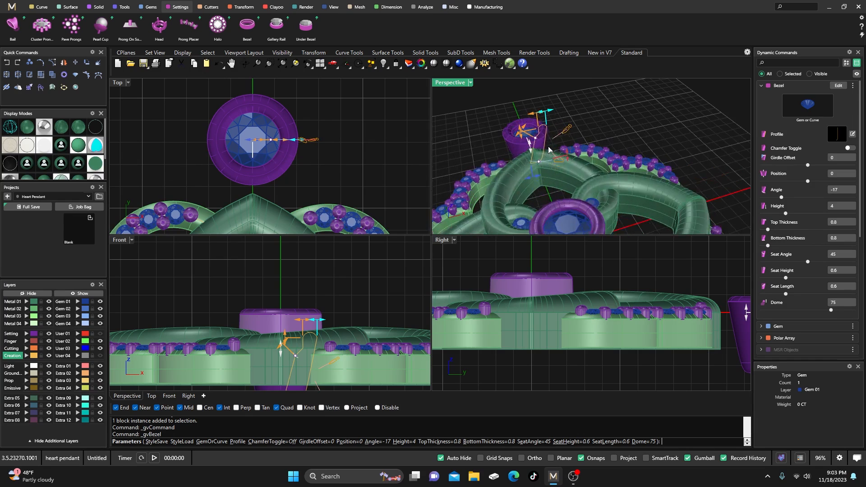
pyautogui.scroll(3, 544, 111)
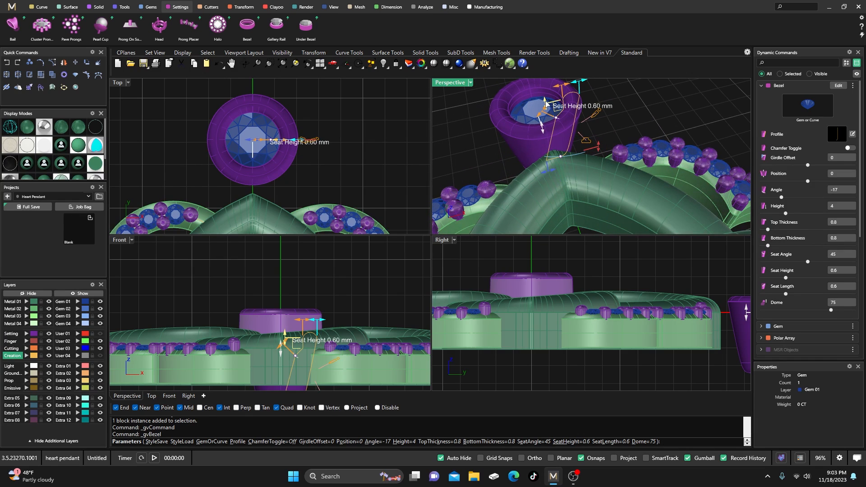
pyautogui.moveTo(546, 104); pyautogui.dragTo(545, 112)
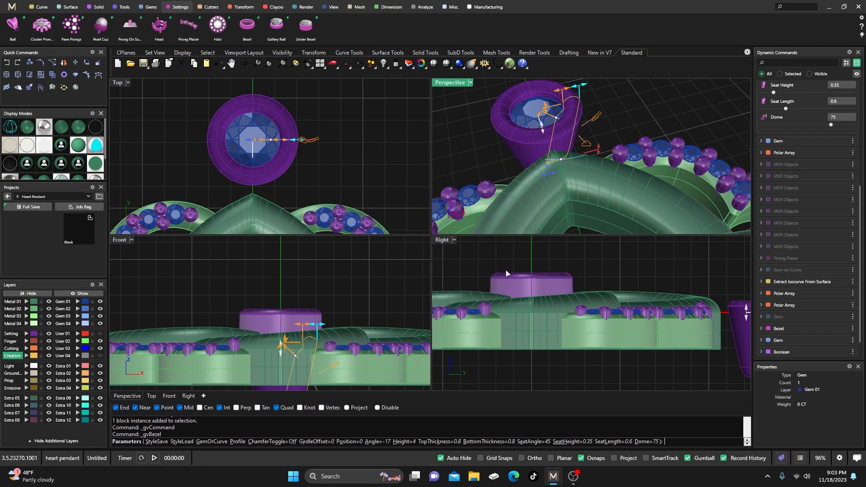
# Set the upper bezel's wall angle to -5 and its height to 3.12 mm, and finish the bezel
pyautogui.scroll(-3, 536, 296)
pyautogui.moveTo(610, 321); pyautogui.dragTo(513, 307, button='right')
pyautogui.scroll(4, 554, 290)
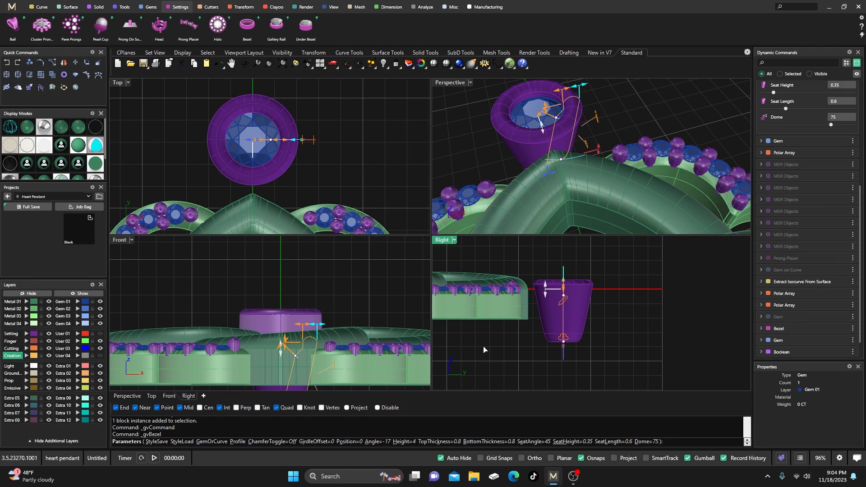
pyautogui.scroll(-6, 323, 310)
pyautogui.scroll(6, 311, 363)
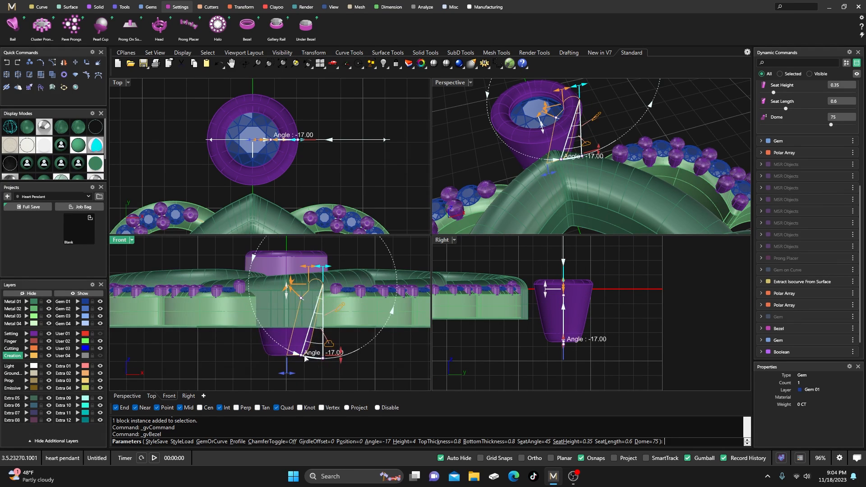
pyautogui.moveTo(303, 357); pyautogui.dragTo(346, 346)
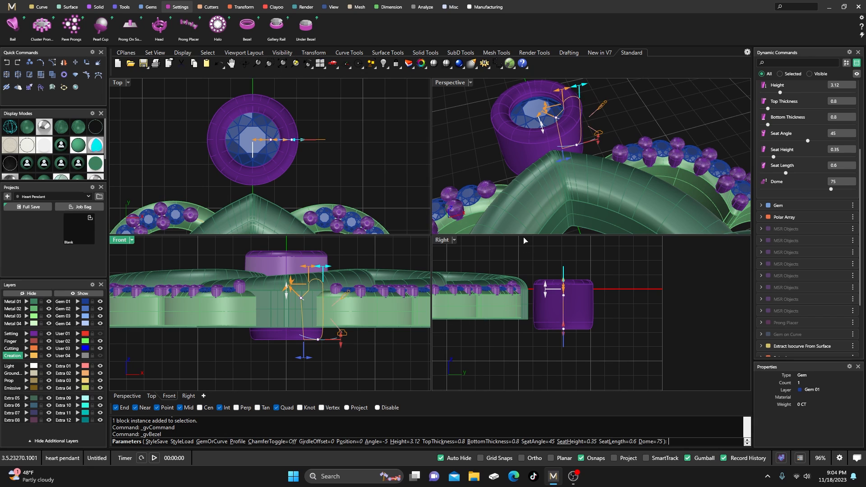
pyautogui.rightClick(470, 114)
# Edit the bezel-set gem above the tip and raise it together with its bezel to the height of the centre bezel
pyautogui.doubleClick(540, 114)
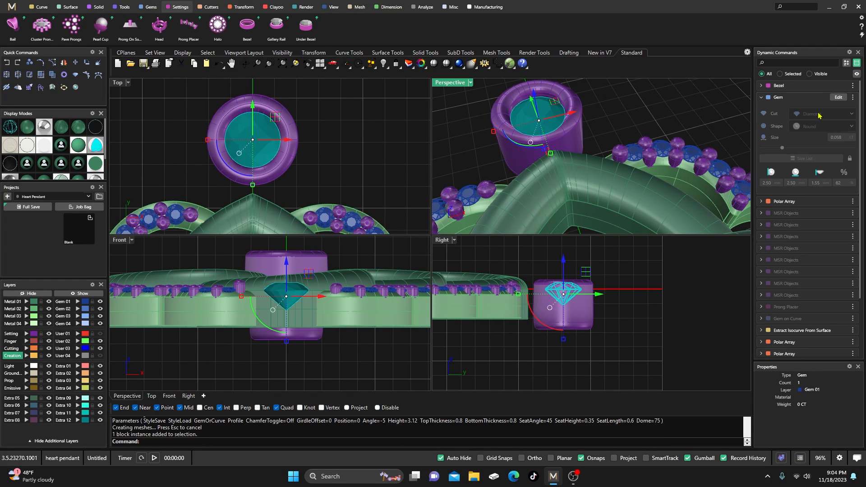
pyautogui.moveTo(615, 301); pyautogui.dragTo(604, 341, button='right')
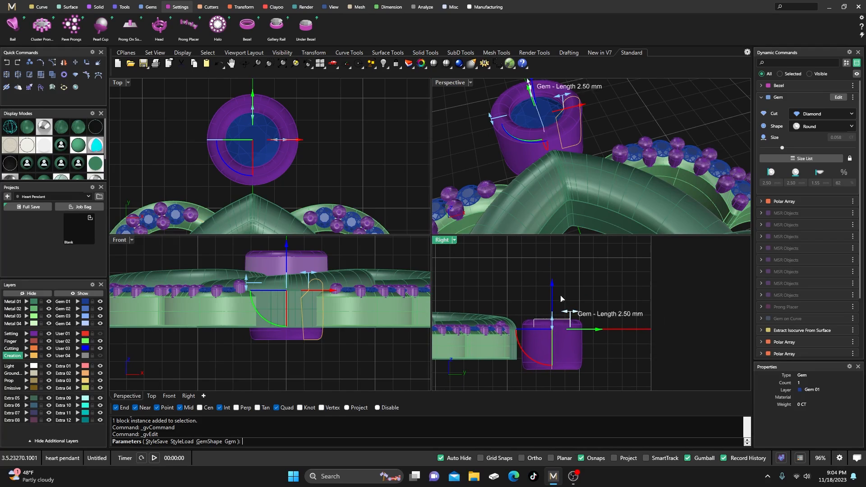
pyautogui.moveTo(553, 288); pyautogui.dragTo(560, 269)
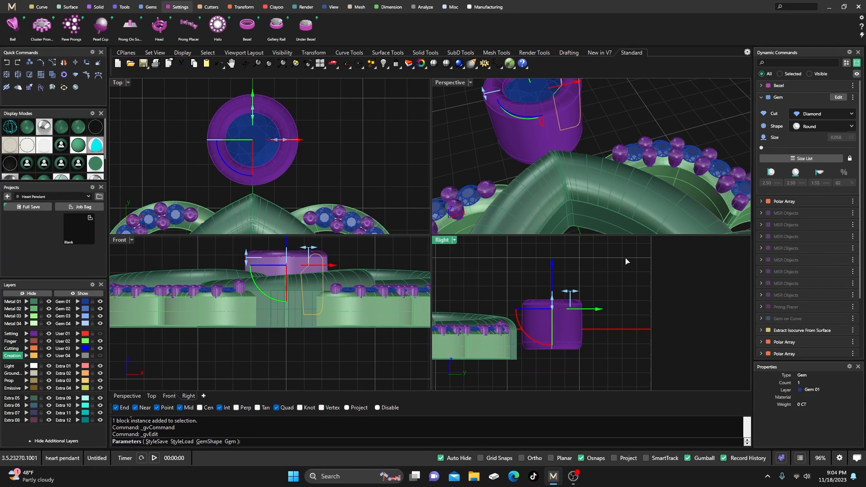
pyautogui.rightClick(603, 271)
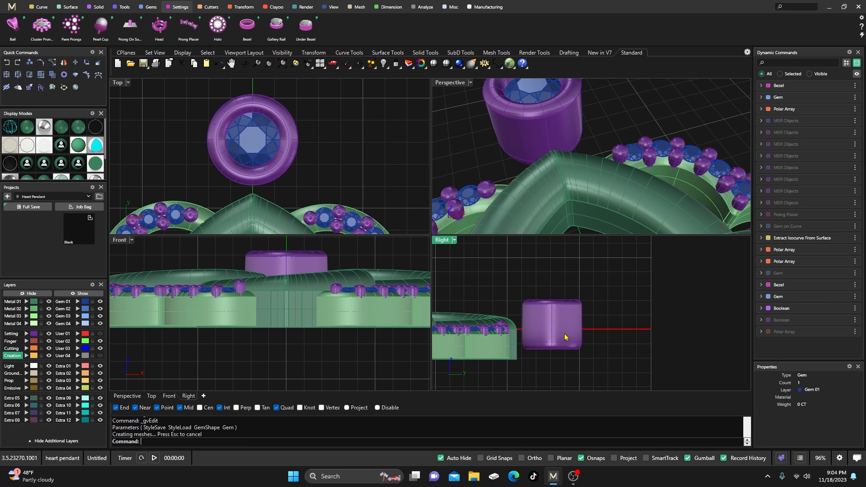
# Edit the upper bezel and extend its height to 3.82 mm
pyautogui.click(567, 337)
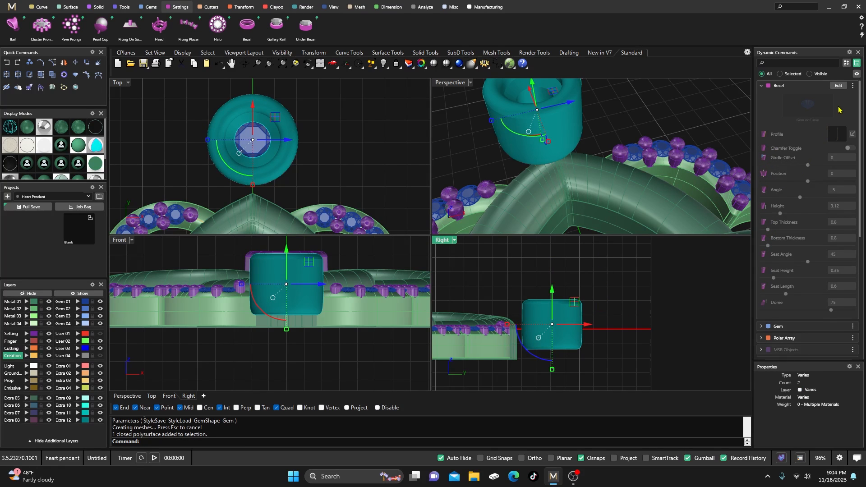
pyautogui.click(838, 85)
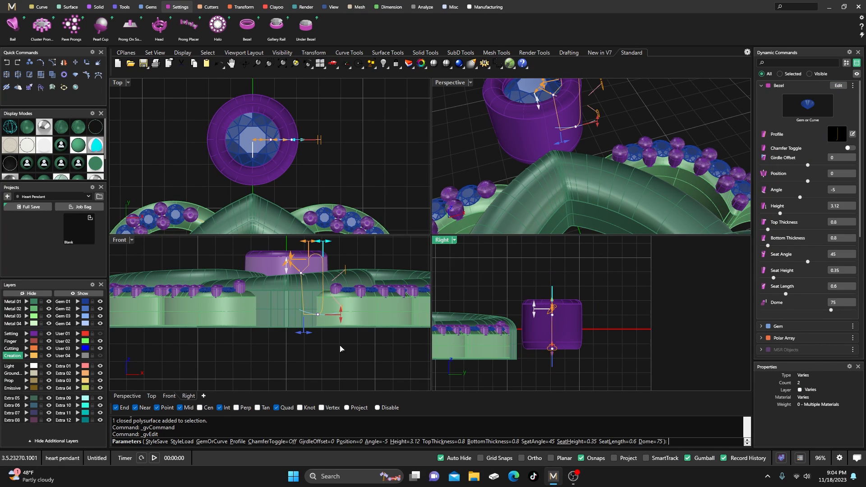
pyautogui.moveTo(342, 319); pyautogui.dragTo(351, 331)
pyautogui.rightClick(497, 274)
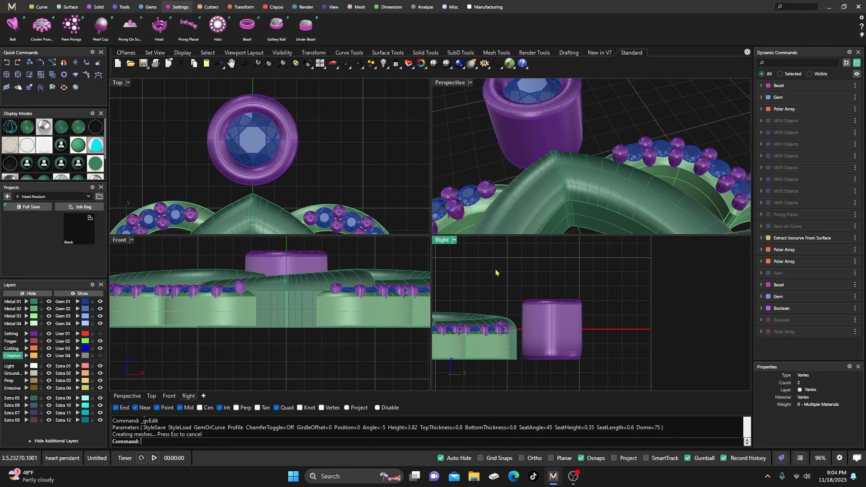
# Try a torus with radii of about 0.43 and 0.39 mm between the upper bezel and the pendant tip, and delete it
pyautogui.scroll(-2, 354, 161)
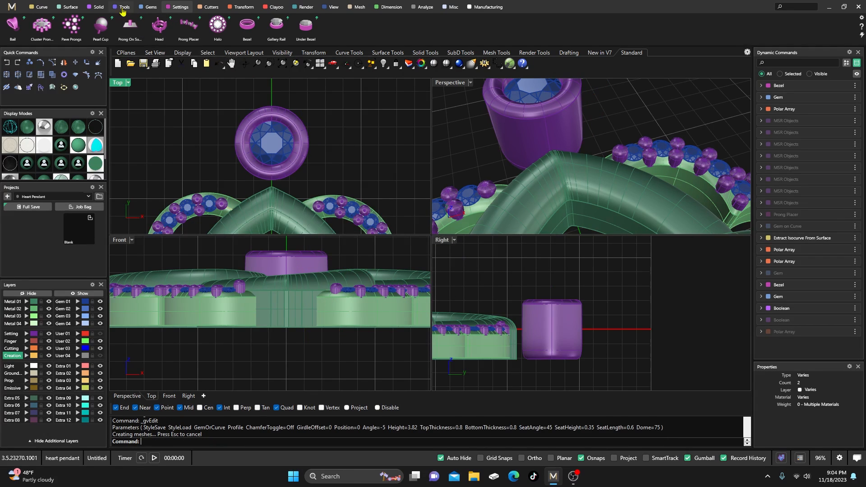
pyautogui.click(95, 7)
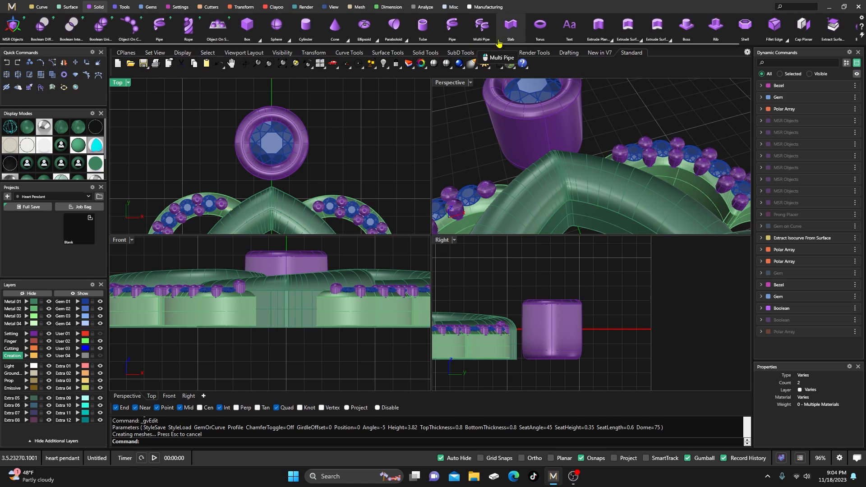
pyautogui.click(541, 24)
pyautogui.scroll(6, 274, 174)
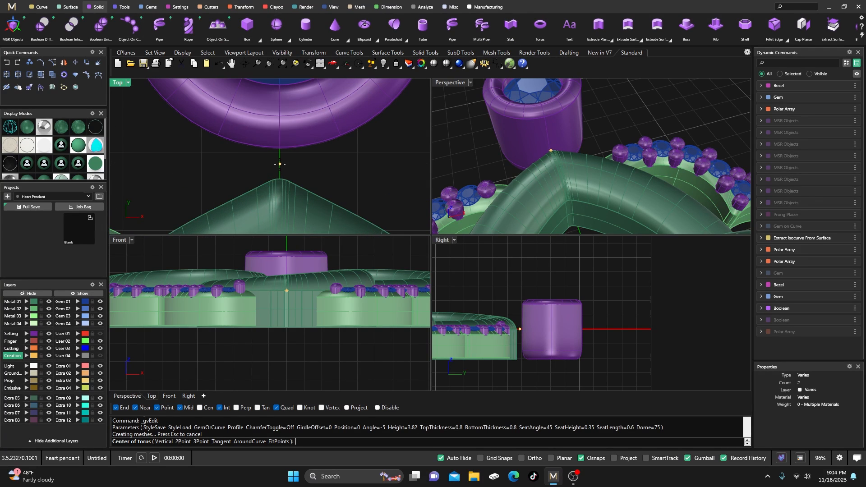
pyautogui.click(280, 162)
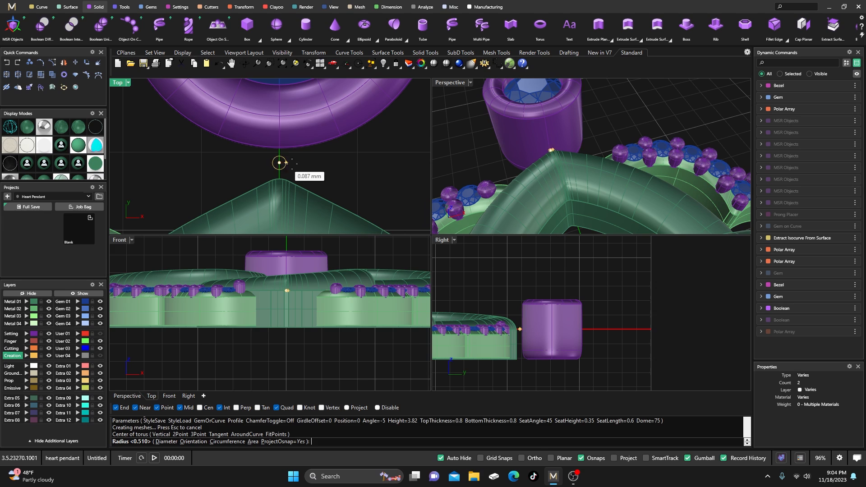
pyautogui.click(313, 167)
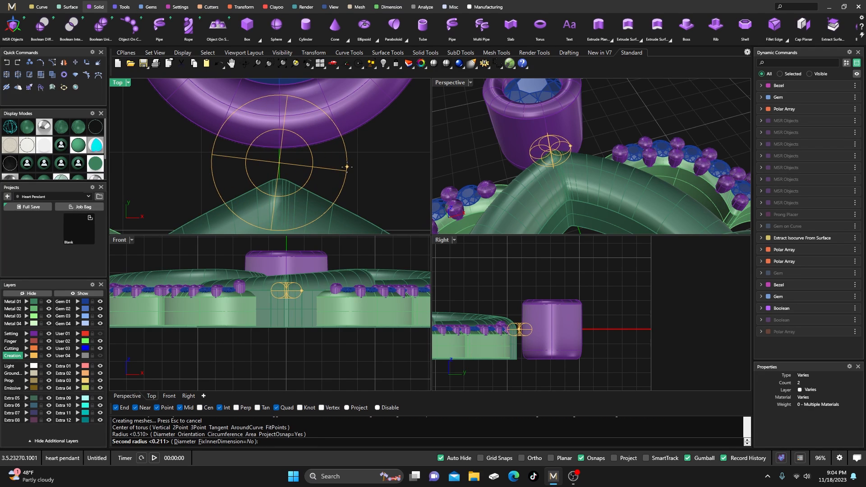
pyautogui.click(344, 171)
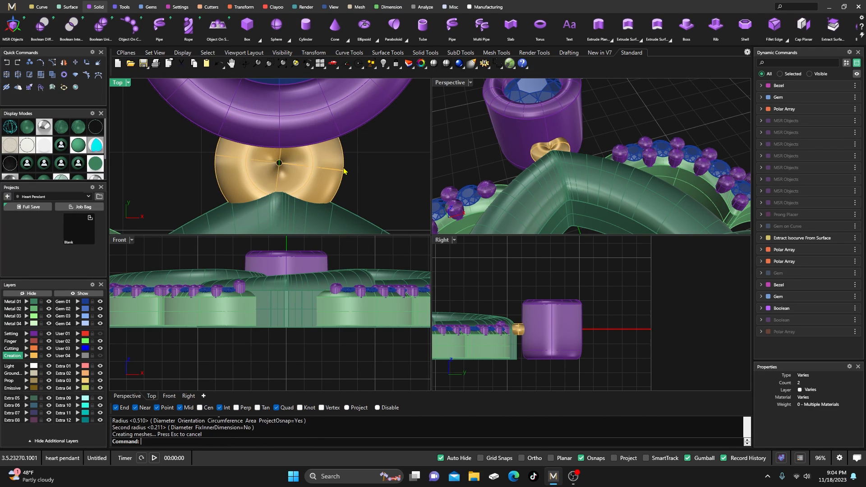
pyautogui.click(322, 180)
pyautogui.press('Delete')
# Draw a small open ring as a torus centred on the axis between the upper bezel and the pendant tip, and scale it up uniformly
pyautogui.press('Return')
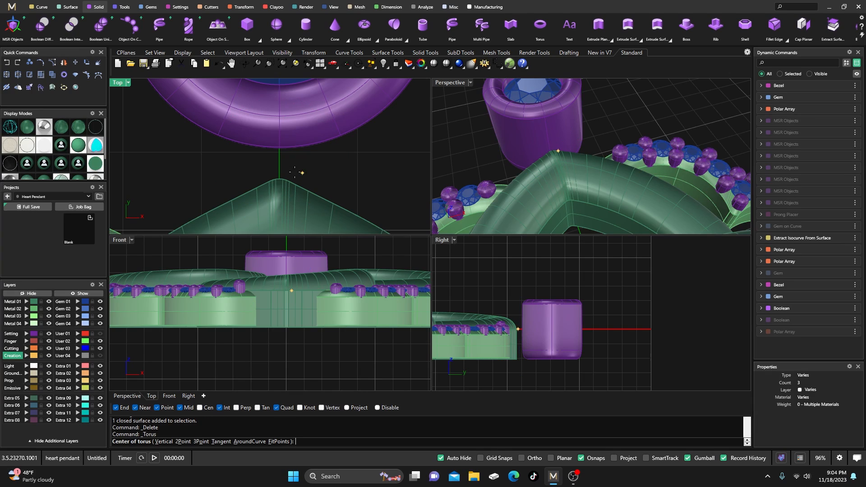
pyautogui.click(280, 162)
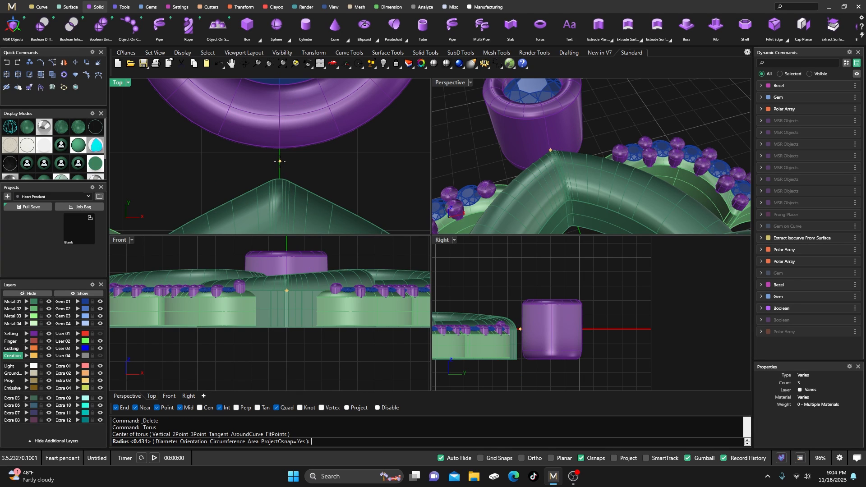
pyautogui.click(304, 166)
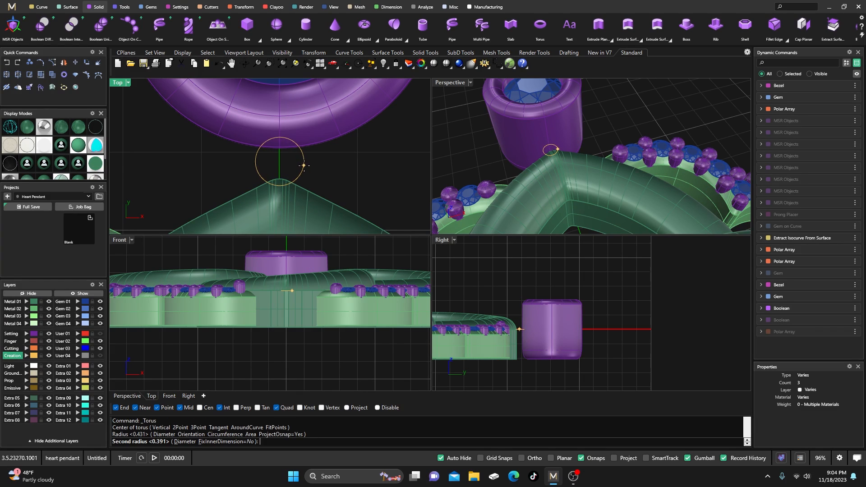
pyautogui.click(313, 169)
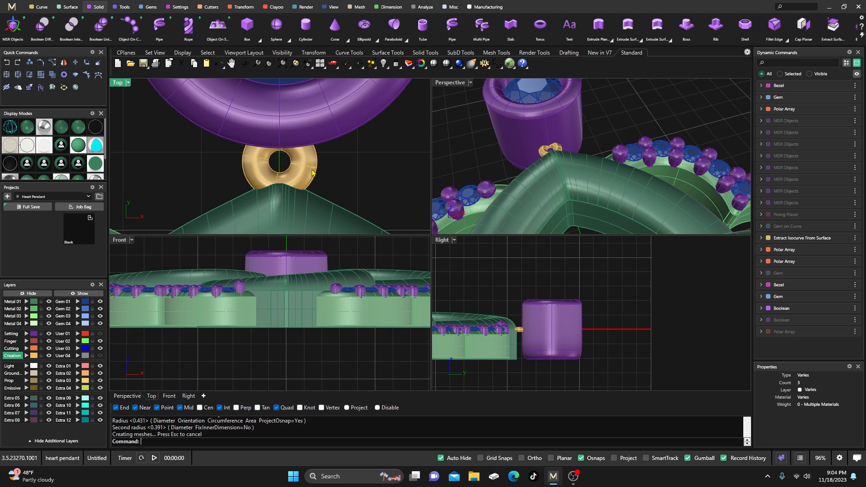
pyautogui.click(305, 172)
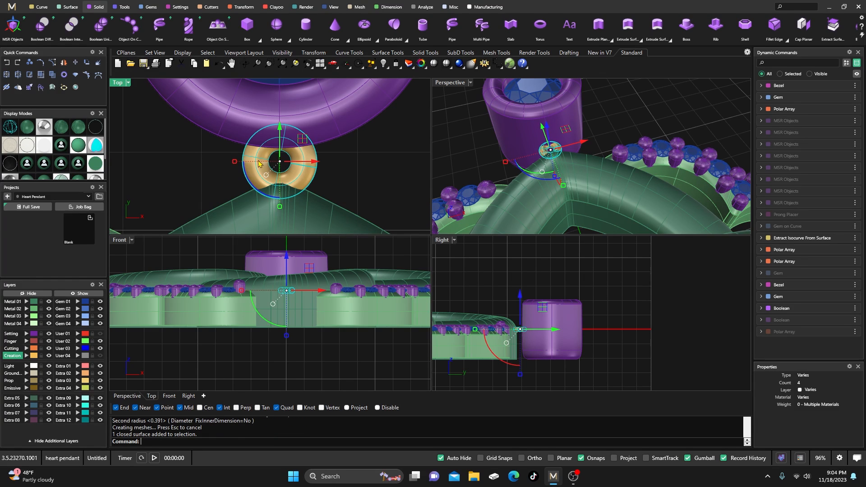
pyautogui.moveTo(235, 162); pyautogui.dragTo(212, 160)
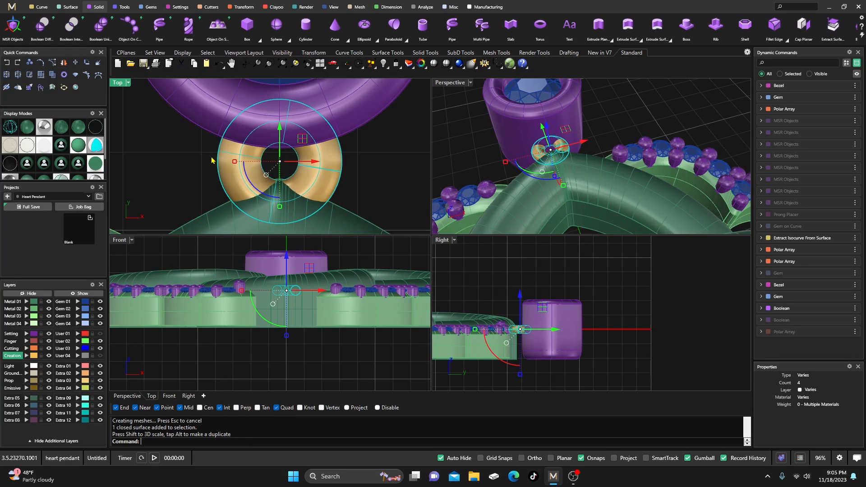
# Lower the torus toward mid-height of the upper bezel and enlarge it slightly more so it overlaps both the bezel and the pendant tip
pyautogui.scroll(3, 492, 312)
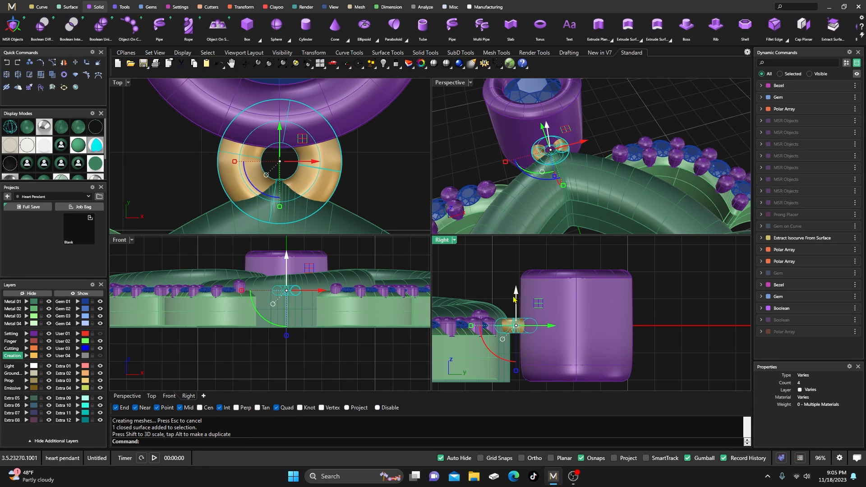
pyautogui.moveTo(521, 270); pyautogui.dragTo(532, 274, button='right')
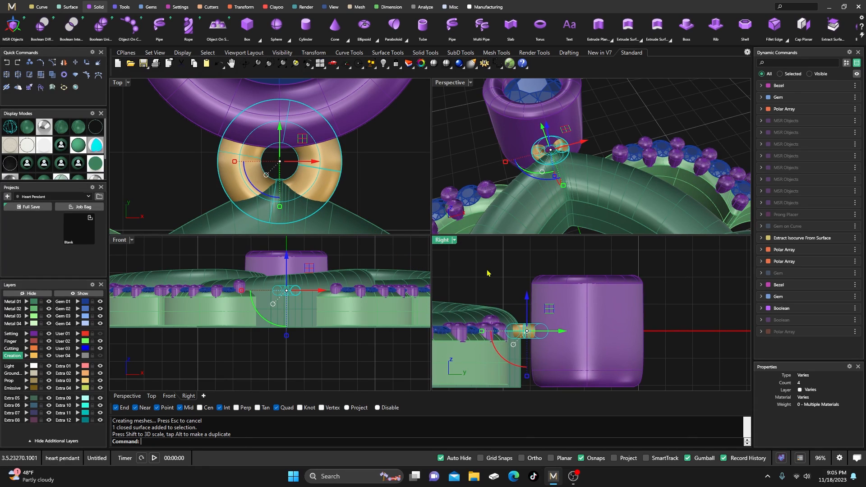
pyautogui.moveTo(527, 298); pyautogui.dragTo(527, 320)
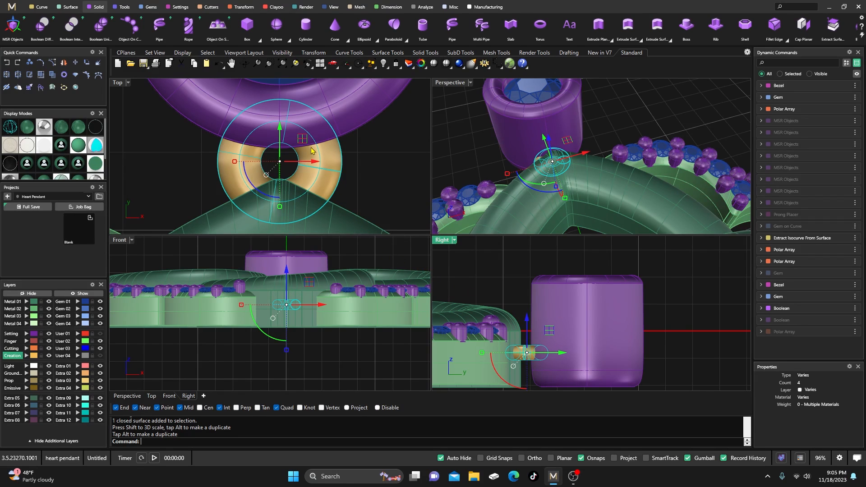
pyautogui.moveTo(235, 161); pyautogui.dragTo(227, 163)
pyautogui.click(462, 166)
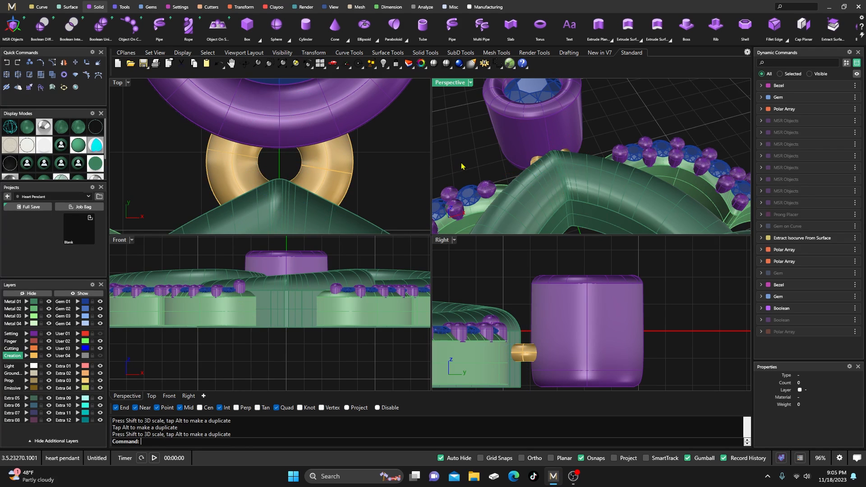
# Examine how the torus connects the upper bezel to the pendant tip, in perspective and from above
pyautogui.scroll(-4, 626, 170)
pyautogui.moveTo(626, 170); pyautogui.dragTo(612, 188, button='right')
pyautogui.scroll(-2, 570, 204)
pyautogui.scroll(5, 677, 199)
pyautogui.moveTo(651, 216); pyautogui.dragTo(587, 208, button='right')
pyautogui.scroll(-8, 403, 179)
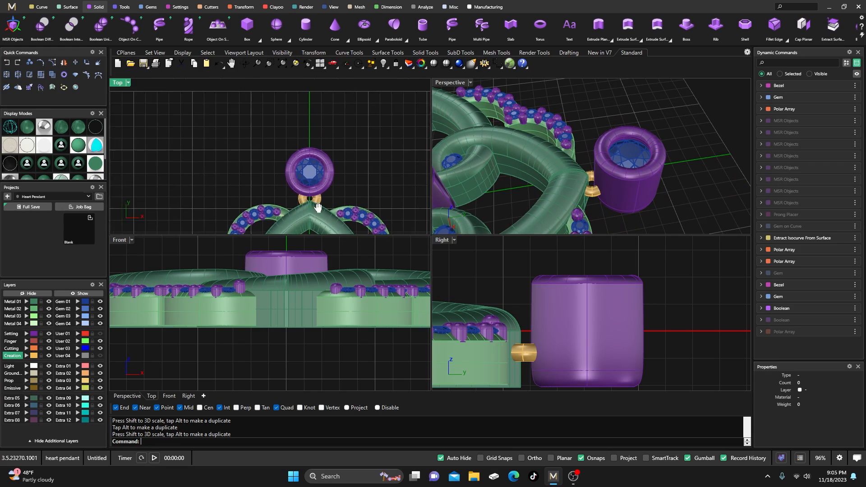
pyautogui.moveTo(310, 193); pyautogui.dragTo(288, 202, button='right')
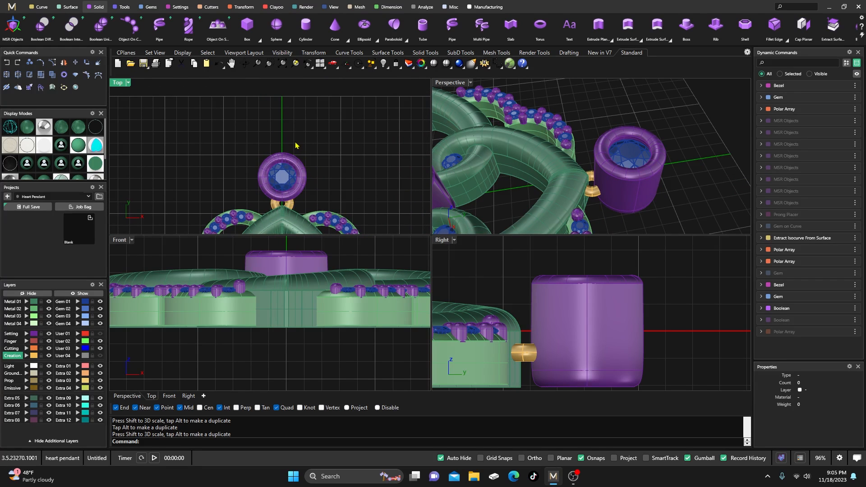
pyautogui.moveTo(293, 145); pyautogui.dragTo(282, 162, button='right')
pyautogui.scroll(-6, 276, 150)
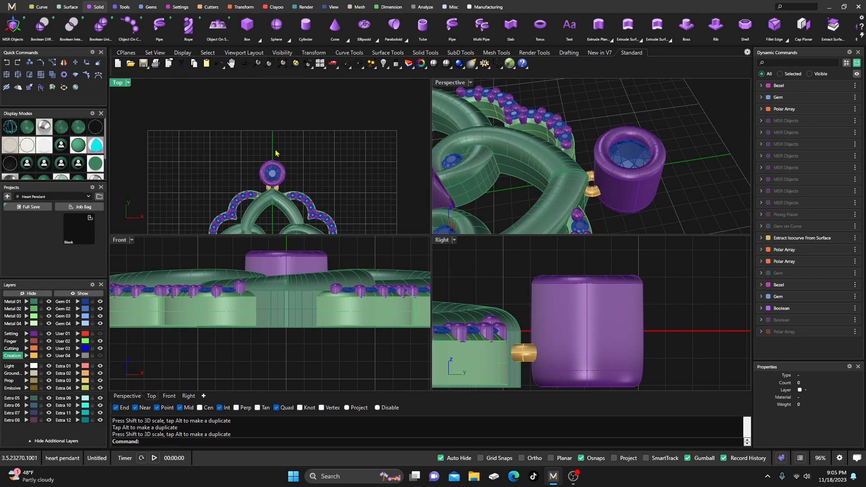
# Add a Diamond-cut gem, move it along the centre axis to just above the upper bezel, and set its shape to Pear
pyautogui.click(151, 8)
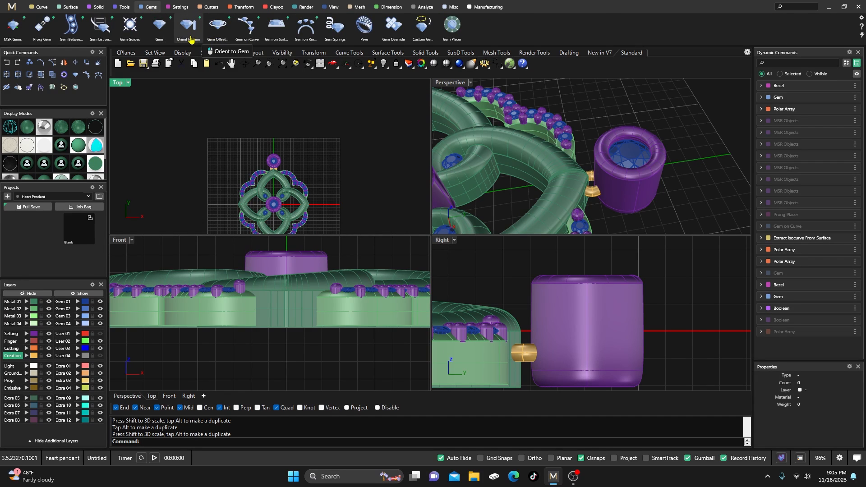
pyautogui.click(273, 201)
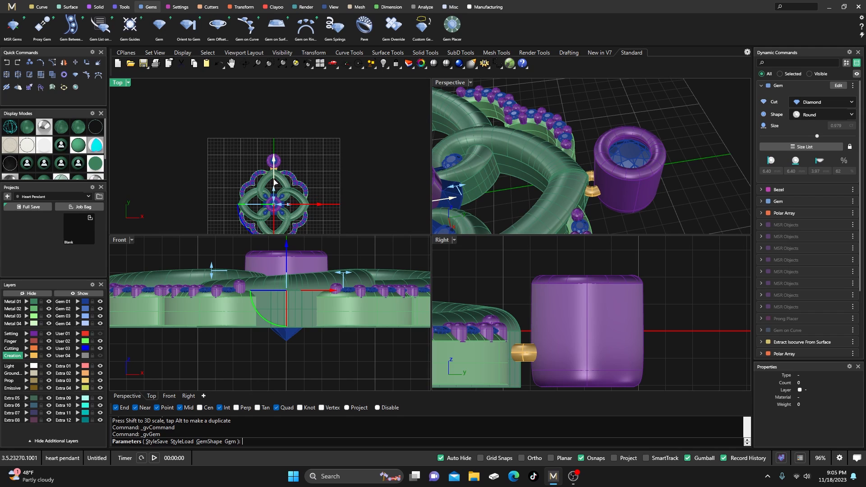
pyautogui.moveTo(274, 182); pyautogui.dragTo(274, 119)
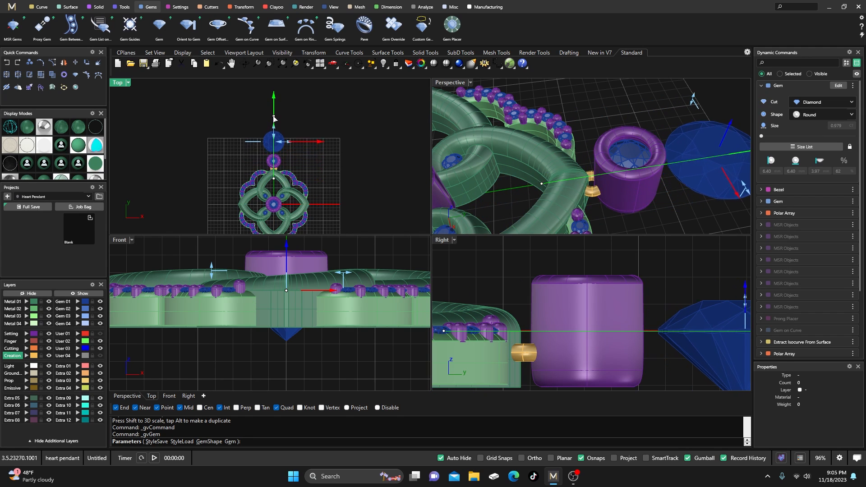
pyautogui.click(818, 106)
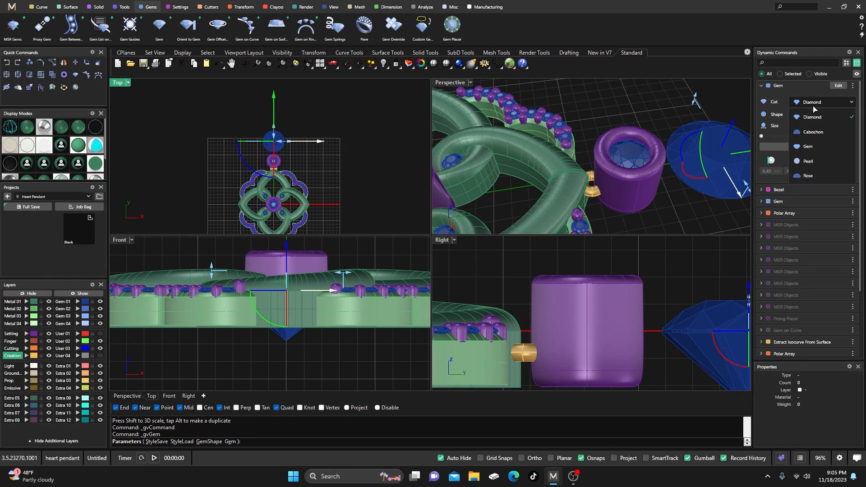
pyautogui.click(798, 116)
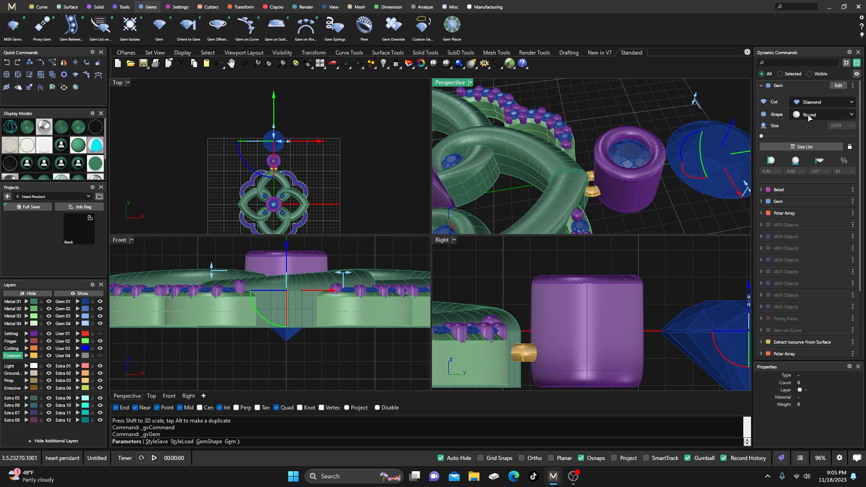
pyautogui.click(809, 116)
pyautogui.click(809, 197)
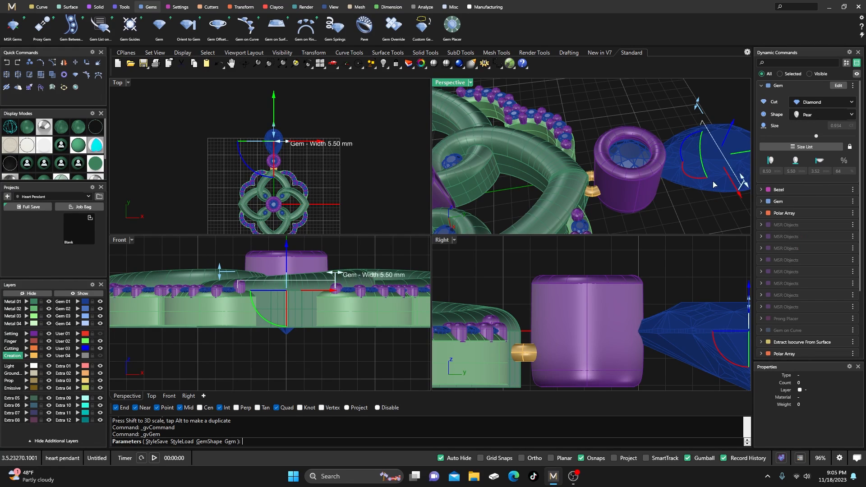
# Resize the pear gem to a width of 5.00 mm and finish the gem
pyautogui.scroll(3, 291, 151)
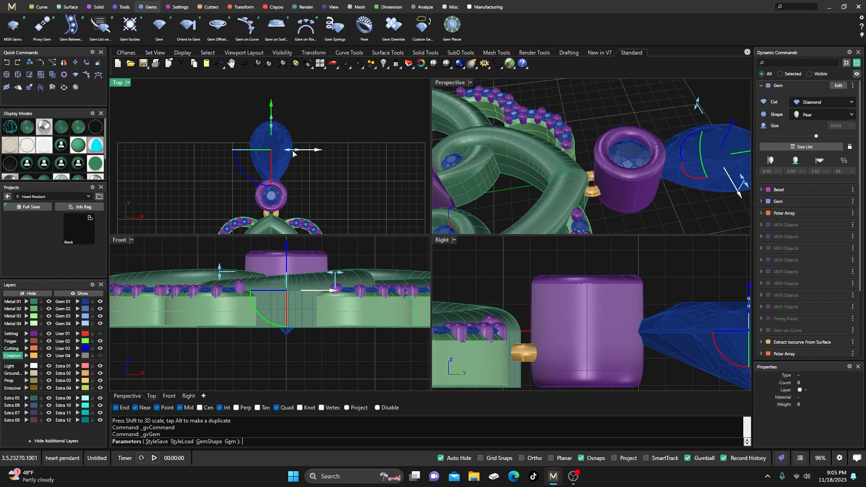
pyautogui.moveTo(293, 154); pyautogui.dragTo(294, 153)
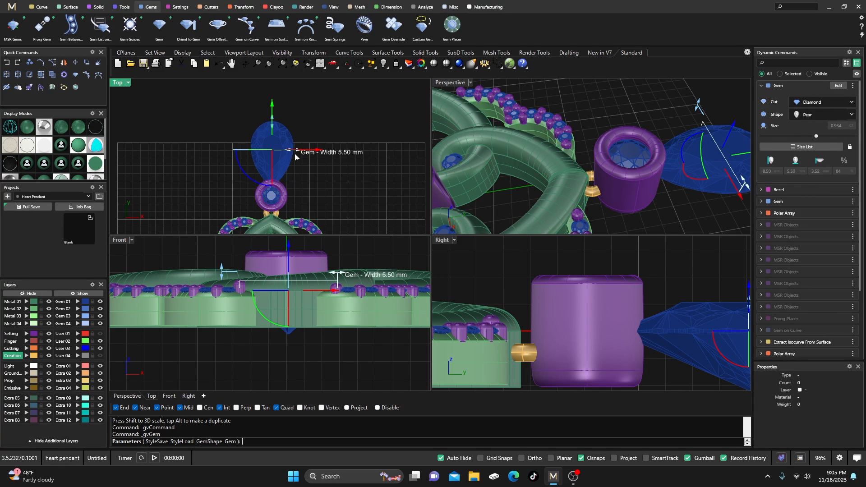
pyautogui.moveTo(294, 157); pyautogui.dragTo(292, 155)
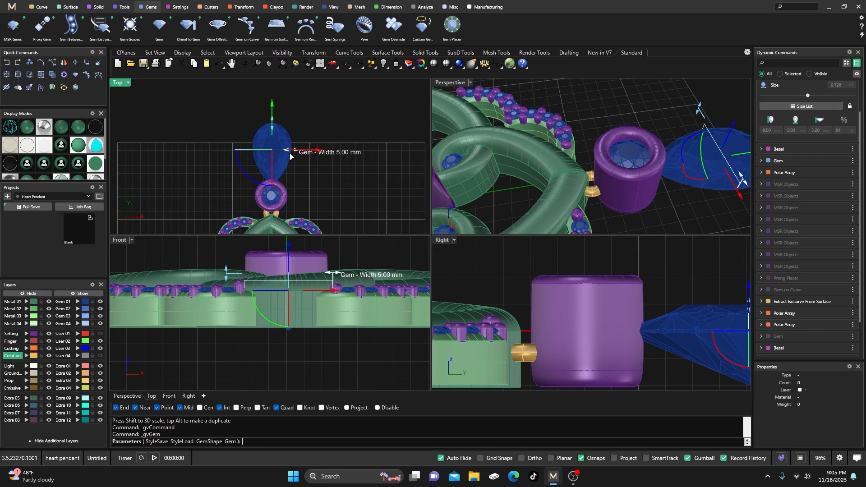
pyautogui.press('Return')
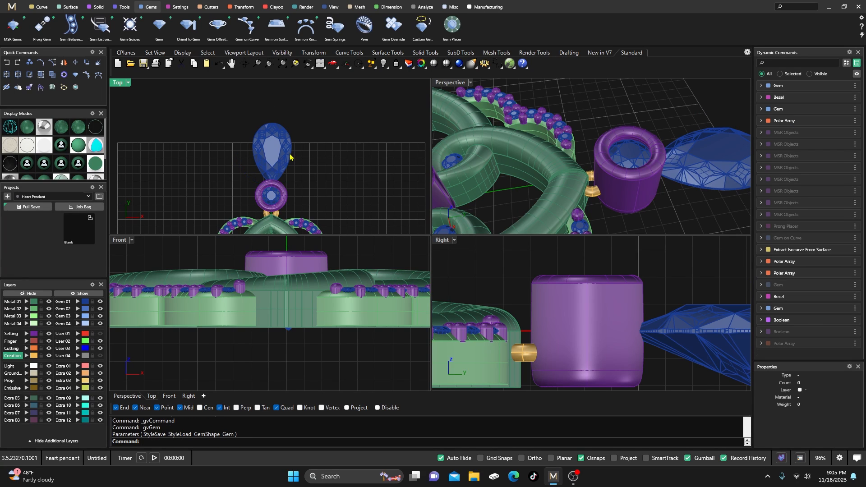
# Create a gem offset curve around the pear gem with 0 girdle spacing and 0 Z offset, and delete the gem
pyautogui.click(280, 157)
pyautogui.click(218, 25)
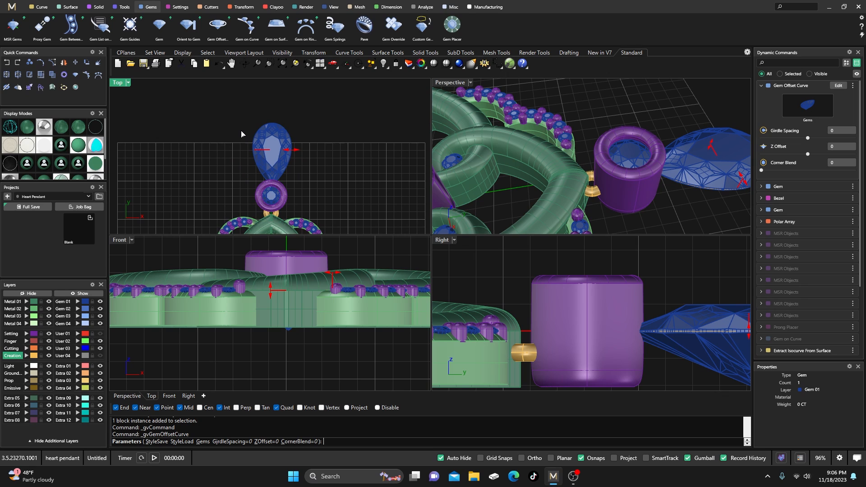
pyautogui.press('Return')
pyautogui.click(272, 151)
pyautogui.press('Delete')
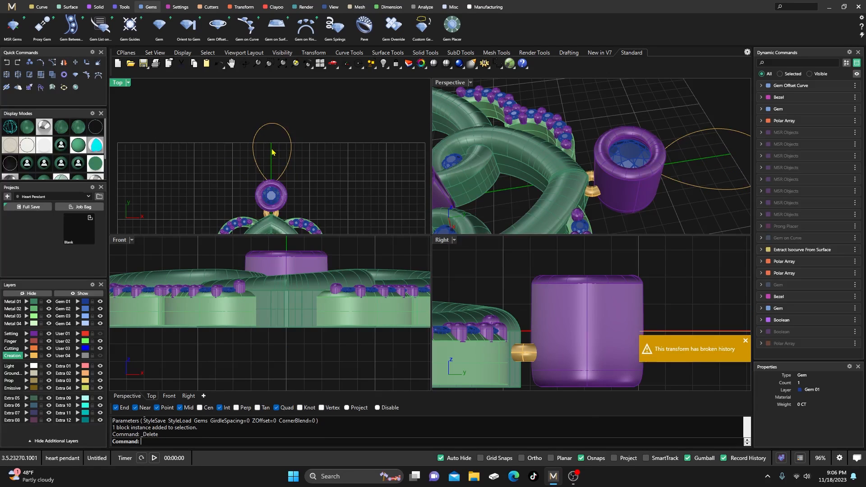
# Scale the pear-shaped curve down slightly and reposition it on the centre axis with its point closer to the upper bezel
pyautogui.click(286, 175)
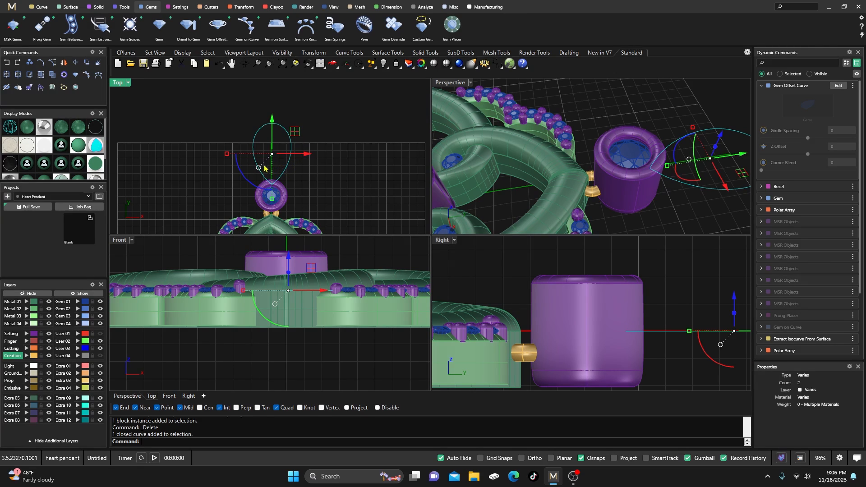
pyautogui.moveTo(228, 158); pyautogui.dragTo(235, 160)
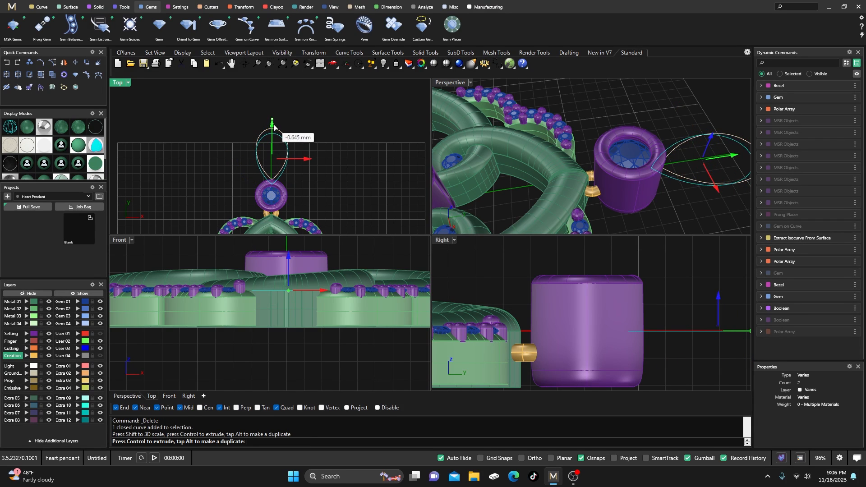
pyautogui.scroll(6, 271, 145)
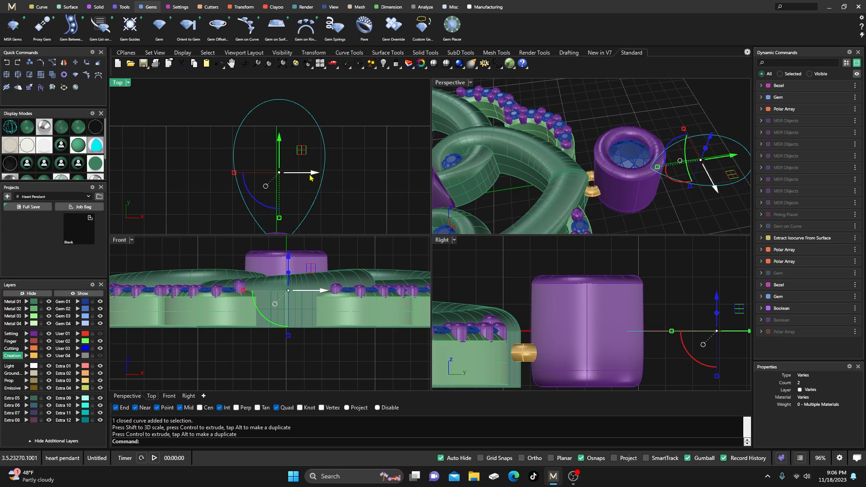
pyautogui.moveTo(309, 174); pyautogui.dragTo(309, 176)
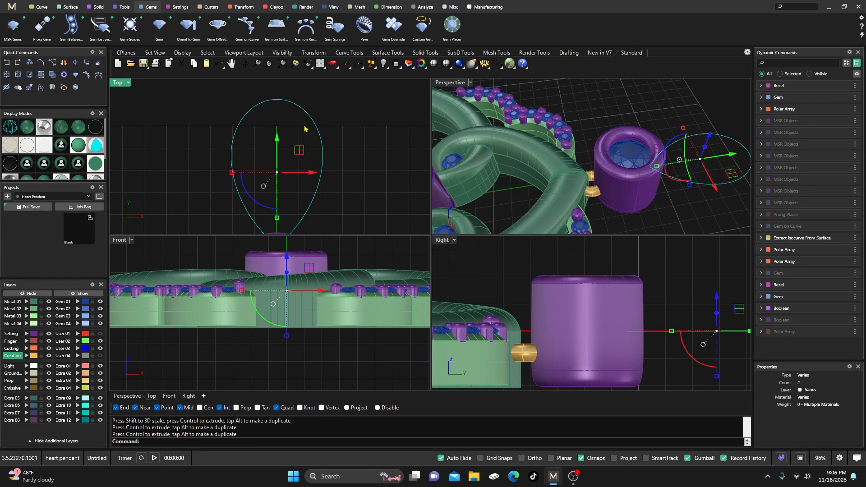
# Offset the pear-shaped curve outward by 1.3 mm with sharp corners
pyautogui.click(309, 129)
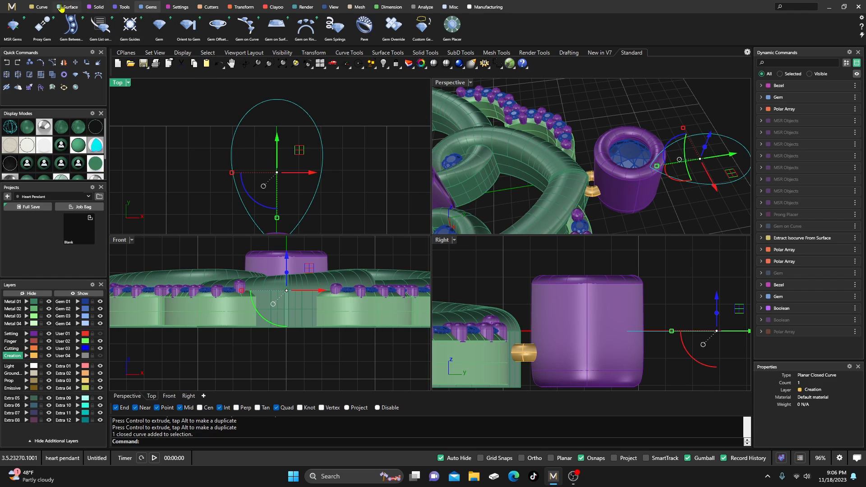
pyautogui.click(41, 7)
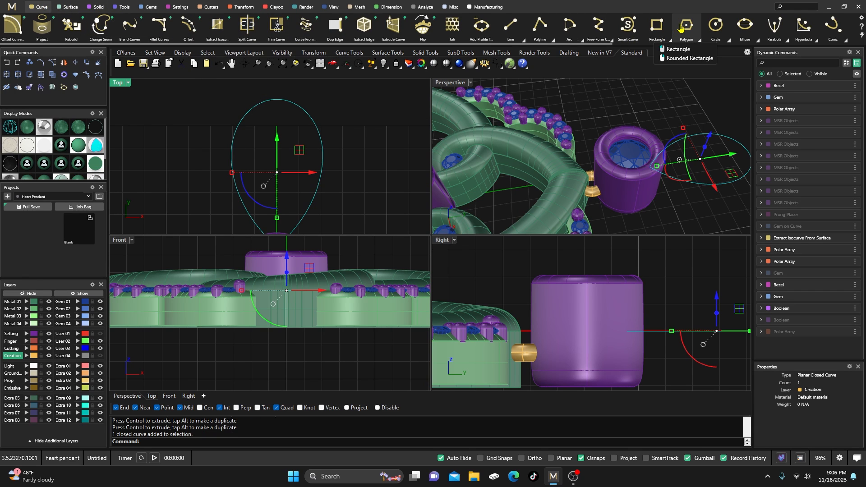
pyautogui.scroll(-2, 681, 28)
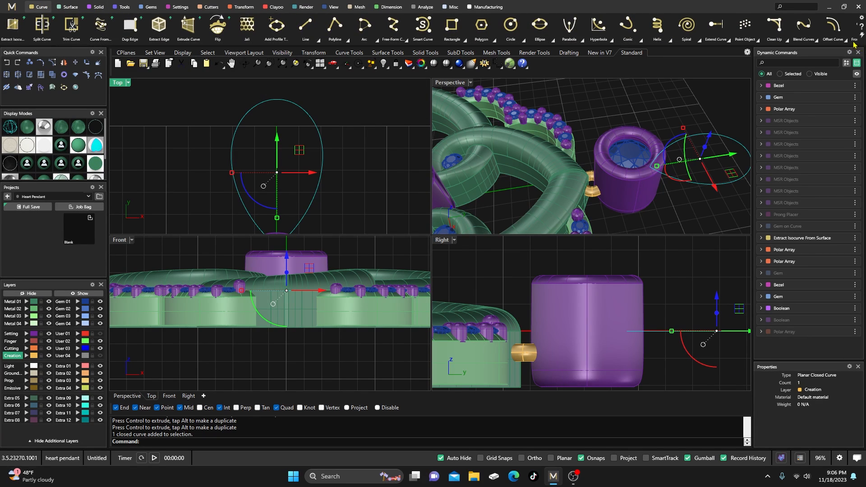
pyautogui.click(832, 28)
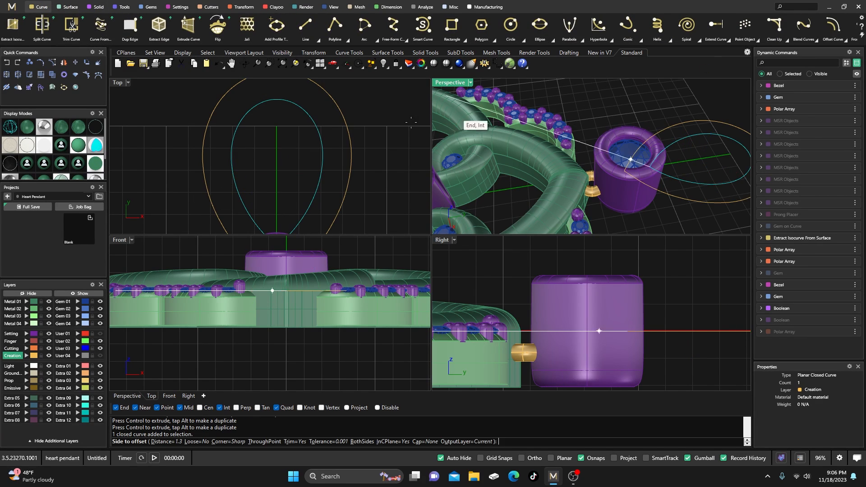
pyautogui.click(345, 184)
pyautogui.press('Escape')
# Lower both pear-shaped curves together to the base level of the upper bezel
pyautogui.scroll(-2, 226, 144)
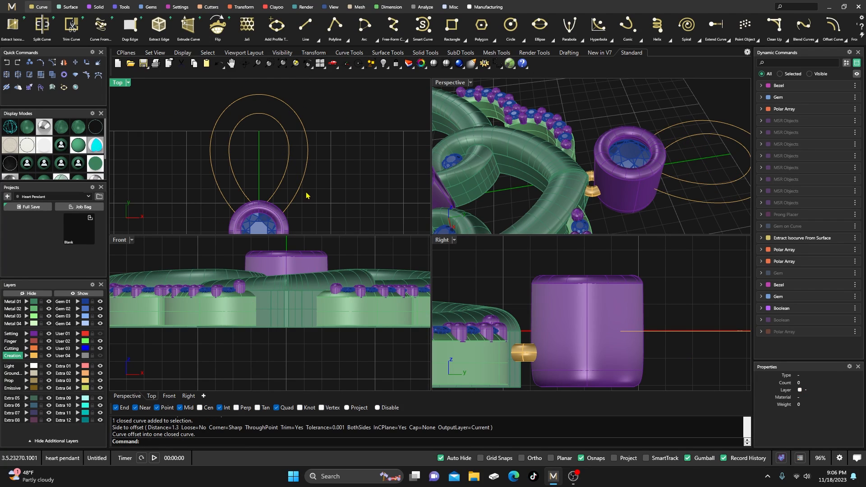
pyautogui.moveTo(307, 195); pyautogui.dragTo(280, 164)
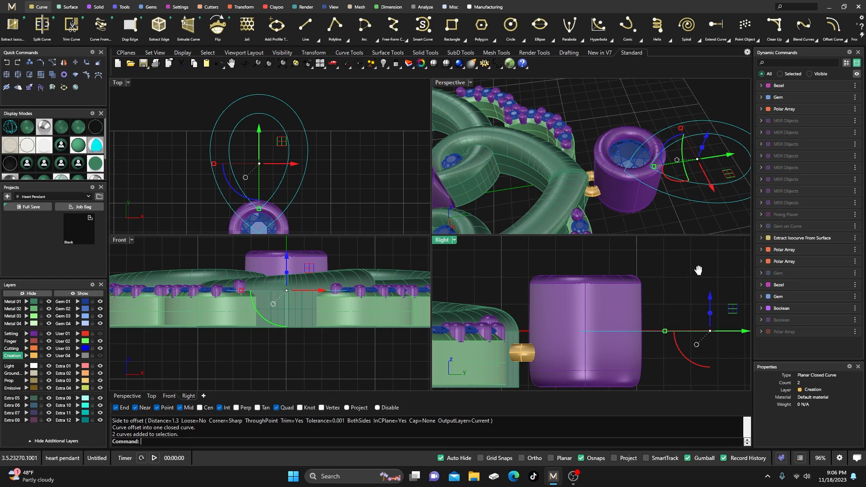
pyautogui.scroll(-3, 650, 267)
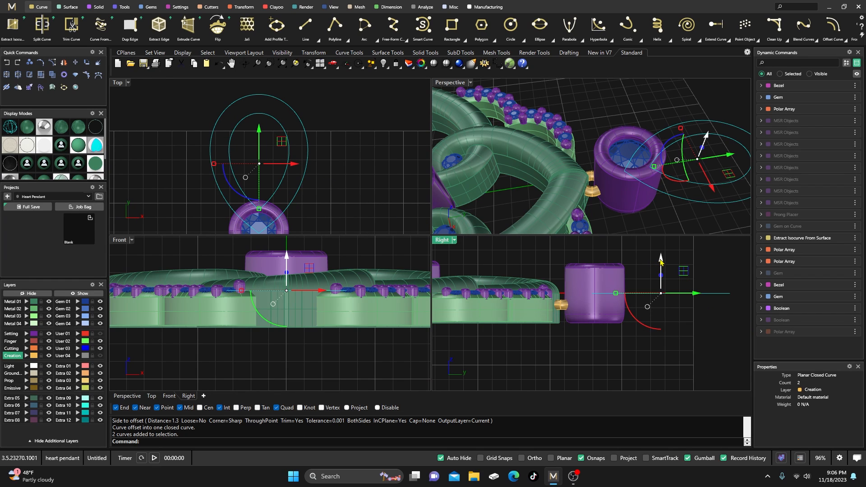
pyautogui.moveTo(661, 261); pyautogui.dragTo(666, 292)
pyautogui.click(650, 271)
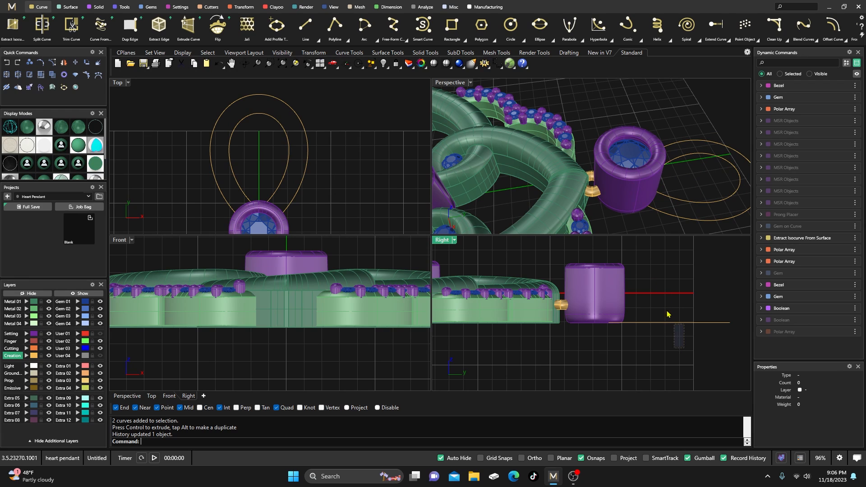
# Extrude both pear-shaped curves upward to just below the bezel's top and cap the extrusions into closed solids
pyautogui.moveTo(685, 351); pyautogui.dragTo(662, 262)
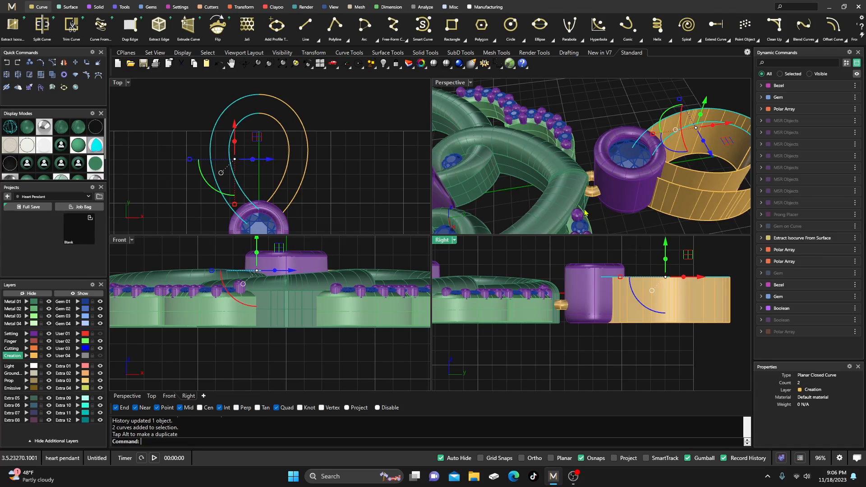
pyautogui.click(583, 95)
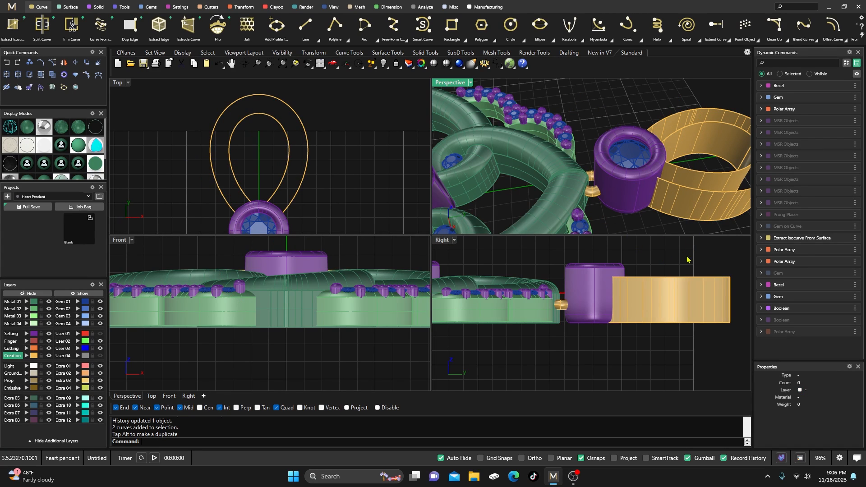
pyautogui.moveTo(687, 340); pyautogui.dragTo(676, 272)
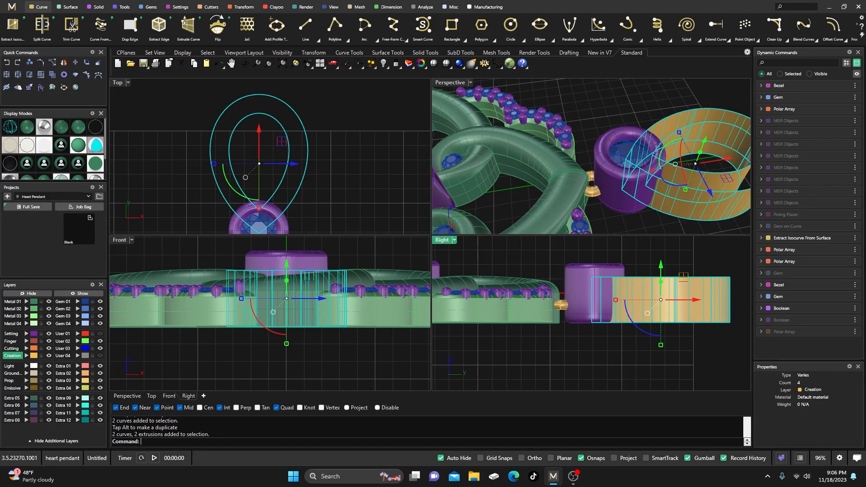
pyautogui.write('Cap')
pyautogui.press('Return')
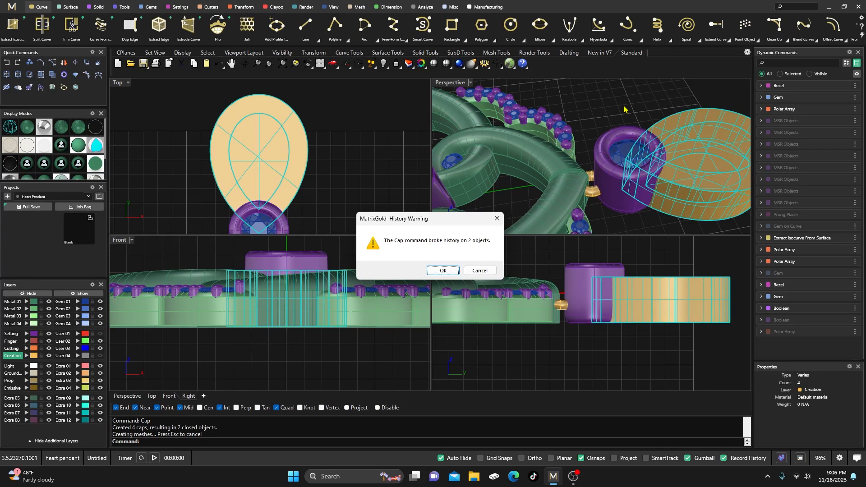
pyautogui.click(440, 272)
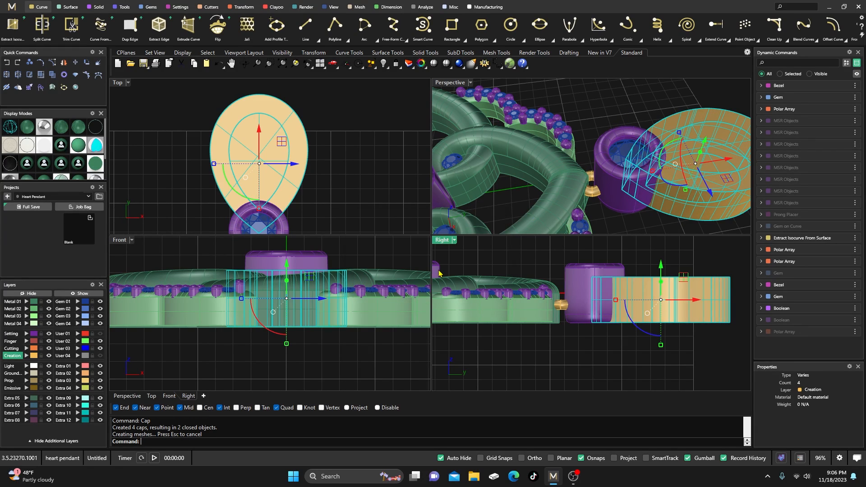
pyautogui.click(358, 121)
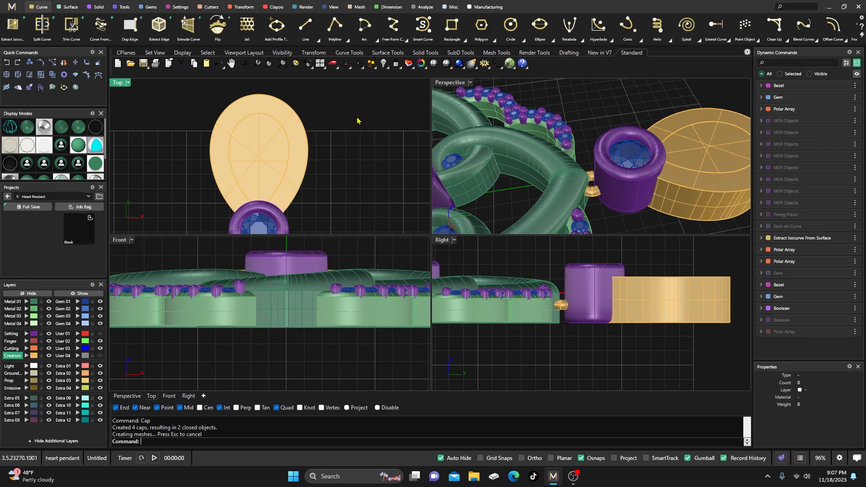
# Show the top view in wireframe, select the inner pear-shaped curve, and move it down below the capped solids
pyautogui.click(288, 159)
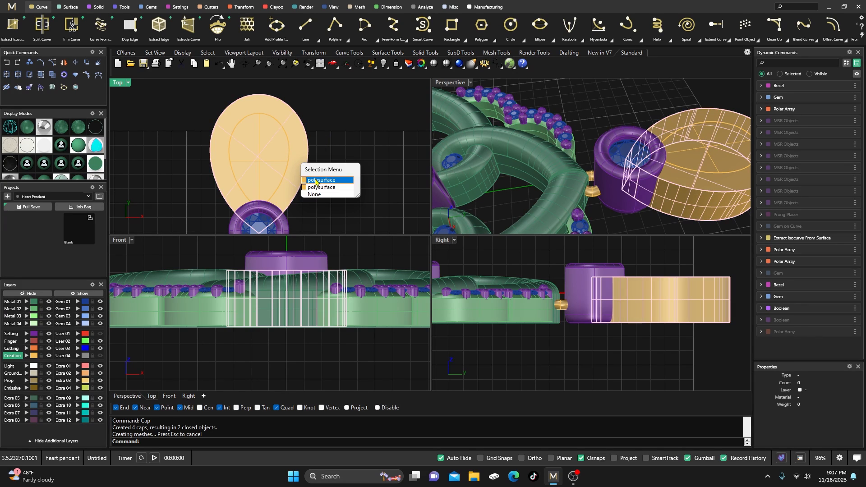
pyautogui.click(340, 149)
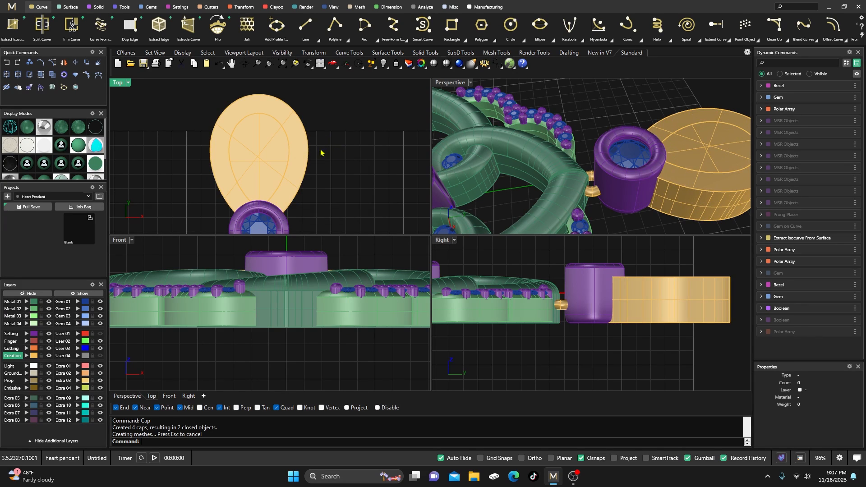
pyautogui.click(16, 127)
pyautogui.click(291, 151)
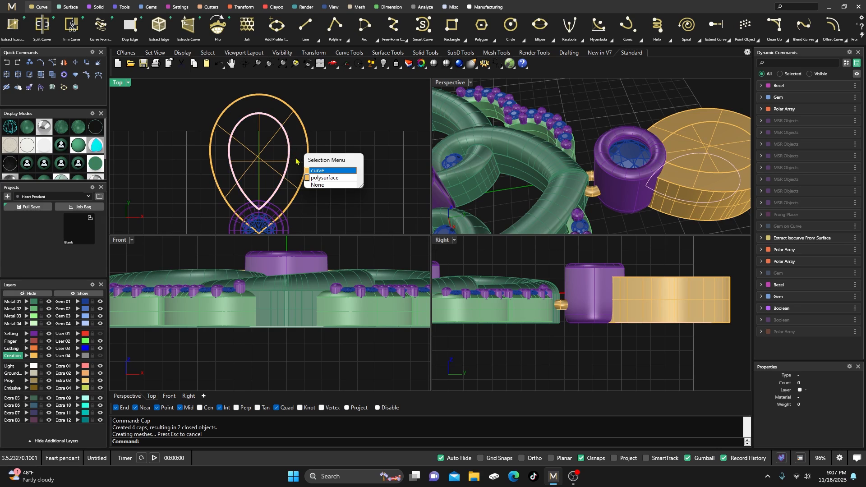
pyautogui.click(321, 170)
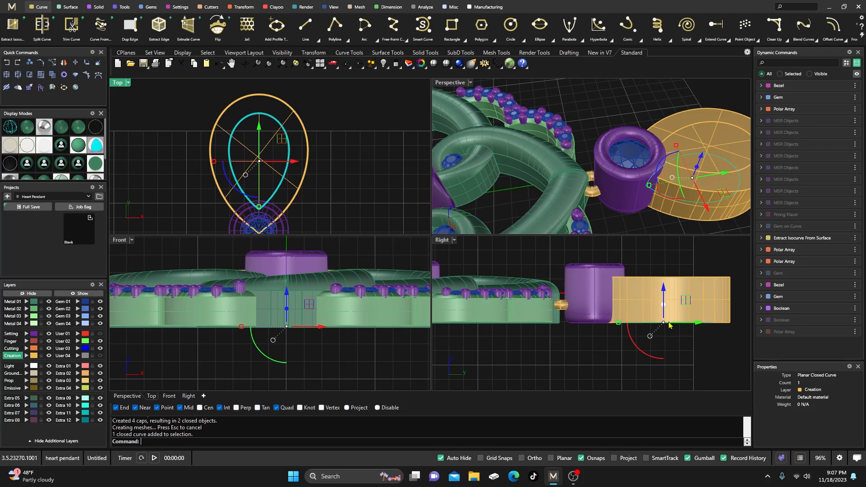
pyautogui.moveTo(669, 333); pyautogui.dragTo(655, 364, button='right')
pyautogui.moveTo(651, 321); pyautogui.dragTo(652, 366)
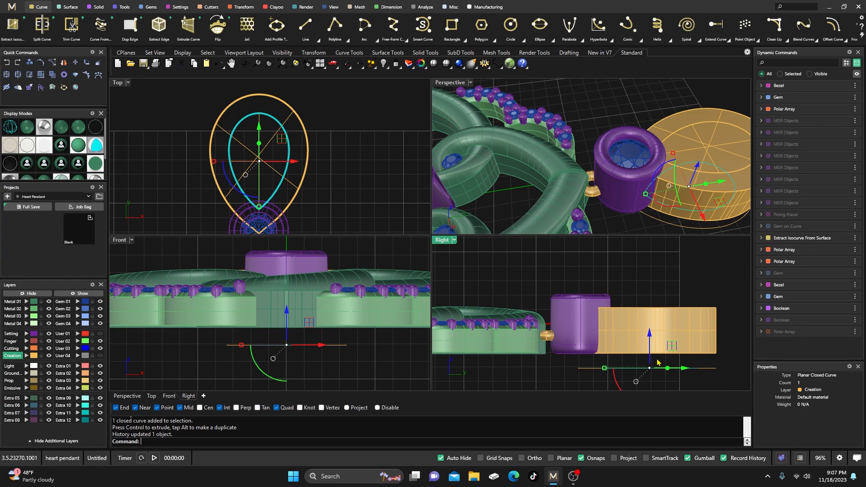
# Extrude the lowered inner pear-shaped curve upward through and above the capped solids, and cap it into a closed solid
pyautogui.click(646, 369)
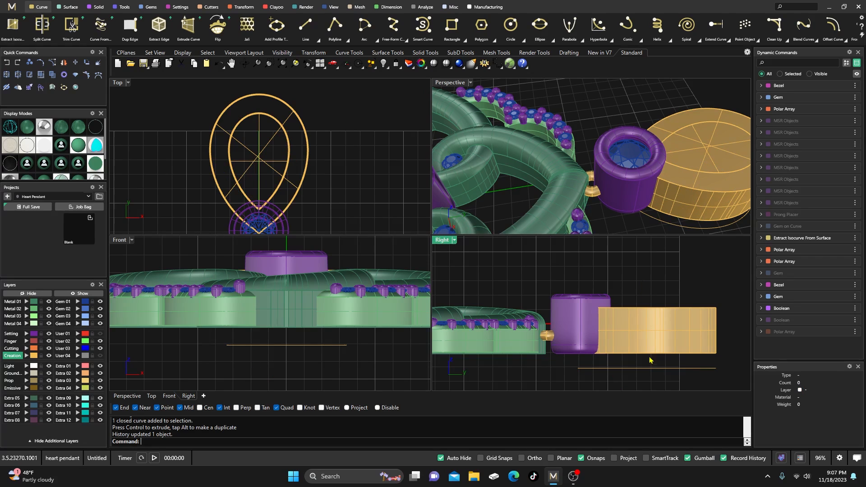
pyautogui.click(675, 391)
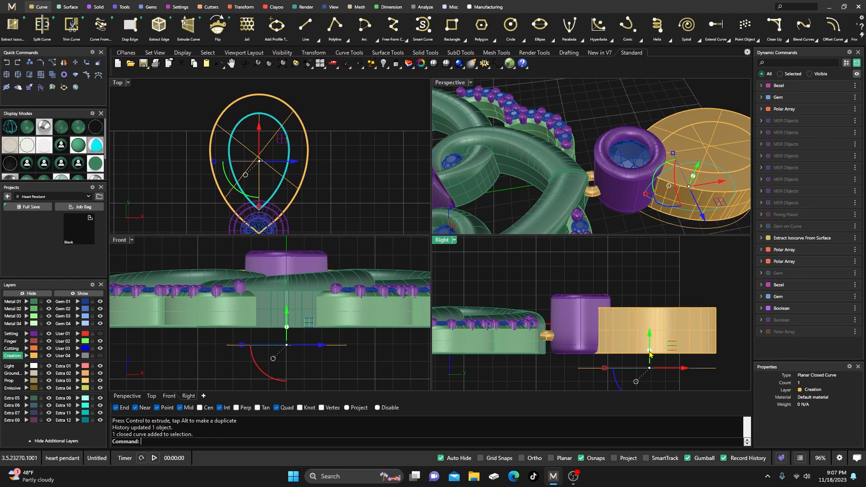
pyautogui.keyDown('ctrl'); pyautogui.moveTo(650, 356); pyautogui.dragTo(650, 281); pyautogui.keyUp('ctrl')
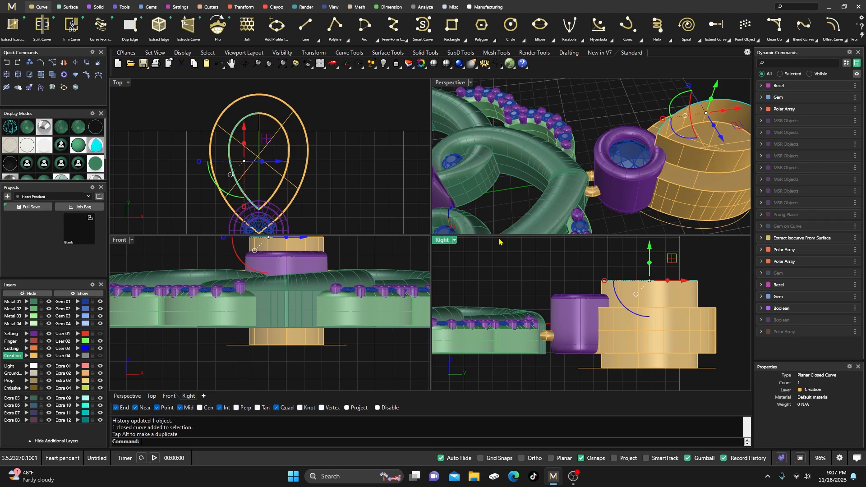
pyautogui.click(347, 134)
pyautogui.click(676, 150)
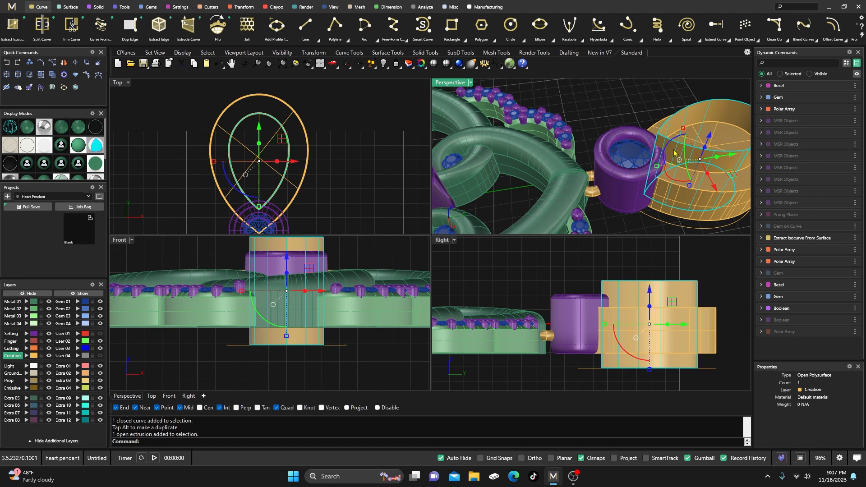
pyautogui.press('Return')
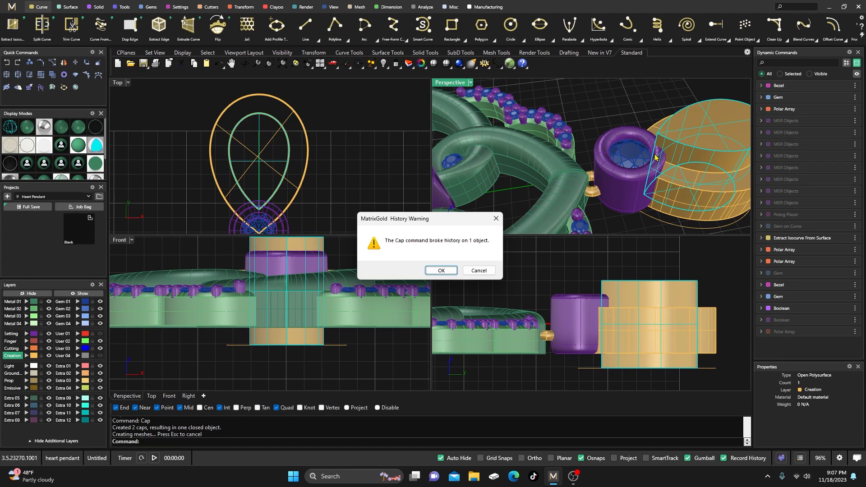
pyautogui.click(442, 271)
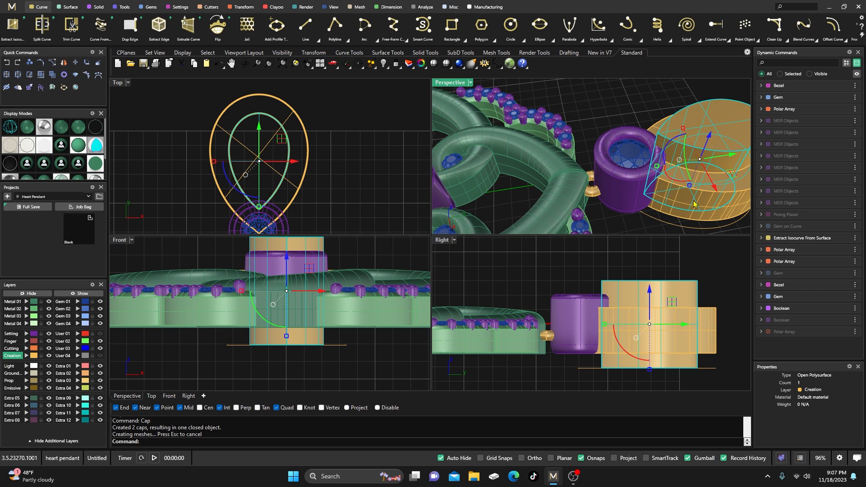
pyautogui.keyDown('shift'); pyautogui.click(655, 179); pyautogui.keyUp('shift')
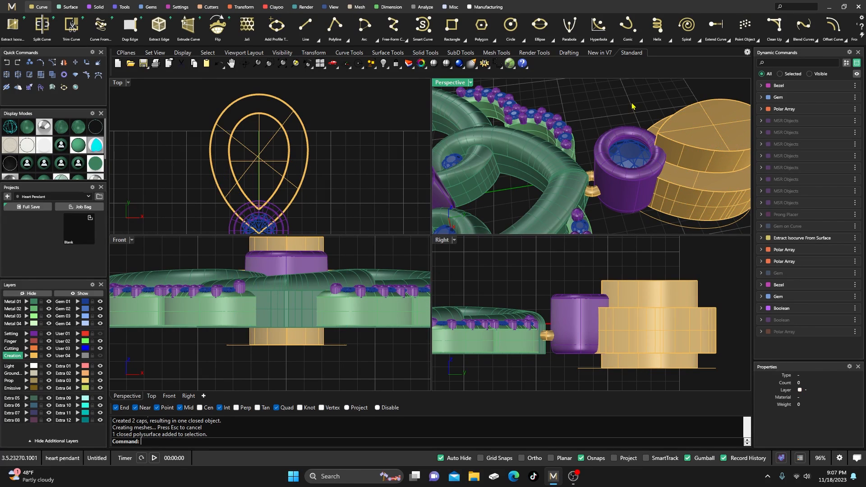
pyautogui.click(689, 212)
pyautogui.click(625, 119)
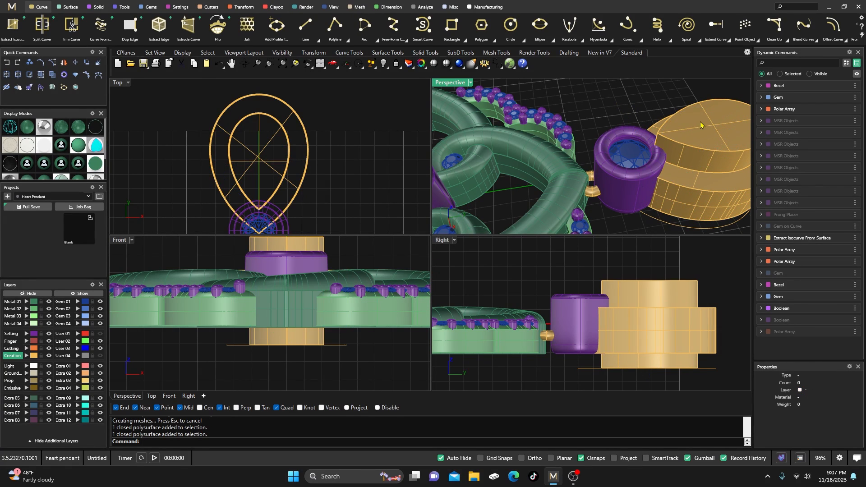
pyautogui.click(702, 123)
pyautogui.click(628, 92)
# Subtract the tall inner pear-shaped solid from the outer pear-shaped solid with Boolean Difference
pyautogui.click(96, 8)
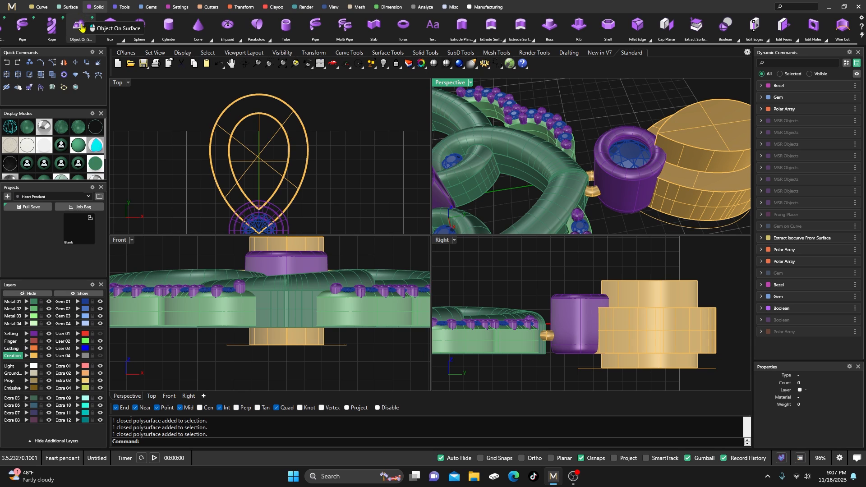
pyautogui.scroll(4, 80, 26)
pyautogui.scroll(1, 85, 30)
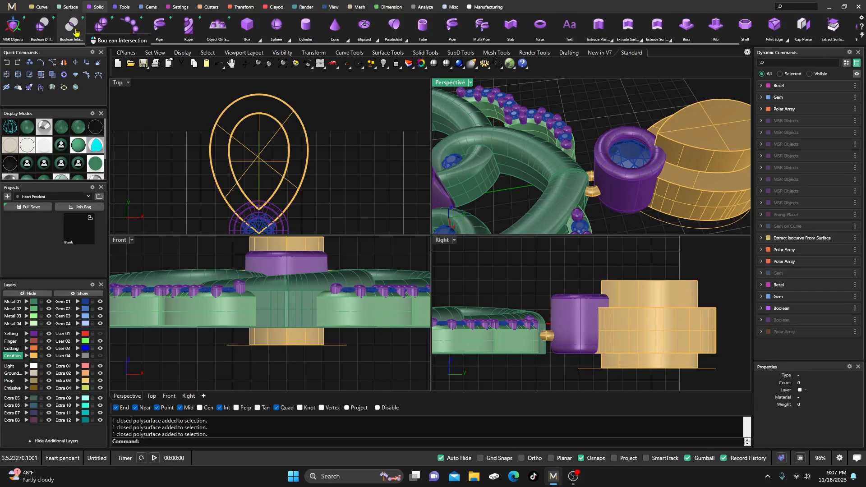
pyautogui.click(41, 24)
pyautogui.click(690, 188)
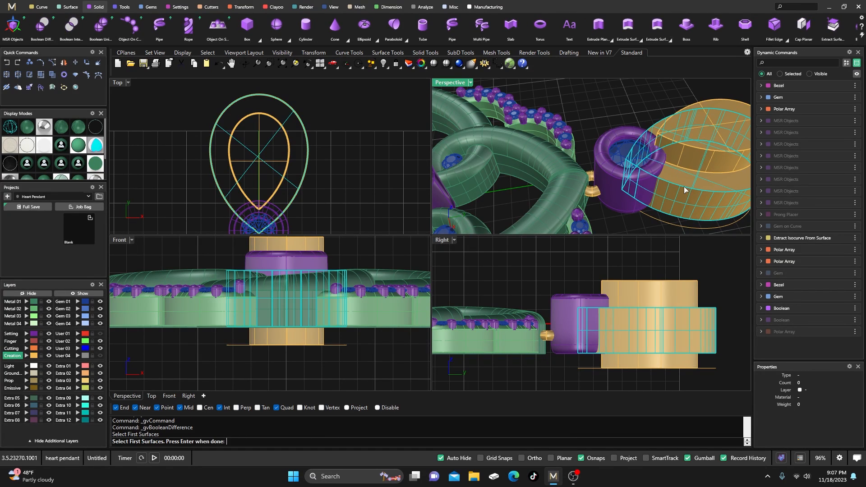
pyautogui.press('Return')
pyautogui.click(687, 134)
pyautogui.press('Return')
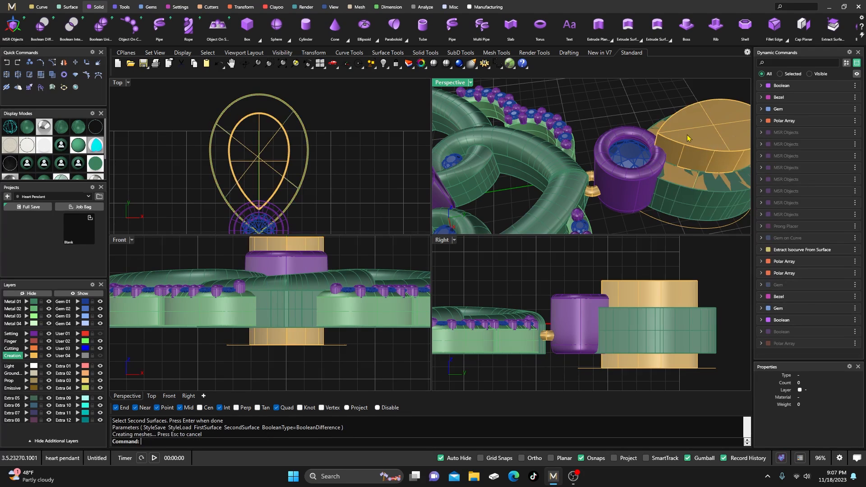
# Delete the tall cutting solid and the leftover original pear-shaped solids, keeping only the hollow Boolean result
pyautogui.click(698, 163)
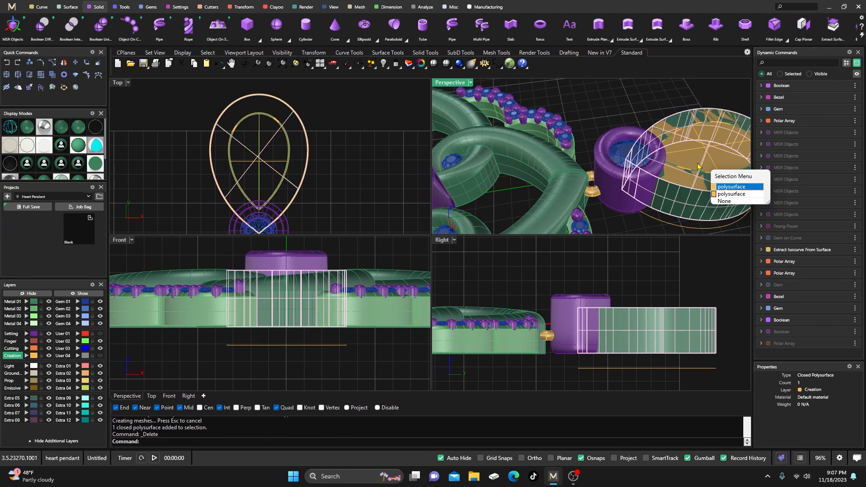
pyautogui.click(719, 186)
pyautogui.press('Delete')
pyautogui.click(709, 156)
pyautogui.press('Delete')
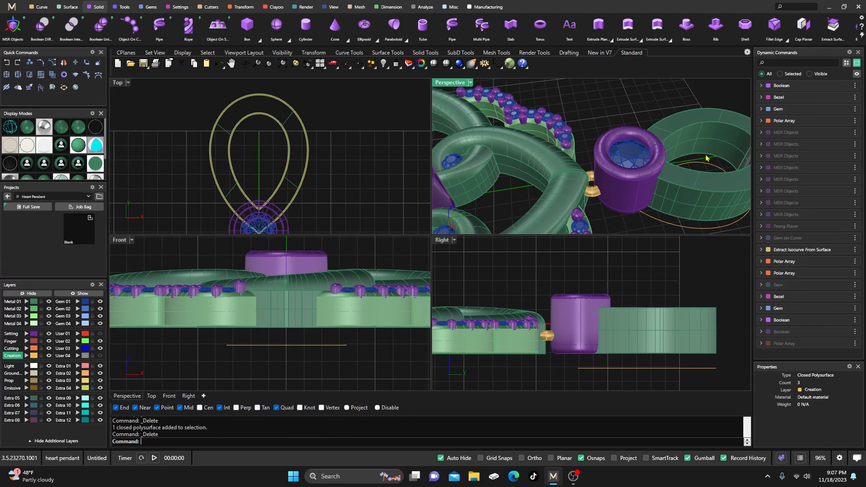
# Enlarge the perspective view and delete the flat top face of the hollow pear-shaped bail
pyautogui.doubleClick(444, 86)
pyautogui.scroll(-4, 381, 178)
pyautogui.moveTo(381, 178); pyautogui.dragTo(455, 197, button='right')
pyautogui.scroll(-4, 420, 196)
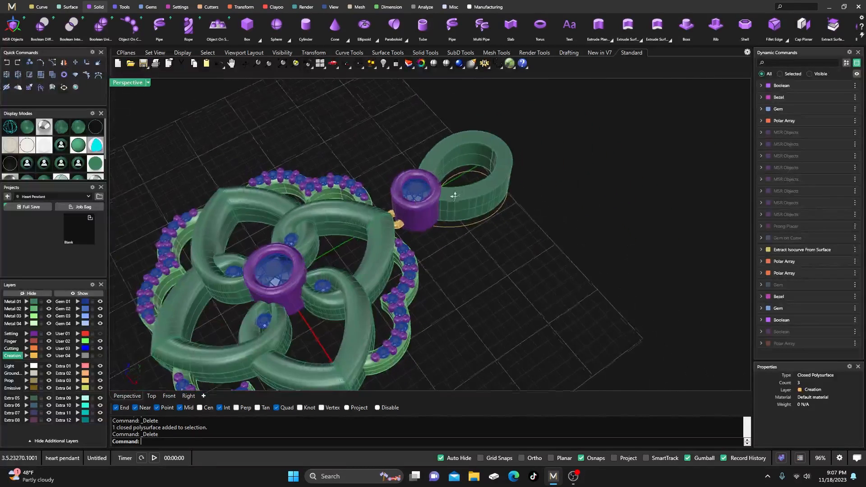
pyautogui.scroll(4, 455, 197)
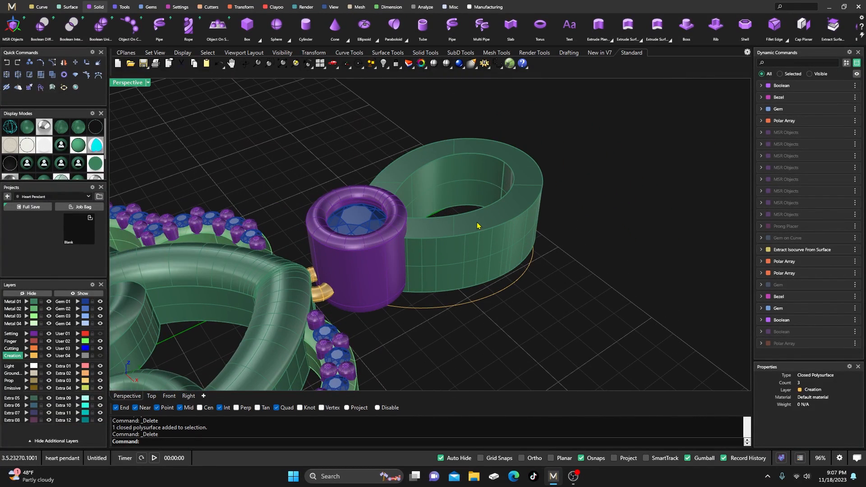
pyautogui.click(476, 226)
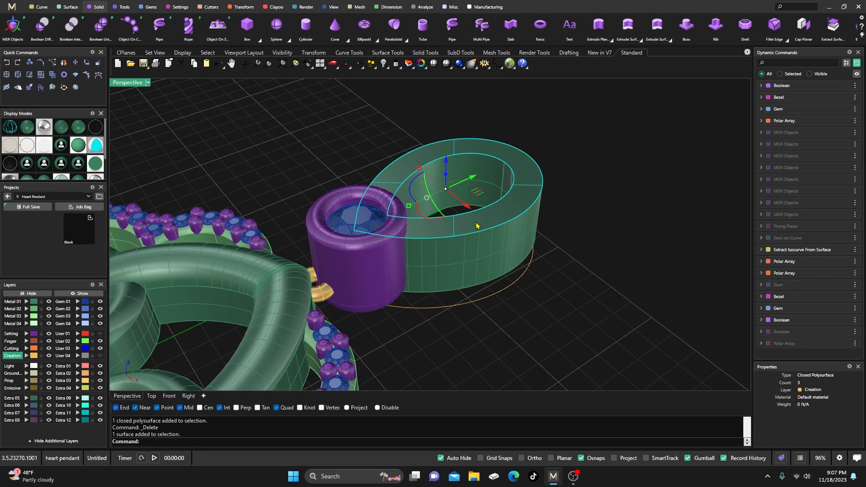
pyautogui.press('Delete')
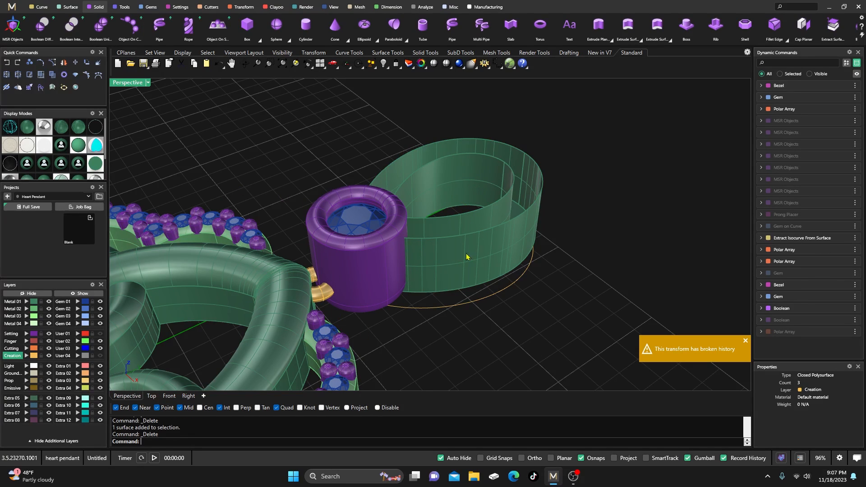
# Move the open bail walls to the Metal 04 layer and hide the Metal 01, Metal 02, Metal 03, Setting and gem objects' layers
pyautogui.click(499, 250)
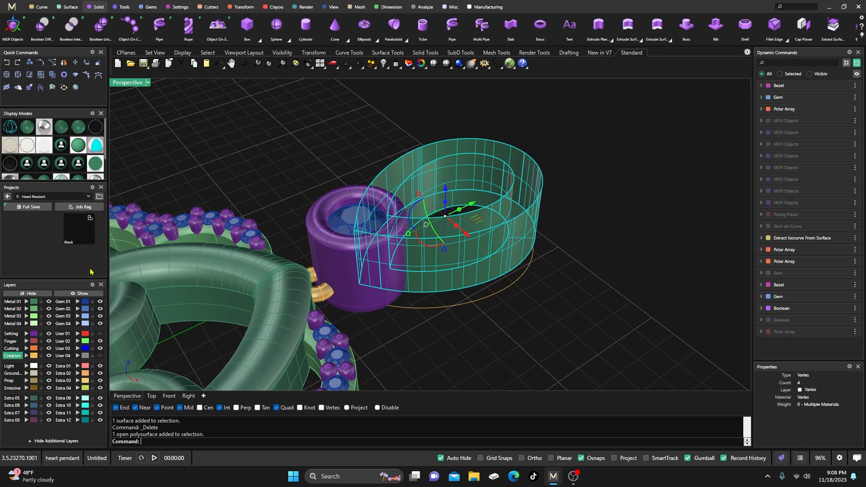
pyautogui.click(26, 324)
pyautogui.click(50, 302)
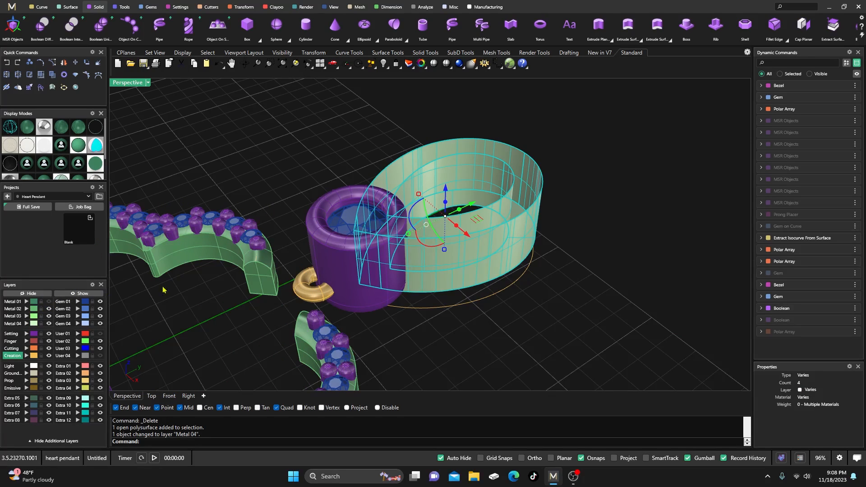
pyautogui.click(48, 334)
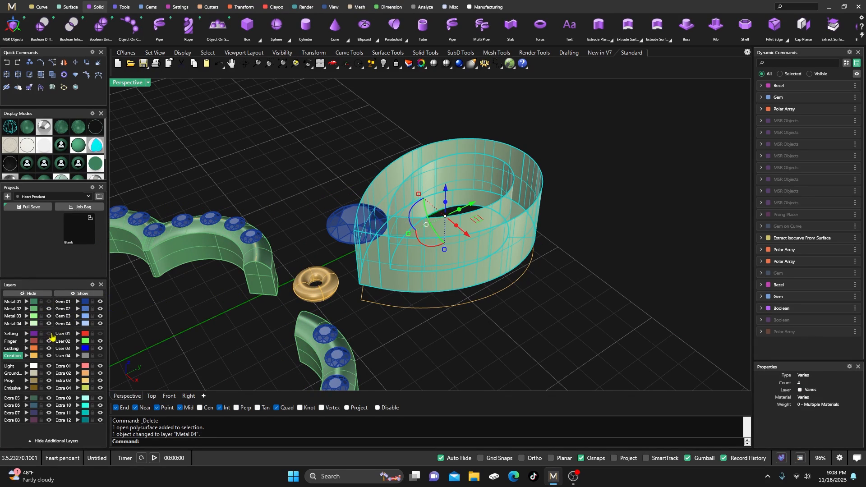
pyautogui.click(101, 309)
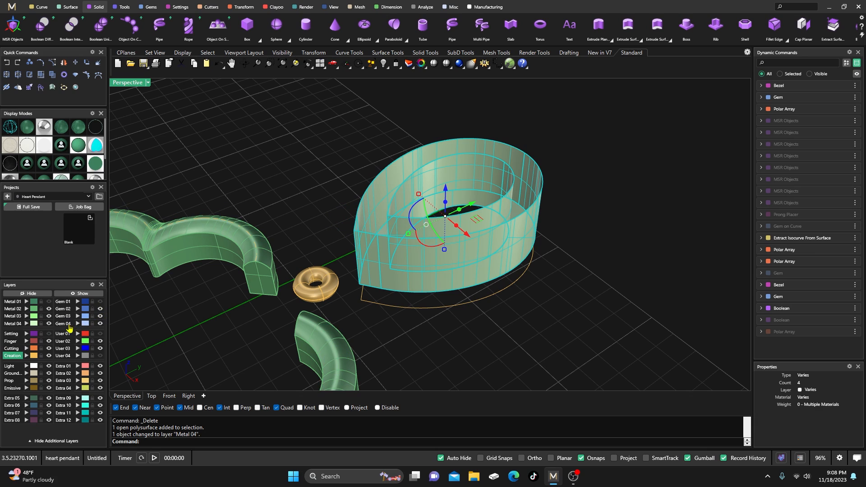
pyautogui.click(49, 316)
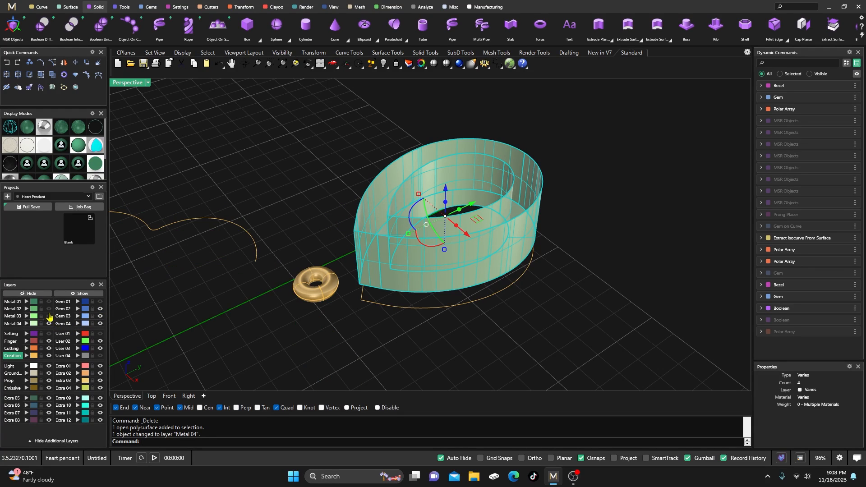
# Move the small jump ring to the Metal 02 layer and the remaining Creation curves to the User 04 layer
pyautogui.click(309, 292)
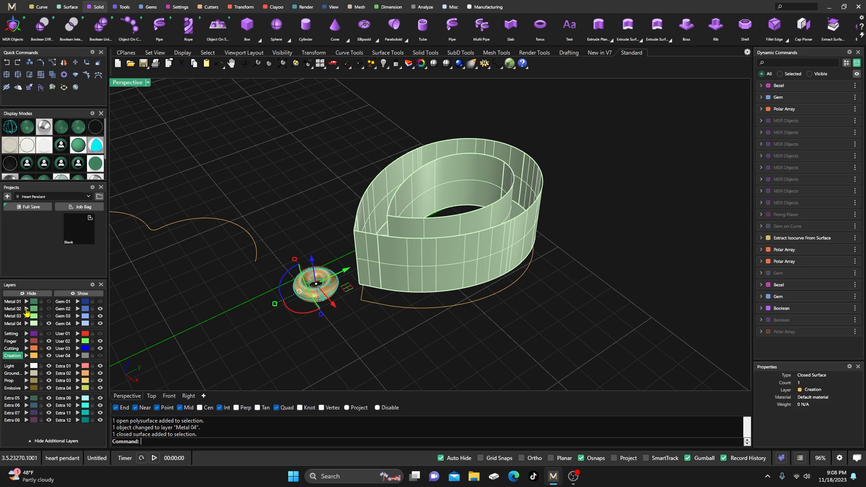
pyautogui.click(33, 310)
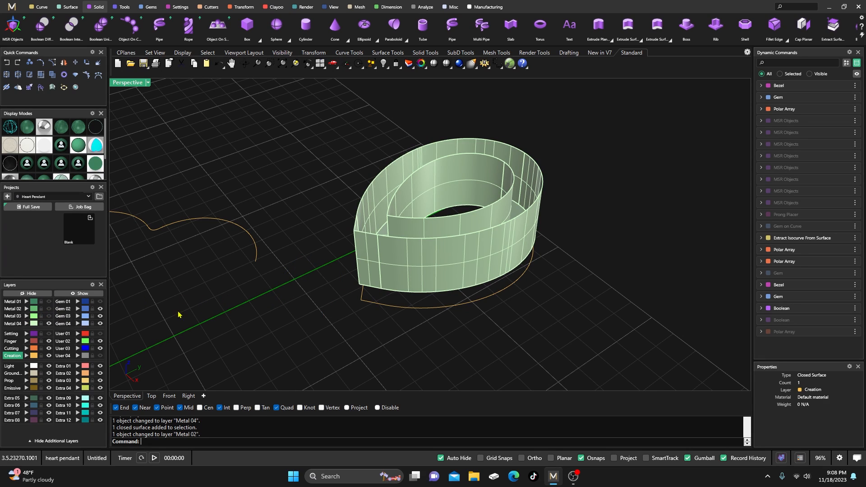
pyautogui.click(32, 356)
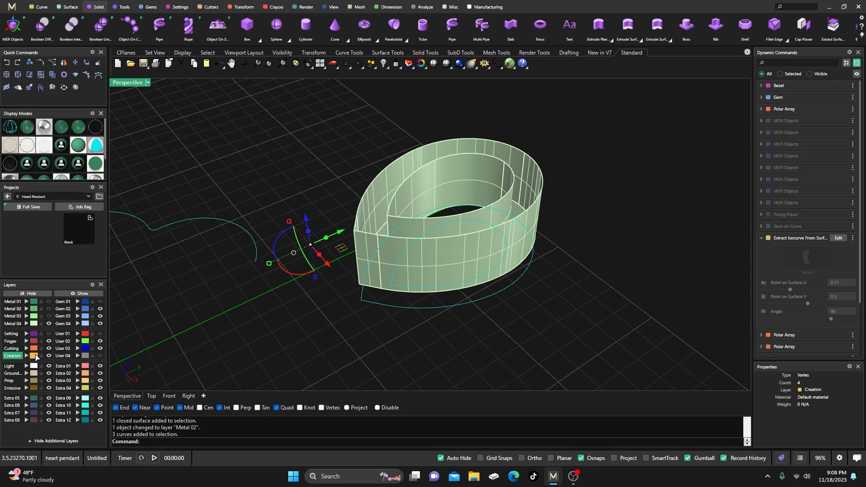
pyautogui.click(84, 356)
# Draw a start-end-direction arc bulging upward between the outer and inner pointed tips of the bail's top edges
pyautogui.moveTo(222, 318); pyautogui.dragTo(361, 190, button='right')
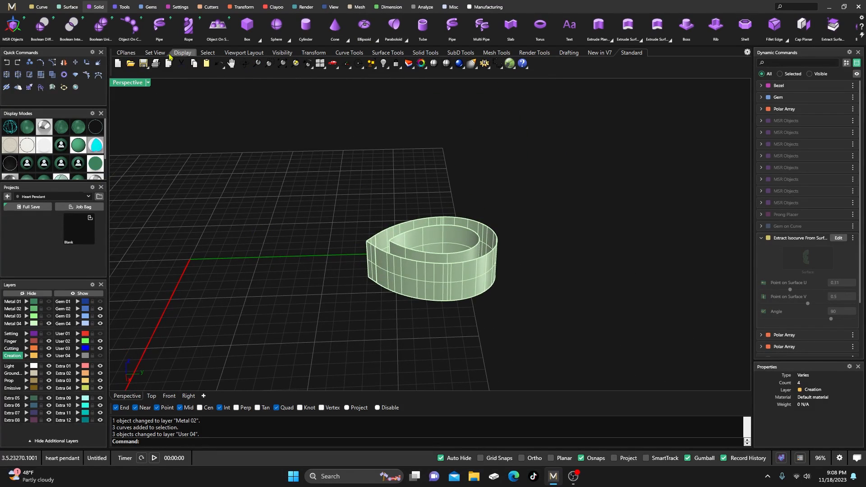
pyautogui.click(38, 7)
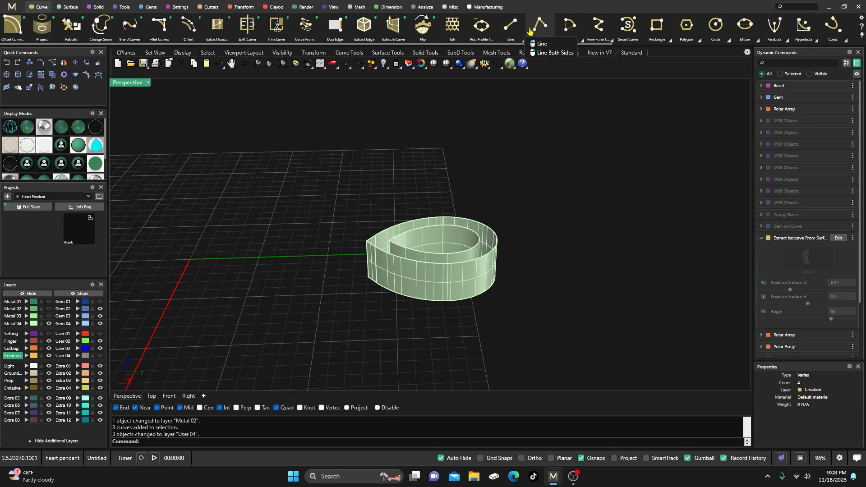
pyautogui.click(583, 43)
pyautogui.click(587, 81)
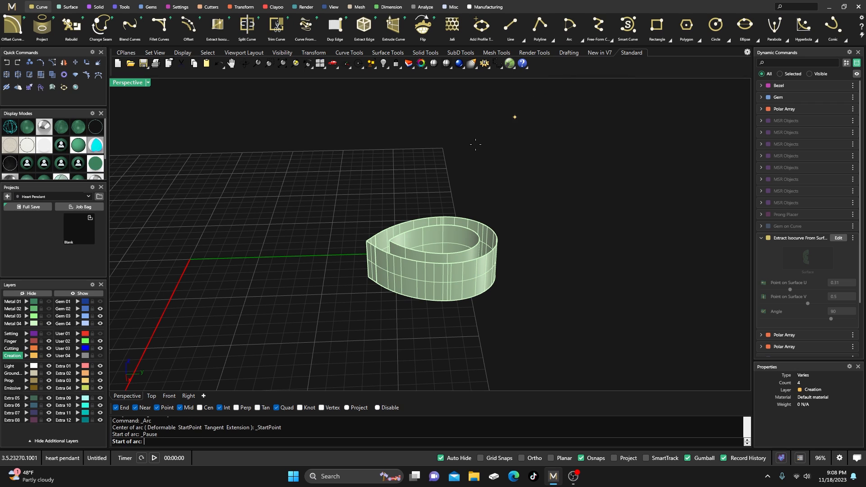
pyautogui.scroll(3, 386, 230)
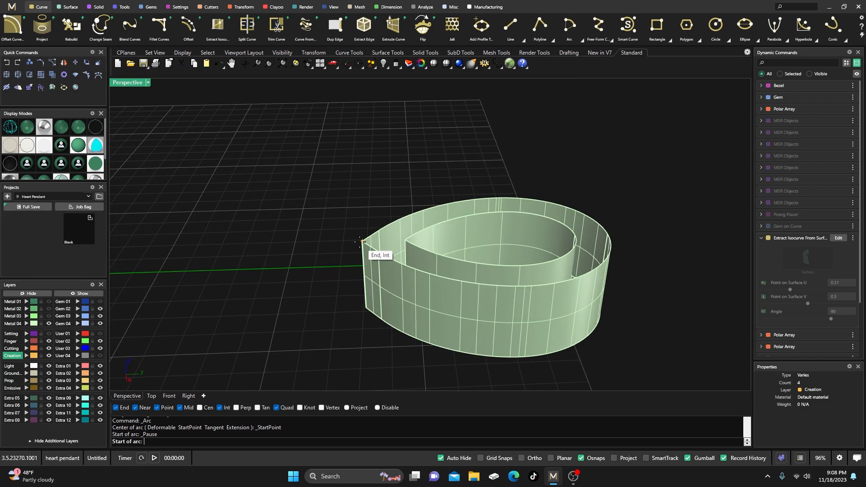
pyautogui.click(360, 241)
pyautogui.click(405, 240)
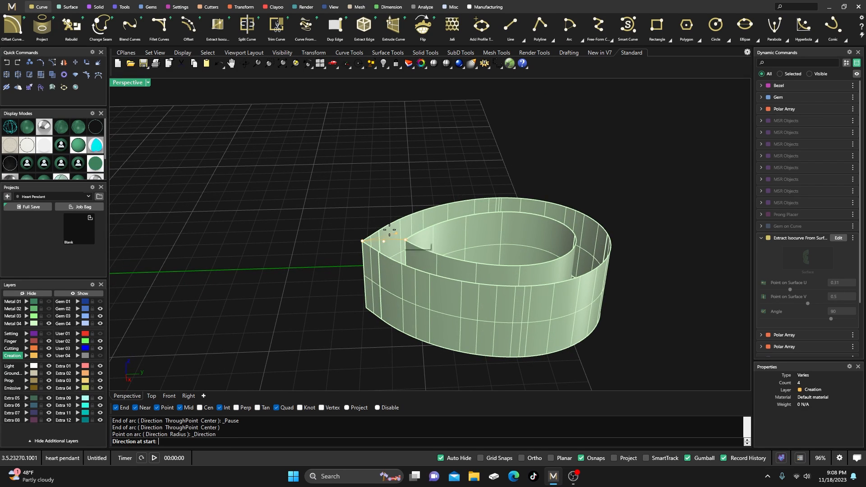
pyautogui.doubleClick(127, 83)
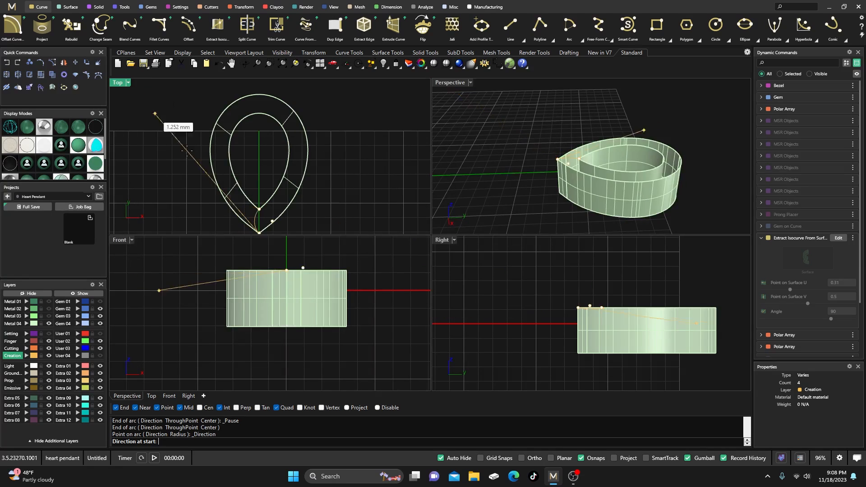
pyautogui.click(577, 287)
pyautogui.scroll(3, 594, 299)
pyautogui.click(593, 299)
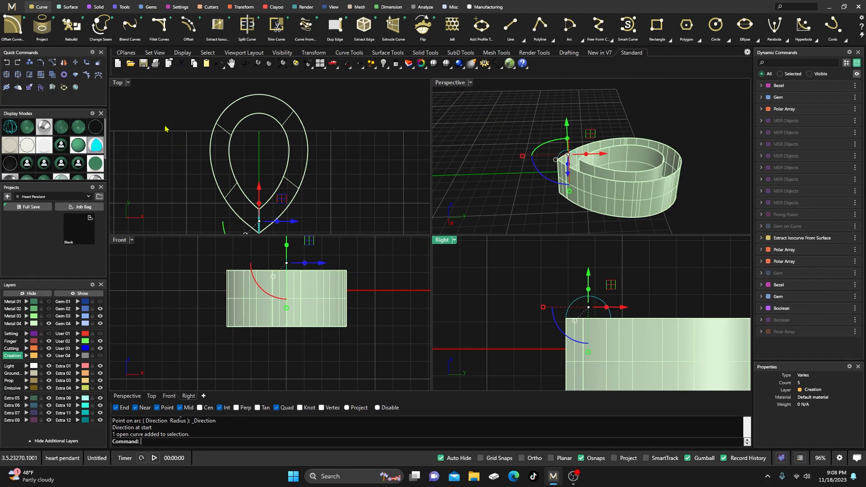
# Lower the arc's three upper control points slightly to flatten its crown
pyautogui.press('F10')
pyautogui.moveTo(543, 283); pyautogui.dragTo(634, 313)
pyautogui.moveTo(589, 273); pyautogui.dragTo(589, 270)
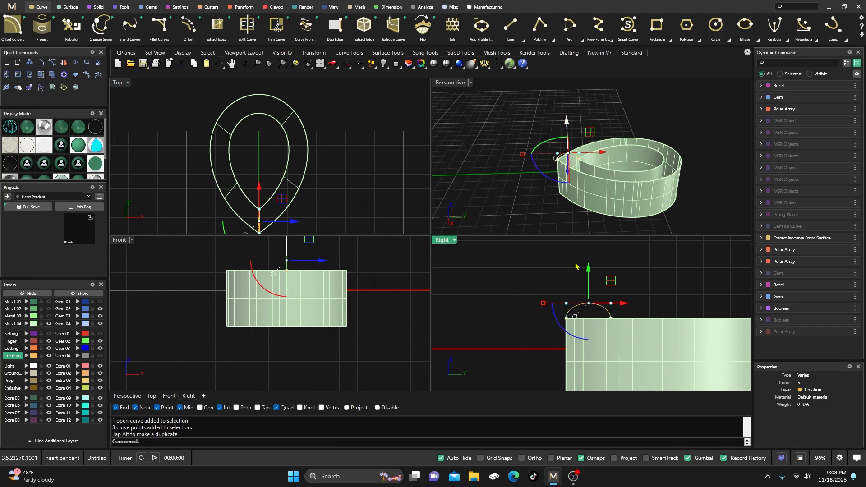
pyautogui.press('F10')
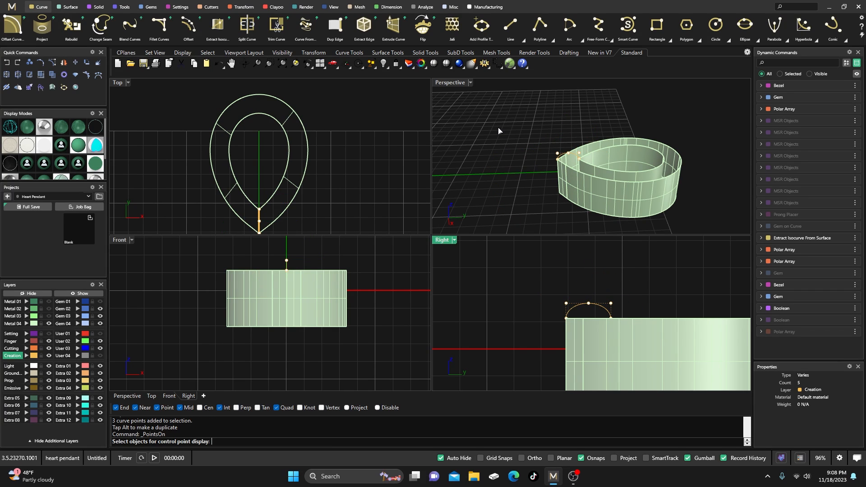
pyautogui.click(499, 131)
pyautogui.press('Escape')
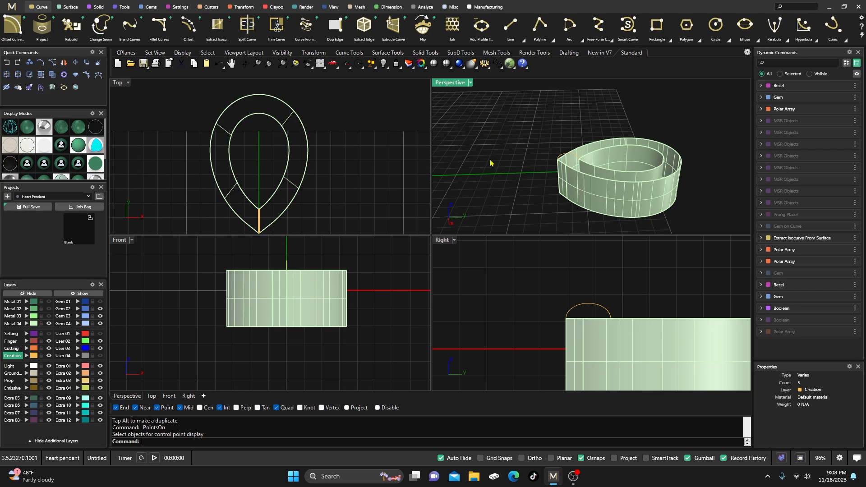
pyautogui.moveTo(491, 162); pyautogui.dragTo(518, 180, button='right')
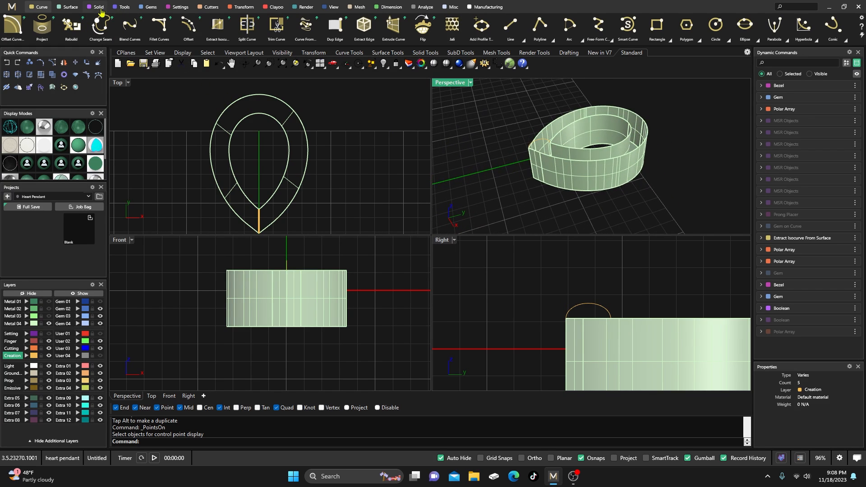
pyautogui.click(71, 8)
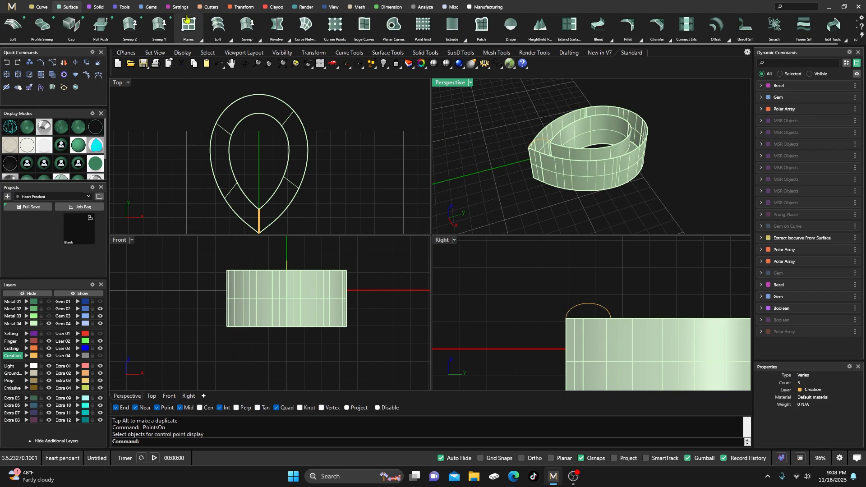
pyautogui.click(259, 38)
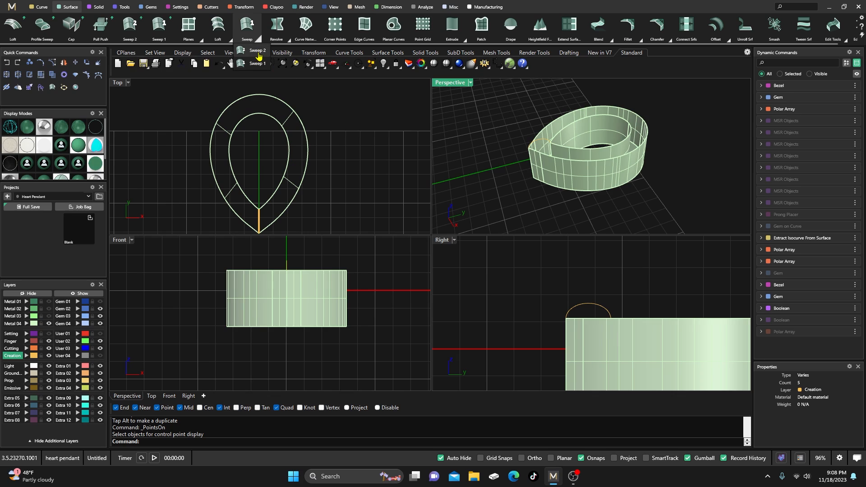
pyautogui.click(259, 56)
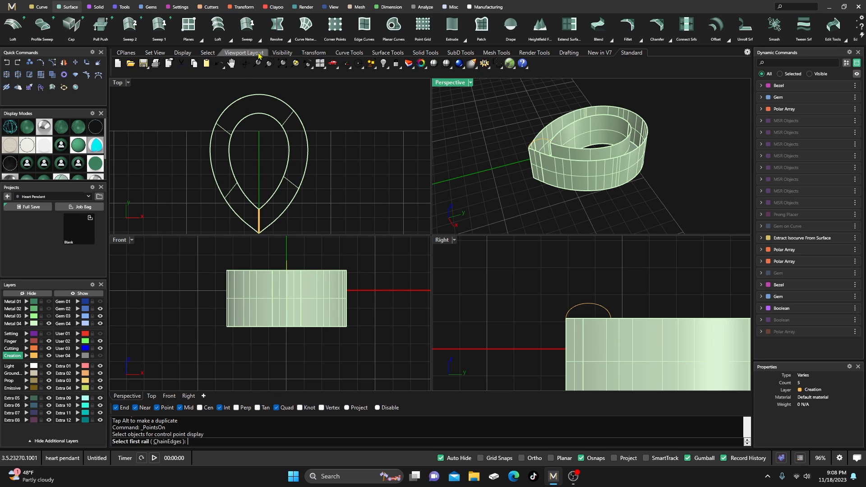
pyautogui.scroll(2, 583, 168)
pyautogui.click(582, 158)
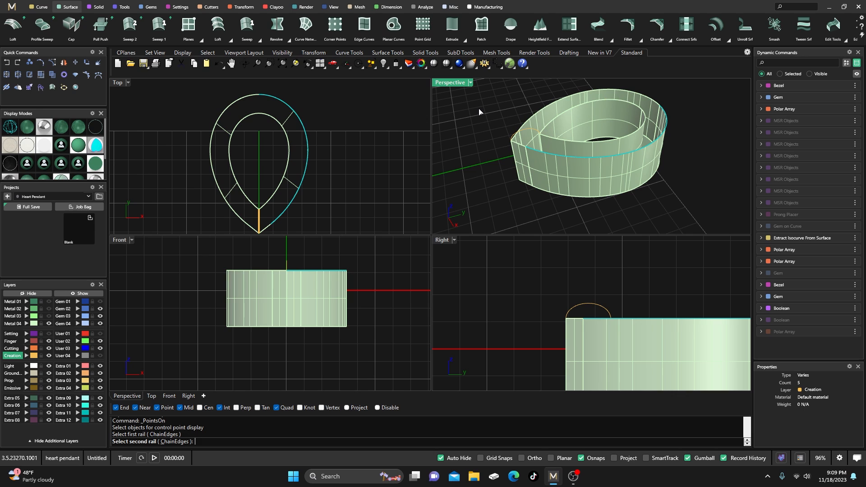
pyautogui.press('Escape')
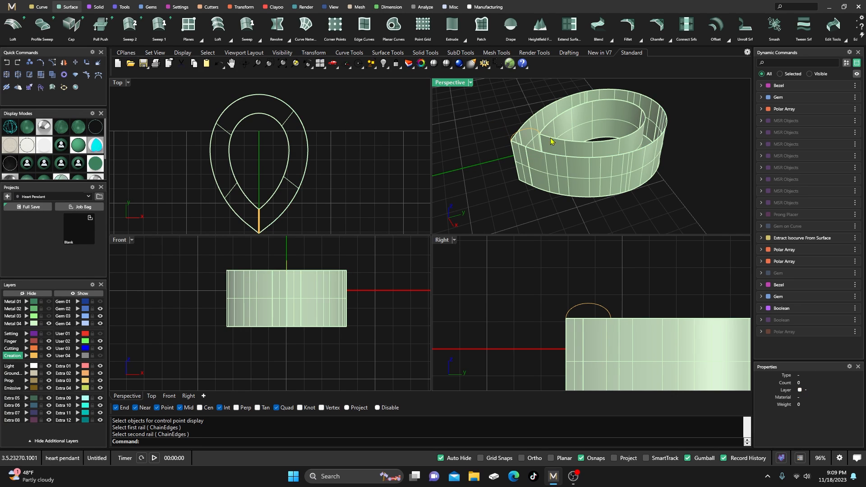
# Duplicate the outer and inner top edges of the bail walls and join the copies into two closed curves
pyautogui.click(40, 8)
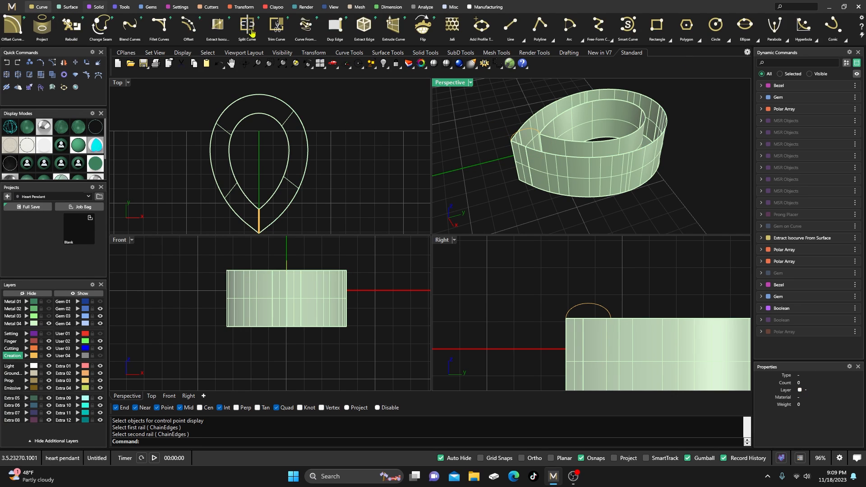
pyautogui.scroll(-15, 637, 40)
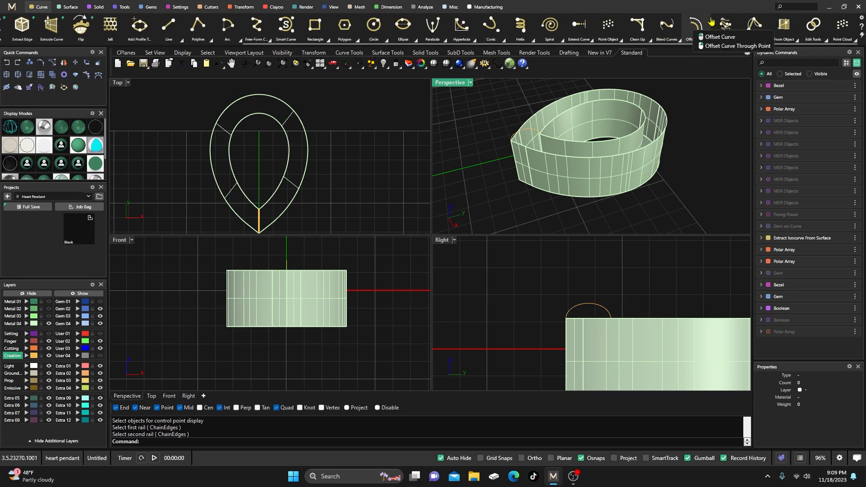
pyautogui.click(797, 42)
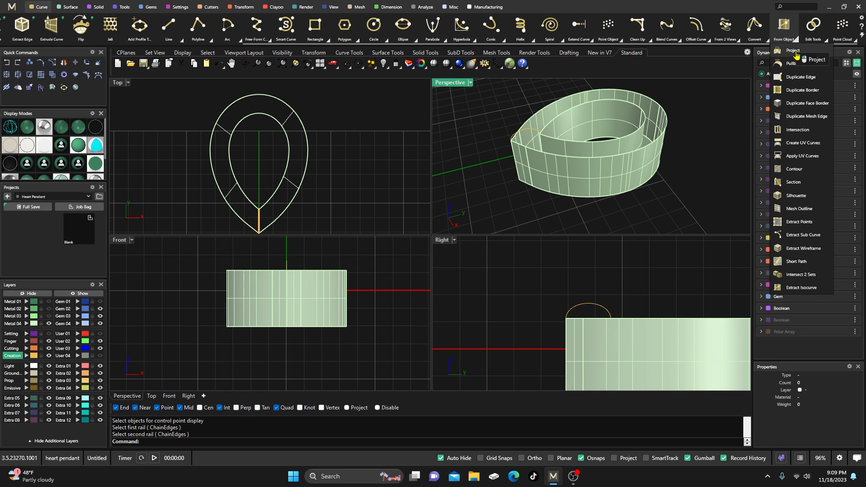
pyautogui.click(791, 77)
pyautogui.click(563, 155)
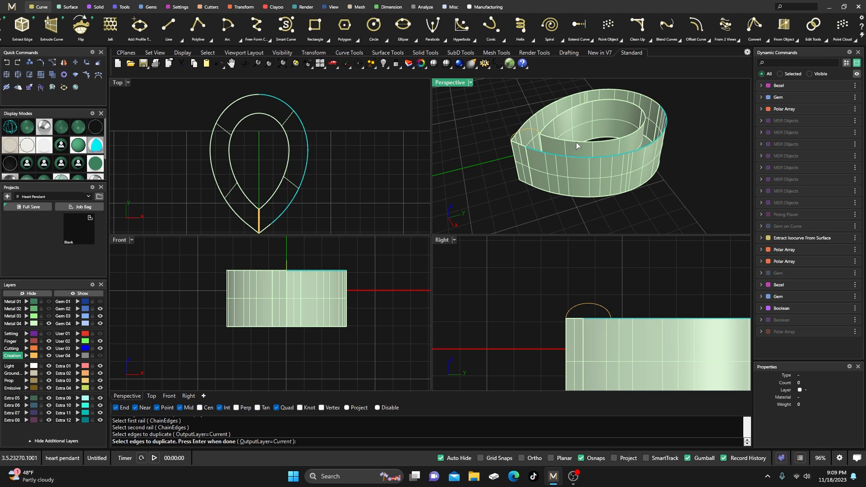
pyautogui.click(577, 139)
pyautogui.click(519, 145)
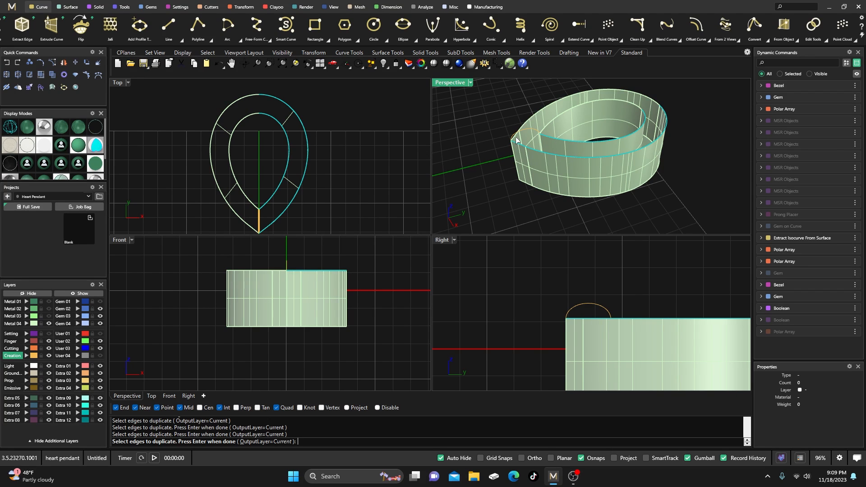
pyautogui.click(528, 125)
pyautogui.click(548, 122)
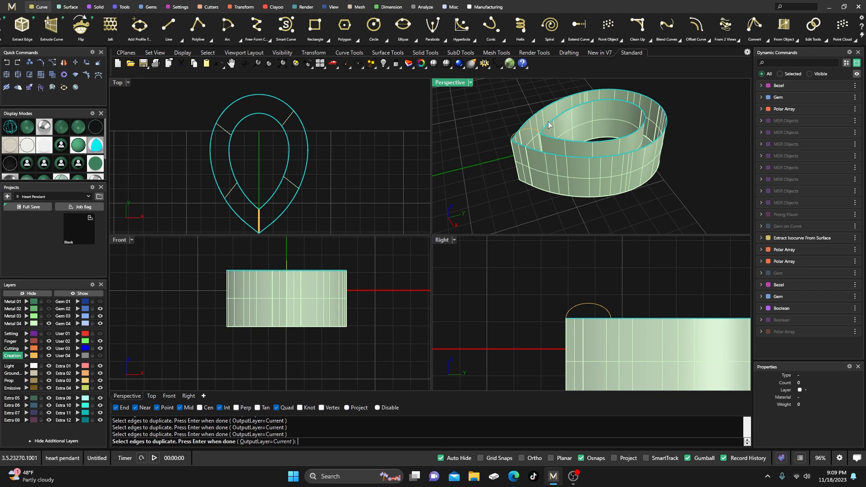
pyautogui.press('Return')
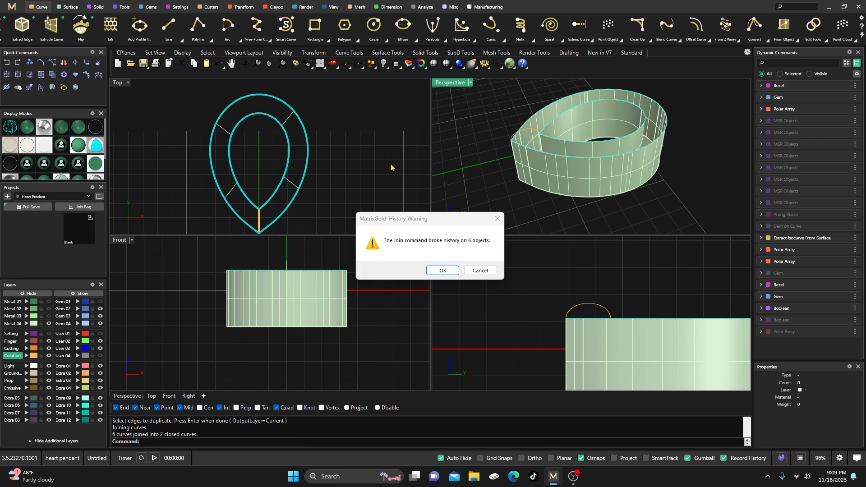
pyautogui.click(442, 270)
pyautogui.click(478, 161)
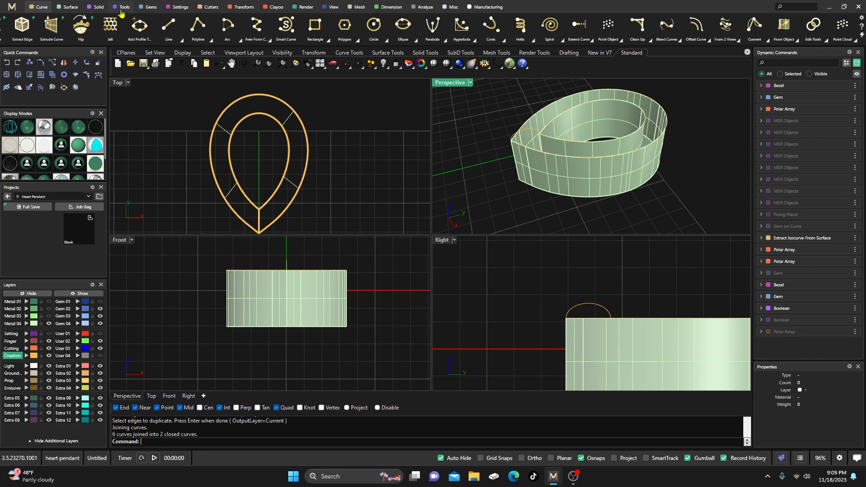
# Sweep the arc along the inner and outer top curves as a closed two-rail sweep, keeping cross sections unchanged and maintaining height
pyautogui.click(71, 8)
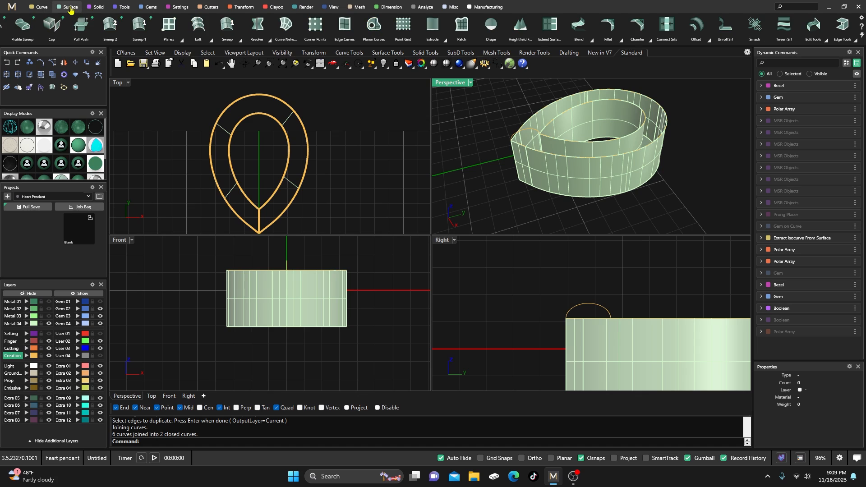
pyautogui.click(237, 44)
pyautogui.click(569, 142)
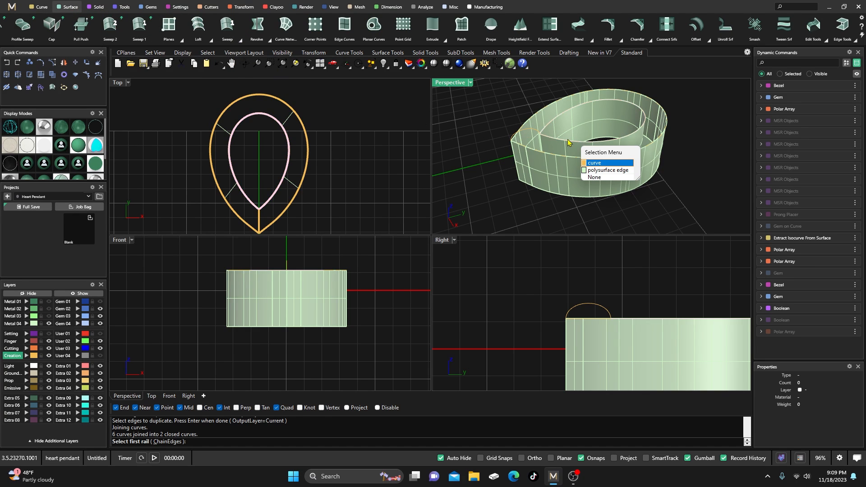
pyautogui.click(593, 163)
pyautogui.click(546, 154)
pyautogui.click(574, 172)
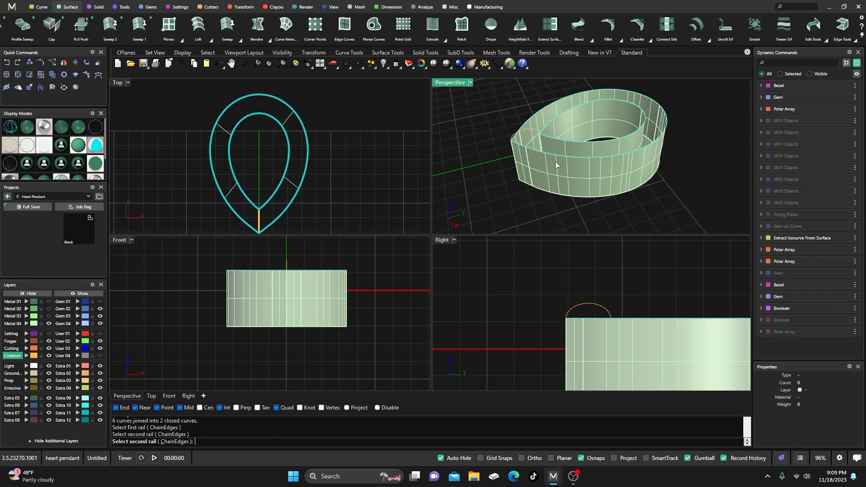
pyautogui.click(531, 132)
pyautogui.press('Return')
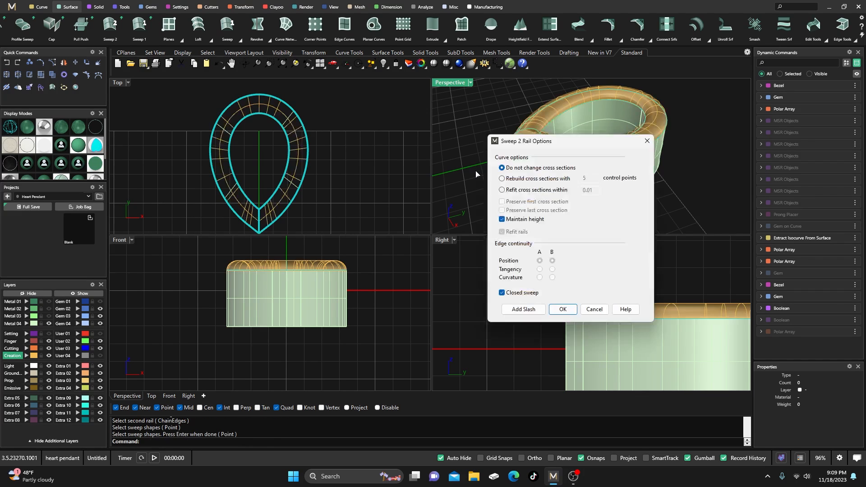
pyautogui.moveTo(530, 142); pyautogui.dragTo(513, 188)
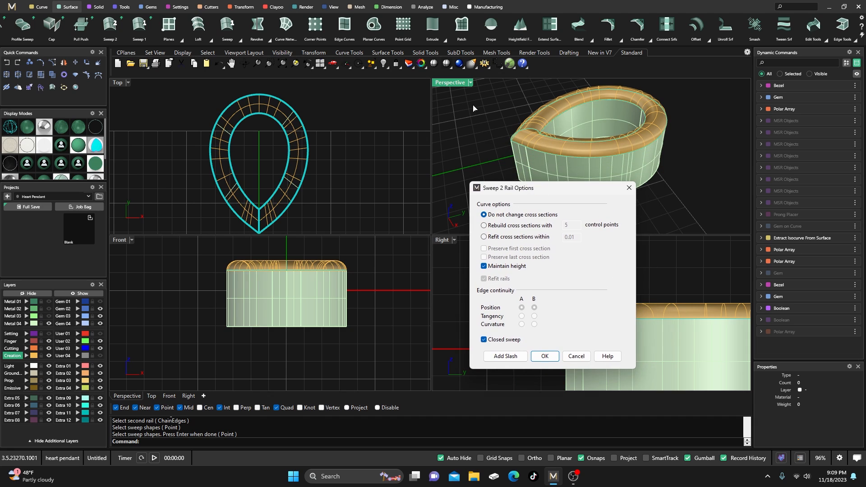
pyautogui.moveTo(475, 108); pyautogui.dragTo(588, 129, button='right')
pyautogui.press('Return')
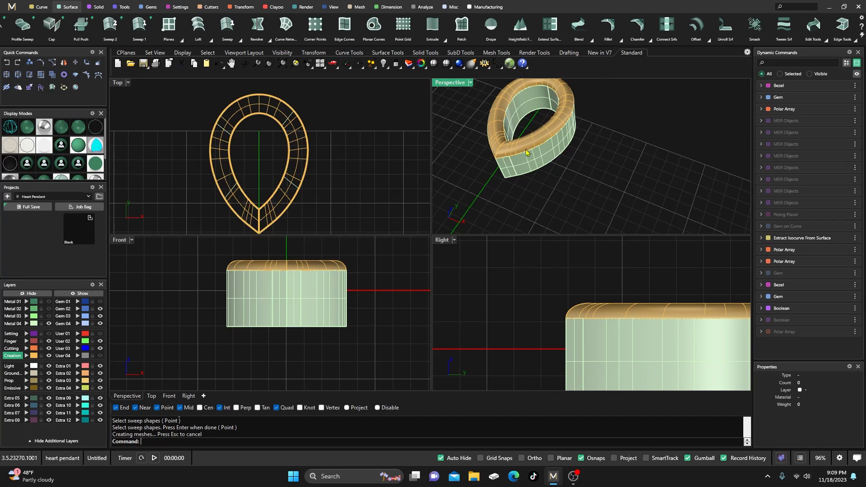
# Join the domed top surface and the bail walls into one closed polysurface
pyautogui.moveTo(551, 199); pyautogui.dragTo(503, 127)
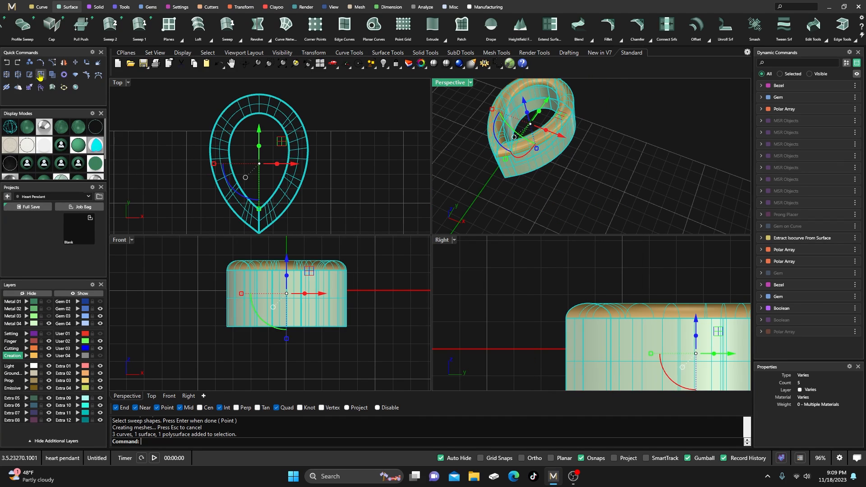
pyautogui.click(7, 75)
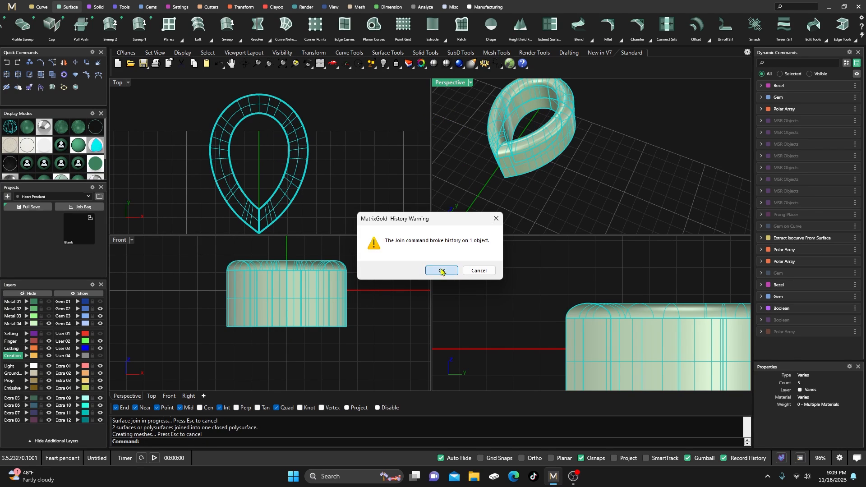
pyautogui.click(442, 271)
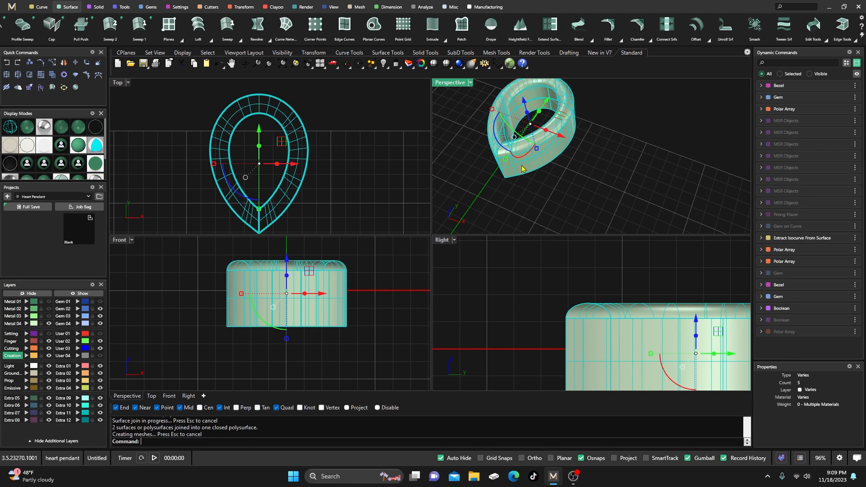
pyautogui.click(581, 193)
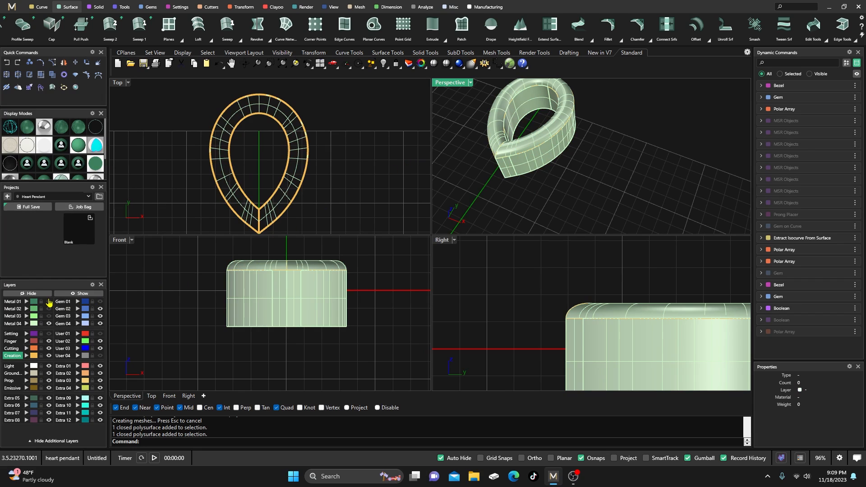
# Show the Metal 01, Metal 02, Metal 03, Setting and Gem 01 layers, and maximize the Perspective view
pyautogui.click(49, 309)
pyautogui.click(49, 316)
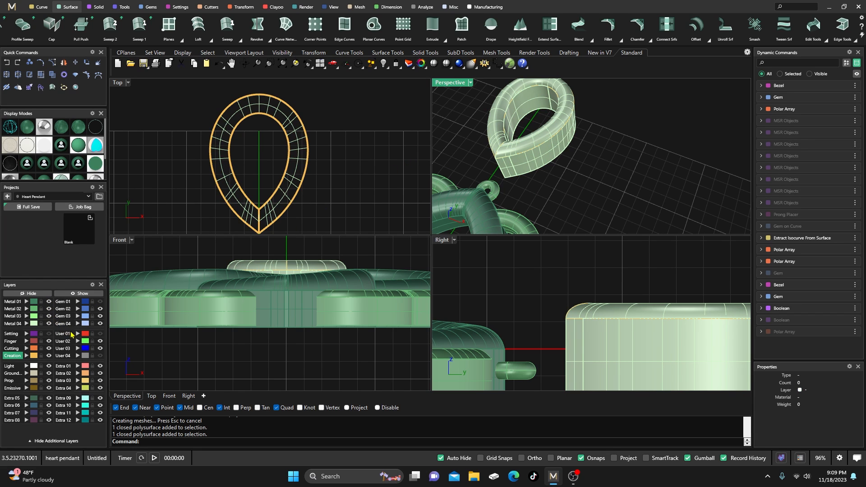
pyautogui.click(48, 334)
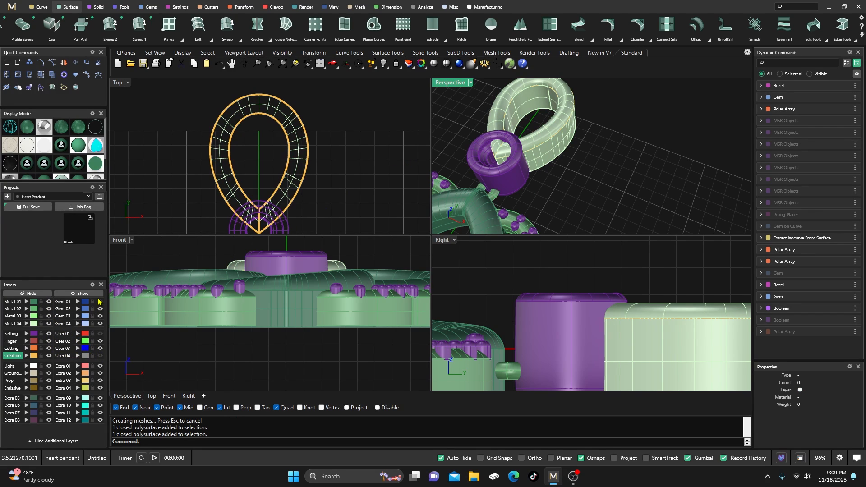
pyautogui.click(100, 302)
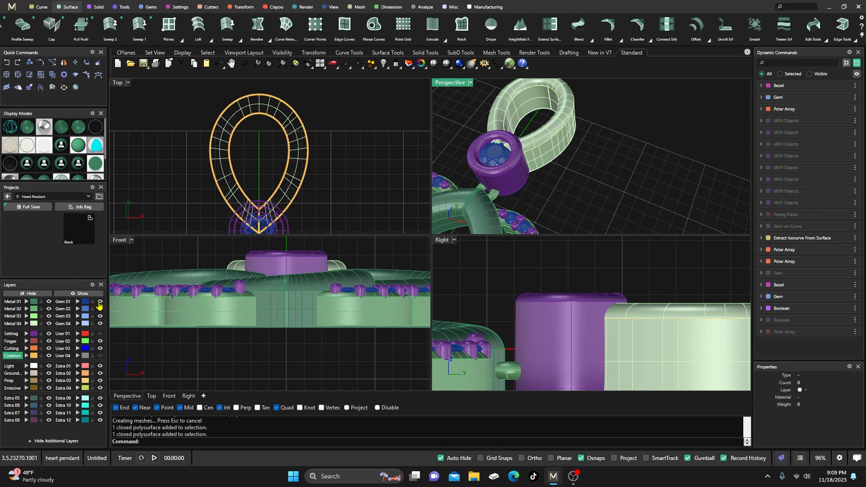
pyautogui.doubleClick(445, 86)
pyautogui.scroll(-4, 436, 202)
pyautogui.moveTo(432, 211); pyautogui.dragTo(434, 240, button='right')
pyautogui.scroll(-7, 439, 236)
pyautogui.scroll(3, 400, 192)
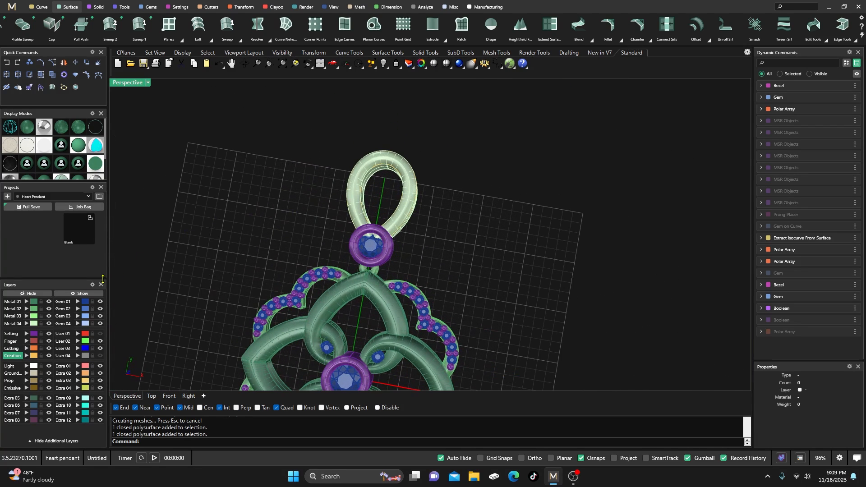
# Move the three Creation curves to the User 04 layer and the closed bail to the Metal 02 layer
pyautogui.click(33, 356)
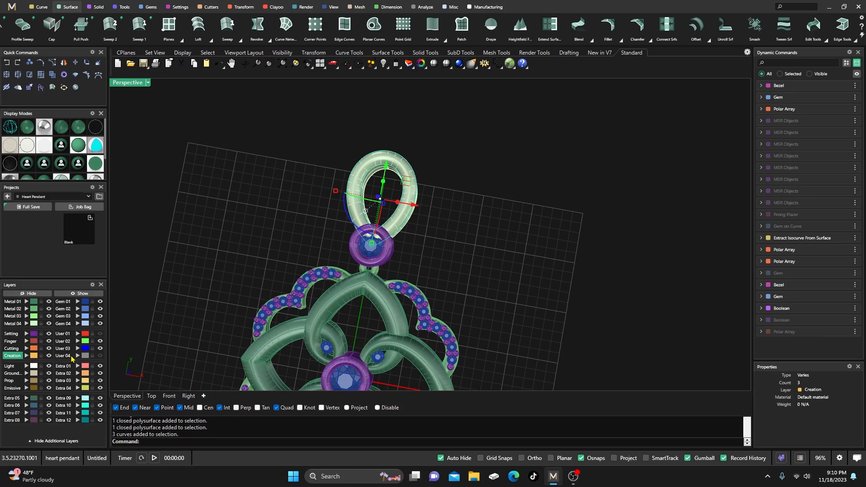
pyautogui.click(72, 358)
pyautogui.moveTo(242, 255); pyautogui.dragTo(324, 221, button='right')
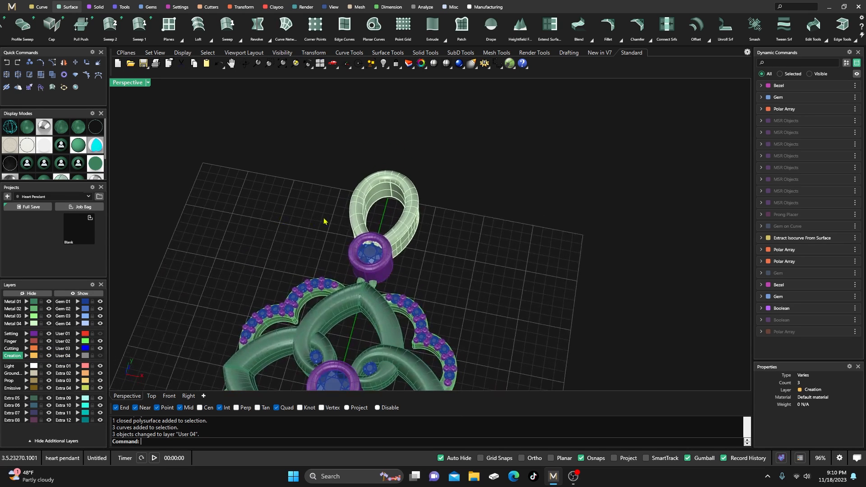
pyautogui.scroll(3, 324, 222)
pyautogui.click(367, 194)
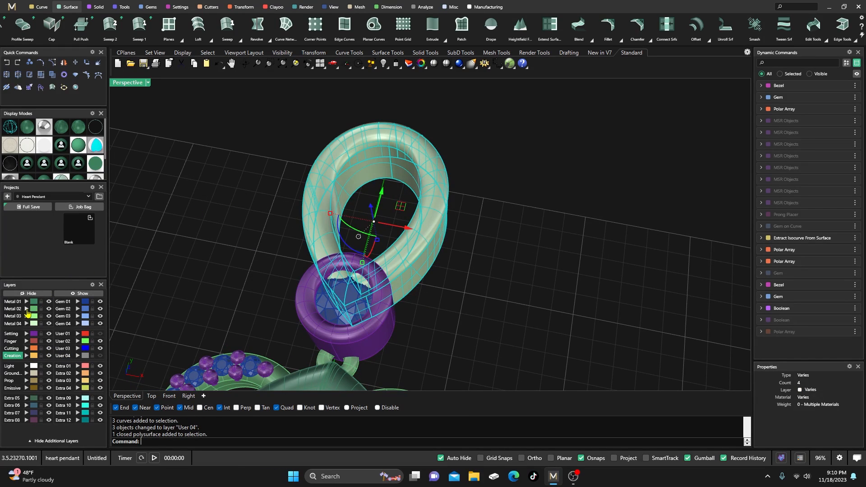
pyautogui.click(26, 309)
pyautogui.click(154, 240)
# Extract an isocurve running around the middle of the bail's domed top surface, at about U 0.47, V 0.5, with a 90-degree angle
pyautogui.scroll(-4, 383, 204)
pyautogui.moveTo(382, 205); pyautogui.dragTo(400, 236, button='right')
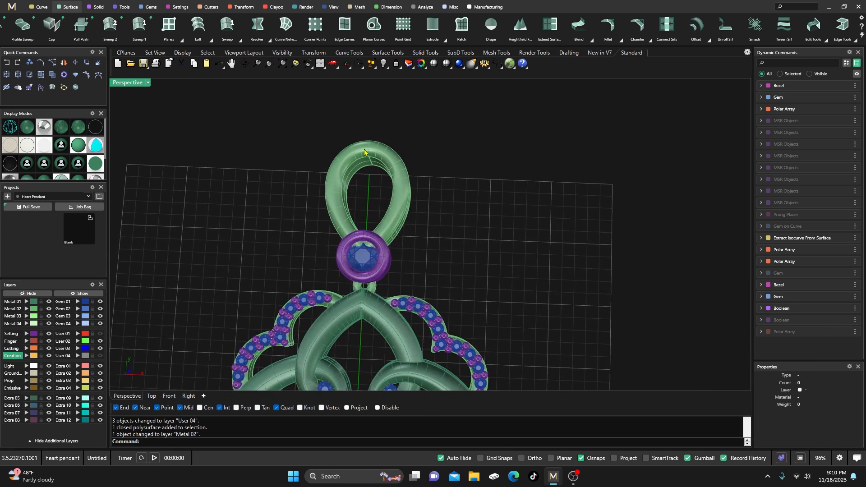
pyautogui.scroll(3, 365, 152)
pyautogui.scroll(-5, 367, 146)
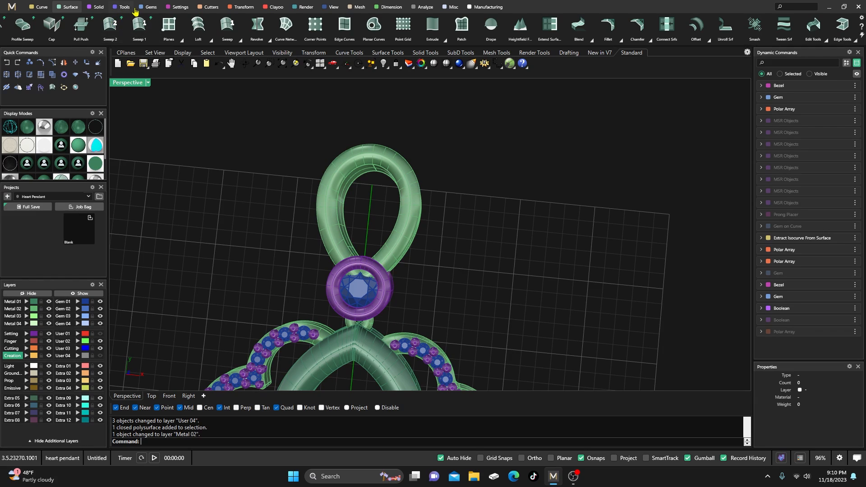
pyautogui.click(150, 7)
pyautogui.click(246, 29)
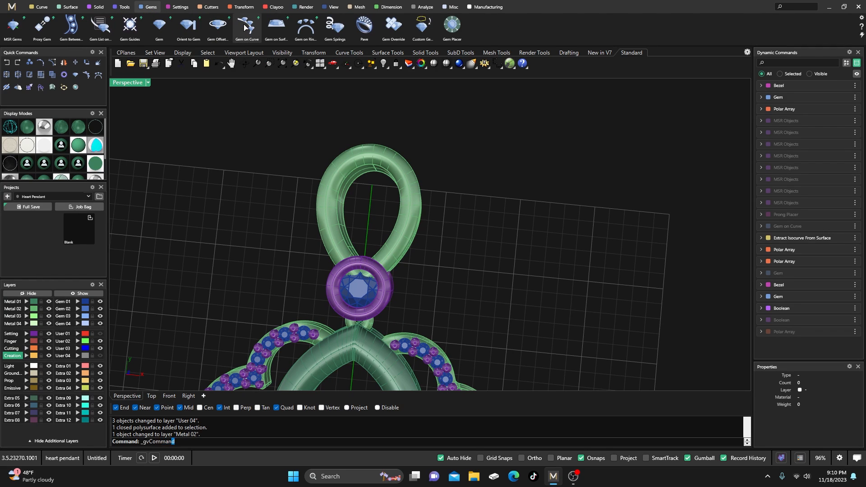
pyautogui.click(39, 7)
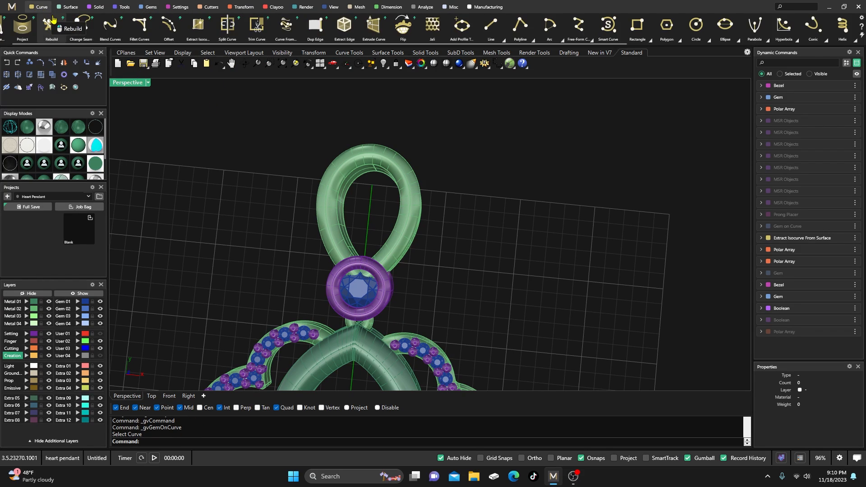
pyautogui.click(197, 26)
pyautogui.scroll(3, 374, 167)
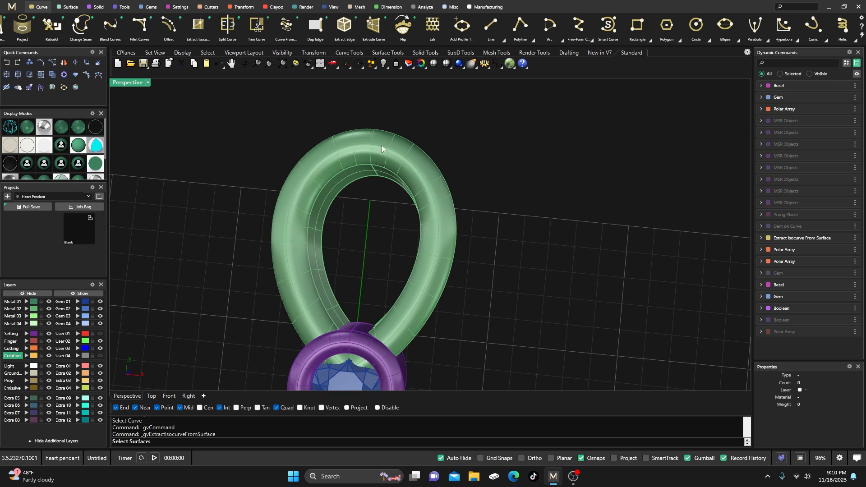
pyautogui.click(384, 149)
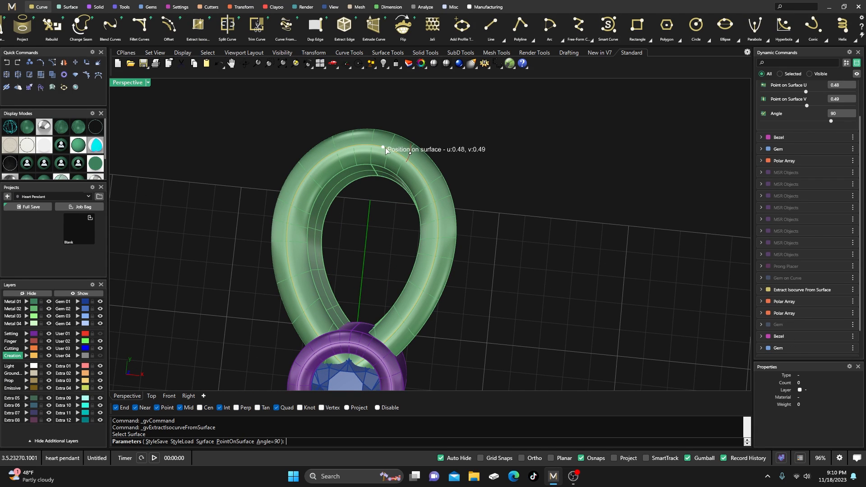
pyautogui.click(384, 152)
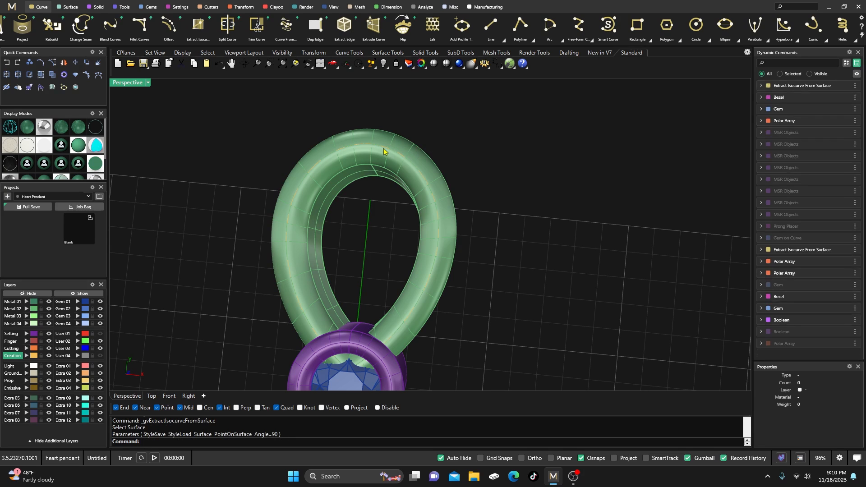
# Start Gem on Curve with the new bail isocurve, using the bail as the target object
pyautogui.click(391, 152)
pyautogui.click(411, 173)
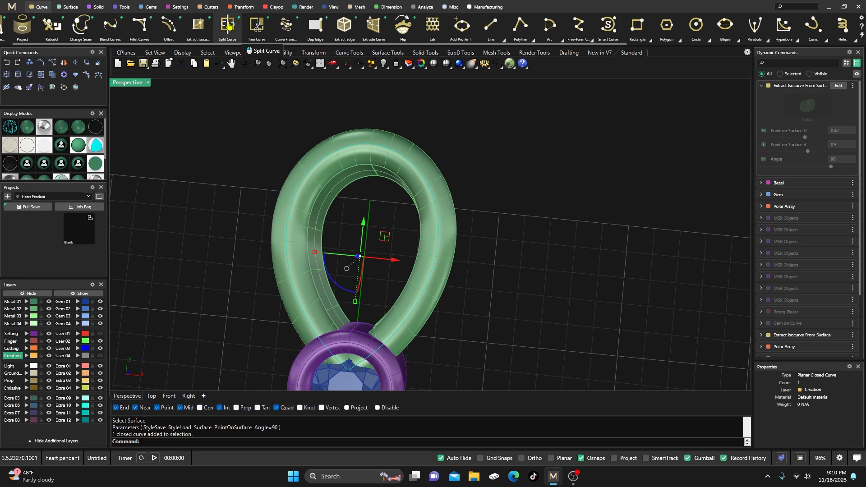
pyautogui.click(151, 7)
pyautogui.click(247, 26)
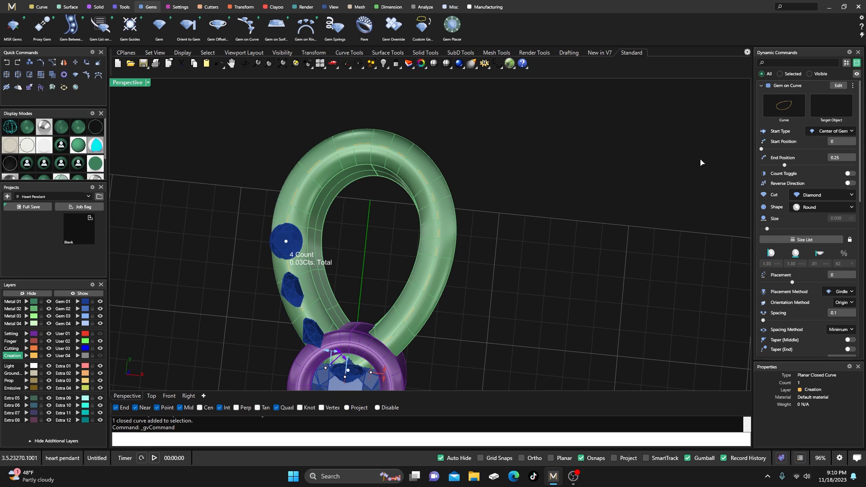
pyautogui.click(431, 205)
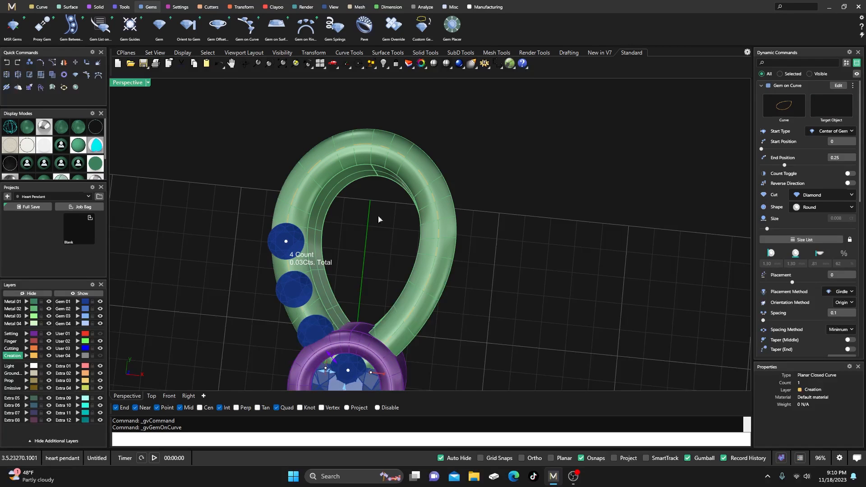
# Run the round diamonds from position 0.28 to 0.72 over the bail's upper curve, sized 0.80 mm with 0.1 spacing
pyautogui.moveTo(286, 242); pyautogui.dragTo(438, 239)
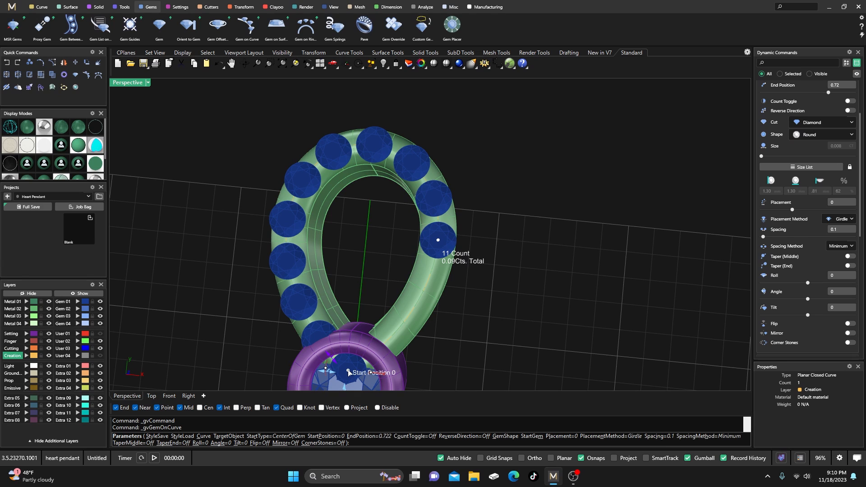
pyautogui.moveTo(349, 372); pyautogui.dragTo(328, 231)
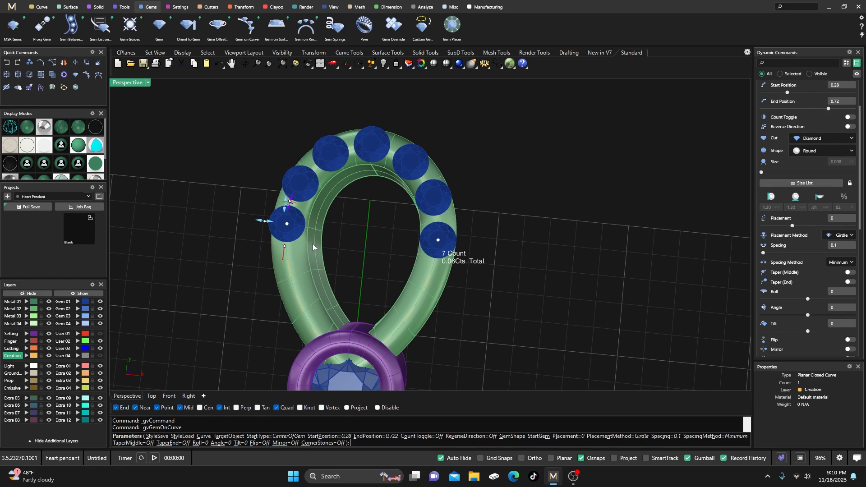
pyautogui.moveTo(264, 225); pyautogui.dragTo(271, 228)
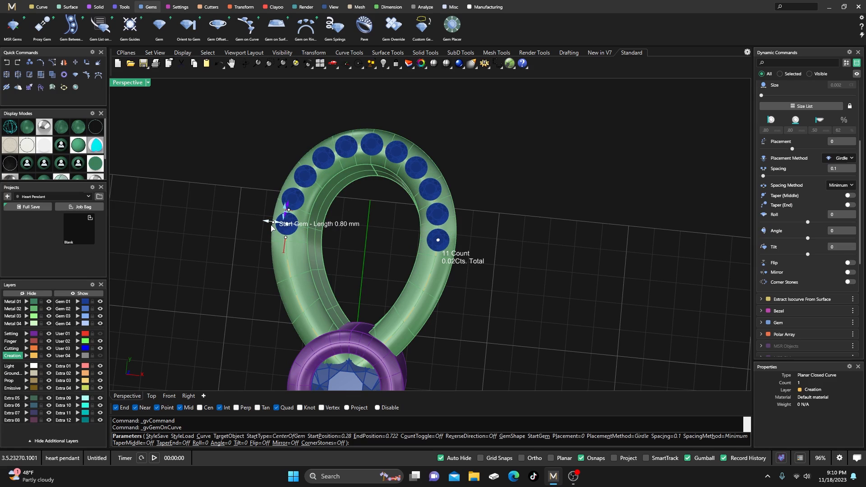
pyautogui.rightClick(368, 204)
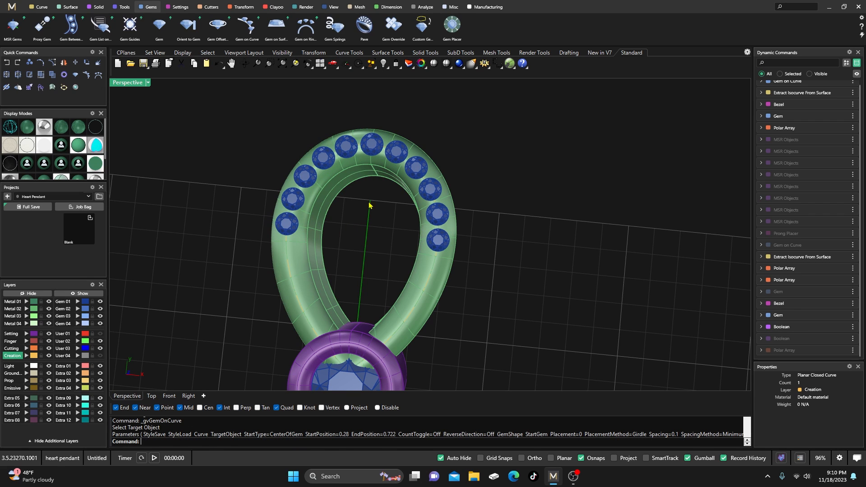
# Place prongs on the bail gems with Prong Placer, using a 0.27 height offset and a -0.09 nudge
pyautogui.click(367, 152)
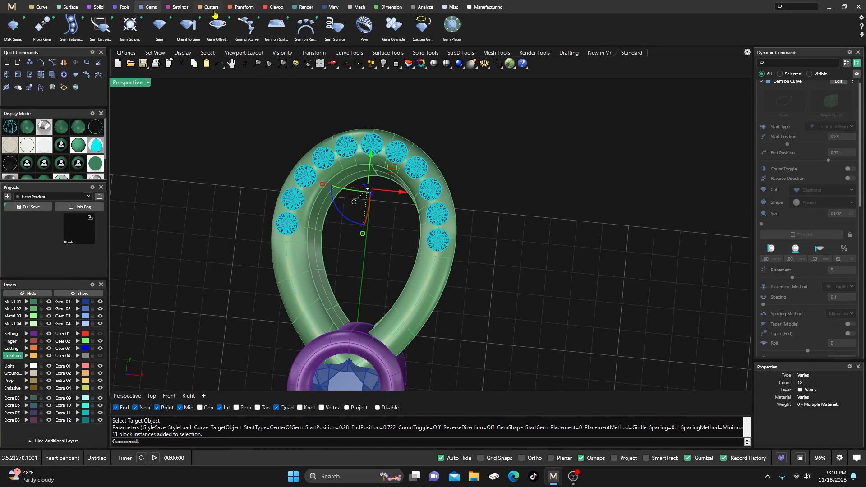
pyautogui.click(180, 7)
pyautogui.click(188, 26)
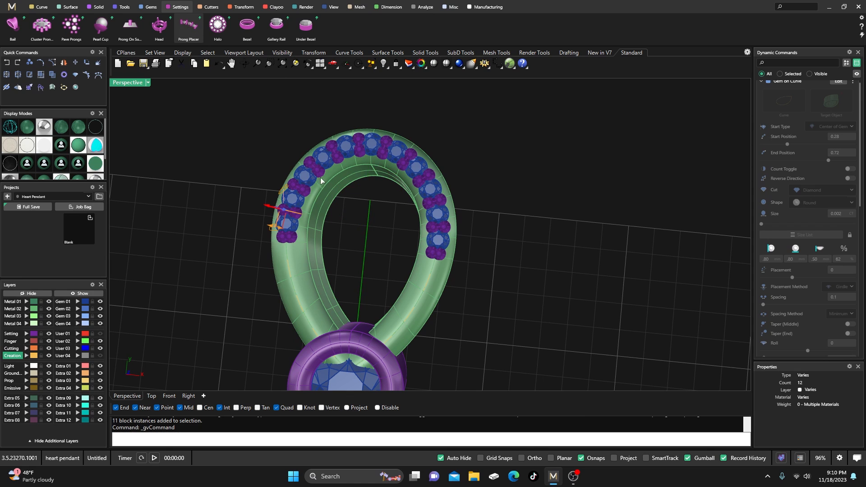
pyautogui.moveTo(366, 250); pyautogui.dragTo(357, 156, button='right')
pyautogui.scroll(4, 298, 277)
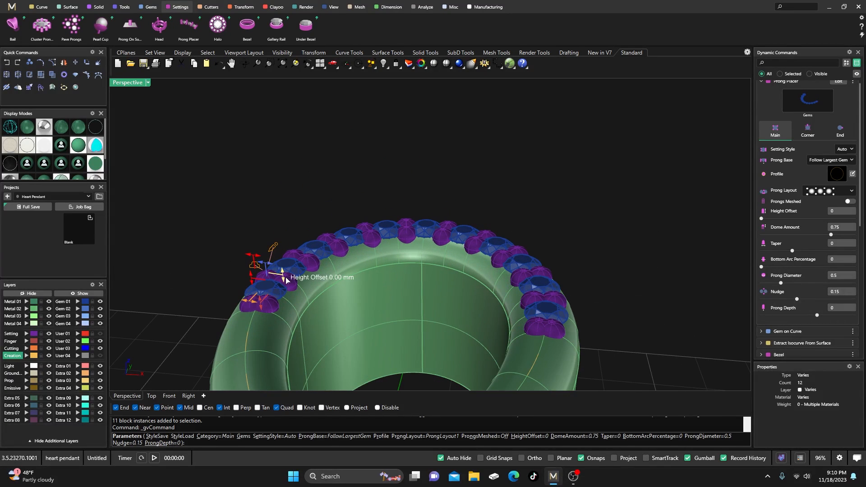
pyautogui.moveTo(283, 277); pyautogui.dragTo(284, 255)
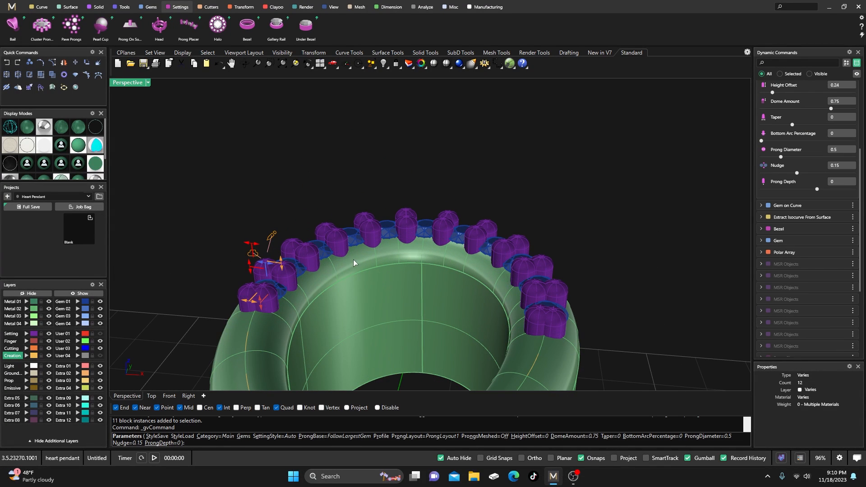
pyautogui.scroll(-3, 361, 270)
pyautogui.moveTo(361, 270); pyautogui.dragTo(300, 236, button='right')
pyautogui.scroll(6, 295, 235)
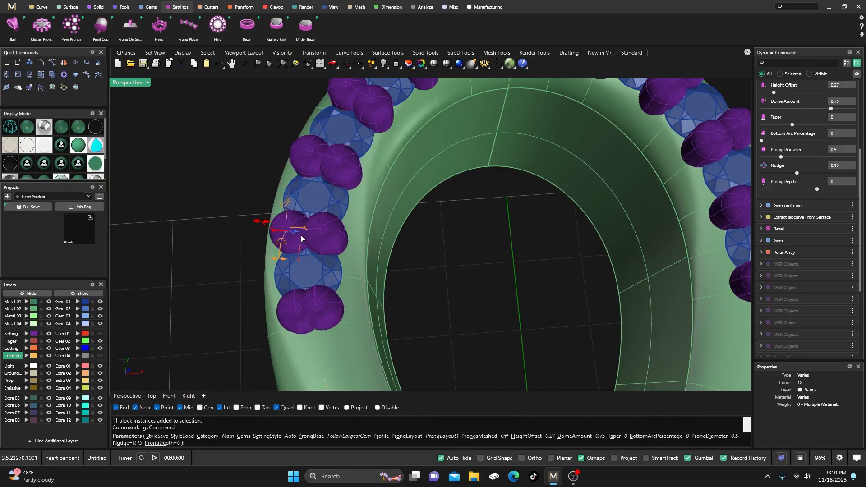
pyautogui.moveTo(291, 234); pyautogui.dragTo(281, 231)
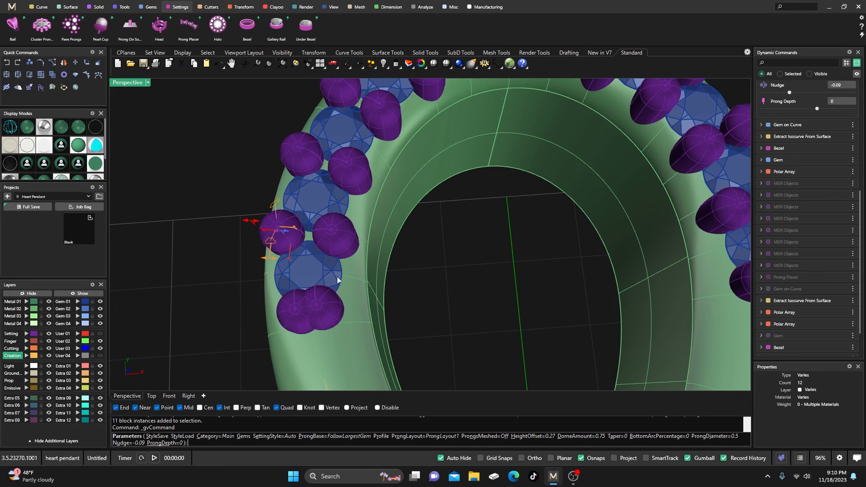
# Set the end prongs' nudge to -0.04 and accept the bail prongs
pyautogui.scroll(4, 824, 165)
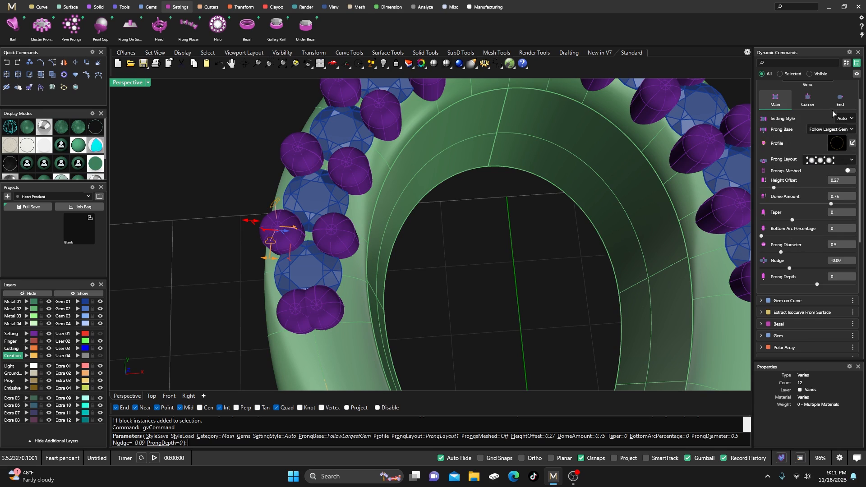
pyautogui.click(839, 100)
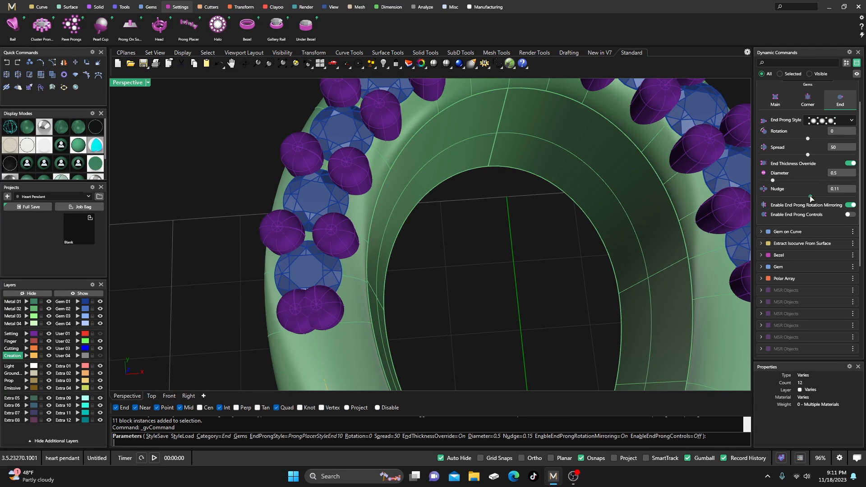
pyautogui.moveTo(811, 198); pyautogui.dragTo(806, 195)
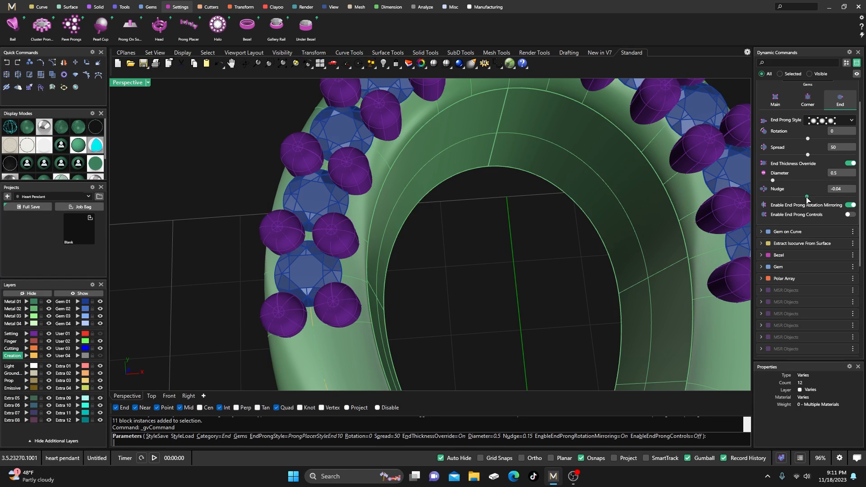
pyautogui.rightClick(502, 235)
# Examine the gem-set bail, its side walls and its fit with the bezel and pendant from several angles
pyautogui.scroll(-4, 502, 240)
pyautogui.moveTo(509, 259); pyautogui.dragTo(402, 188, button='right')
pyautogui.scroll(-4, 476, 238)
pyautogui.scroll(-5, 402, 187)
pyautogui.moveTo(420, 261); pyautogui.dragTo(373, 236, button='right')
pyautogui.scroll(3, 421, 280)
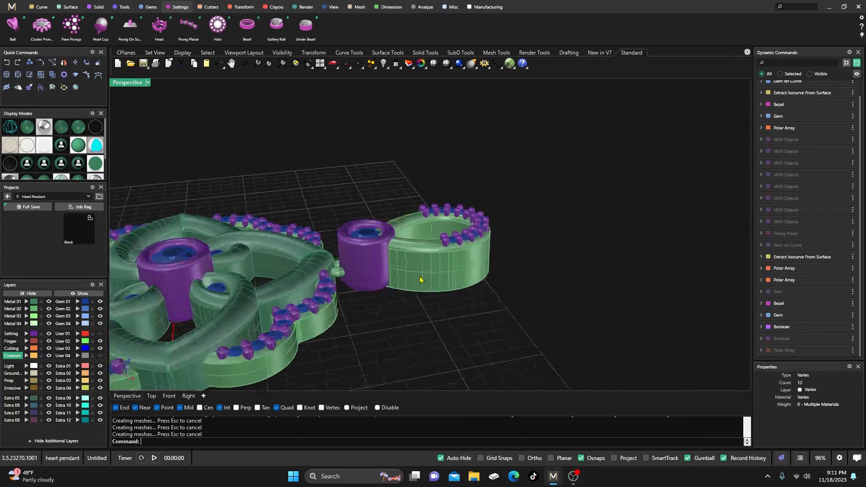
pyautogui.scroll(5, 420, 280)
pyautogui.scroll(-7, 421, 280)
pyautogui.moveTo(422, 280); pyautogui.dragTo(387, 274, button='right')
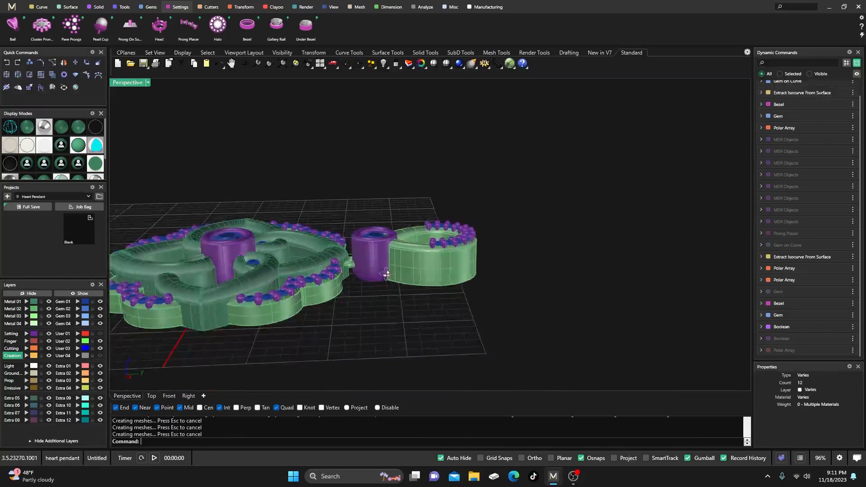
pyautogui.scroll(3, 412, 273)
# Draw a rectangle within the bail's side wall in the Right view, with object snaps disabled and the views in wireframe
pyautogui.doubleClick(122, 82)
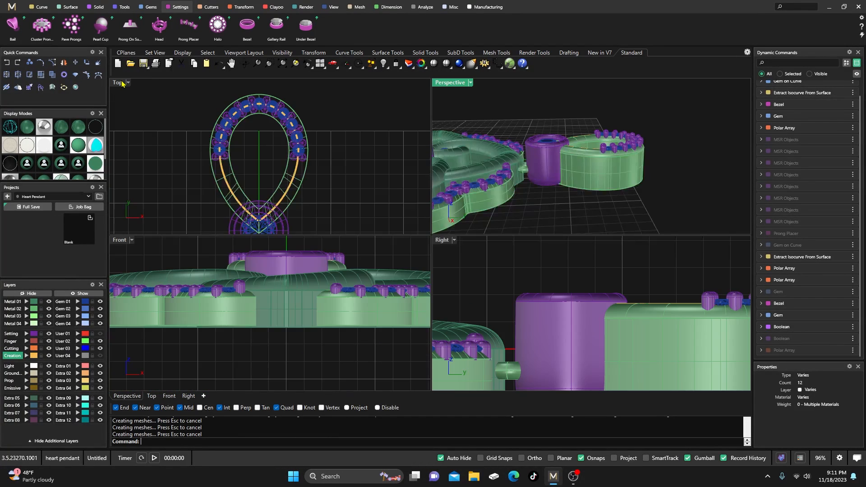
pyautogui.scroll(-6, 490, 276)
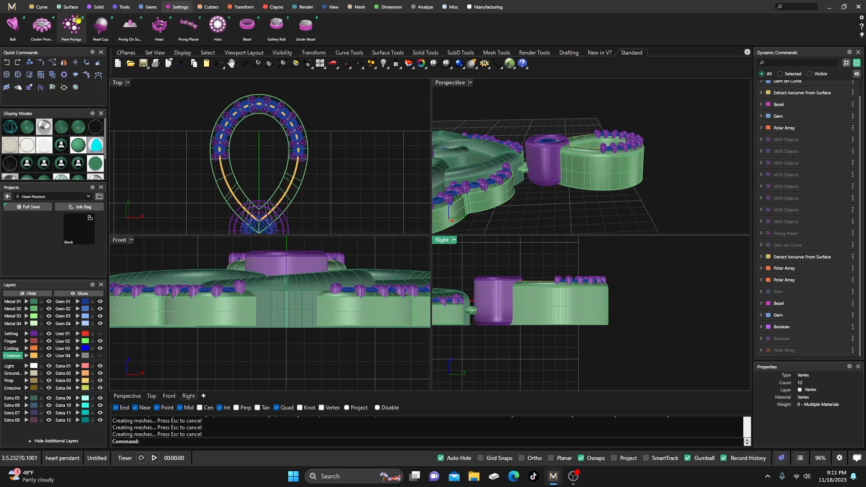
pyautogui.click(42, 7)
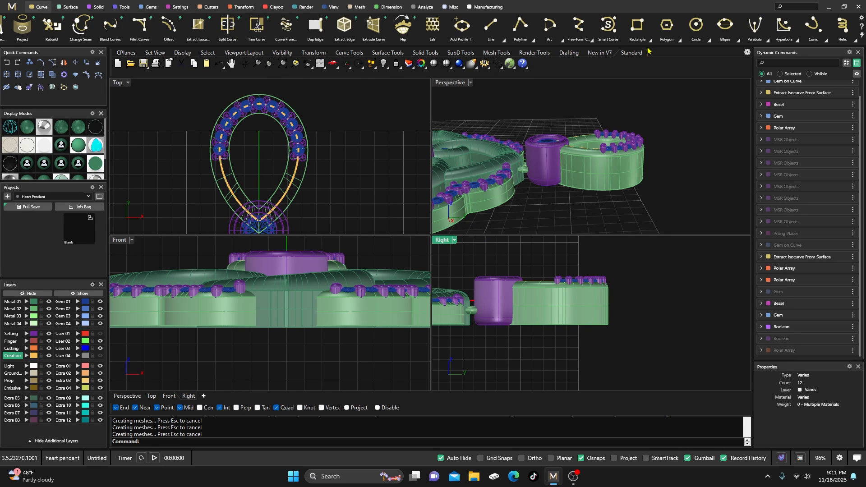
pyautogui.click(637, 25)
pyautogui.scroll(4, 582, 312)
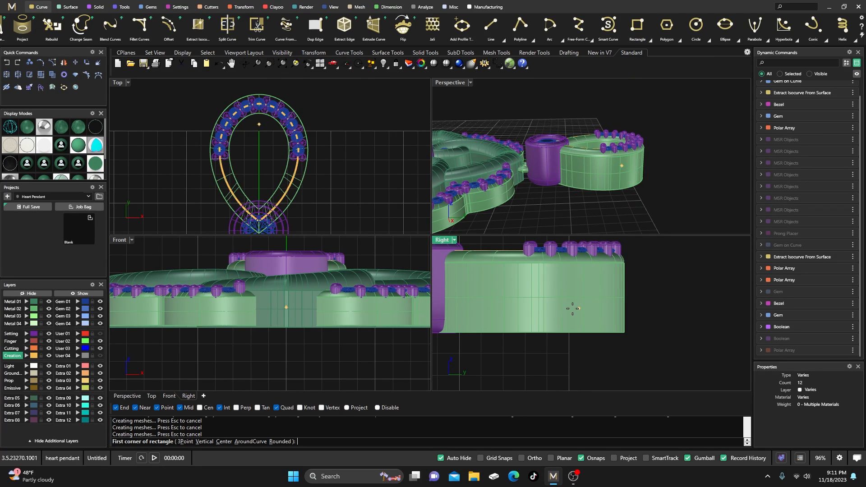
pyautogui.click(378, 409)
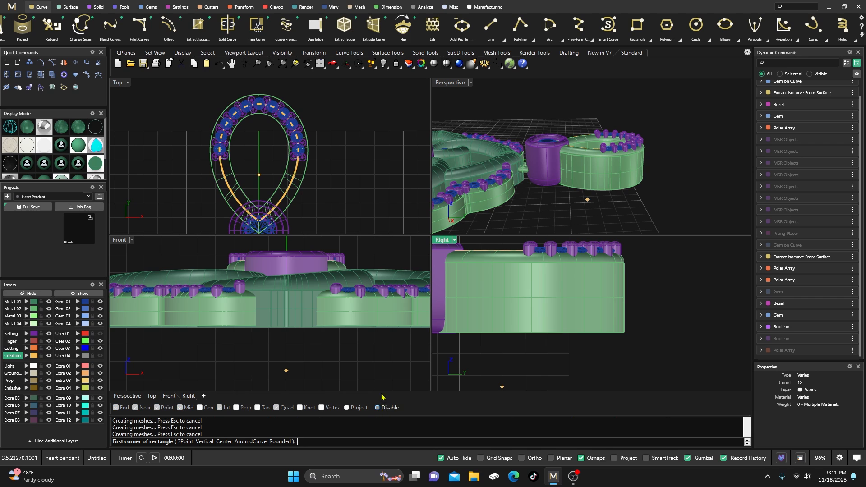
pyautogui.click(11, 127)
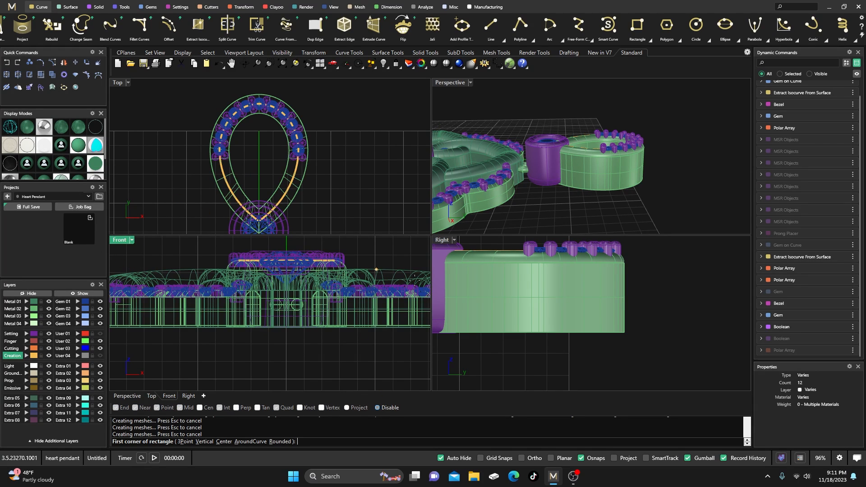
pyautogui.rightClick(5, 131)
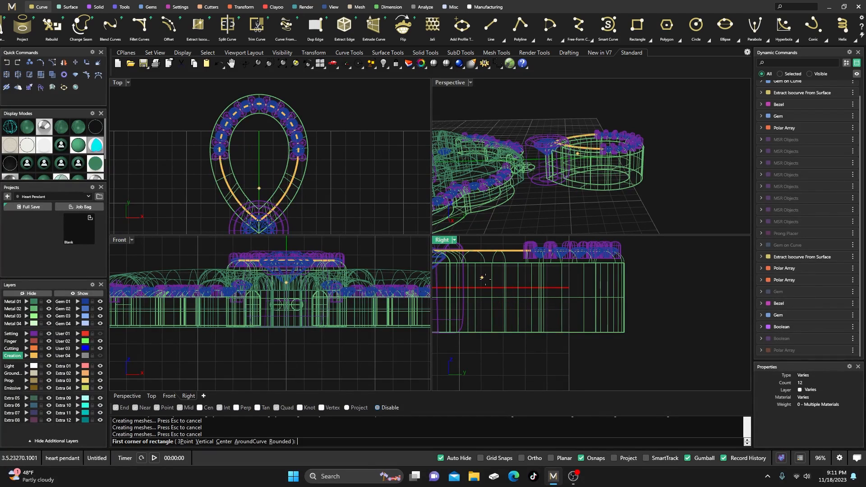
pyautogui.moveTo(483, 277); pyautogui.dragTo(583, 283, button='right')
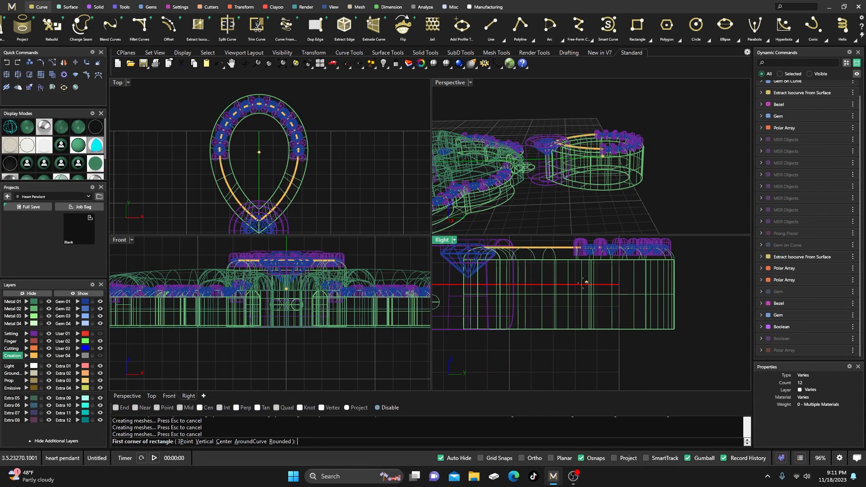
pyautogui.click(545, 270)
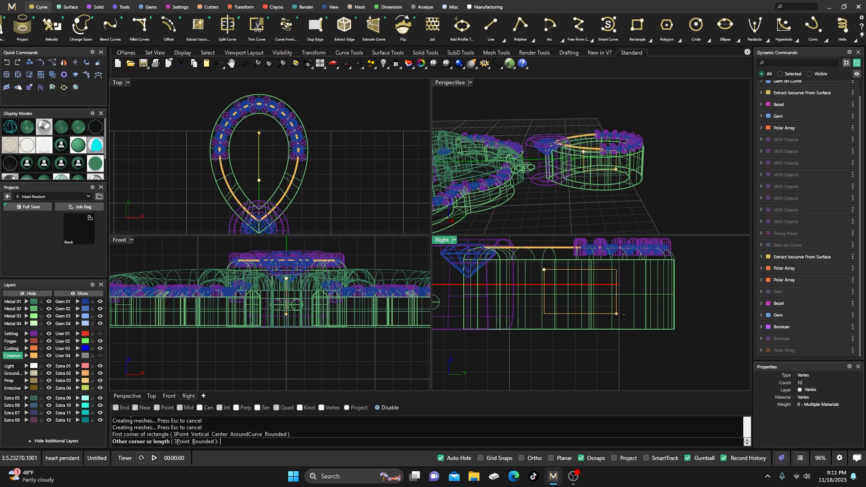
pyautogui.click(643, 318)
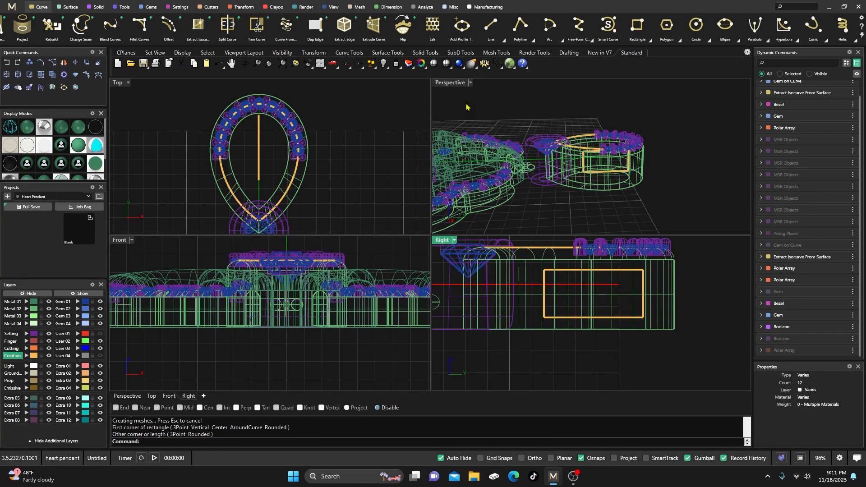
# Shift the side-wall rectangle slightly toward the bezel in the Top view and extrude it sideways through one wall of the bail
pyautogui.doubleClick(451, 83)
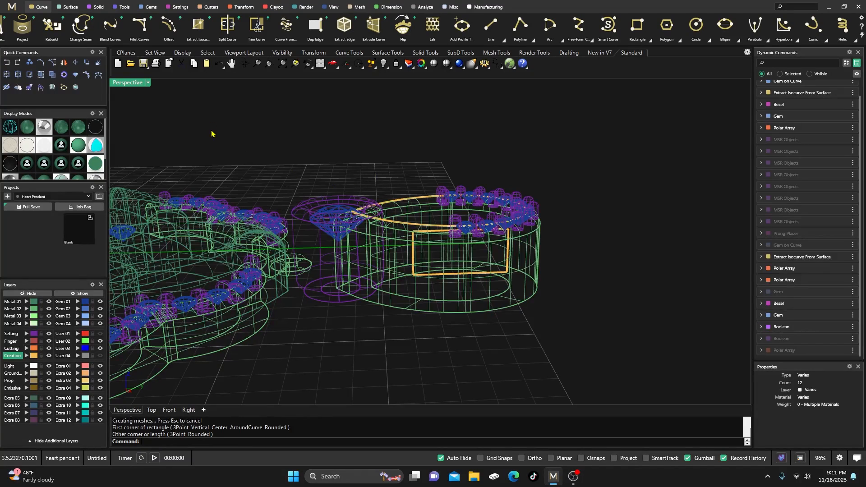
pyautogui.doubleClick(131, 83)
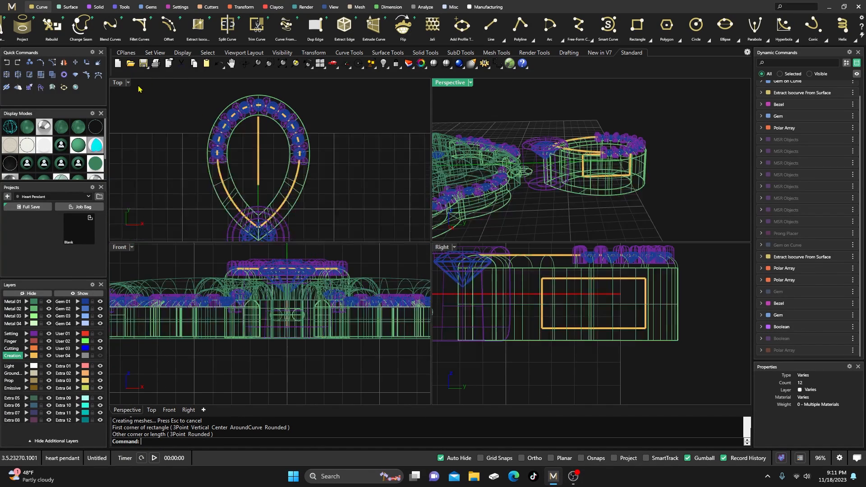
pyautogui.keyDown('shift'); pyautogui.click(258, 147); pyautogui.keyUp('shift')
pyautogui.moveTo(259, 117)
pyautogui.mouseDown()
pyautogui.moveTo(273, 130)
pyautogui.moveTo(284, 121)
pyautogui.mouseUp()
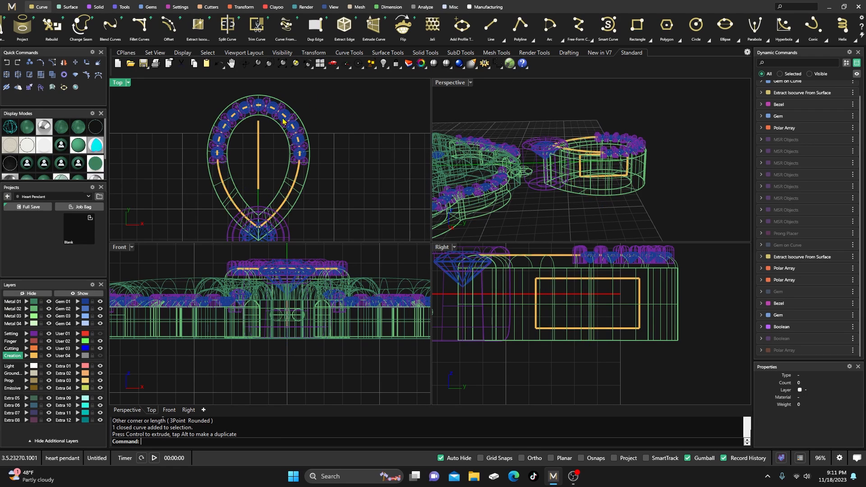
pyautogui.click(258, 145)
pyautogui.moveTo(291, 155); pyautogui.dragTo(418, 161)
pyautogui.click(353, 96)
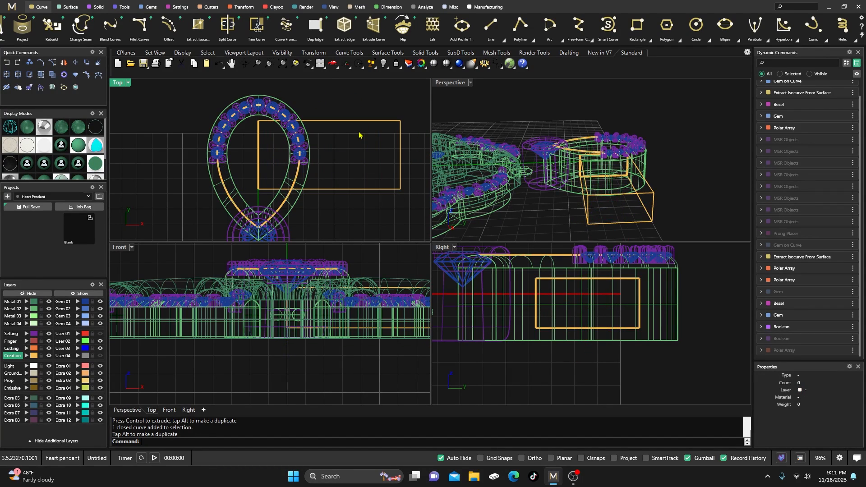
# Centre the extruded rectangle across both bail walls, accepting the broken history, and cap its open ends into a closed solid
pyautogui.click(358, 122)
pyautogui.moveTo(367, 154); pyautogui.dragTo(294, 158)
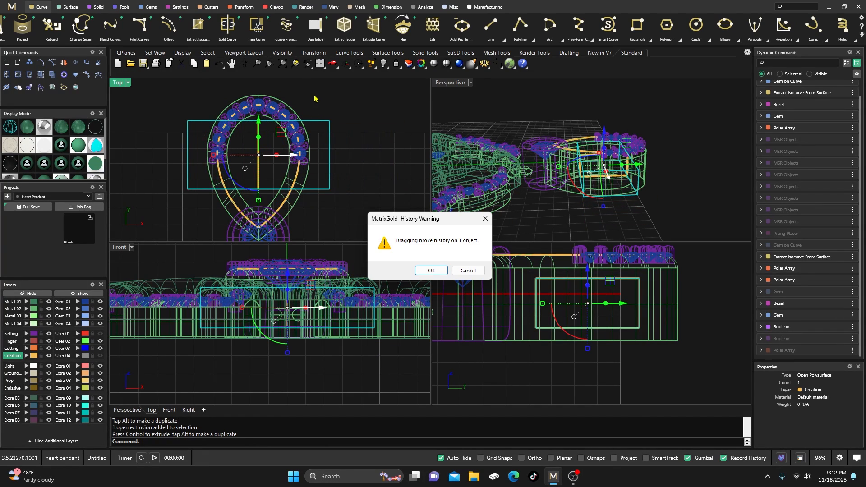
pyautogui.click(431, 270)
pyautogui.click(365, 122)
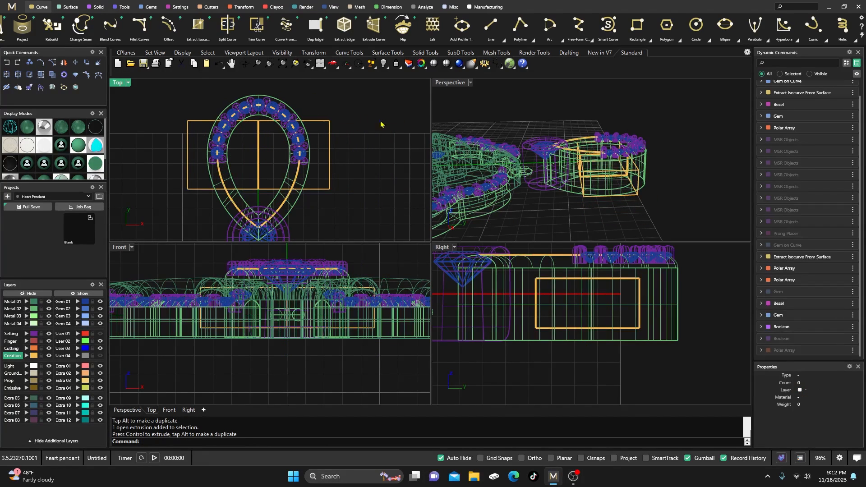
pyautogui.click(331, 154)
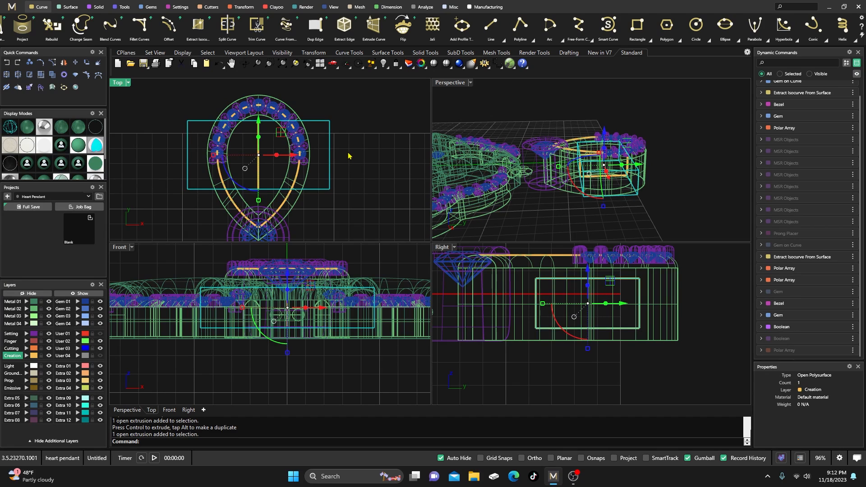
pyautogui.write('Cap')
pyautogui.press('Return')
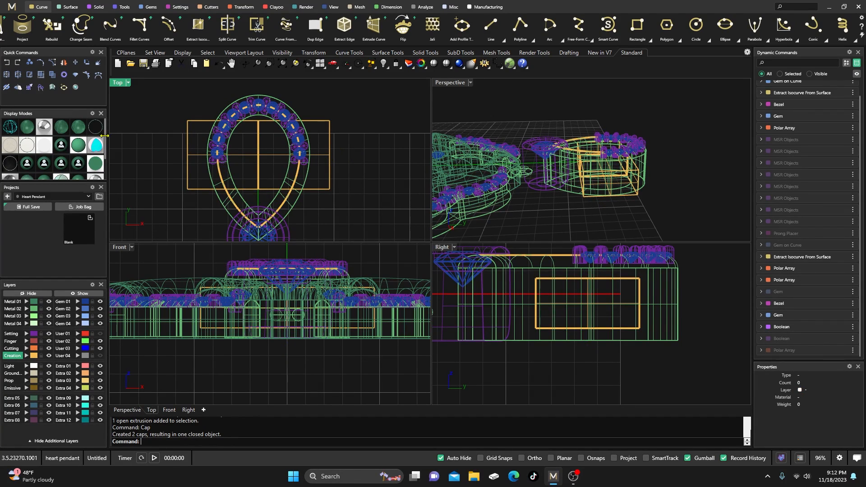
# With the views shaded, bend the box symmetrically from its centre in the Top view so both ends curve down toward the bezel
pyautogui.click(28, 127)
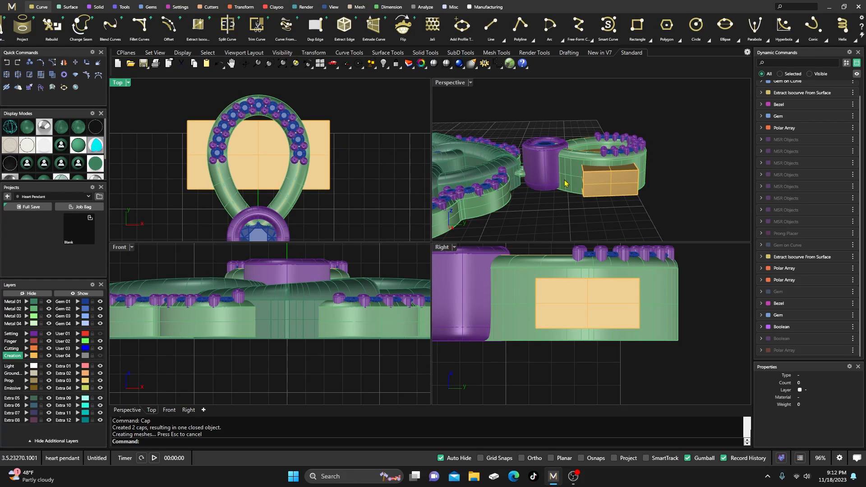
pyautogui.moveTo(600, 233)
pyautogui.mouseDown(button='right')
pyautogui.moveTo(593, 168)
pyautogui.moveTo(608, 193)
pyautogui.moveTo(596, 204)
pyautogui.moveTo(609, 220)
pyautogui.mouseUp(button='right')
pyautogui.scroll(6, 599, 155)
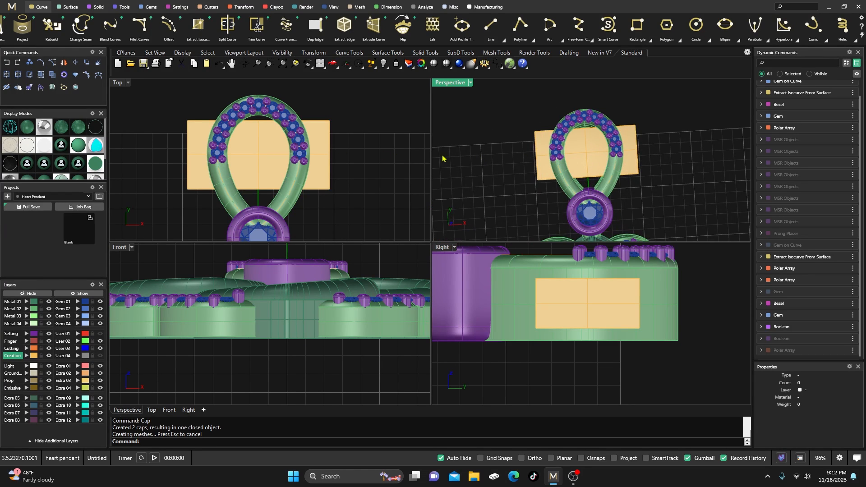
pyautogui.click(265, 149)
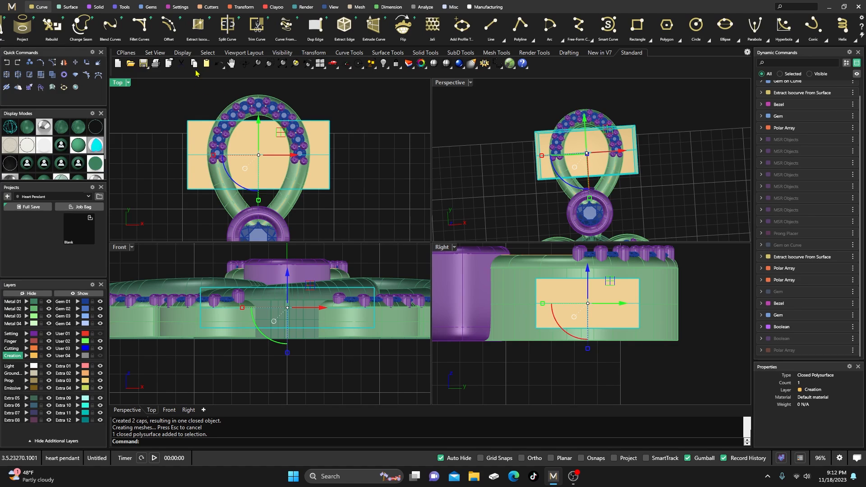
pyautogui.click(243, 8)
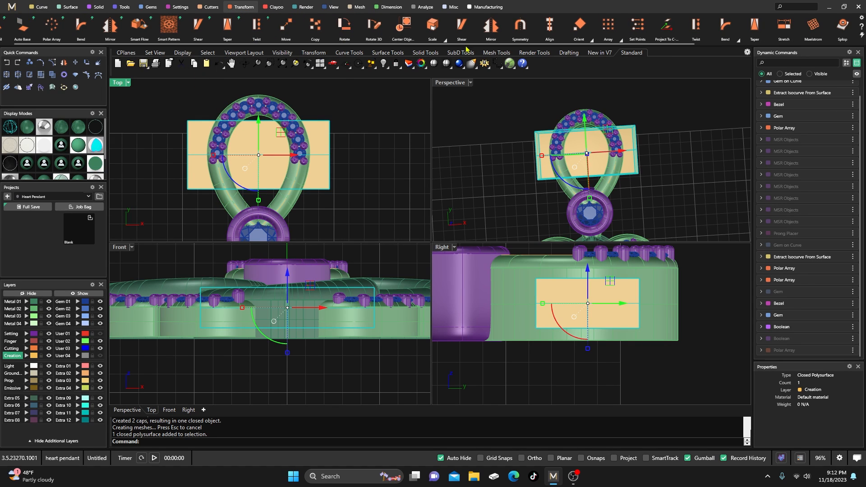
pyautogui.click(726, 25)
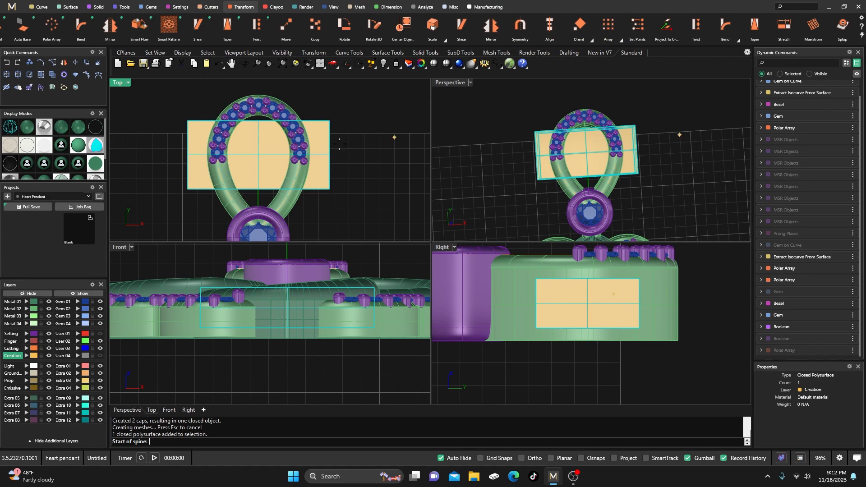
pyautogui.click(258, 154)
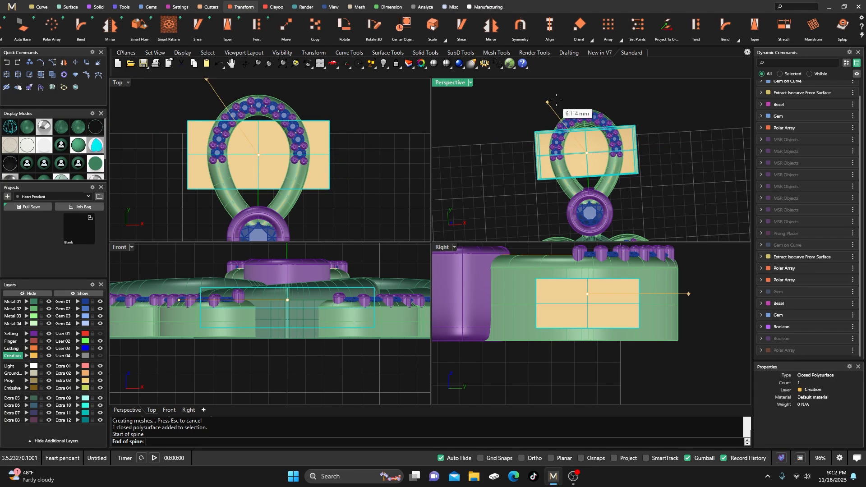
pyautogui.click(344, 155)
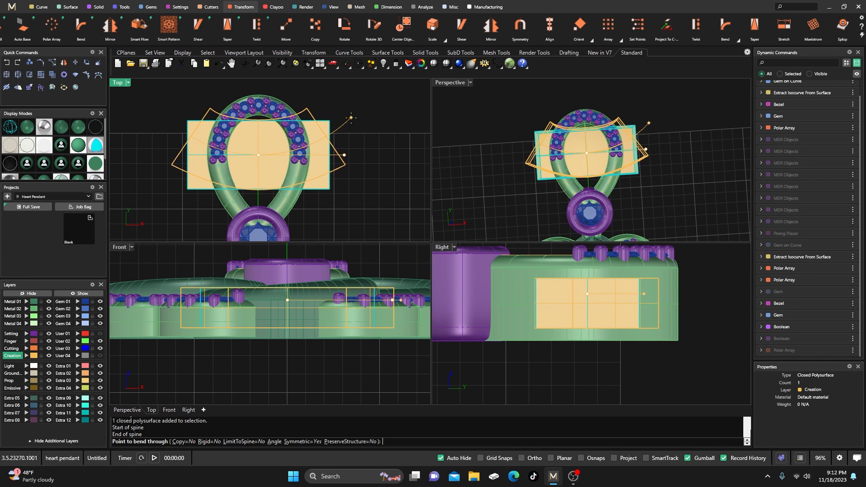
pyautogui.click(350, 123)
pyautogui.click(368, 114)
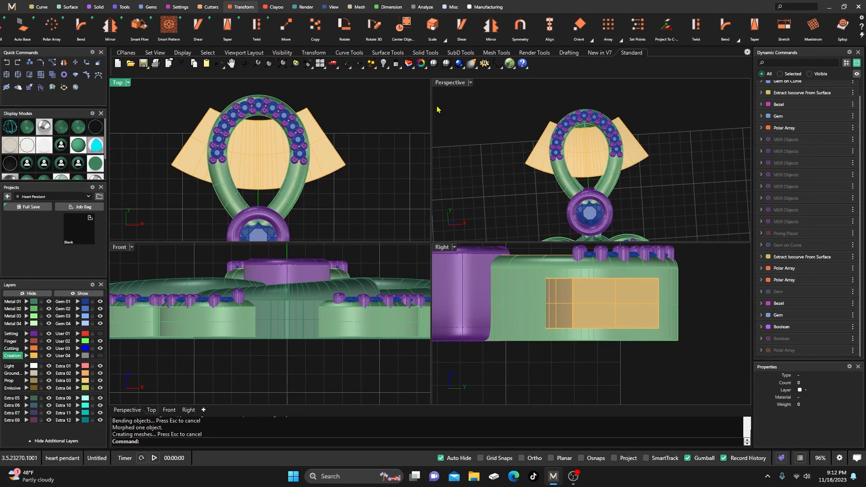
# Subtract the bent box from the bail with Boolean Difference to open both side walls, and delete the leftover cutter
pyautogui.click(95, 7)
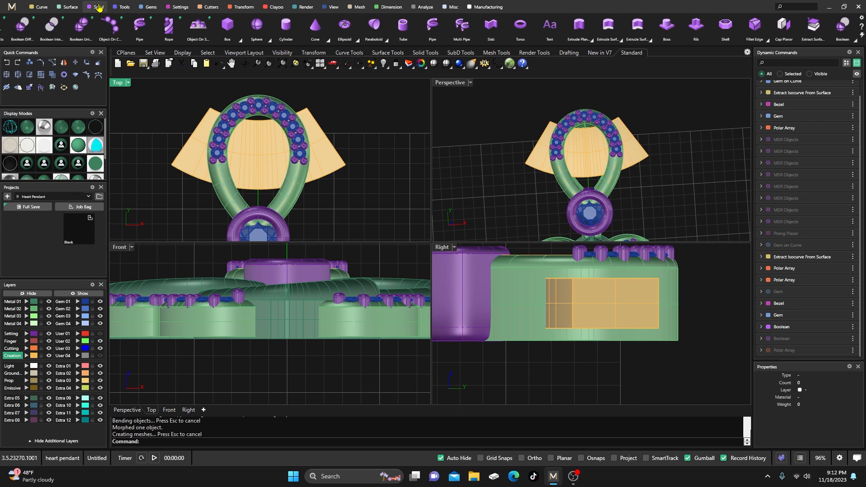
pyautogui.click(22, 25)
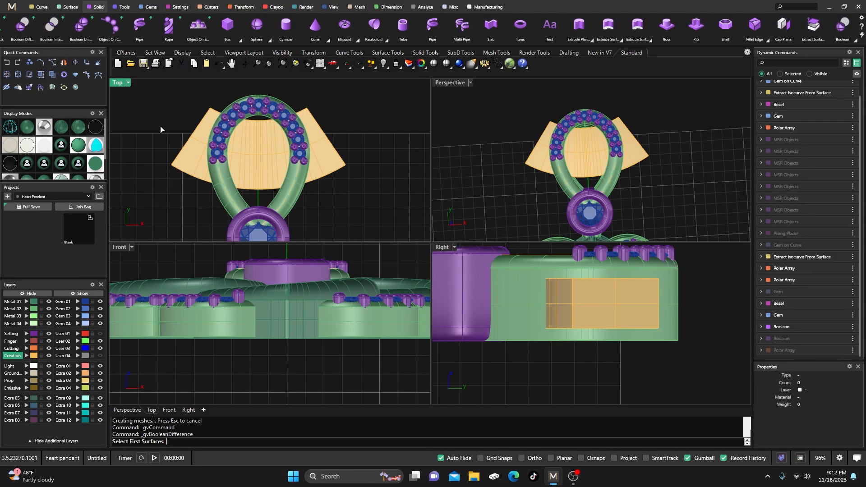
pyautogui.click(224, 191)
pyautogui.press('Return')
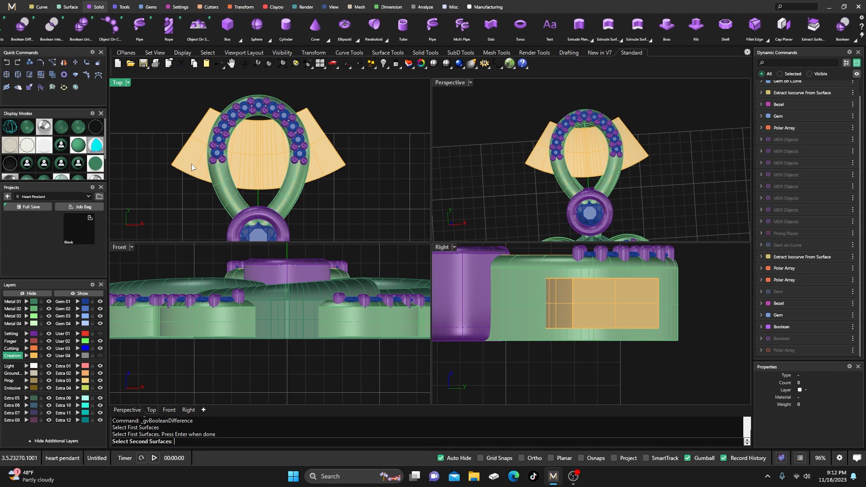
pyautogui.click(192, 168)
pyautogui.press('Return')
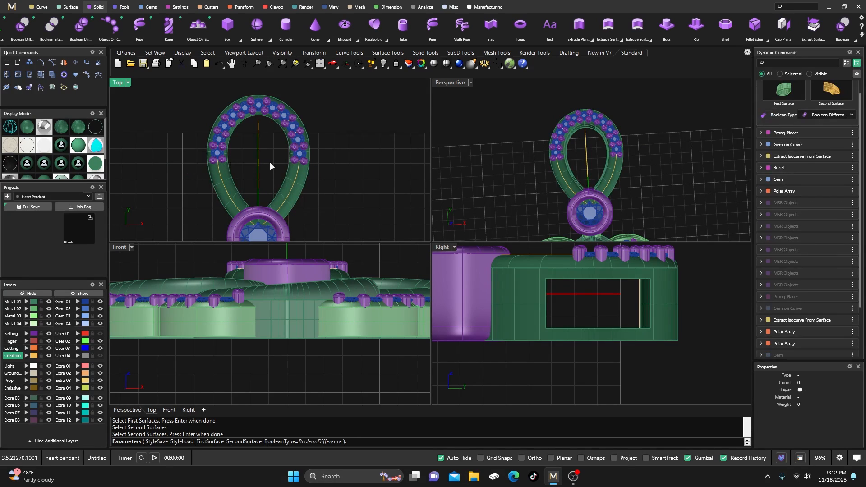
pyautogui.press('Return')
pyautogui.click(340, 168)
pyautogui.press('Delete')
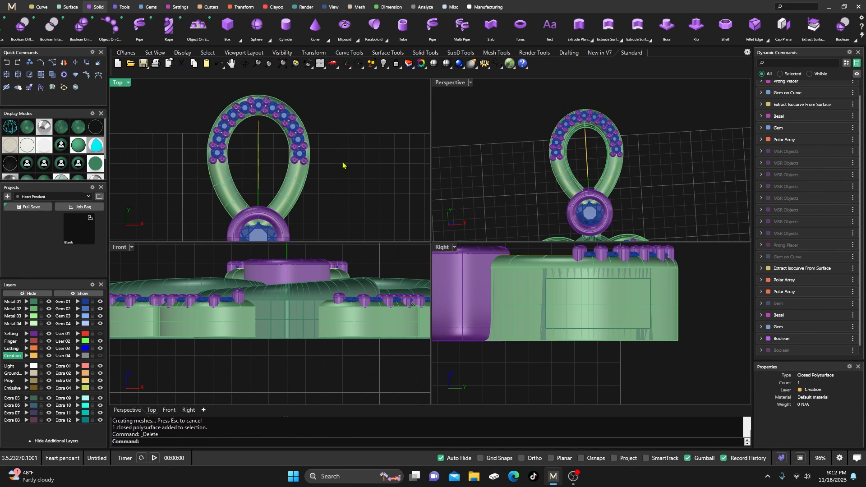
# Delete the leftover uncut bail solid and the rectangle curve in the Perspective view, keeping the bail with side openings
pyautogui.click(558, 180)
pyautogui.press('Escape')
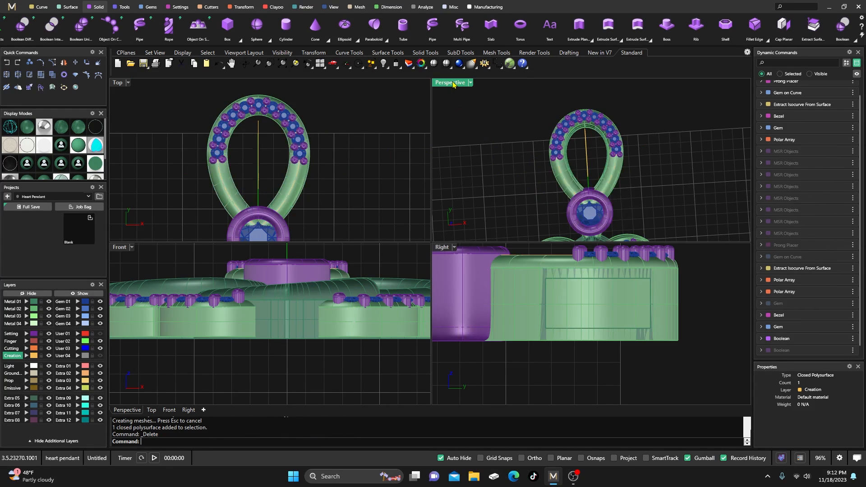
pyautogui.doubleClick(454, 85)
pyautogui.moveTo(440, 235); pyautogui.dragTo(352, 134, button='right')
pyautogui.click(461, 283)
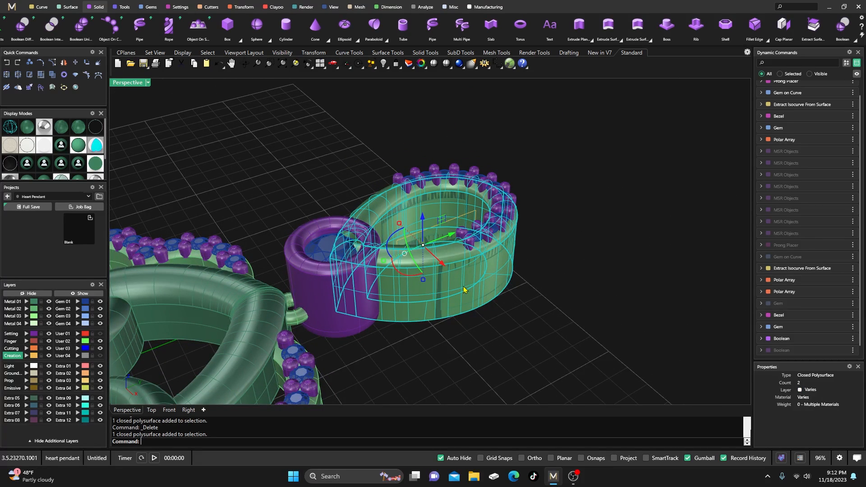
pyautogui.press('Delete')
pyautogui.moveTo(465, 291); pyautogui.dragTo(383, 254, button='right')
pyautogui.click(428, 229)
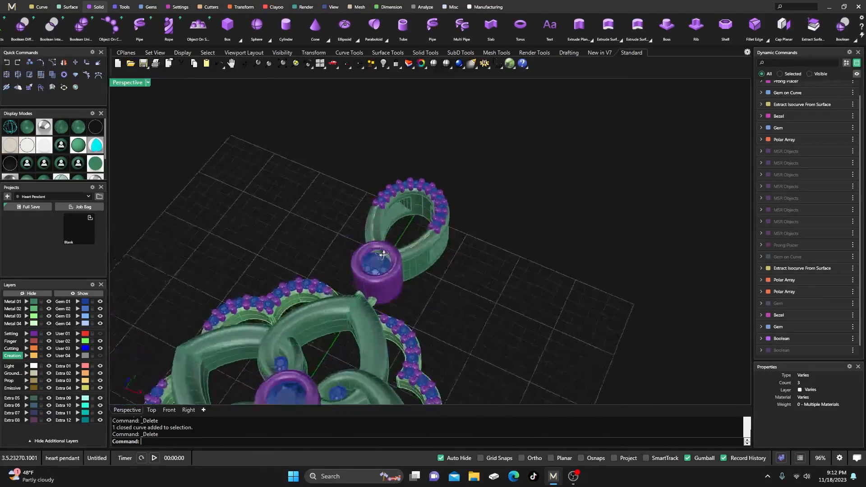
# Copy the cut bail in place and assign the selected bail to the Extra 04 layer as a backup
pyautogui.scroll(6, 383, 254)
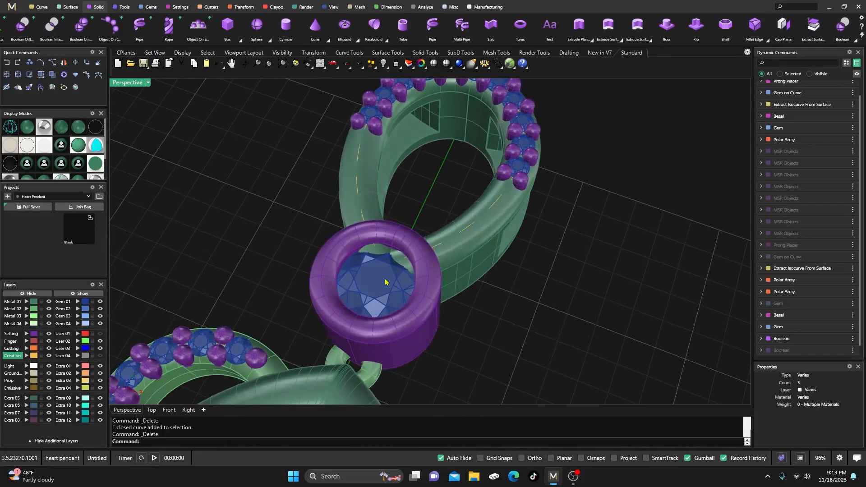
pyautogui.scroll(6, 375, 268)
pyautogui.moveTo(383, 285); pyautogui.dragTo(344, 217, button='right')
pyautogui.scroll(-5, 354, 262)
pyautogui.moveTo(367, 177); pyautogui.dragTo(345, 220, button='right')
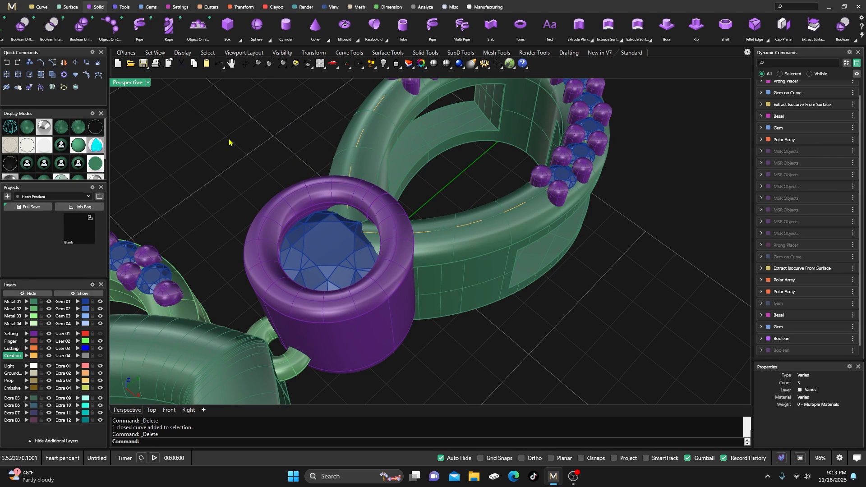
pyautogui.keyDown('shift'); pyautogui.click(353, 141); pyautogui.keyUp('shift')
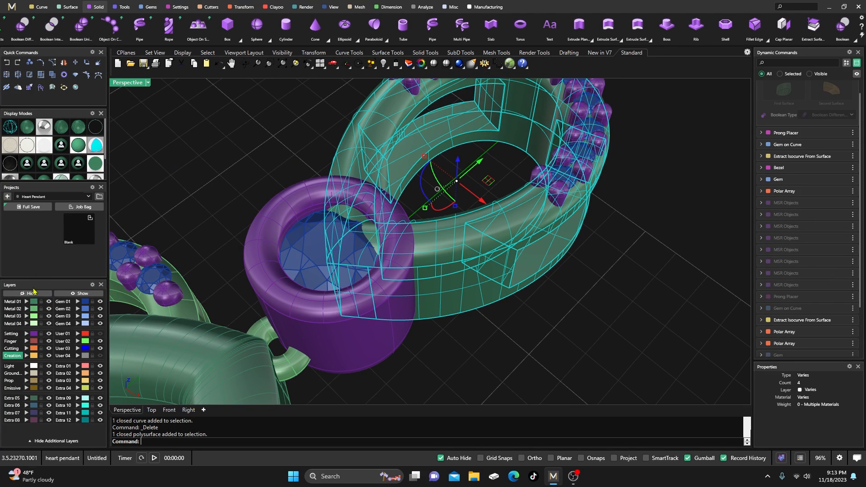
pyautogui.click(29, 63)
pyautogui.click(203, 442)
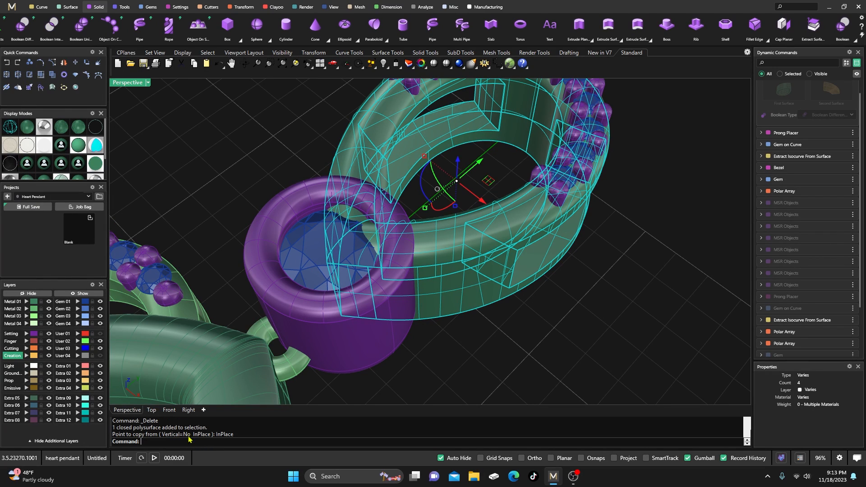
pyautogui.click(78, 387)
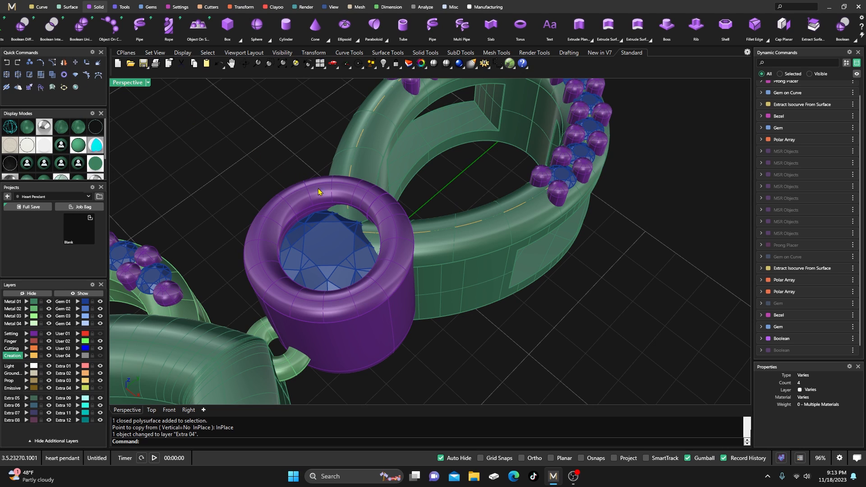
pyautogui.click(23, 25)
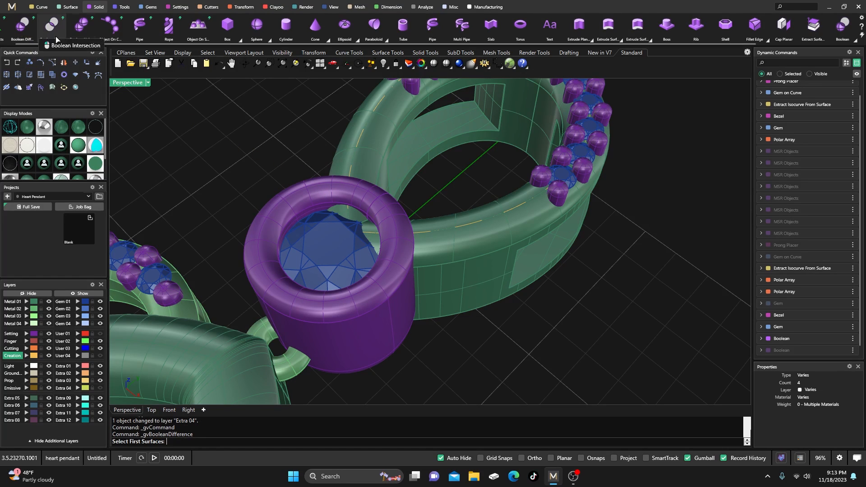
pyautogui.click(332, 191)
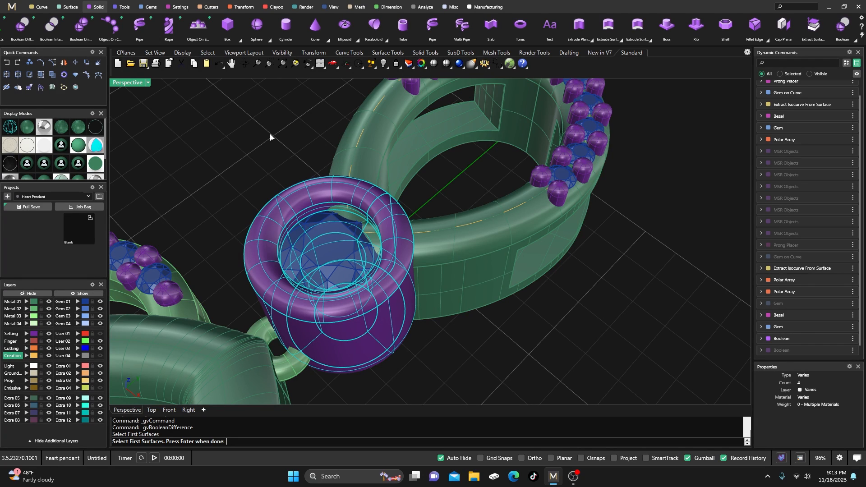
pyautogui.press('Return')
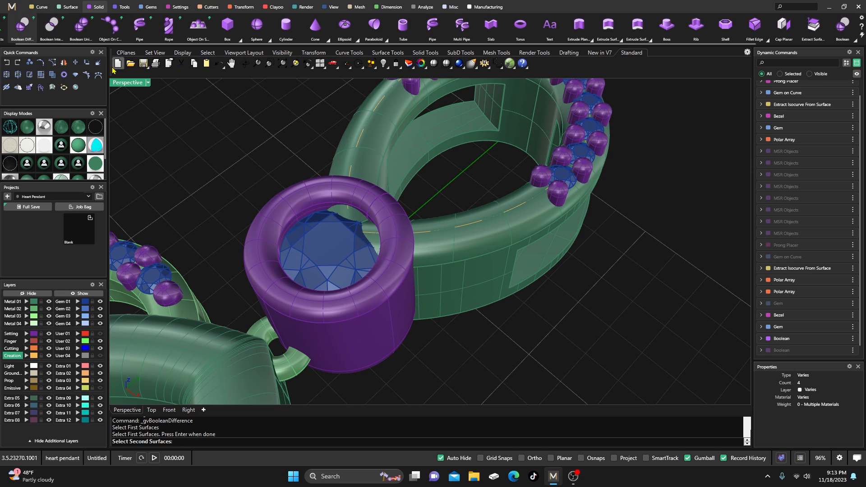
pyautogui.hotkey('ctrl', 'z')
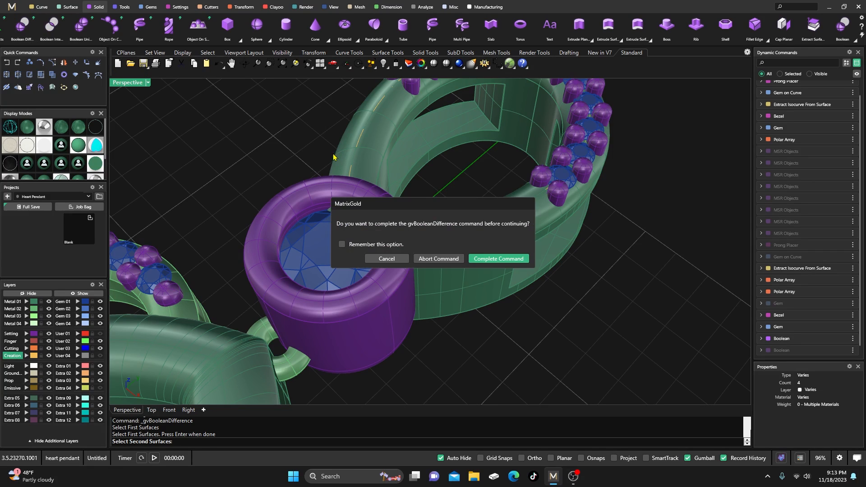
pyautogui.click(433, 258)
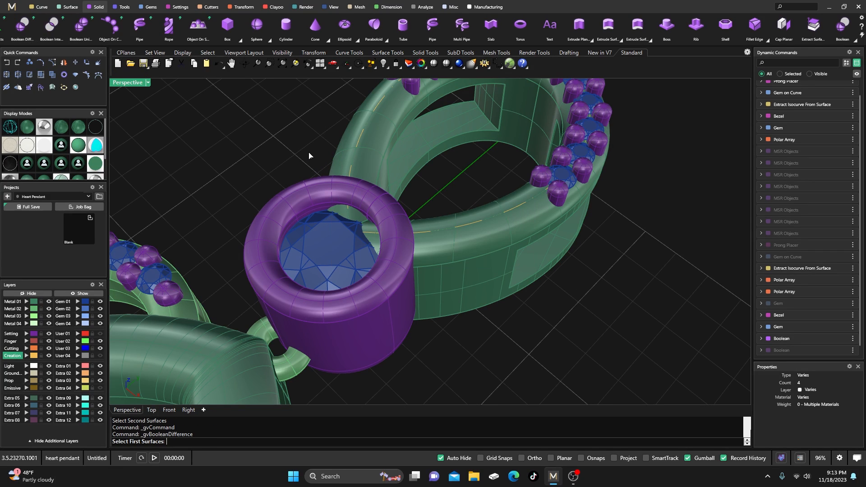
# Subtract the upper bezel from the bail with Boolean Difference
pyautogui.click(347, 150)
pyautogui.press('Return')
pyautogui.click(319, 186)
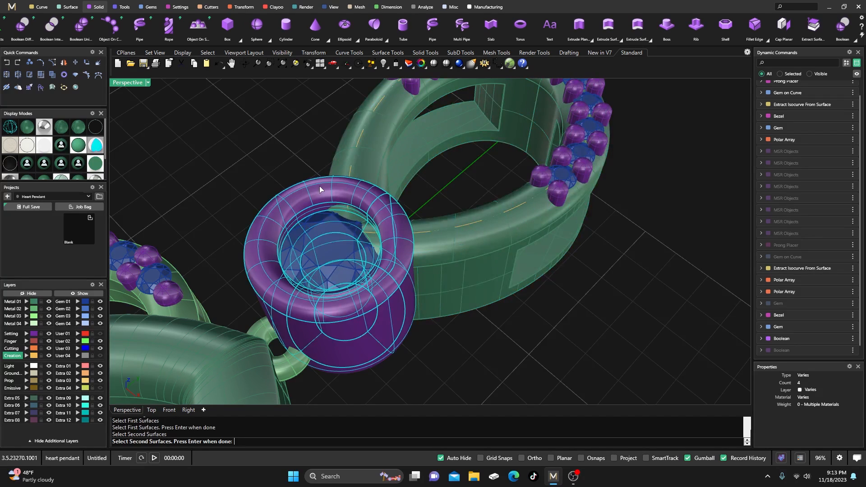
pyautogui.press('Return')
pyautogui.press('Return')
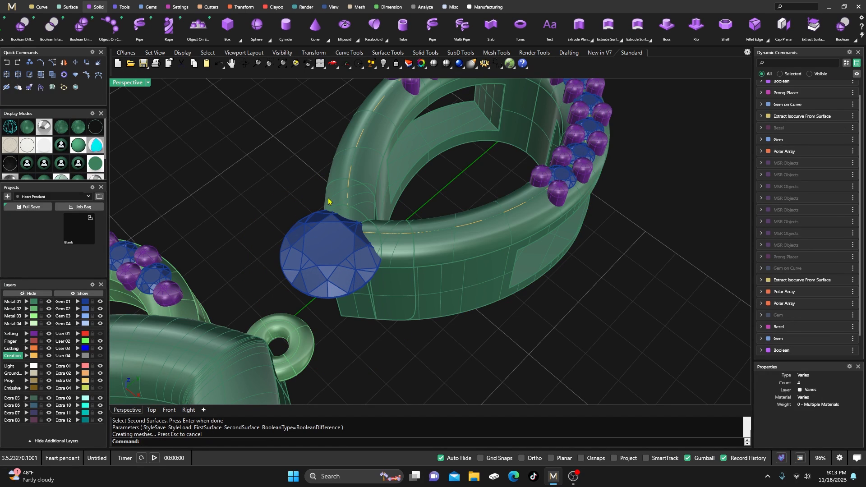
# Delete the leftover uncut bail solid and the trimmed-off bail piece beneath the upper gem
pyautogui.click(445, 274)
pyautogui.click(445, 274)
pyautogui.press('Delete')
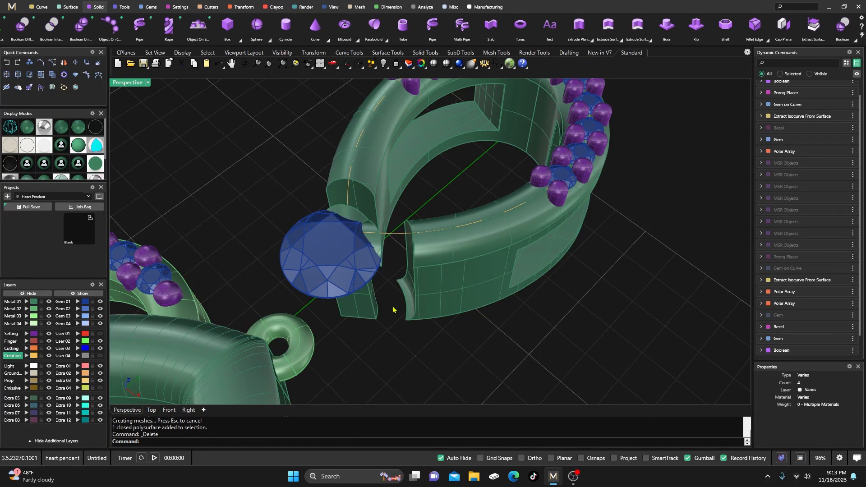
pyautogui.moveTo(383, 317); pyautogui.dragTo(366, 290)
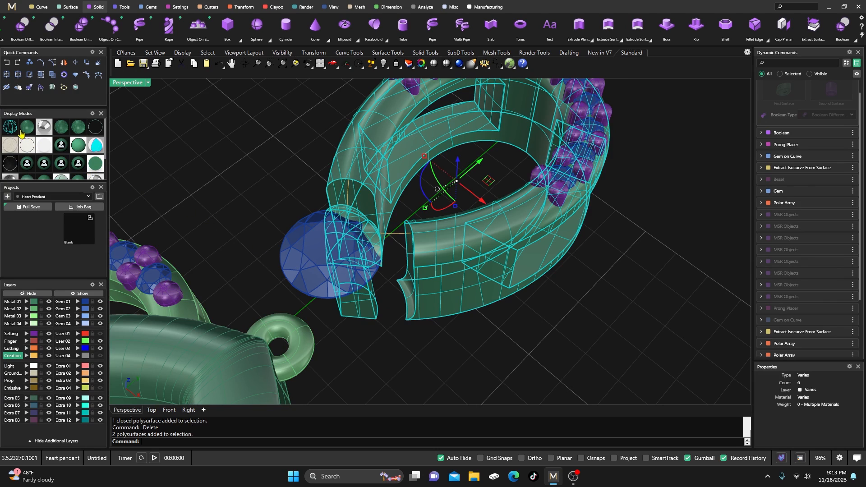
pyautogui.press('Escape')
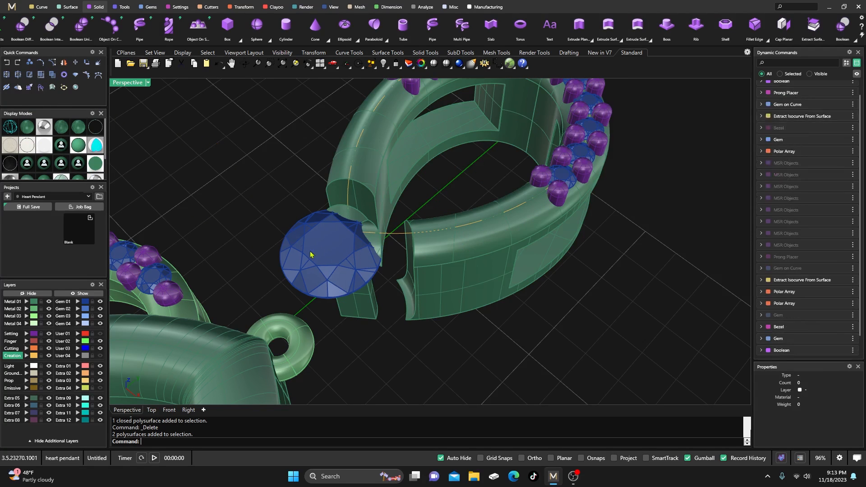
pyautogui.click(368, 321)
pyautogui.press('Delete')
pyautogui.moveTo(364, 315); pyautogui.dragTo(370, 324, button='right')
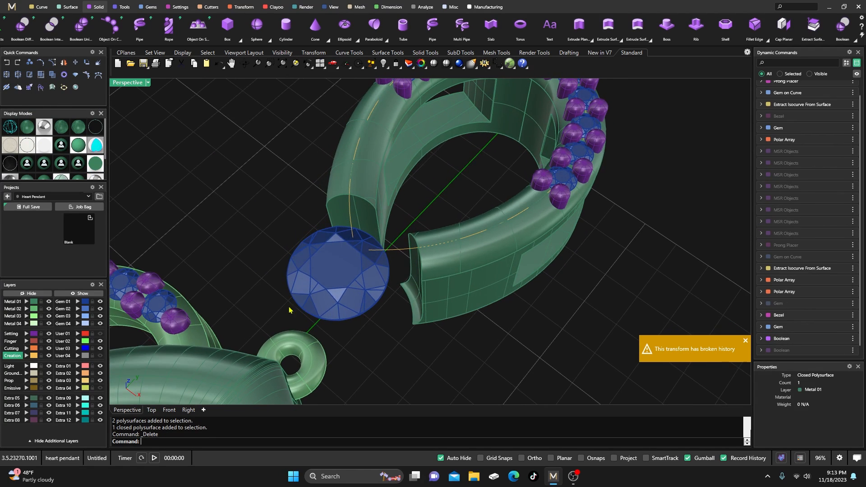
# Show the hidden upper bezel around its gem again
pyautogui.moveTo(788, 119)
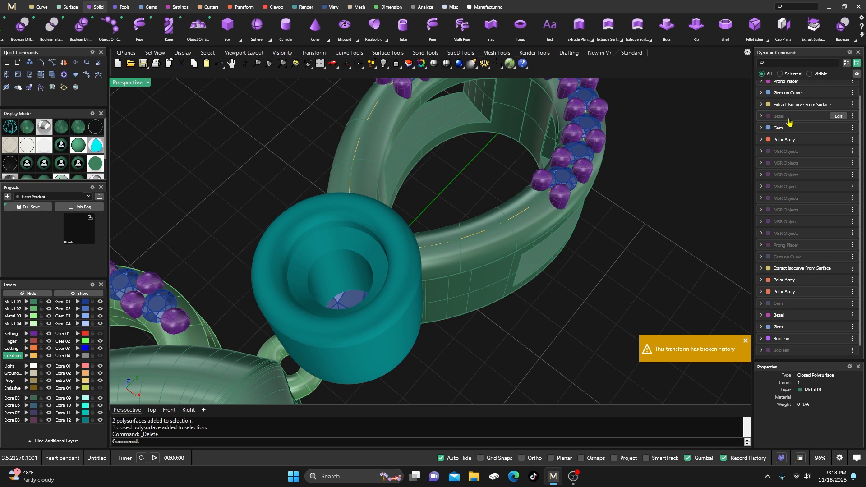
pyautogui.click(853, 116)
pyautogui.click(838, 157)
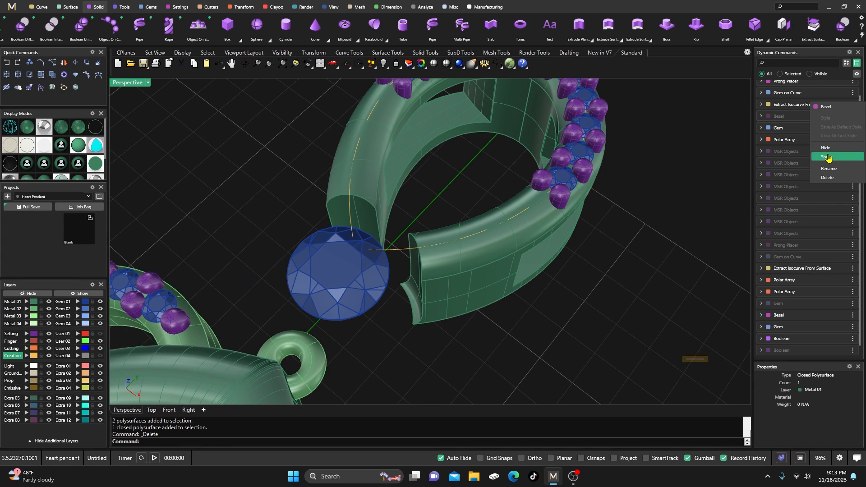
pyautogui.scroll(-5, 287, 173)
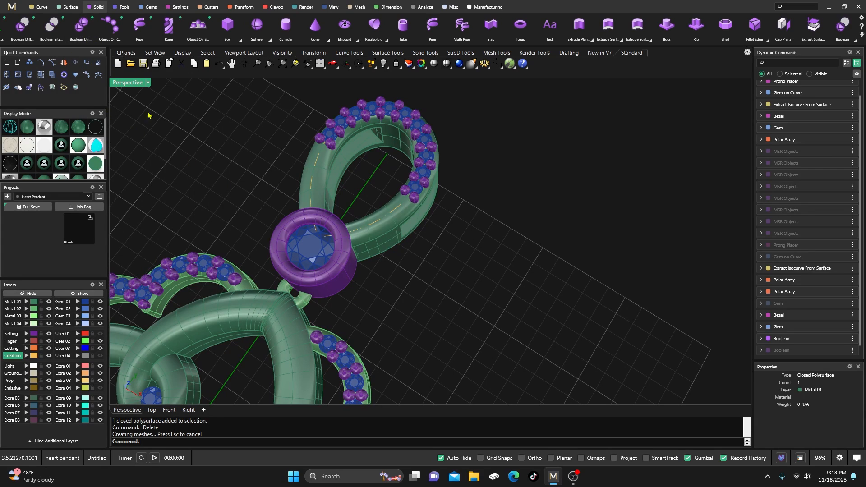
# Join the upper bezel and the trimmed bail into one solid with Boolean Union
pyautogui.click(82, 25)
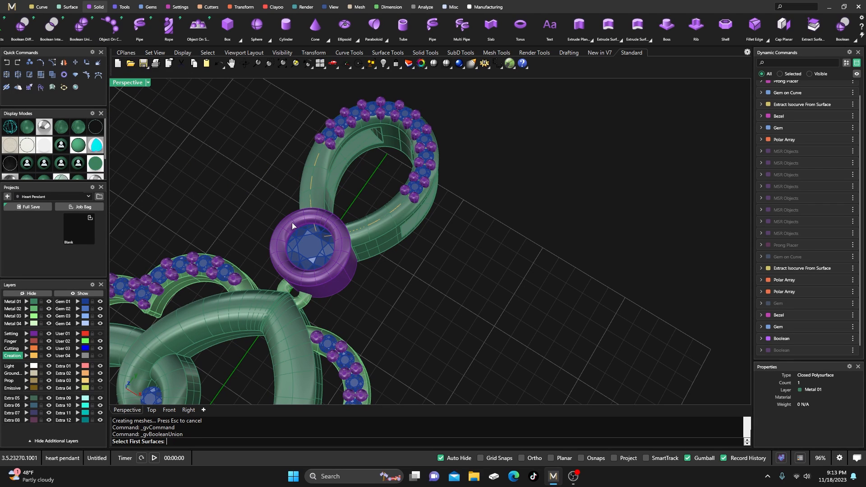
pyautogui.click(291, 223)
pyautogui.press('Return')
pyautogui.click(301, 194)
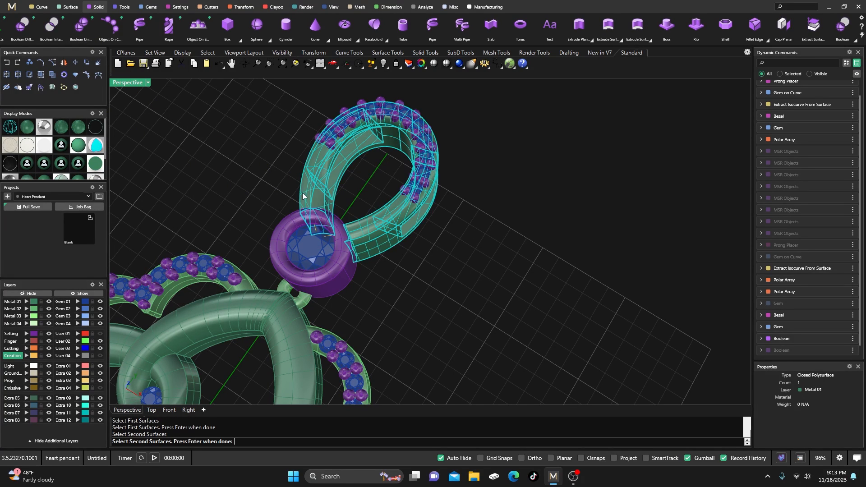
pyautogui.press('Return')
pyautogui.press('Return')
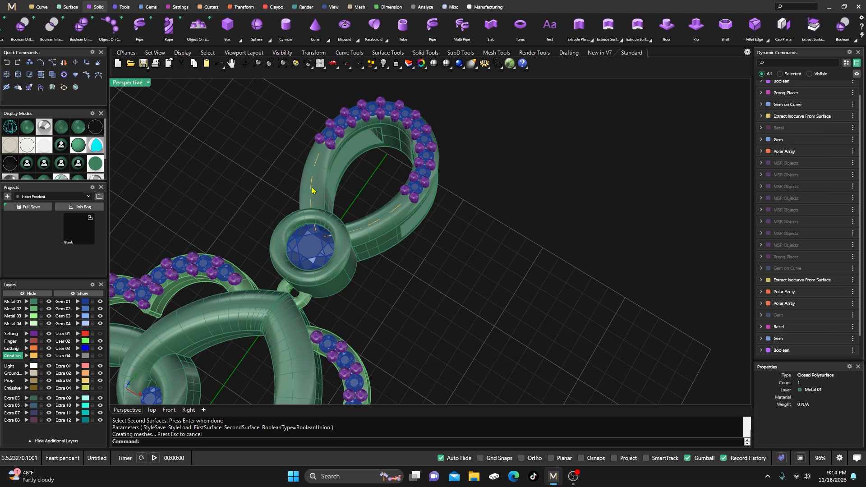
pyautogui.click(293, 222)
pyautogui.click(275, 182)
# Examine the whole pendant from several angles in rendered and glossy display modes
pyautogui.moveTo(459, 313); pyautogui.dragTo(473, 276, button='right')
pyautogui.scroll(-8, 464, 278)
pyautogui.scroll(-9, 418, 239)
pyautogui.moveTo(418, 240); pyautogui.dragTo(427, 271, button='right')
pyautogui.scroll(6, 434, 273)
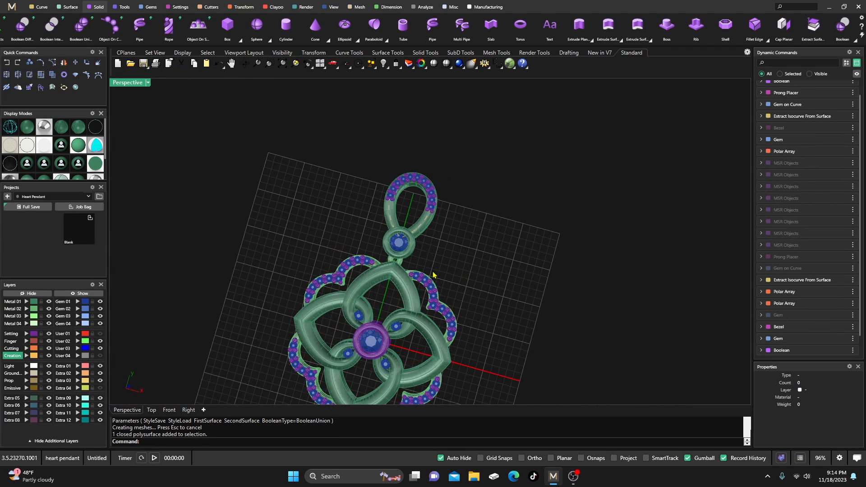
pyautogui.scroll(-2, 432, 247)
pyautogui.scroll(-2, 432, 249)
pyautogui.click(39, 131)
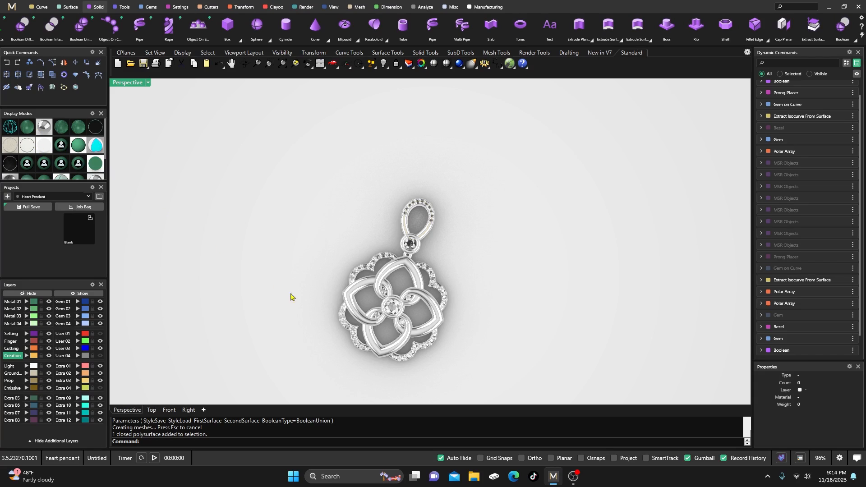
pyautogui.moveTo(290, 296)
pyautogui.mouseDown(button='right')
pyautogui.moveTo(321, 287)
pyautogui.moveTo(335, 311)
pyautogui.moveTo(328, 321)
pyautogui.mouseUp(button='right')
pyautogui.scroll(3, 356, 309)
pyautogui.click(44, 179)
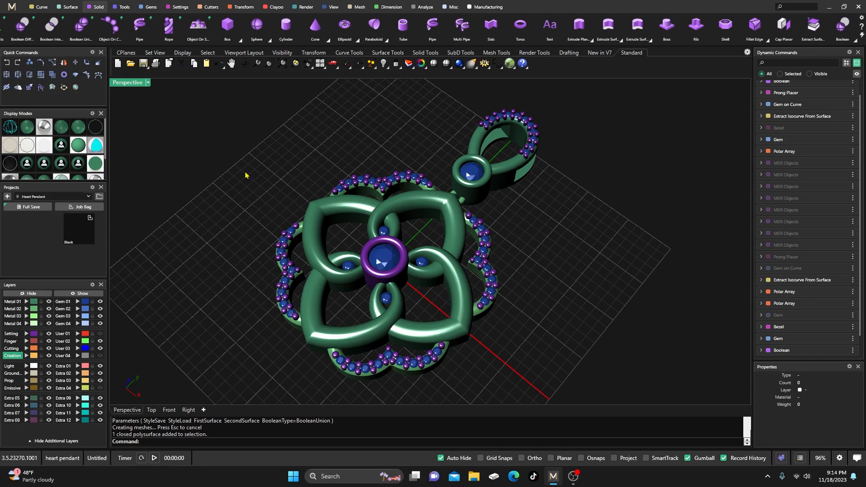
pyautogui.moveTo(246, 175); pyautogui.dragTo(336, 208, button='right')
pyautogui.scroll(-5, 320, 201)
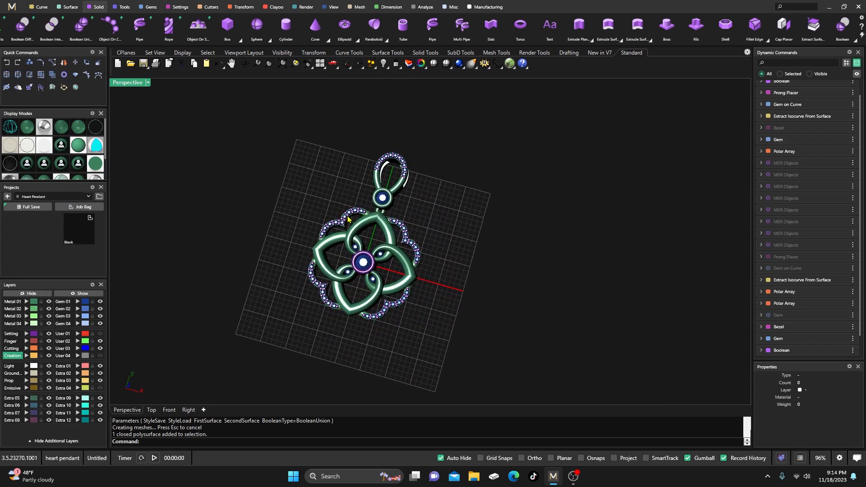
pyautogui.scroll(3, 297, 212)
# Draw a wide U-shaped interpolated curve in the Top view, passing through the bail opening as the chain path
pyautogui.doubleClick(129, 85)
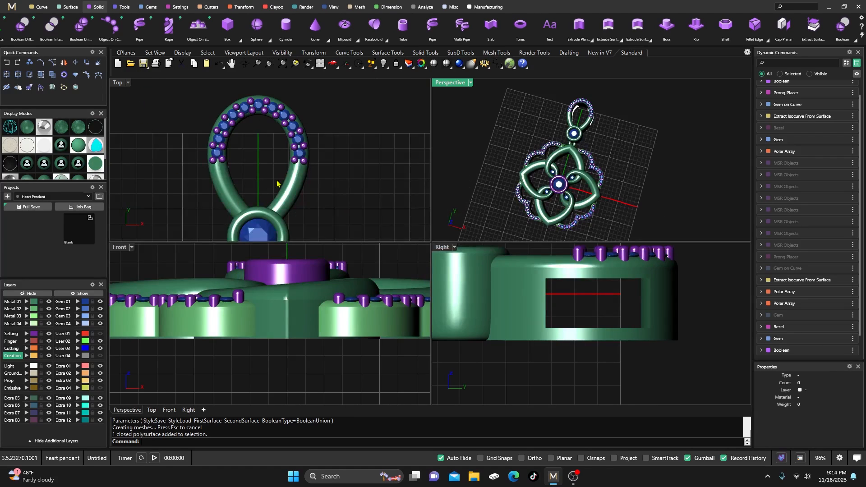
pyautogui.scroll(-5, 282, 184)
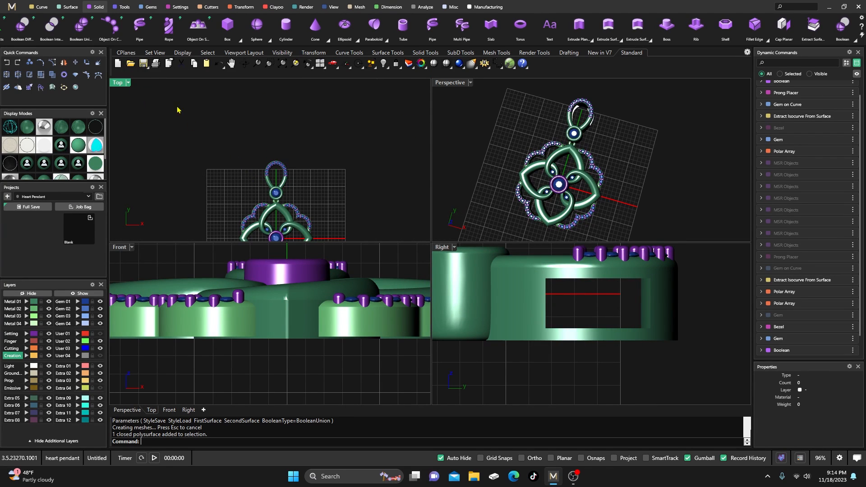
pyautogui.click(42, 7)
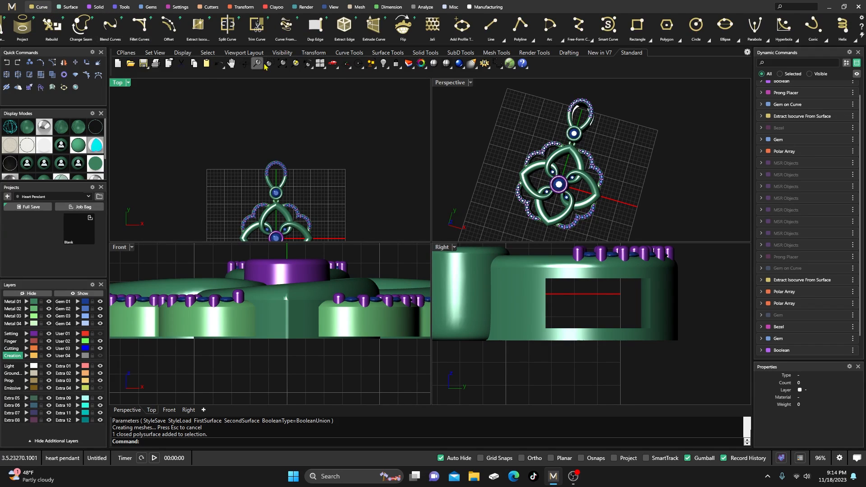
pyautogui.click(578, 27)
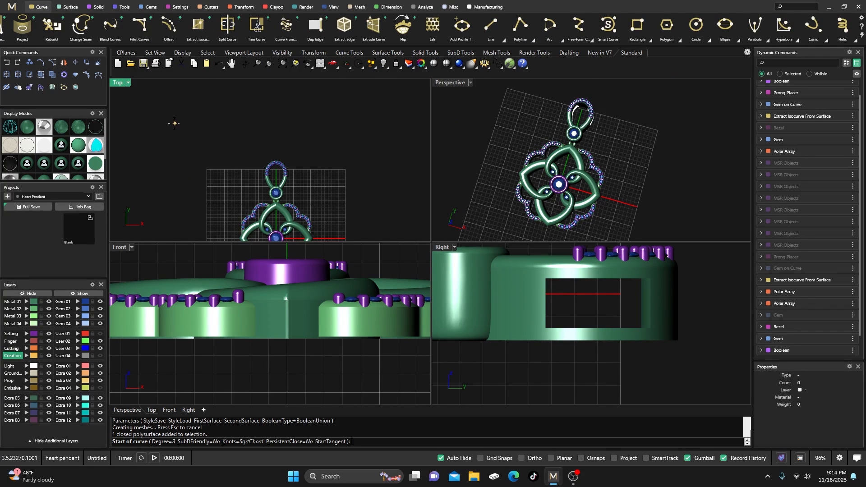
pyautogui.click(148, 93)
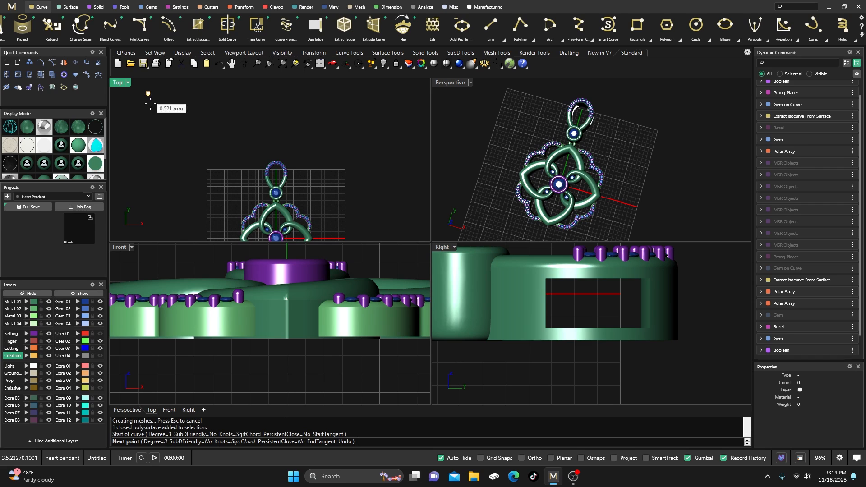
pyautogui.click(178, 132)
pyautogui.click(235, 162)
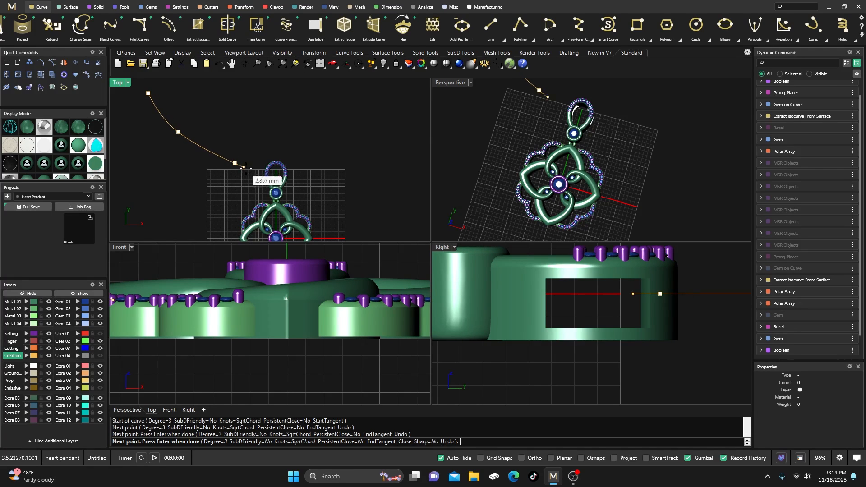
pyautogui.click(276, 171)
pyautogui.click(326, 160)
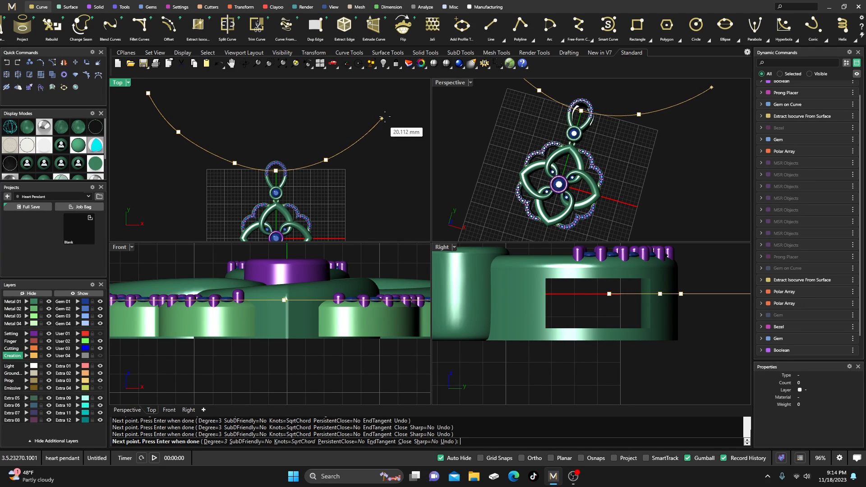
pyautogui.press('Escape')
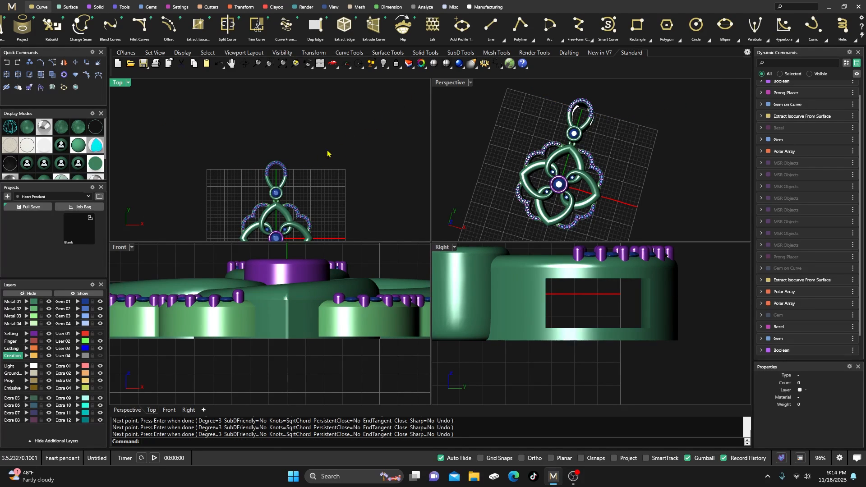
# Switch to a display mode that shows curves, and place Link Straight links along the chain curve with Object On Curve, orientation method Down
pyautogui.click(57, 138)
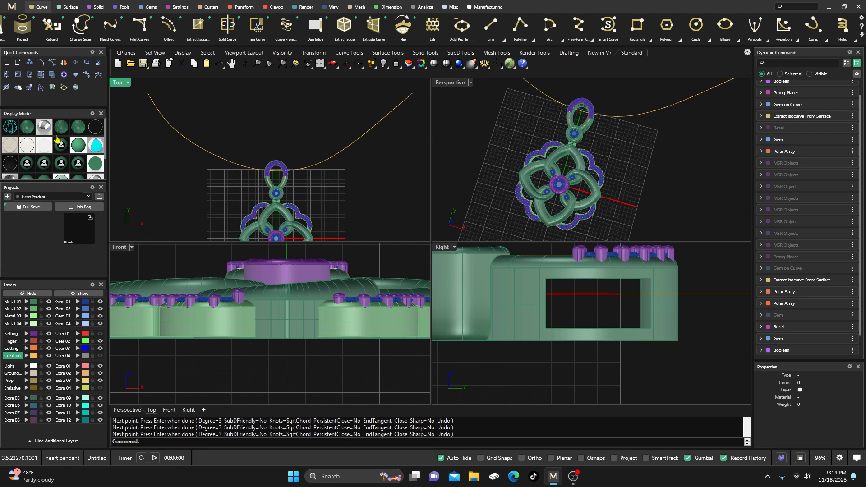
pyautogui.click(251, 169)
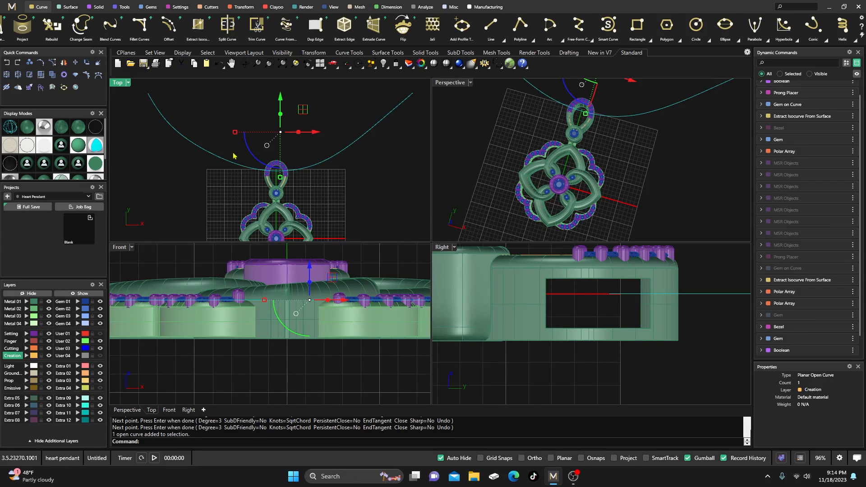
pyautogui.click(97, 9)
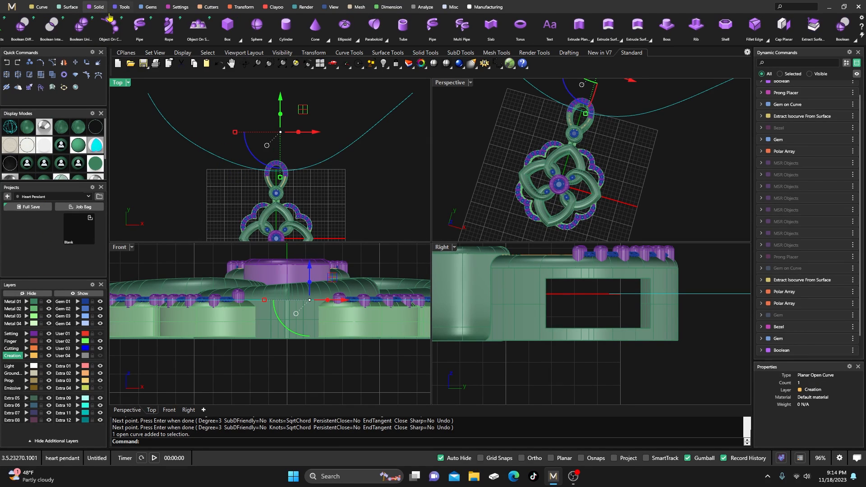
pyautogui.click(110, 25)
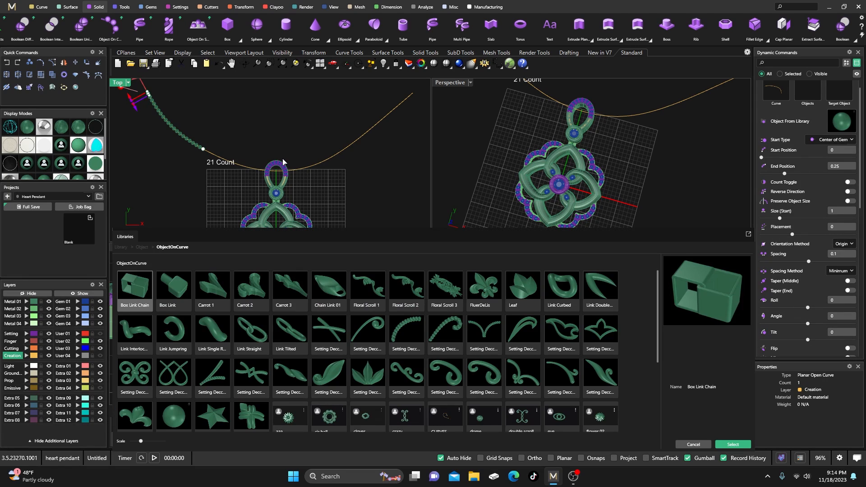
pyautogui.click(249, 336)
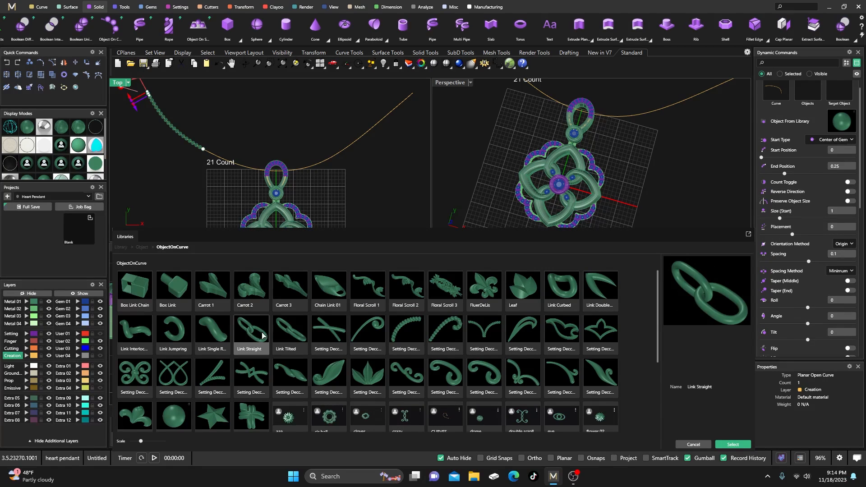
pyautogui.click(733, 445)
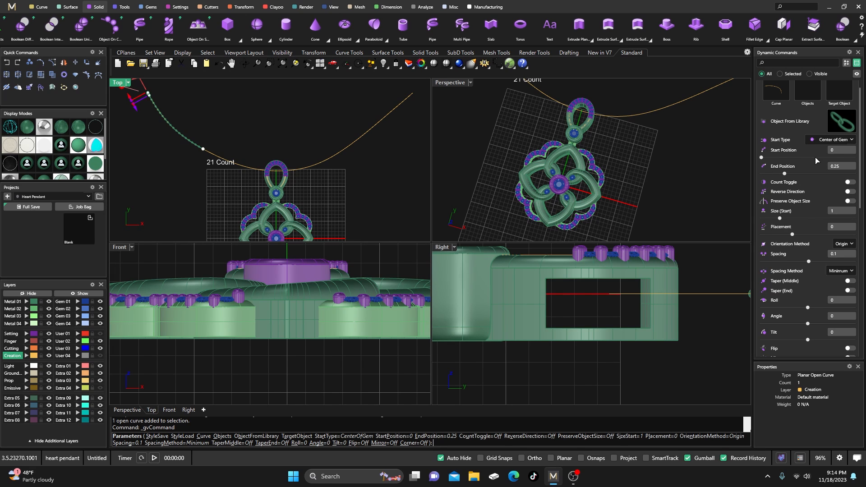
pyautogui.click(844, 244)
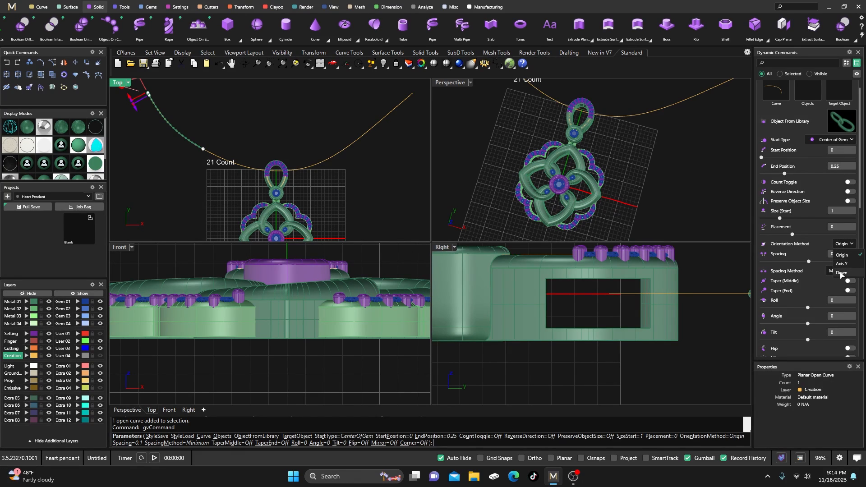
pyautogui.click(841, 272)
# Examine the links at the start of the chain curve up close in the Top view
pyautogui.moveTo(220, 128); pyautogui.dragTo(243, 147, button='right')
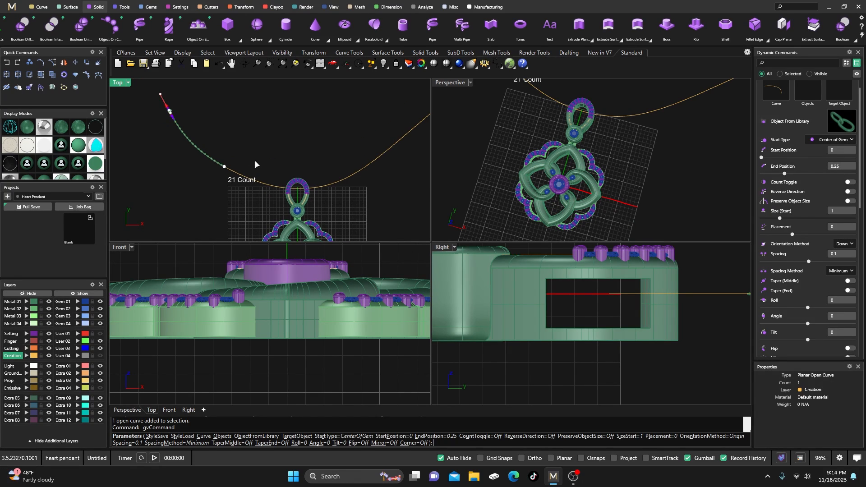
pyautogui.moveTo(168, 117); pyautogui.dragTo(223, 164, button='right')
pyautogui.scroll(2, 181, 118)
pyautogui.scroll(6, 208, 150)
pyautogui.scroll(4, 245, 166)
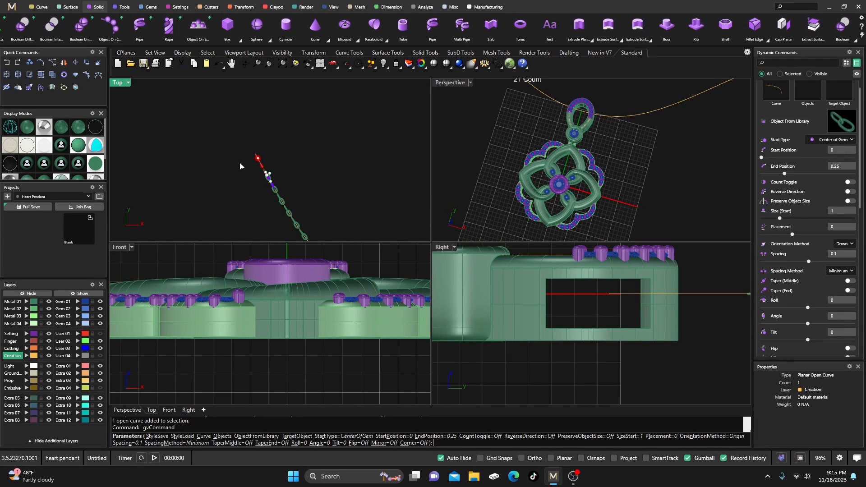
pyautogui.moveTo(264, 182); pyautogui.dragTo(226, 142, button='right')
pyautogui.scroll(4, 249, 182)
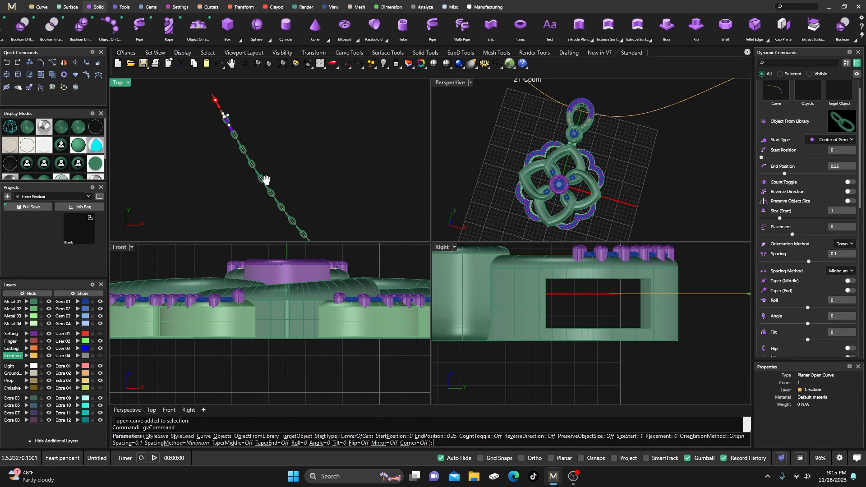
pyautogui.scroll(-2, 263, 175)
pyautogui.scroll(4, 241, 146)
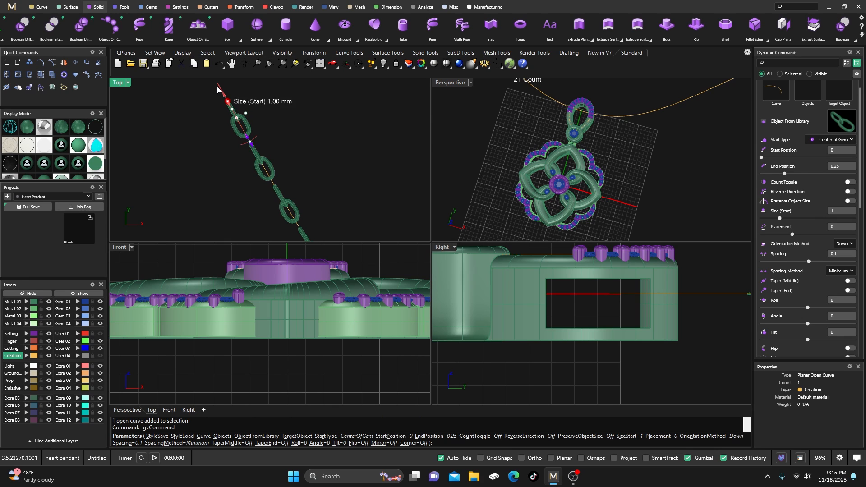
# Enlarge the chain links to a start size of about 2.35 mm and tighten their spacing to about -0.73 mm
pyautogui.scroll(-2, 236, 185)
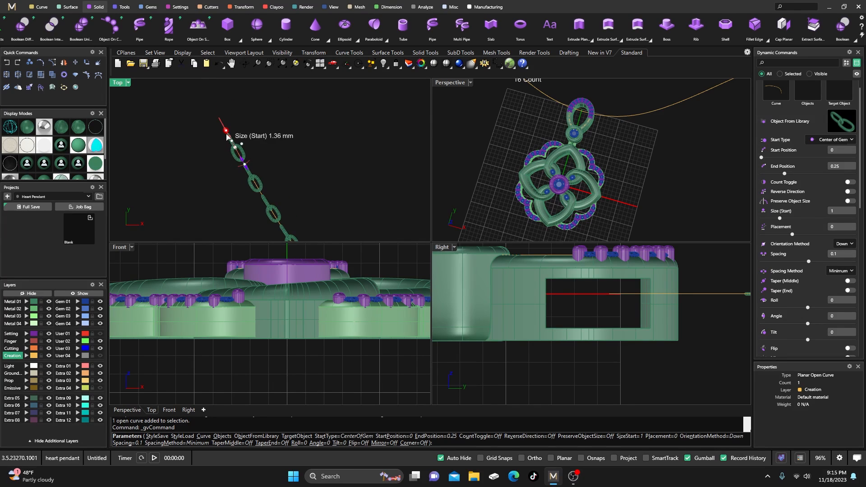
pyautogui.moveTo(227, 135); pyautogui.dragTo(219, 114)
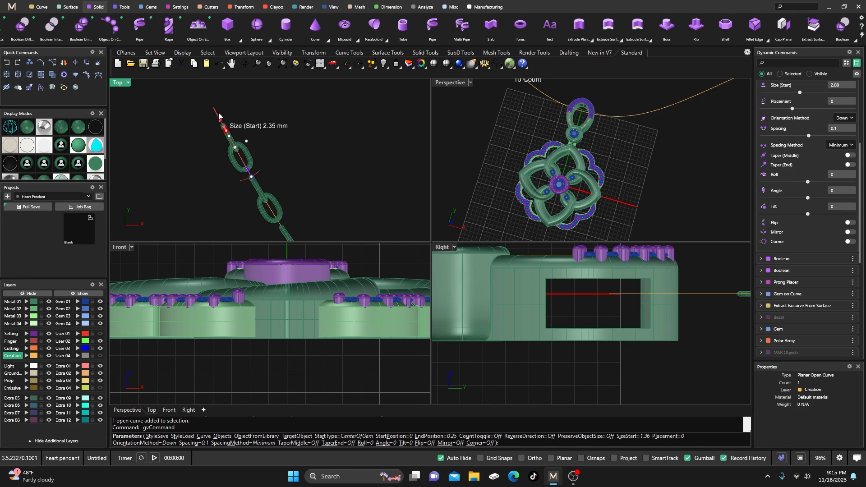
pyautogui.moveTo(250, 173); pyautogui.dragTo(246, 159)
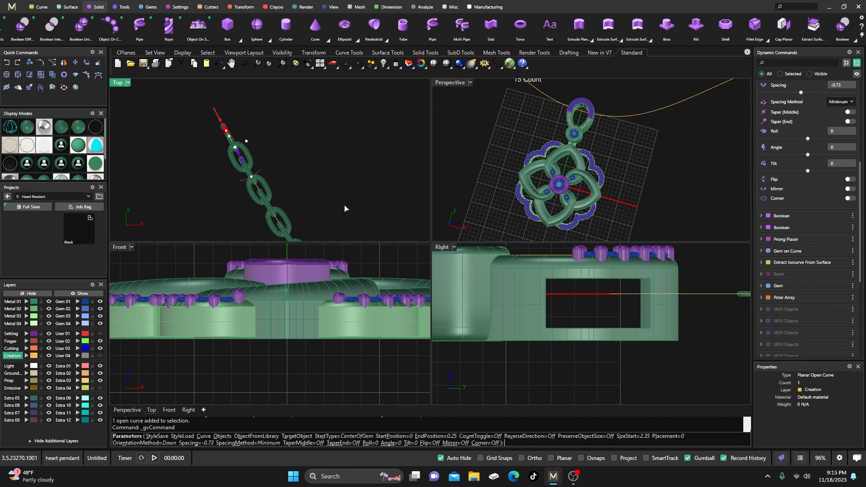
# Extend the links along the chain curve through the bail to an end position of about 0.97
pyautogui.scroll(-4, 173, 127)
pyautogui.scroll(-3, 174, 127)
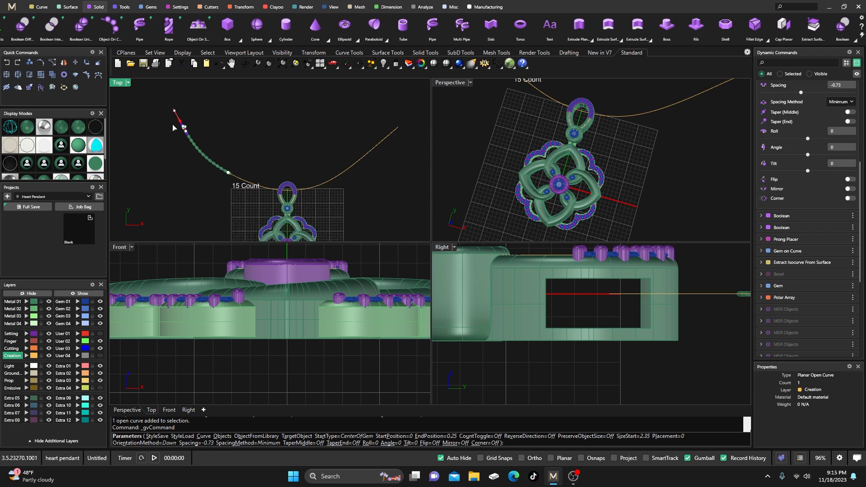
pyautogui.moveTo(266, 182); pyautogui.dragTo(353, 136)
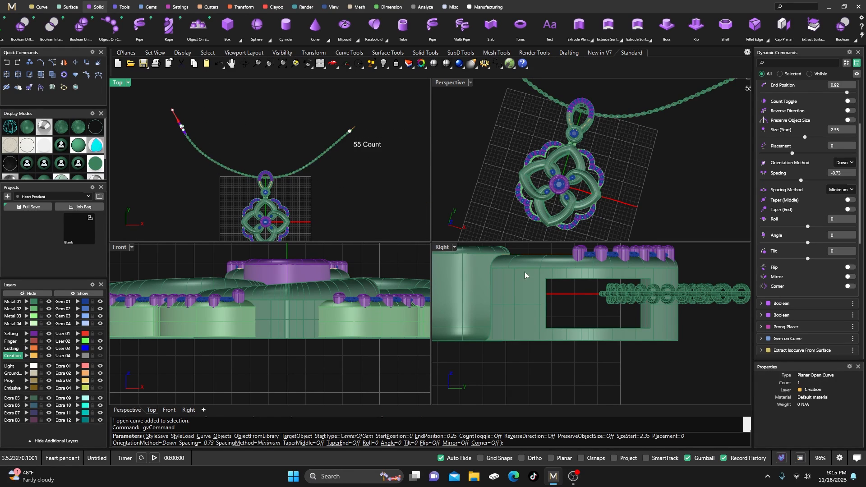
# Increase the start size of the chain links to 6 mm and finish the Object On Curve command
pyautogui.scroll(3, 182, 115)
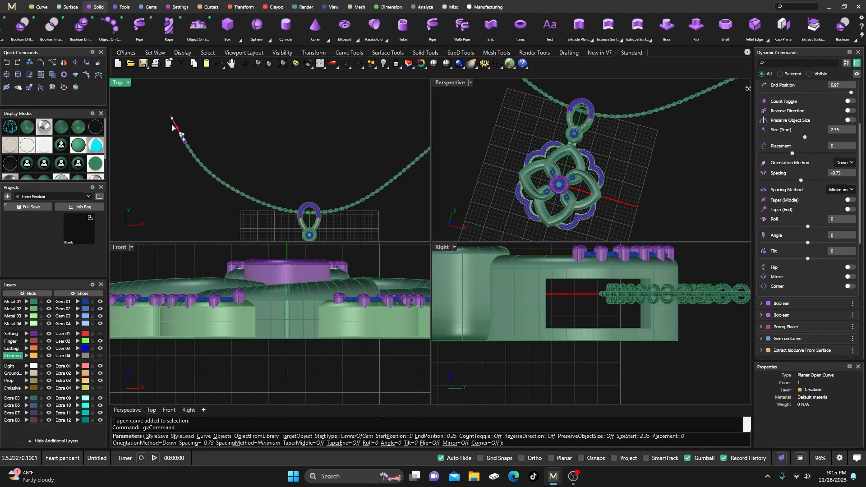
pyautogui.moveTo(179, 130); pyautogui.dragTo(177, 125)
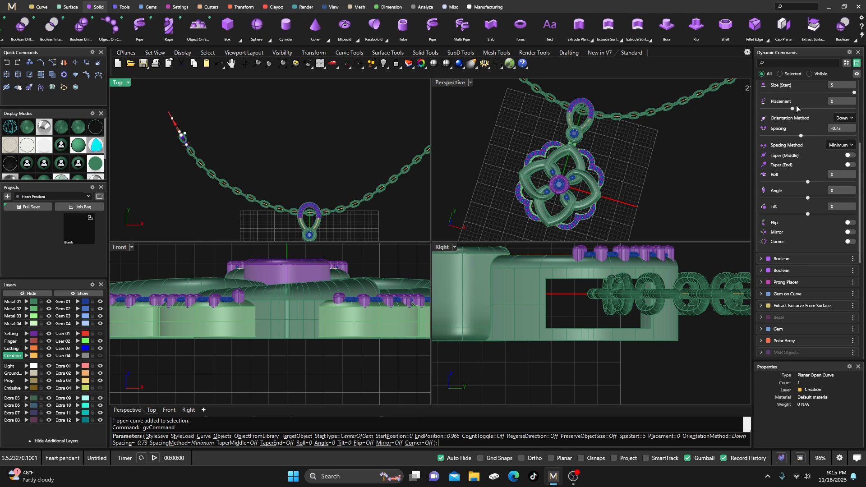
pyautogui.click(833, 86)
pyautogui.write('6')
pyautogui.press('Tab')
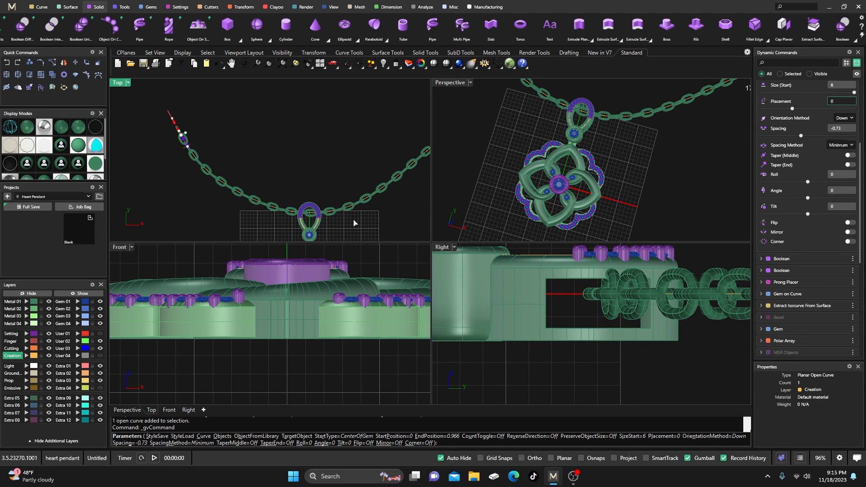
pyautogui.press('Return')
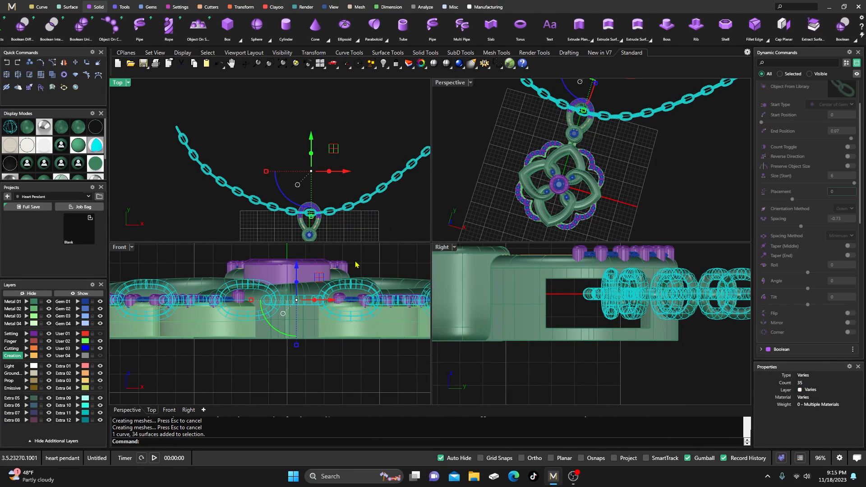
# Lower the chain and its curve slightly in the Right view so they run through the middle of the bail opening
pyautogui.moveTo(352, 308); pyautogui.dragTo(318, 309, button='right')
pyautogui.scroll(-12, 545, 322)
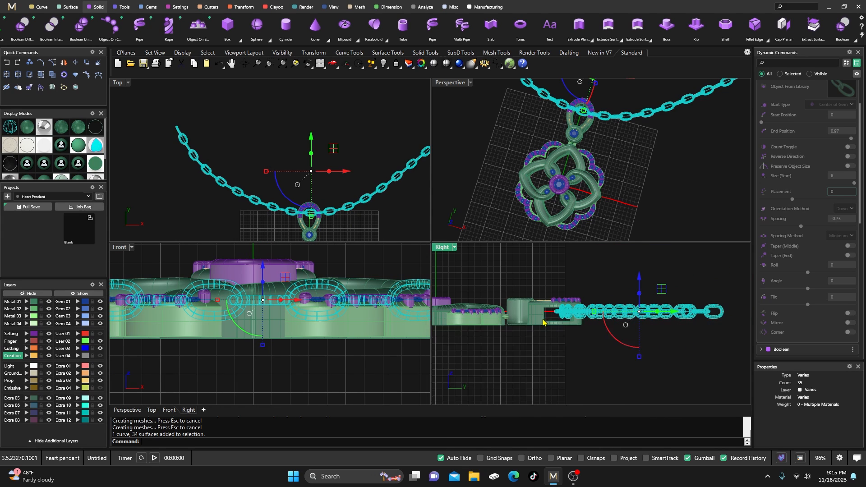
pyautogui.scroll(6, 615, 327)
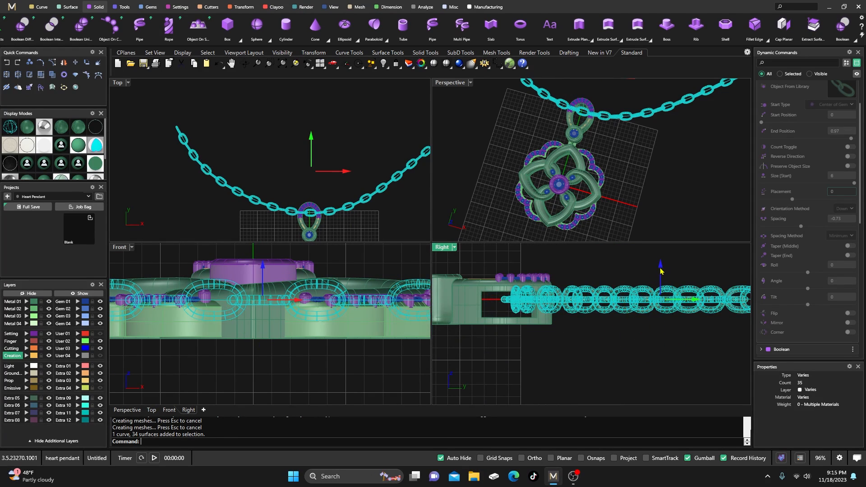
pyautogui.moveTo(658, 275); pyautogui.dragTo(659, 279)
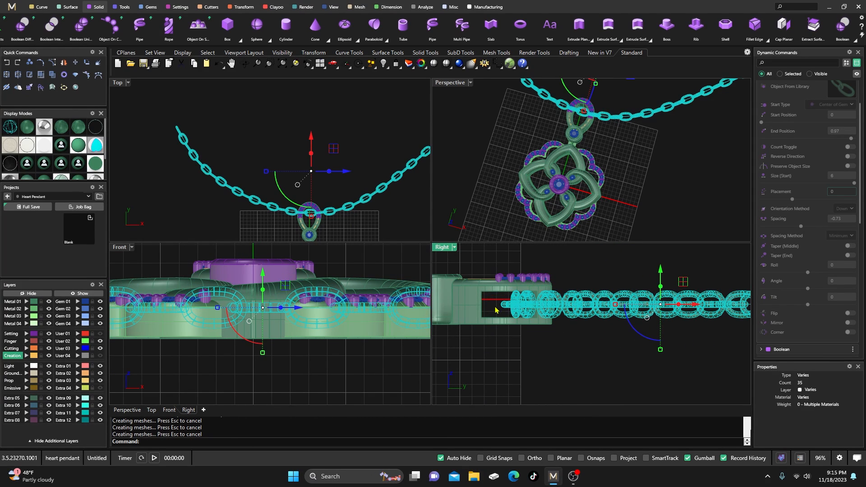
# Reopen the chain's Object On Curve settings for editing and tighten the link spacing to about -1.99 mm so the links interlock
pyautogui.click(286, 209)
pyautogui.scroll(5, 285, 210)
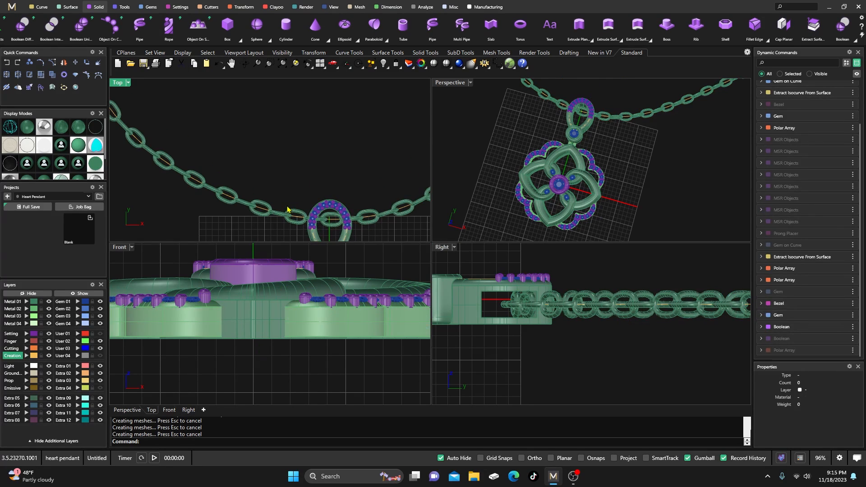
pyautogui.click(276, 220)
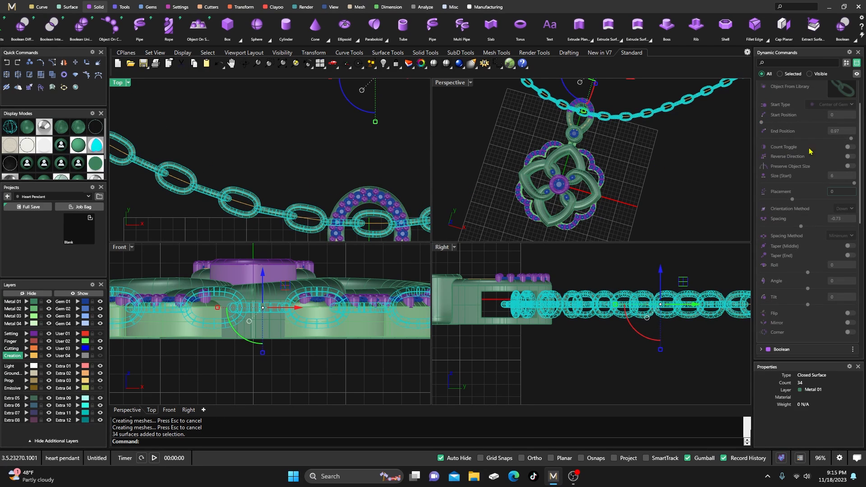
pyautogui.scroll(3, 811, 152)
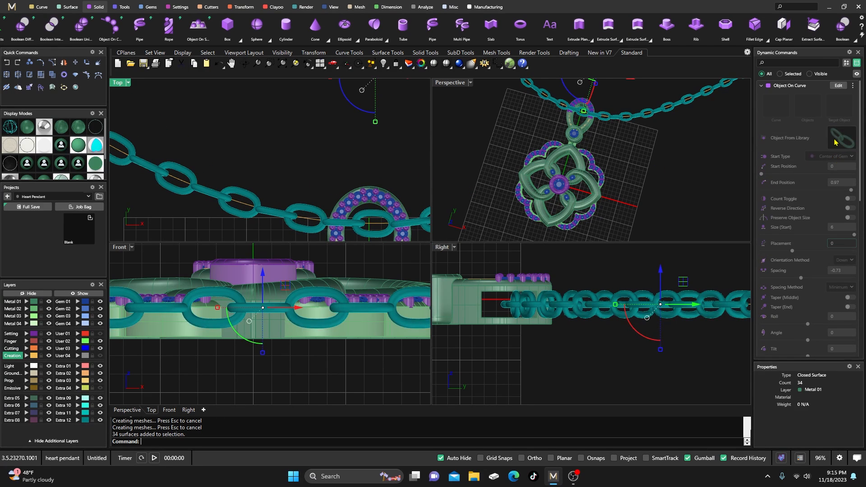
pyautogui.click(839, 85)
pyautogui.scroll(-2, 342, 209)
pyautogui.scroll(-2, 321, 194)
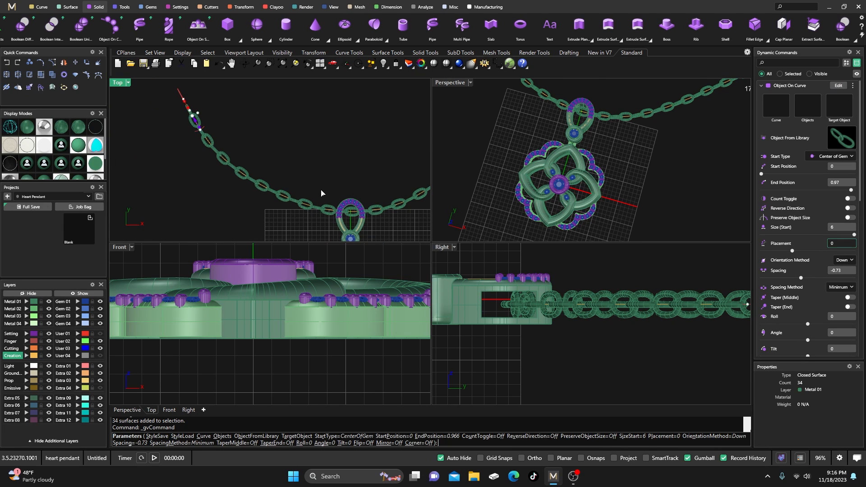
pyautogui.scroll(5, 207, 135)
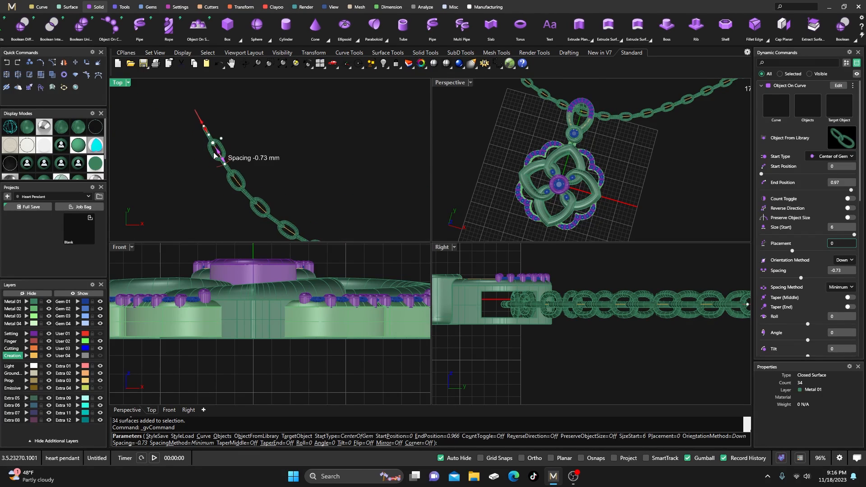
pyautogui.moveTo(220, 164); pyautogui.dragTo(219, 150)
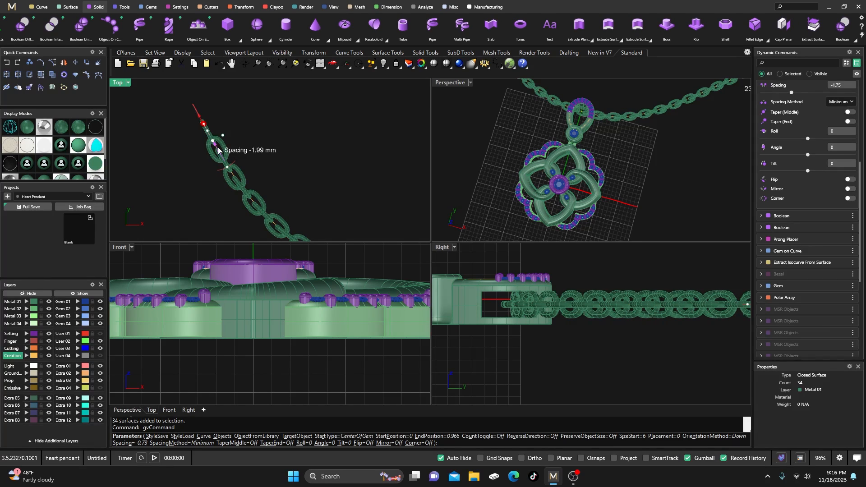
pyautogui.rightClick(251, 162)
# Maximize the Perspective view, switch to a glossy display mode, and examine the pendant with the chain running through its bail
pyautogui.click(453, 85)
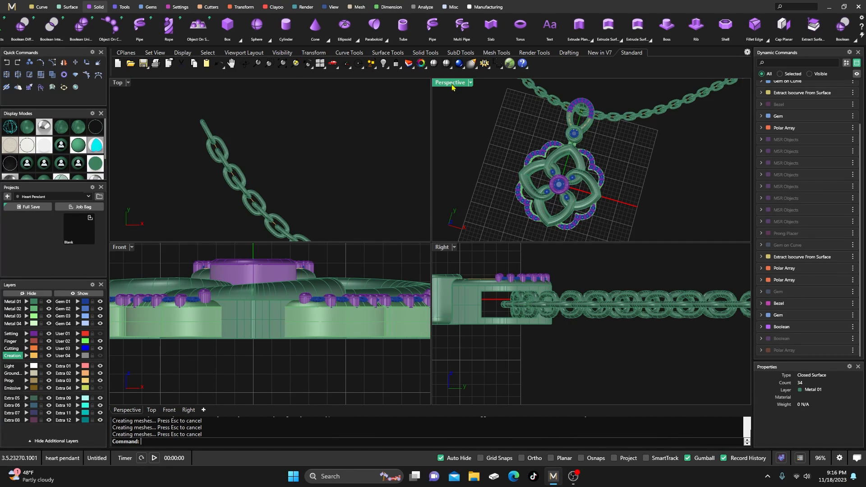
pyautogui.doubleClick(452, 84)
pyautogui.scroll(3, 457, 253)
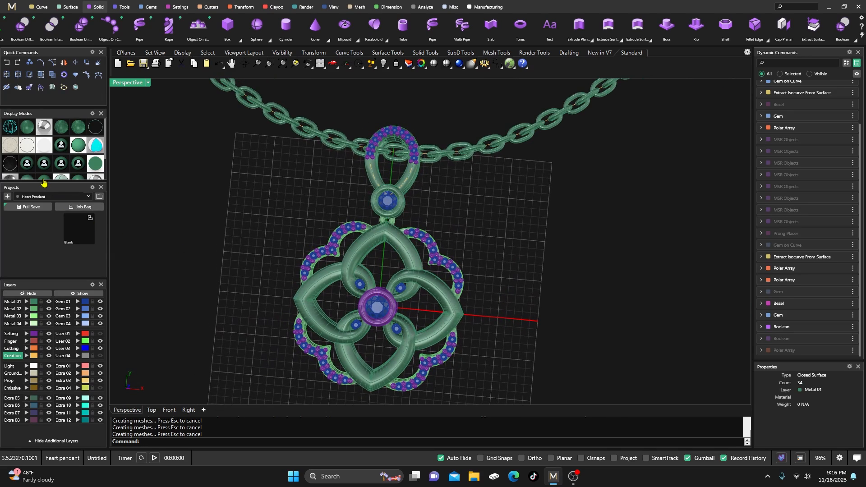
pyautogui.moveTo(541, 260)
pyautogui.mouseDown(button='right')
pyautogui.moveTo(540, 244)
pyautogui.moveTo(517, 237)
pyautogui.mouseUp(button='right')
pyautogui.scroll(-2, 522, 246)
pyautogui.scroll(4, 472, 199)
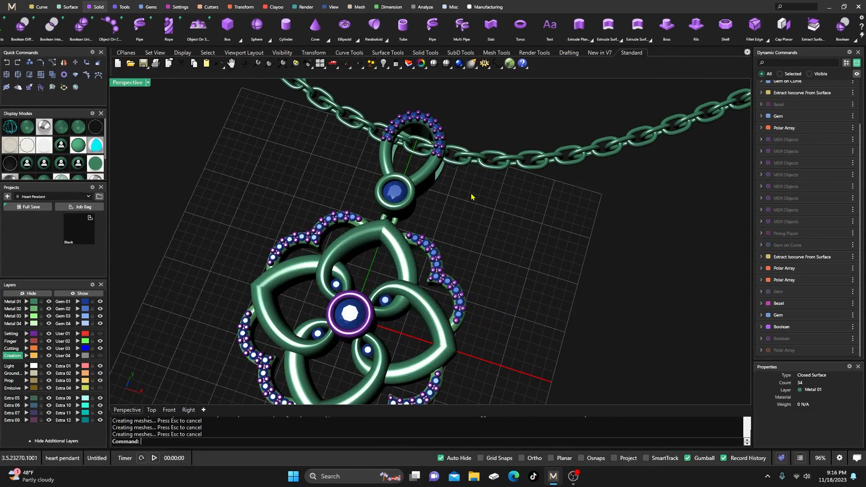
pyautogui.scroll(-3, 473, 198)
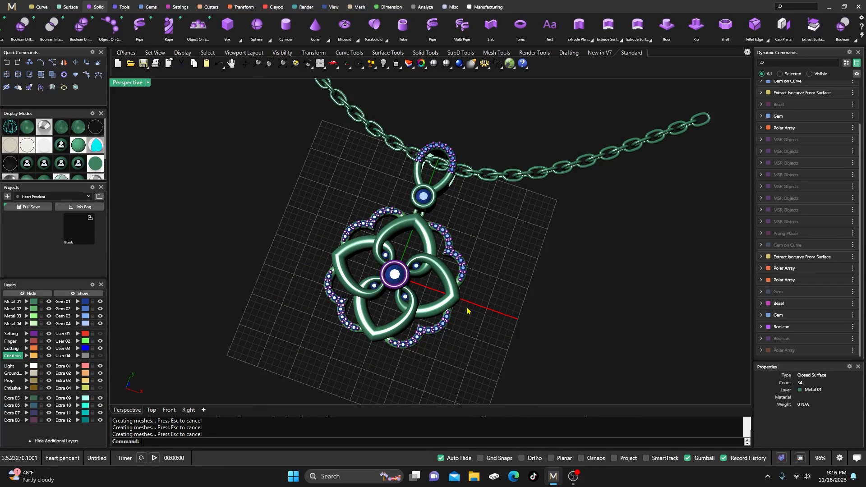